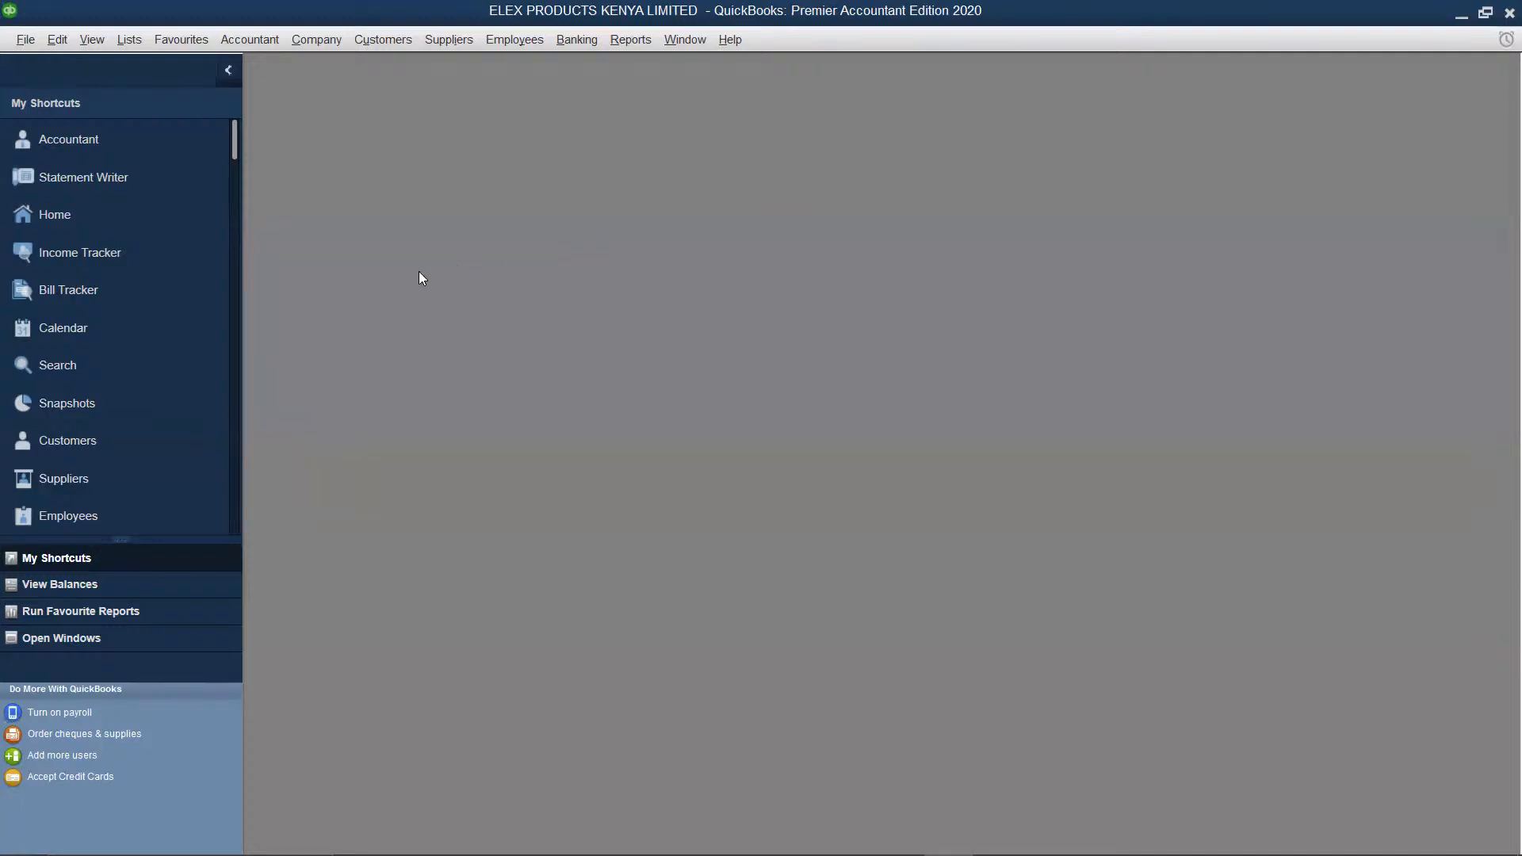
Open the Customer Centre to view the customer information.
left_click(138, 439)
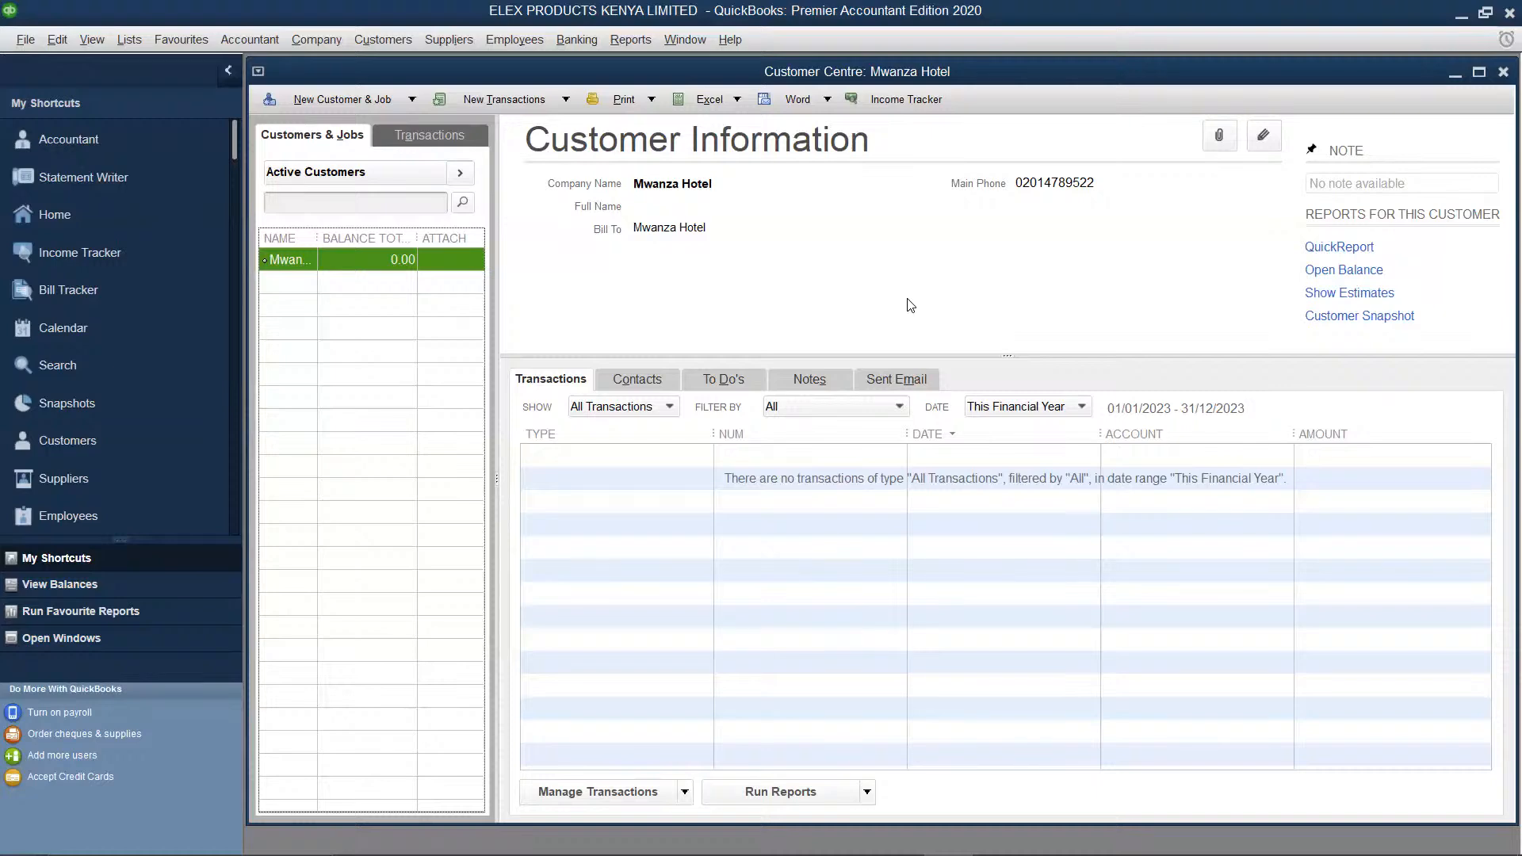
key("XF86AudioRaiseVolume")
key("XF86AudioRaiseVolume")
Open the Item List at full size and start a new item to view the available item types.
left_click(125, 42)
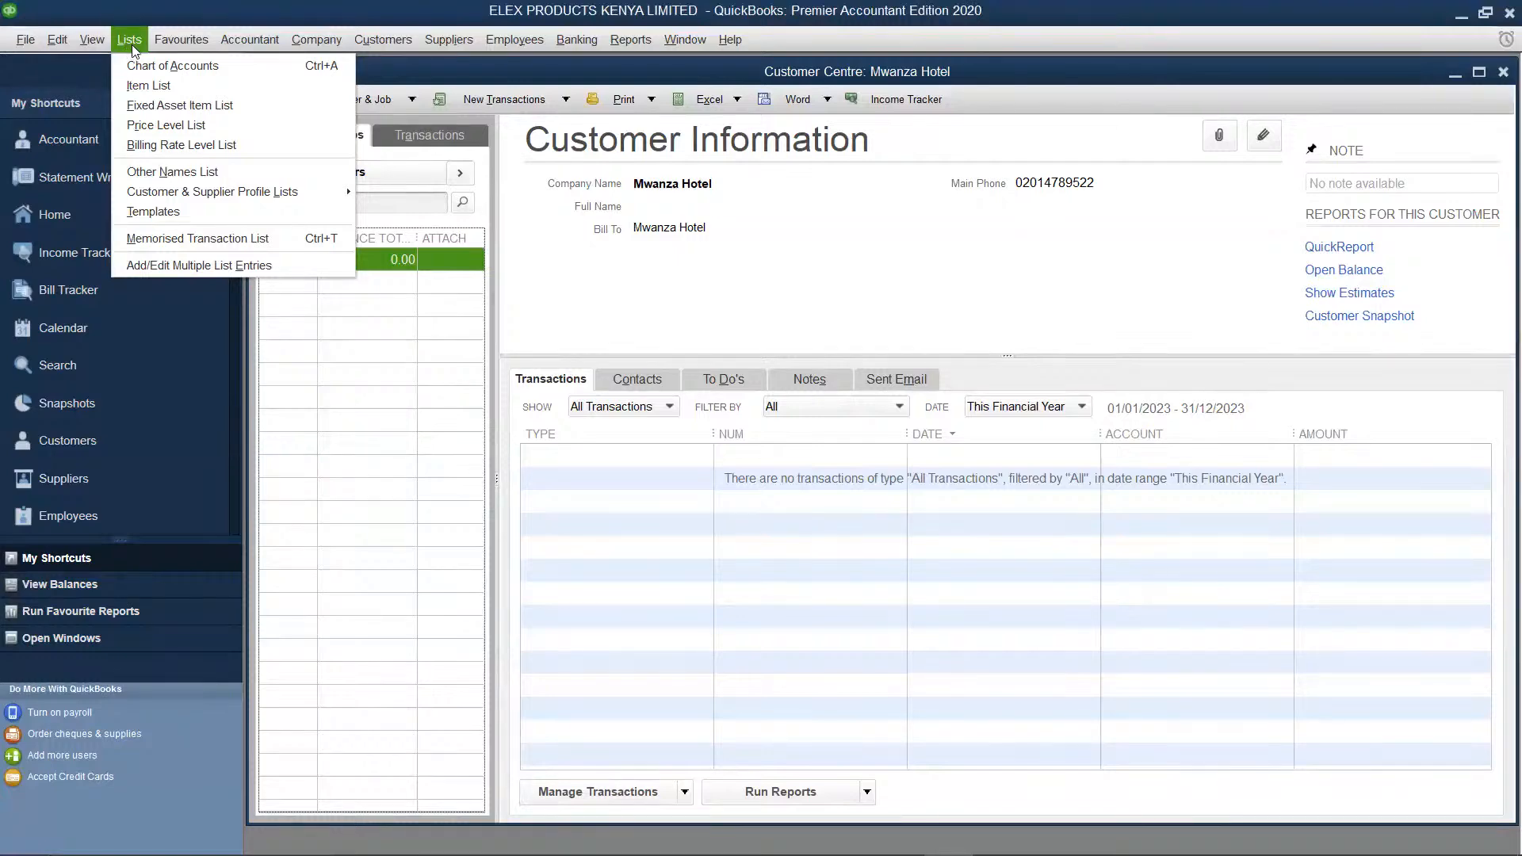
left_click(148, 87)
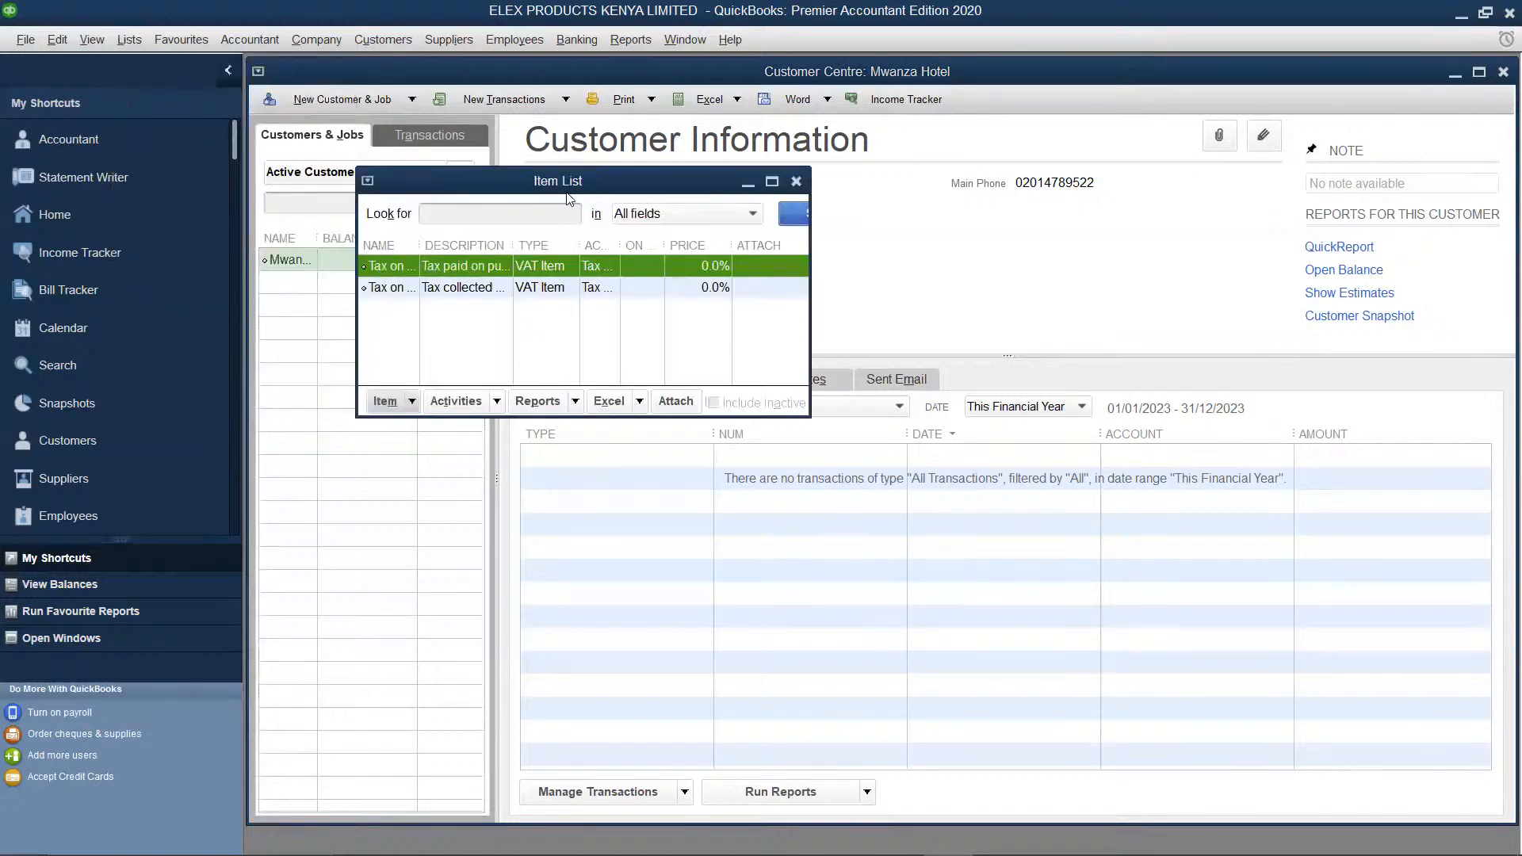
left_click(770, 180)
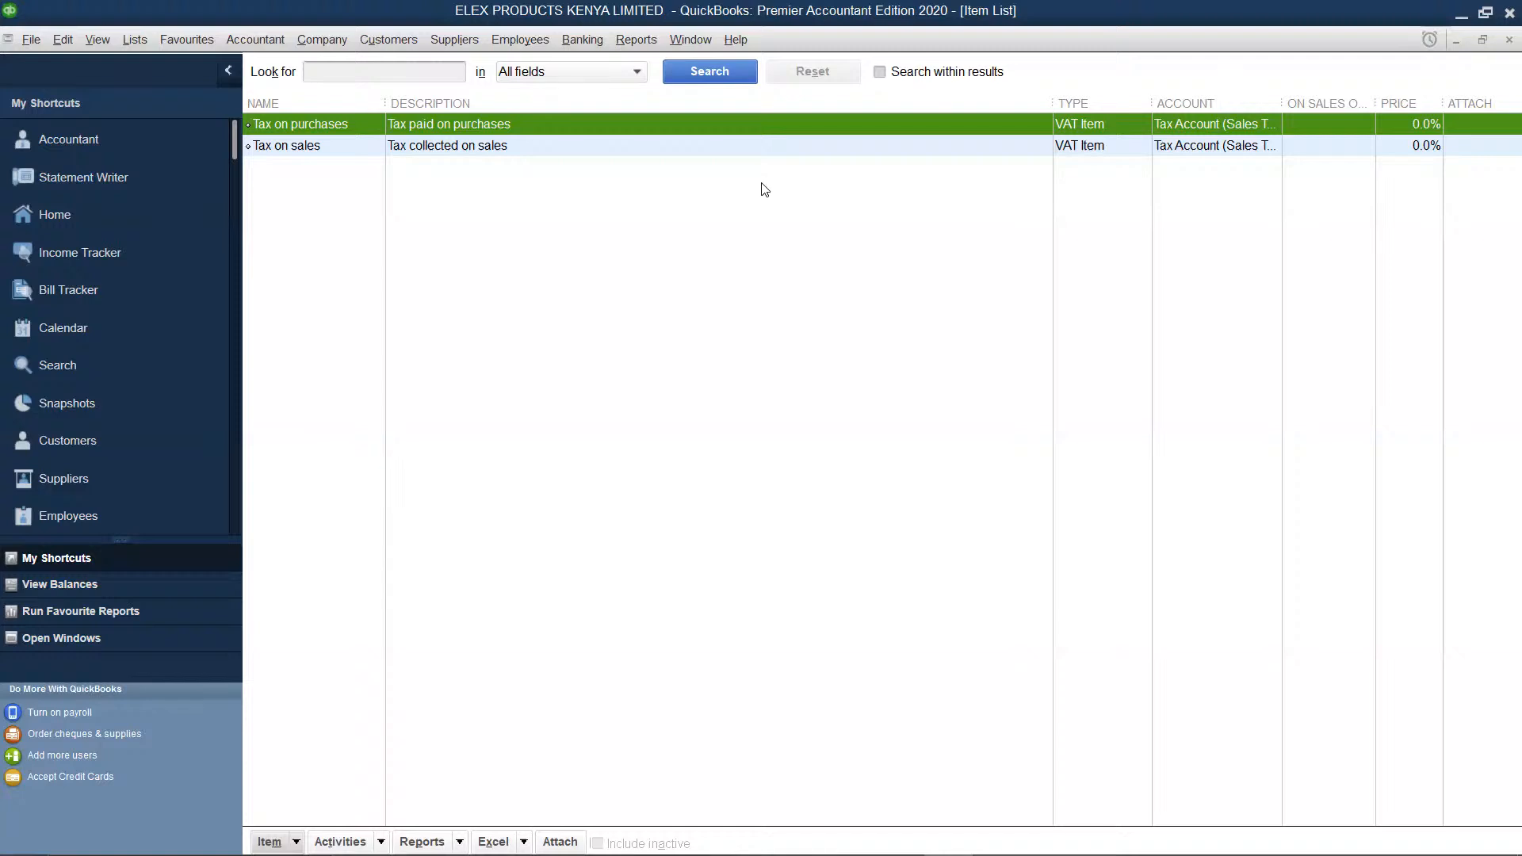
right_click(755, 187)
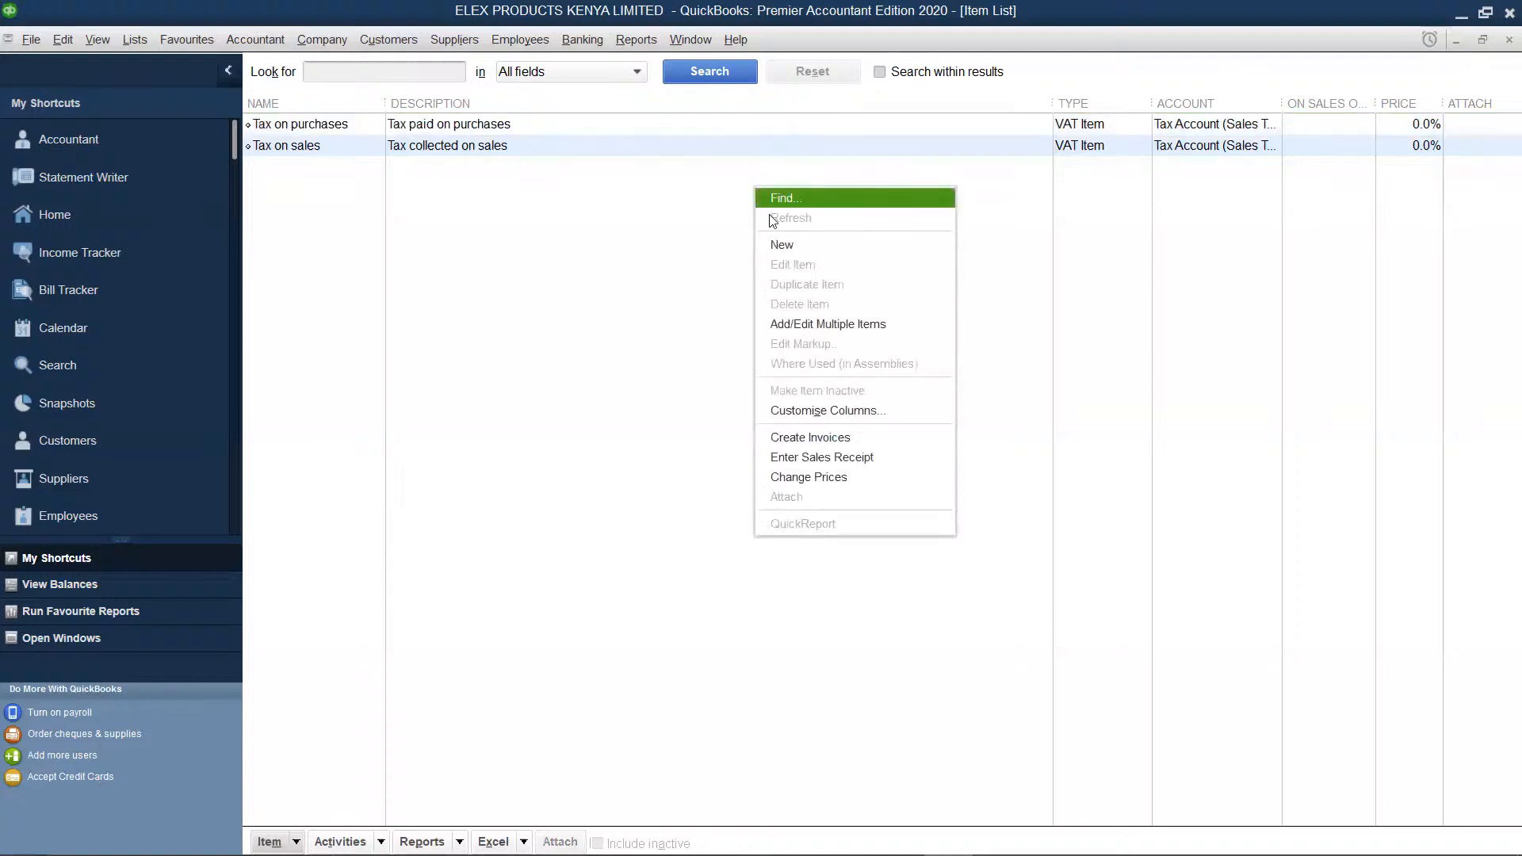
left_click(785, 242)
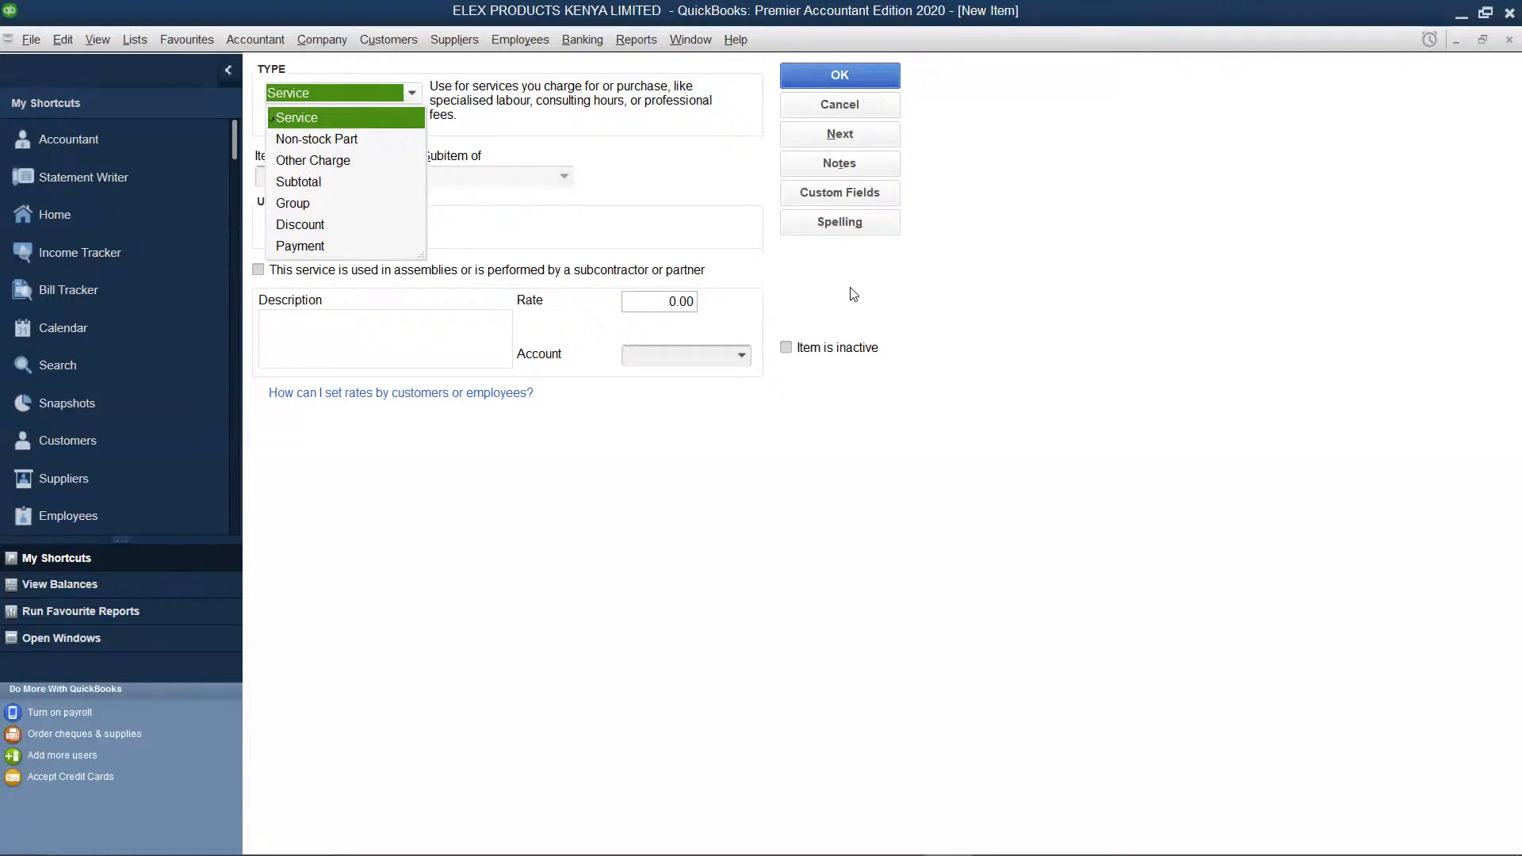
left_click(884, 294)
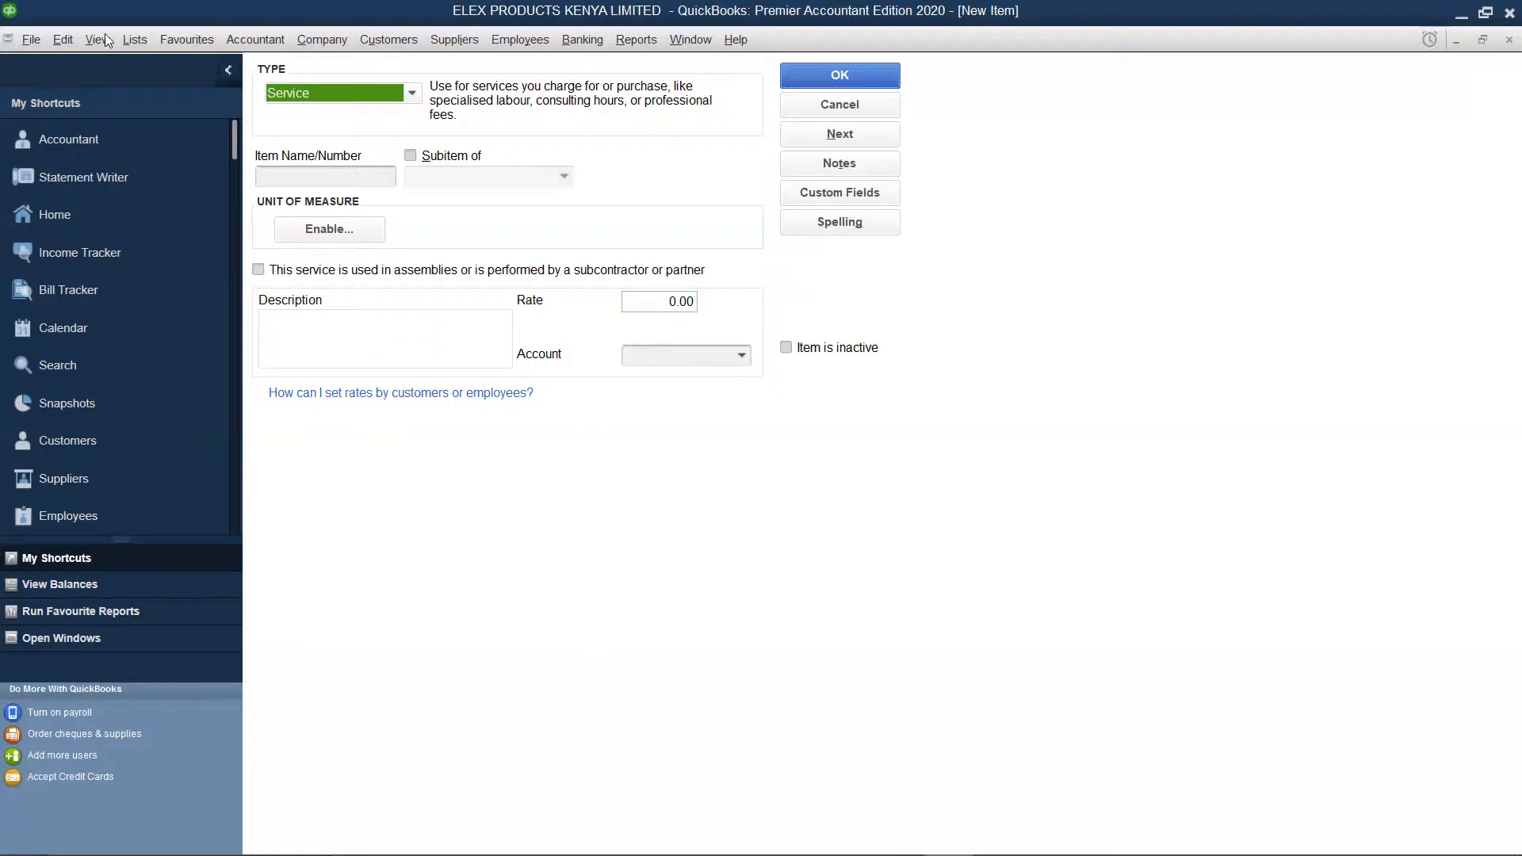
Start a new company with Express Start and name it Dead End Merchants.
left_click(24, 38)
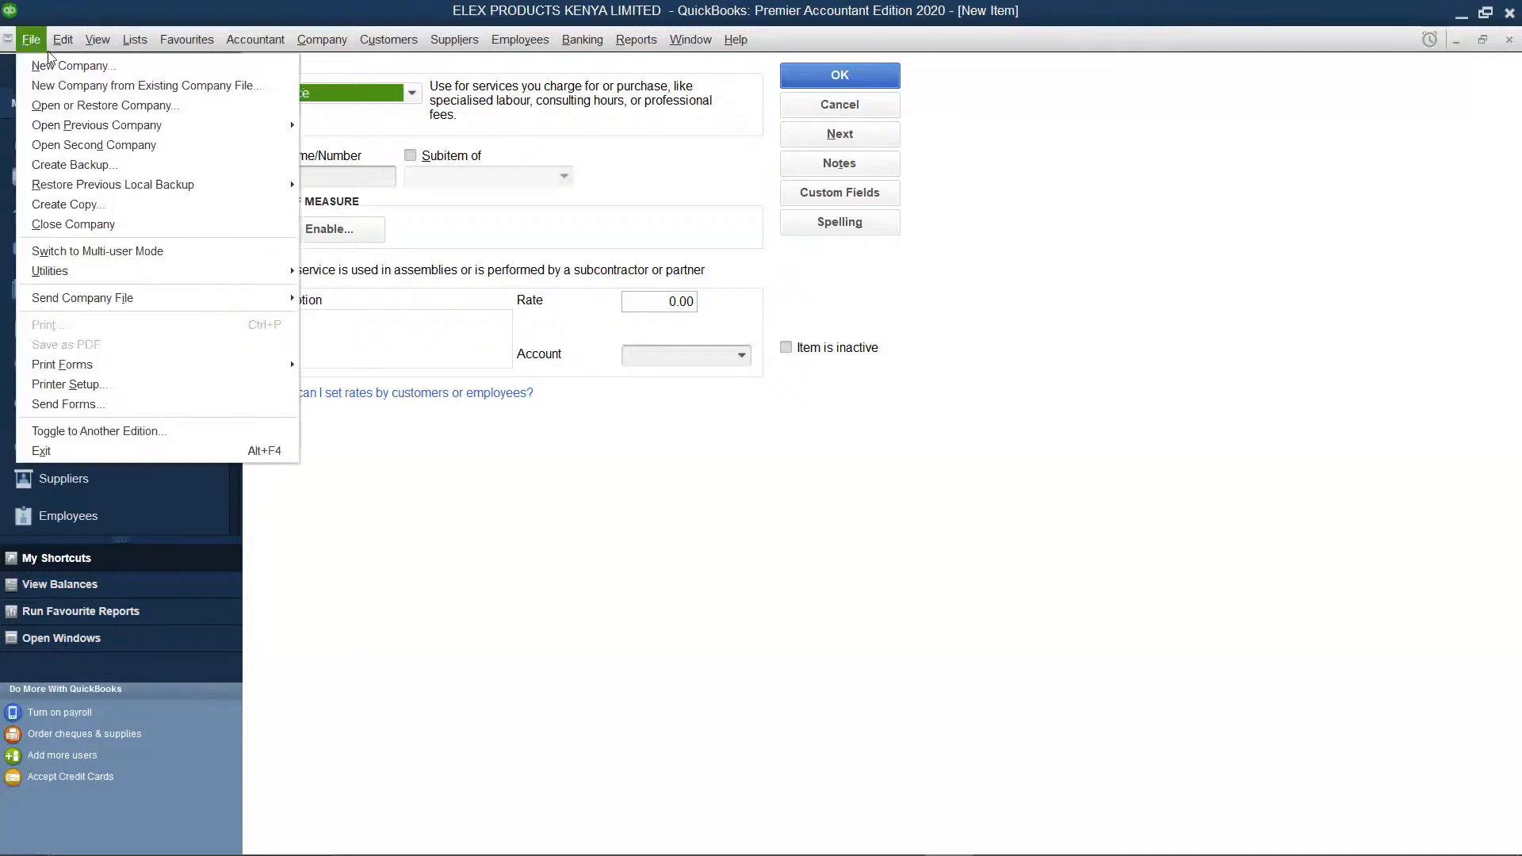
mouse_move(47, 51)
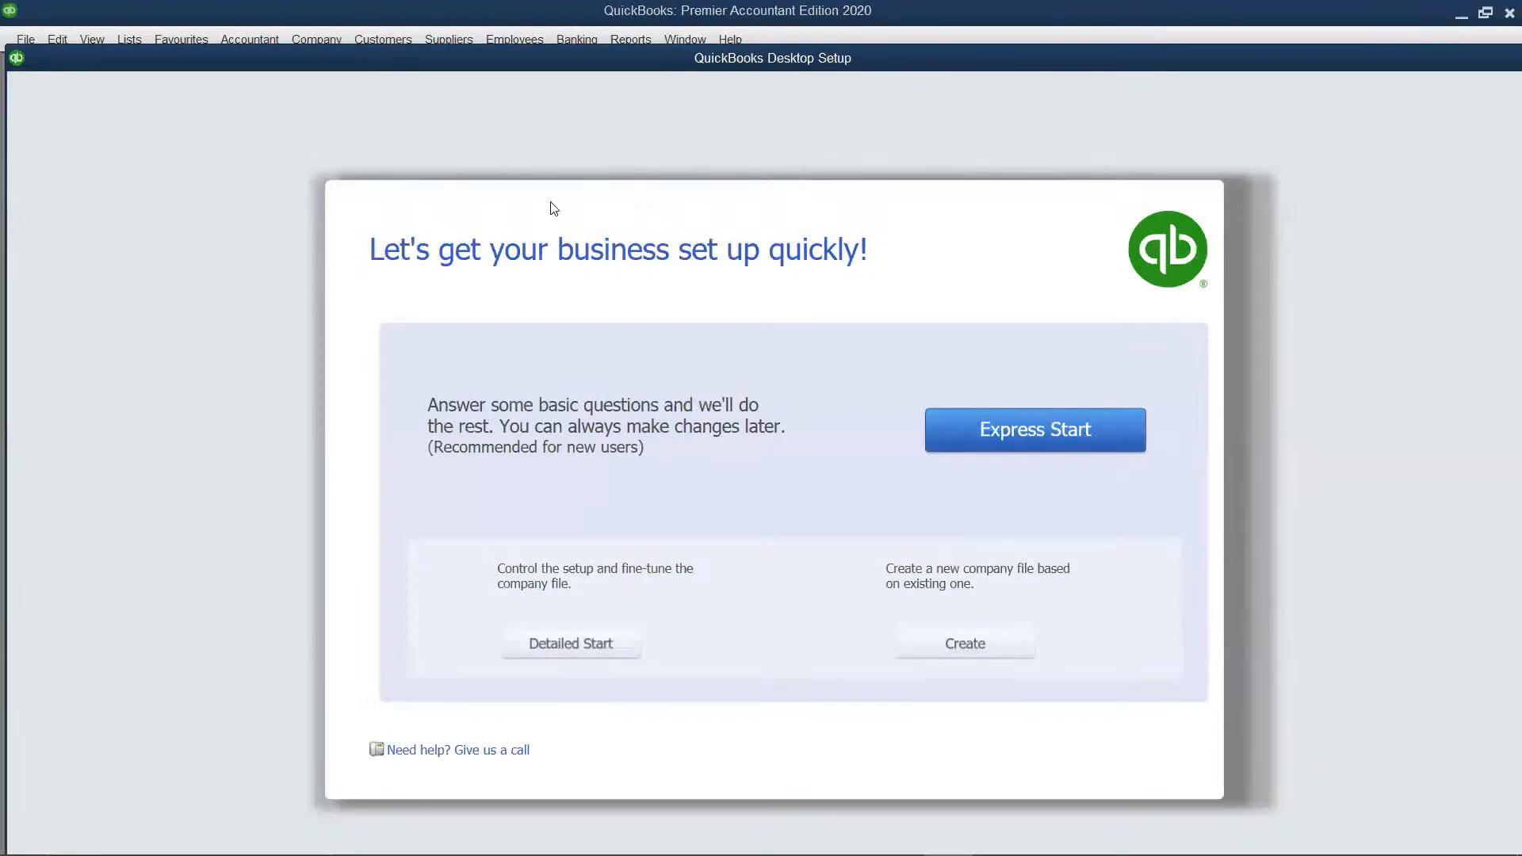
left_click(1030, 446)
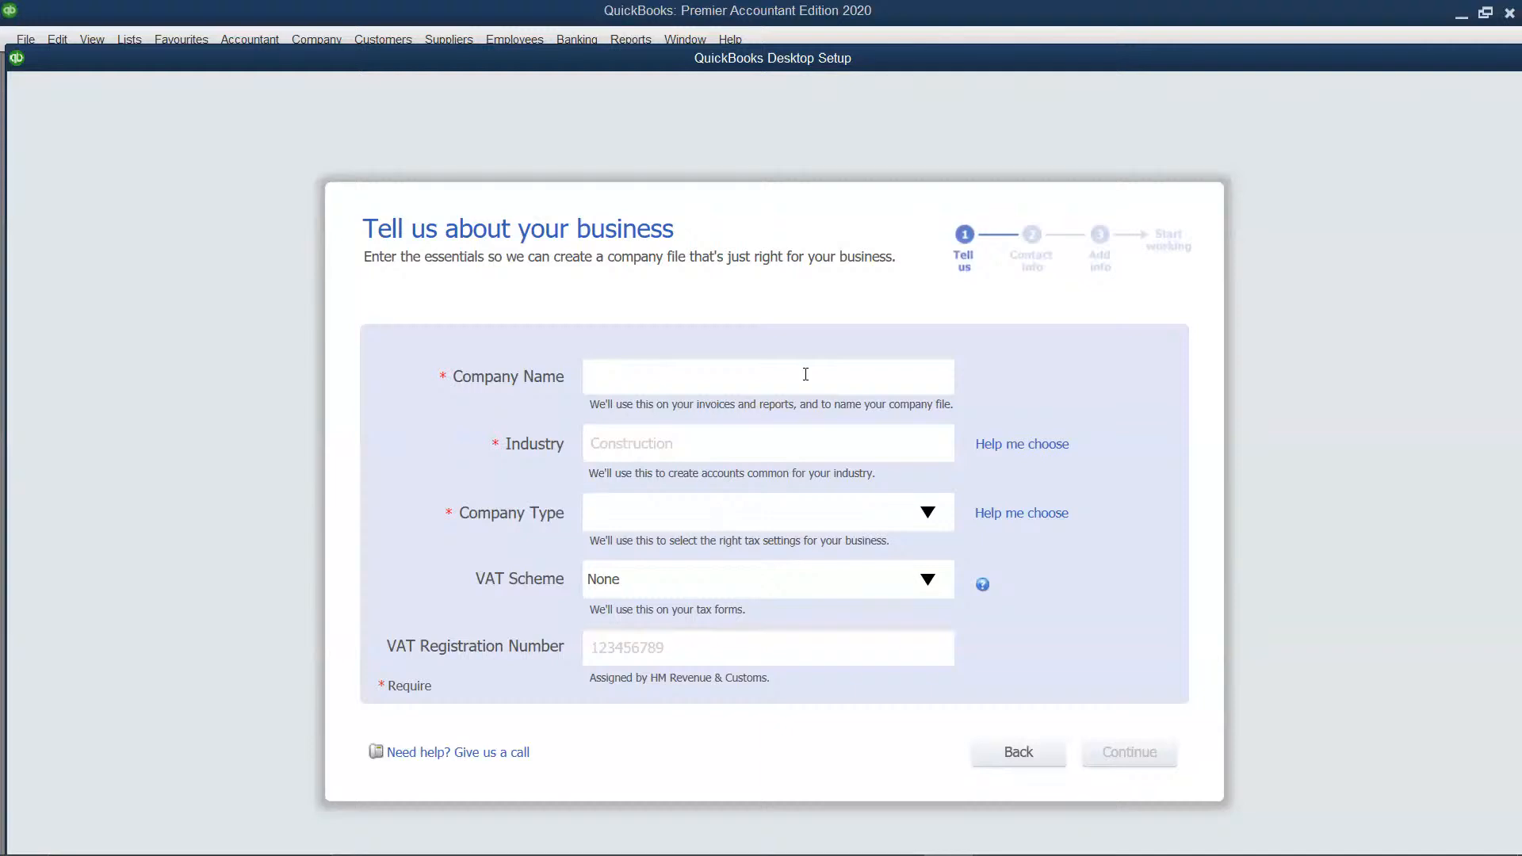
type("Dead End Merchants")
Choose General Product-based Business as the company's industry from the suggested industry list.
left_click(815, 441)
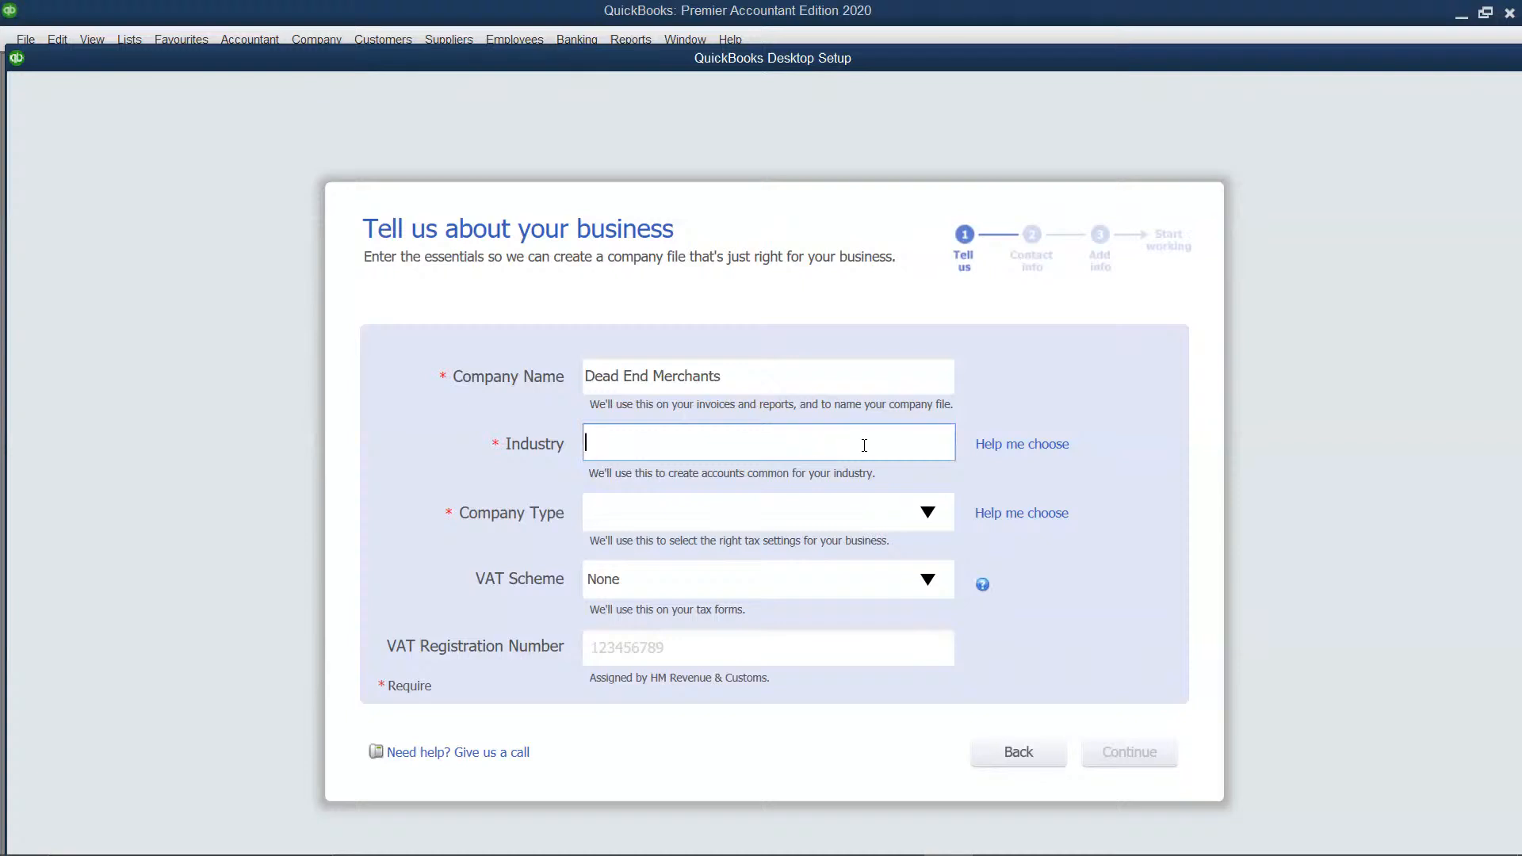
left_click(997, 447)
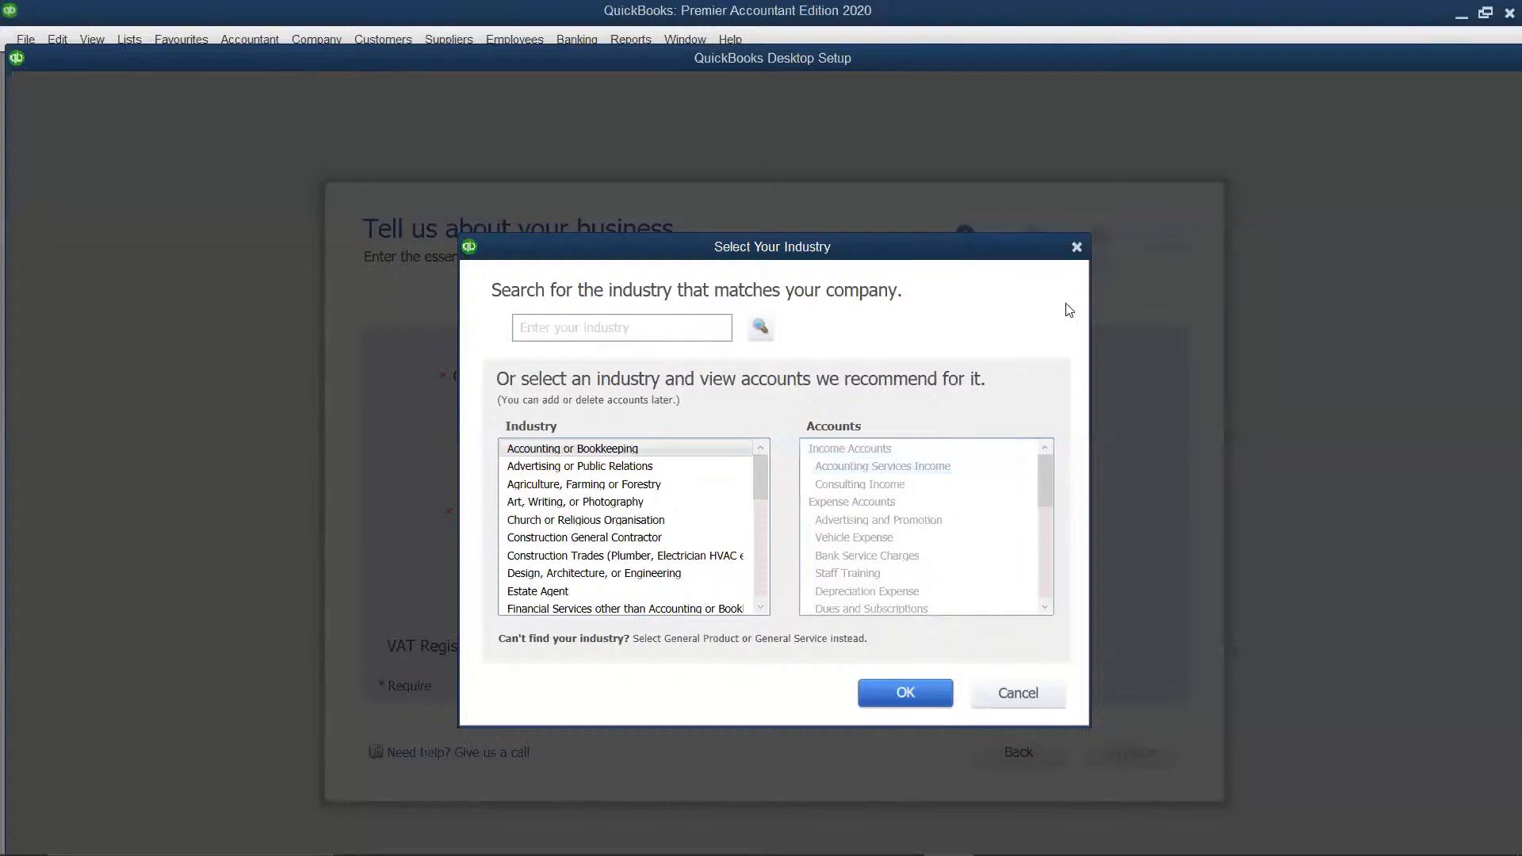
left_click(1075, 244)
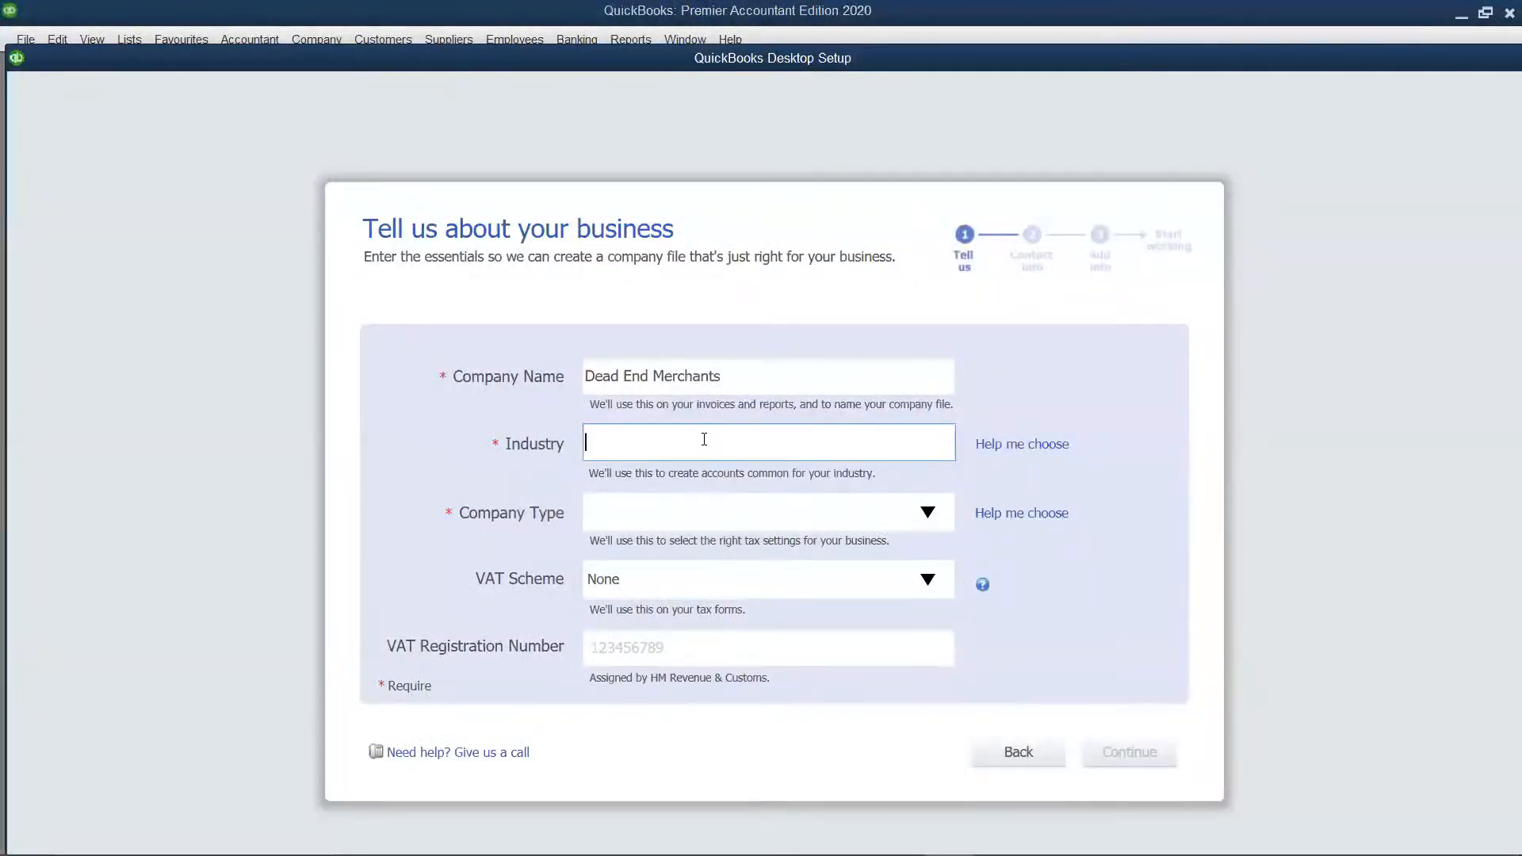
left_click(1022, 445)
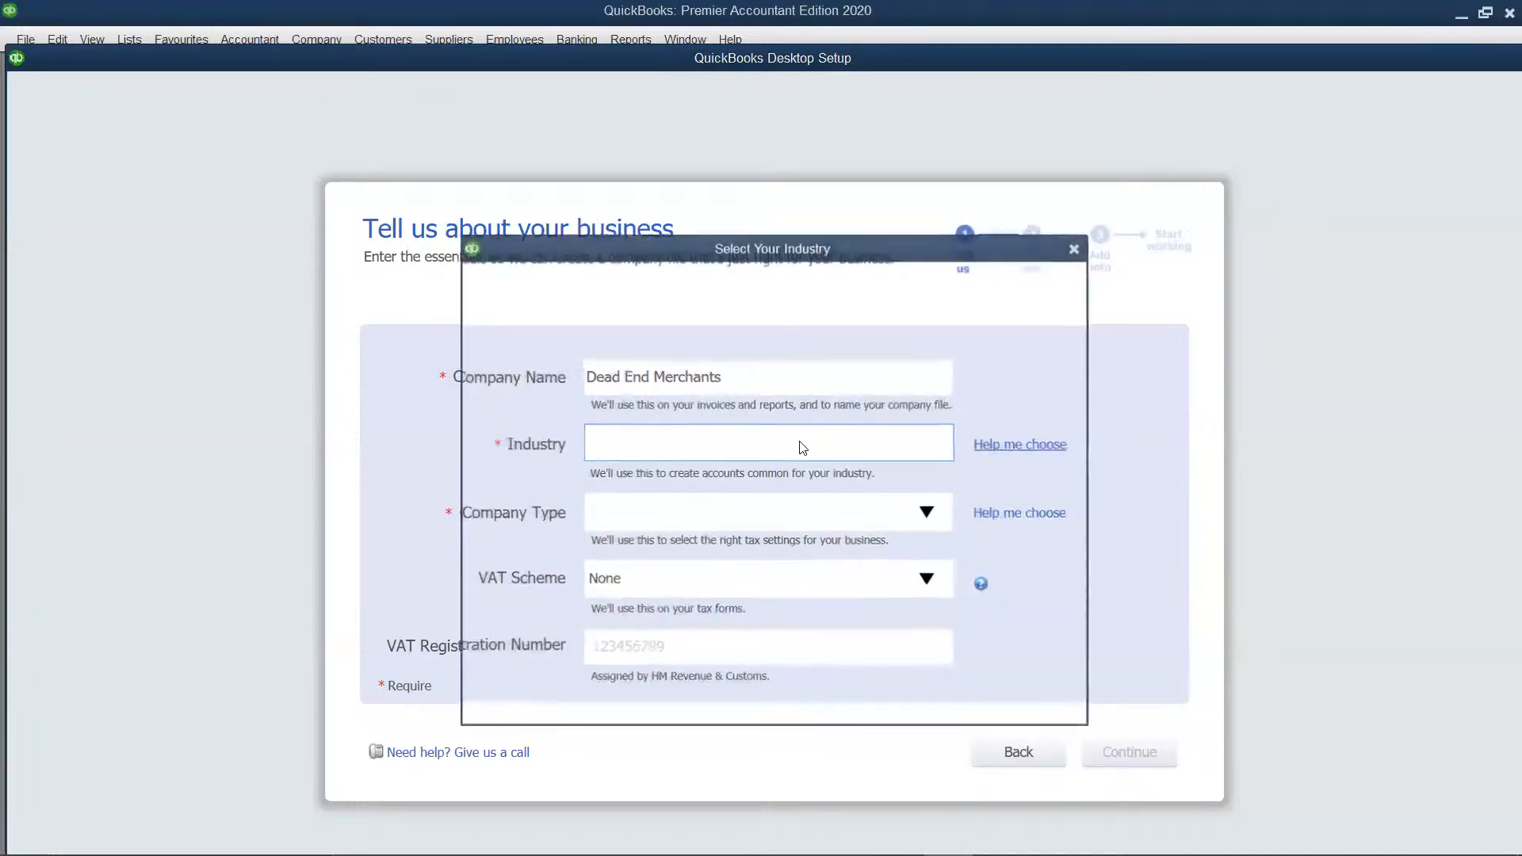
scroll(710, 450, "down", 2)
scroll(708, 450, "down", 4)
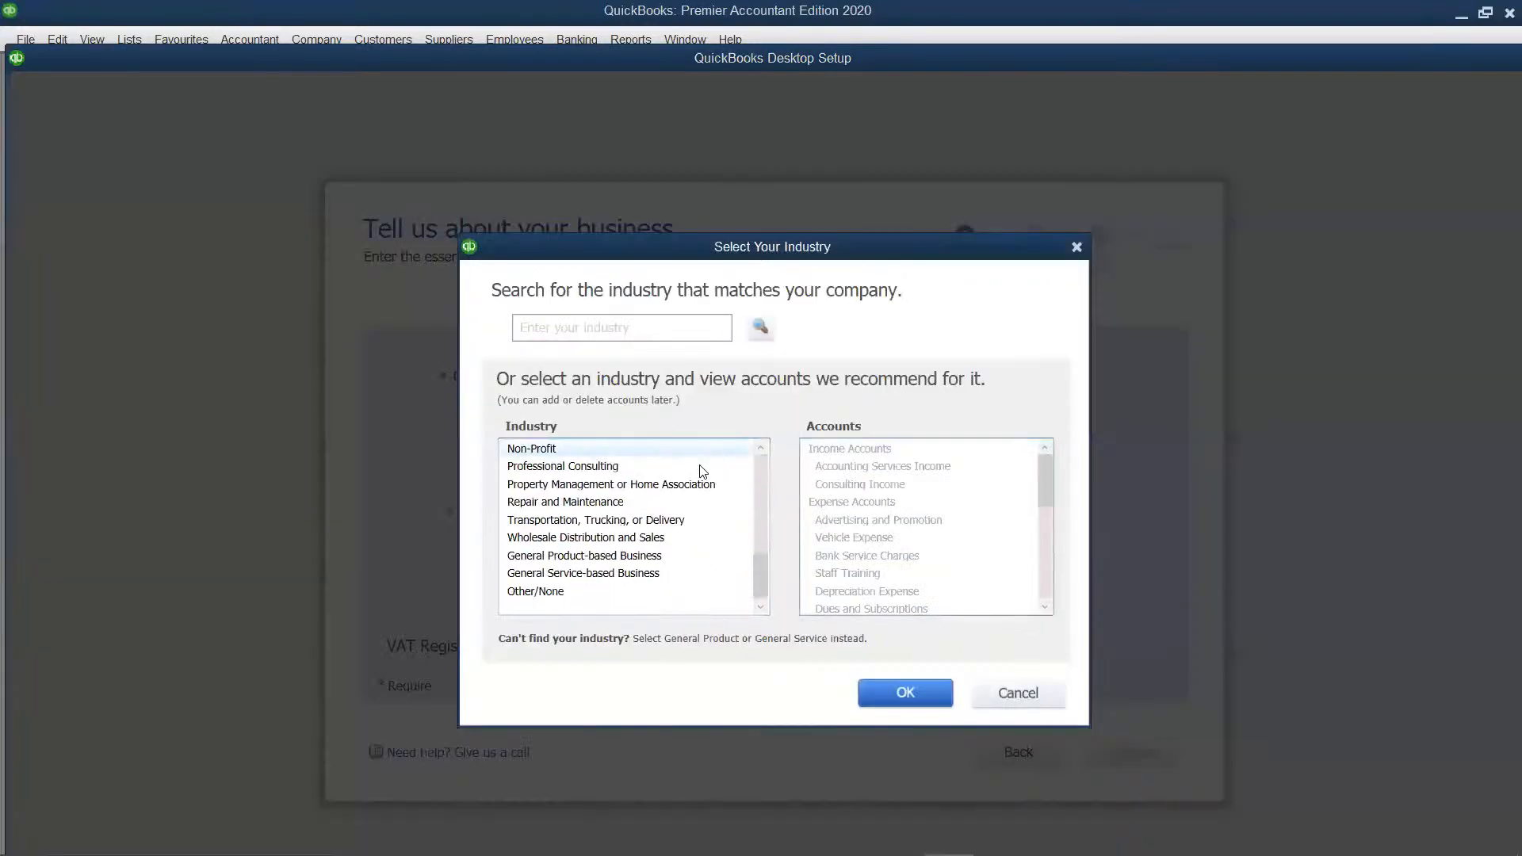
left_click(637, 557)
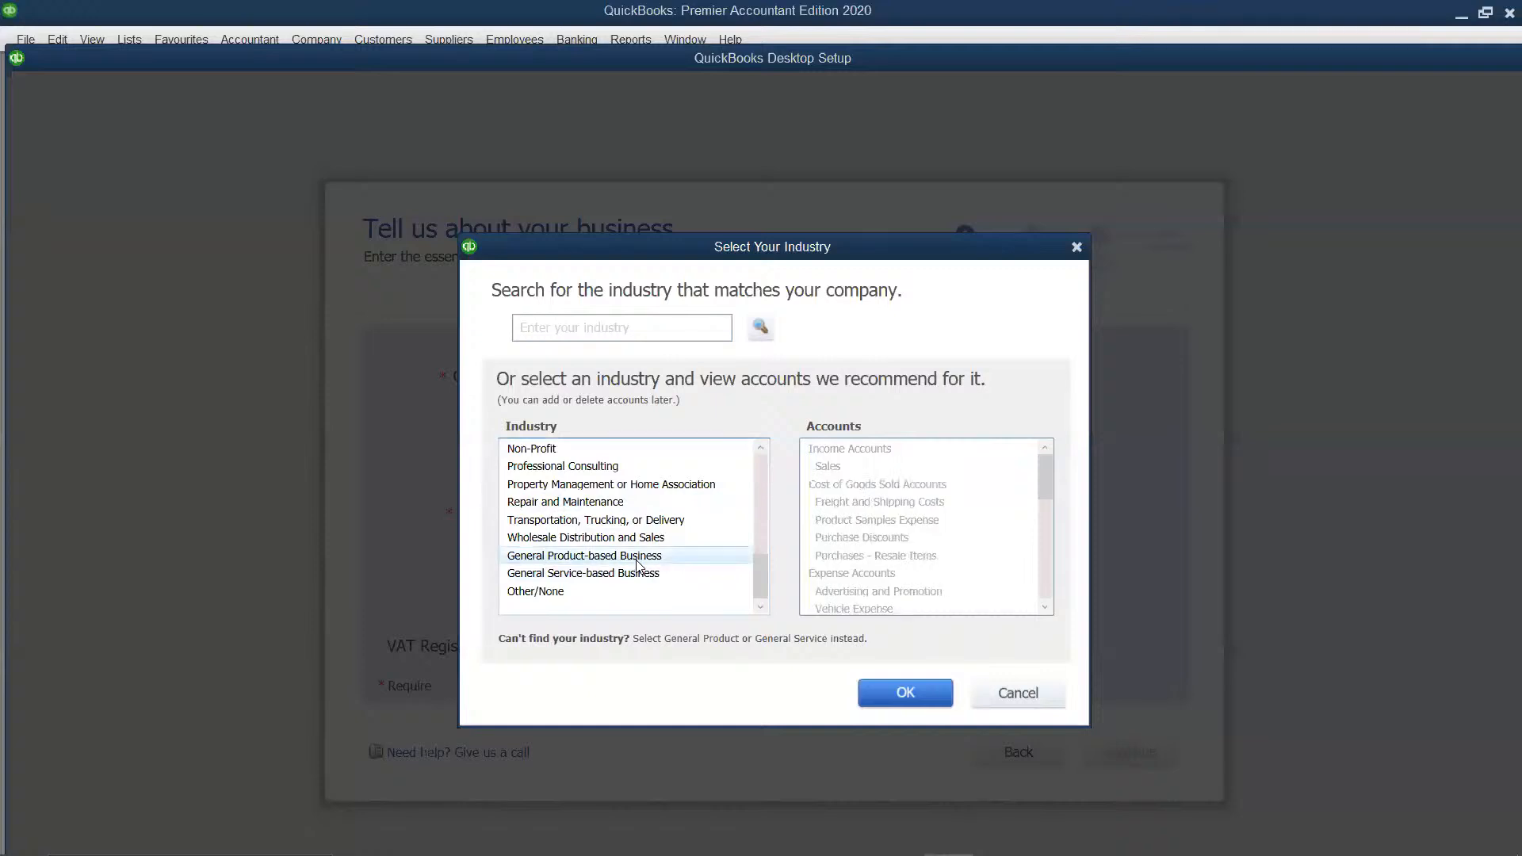
left_click(908, 692)
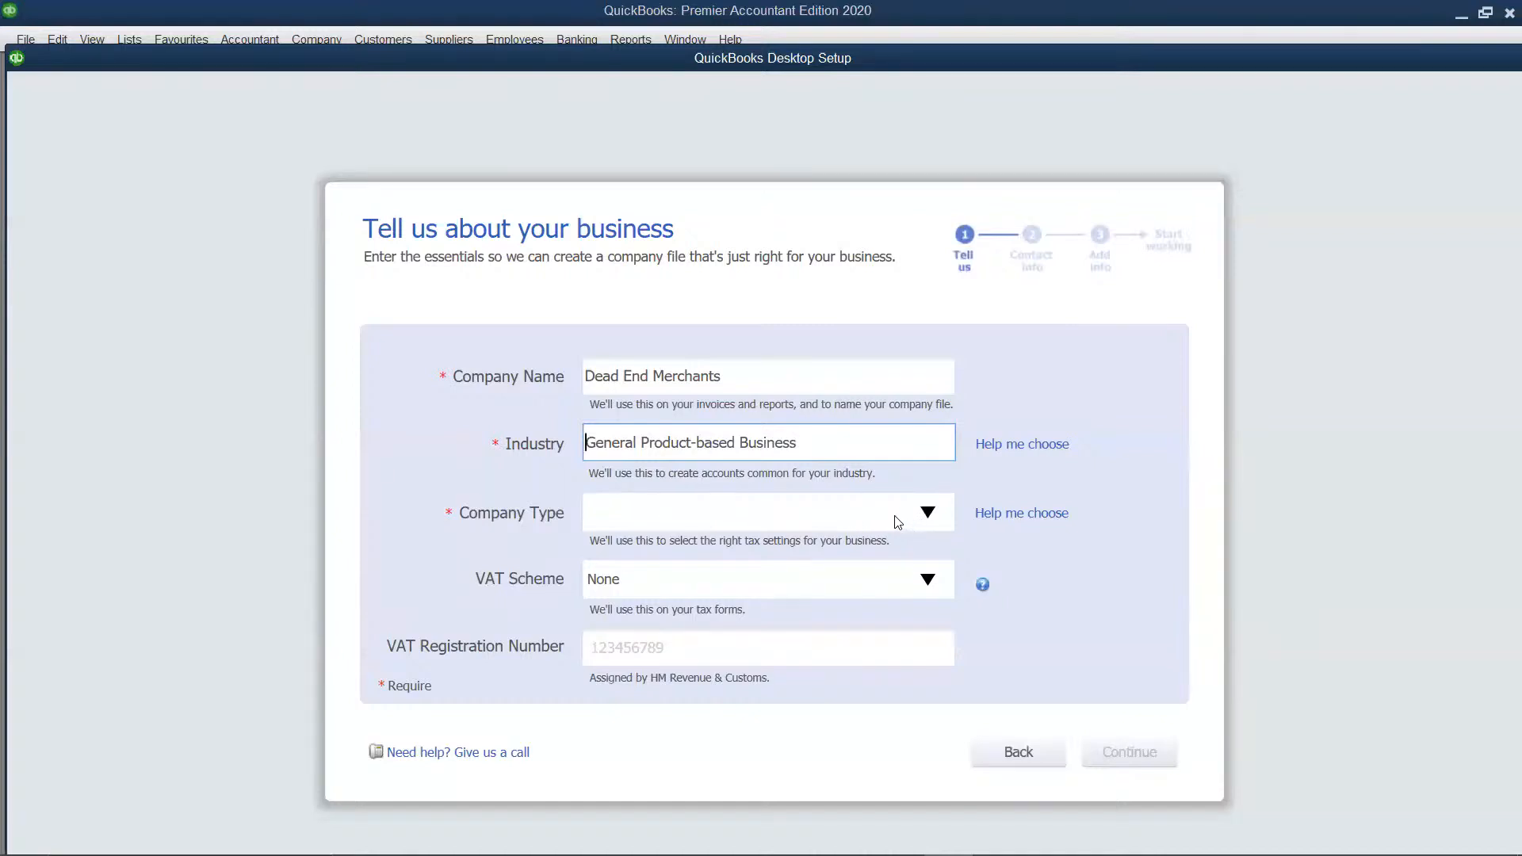
Set the company type to Company - Limited liability or unlimited and create the company file with the default contact information.
left_click(843, 517)
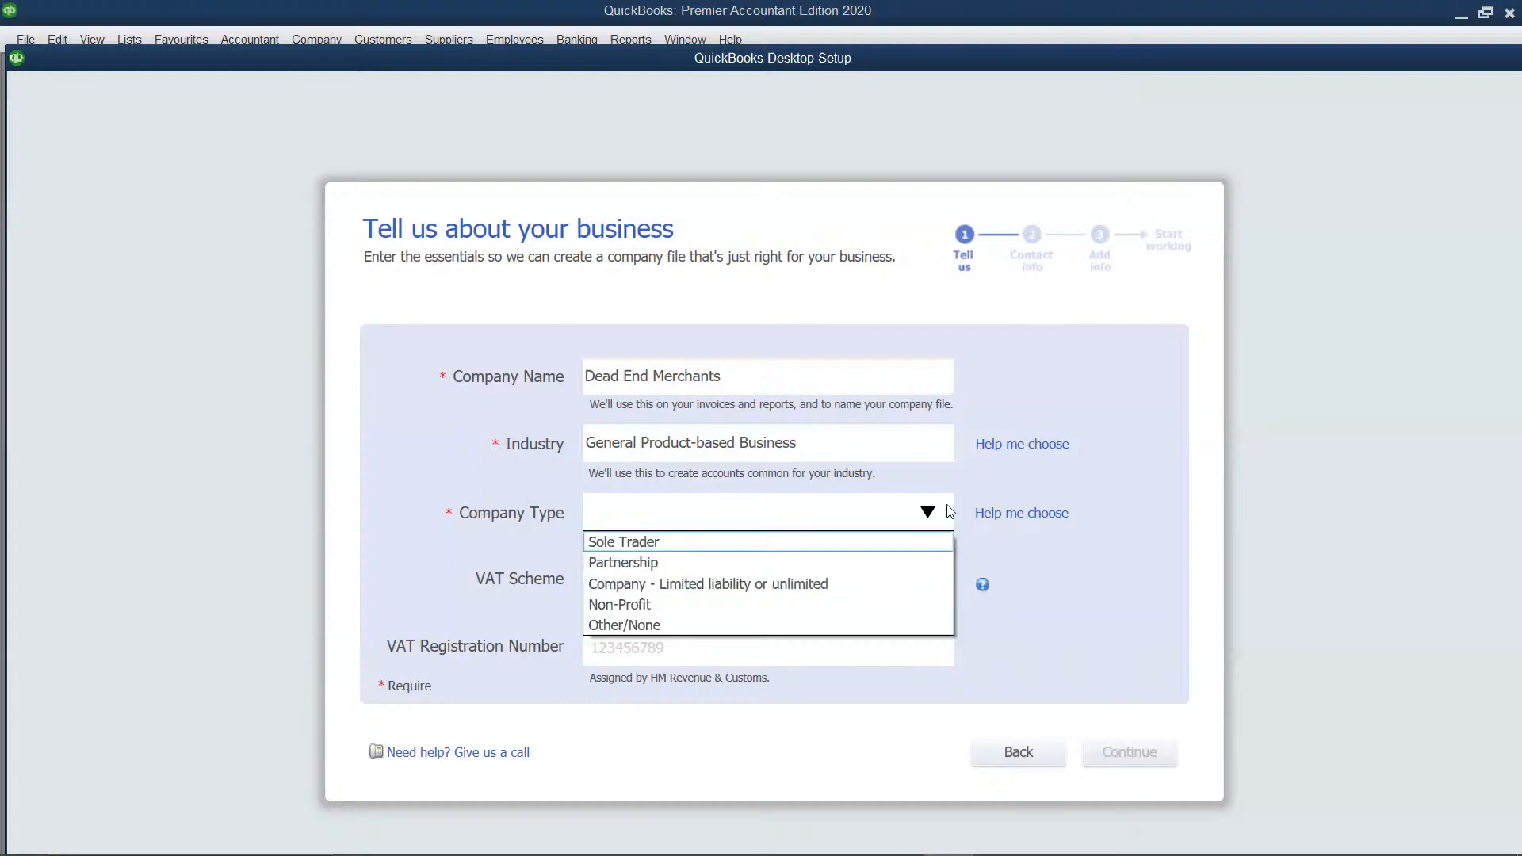
left_click(790, 588)
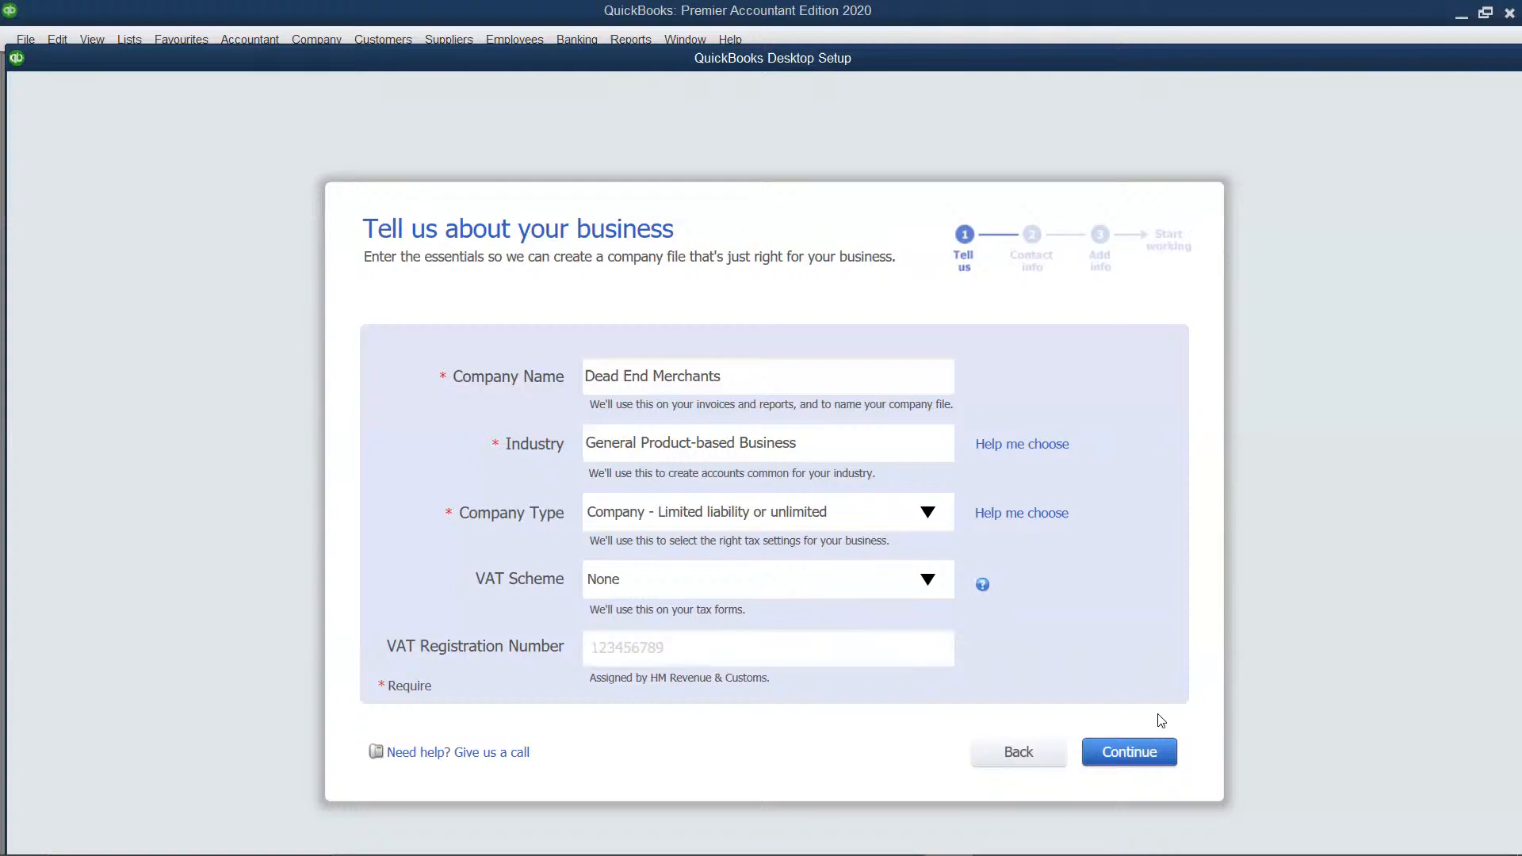
left_click(1156, 757)
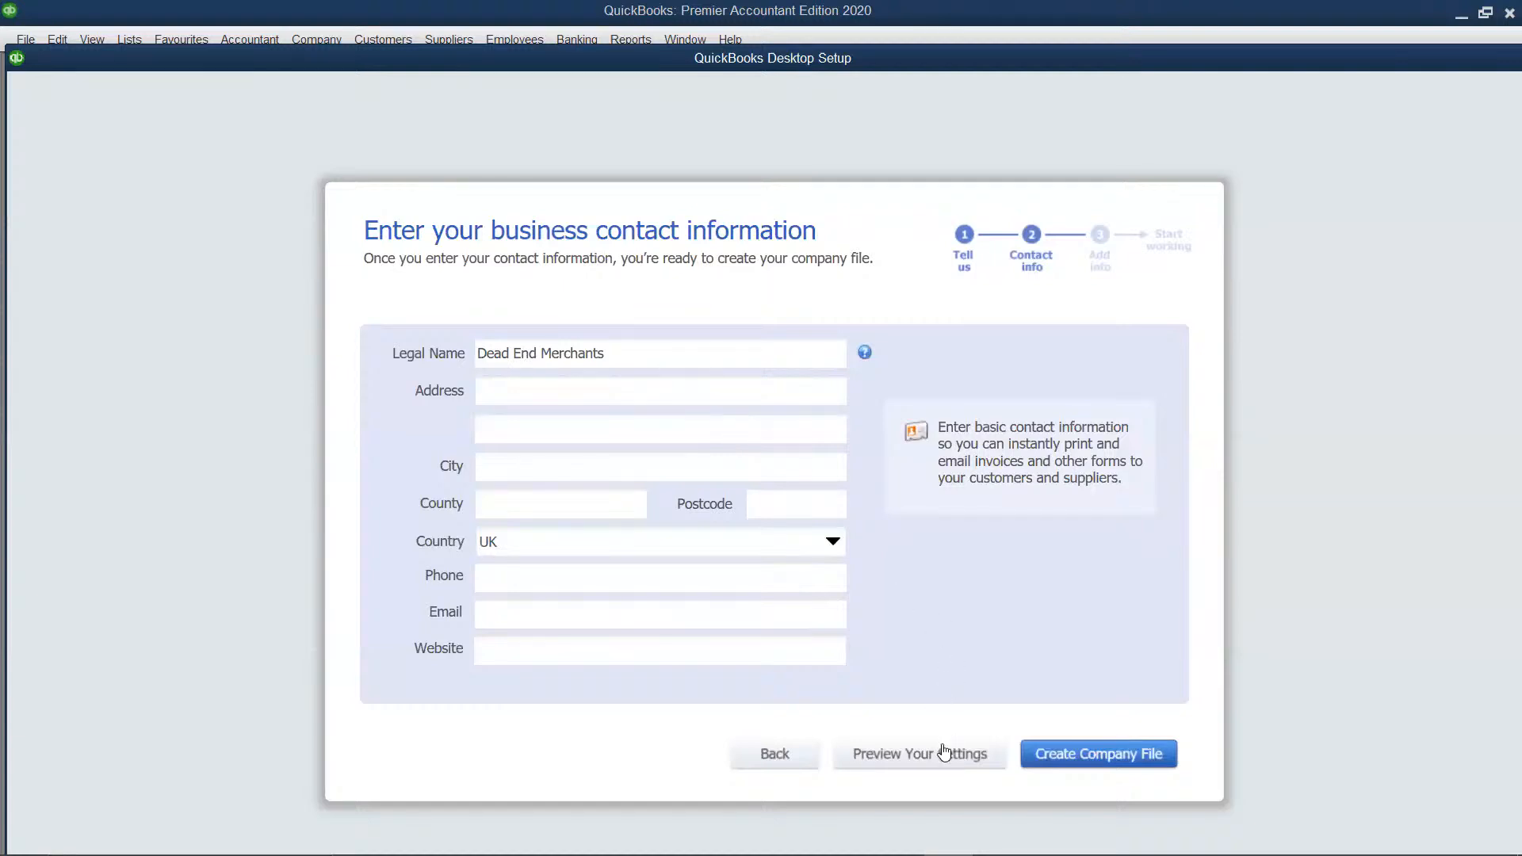
left_click(1072, 750)
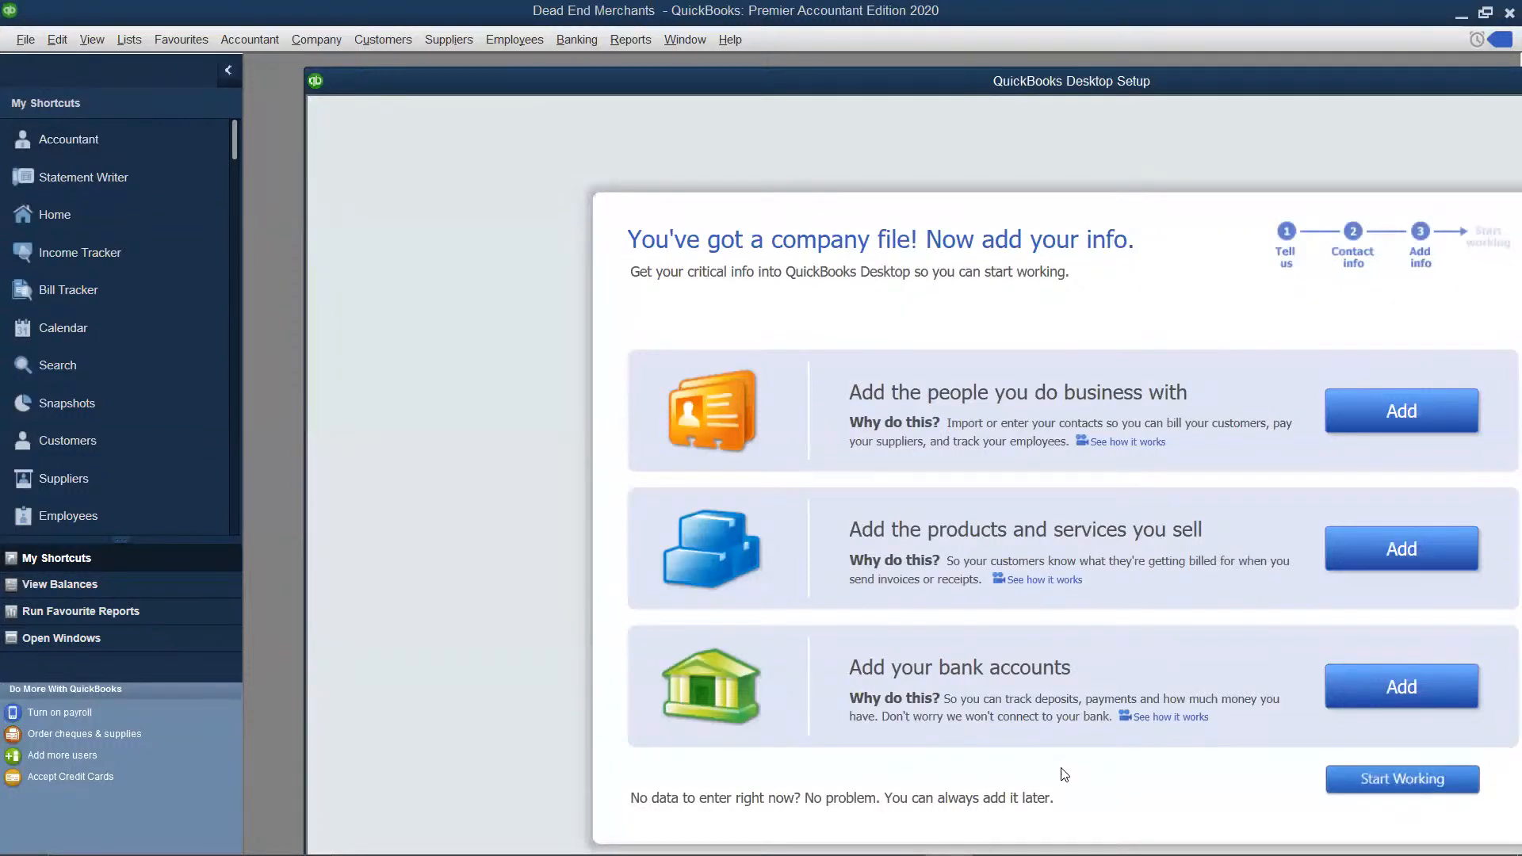
Finish the setup without adding data and close the help, New Feature Tour, Accountant Centre and Home windows.
left_click(1358, 775)
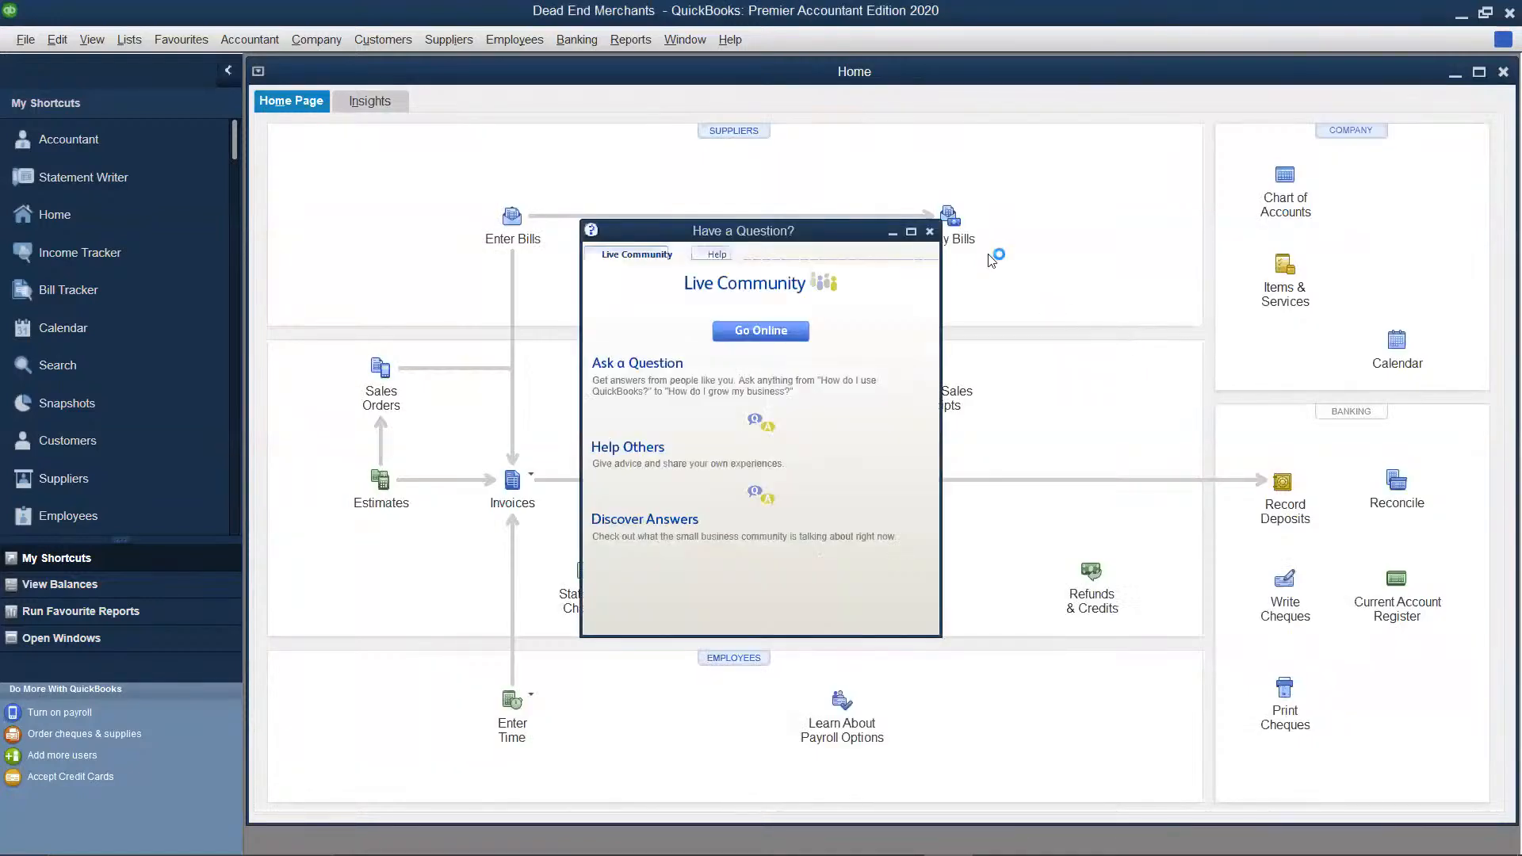
left_click(930, 231)
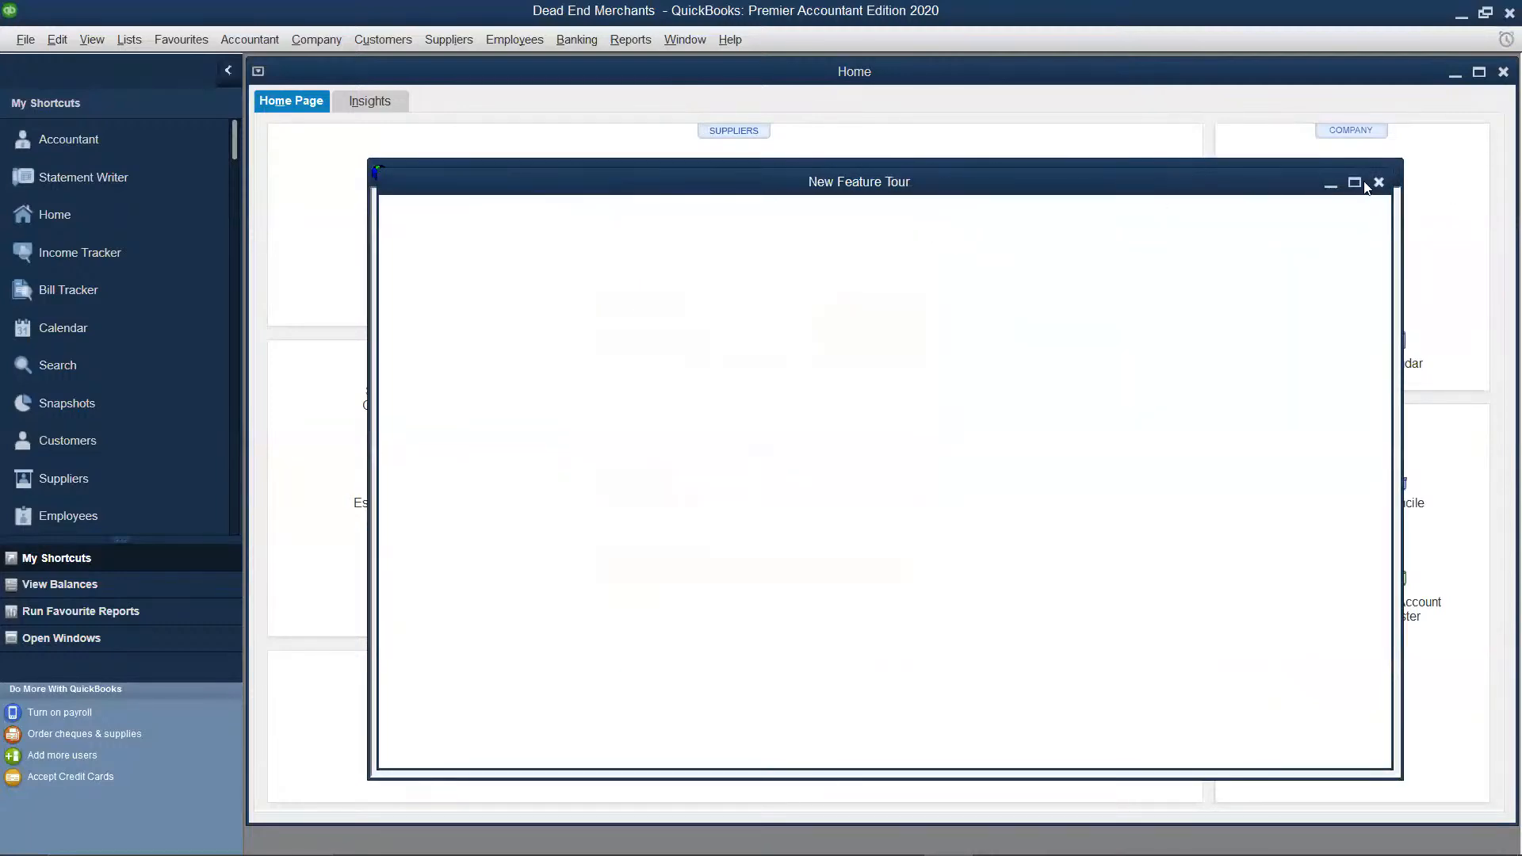
left_click(1380, 183)
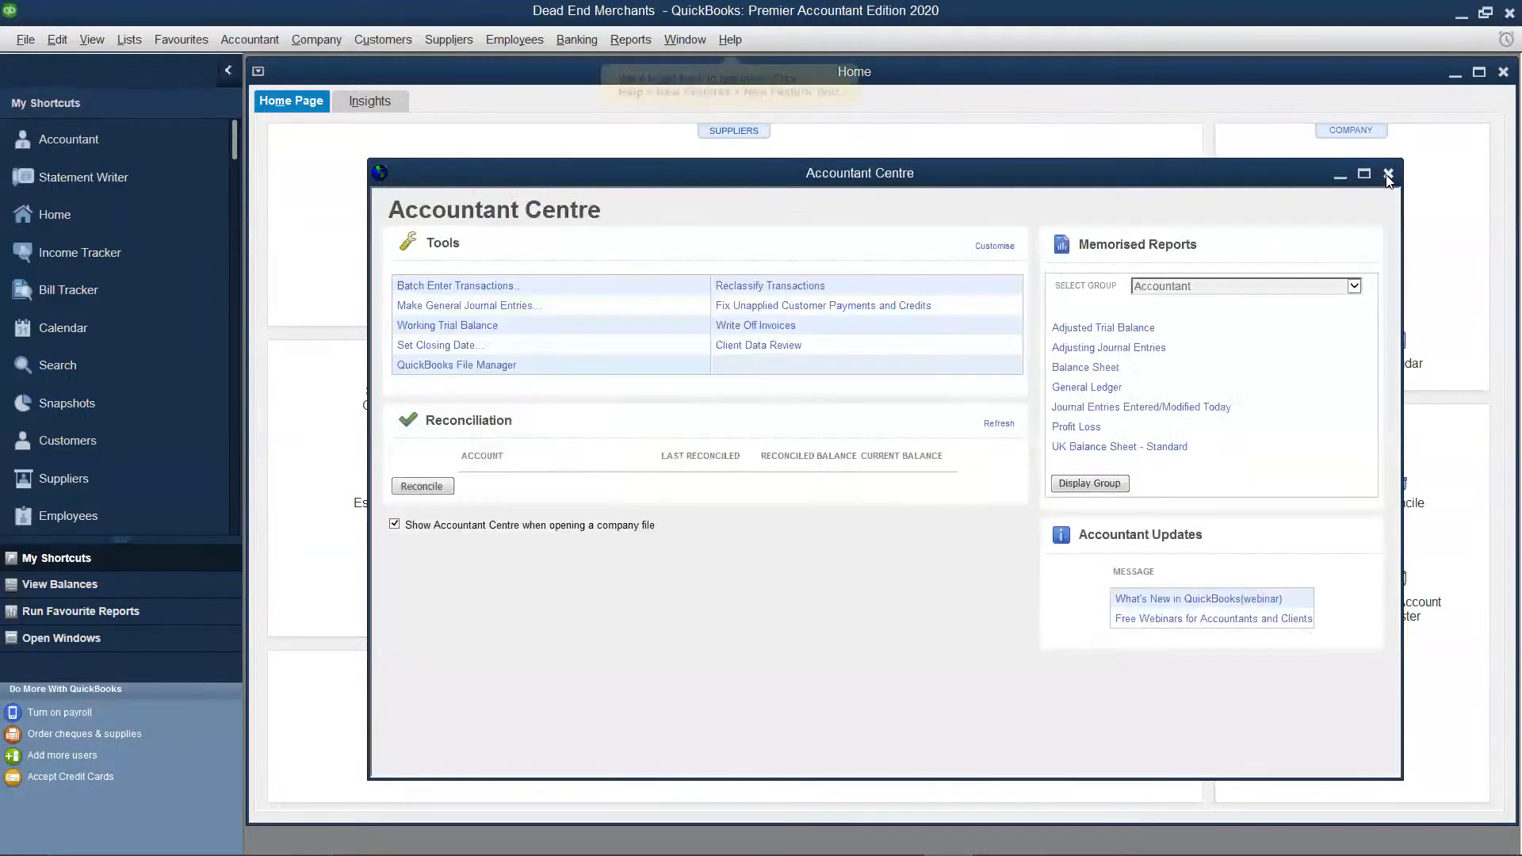
left_click(1388, 173)
left_click(1500, 74)
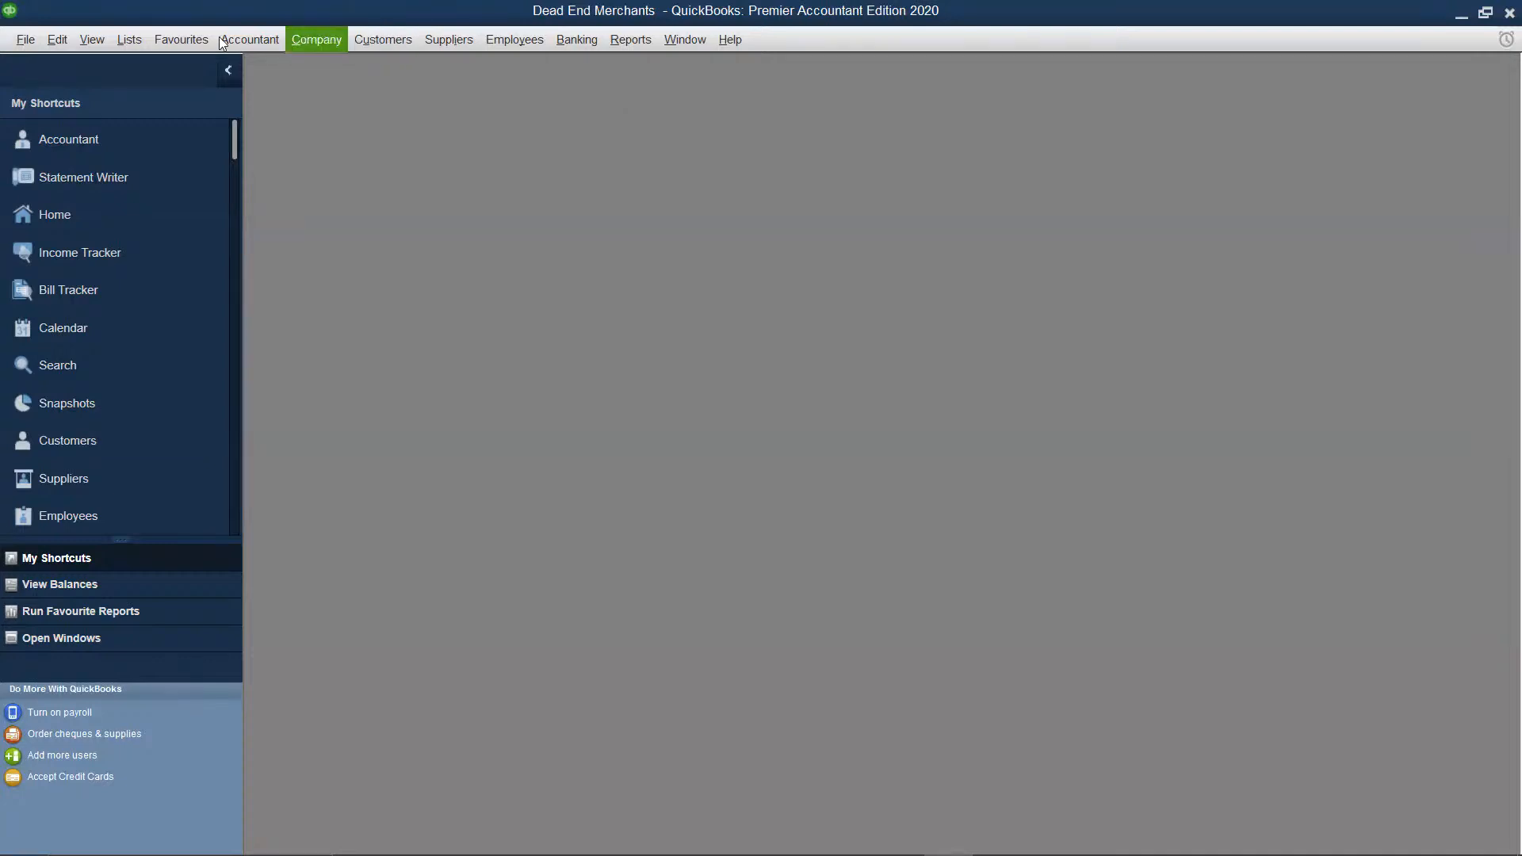
In the new company, open the maximized Item List and begin a new item to check its selectable types.
left_click(127, 41)
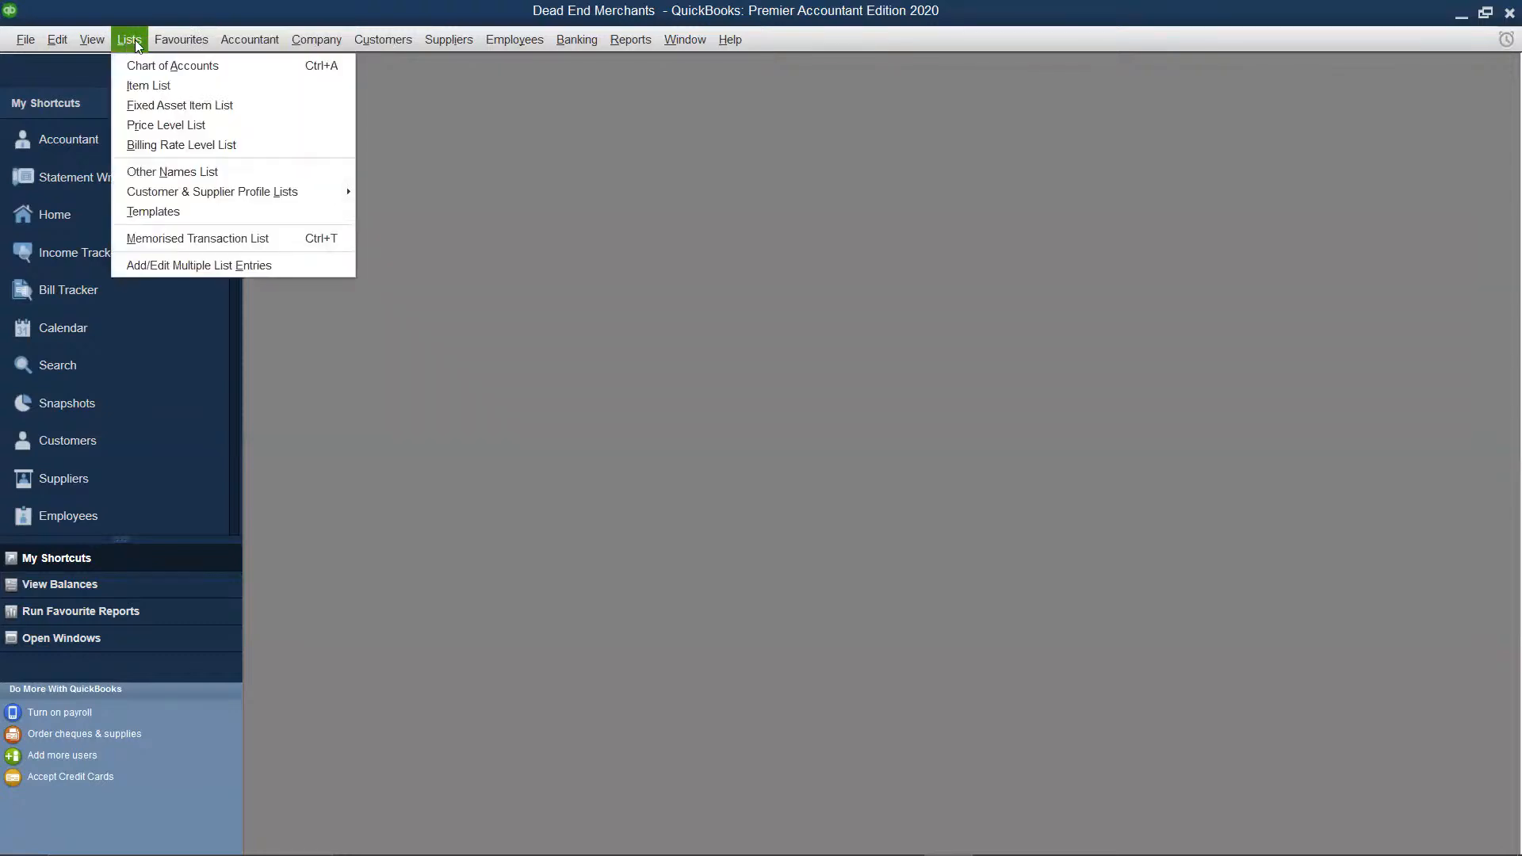
left_click(168, 87)
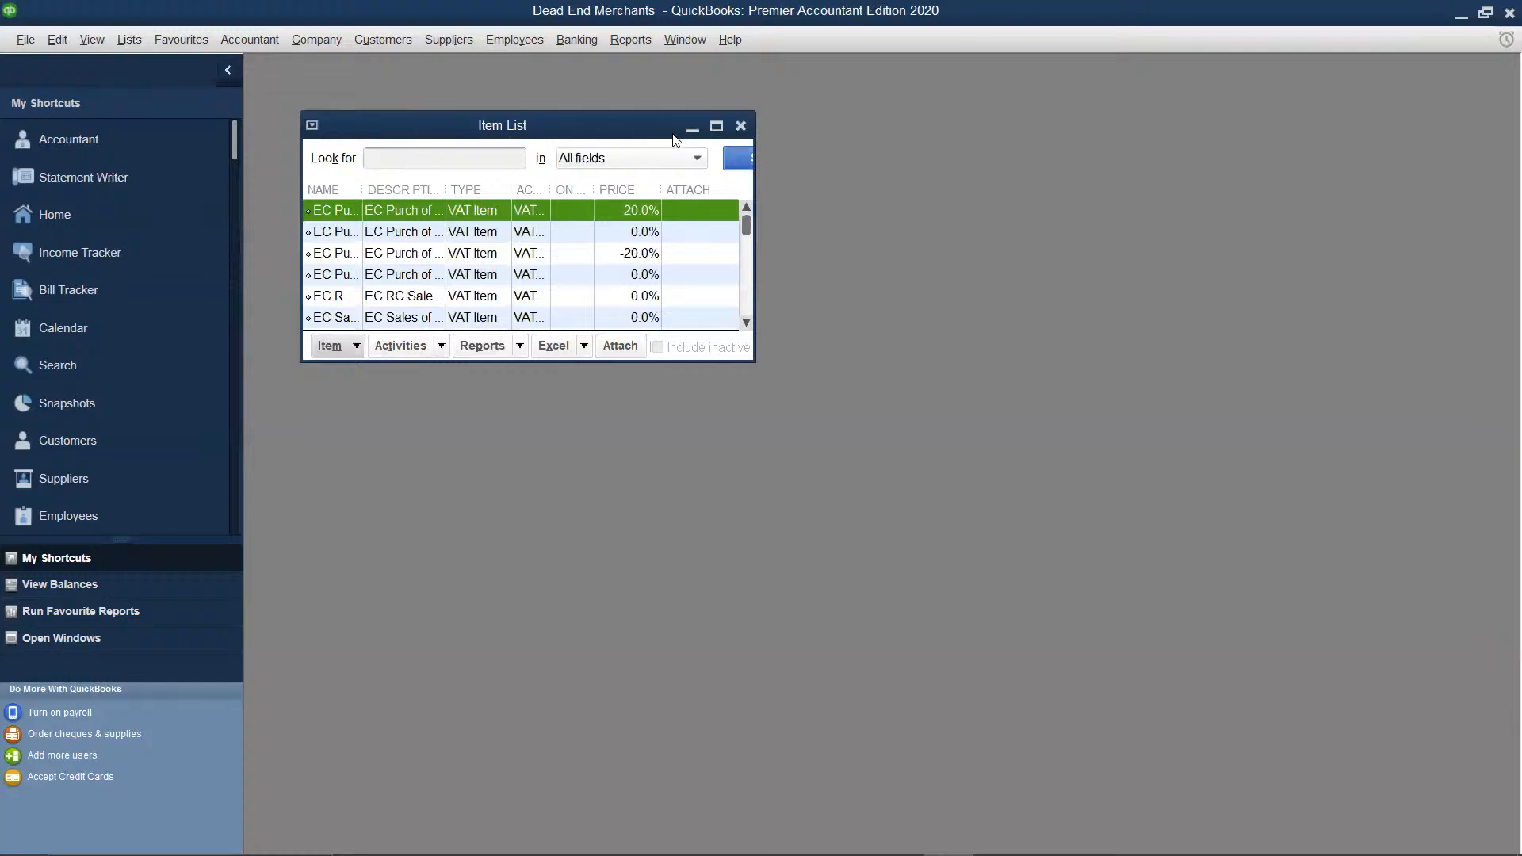
left_click(716, 127)
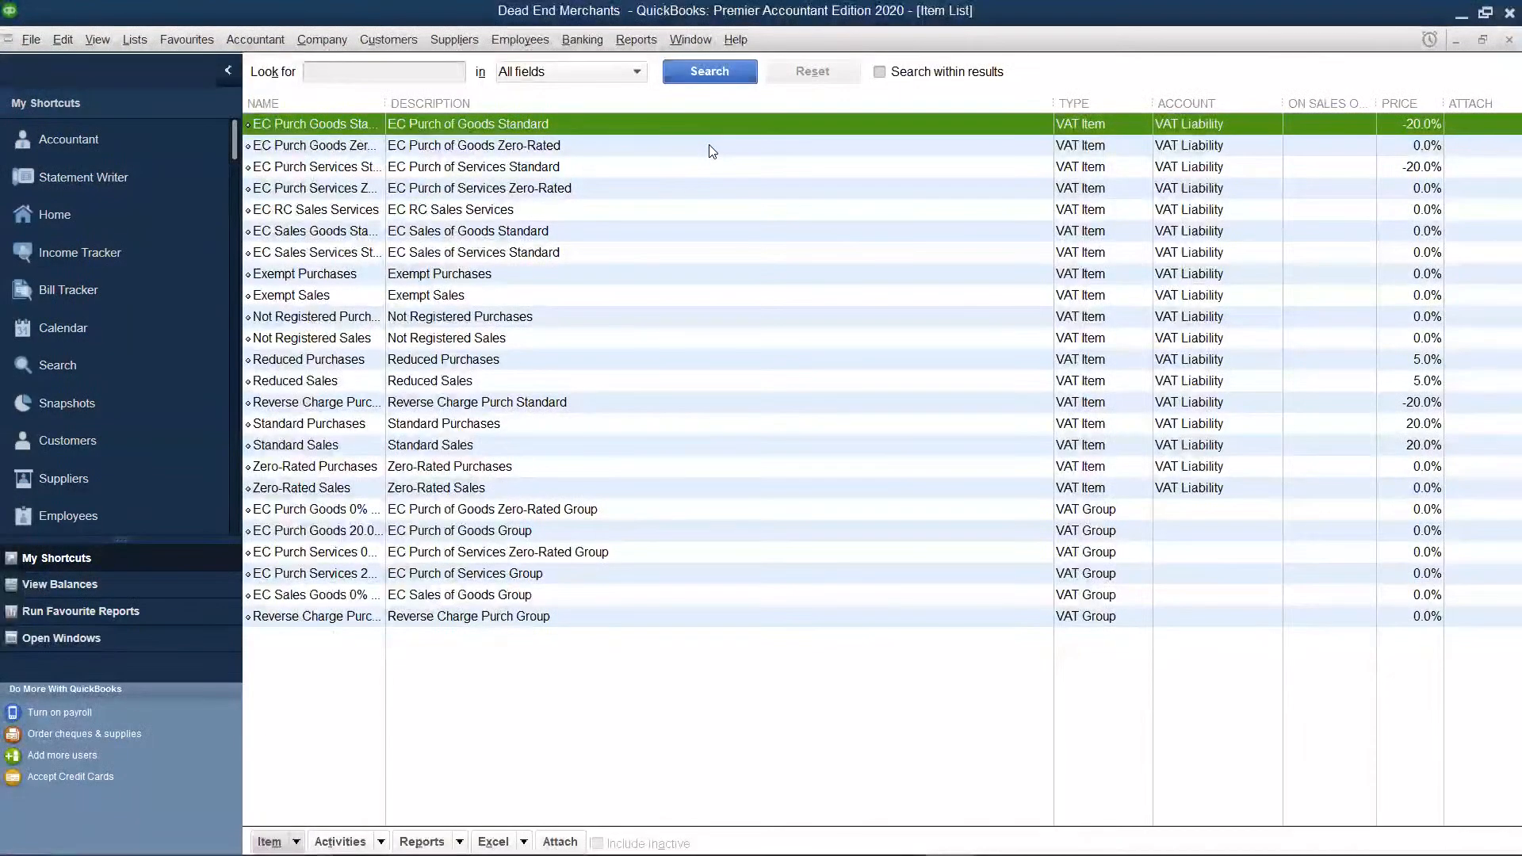
right_click(711, 151)
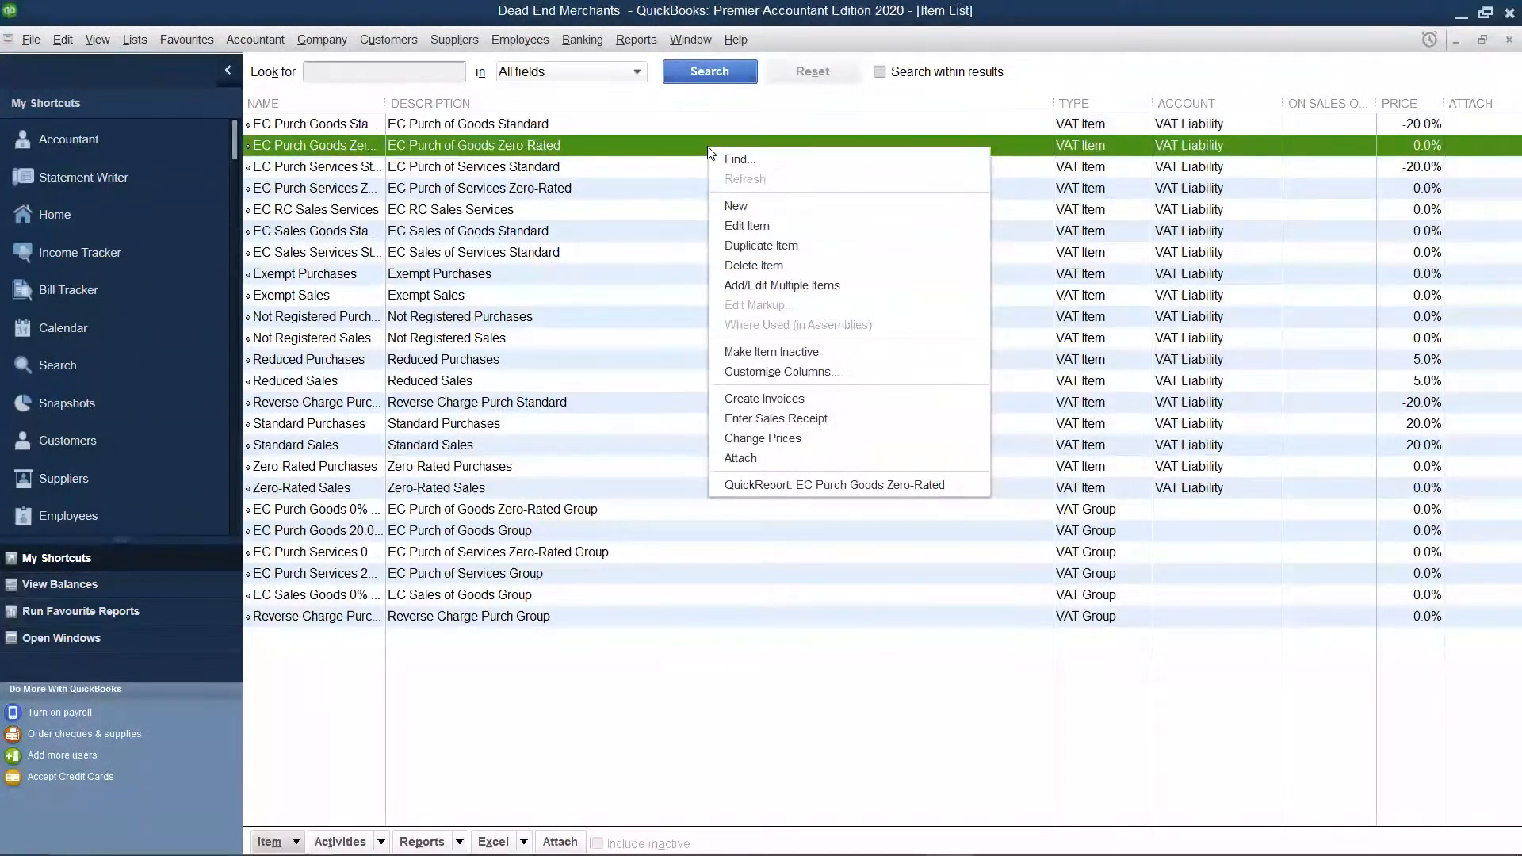
left_click(743, 207)
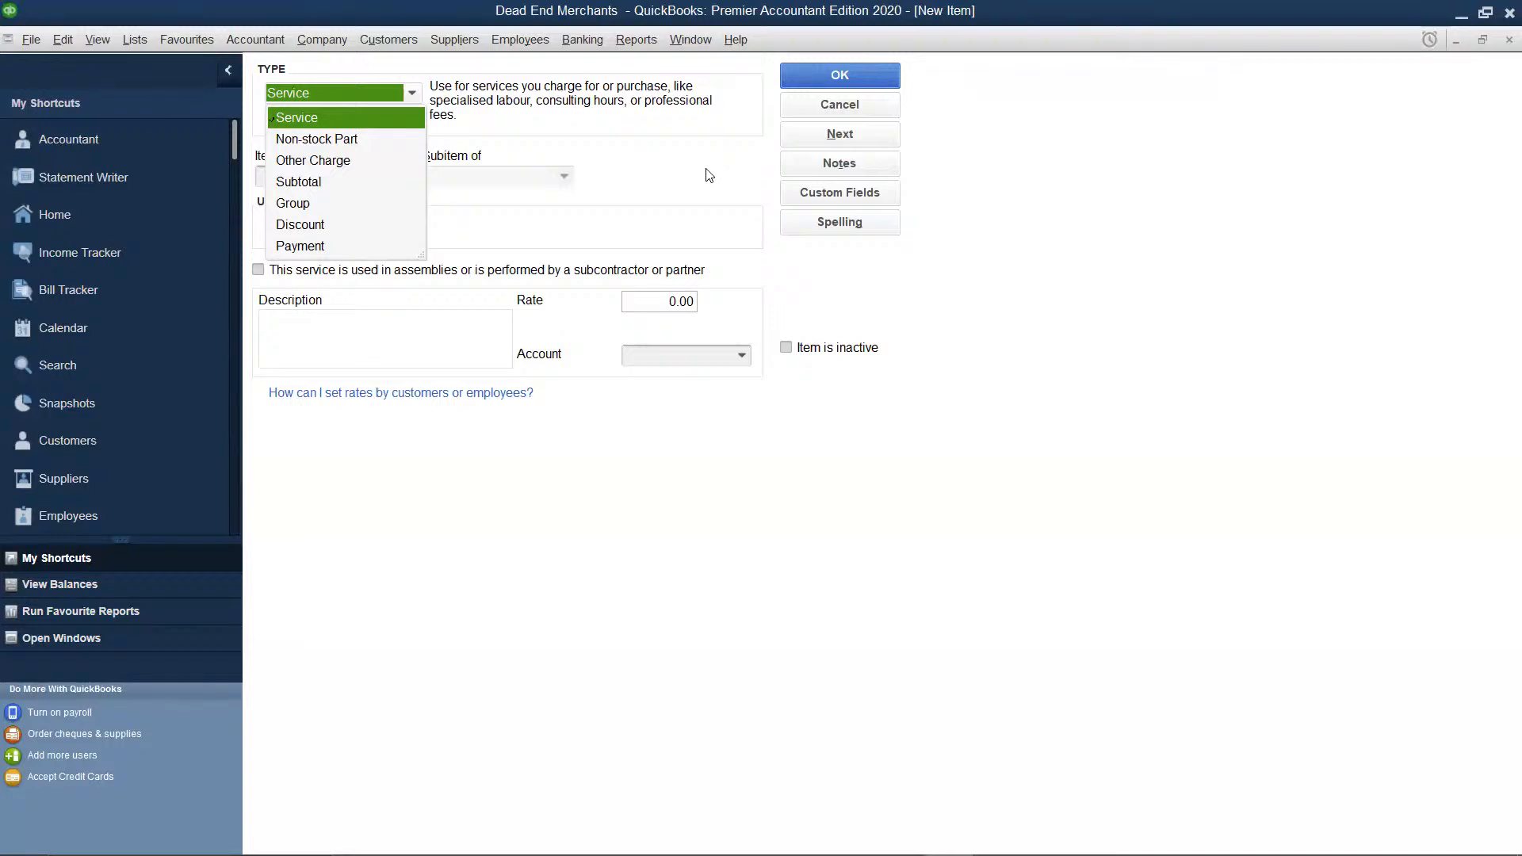
Try to activate stock and purchase orders in the Items & Stock company preferences, and close the preferences.
left_click(63, 39)
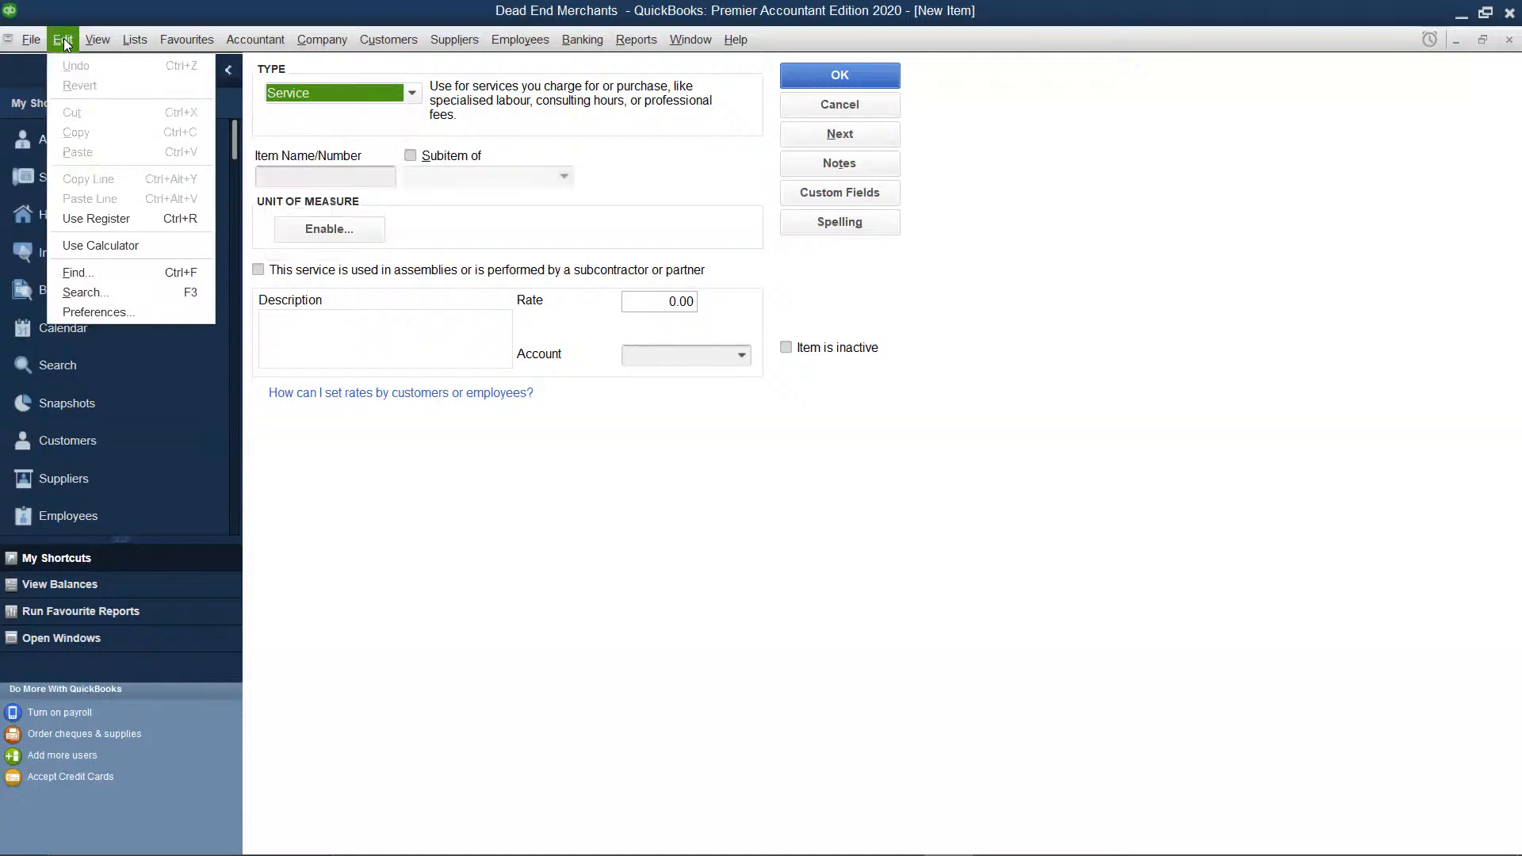
left_click(151, 311)
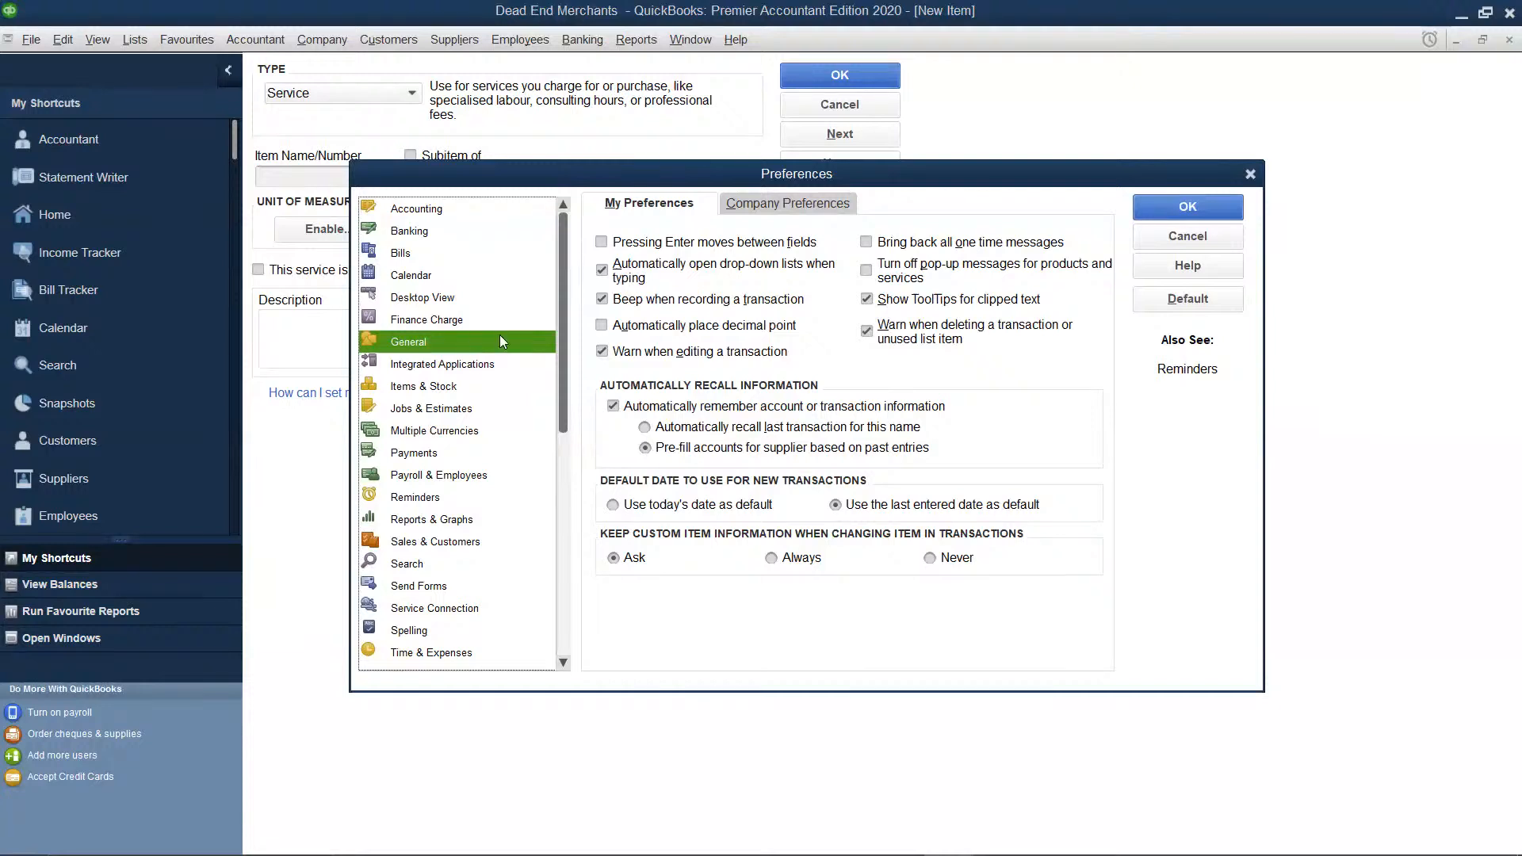
left_click(459, 387)
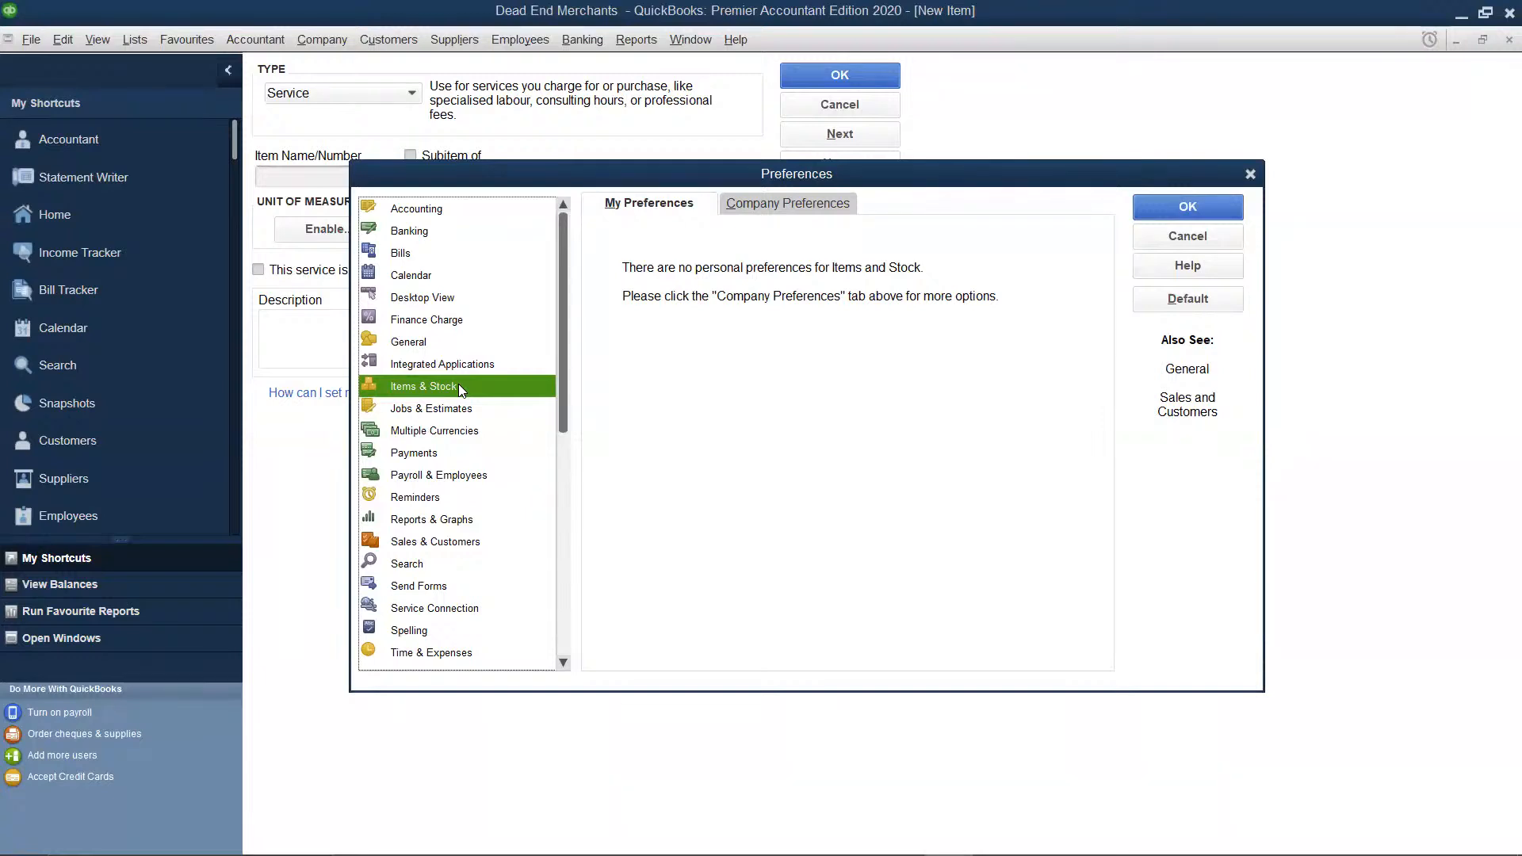
left_click(760, 204)
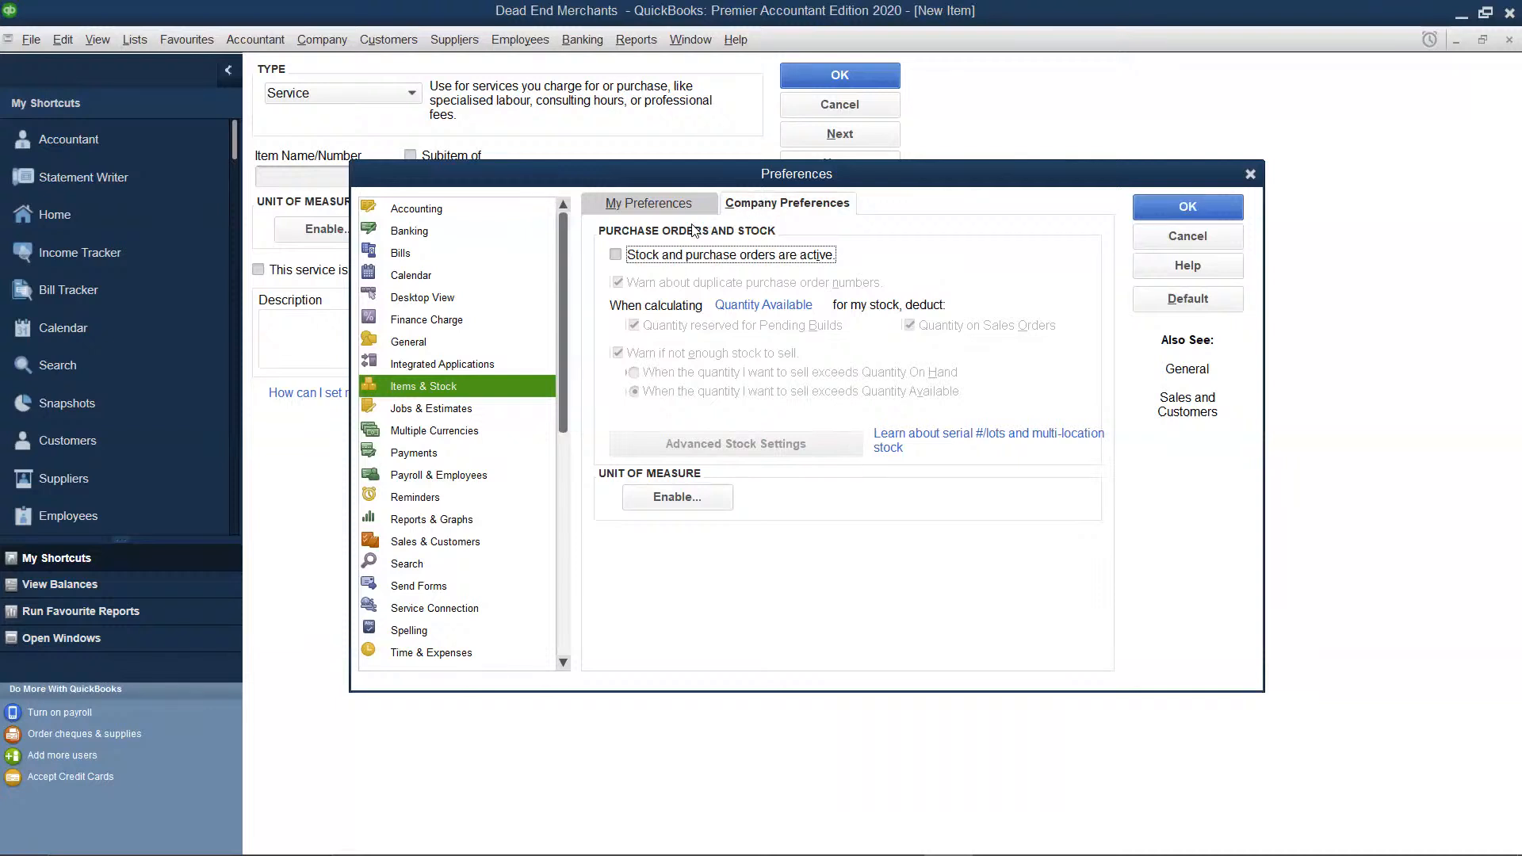
left_click(617, 256)
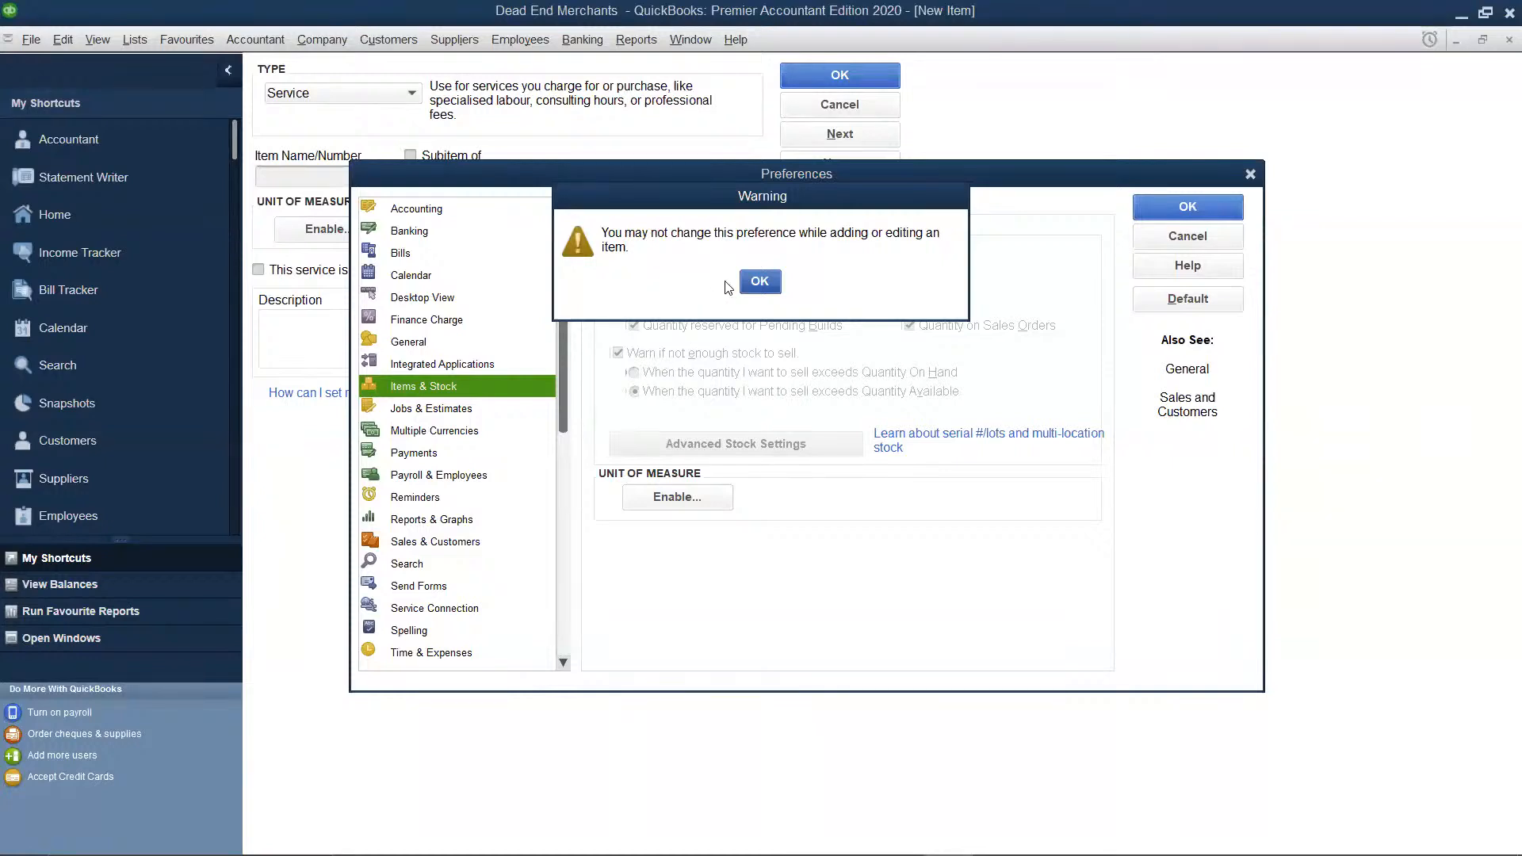
left_click(759, 283)
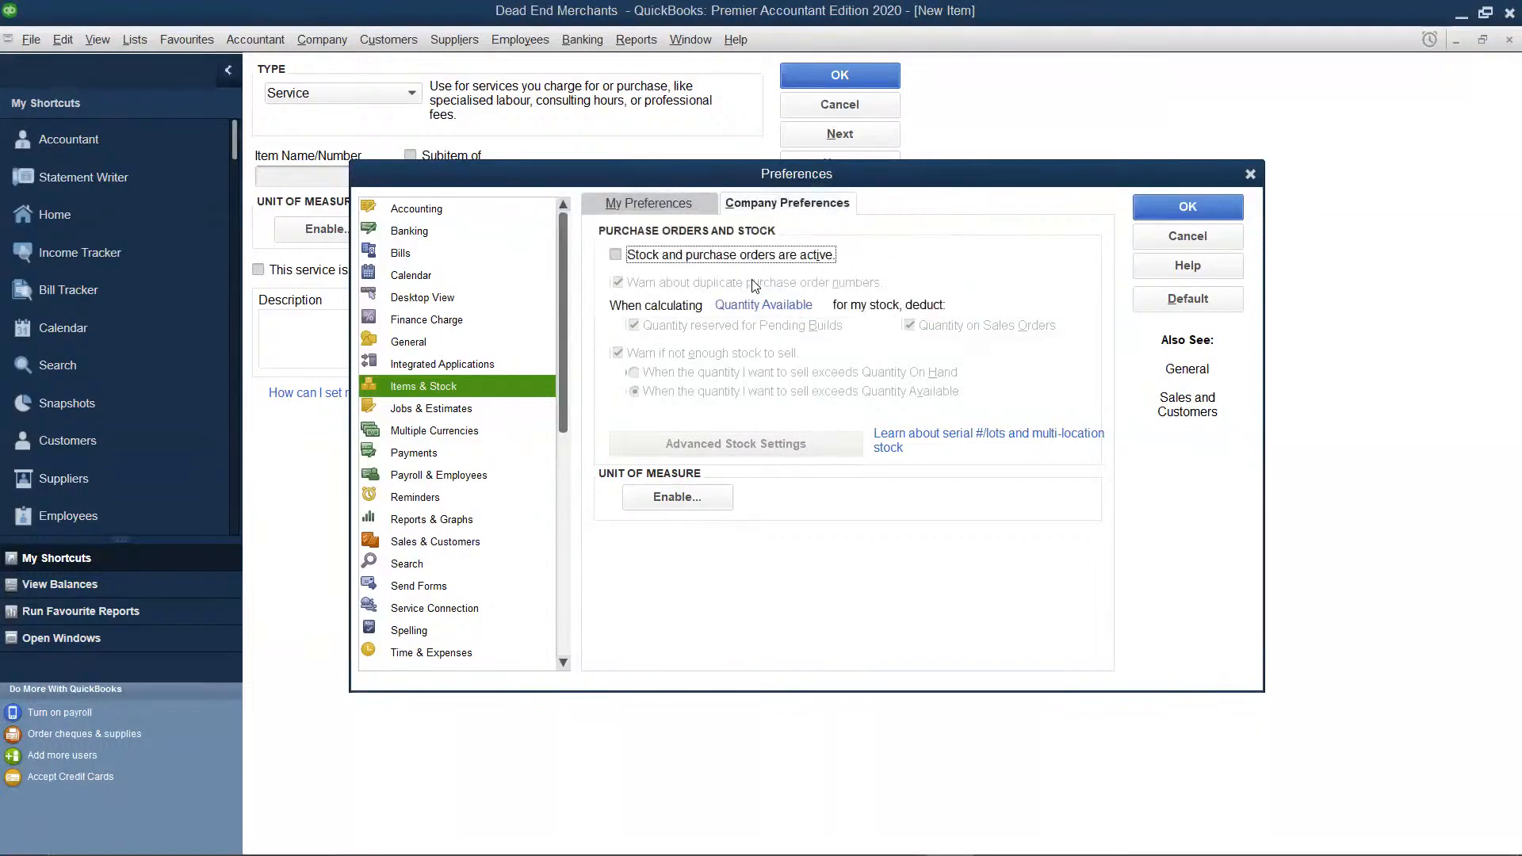
left_click(1251, 176)
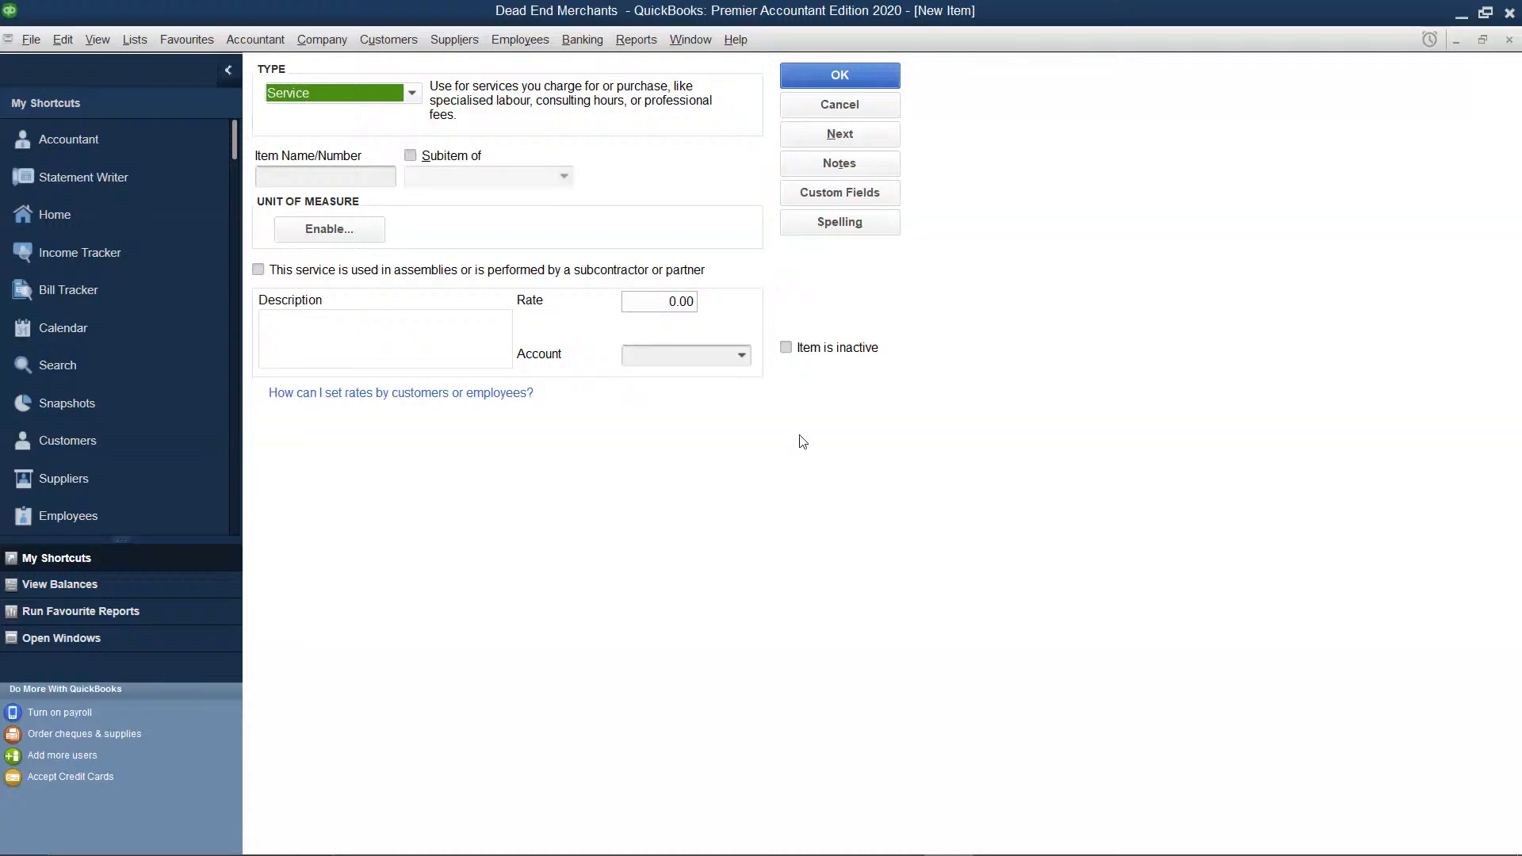
Close the unsaved new item and activate stock and purchase orders in the Items & Stock company preferences, accepting the closure of all open windows.
left_click(1499, 39)
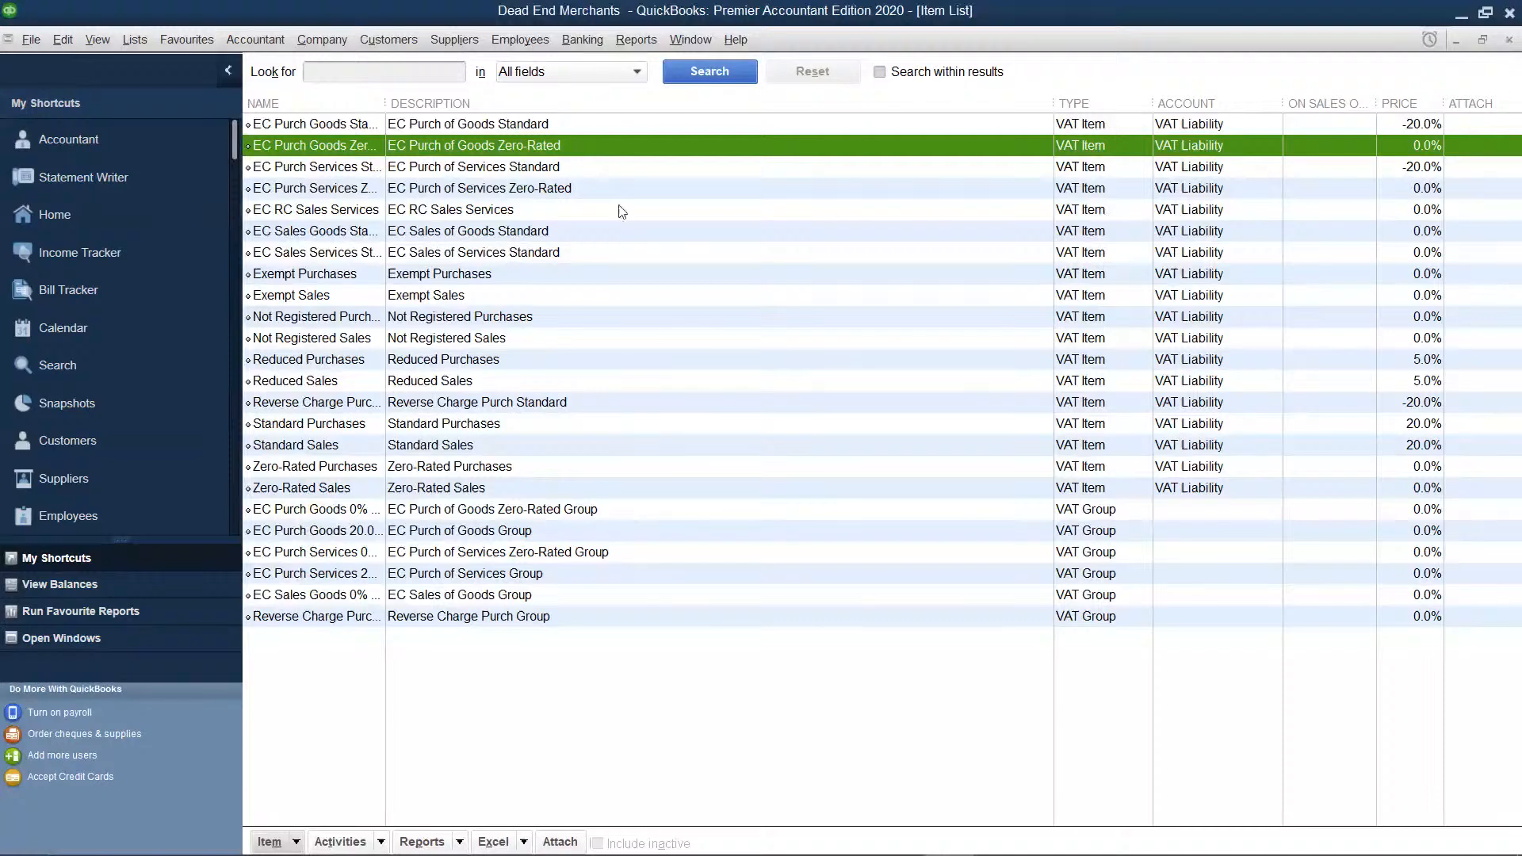
left_click(65, 40)
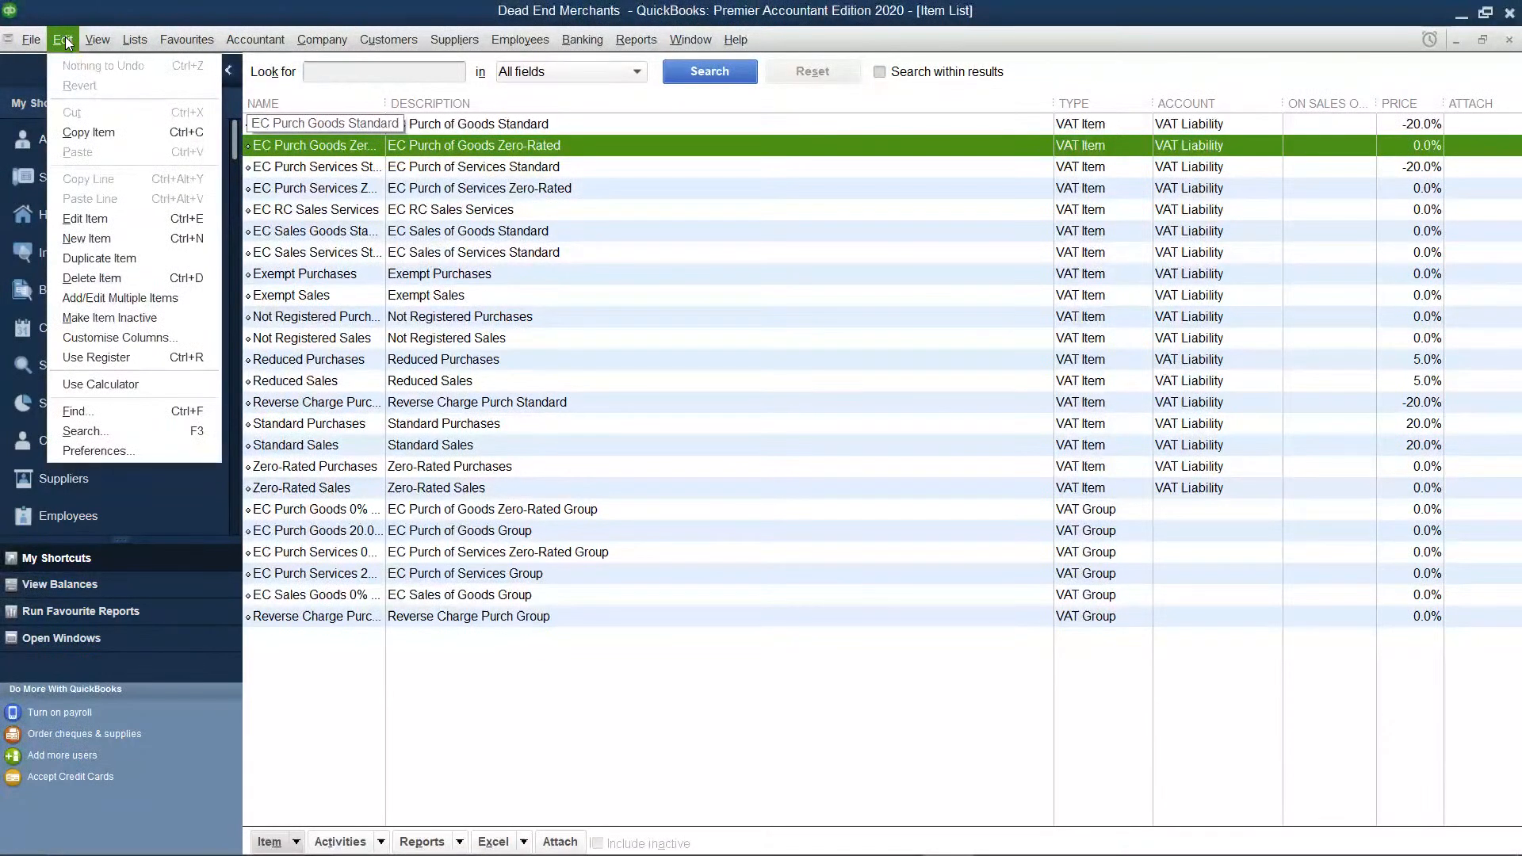
left_click(116, 448)
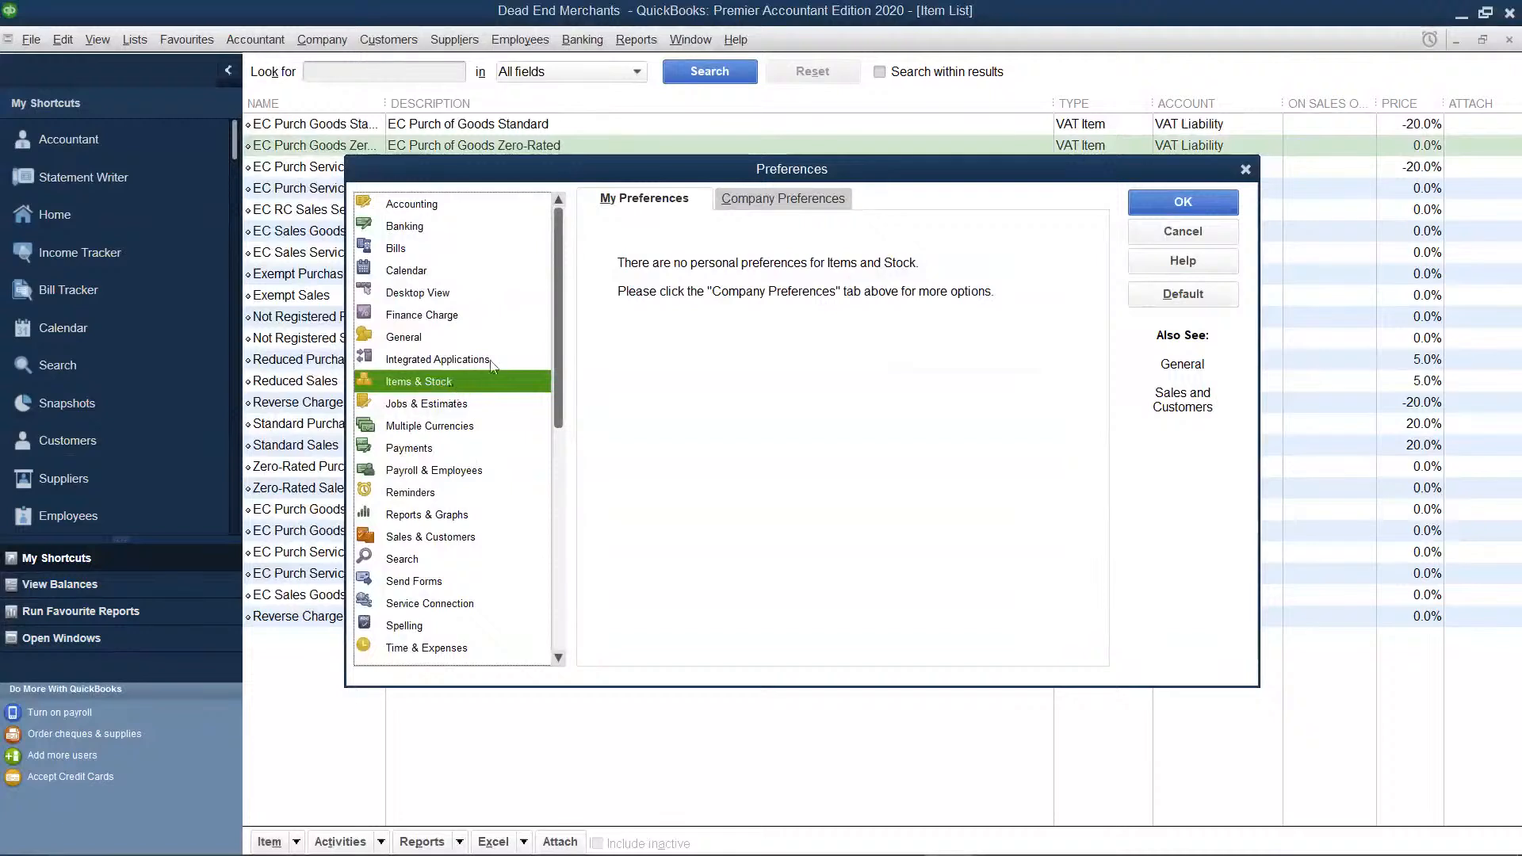
left_click(755, 203)
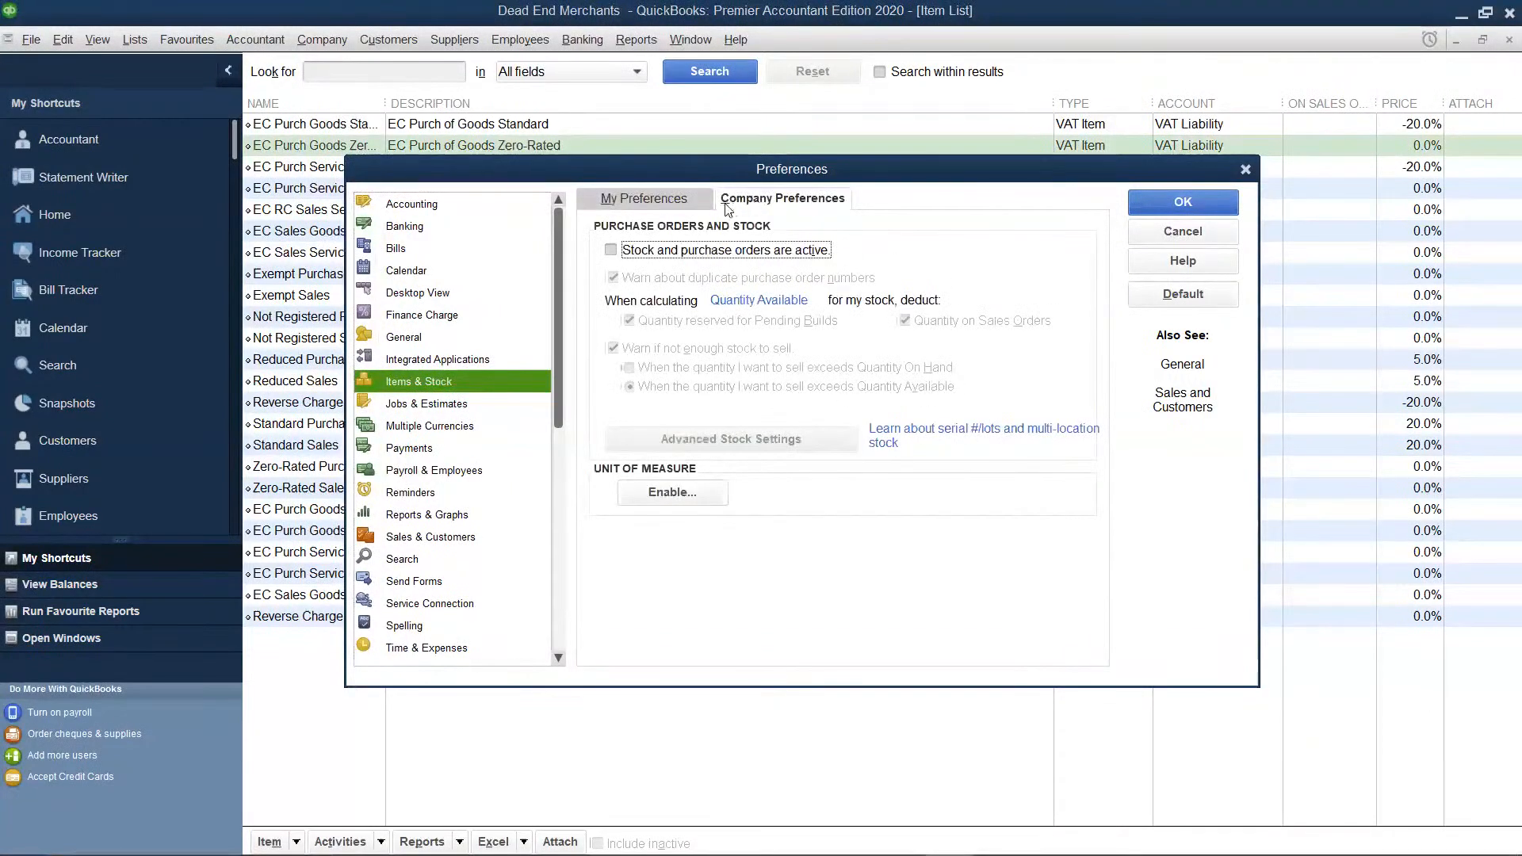
left_click(612, 251)
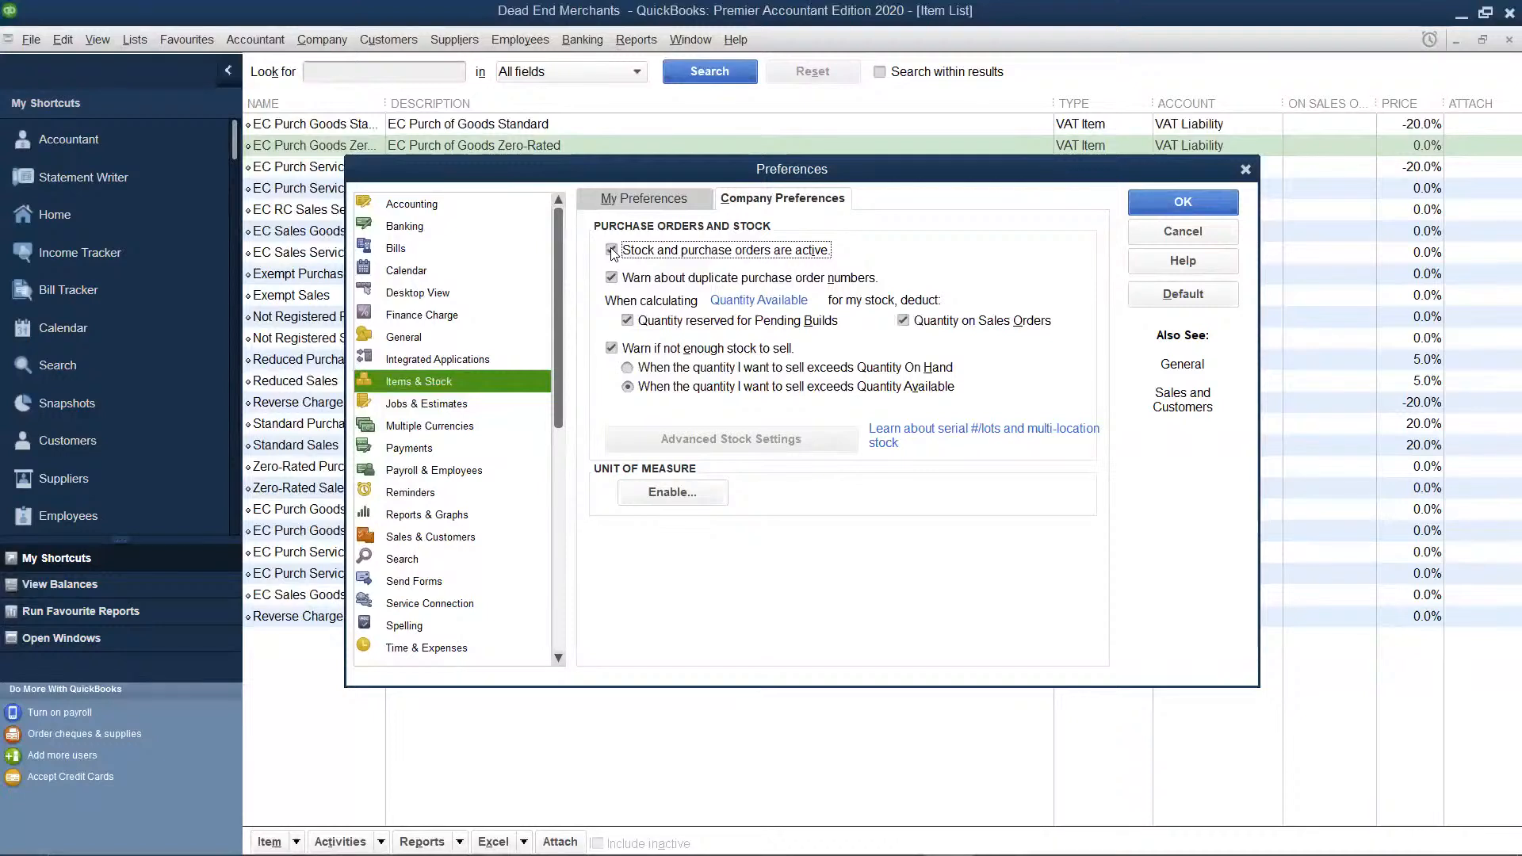
left_click(1205, 202)
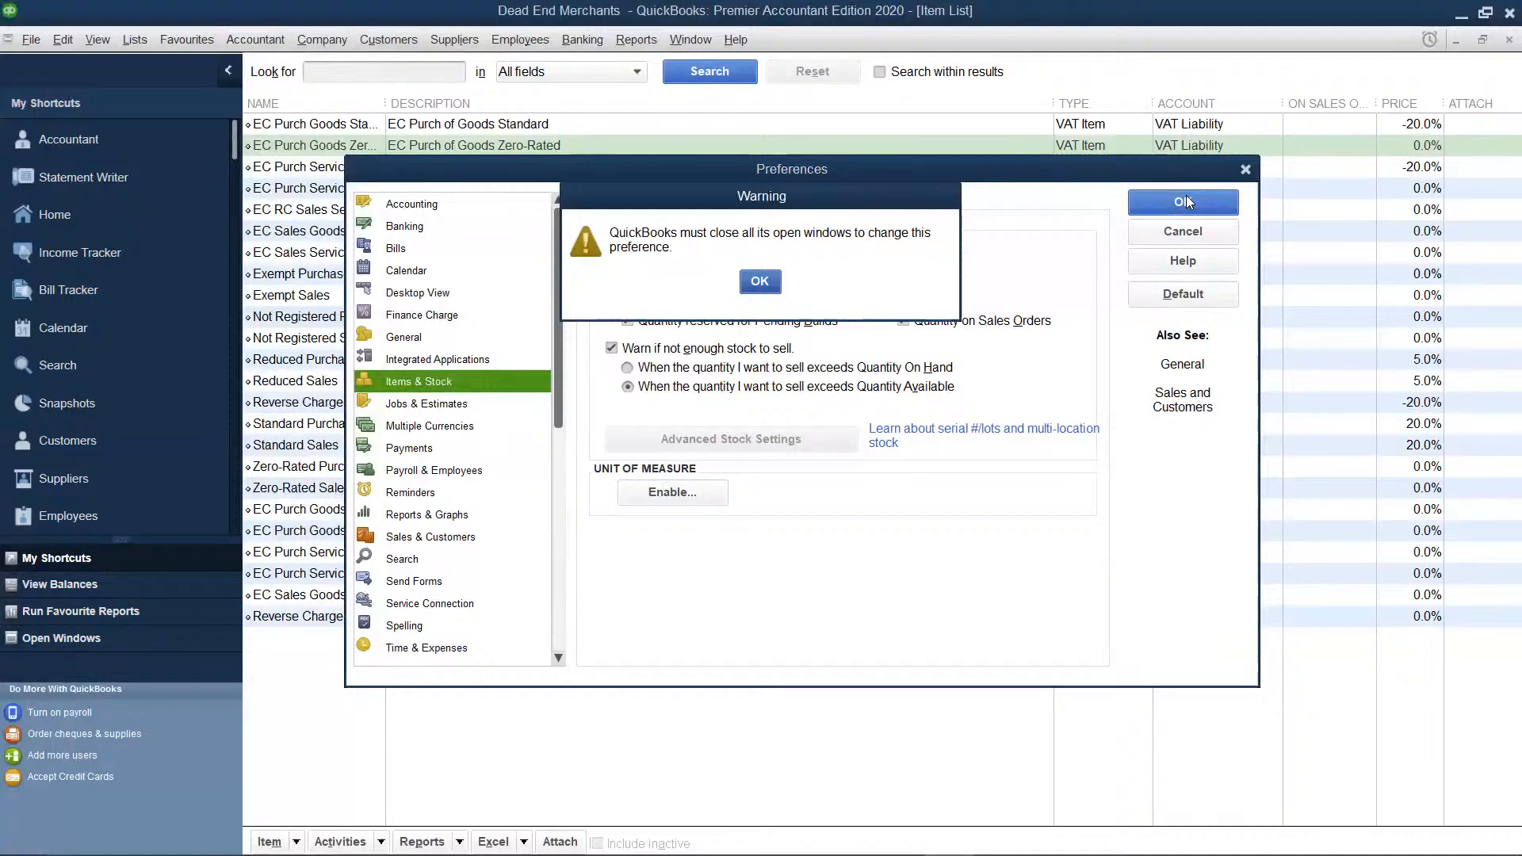
left_click(760, 282)
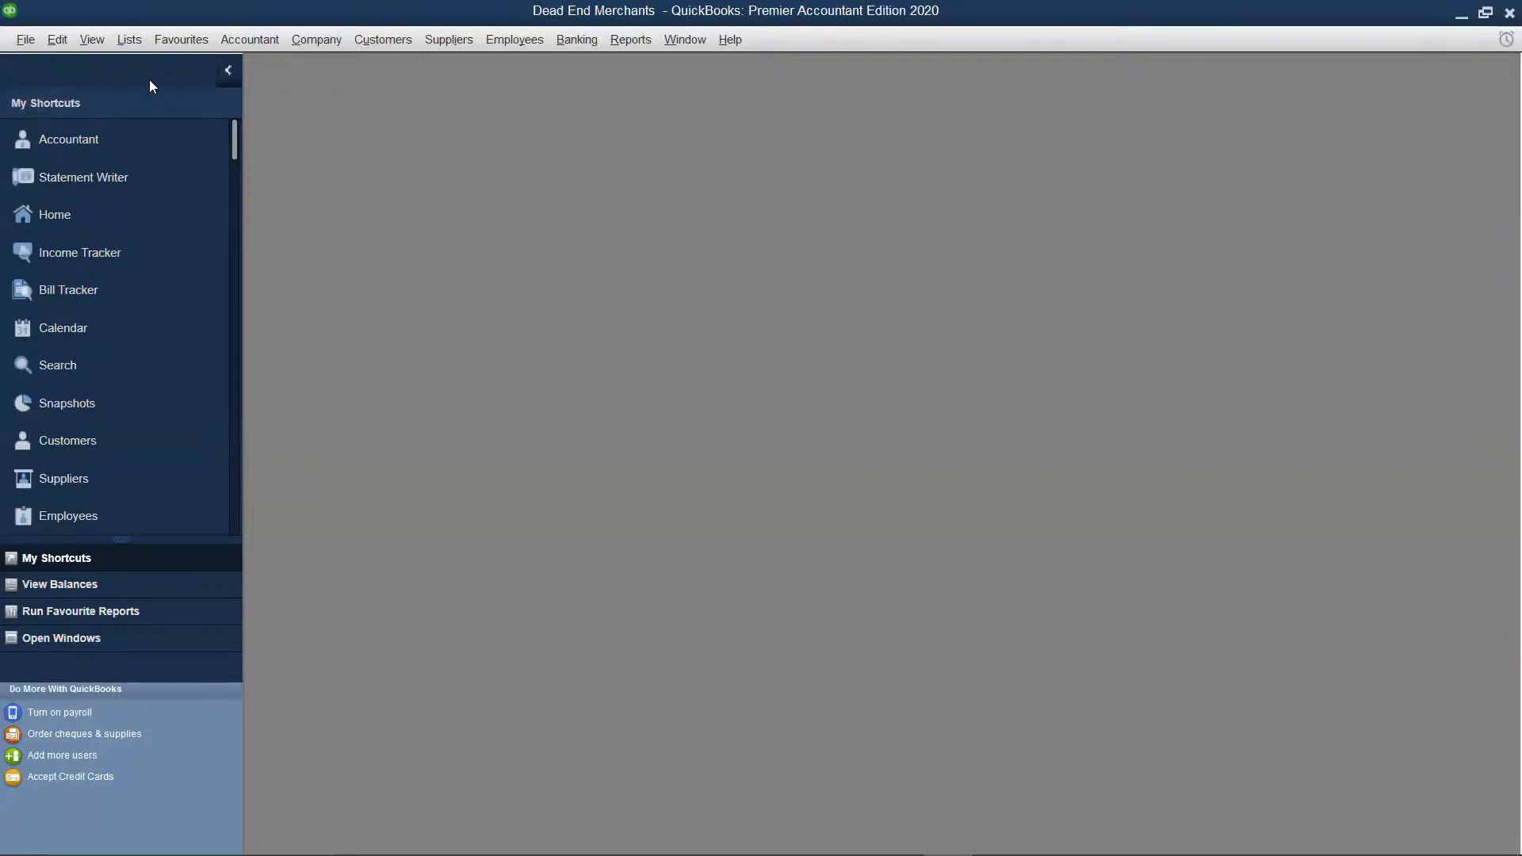
Reopen the Item List maximized and begin a new item of type Stock Part.
left_click(142, 46)
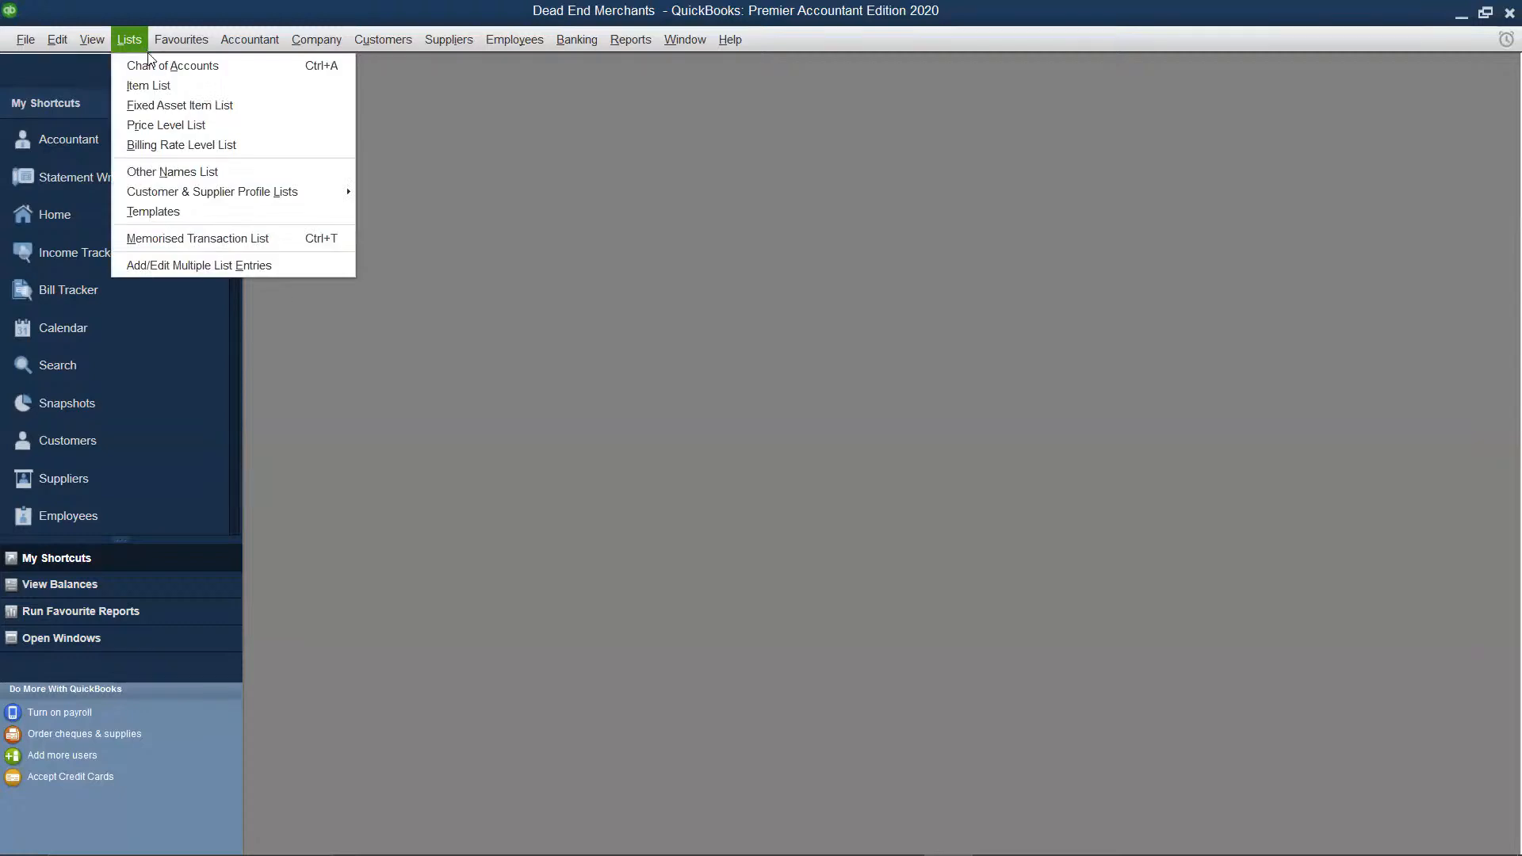
left_click(153, 82)
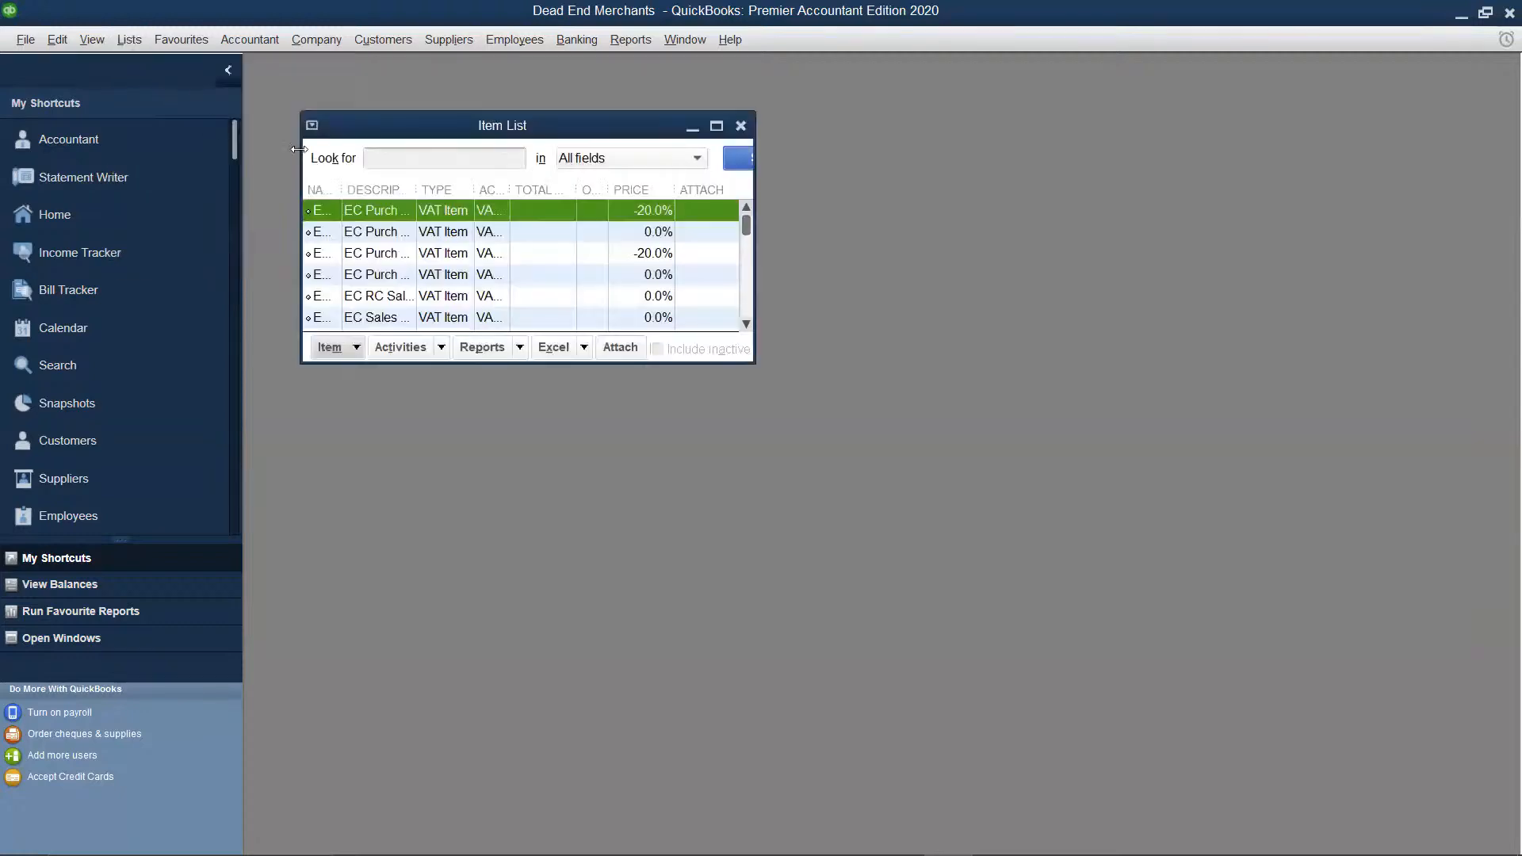
left_click(717, 127)
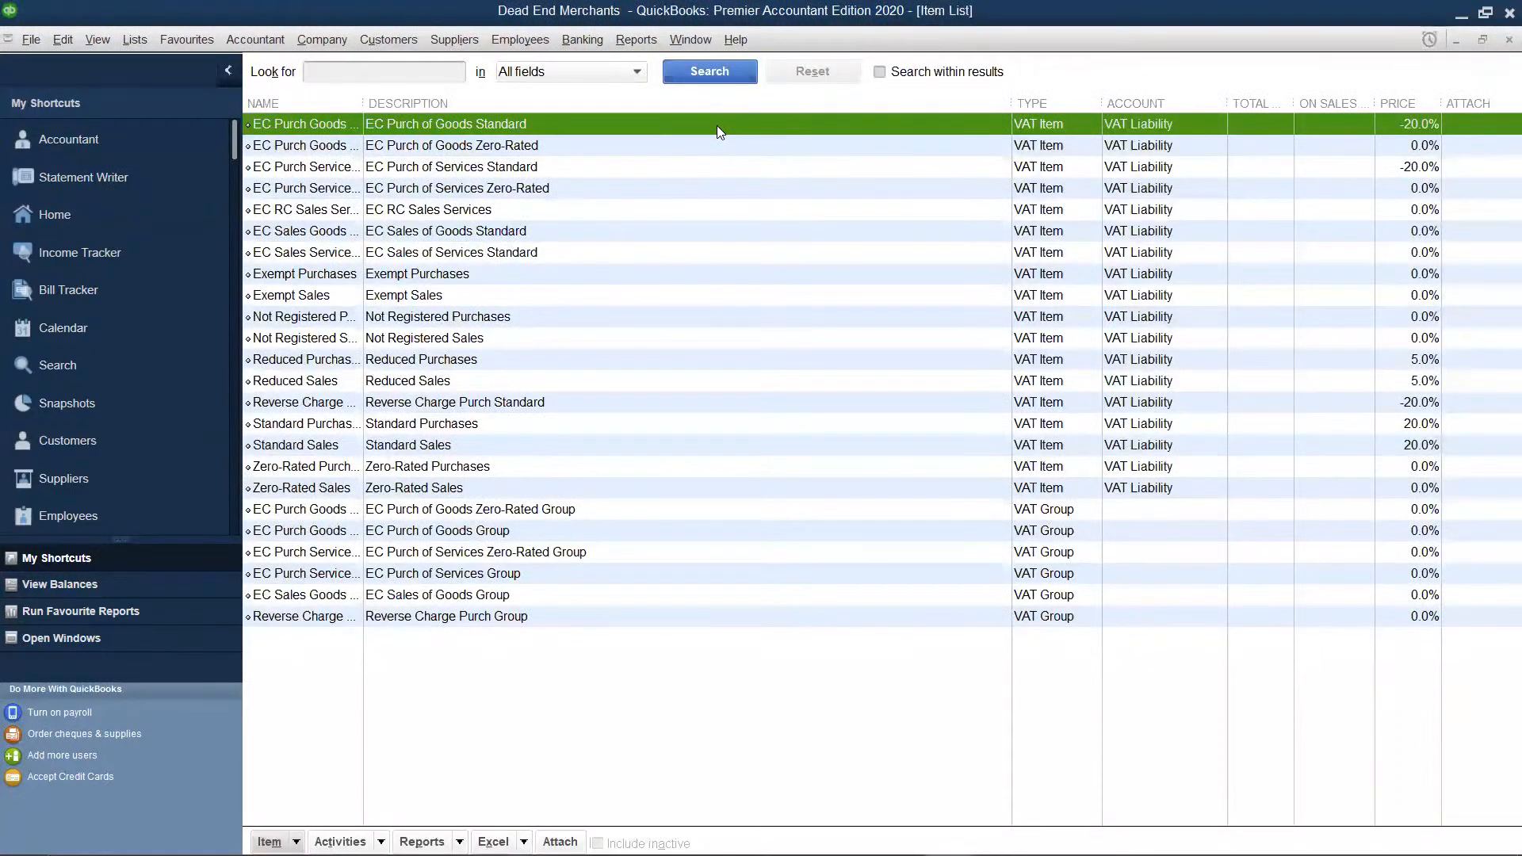
right_click(713, 194)
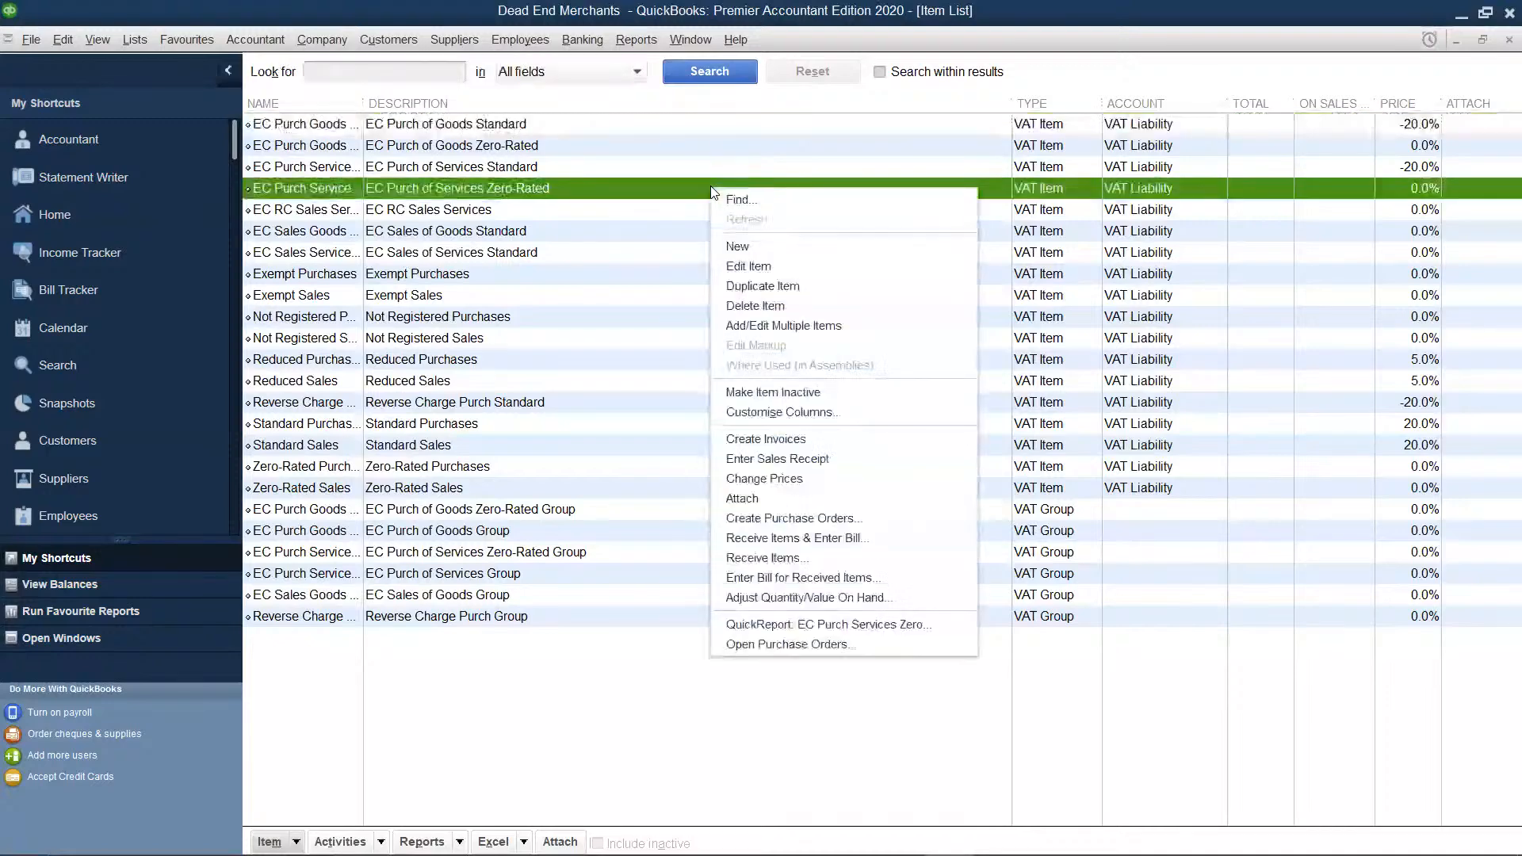
left_click(735, 247)
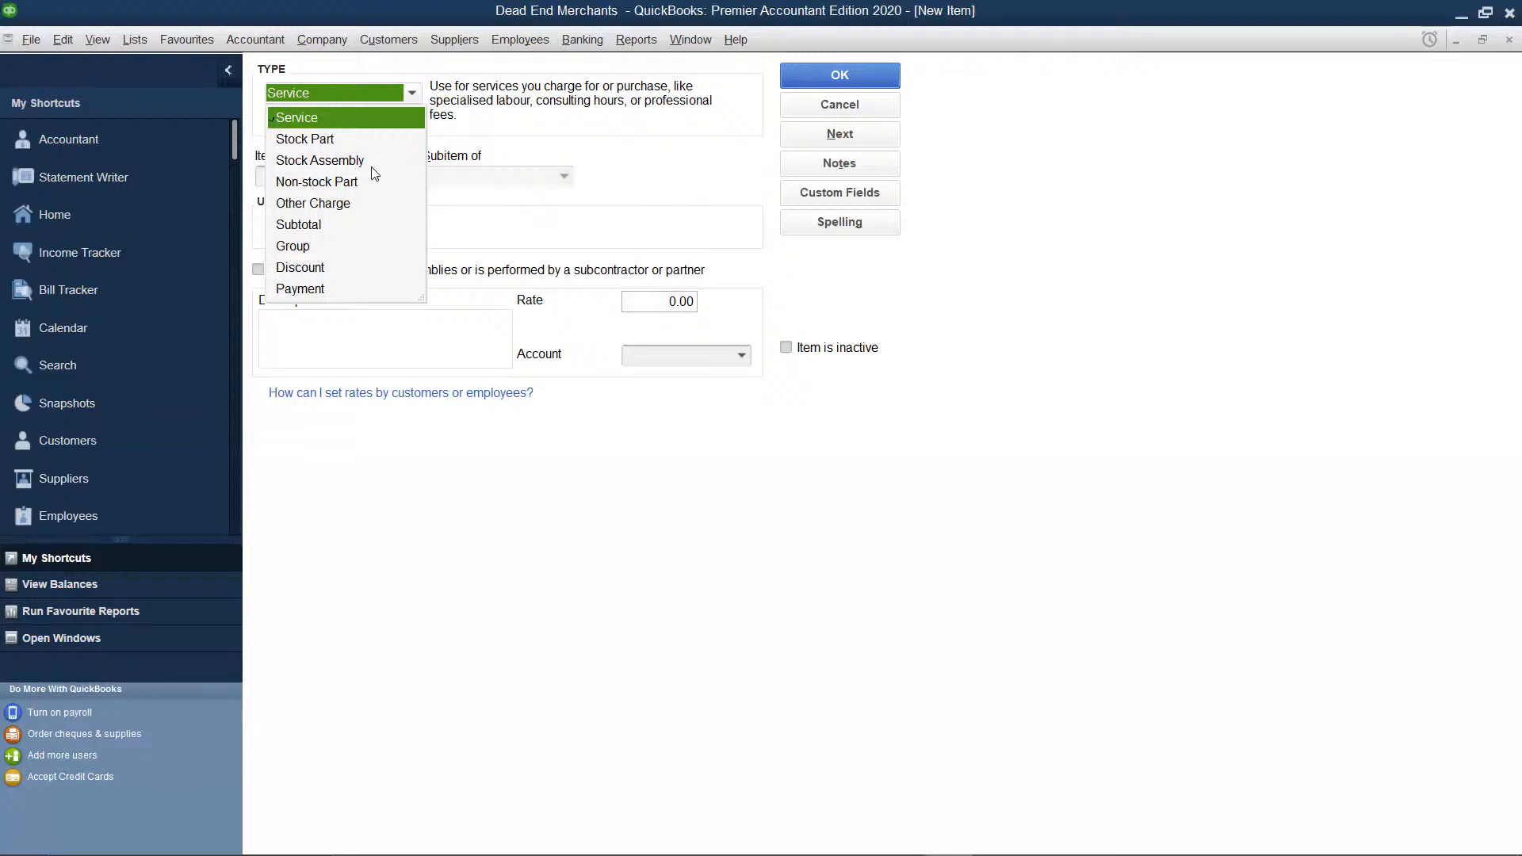
left_click(305, 139)
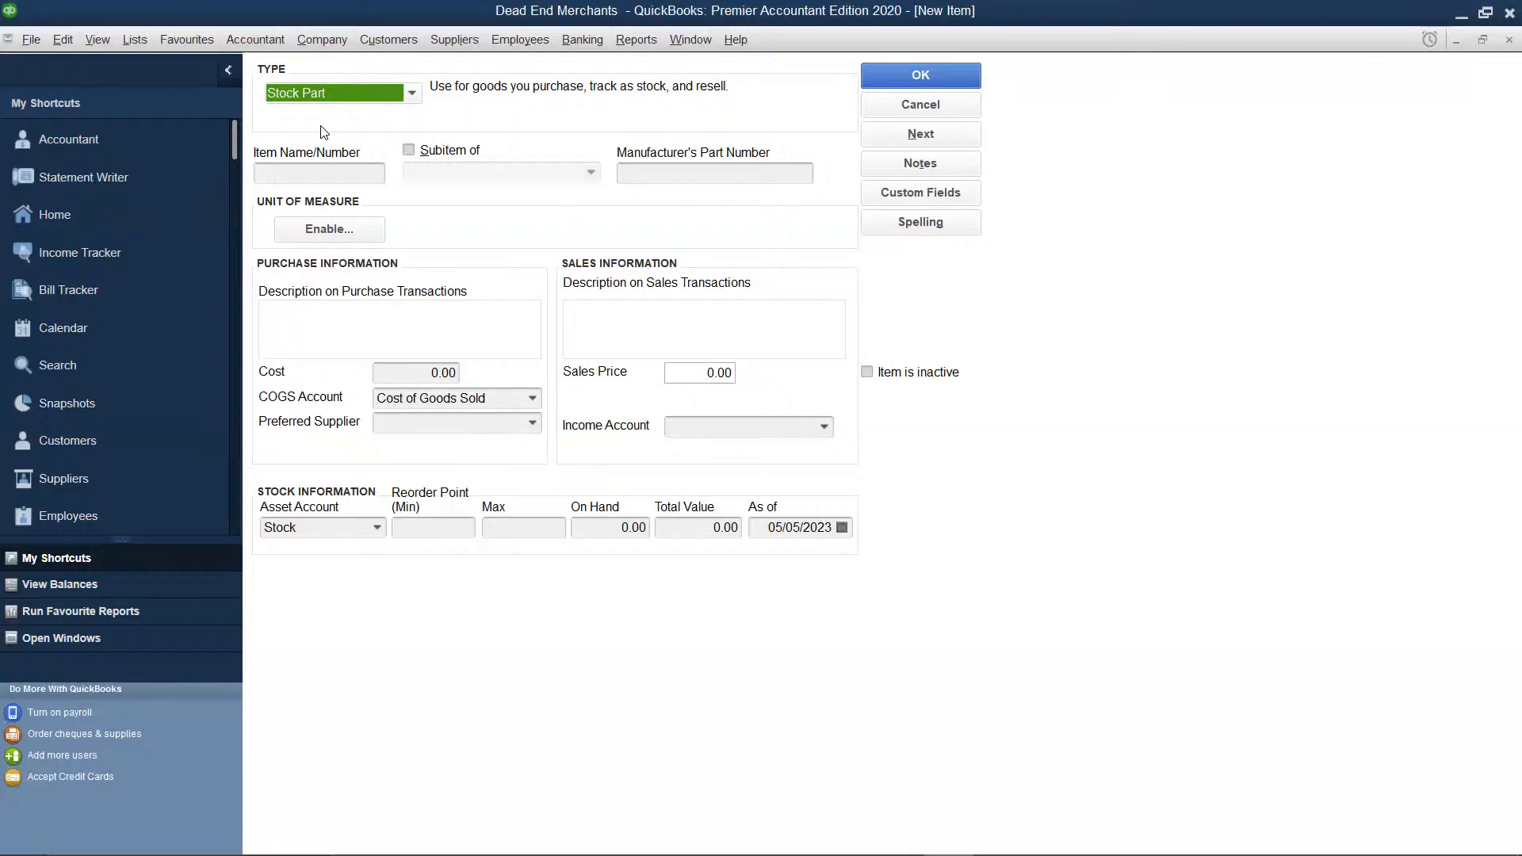
Name the stock part Borzoi Vodka and set its cost to 300 and sales price to 450.
left_click(312, 171)
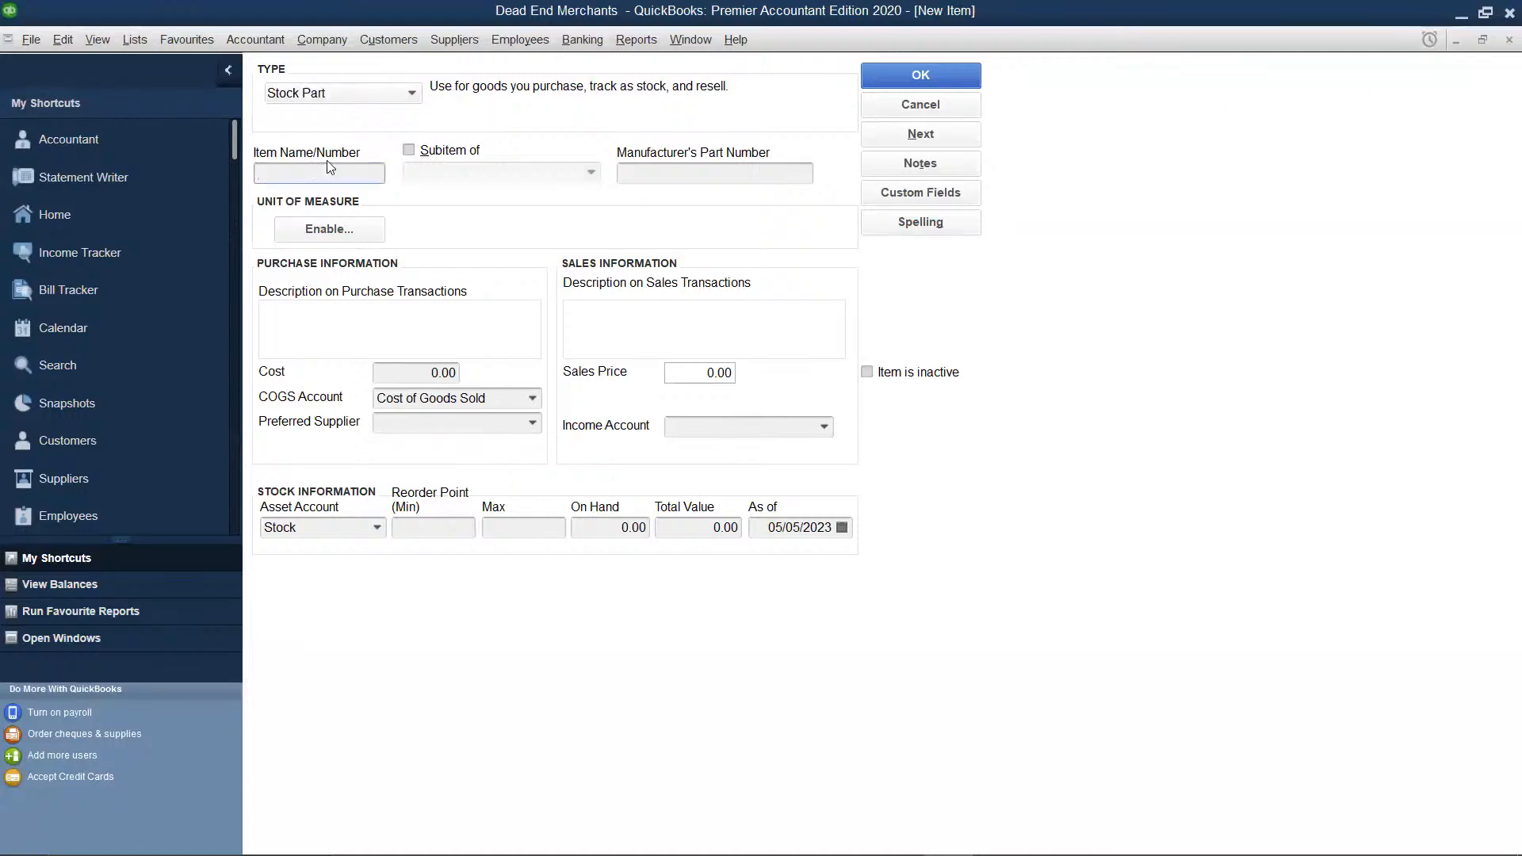
type("Borzoi Vodka")
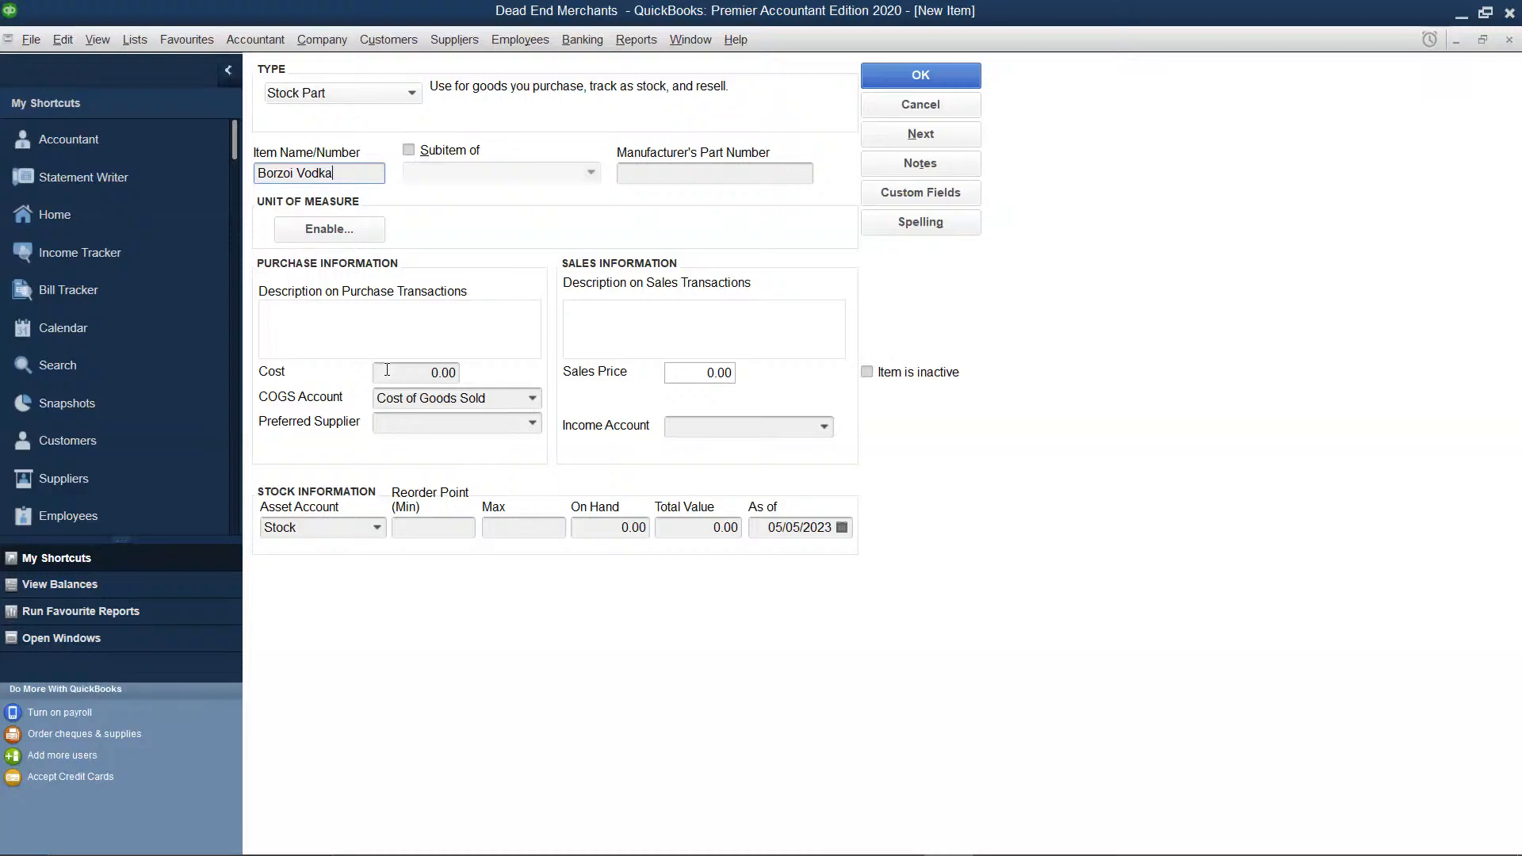
left_click(390, 372)
key("BackSpace")
key("BackSpace")
key("BackSpace")
key("BackSpace")
type("300")
left_click(726, 372)
key("BackSpace")
key("BackSpace")
key("BackSpace")
key("BackSpace")
type("450")
Add Bovi Int as a new preferred supplier, with company name Bovi Int and the billing address copied to the shipping address.
left_click(531, 425)
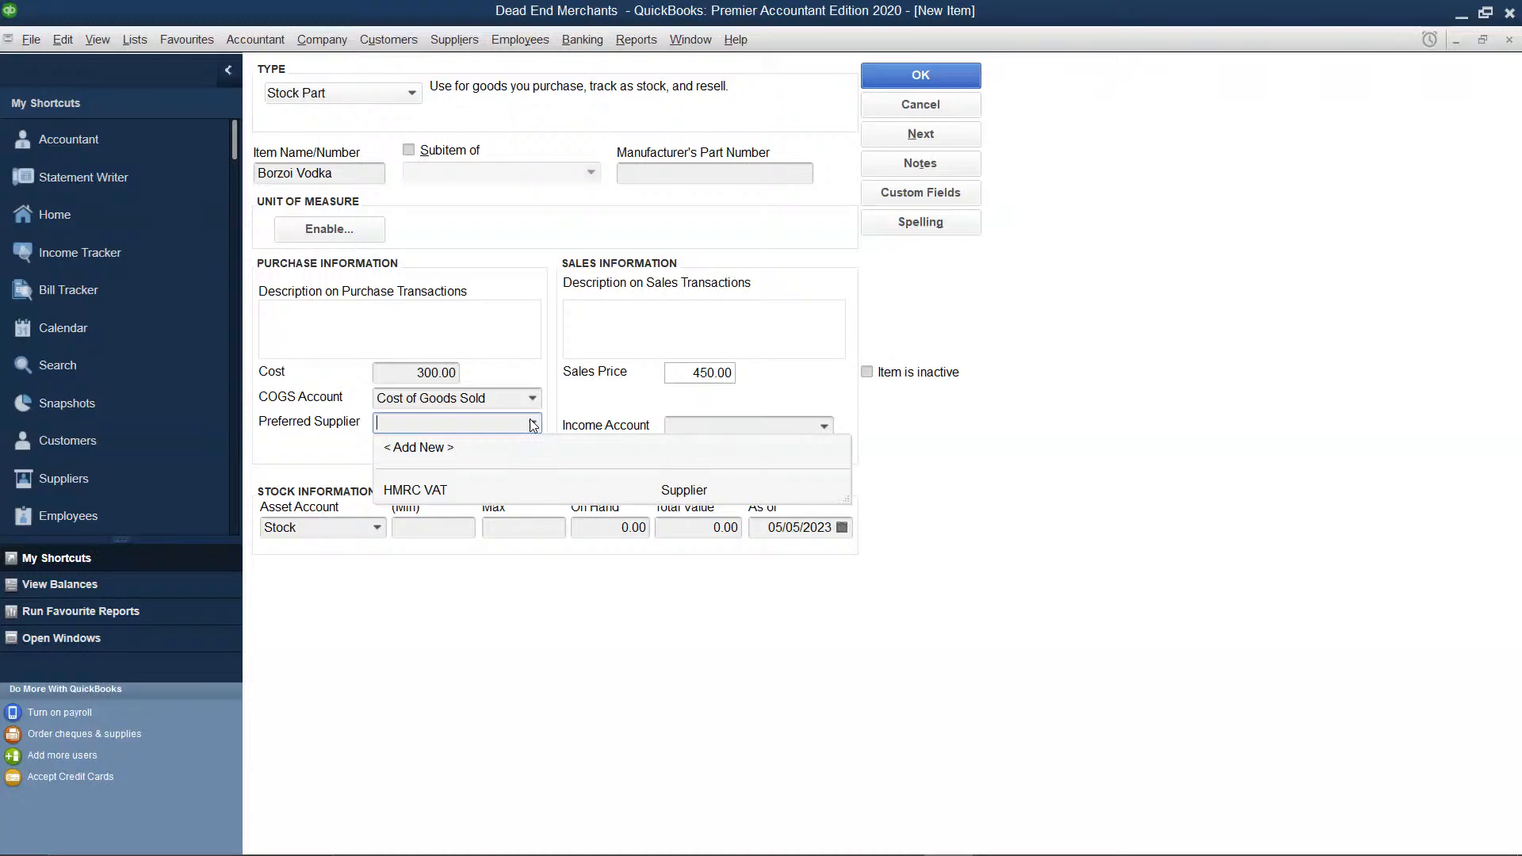
left_click(425, 448)
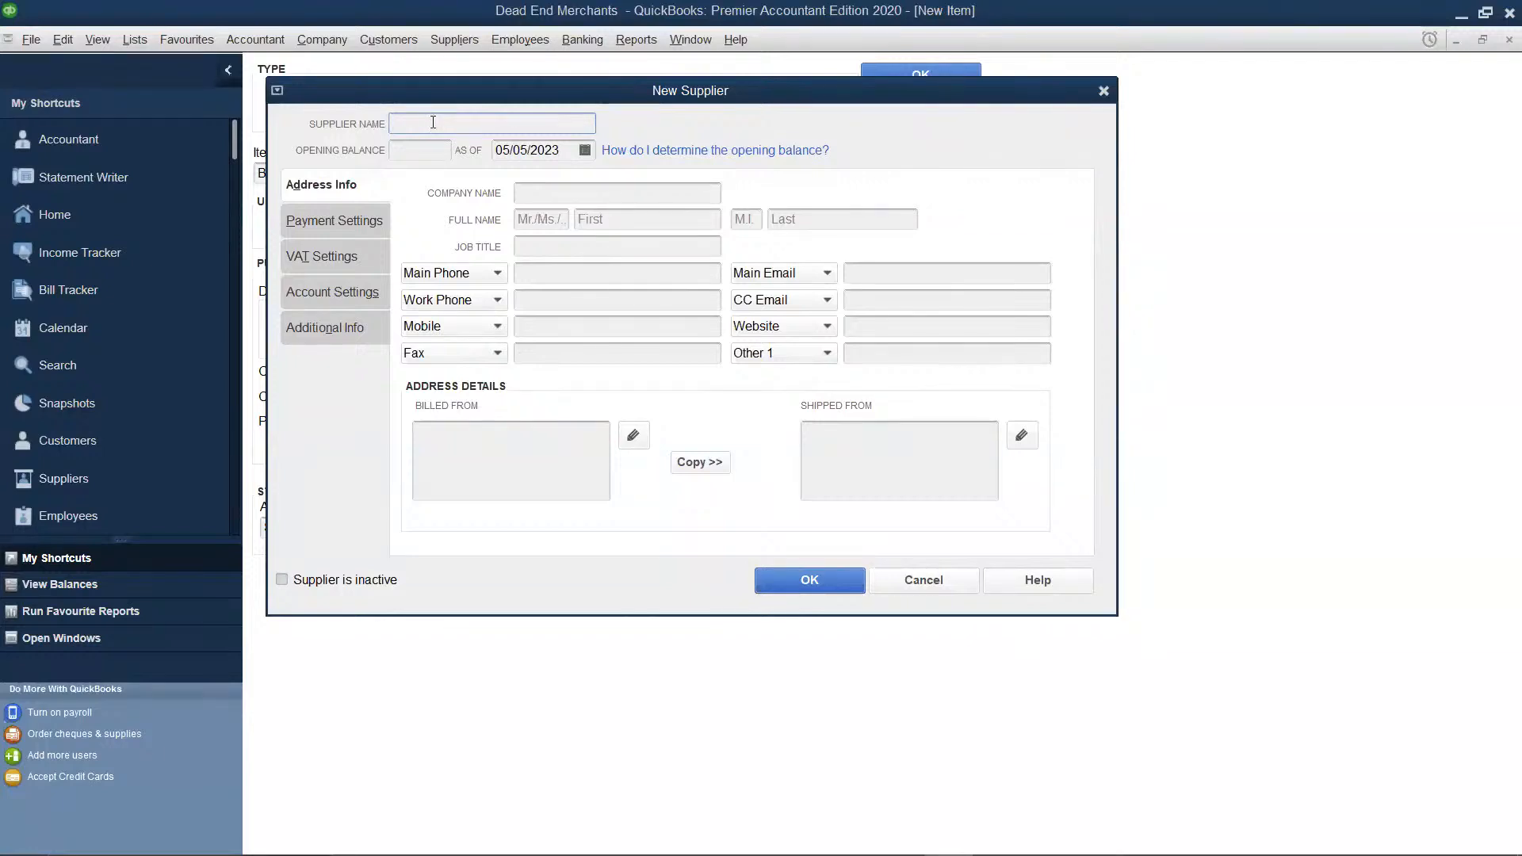
type("Bovi Int")
left_click(527, 193)
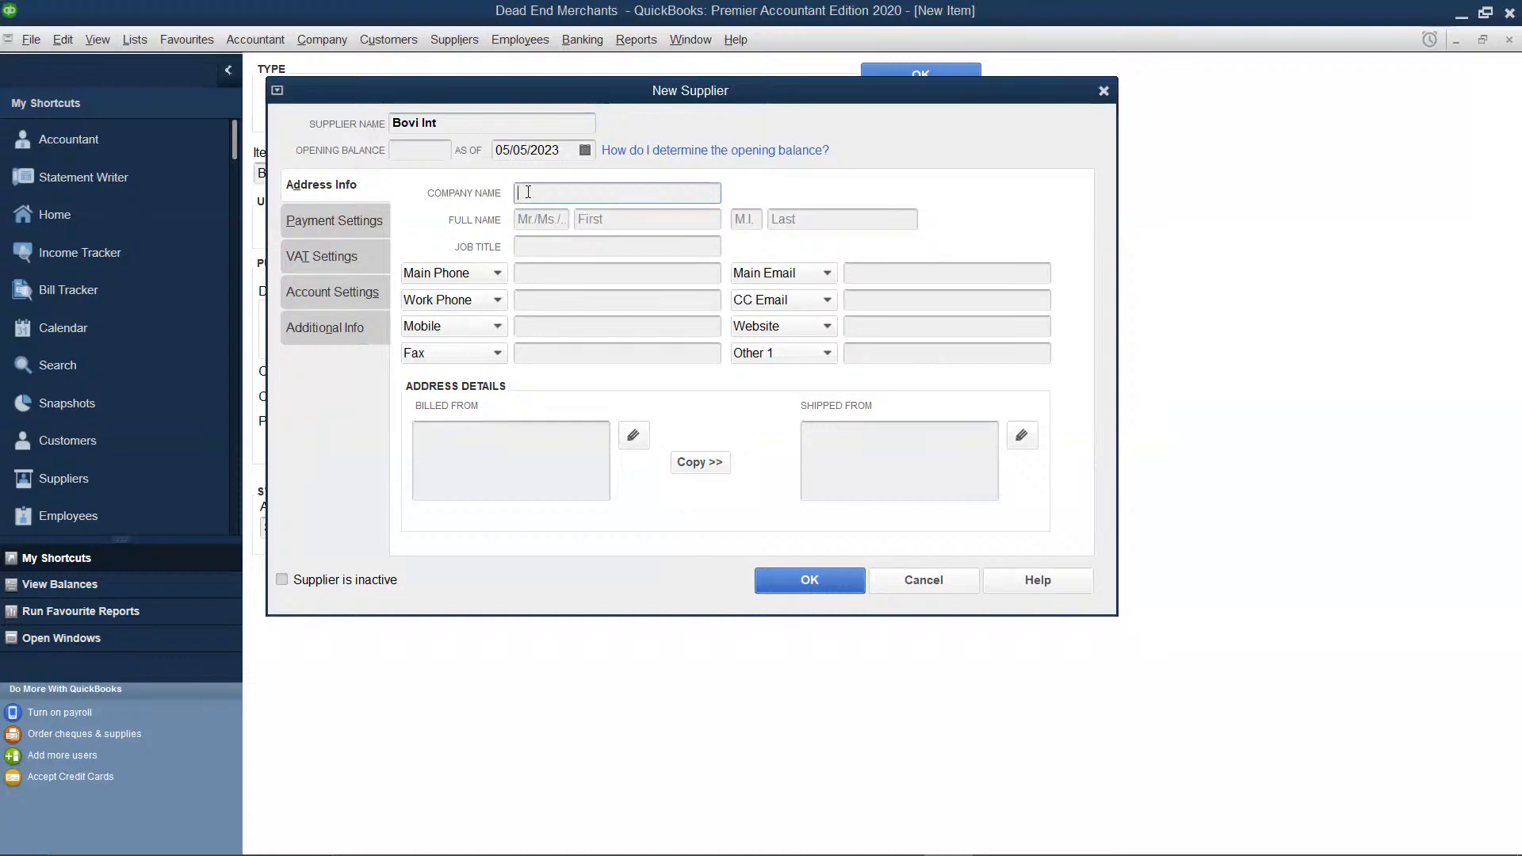
type("Bovi Int")
left_click(686, 463)
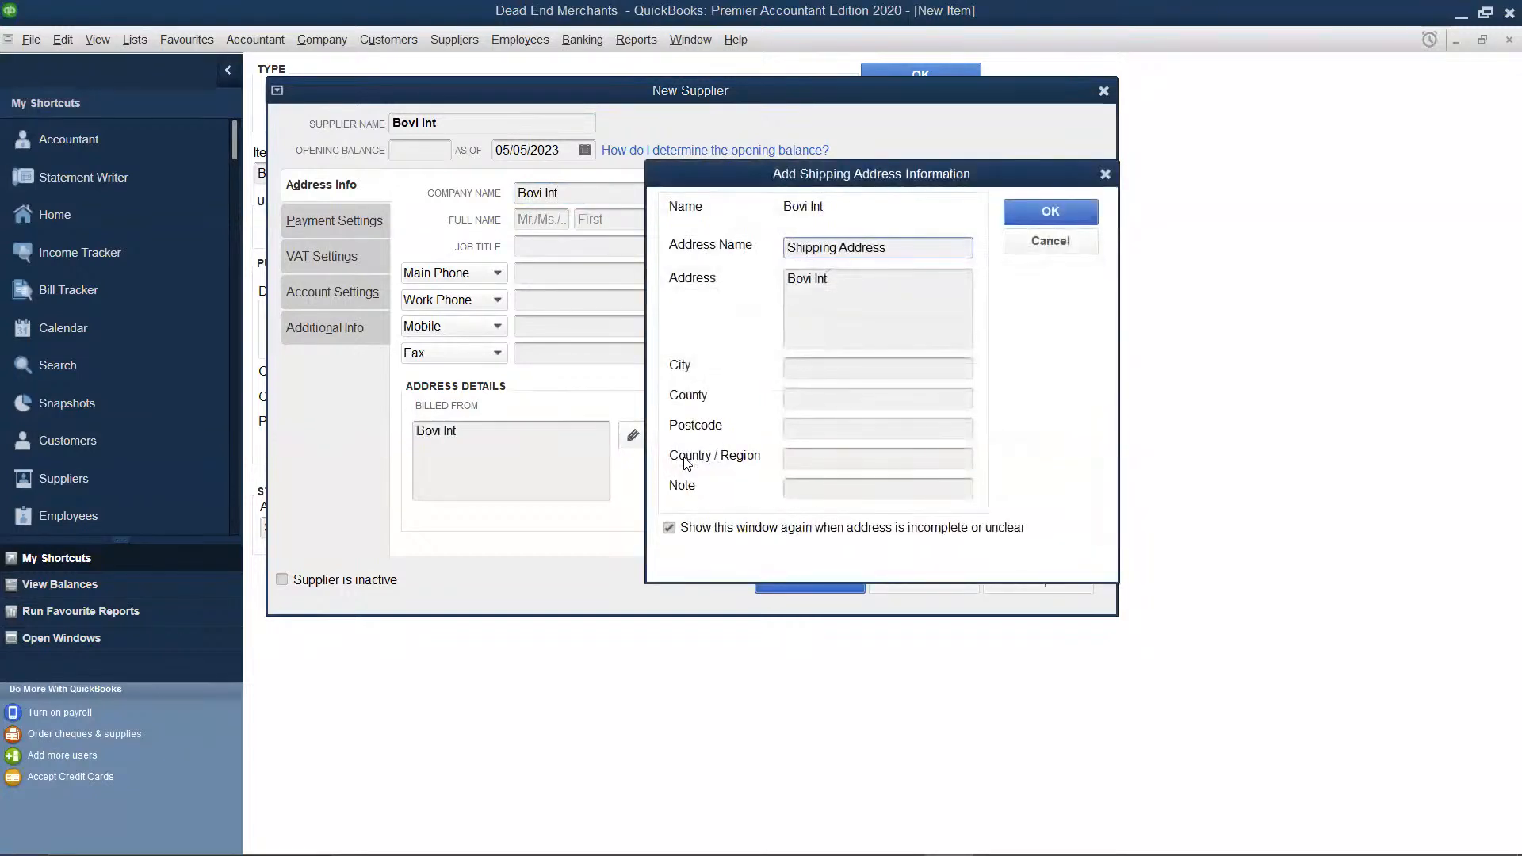
left_click(1054, 213)
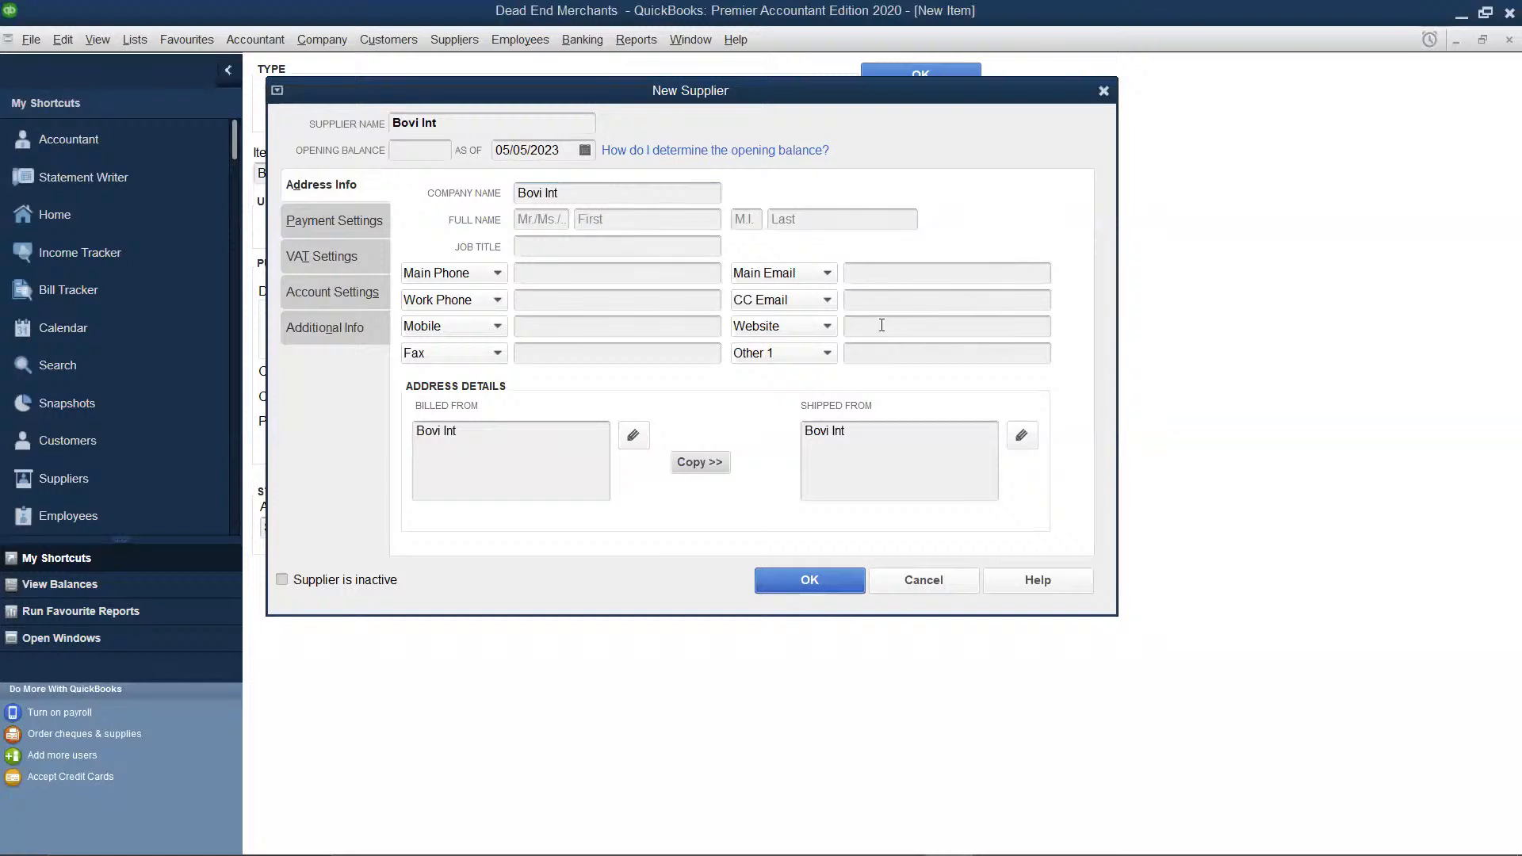
left_click(796, 583)
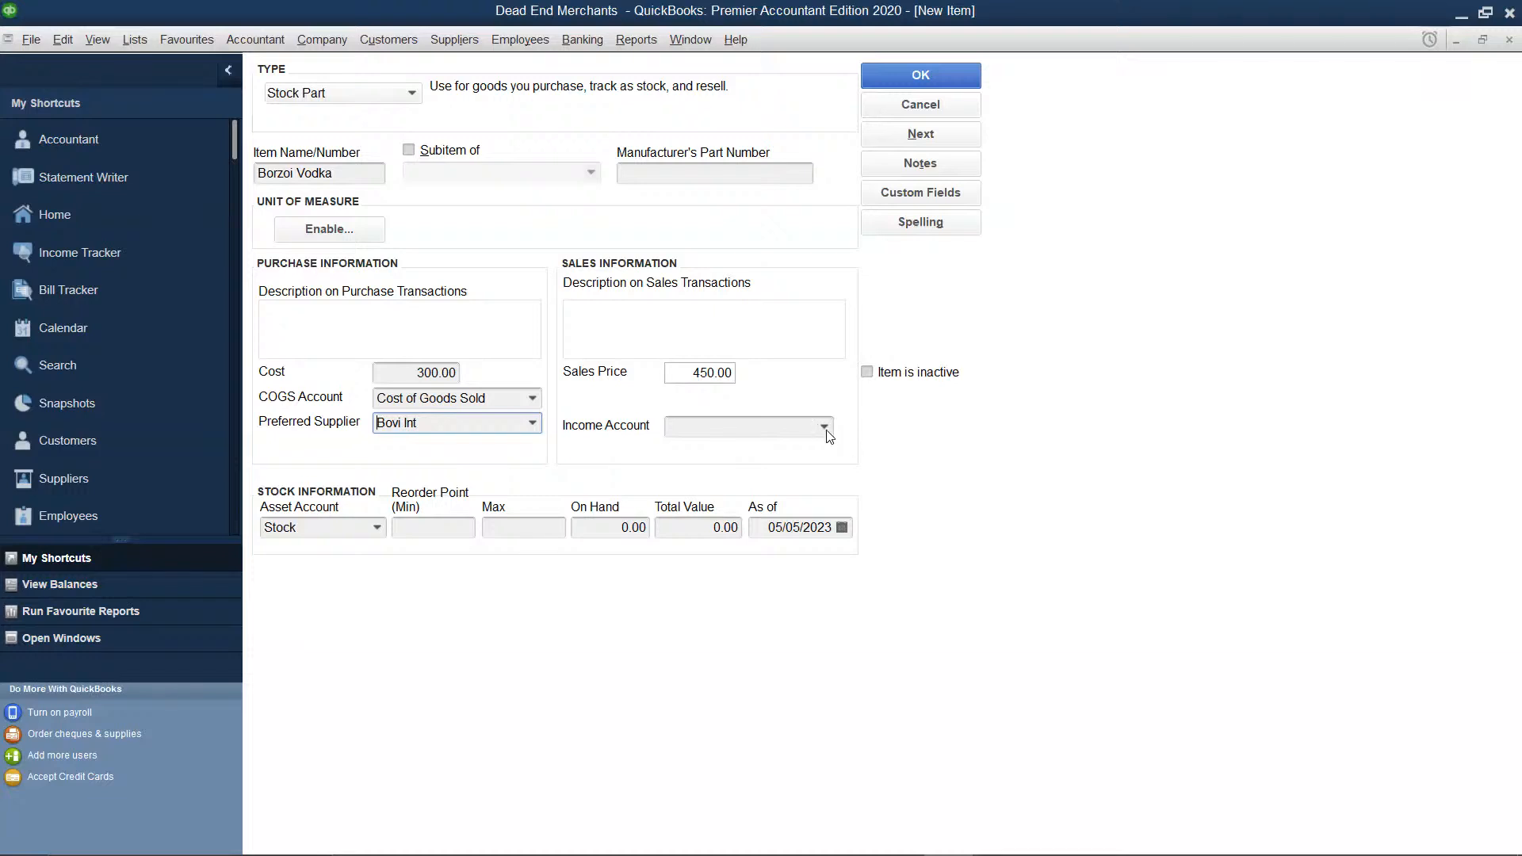
Browse the available accounts and assign Sales as the income account of the Borzoi Vodka item.
left_click(825, 428)
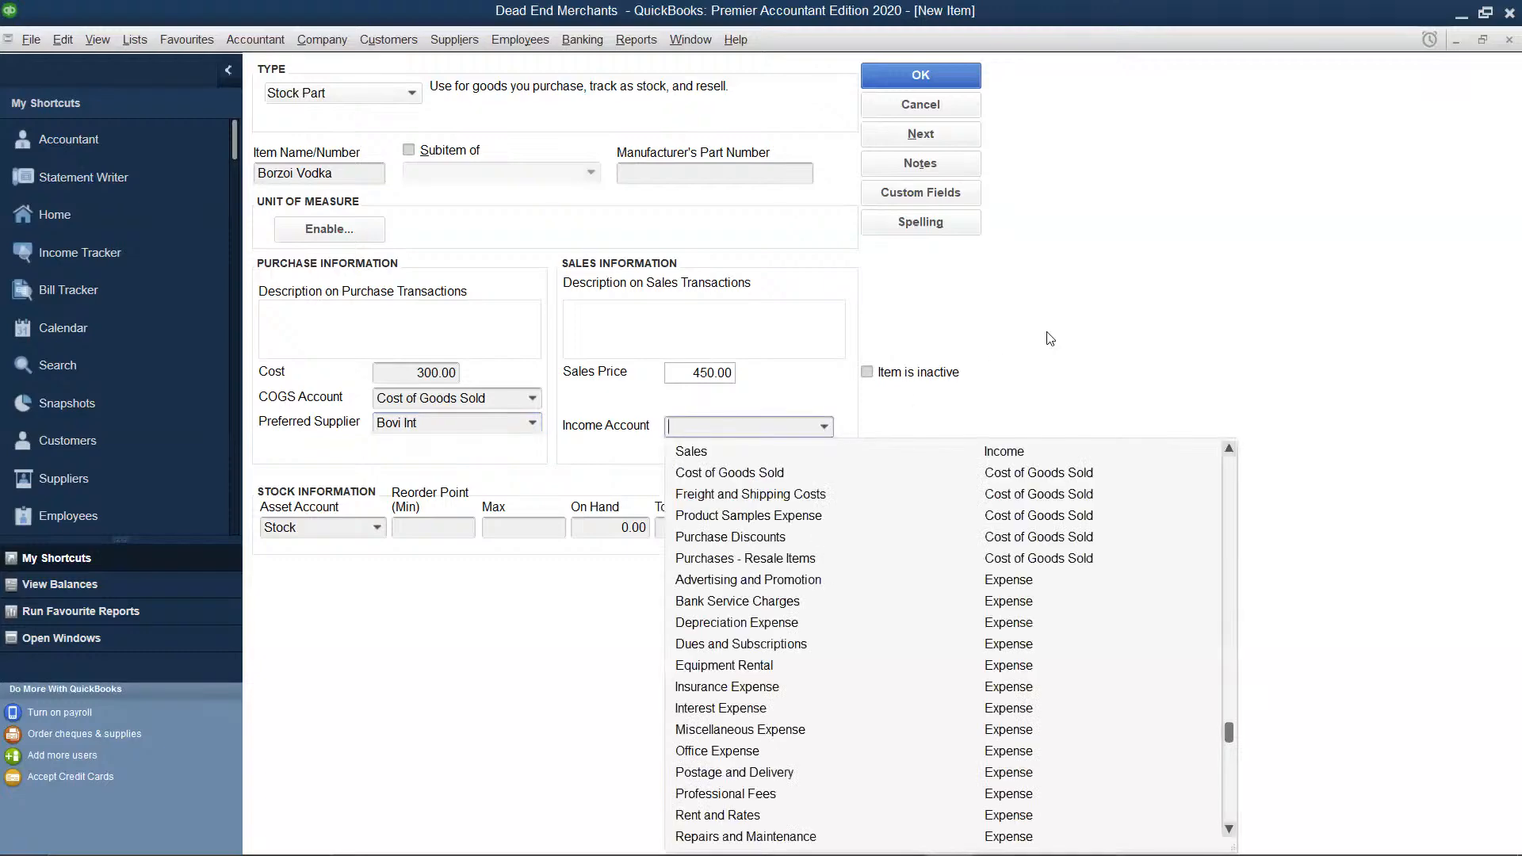
scroll(1050, 339, "down", 1)
scroll(1054, 606, "up", 3)
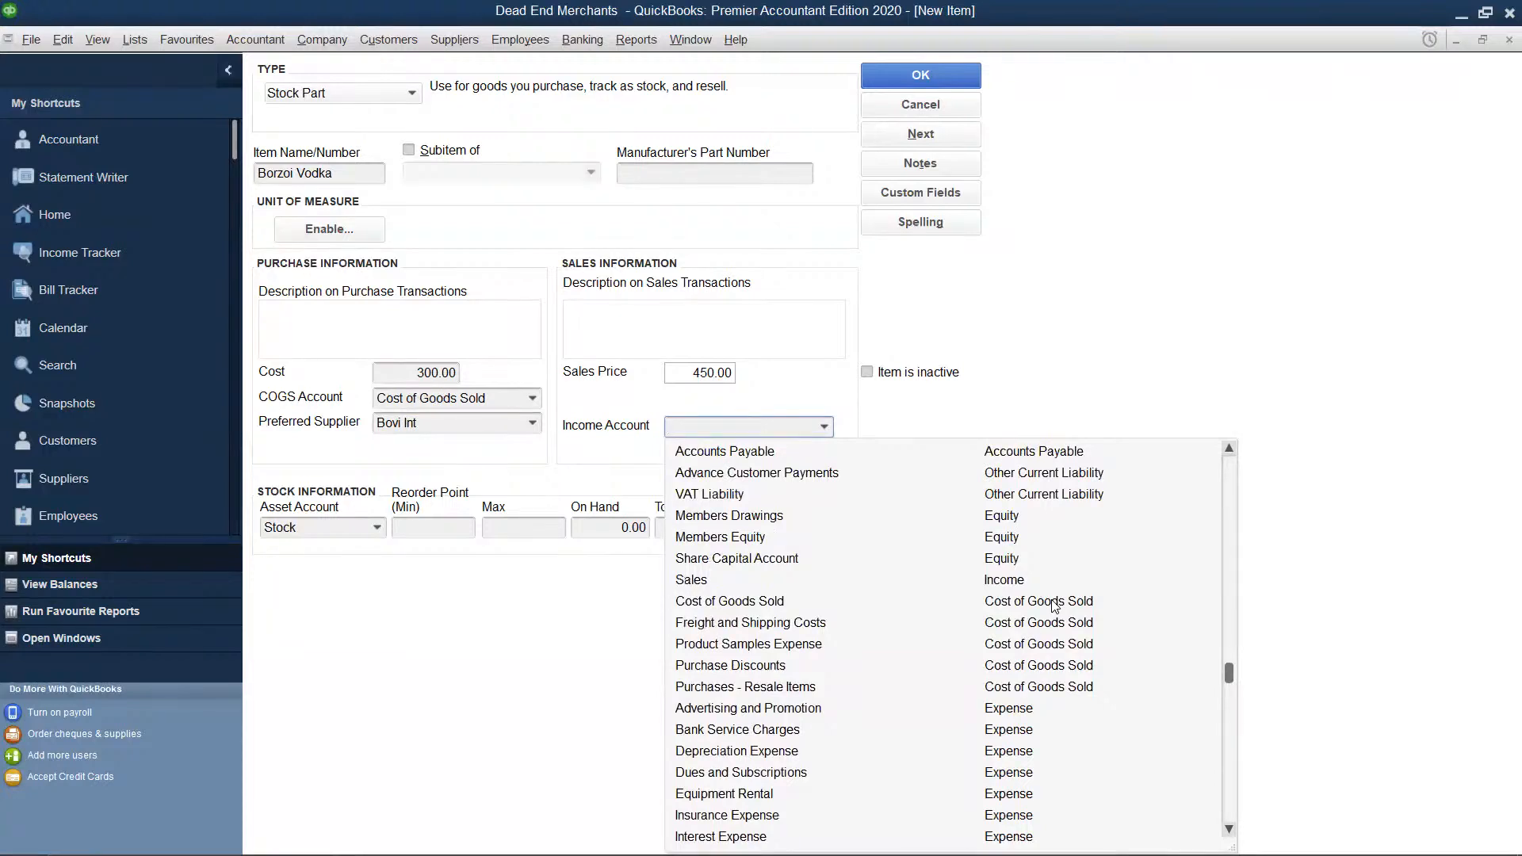
scroll(1054, 607, "down", 1)
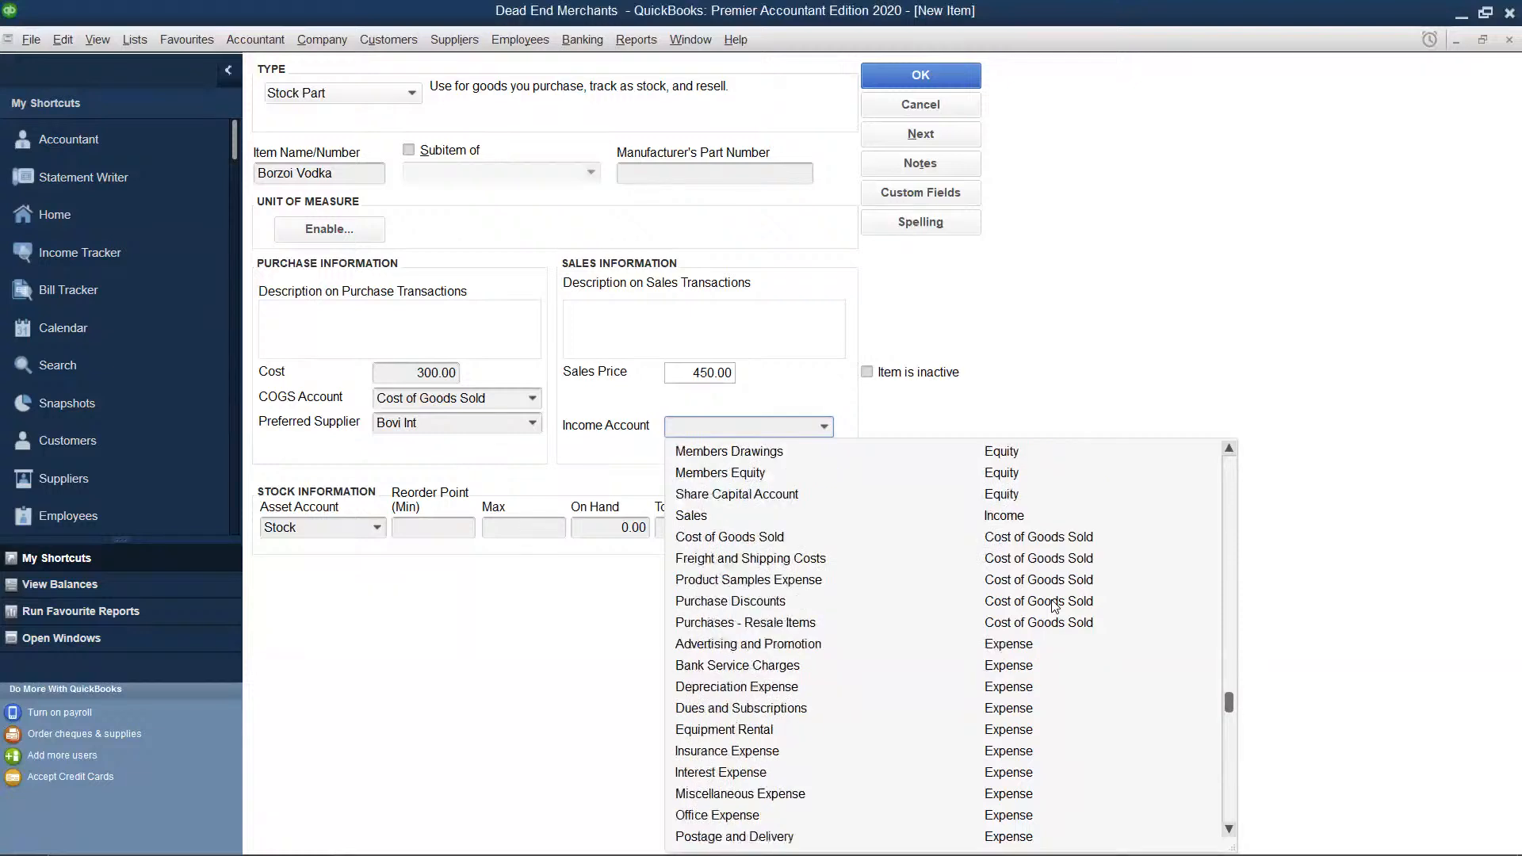
scroll(1054, 607, "down", 1)
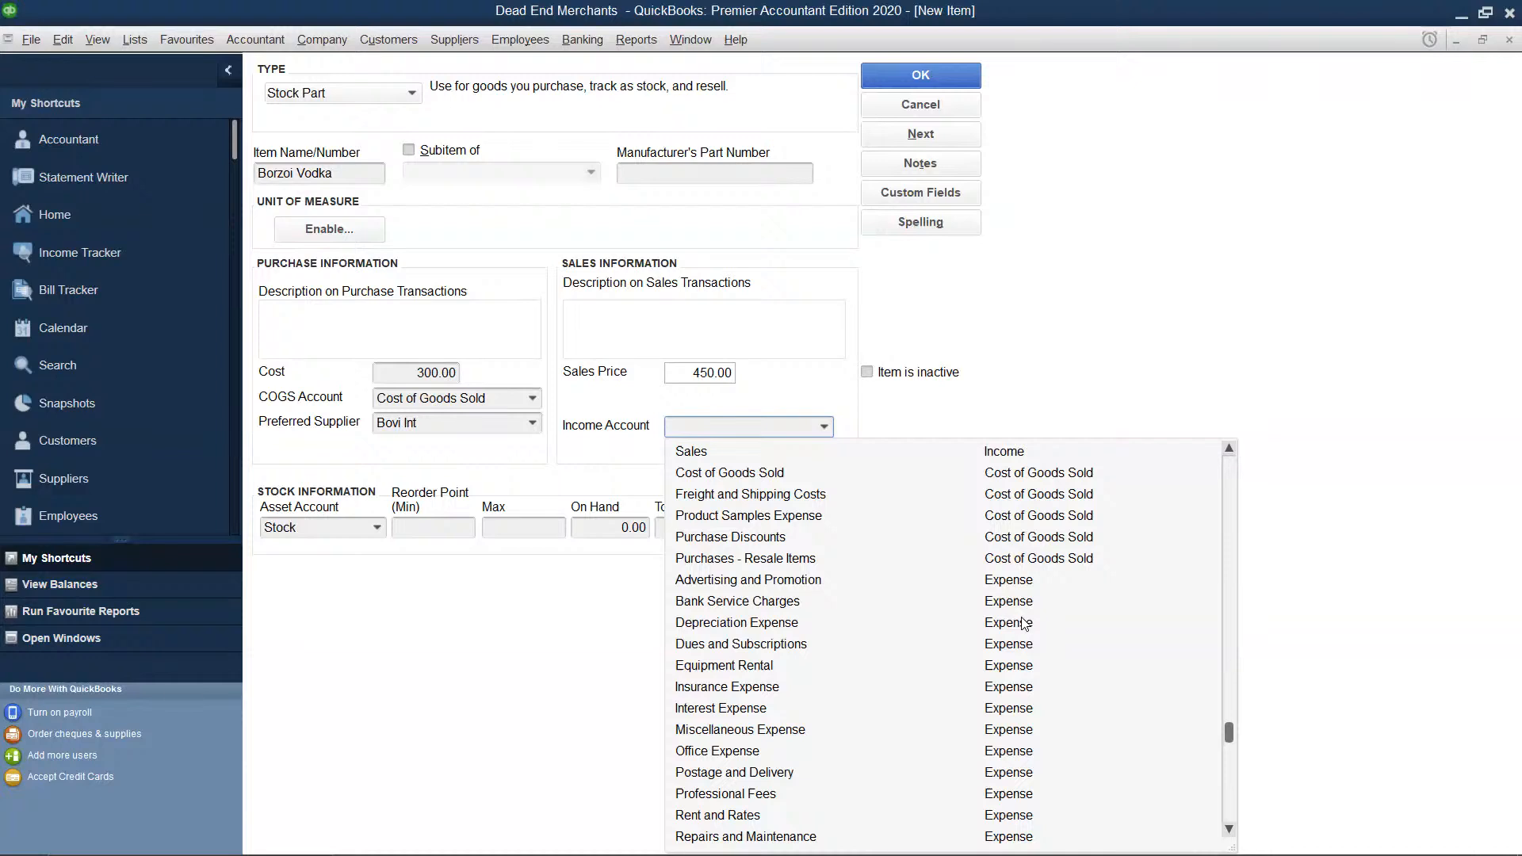
scroll(1022, 622, "up", 3)
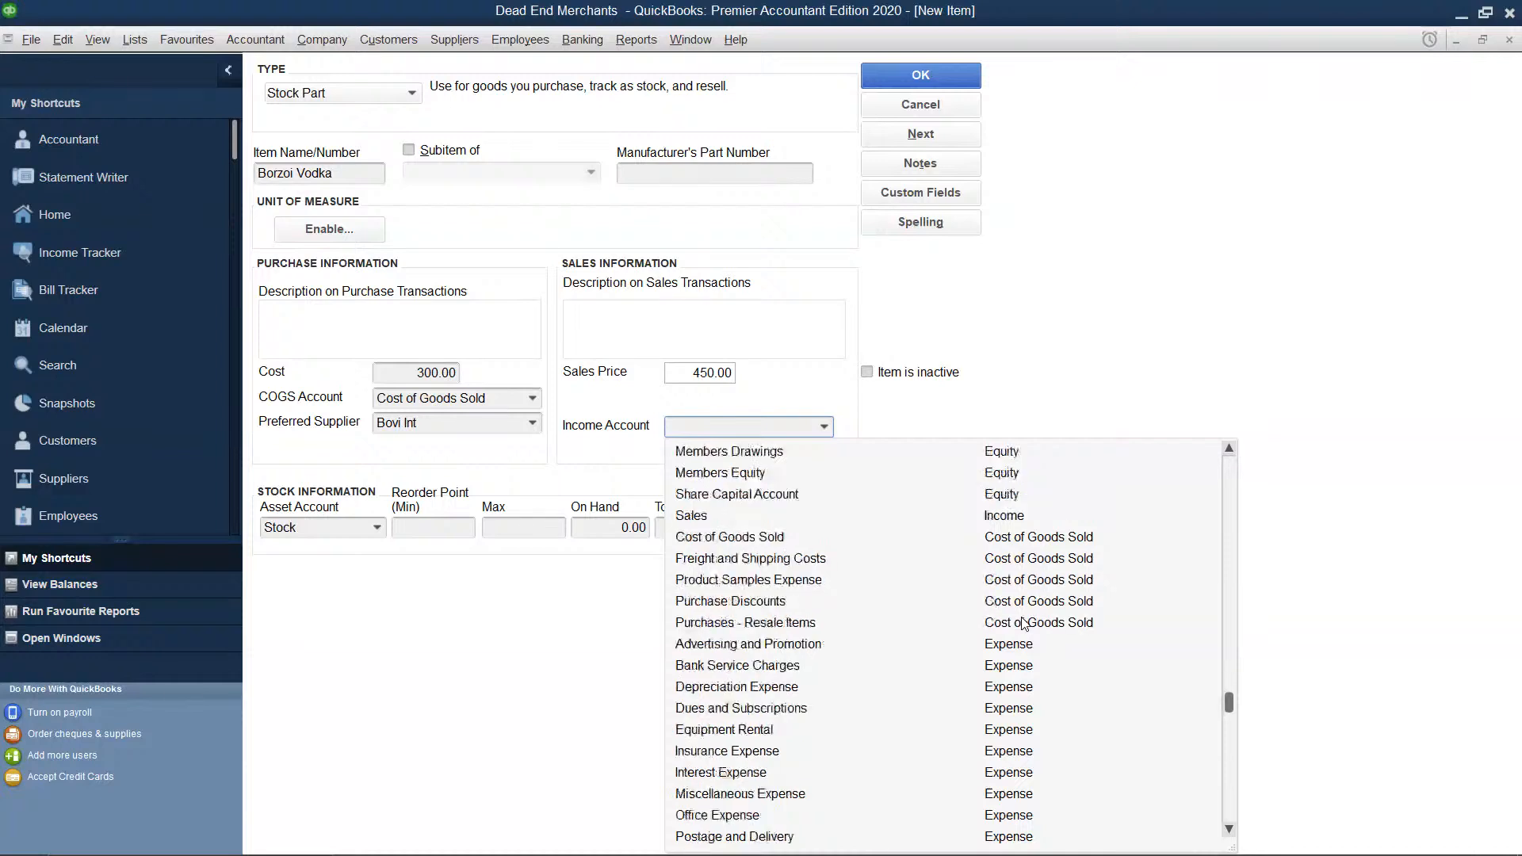
scroll(1023, 623, "up", 3)
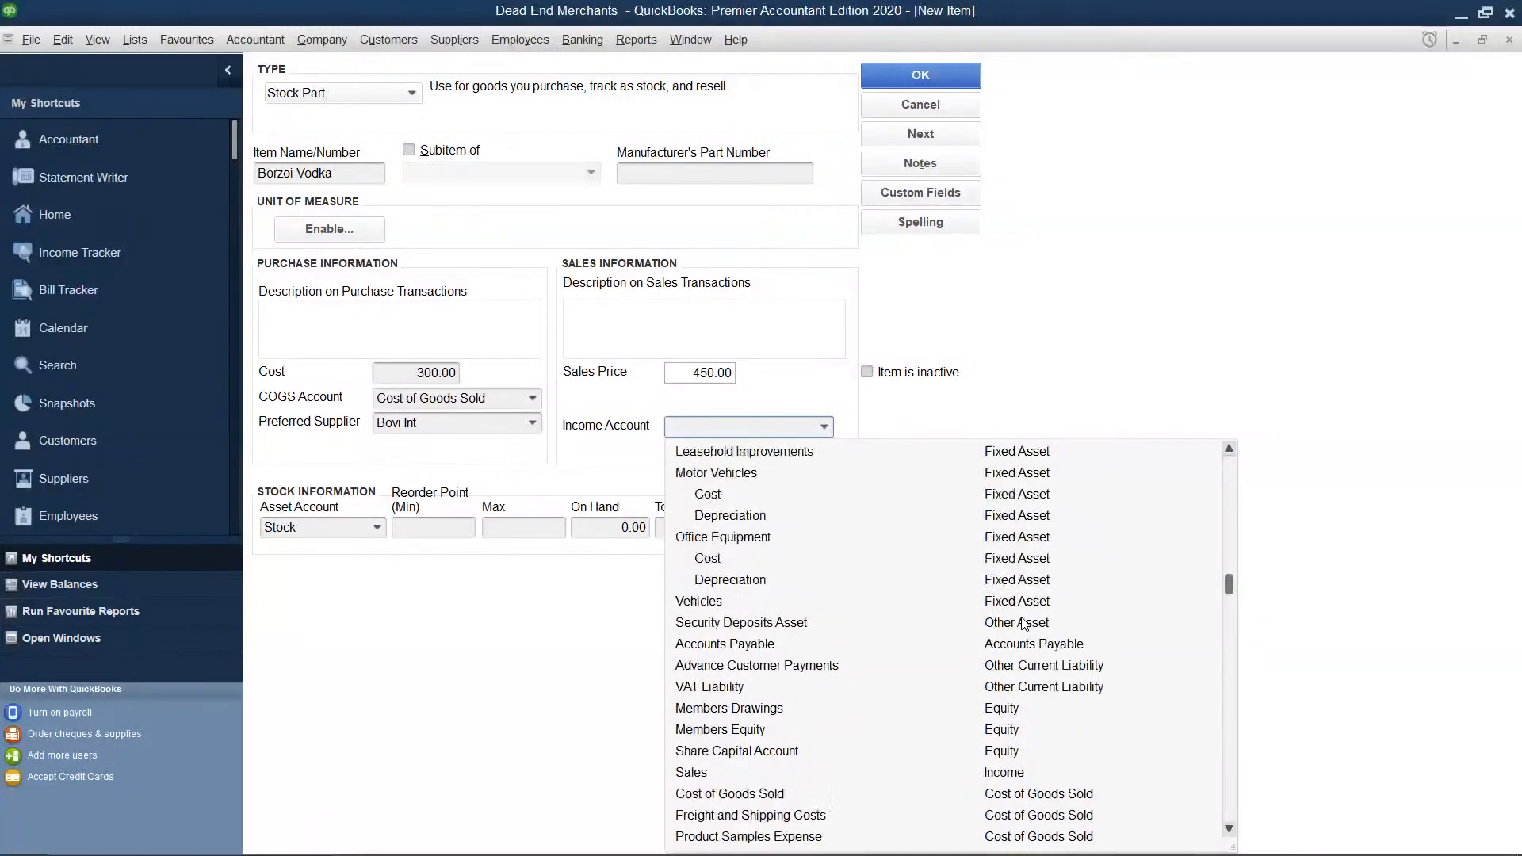
scroll(1023, 622, "up", 3)
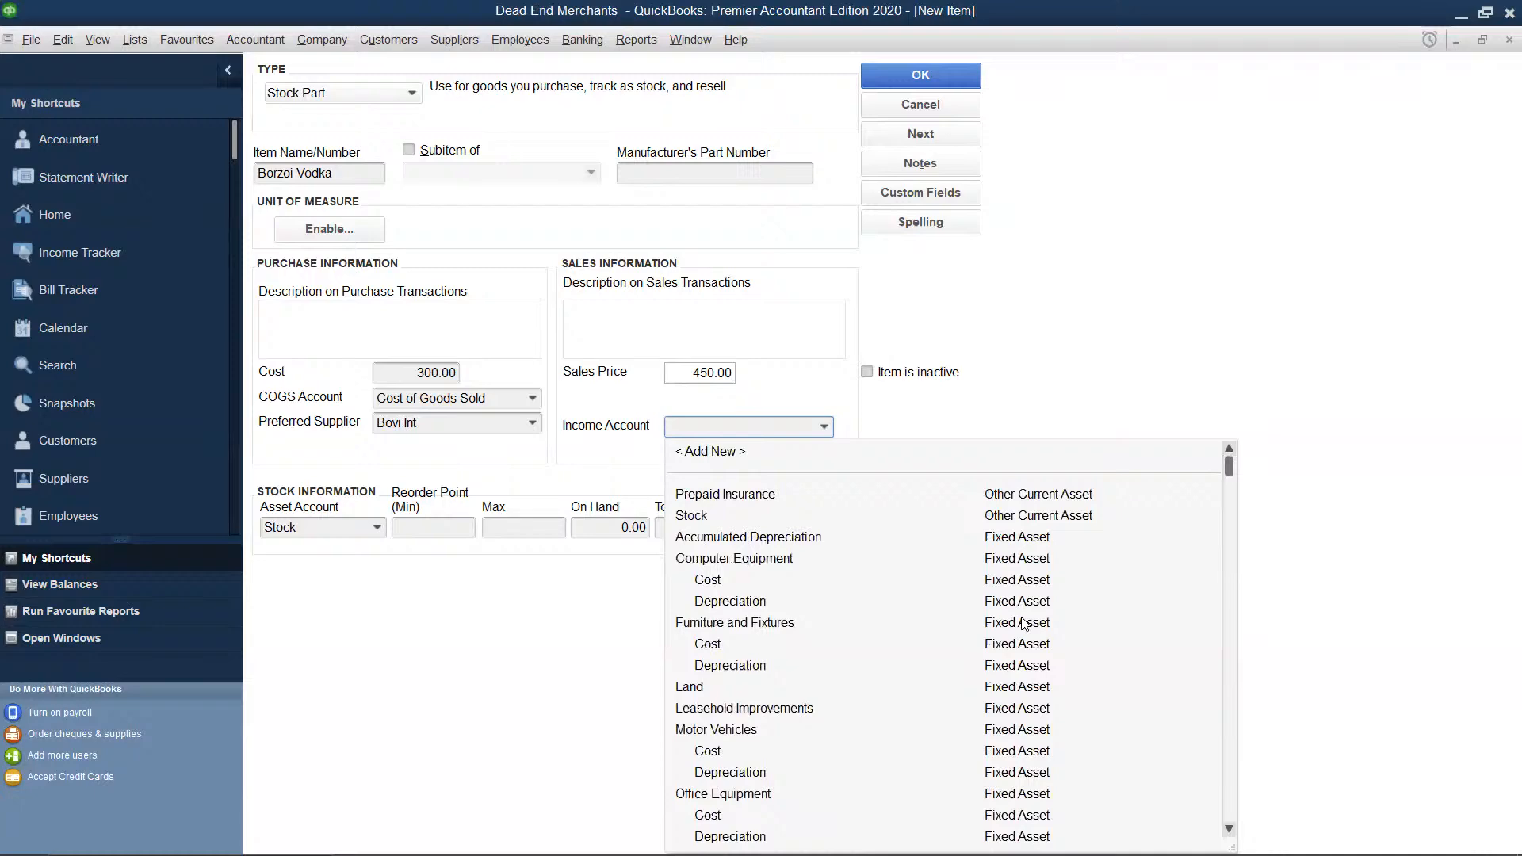
scroll(1023, 622, "down", 3)
scroll(1023, 622, "down", 2)
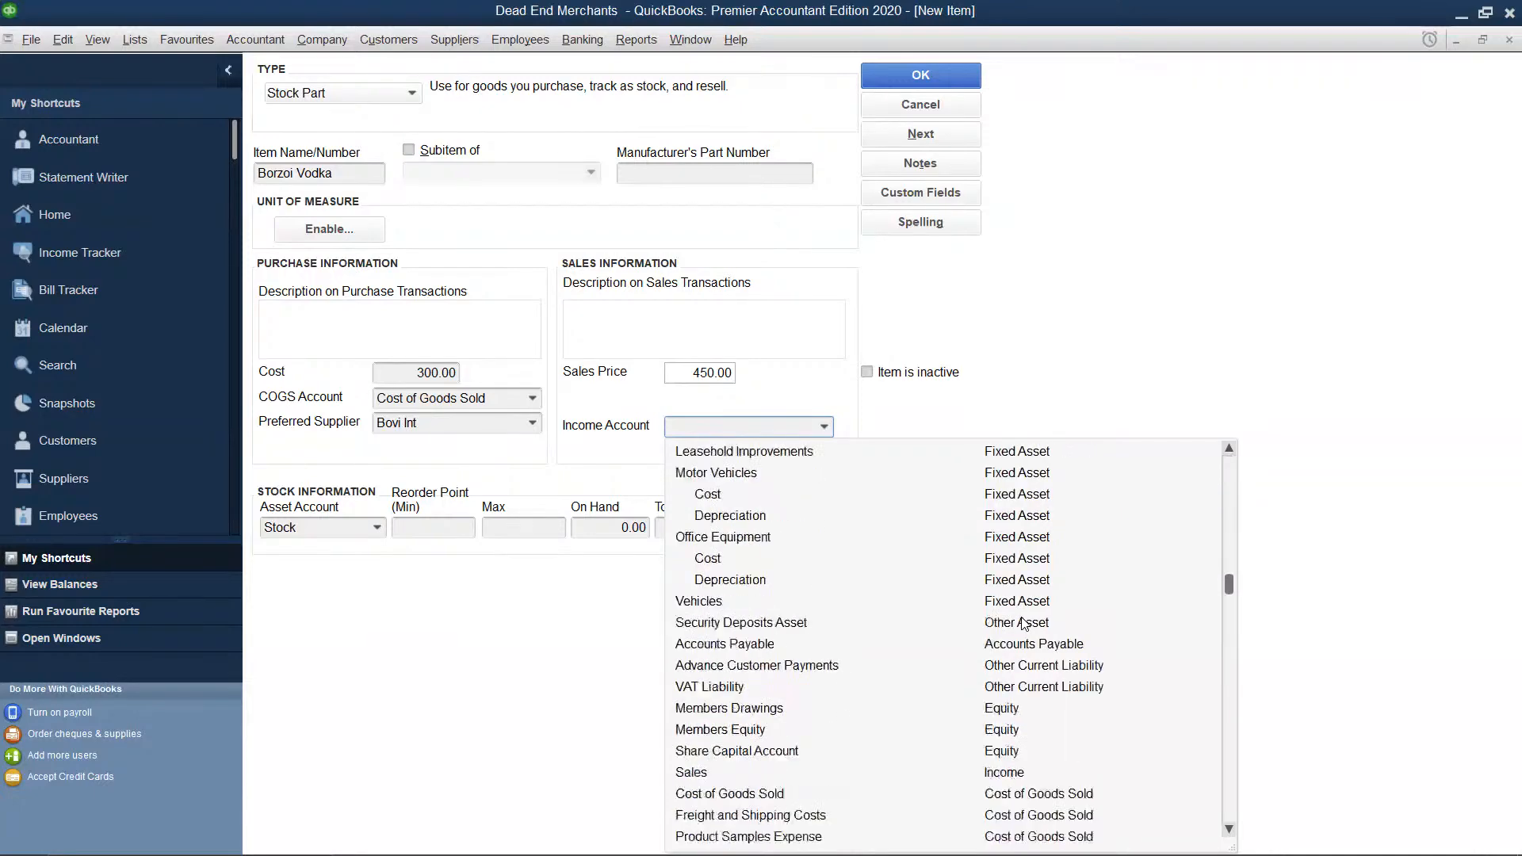
scroll(1023, 623, "down", 2)
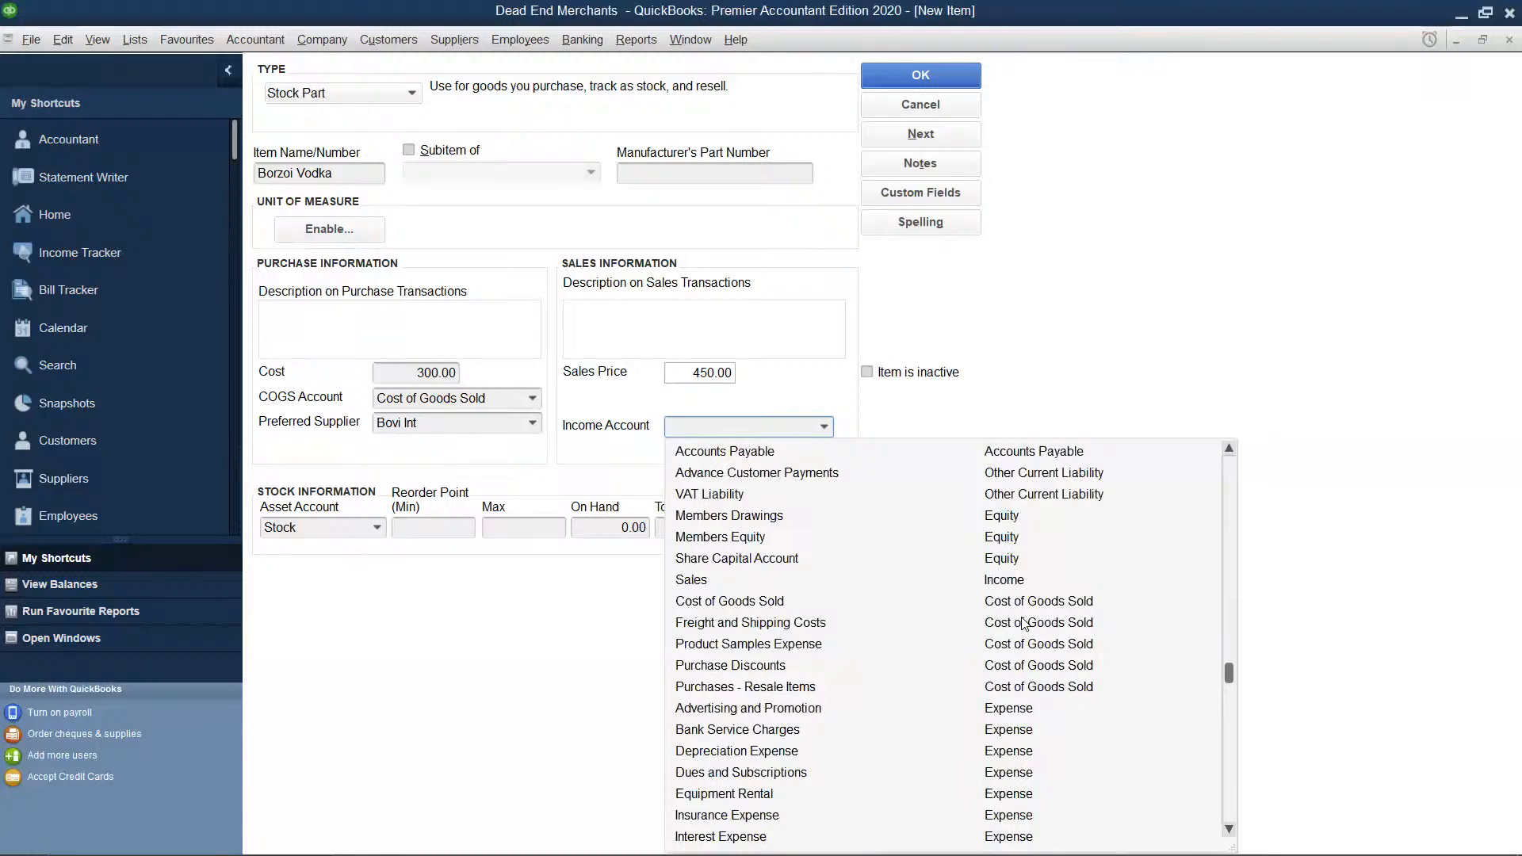
scroll(1023, 623, "down", 1)
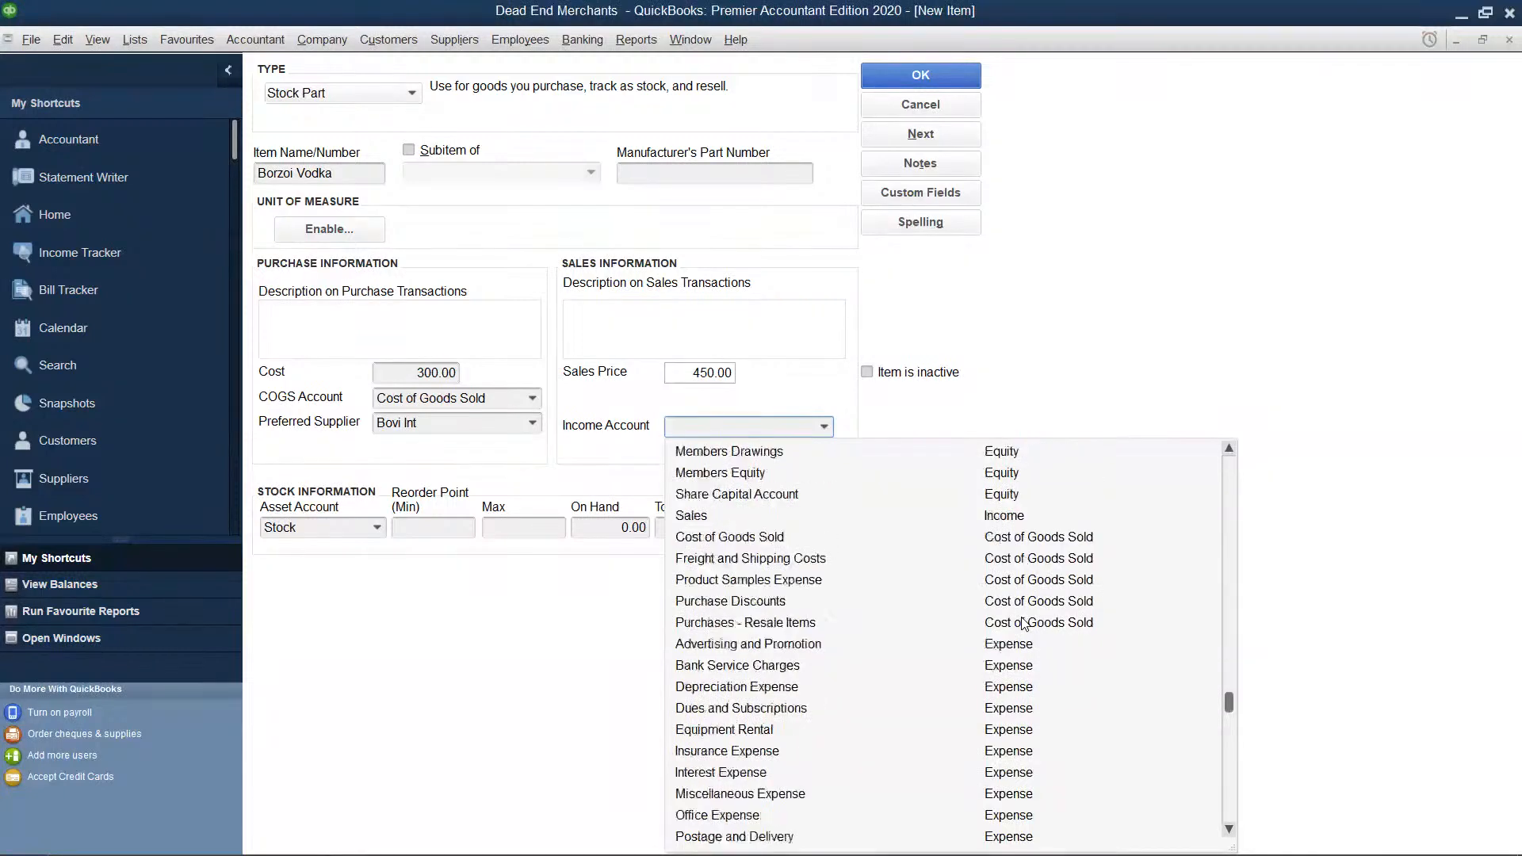
scroll(1023, 622, "down", 1)
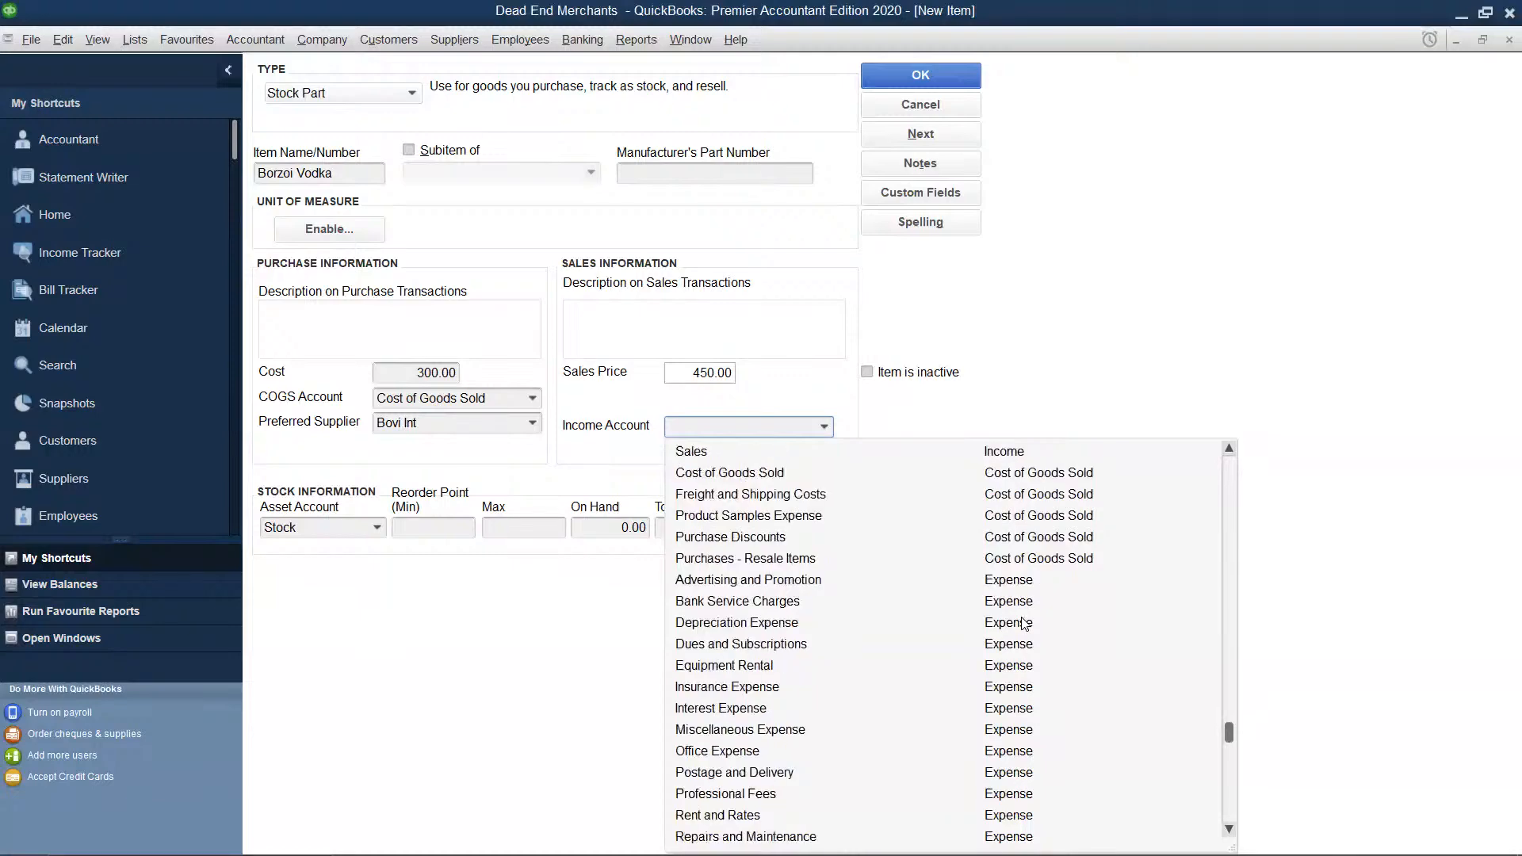
scroll(1023, 622, "down", 1)
scroll(1022, 622, "up", 1)
scroll(1022, 622, "up", 1)
scroll(1022, 622, "down", 1)
left_click(876, 451)
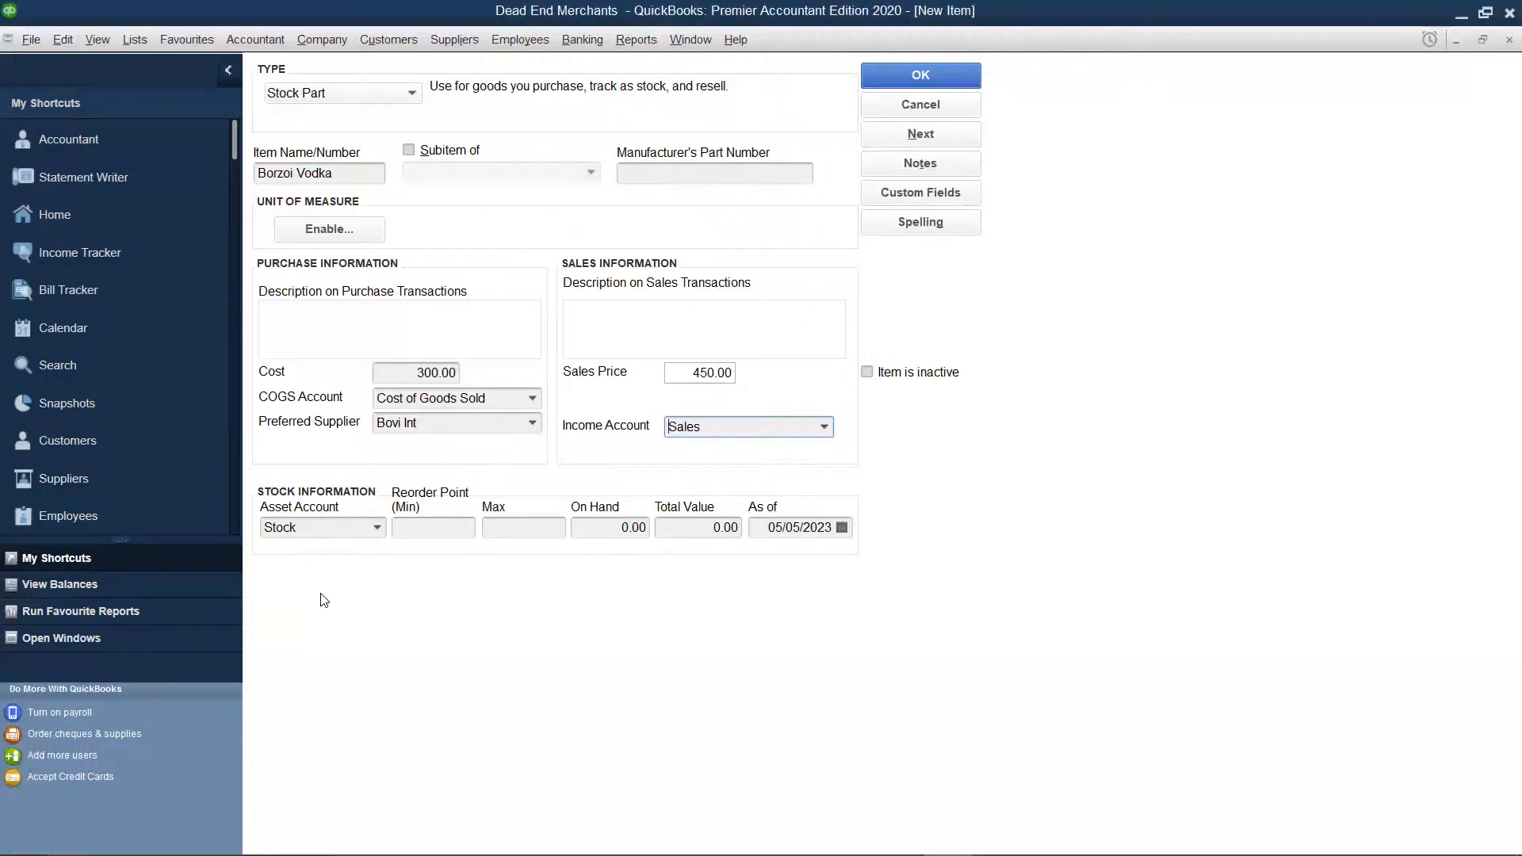
Set the on-hand quantity of Borzoi Vodka to 100 and save the item.
left_click(416, 525)
left_click(648, 533)
key("BackSpace")
key("BackSpace")
key("BackSpace")
key("BackSpace")
type("100")
left_click(738, 529)
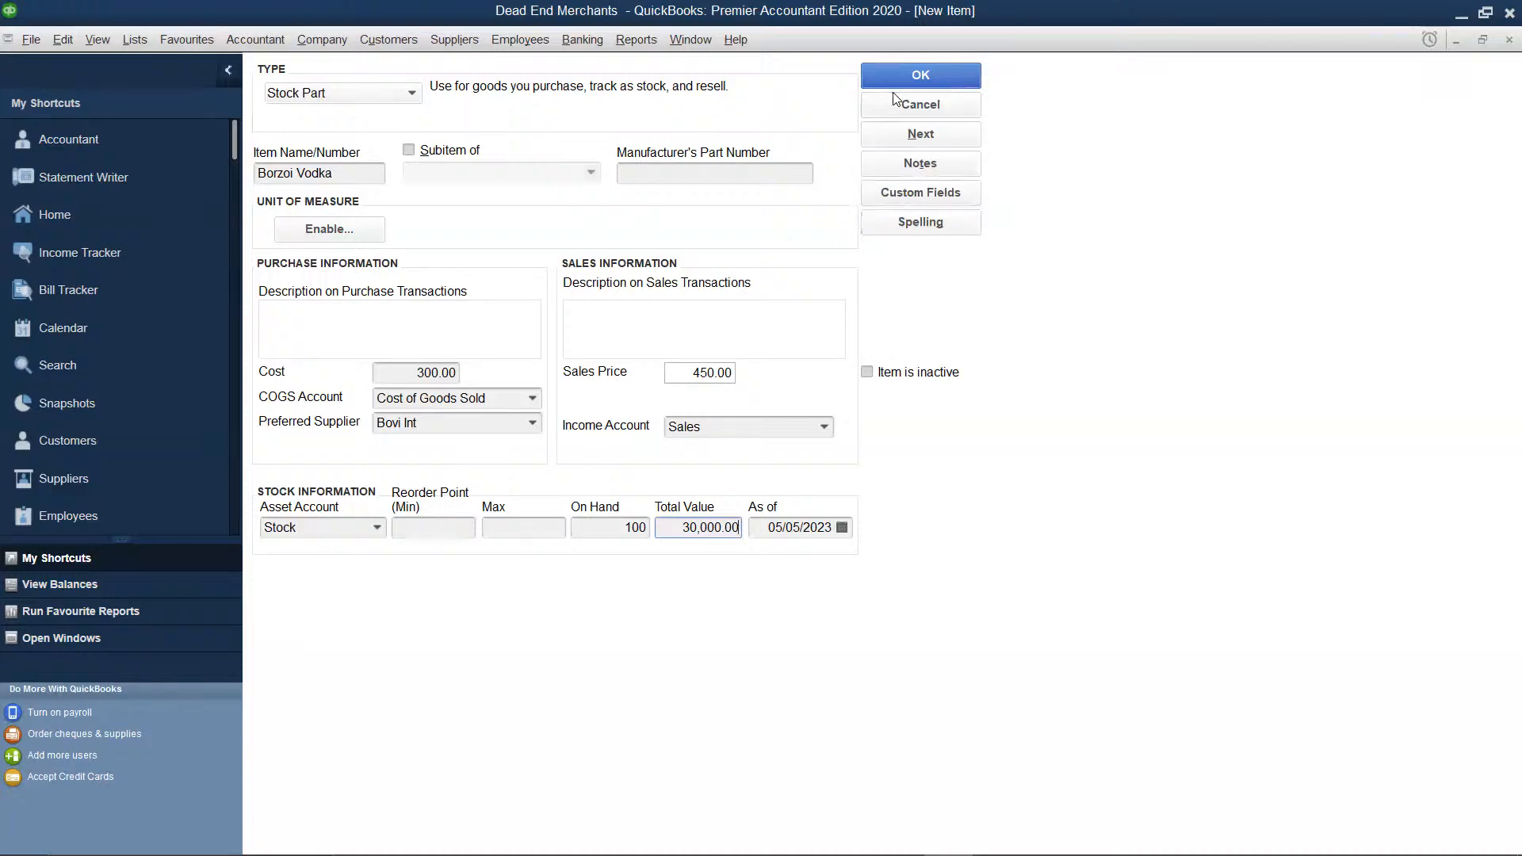
key("Return")
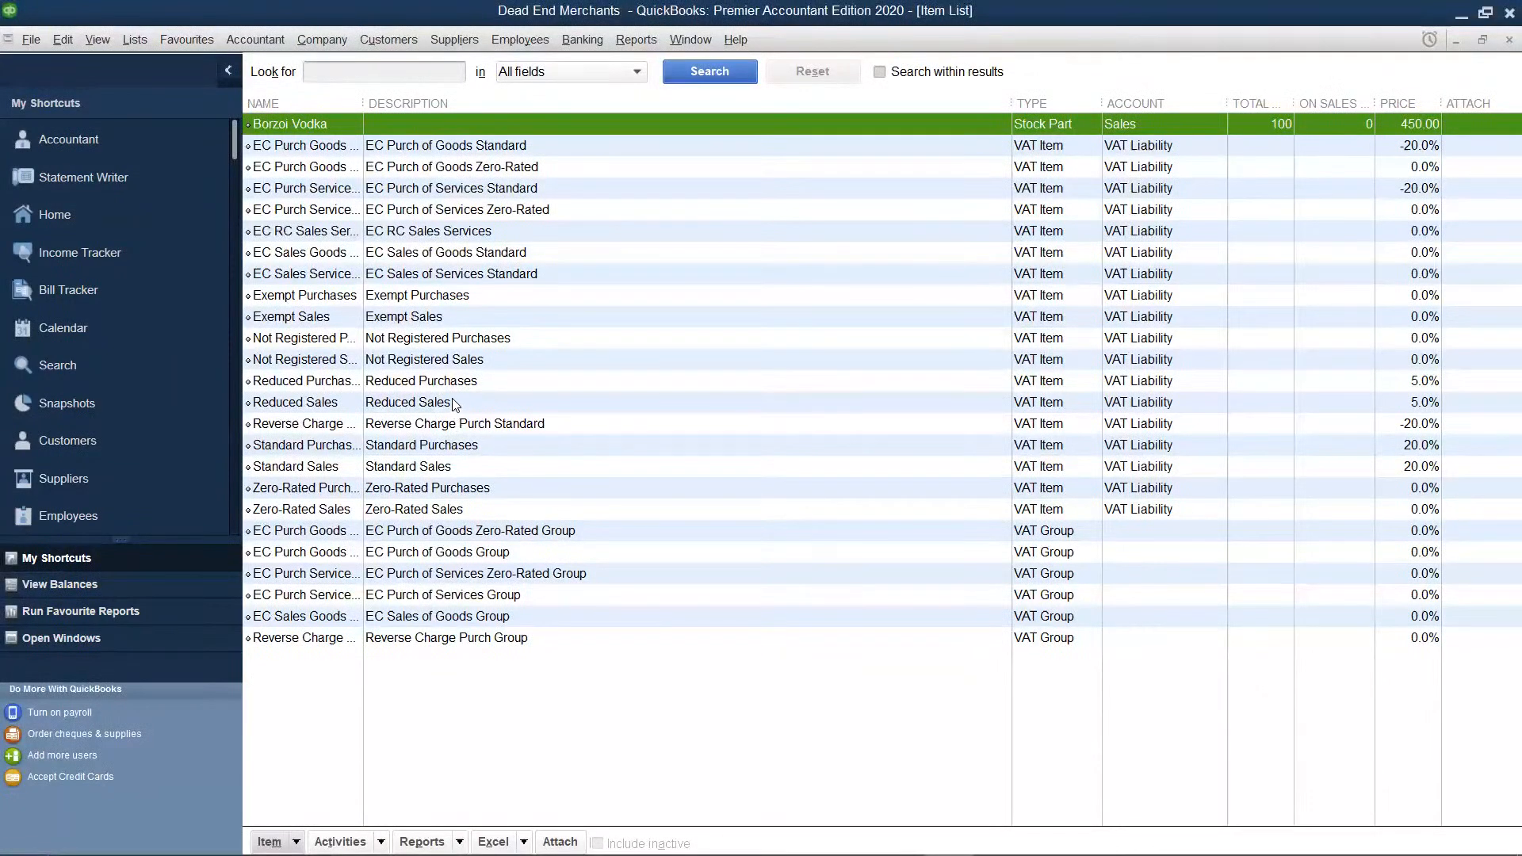
Create another item of type Stock Part from the item list and name it Smirnoff Vodka.
right_click(477, 340)
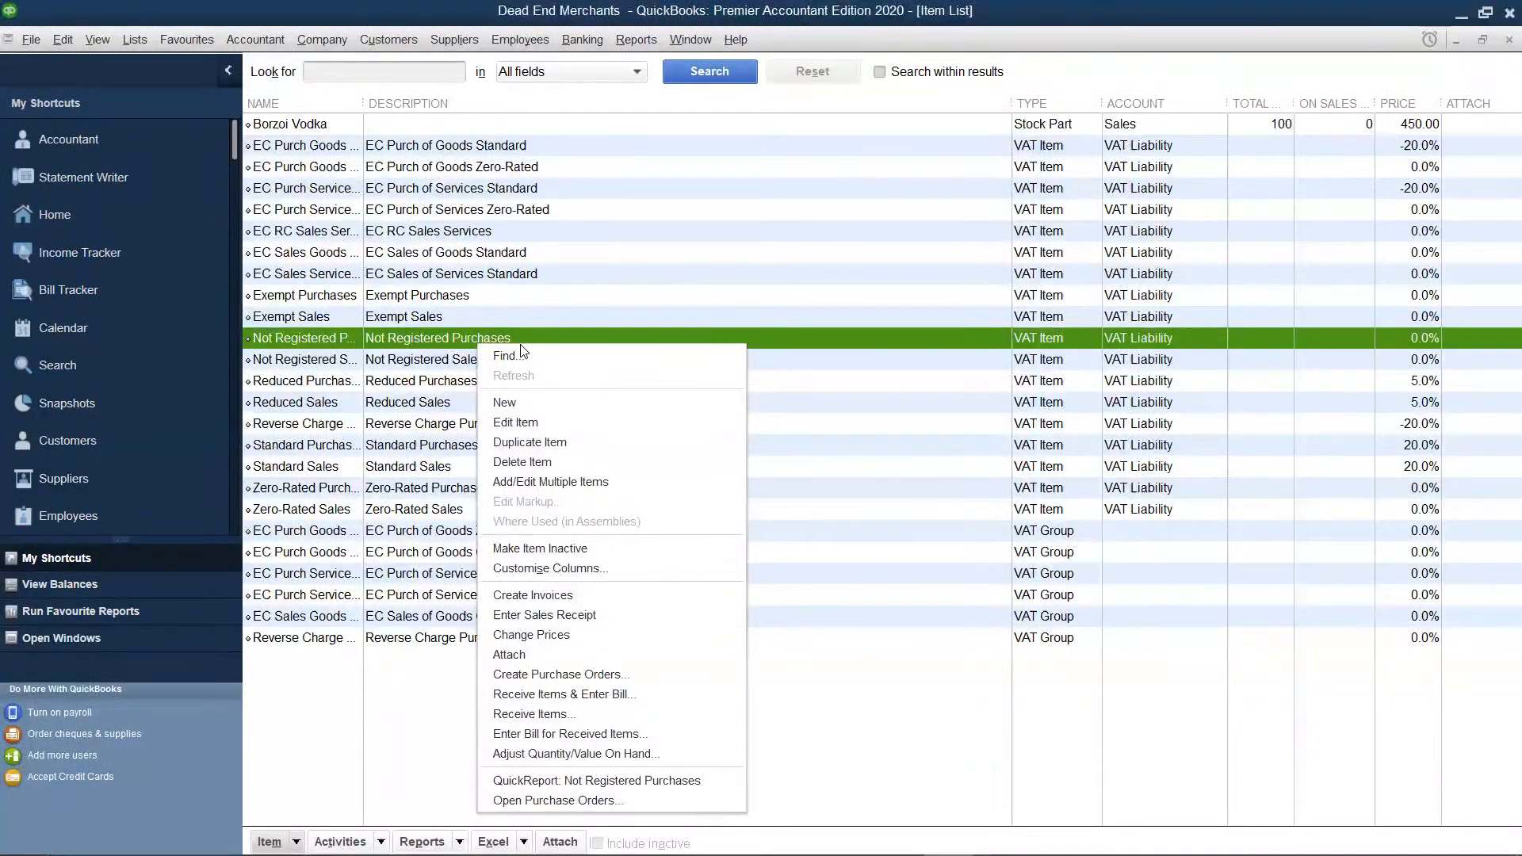
left_click(536, 402)
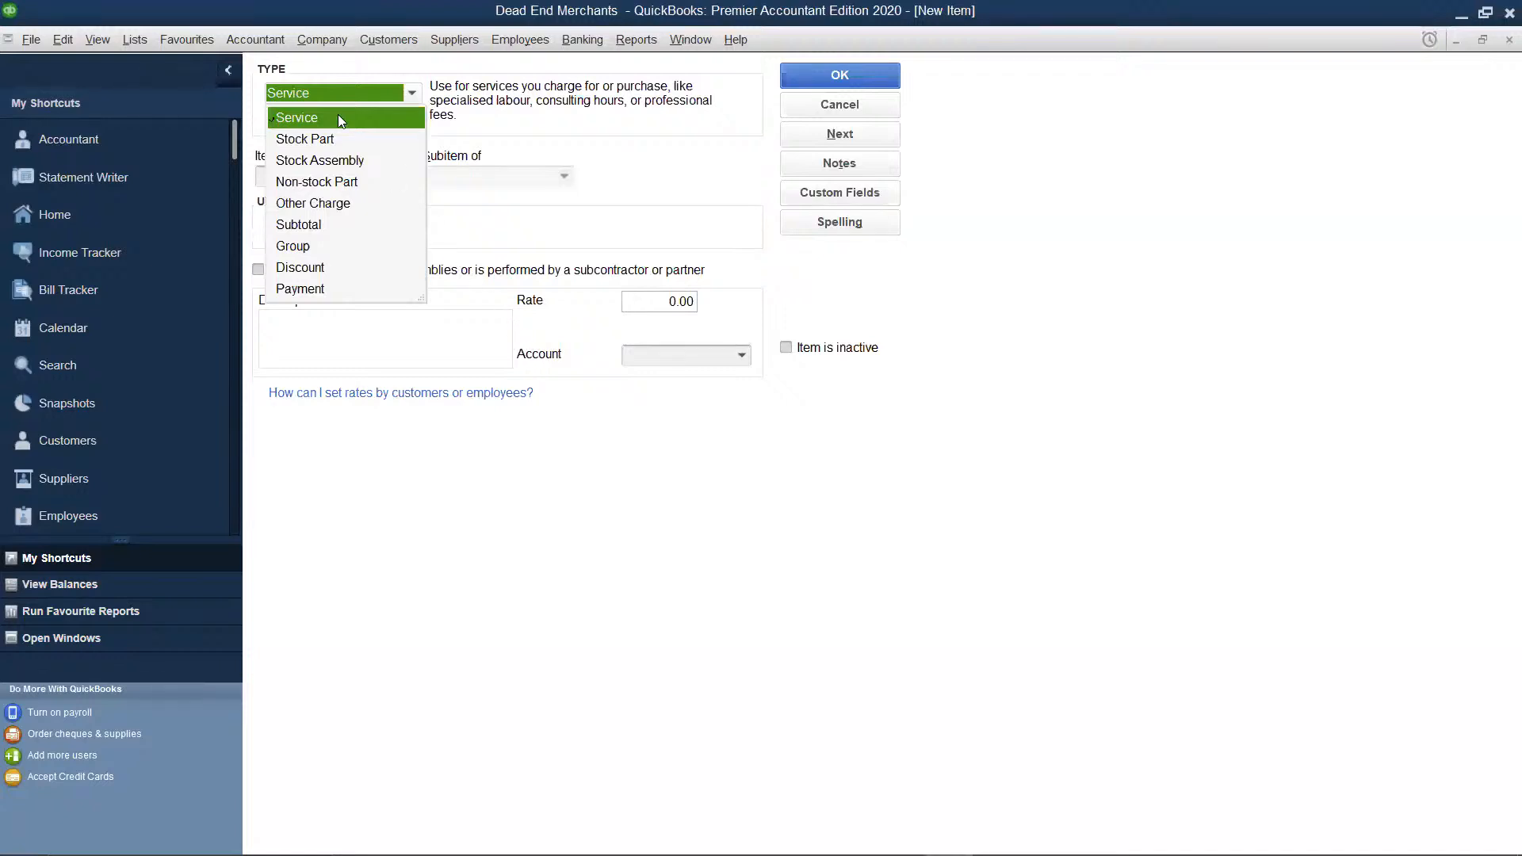
left_click(339, 139)
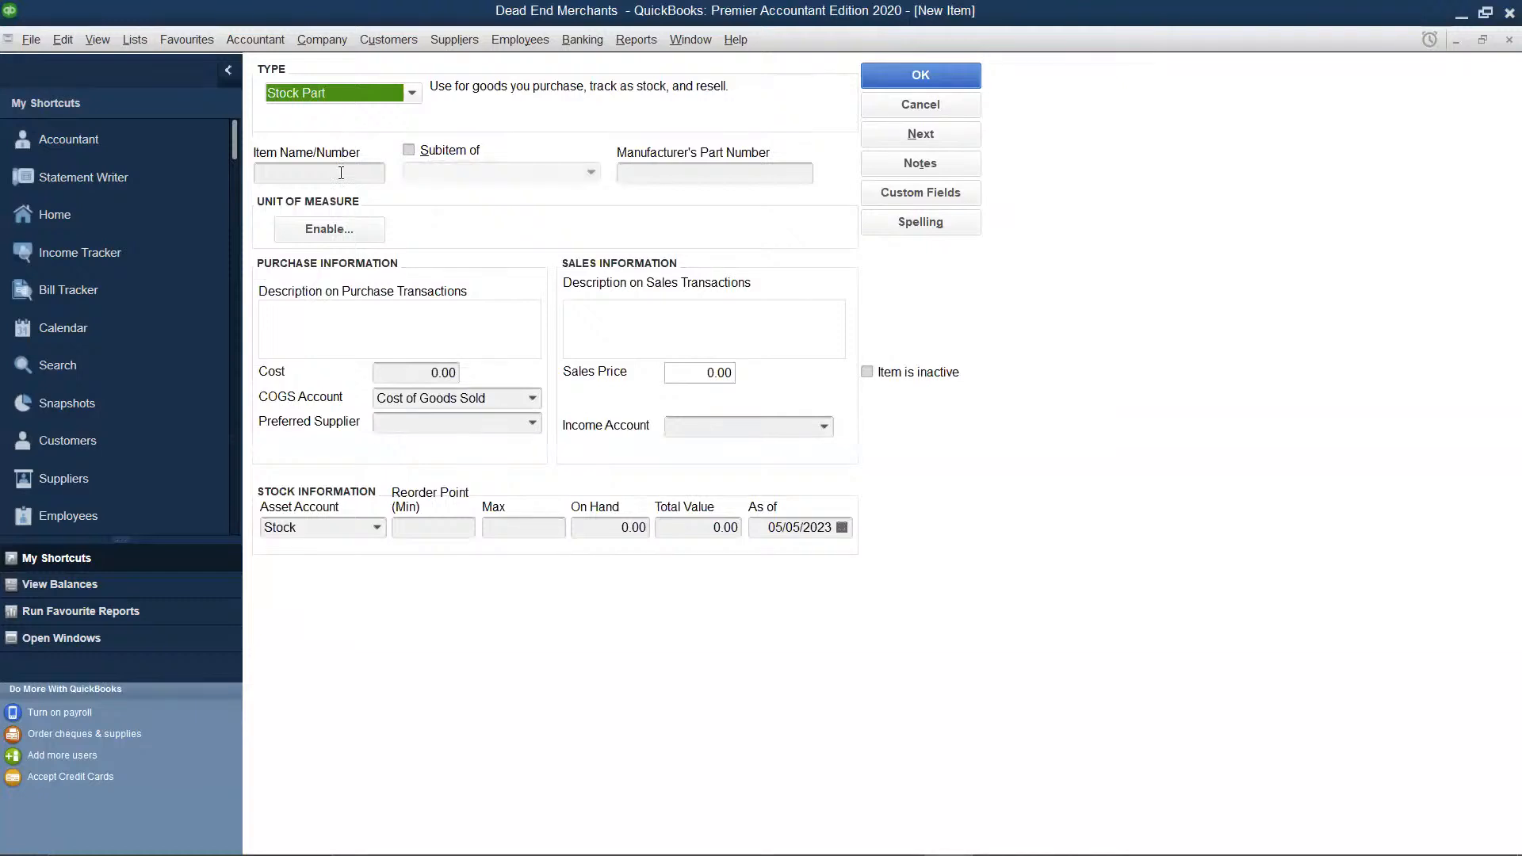
left_click(341, 172)
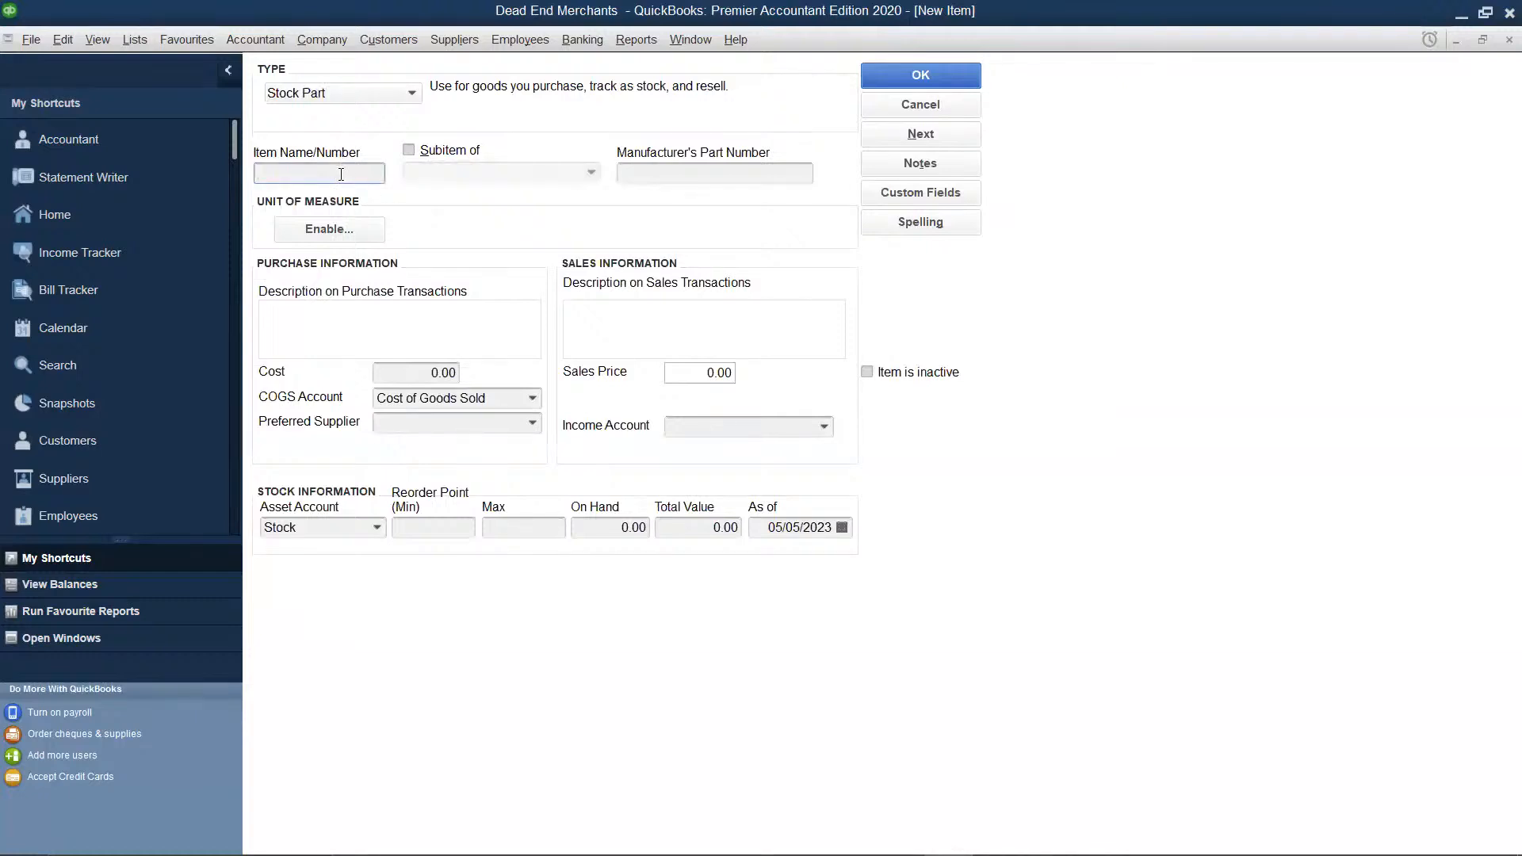
type("Smirnoff Vodka")
Set the cost of Smirnoff Vodka to 250 and its sales price to 350.
left_click(457, 372)
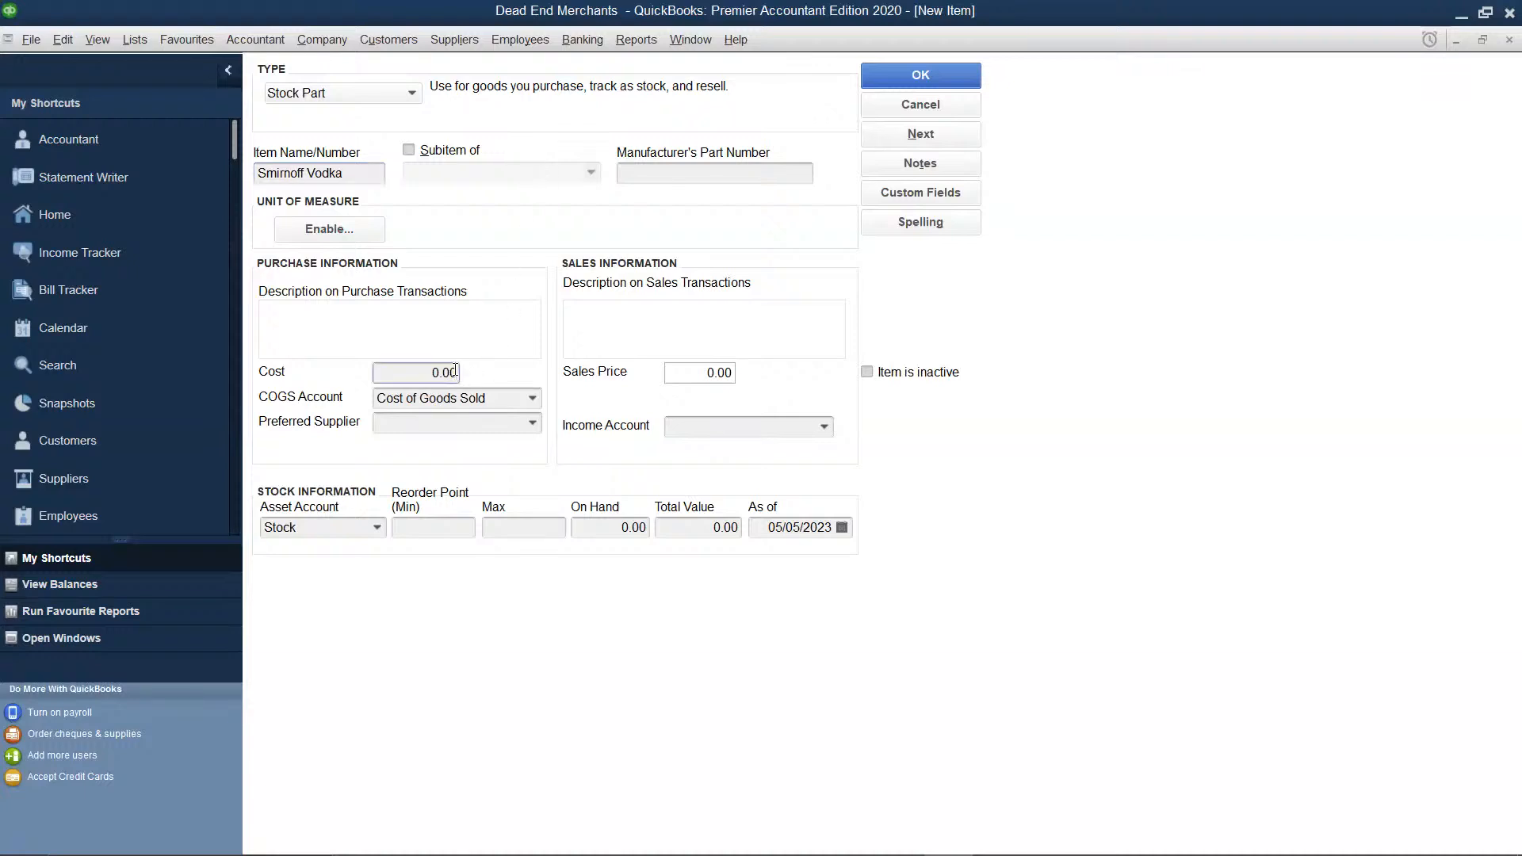
key("BackSpace")
key("BackSpace")
key("BackSpace")
key("BackSpace")
type("250")
left_click(684, 376)
key("BackSpace")
key("BackSpace")
key("BackSpace")
key("BackSpace")
type("350")
Assign Sales as the income account of the Smirnoff Vodka item.
left_click(706, 424)
left_click(825, 428)
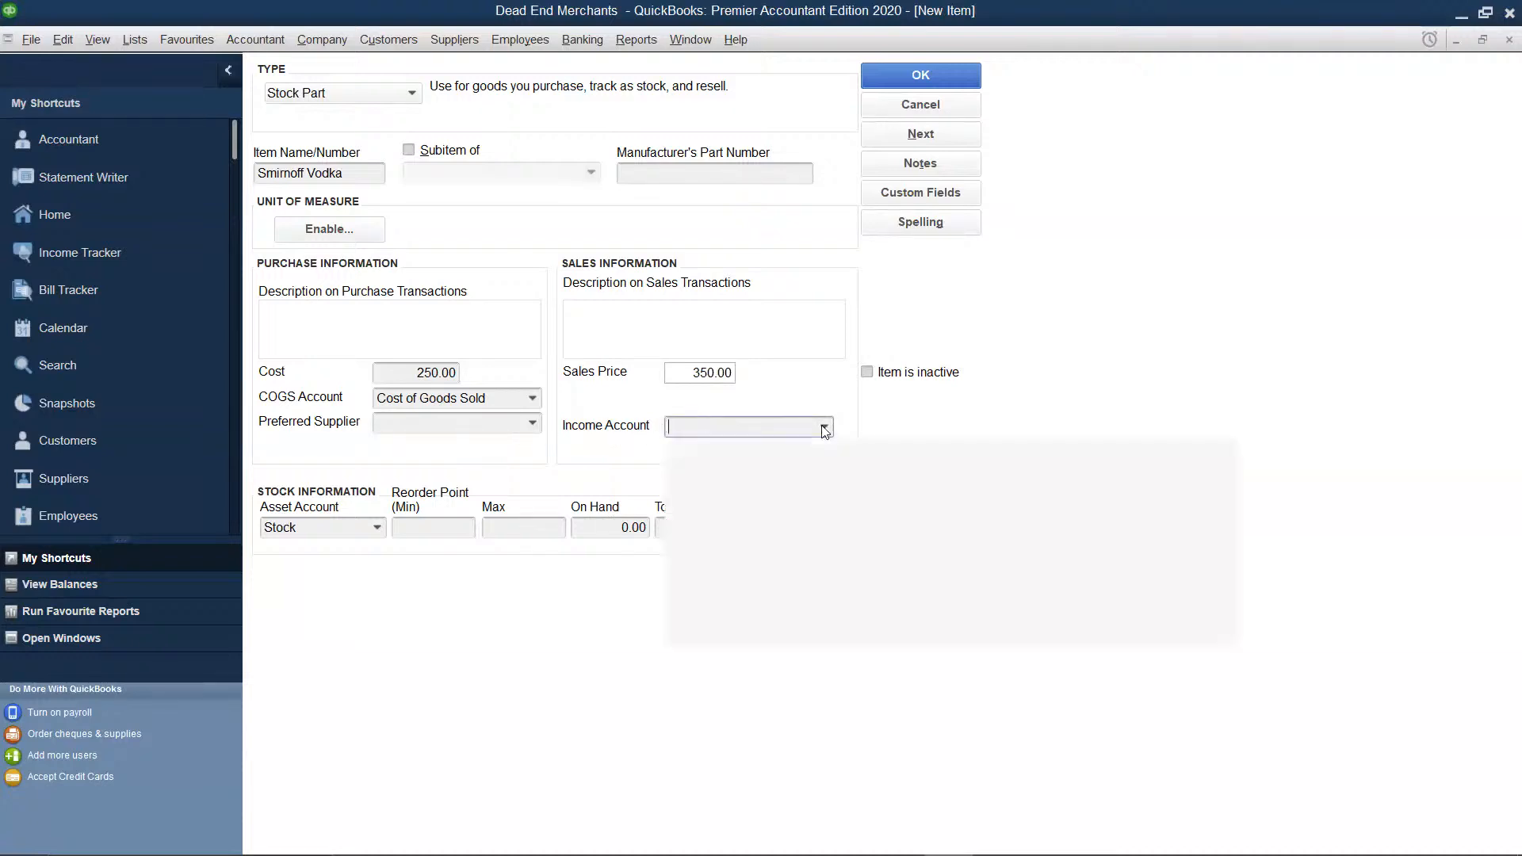
left_click(788, 453)
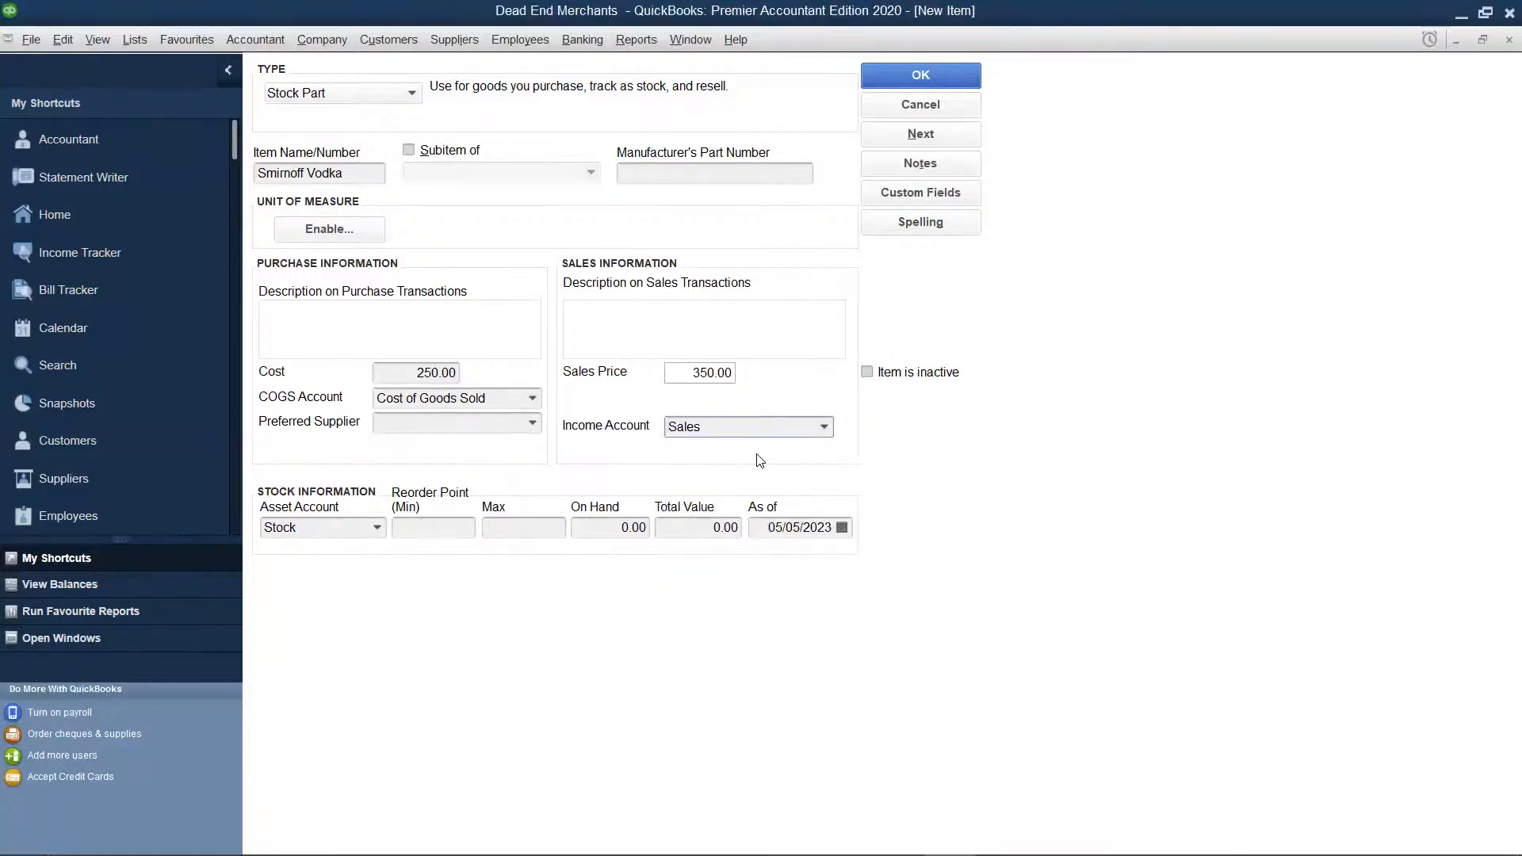
Add Kwal K ltd as a new preferred supplier, with company name Kwal K Ltd and the billing address copied to the shipping address.
left_click(530, 424)
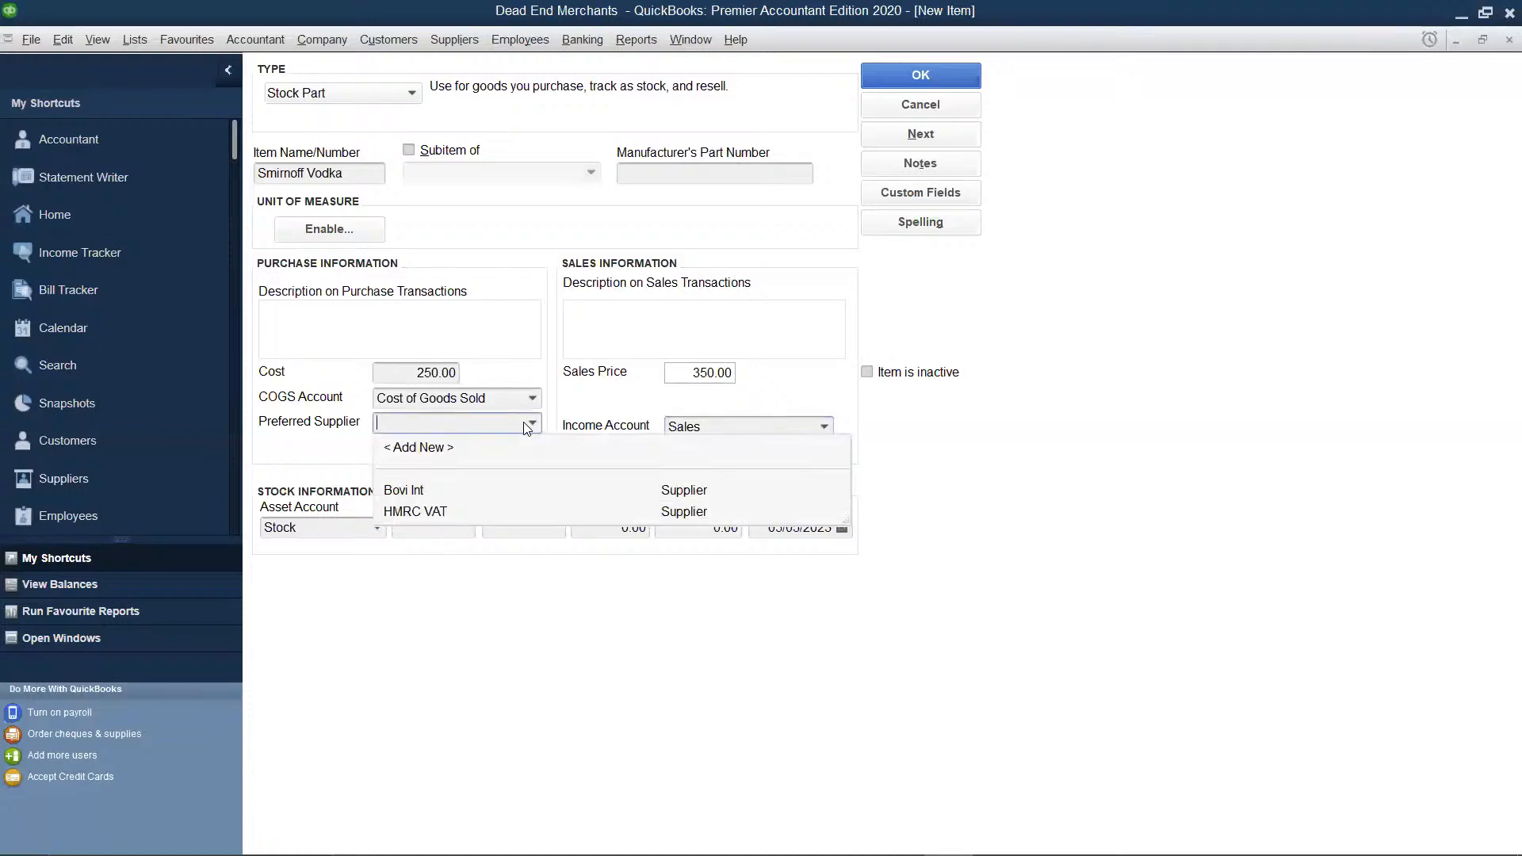
left_click(433, 449)
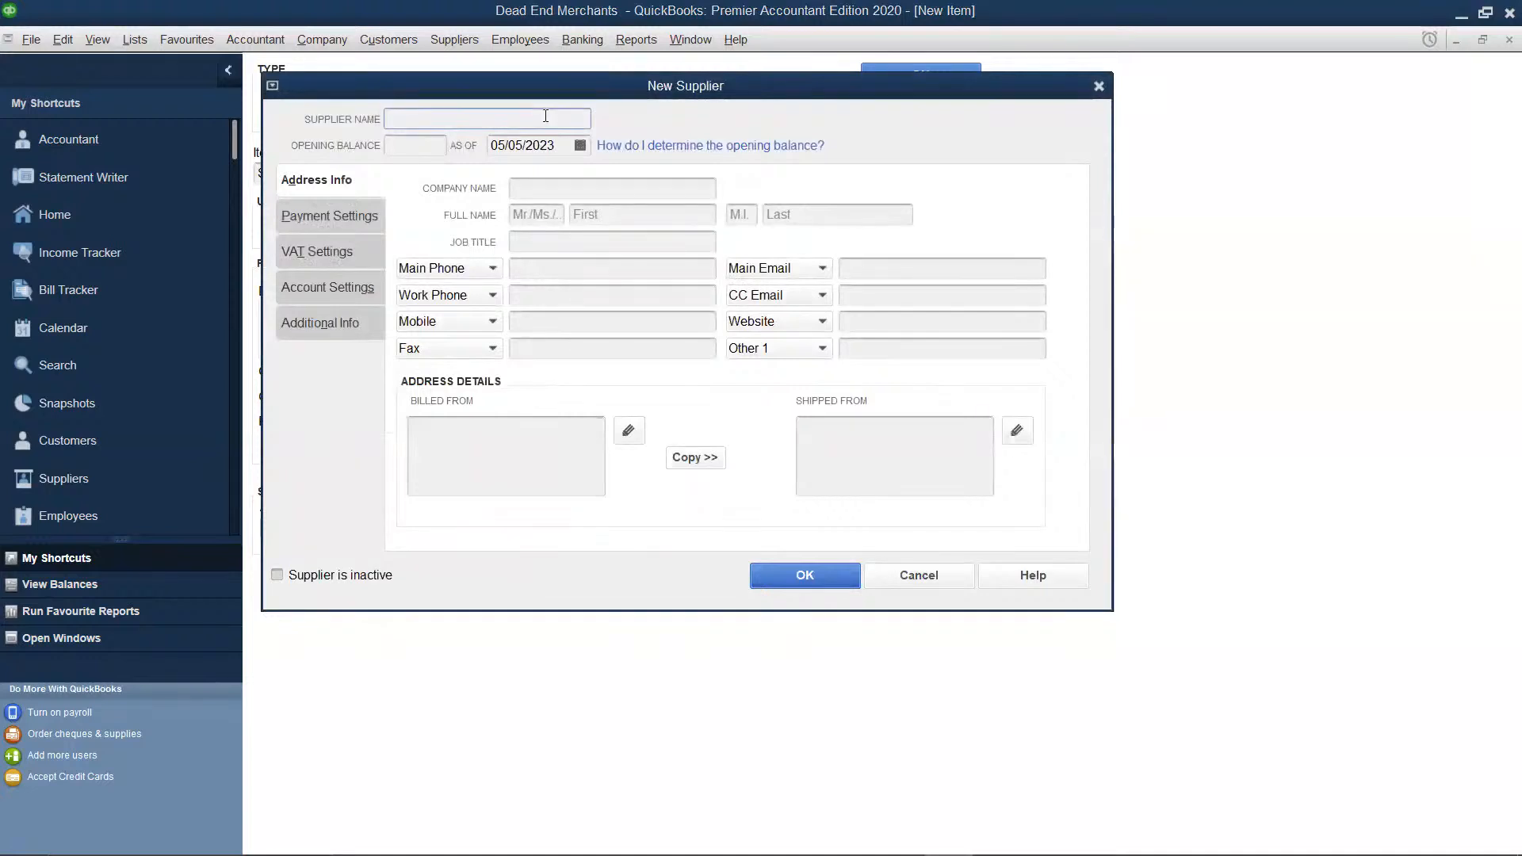
type("Kwak")
key("BackSpace")
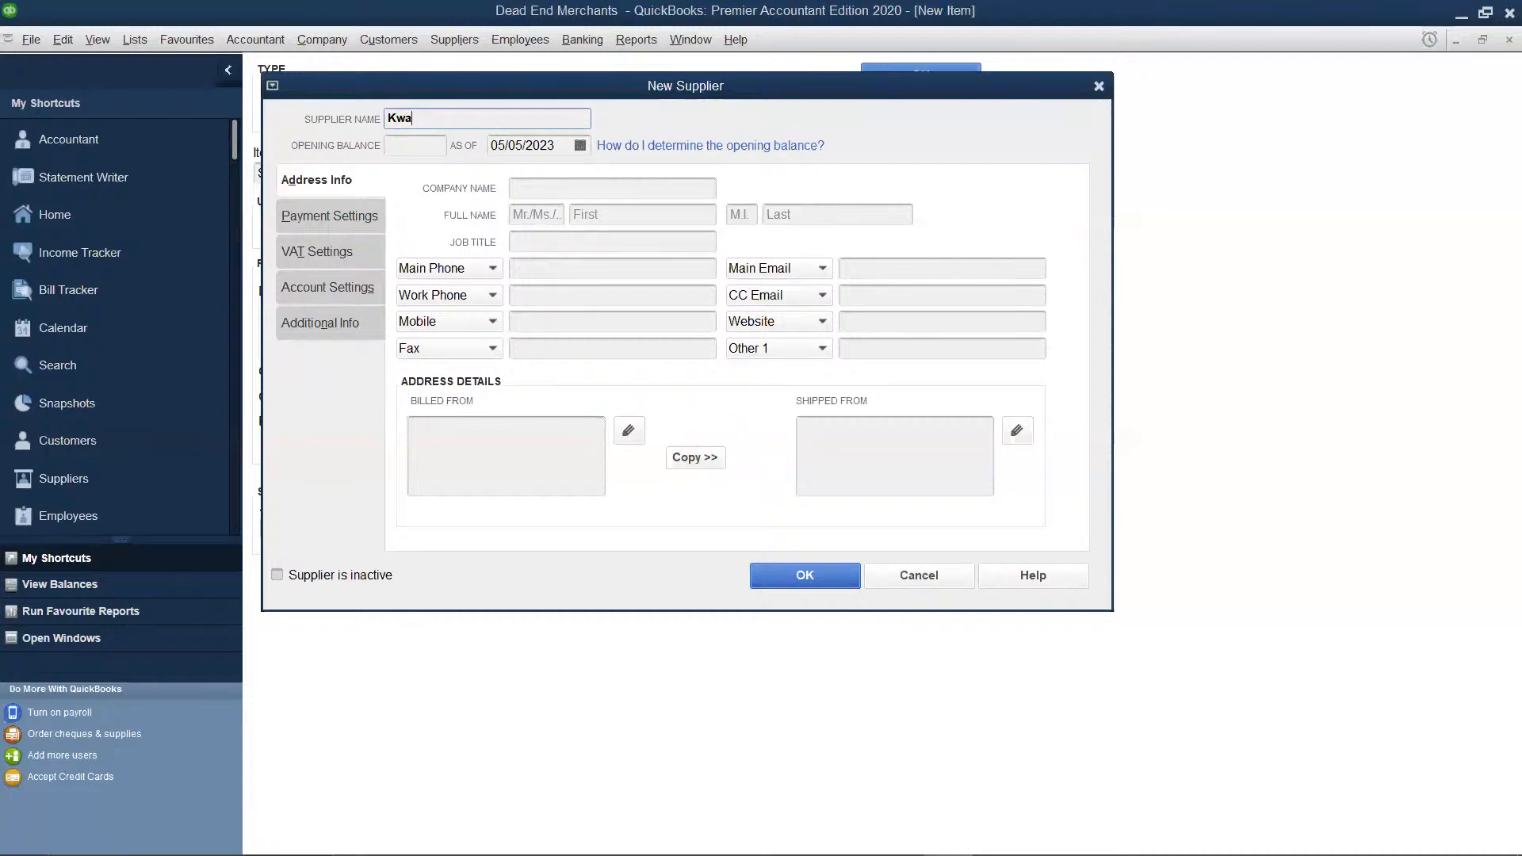
type("l K ltd")
left_click(541, 195)
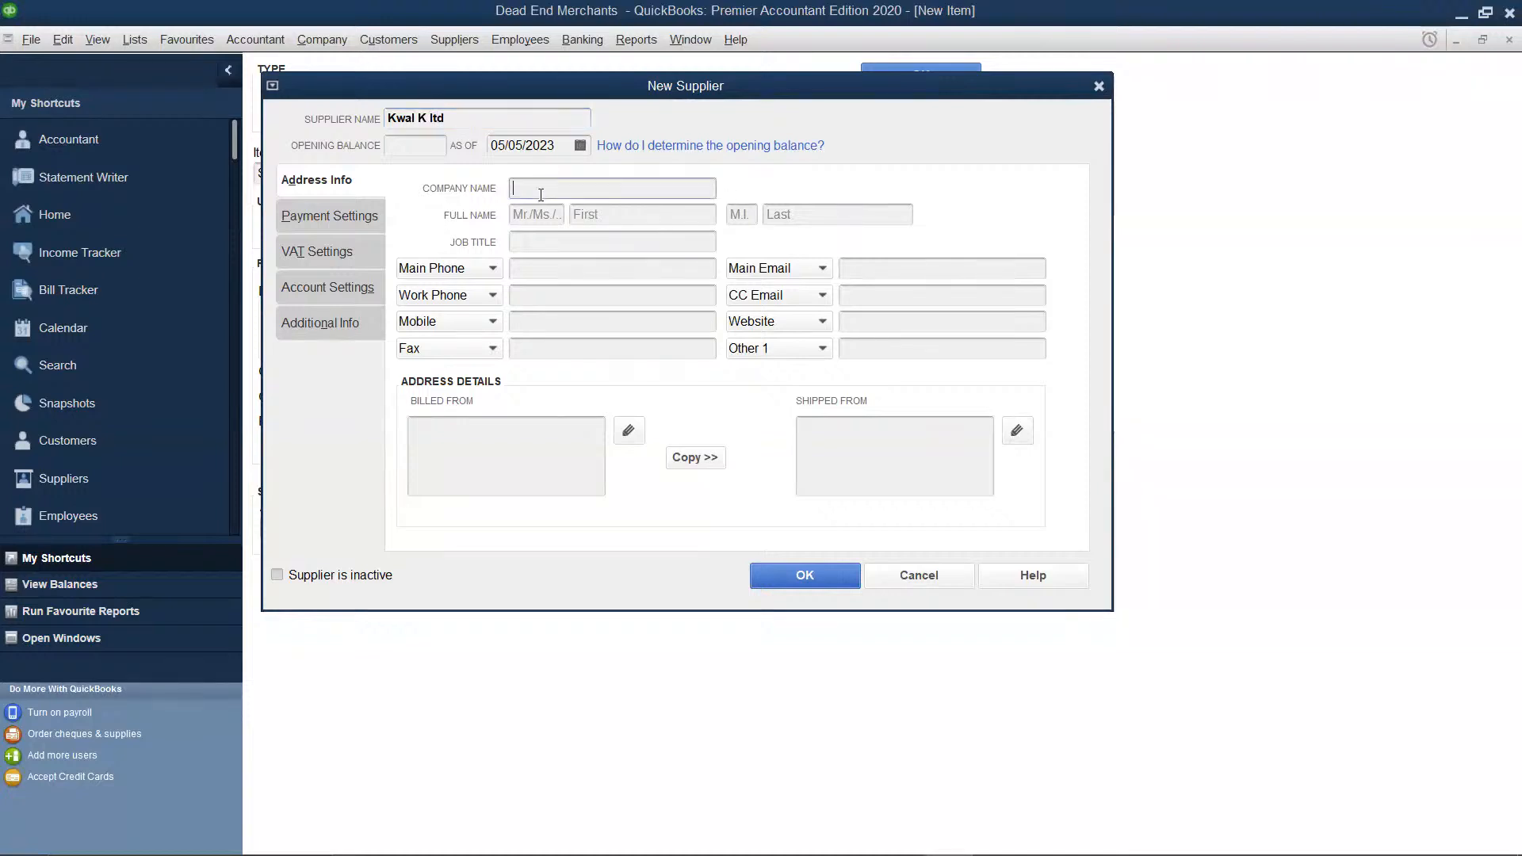
type("Kwal K Ltd")
left_click(711, 459)
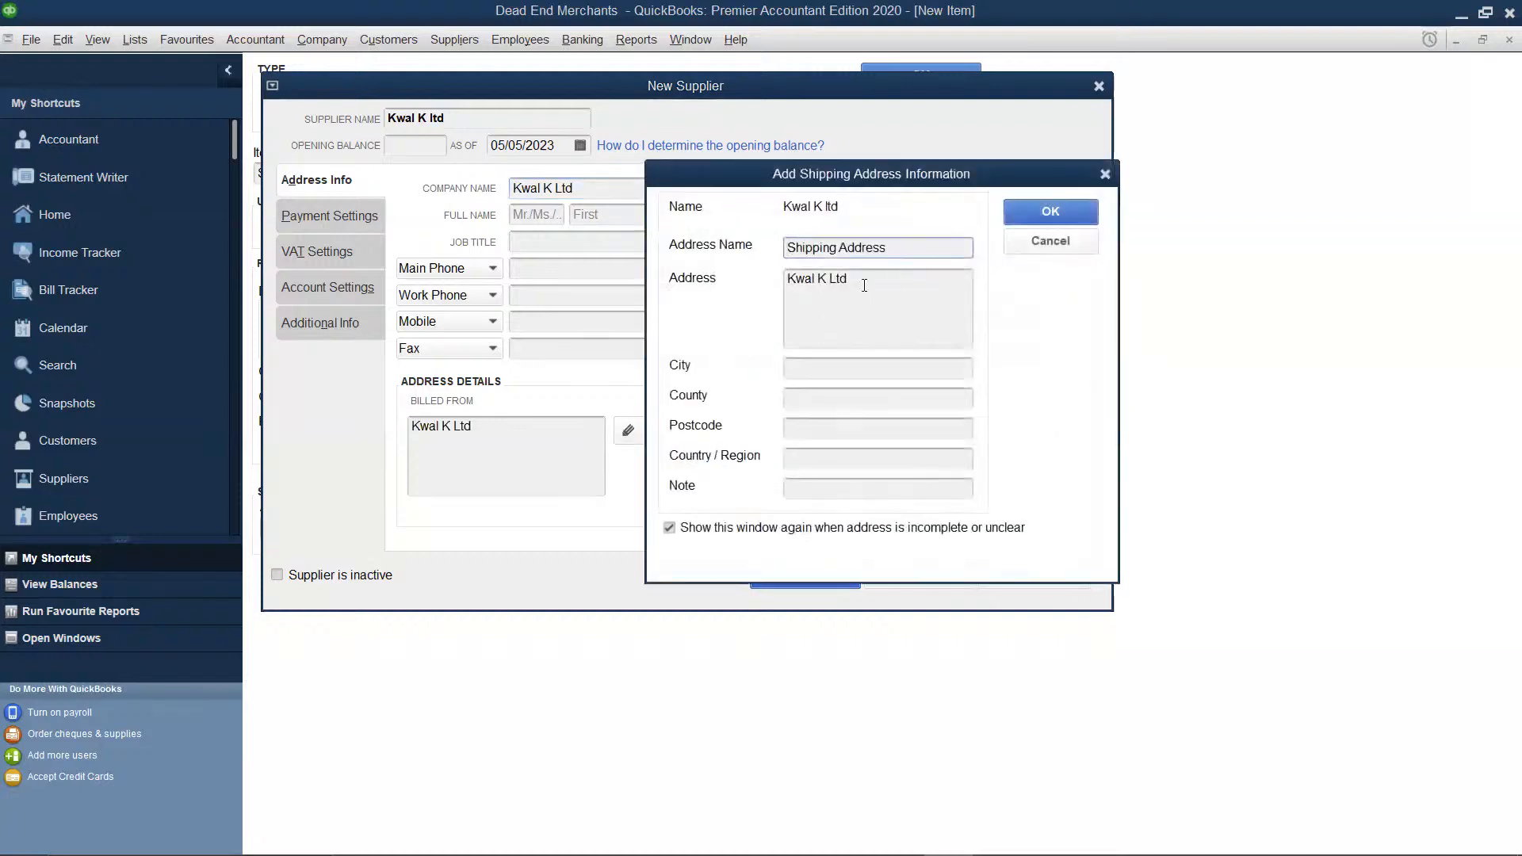
left_click(1039, 212)
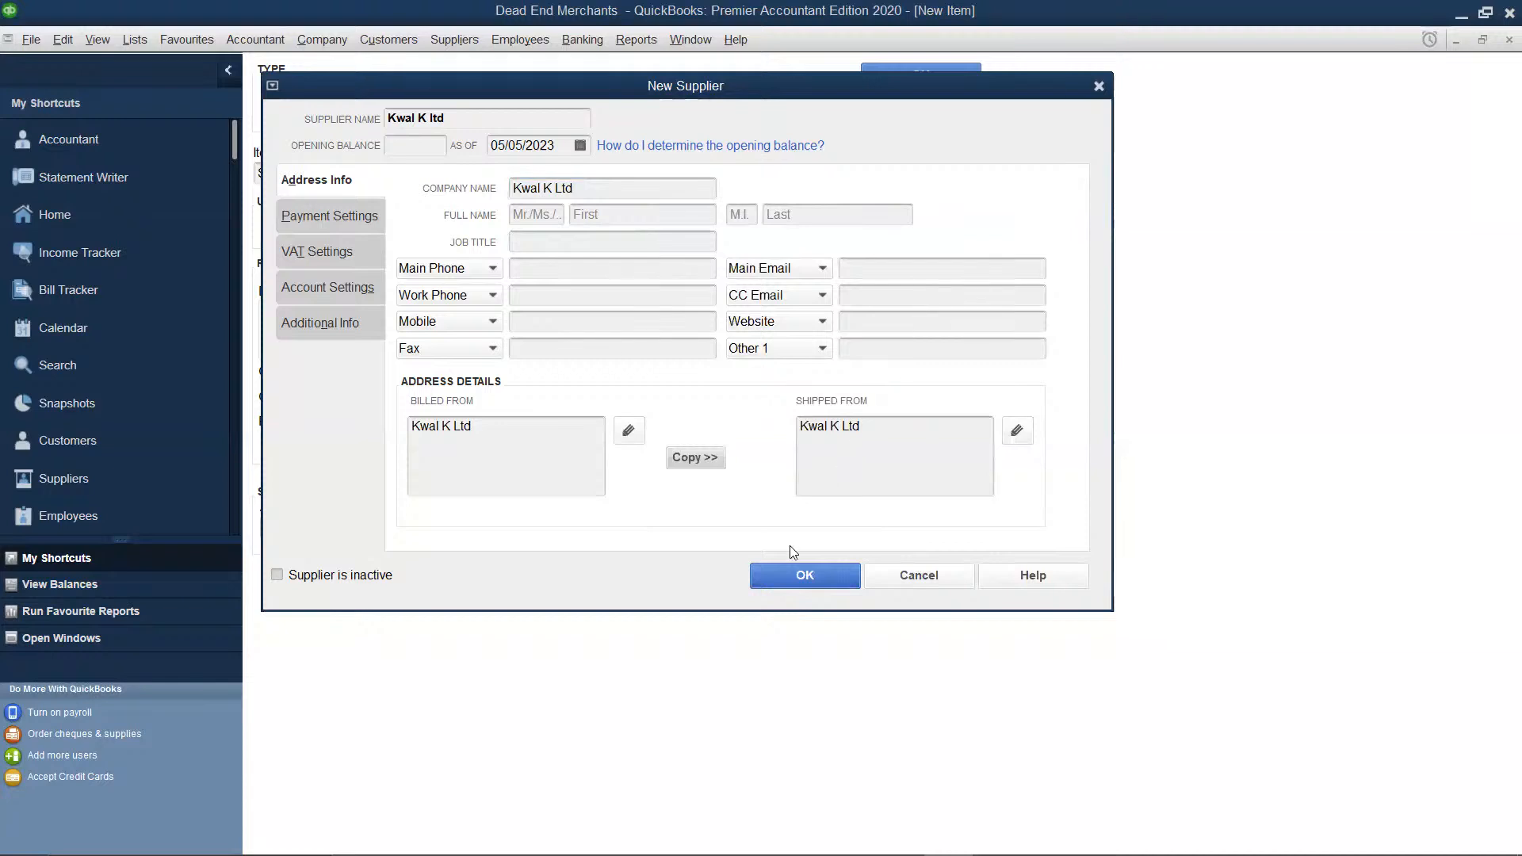
left_click(795, 583)
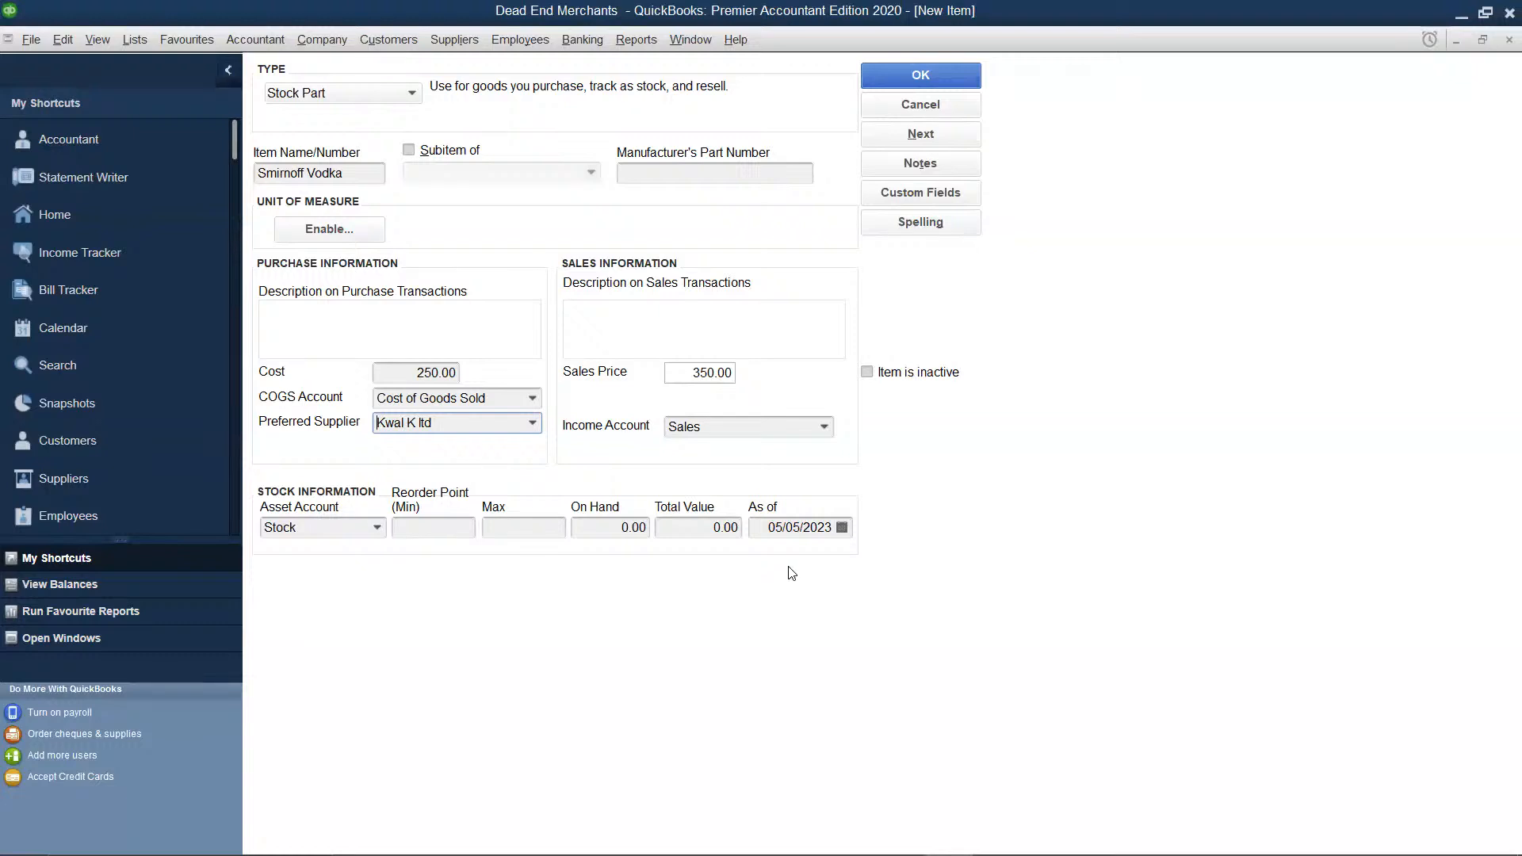
Set the on-hand quantity of Smirnoff Vodka to 200 and save the item, ignoring all spelling suggestions for its name.
left_click(639, 529)
key("BackSpace")
key("BackSpace")
key("BackSpace")
key("BackSpace")
type("200")
left_click(704, 527)
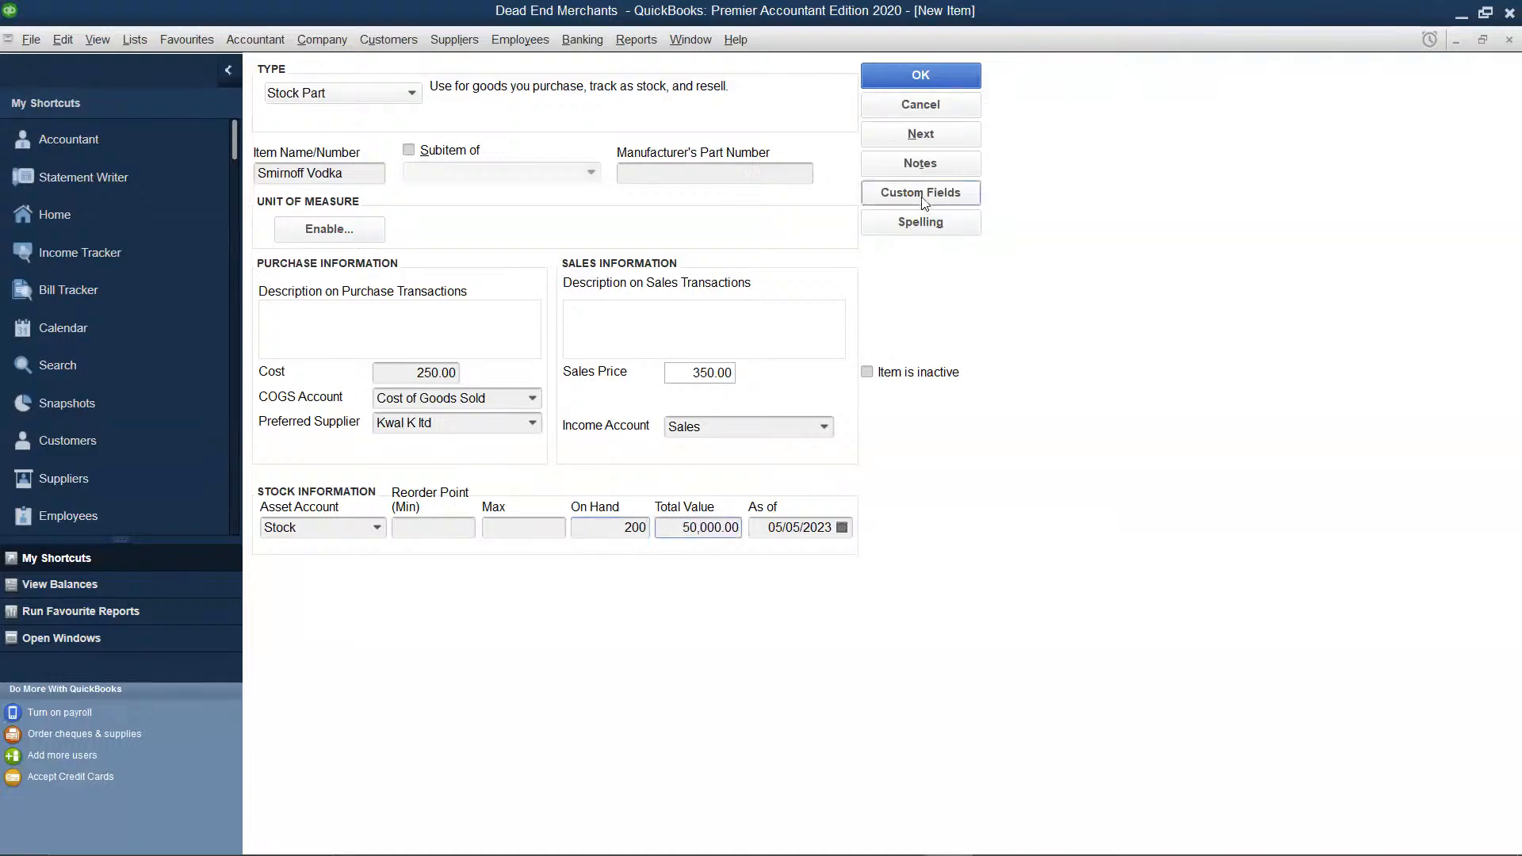
left_click(969, 79)
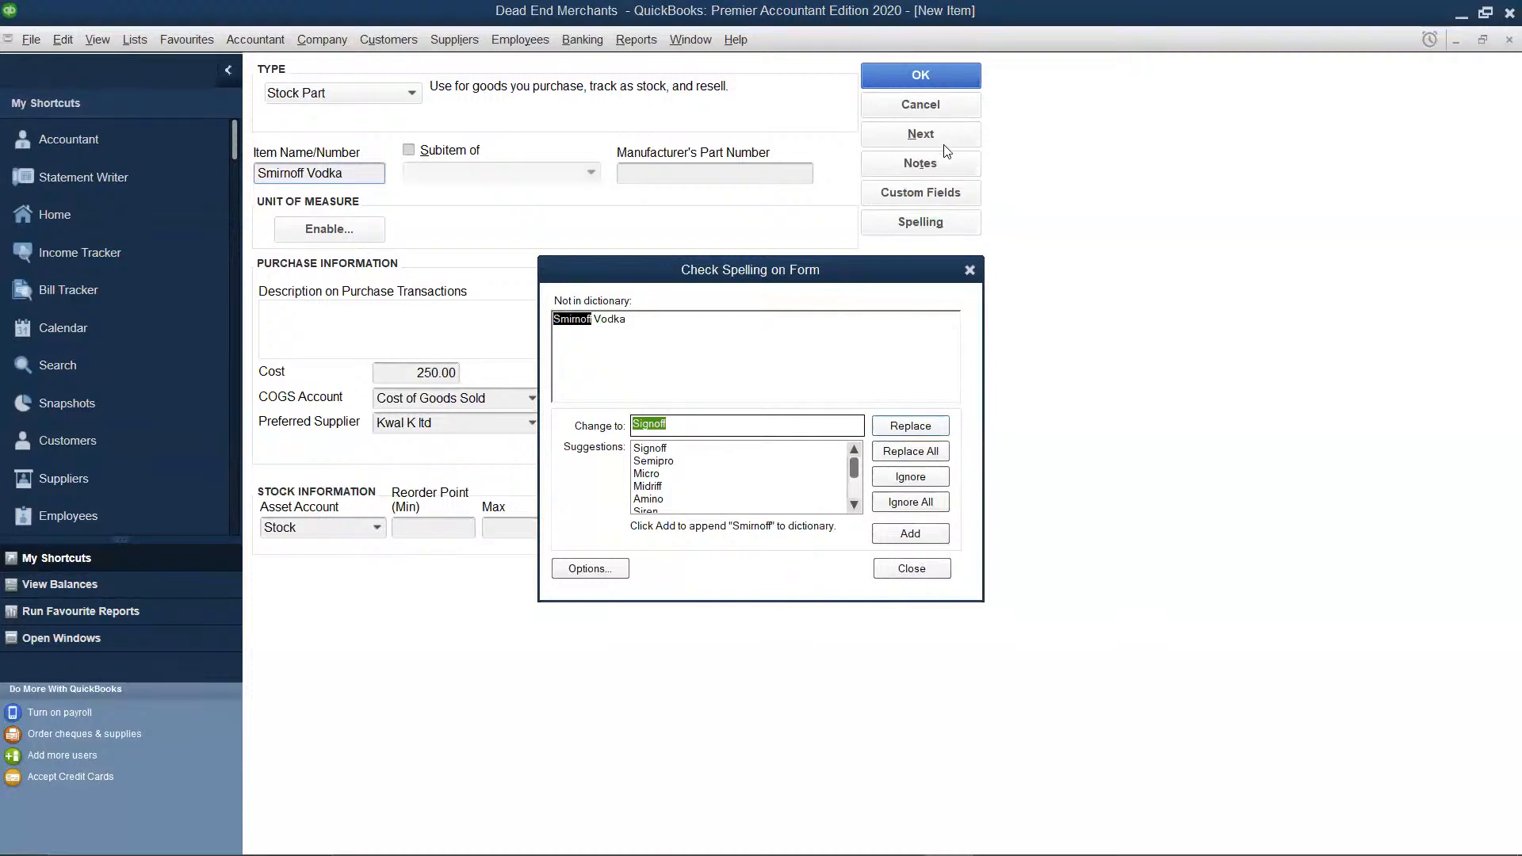
left_click(926, 503)
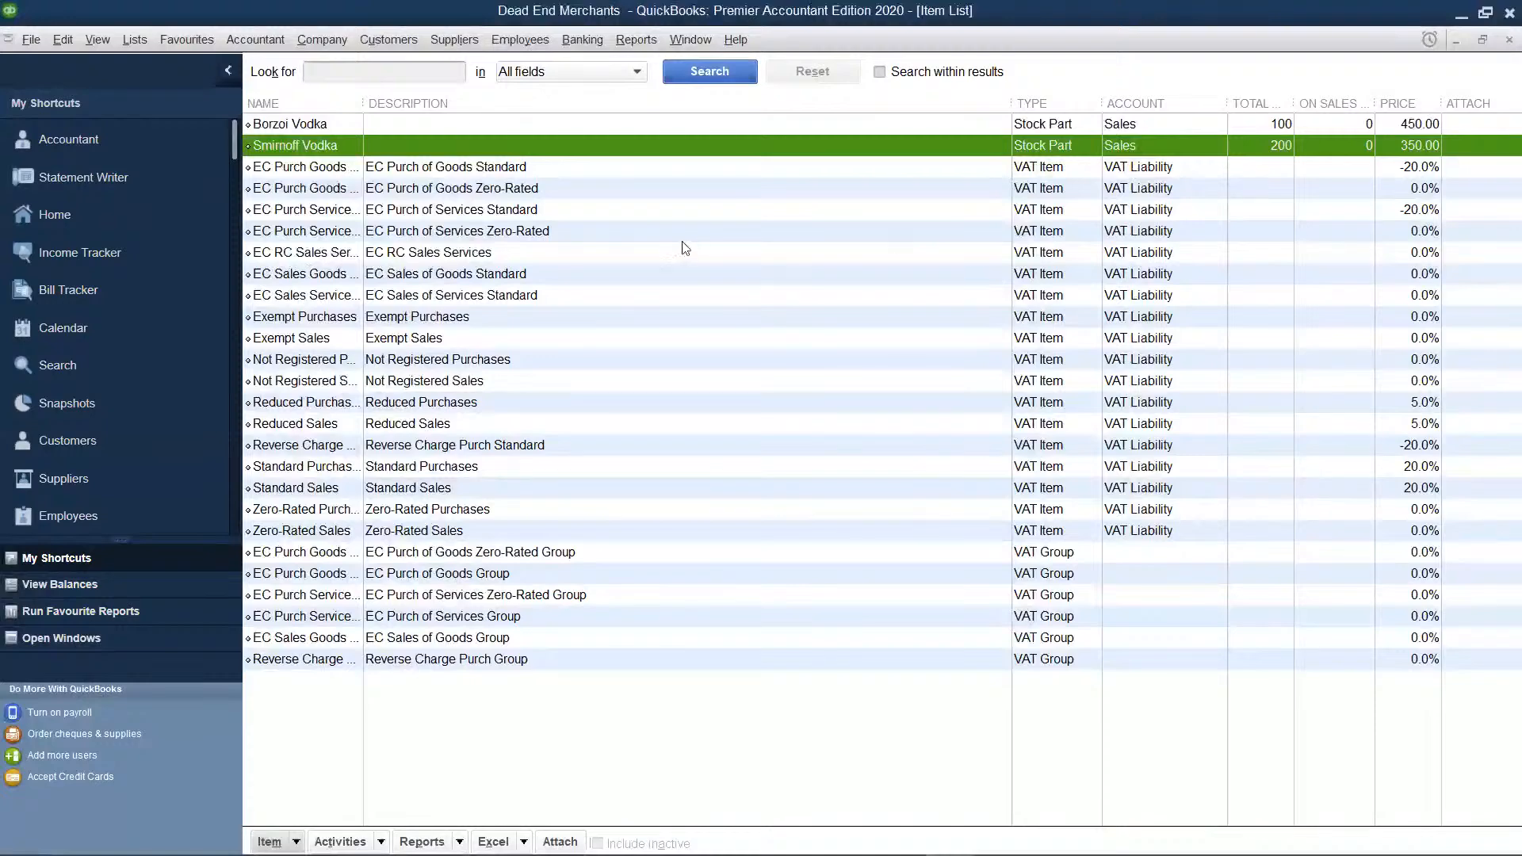
Create a new item of type Stock Part in the item list and name it Czars Vodka.
right_click(486, 233)
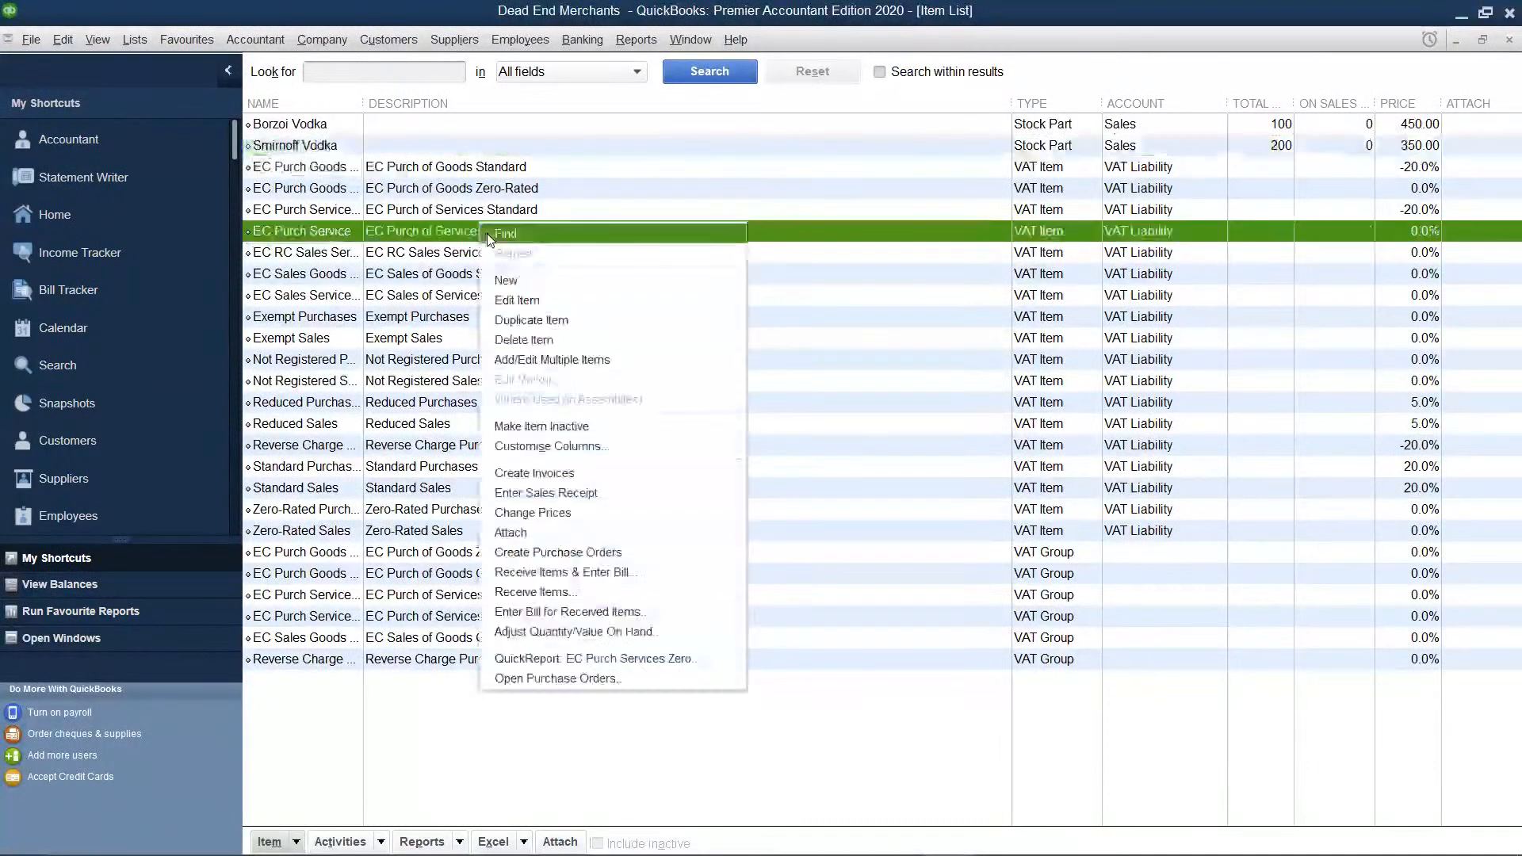
left_click(526, 283)
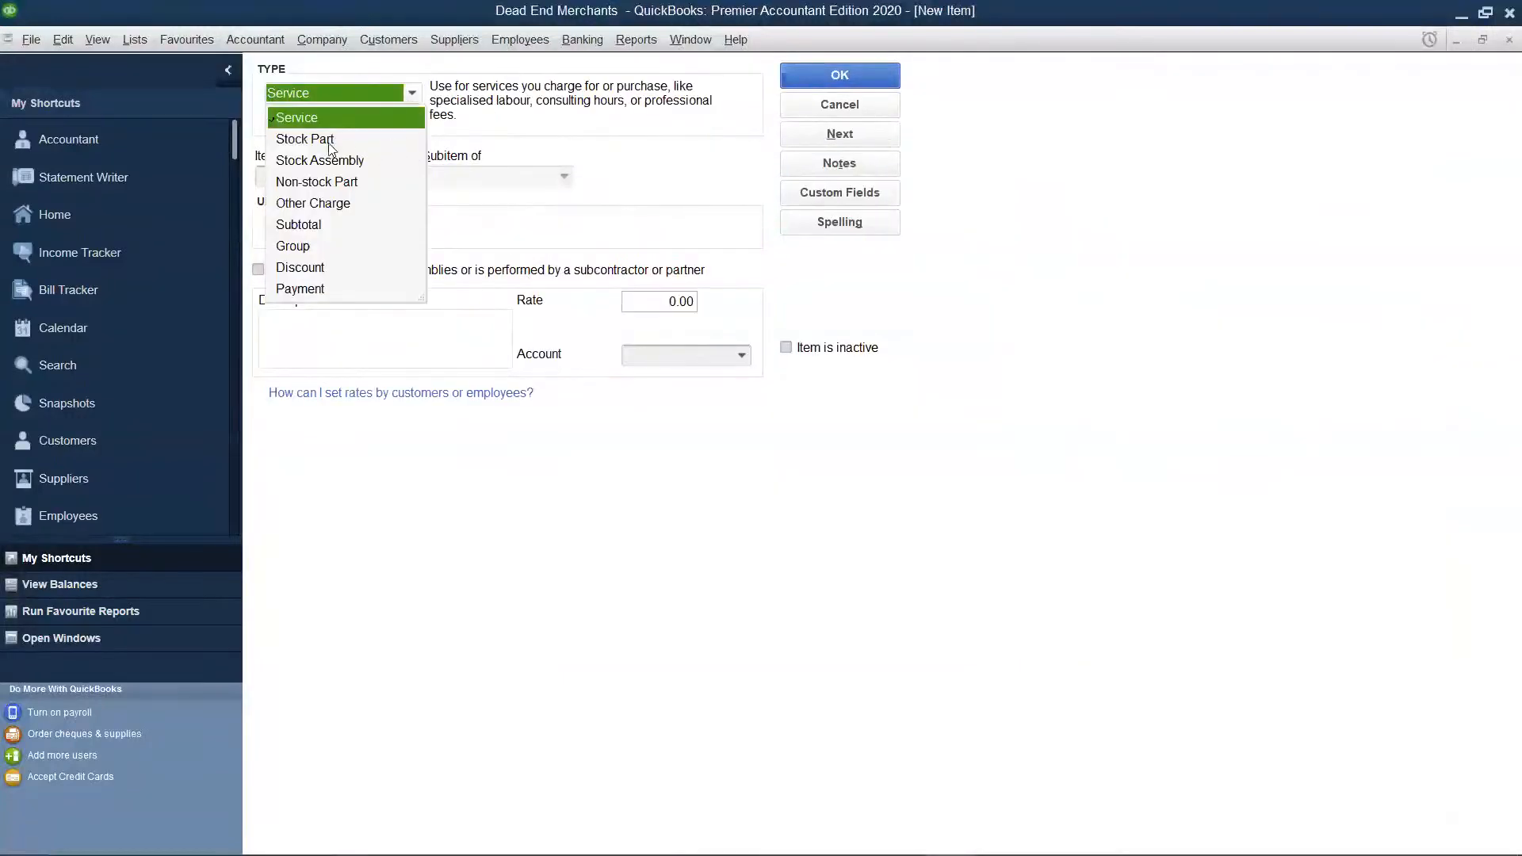
left_click(328, 142)
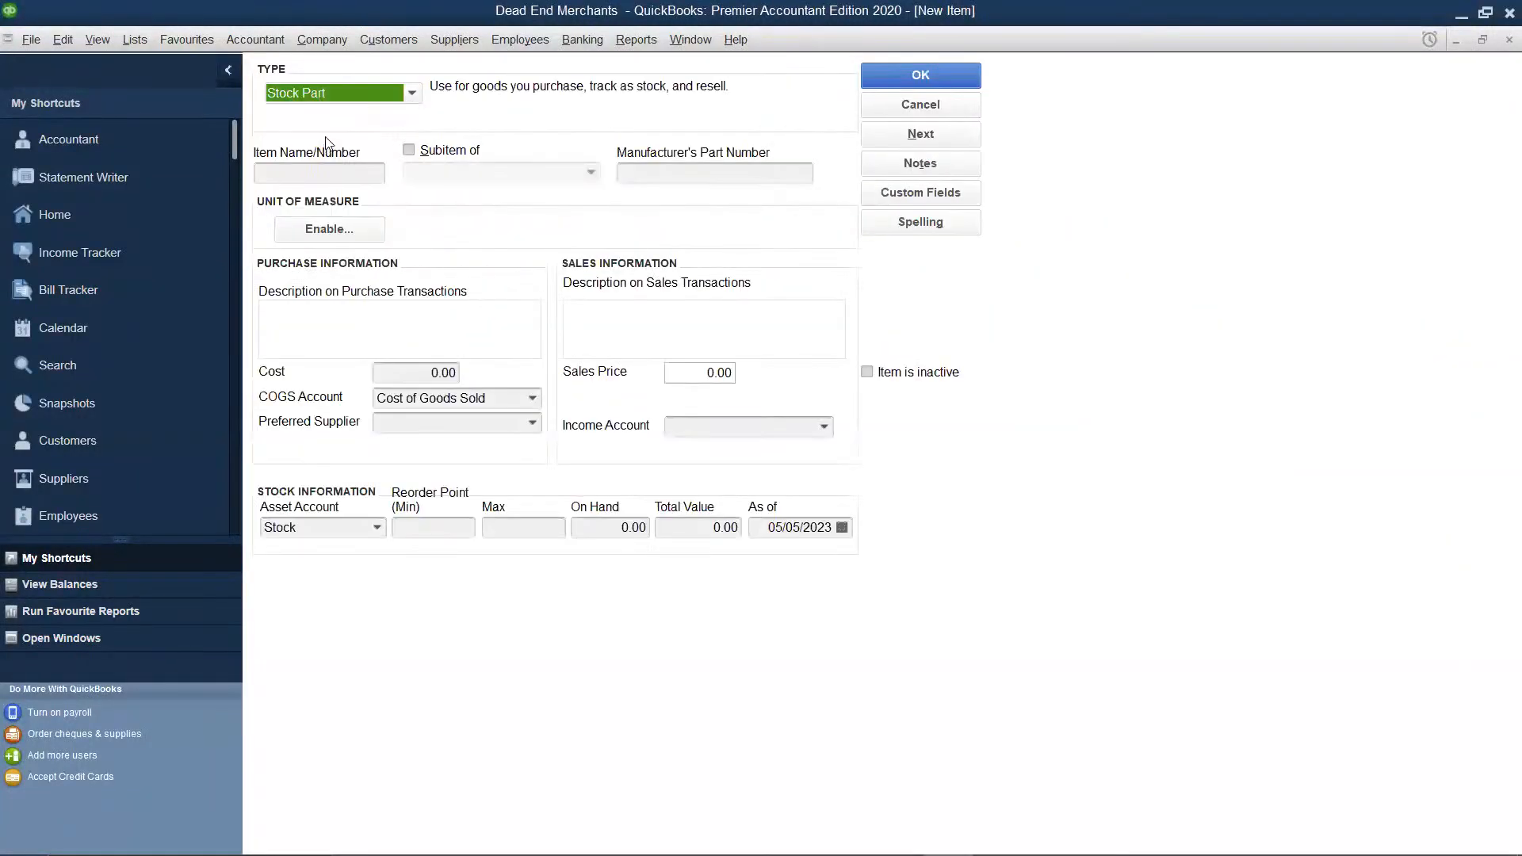
left_click(335, 173)
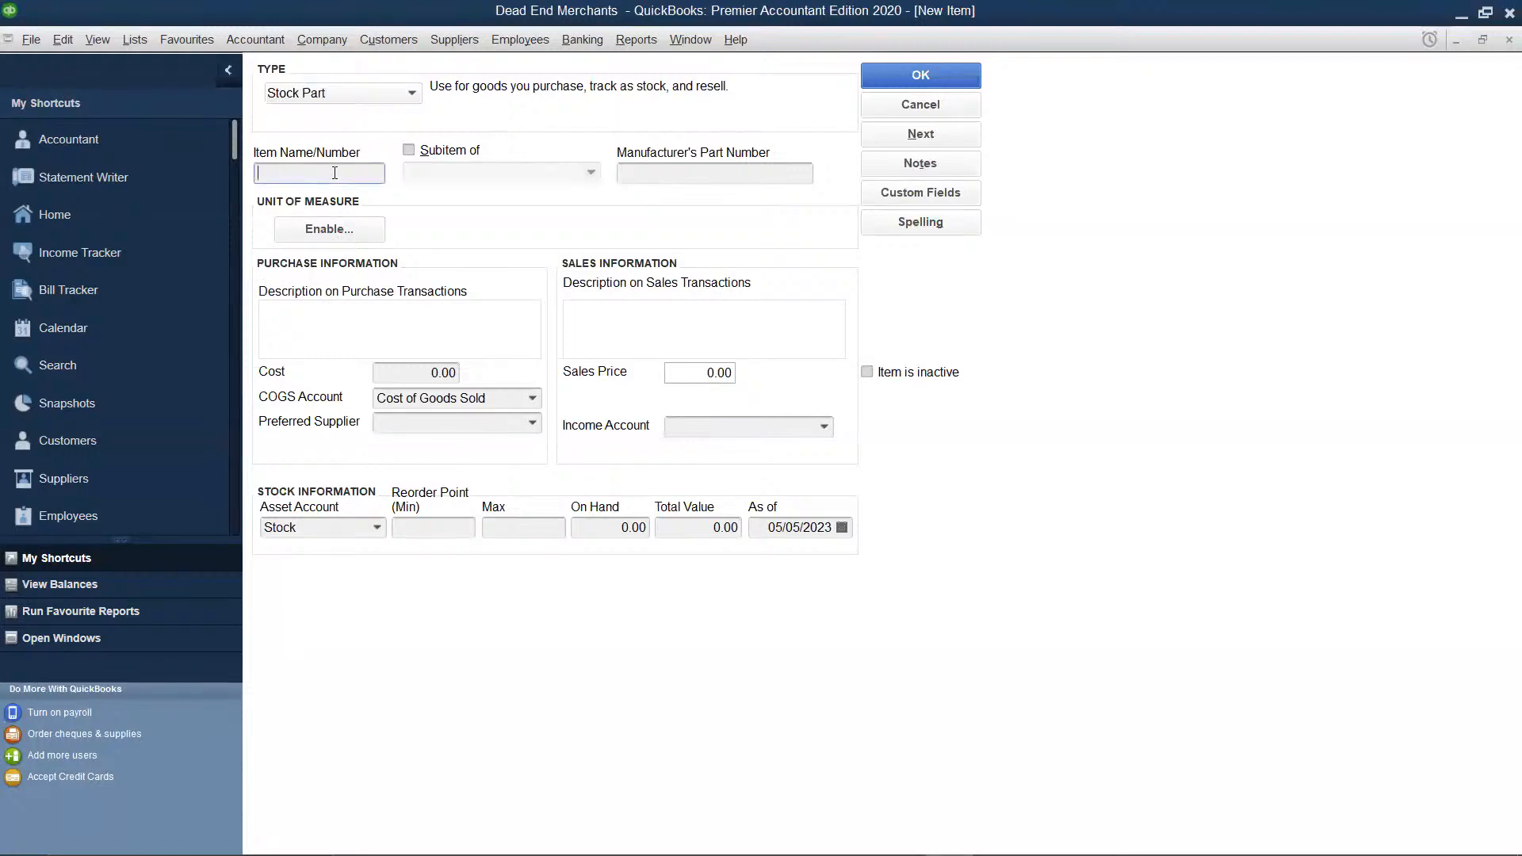
type("Czars Vodka")
Set the cost of Czars Vodka to 300 and its sales price to 500.
left_click(451, 373)
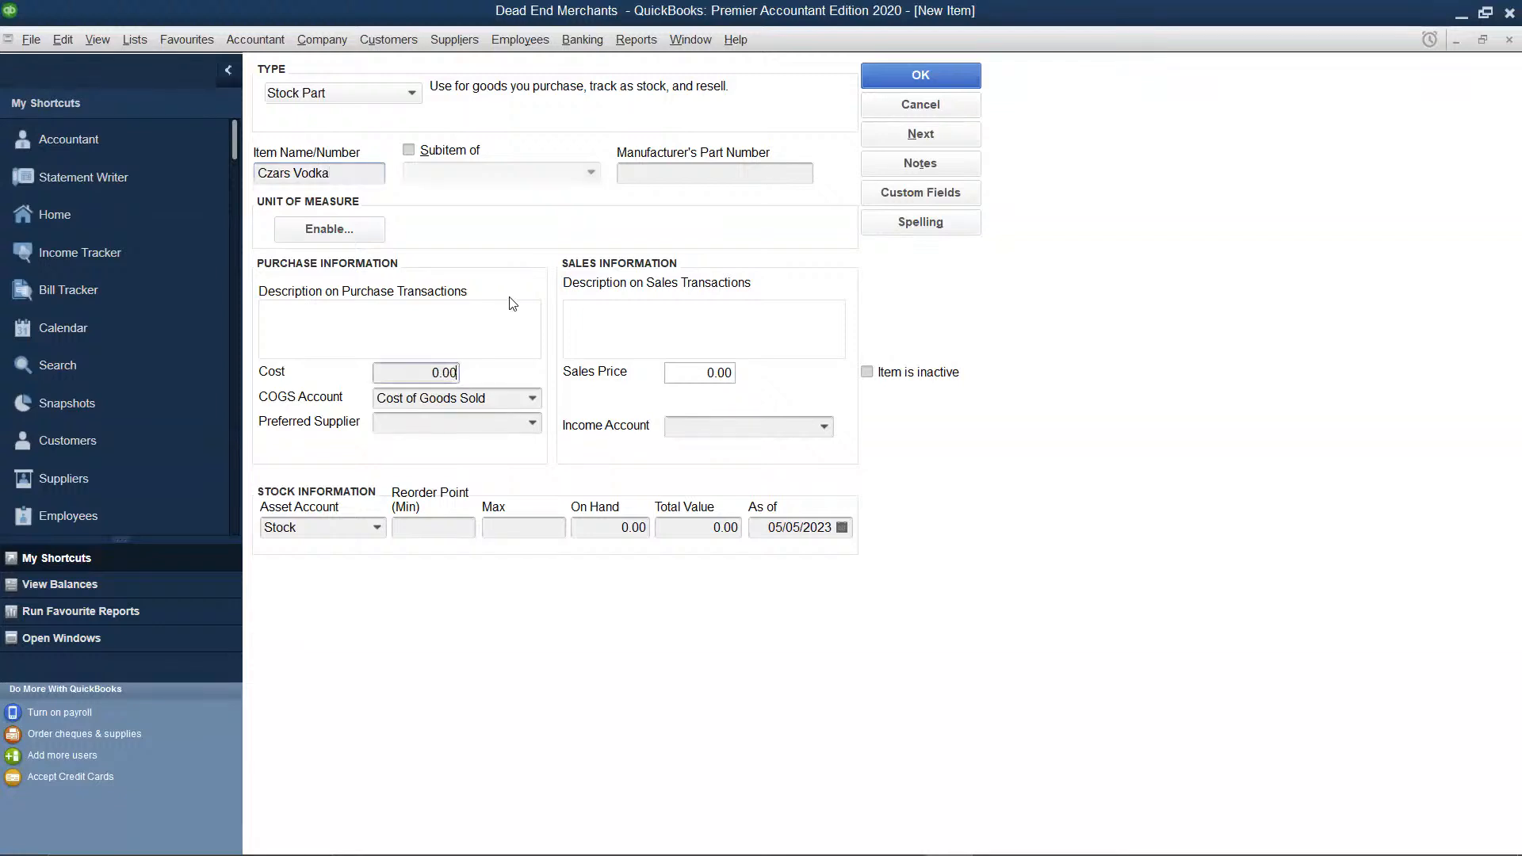
key("BackSpace")
key("BackSpace")
key("BackSpace")
type("300")
left_click(728, 373)
key("BackSpace")
key("BackSpace")
key("BackSpace")
key("BackSpace")
type("500")
Assign Sales as the income account of the Czars Vodka item.
left_click(765, 432)
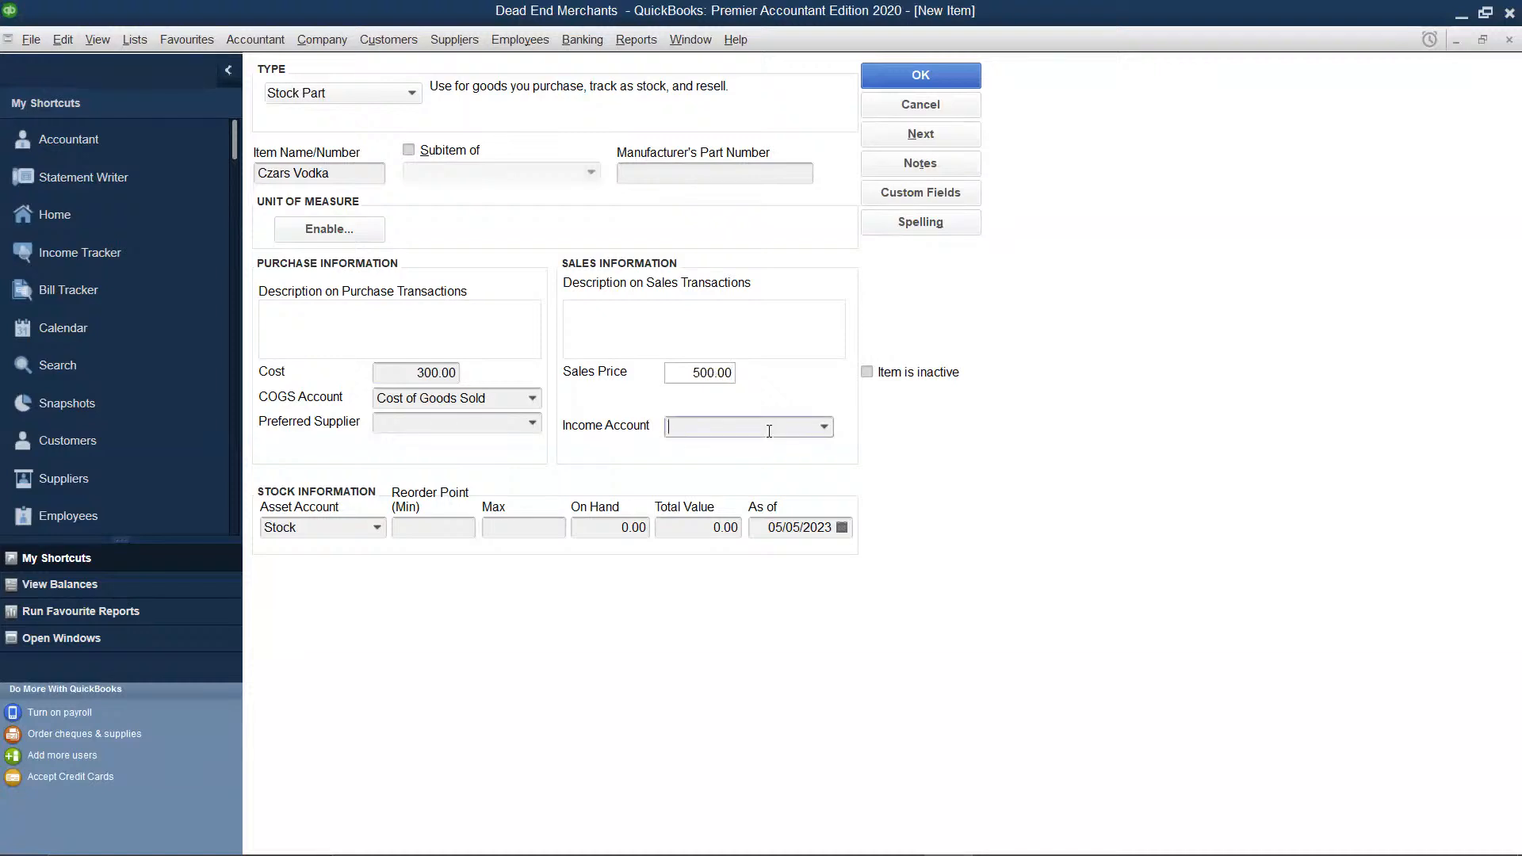
left_click(824, 427)
left_click(776, 446)
Add Swiss Co as a new preferred supplier, with company name Swiss Co and the billing address copied to the shipping address.
left_click(532, 423)
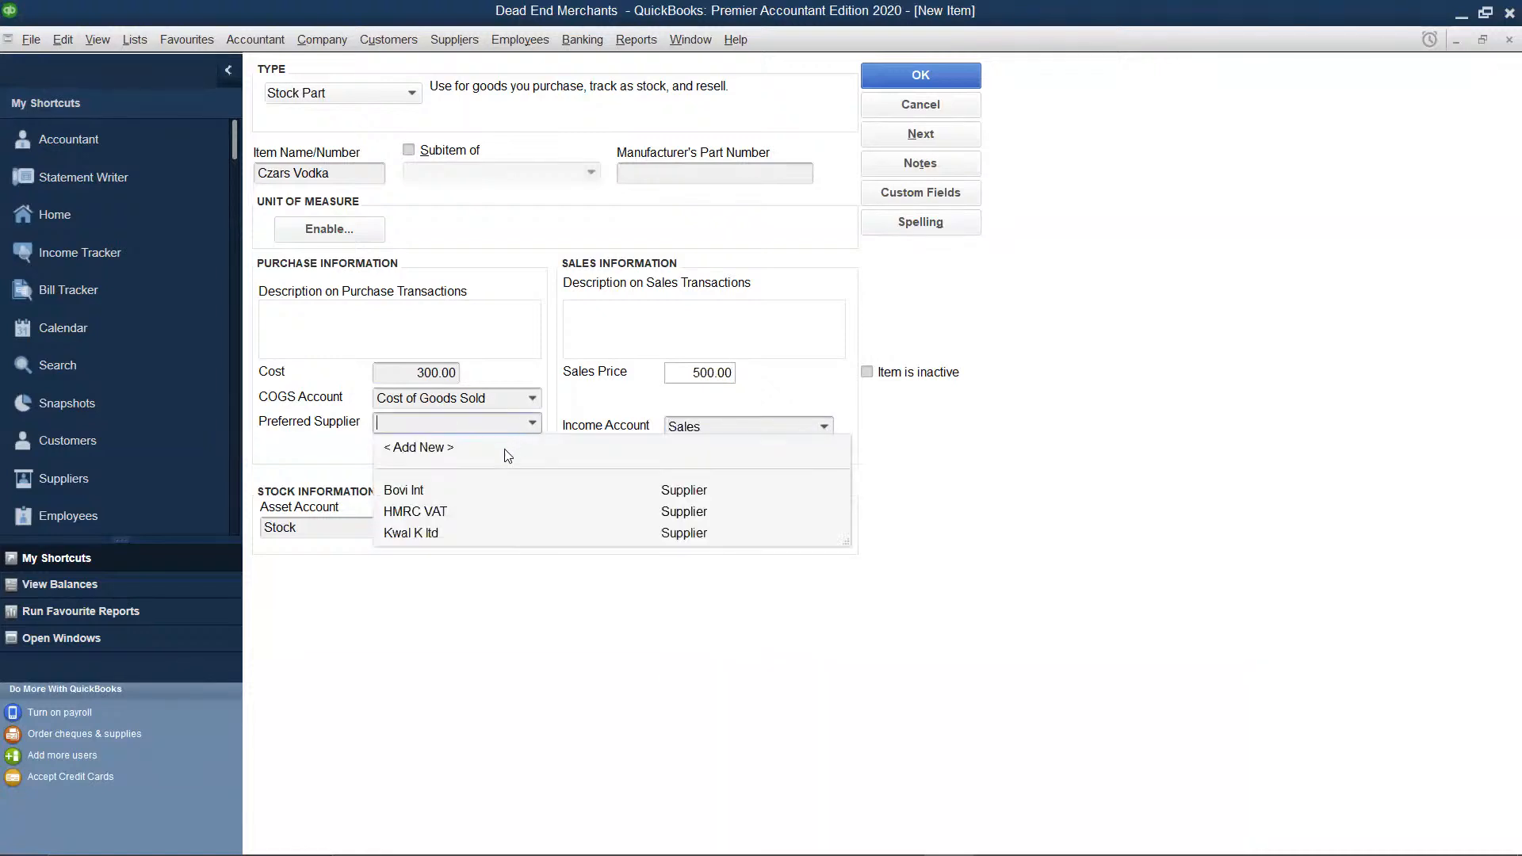
left_click(432, 449)
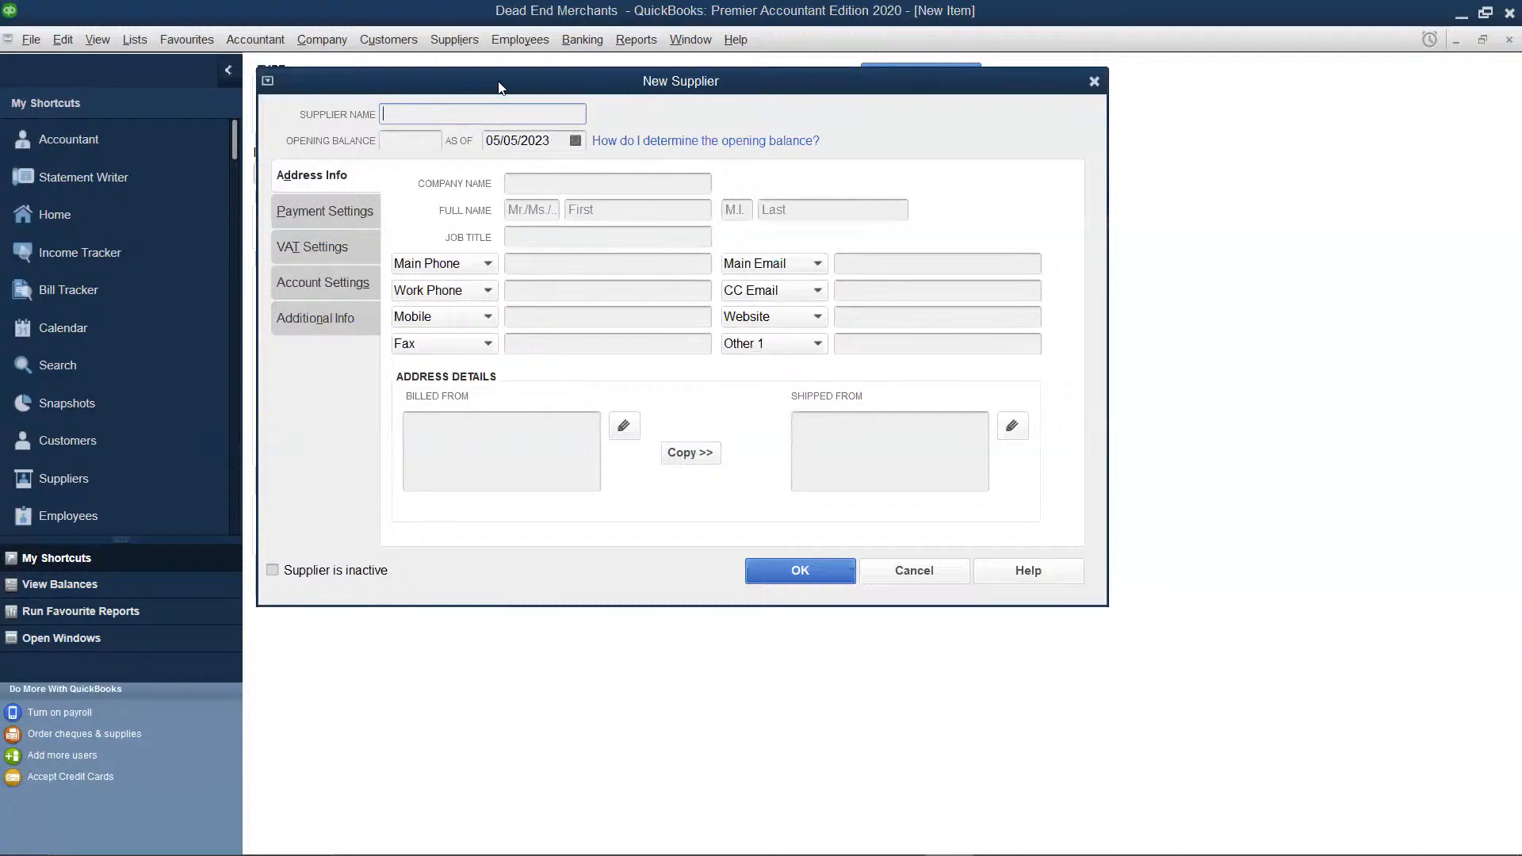
type("Swiss Co")
left_click(564, 183)
type("Sw")
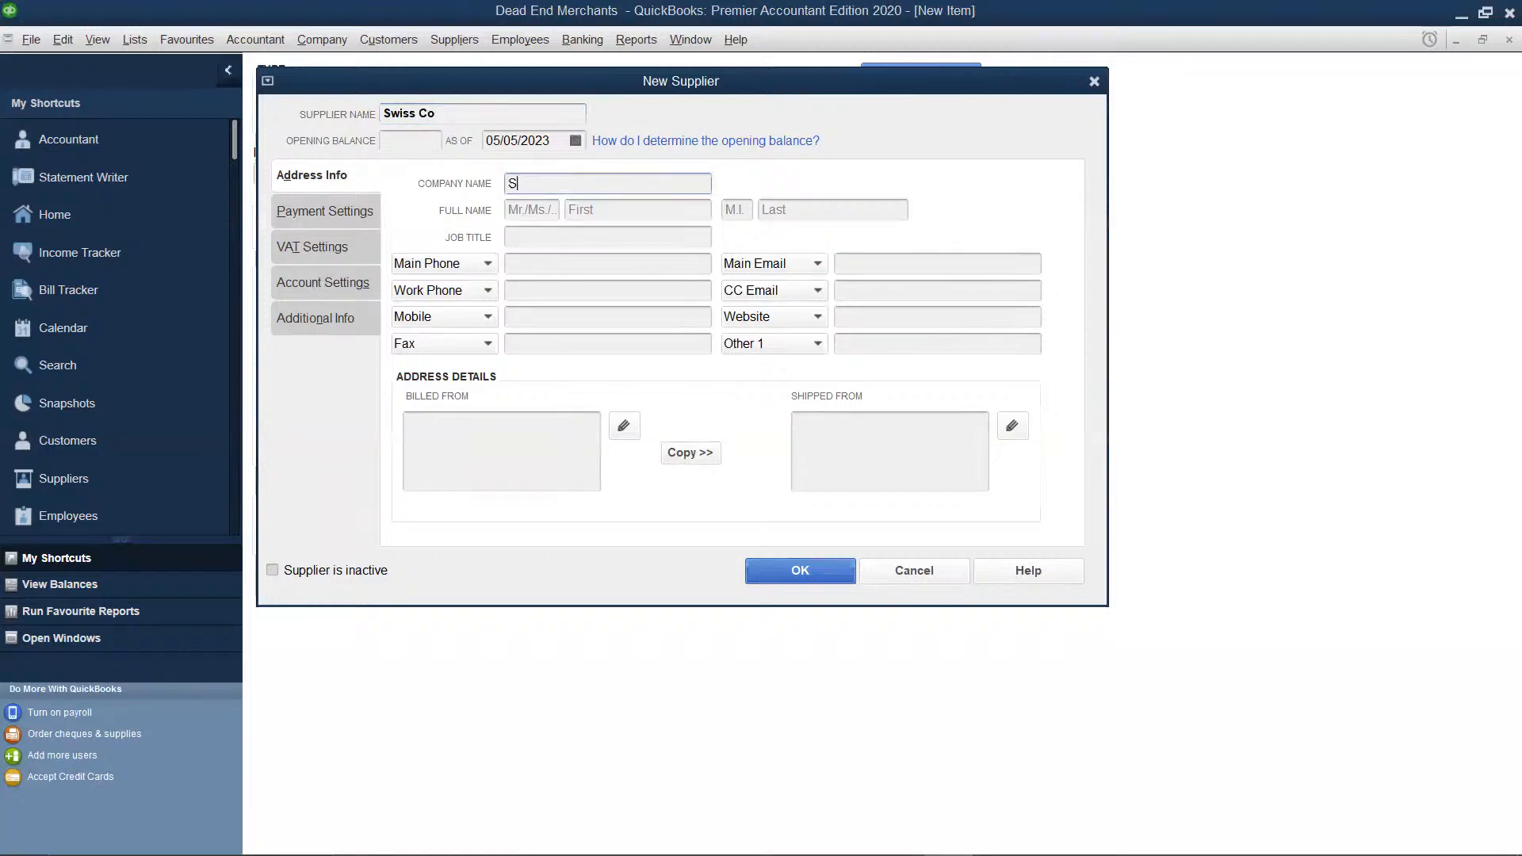
type("iss Co")
left_click(697, 451)
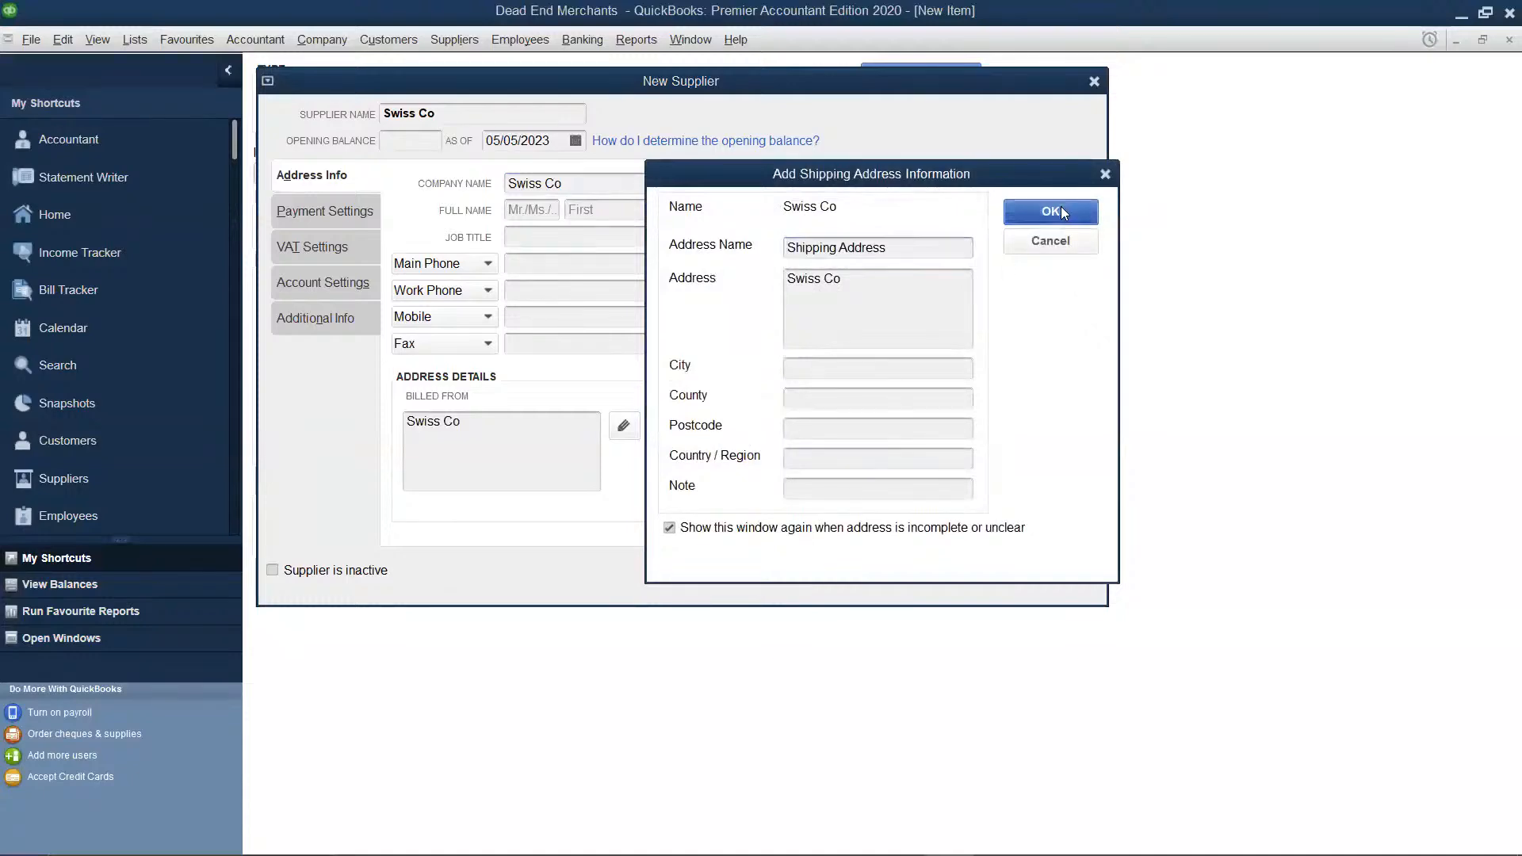
left_click(1060, 211)
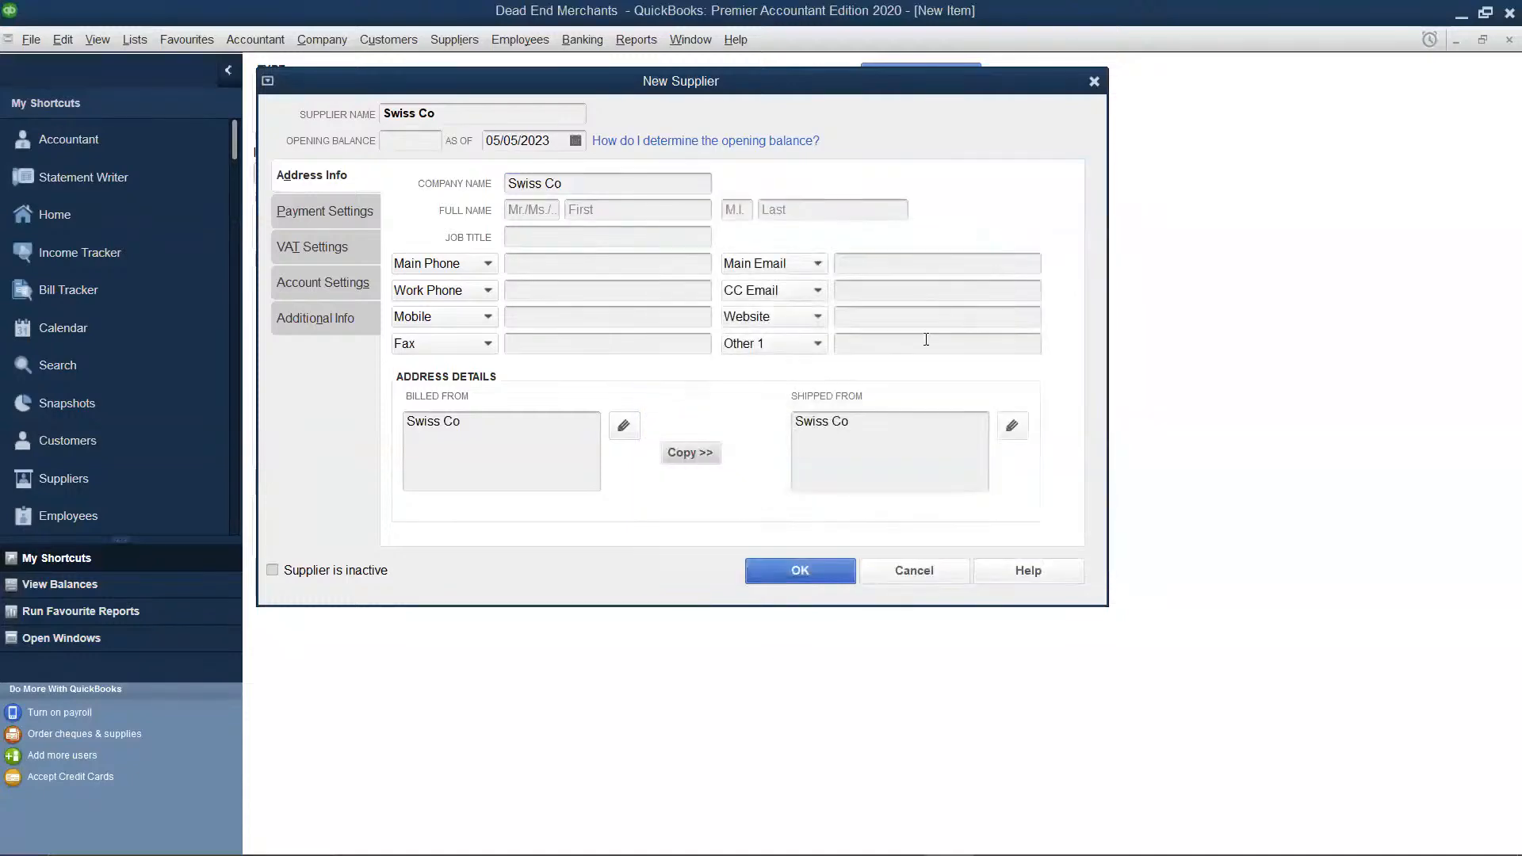
left_click(761, 574)
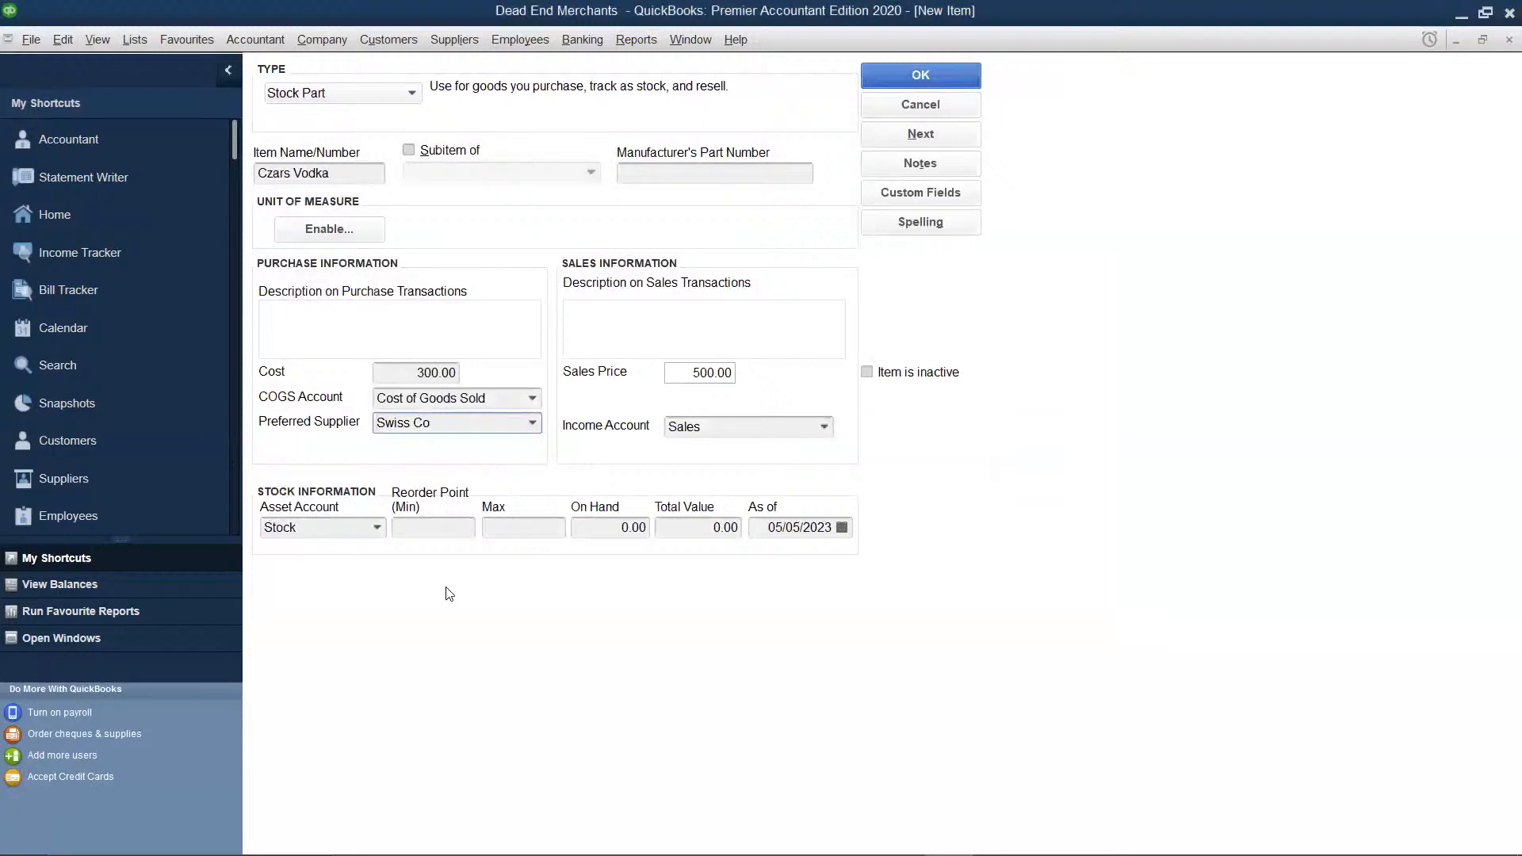
Set the on-hand quantity of Czars Vodka to 150 and save the item.
left_click(644, 528)
key("BackSpace")
key("BackSpace")
key("BackSpace")
key("BackSpace")
type("150")
left_click(700, 527)
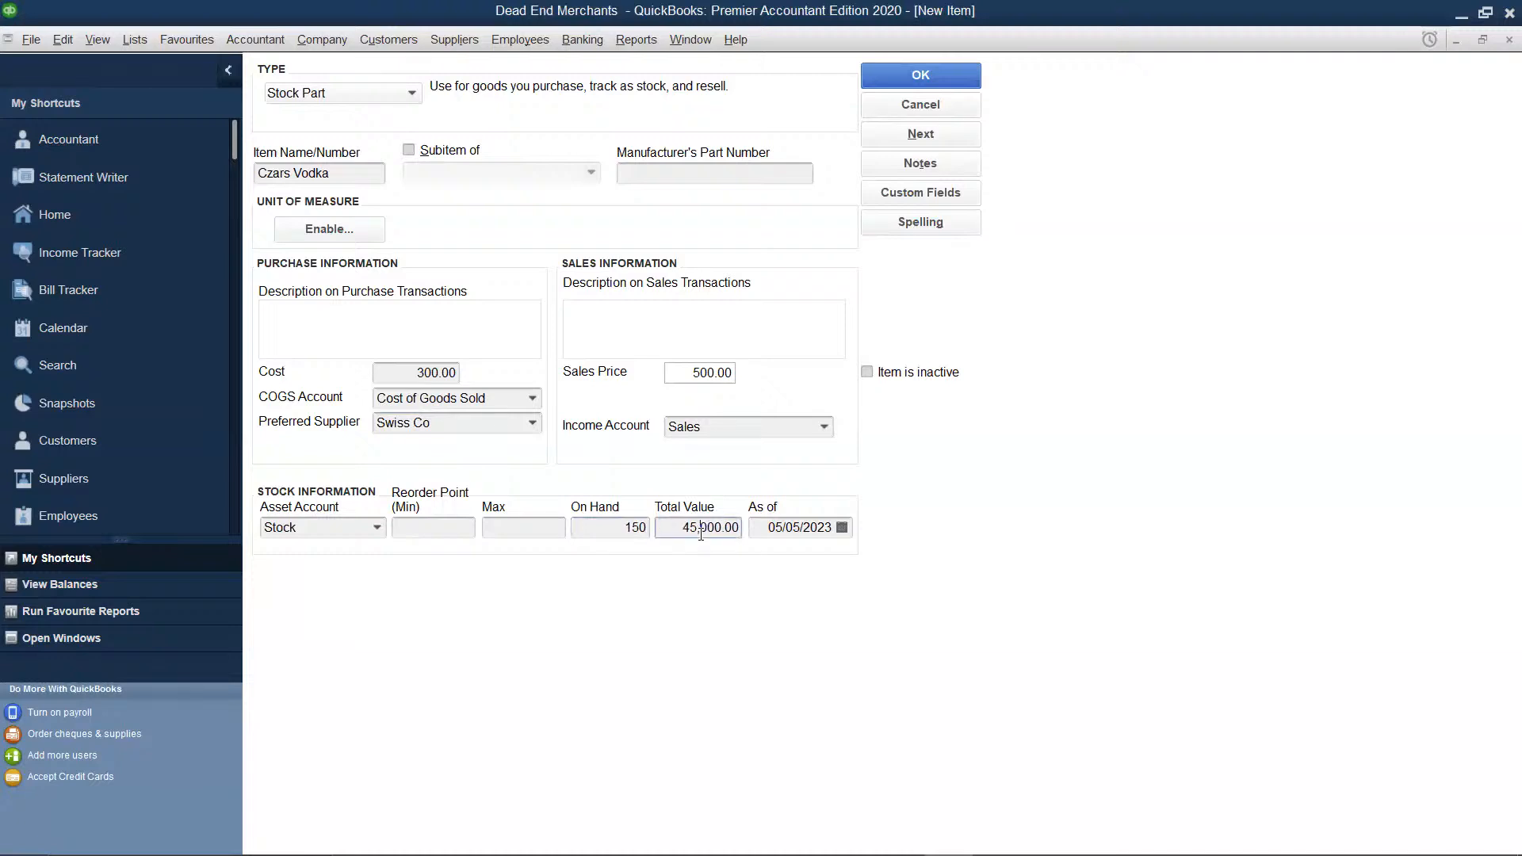
left_click(928, 79)
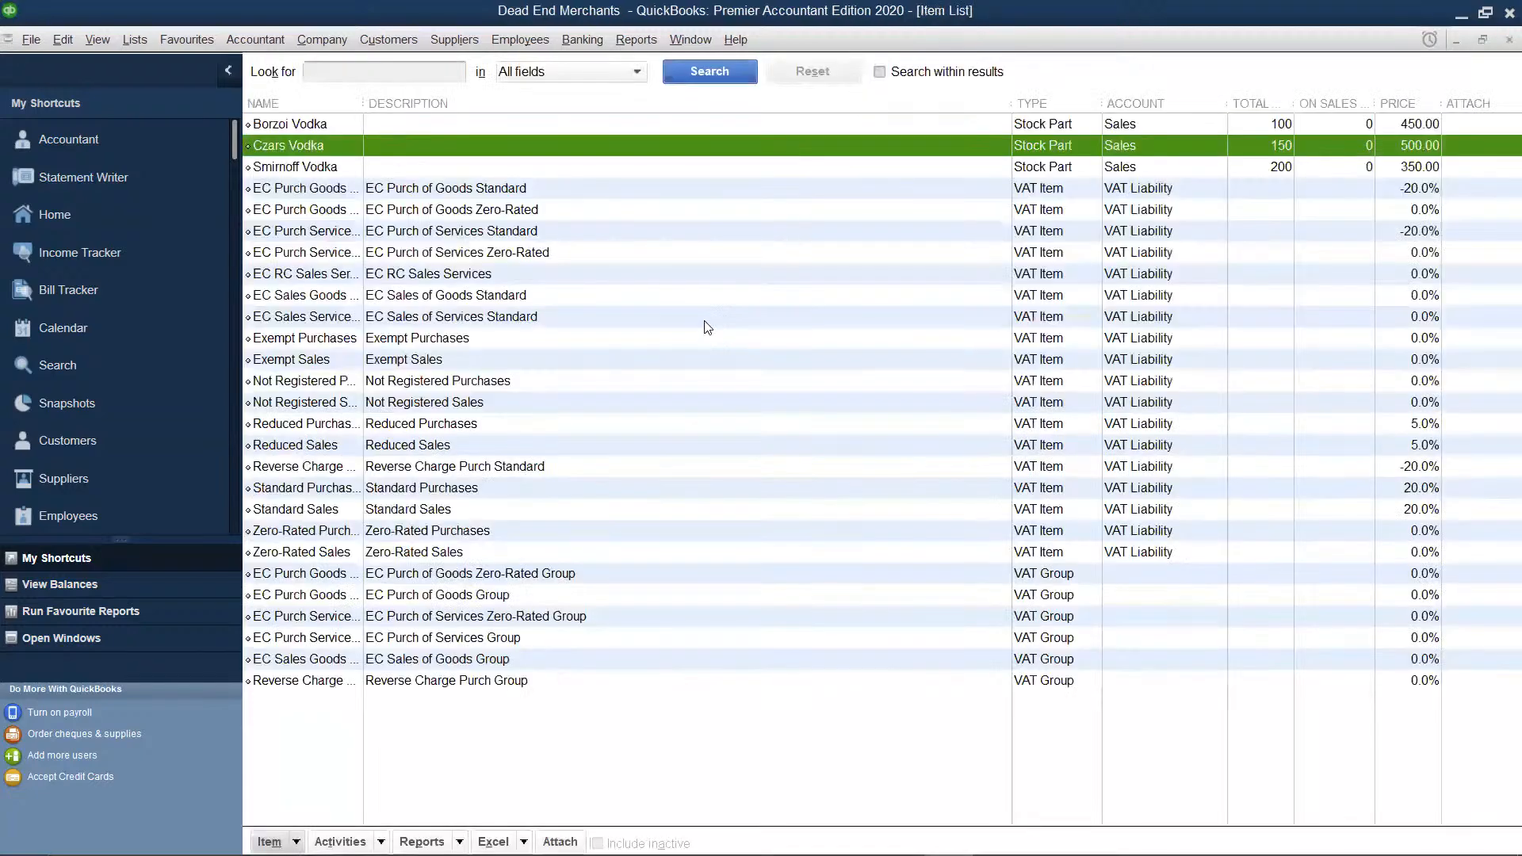
Start another new item in the item list with Stock Part as its type.
right_click(705, 323)
left_click(746, 373)
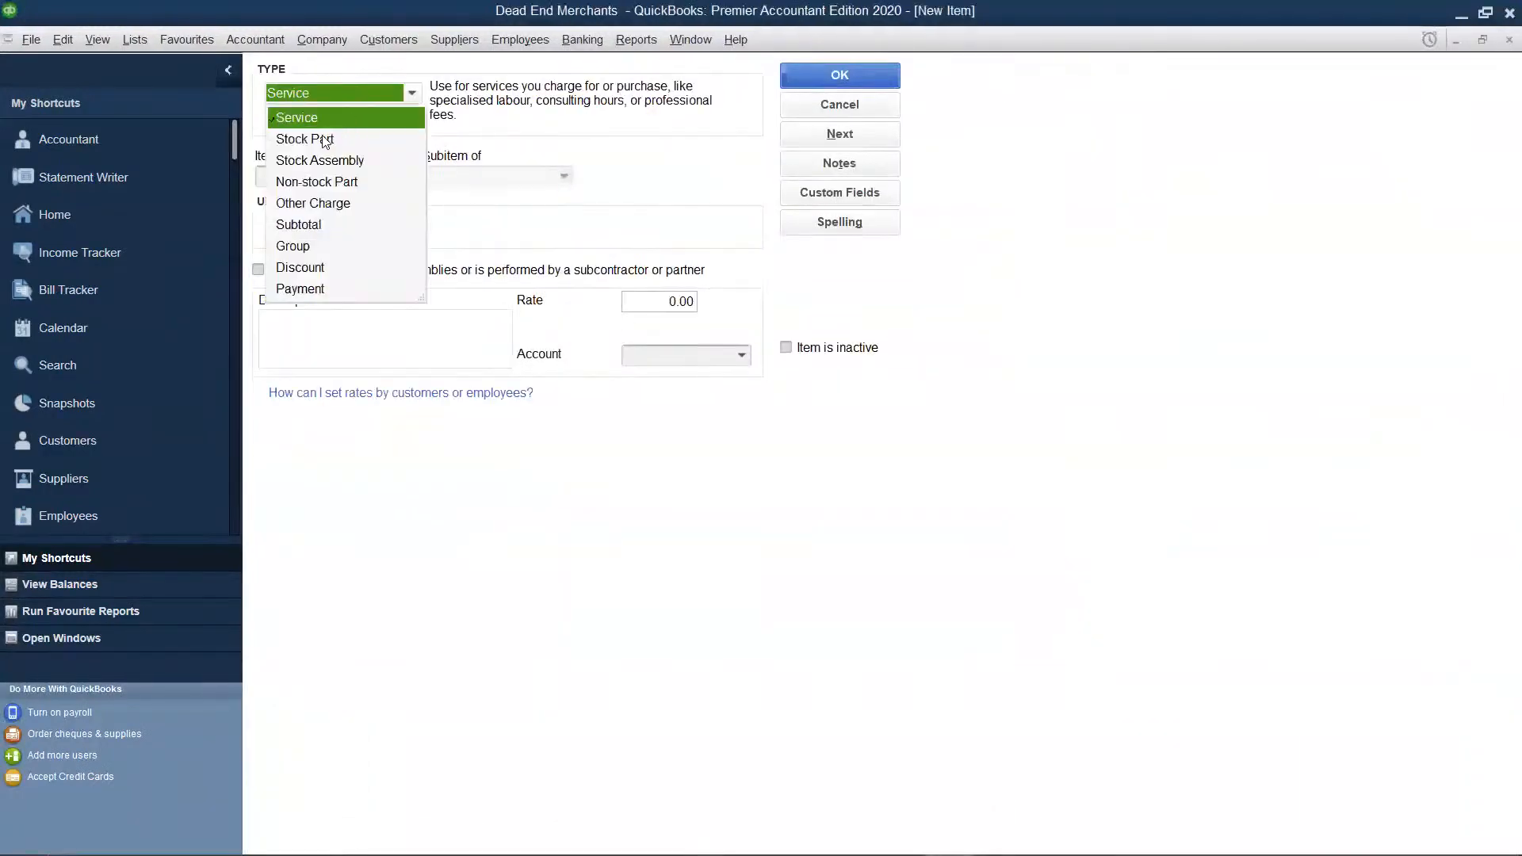
left_click(325, 140)
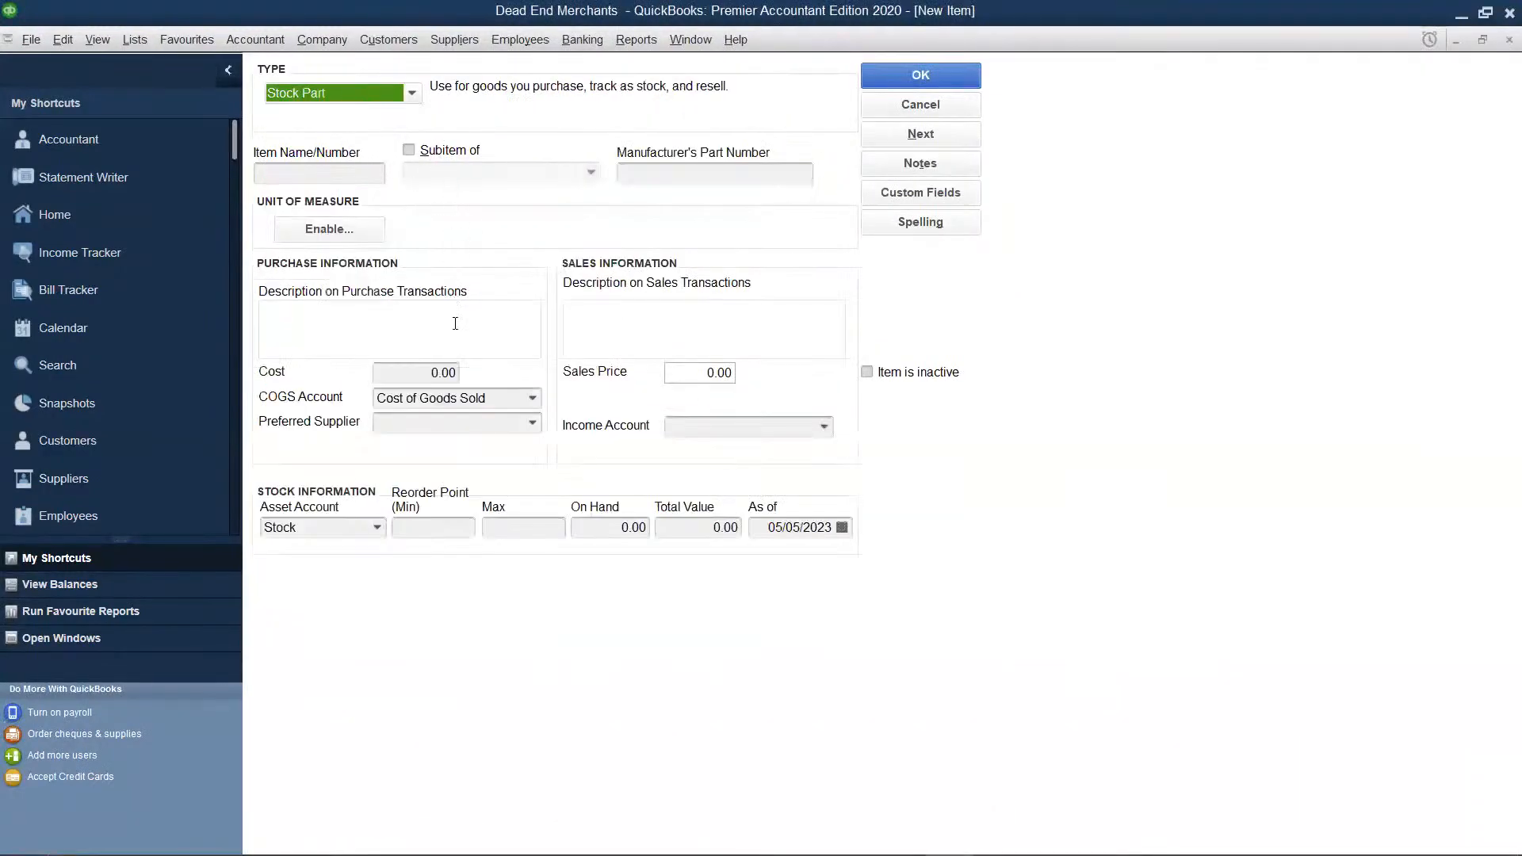
left_click(457, 372)
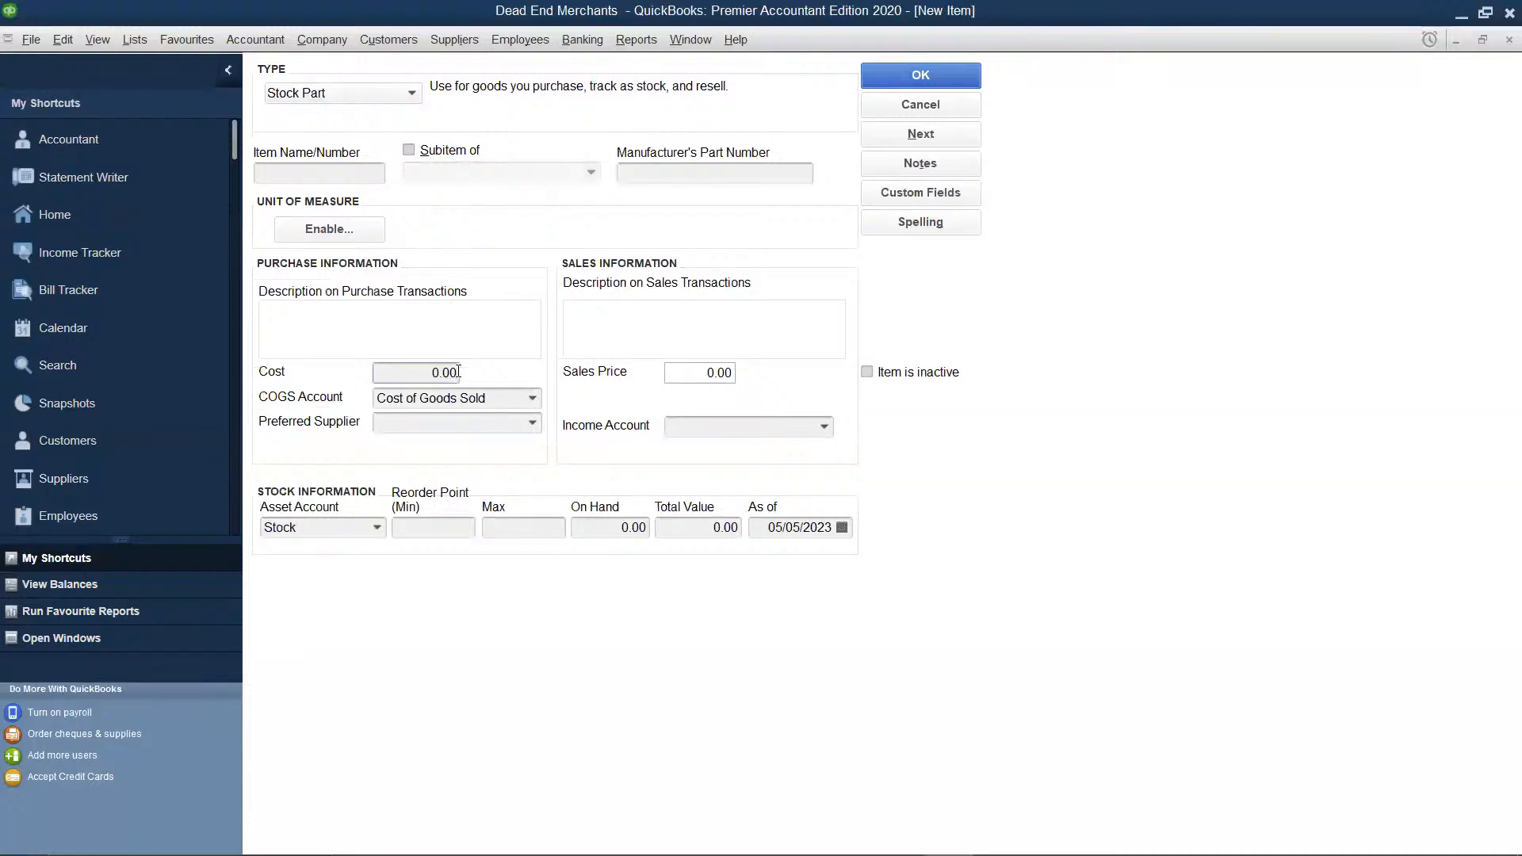
key("BackSpace")
key("BackSpace")
key("BackSpace")
type("K")
type("V V")
type("odk")
type("a")
key("BackSpace")
key("BackSpace")
key("BackSpace")
key("BackSpace")
key("BackSpace")
key("BackSpace")
key("BackSpace")
key("BackSpace")
Name the new stock part item KWV Vodka.
left_click(318, 171)
type("KWV ")
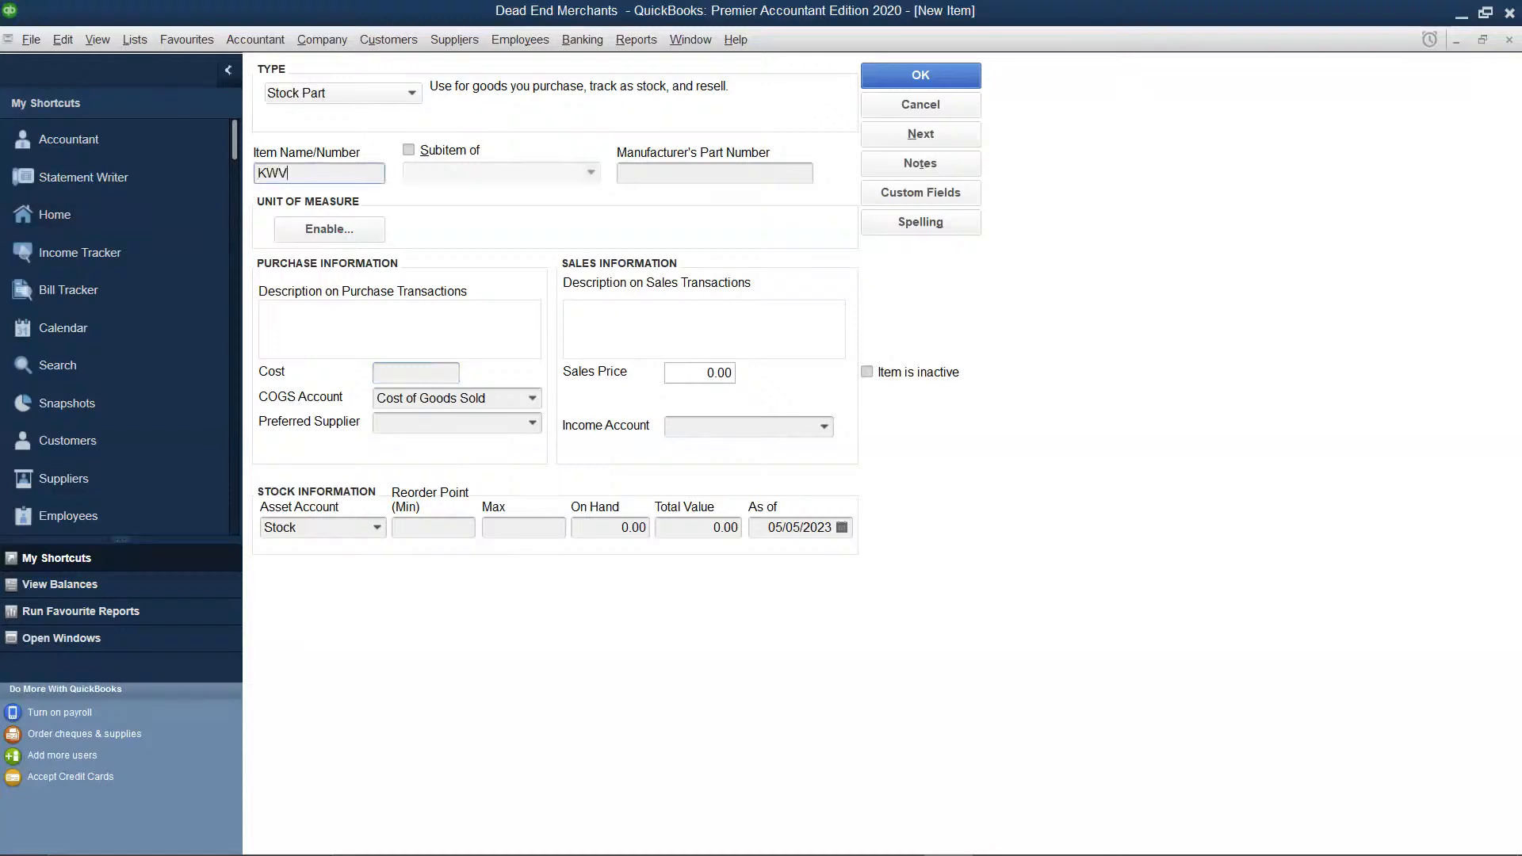
type("Vodka")
Set the cost of KWV Vodka to 150 and its sales price to 250.
left_click(401, 372)
type("150")
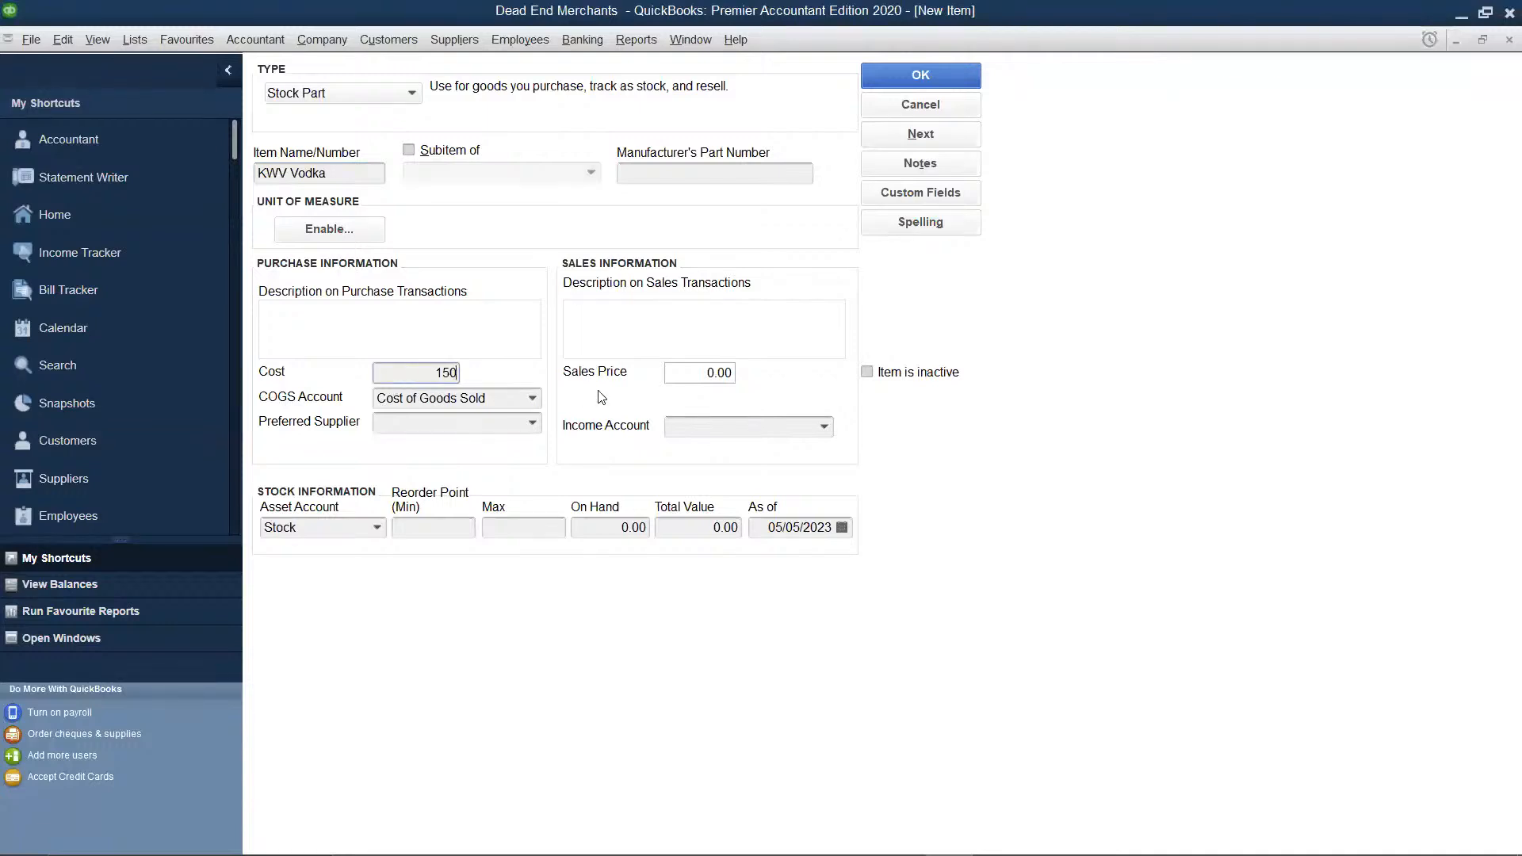
left_click(729, 374)
key("BackSpace")
key("BackSpace")
key("BackSpace")
key("BackSpace")
type("250")
Assign Sales as the income account of the KWV Vodka item.
left_click(714, 435)
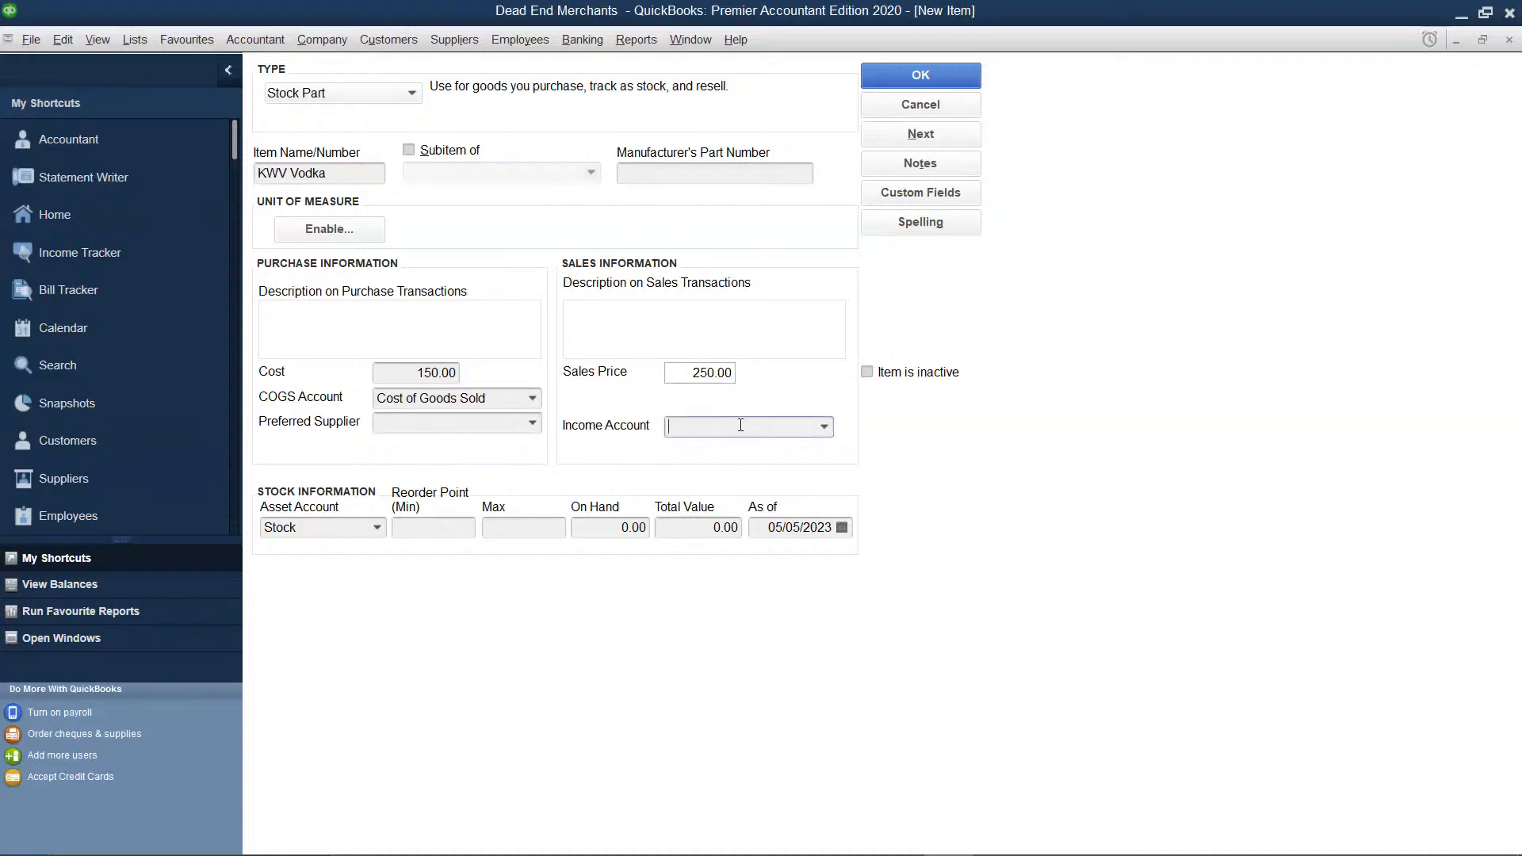
left_click(825, 426)
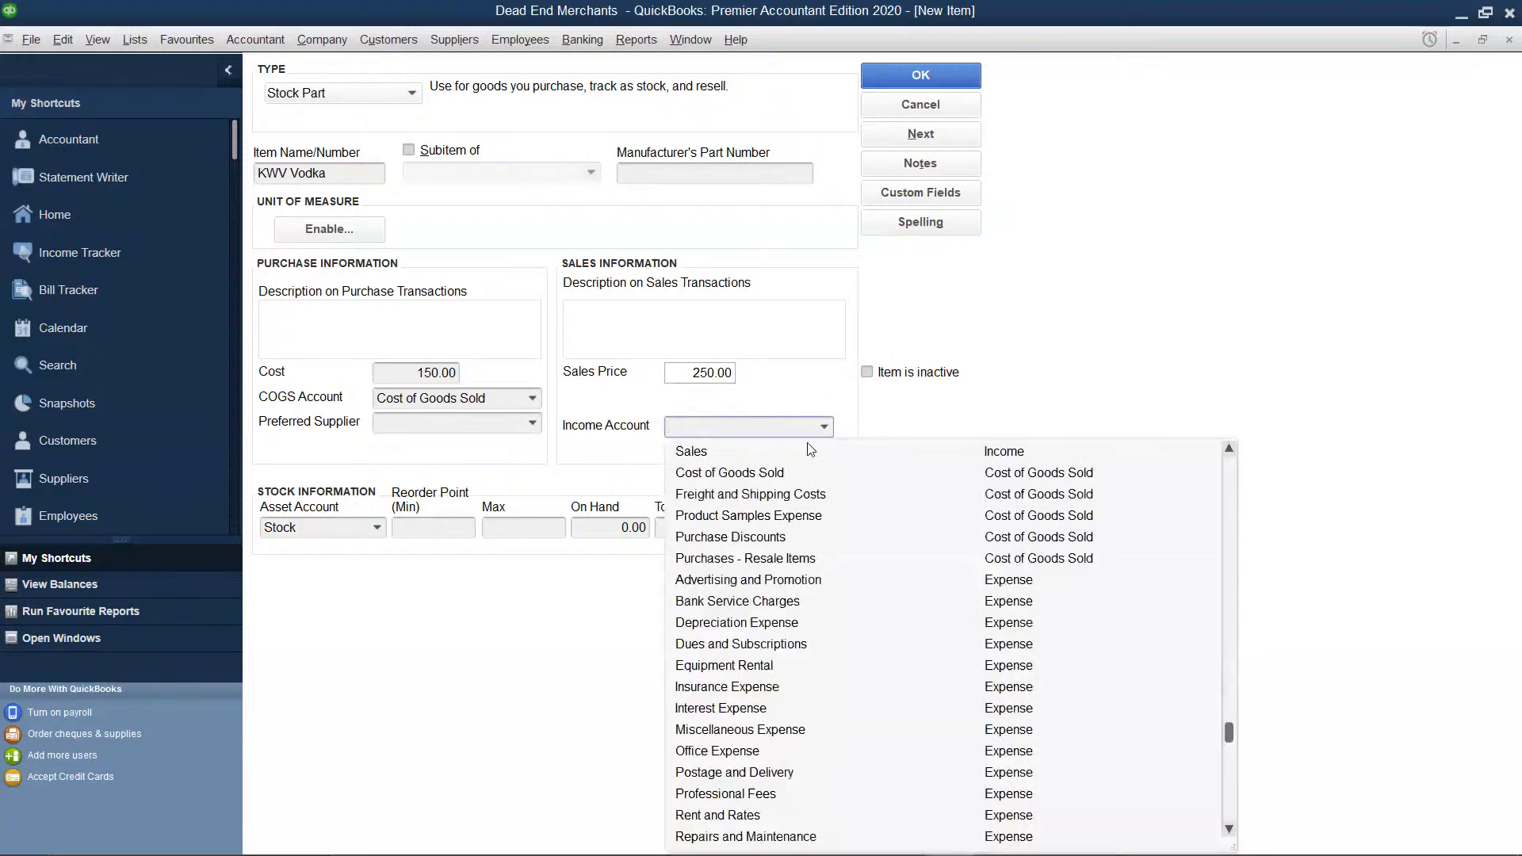
left_click(783, 455)
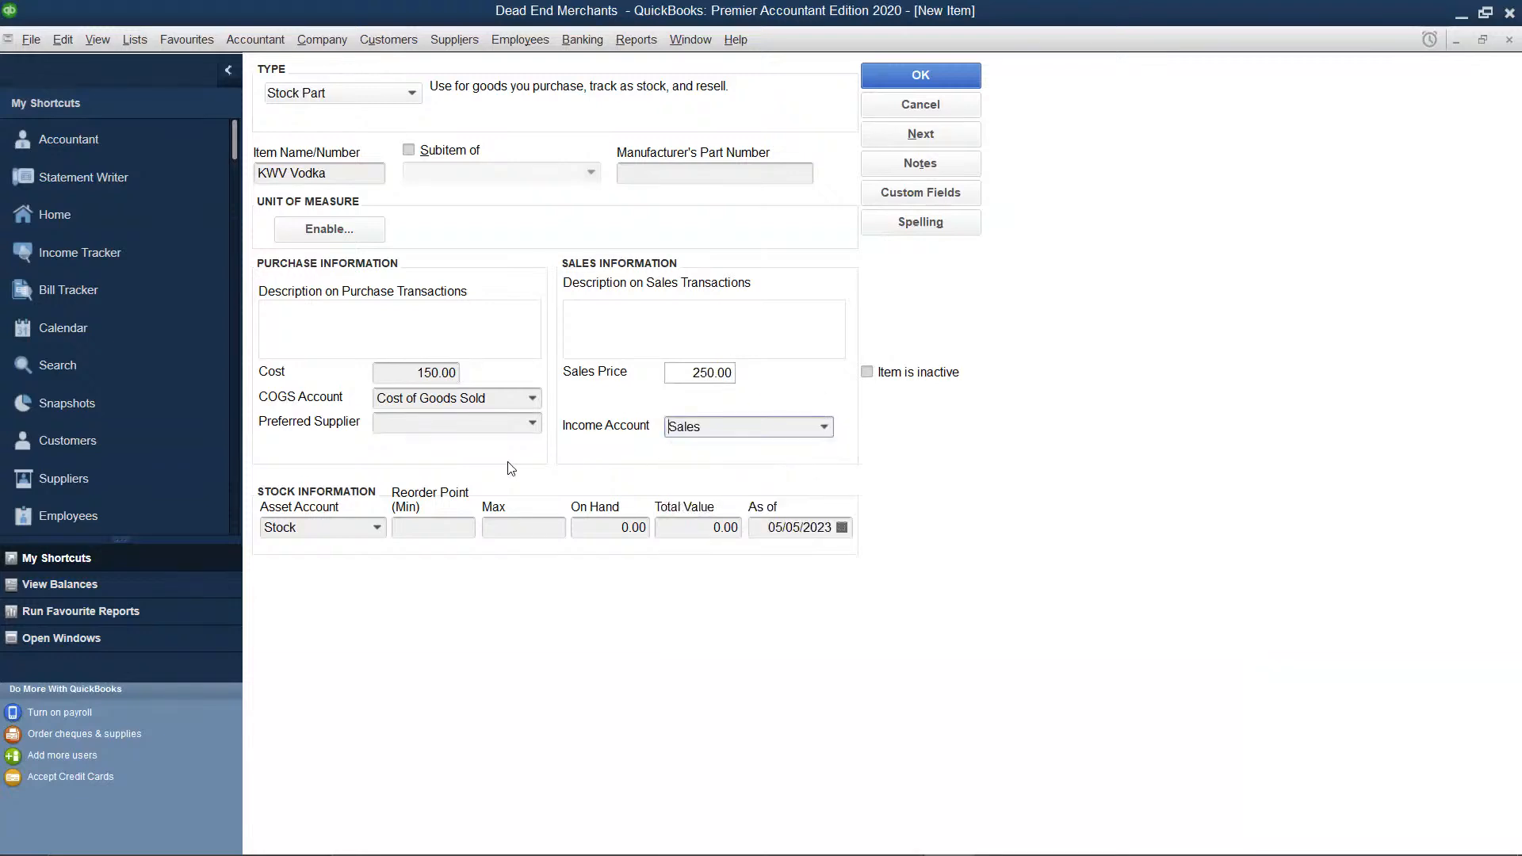
Add Southern Traders as a new preferred supplier, with company name Southern Traders and the billing address copied to the shipping address.
left_click(532, 423)
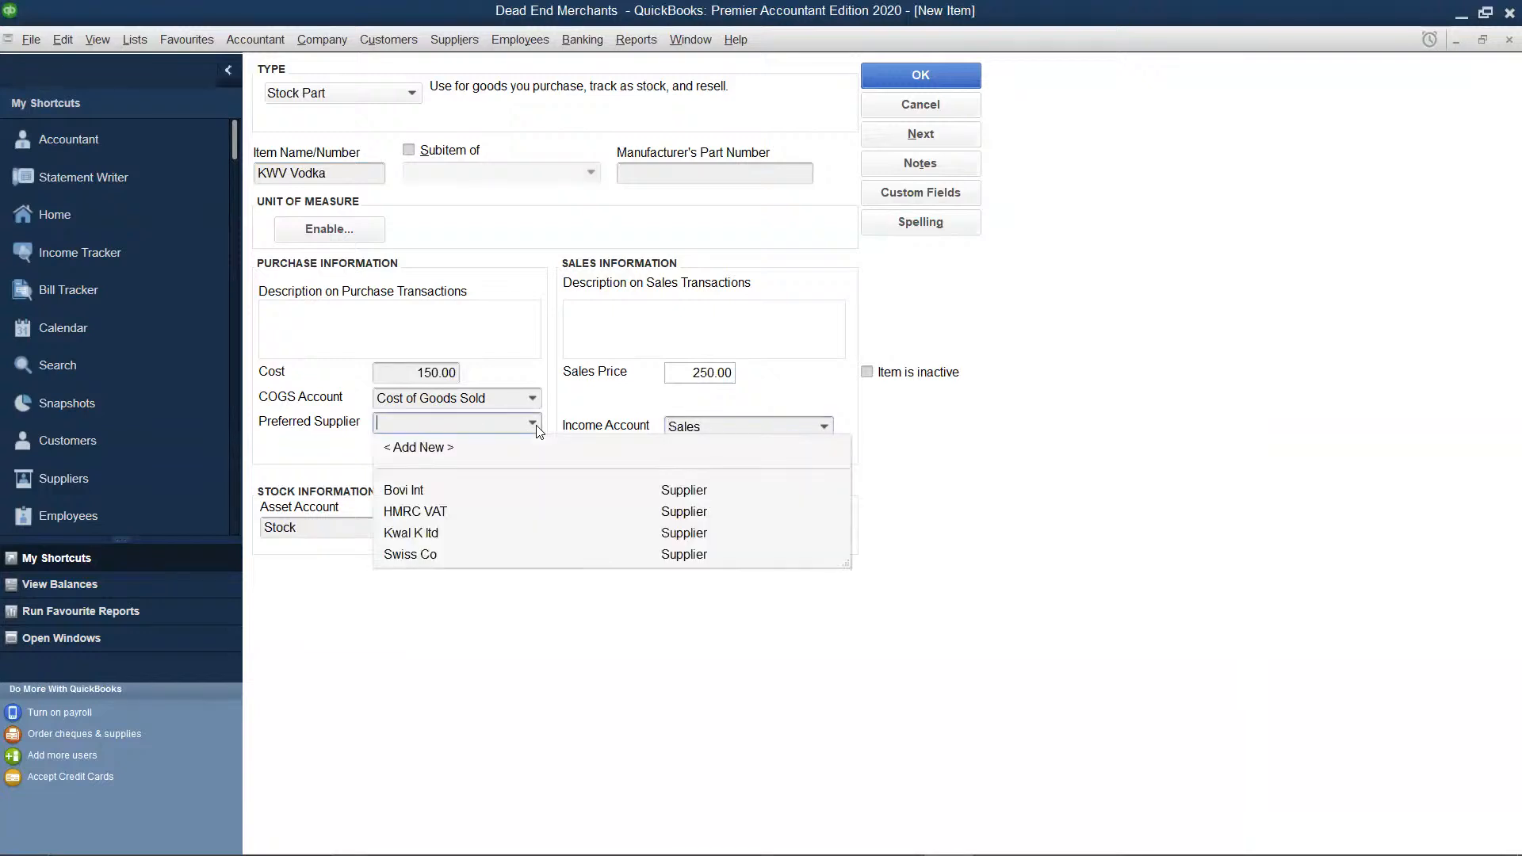
left_click(413, 448)
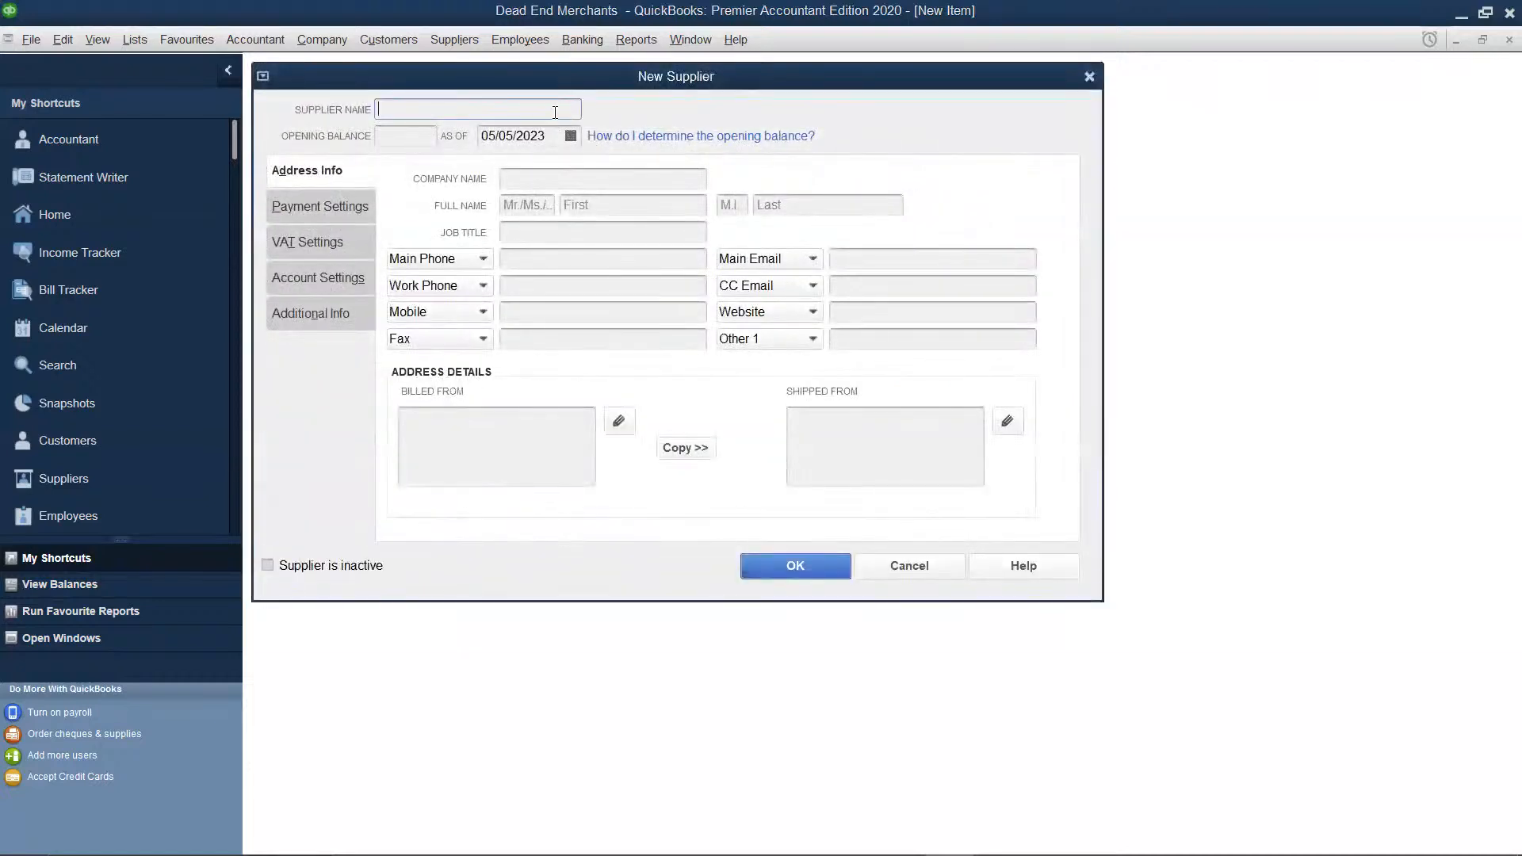
type("Southern Traders")
left_click(568, 184)
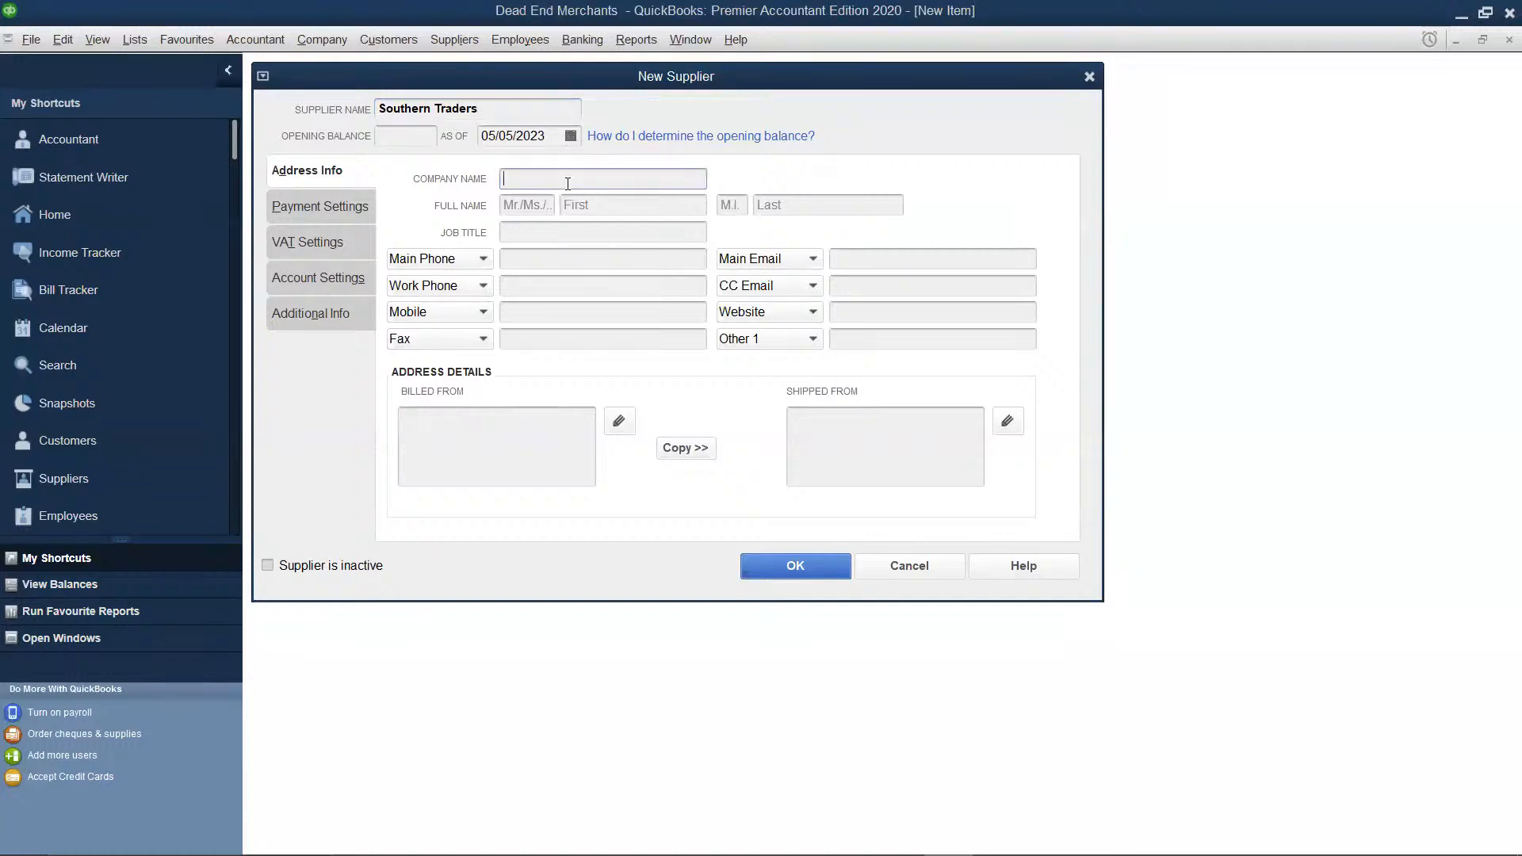
type("Southern Traders")
left_click(693, 451)
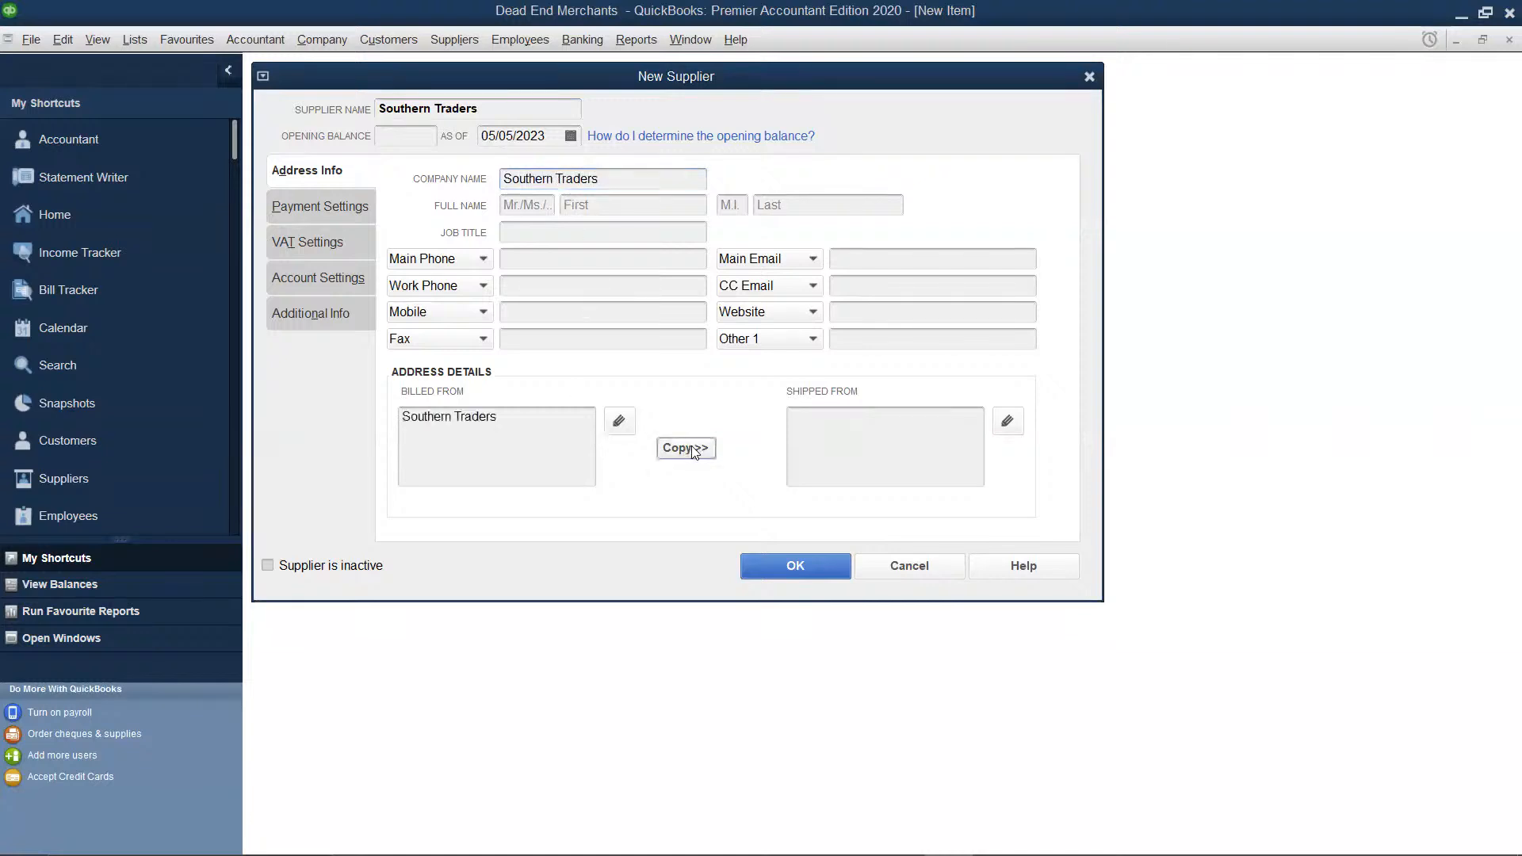
left_click(1025, 214)
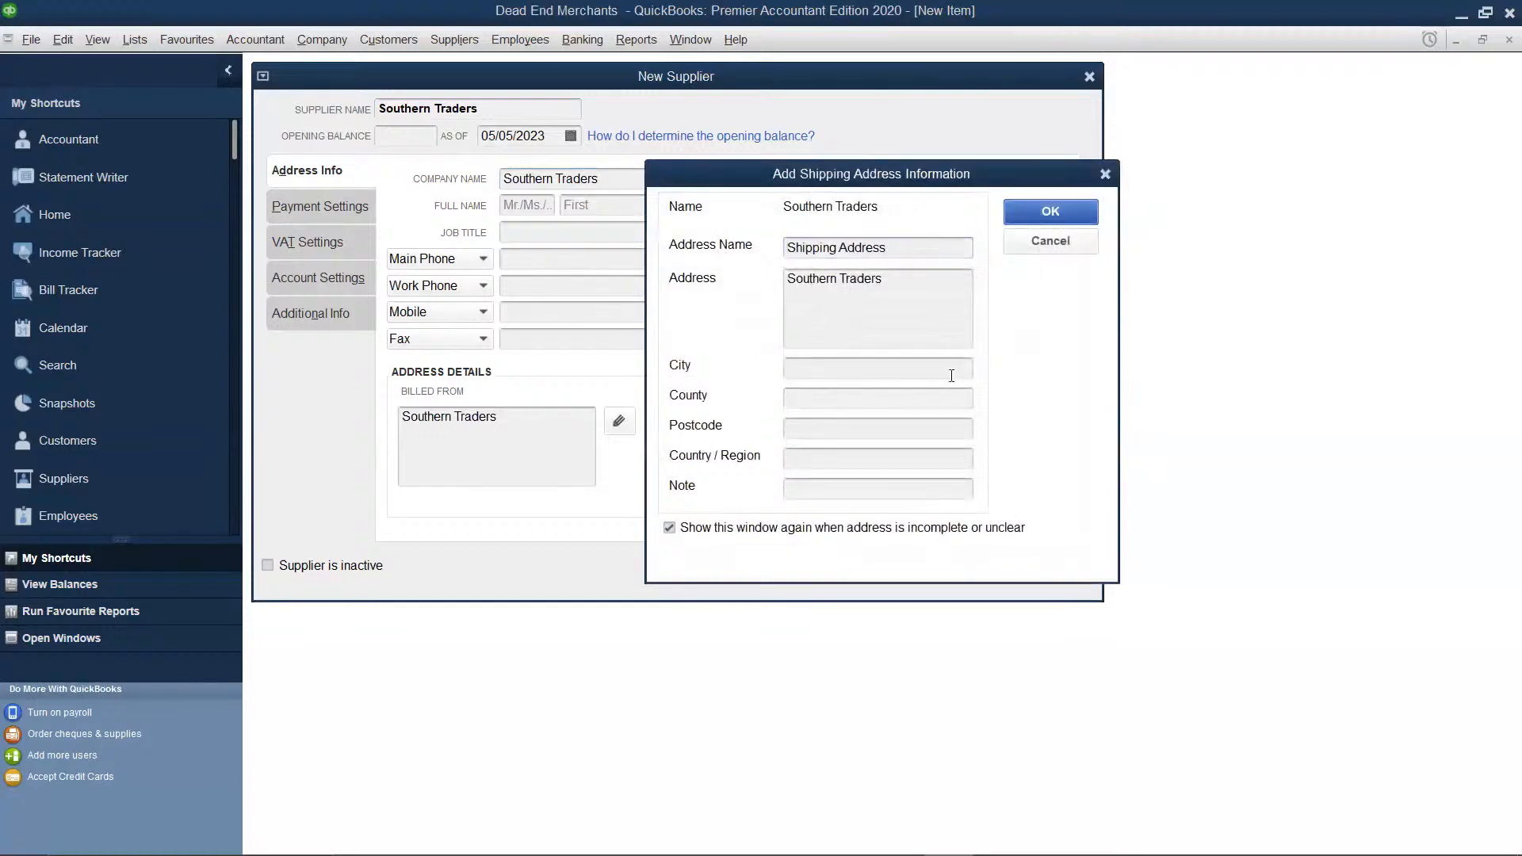
left_click(796, 567)
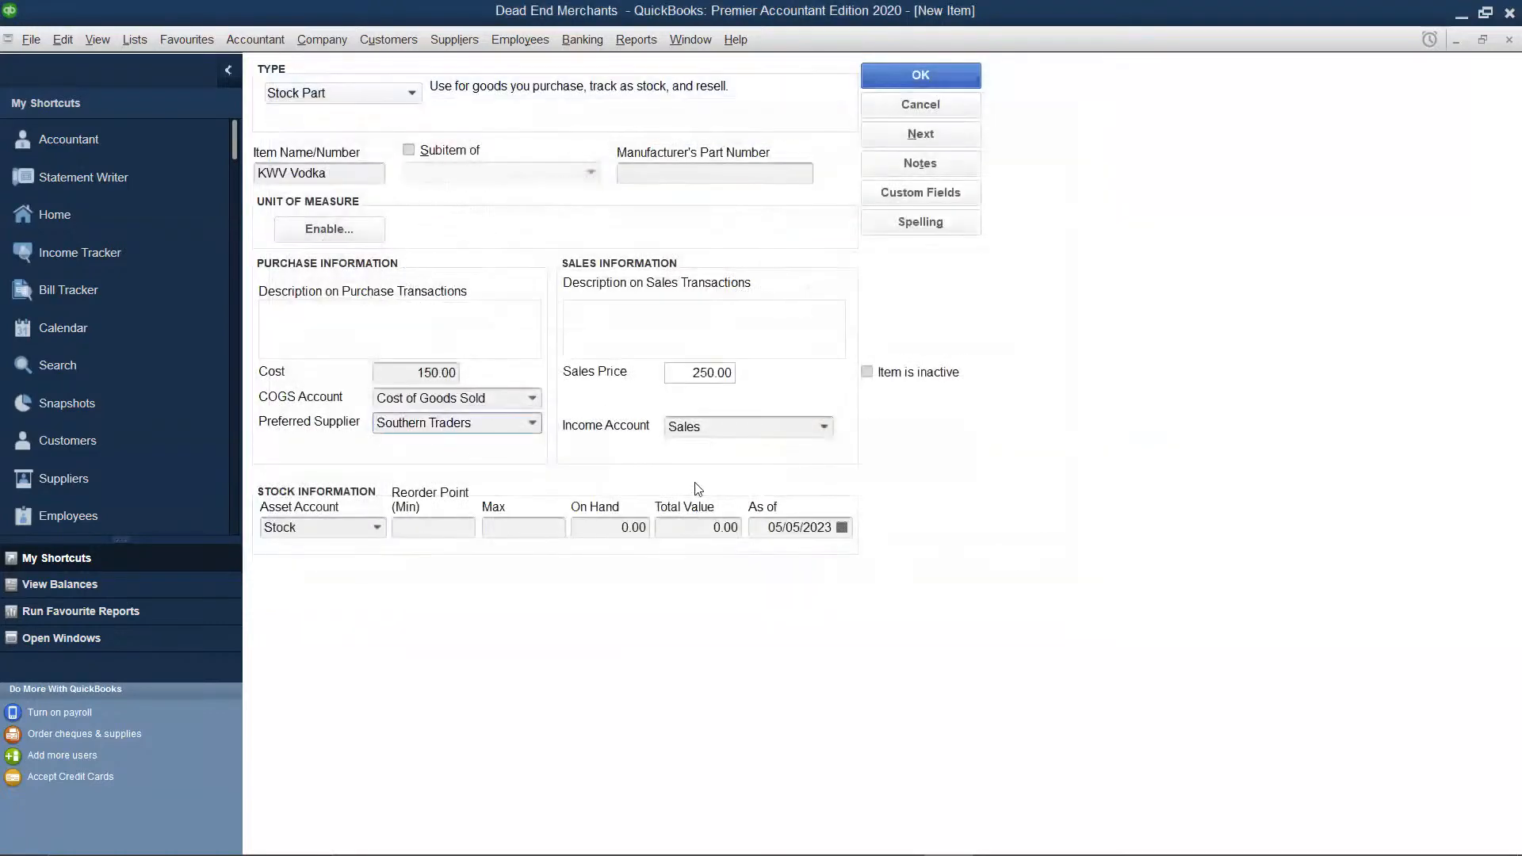
Set the on-hand quantity of KWV Vodka to 250 and save the item, ignoring all spelling suggestions for its name.
left_click(610, 529)
key("BackSpace")
key("BackSpace")
key("BackSpace")
key("BackSpace")
type("25")
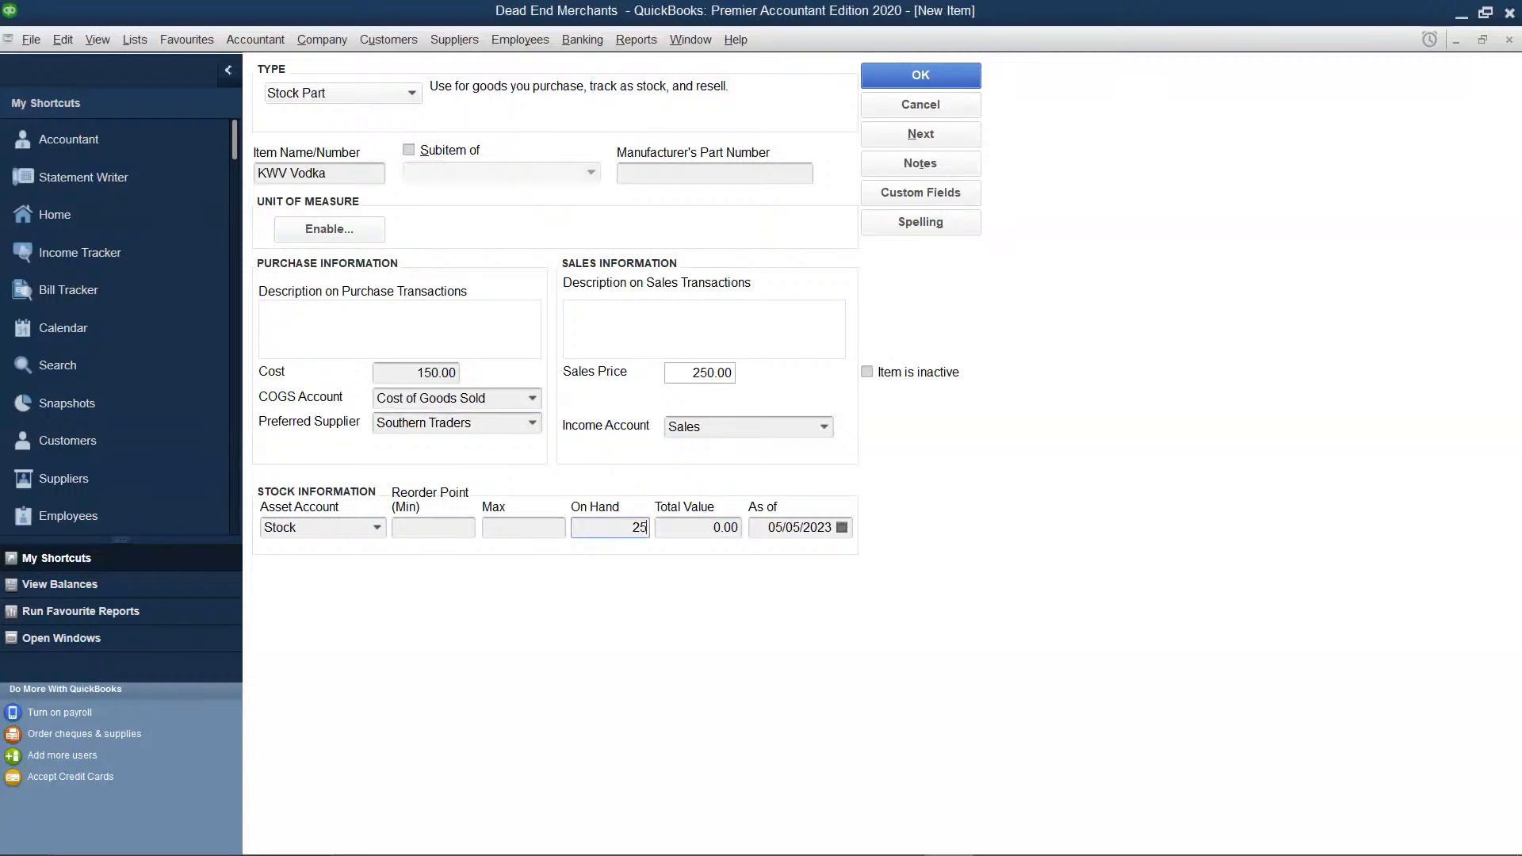
type("0")
left_click(720, 526)
left_click(922, 85)
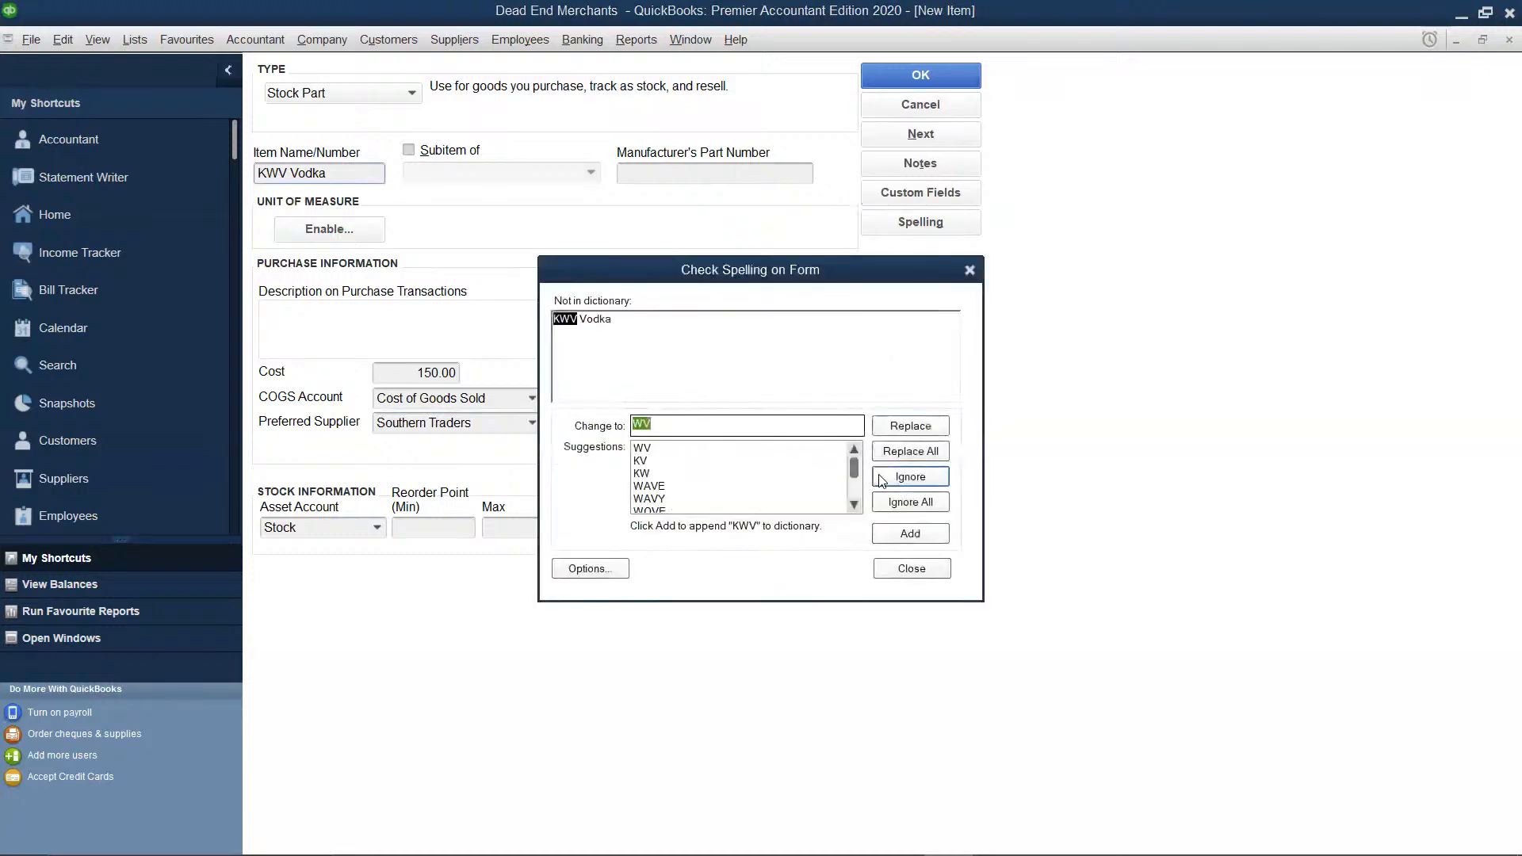
left_click(916, 499)
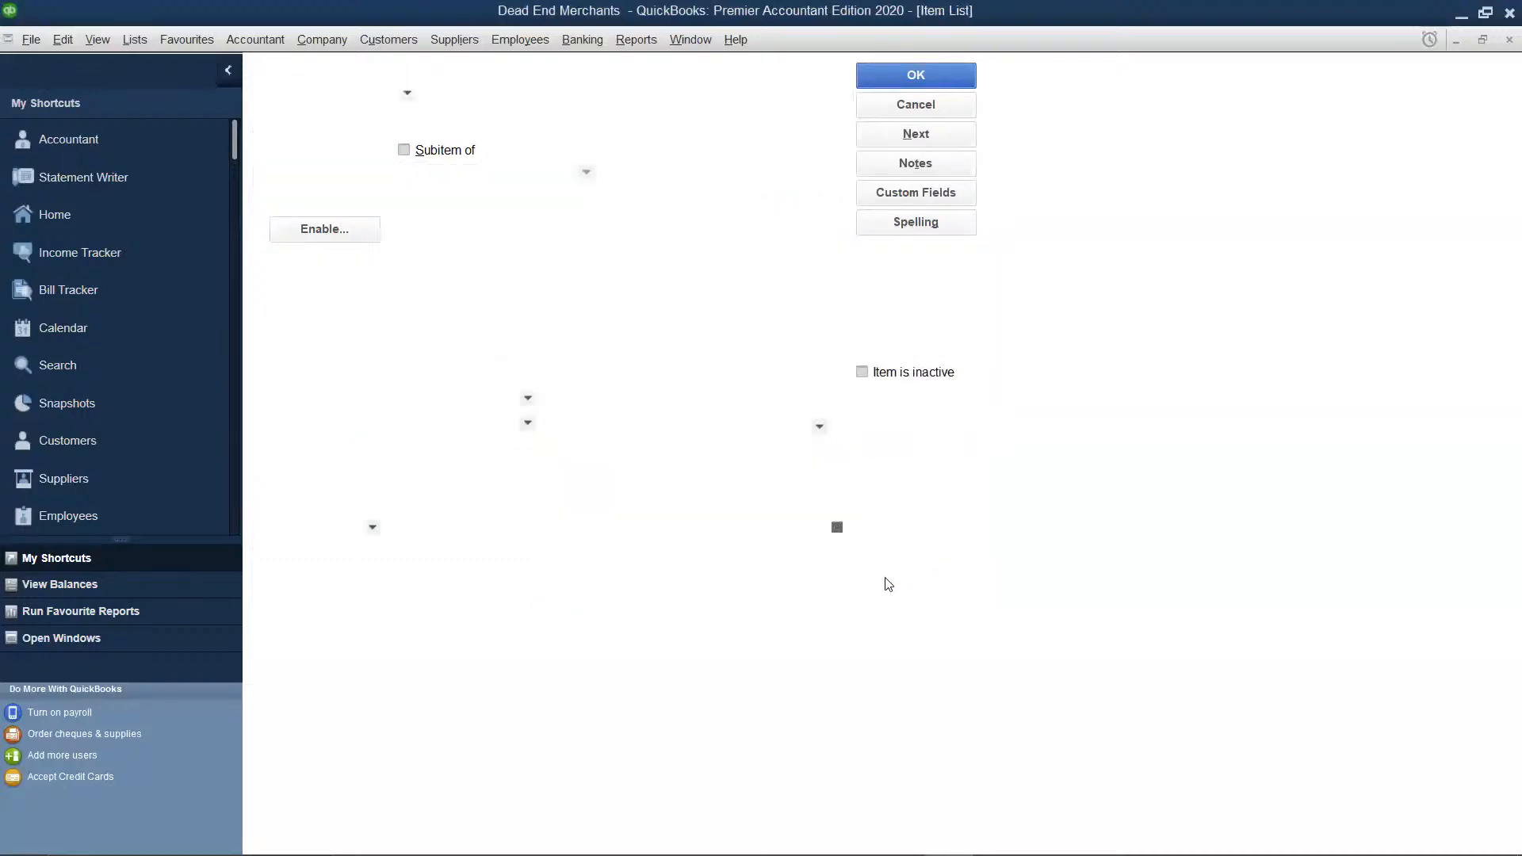
Create a new Stock Part item named Vat 69 Whisky.
right_click(636, 315)
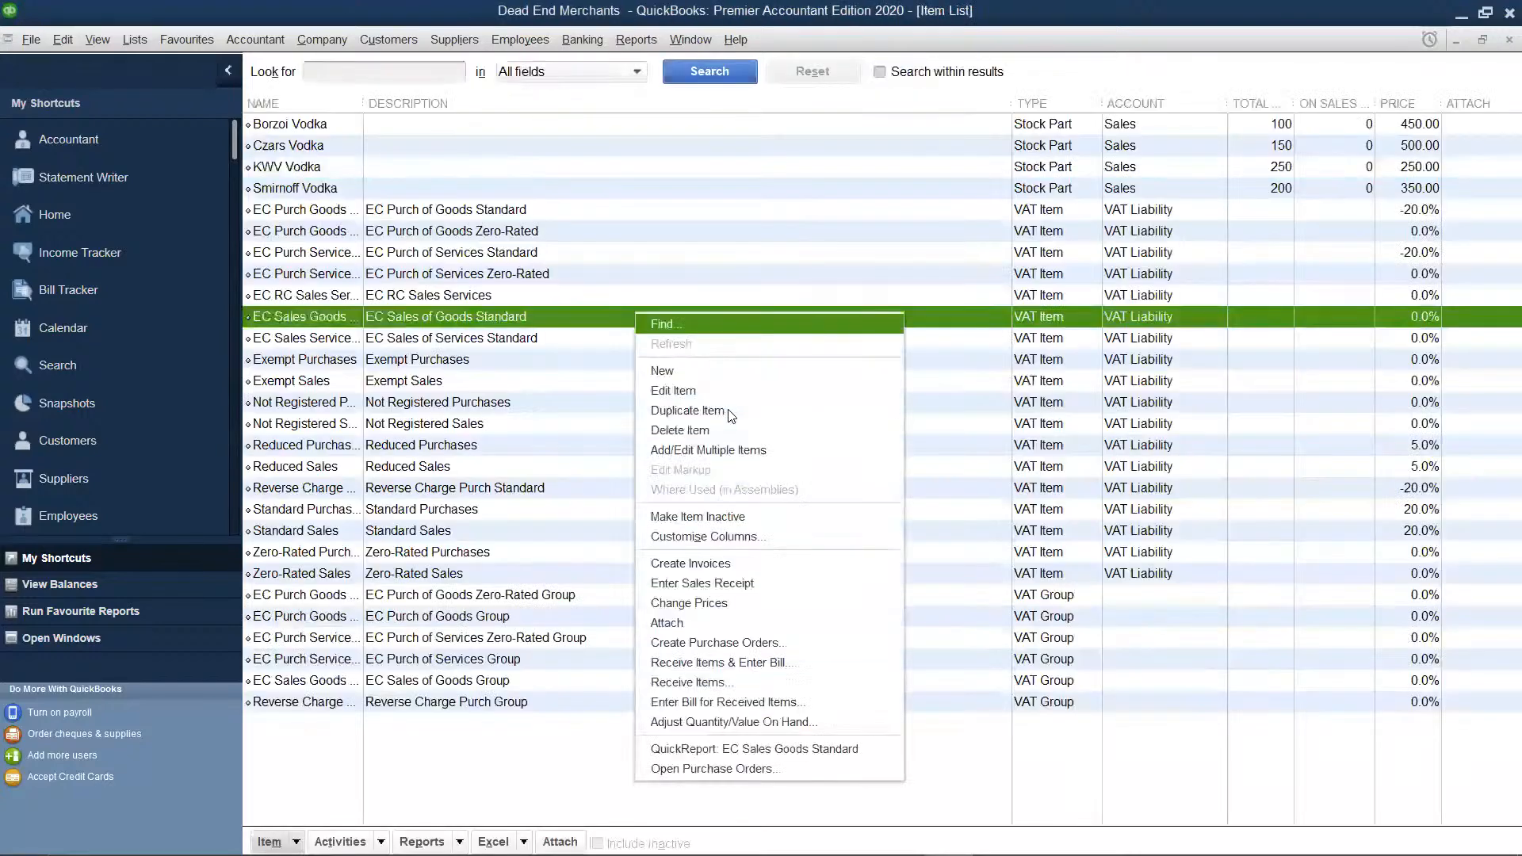
left_click(726, 371)
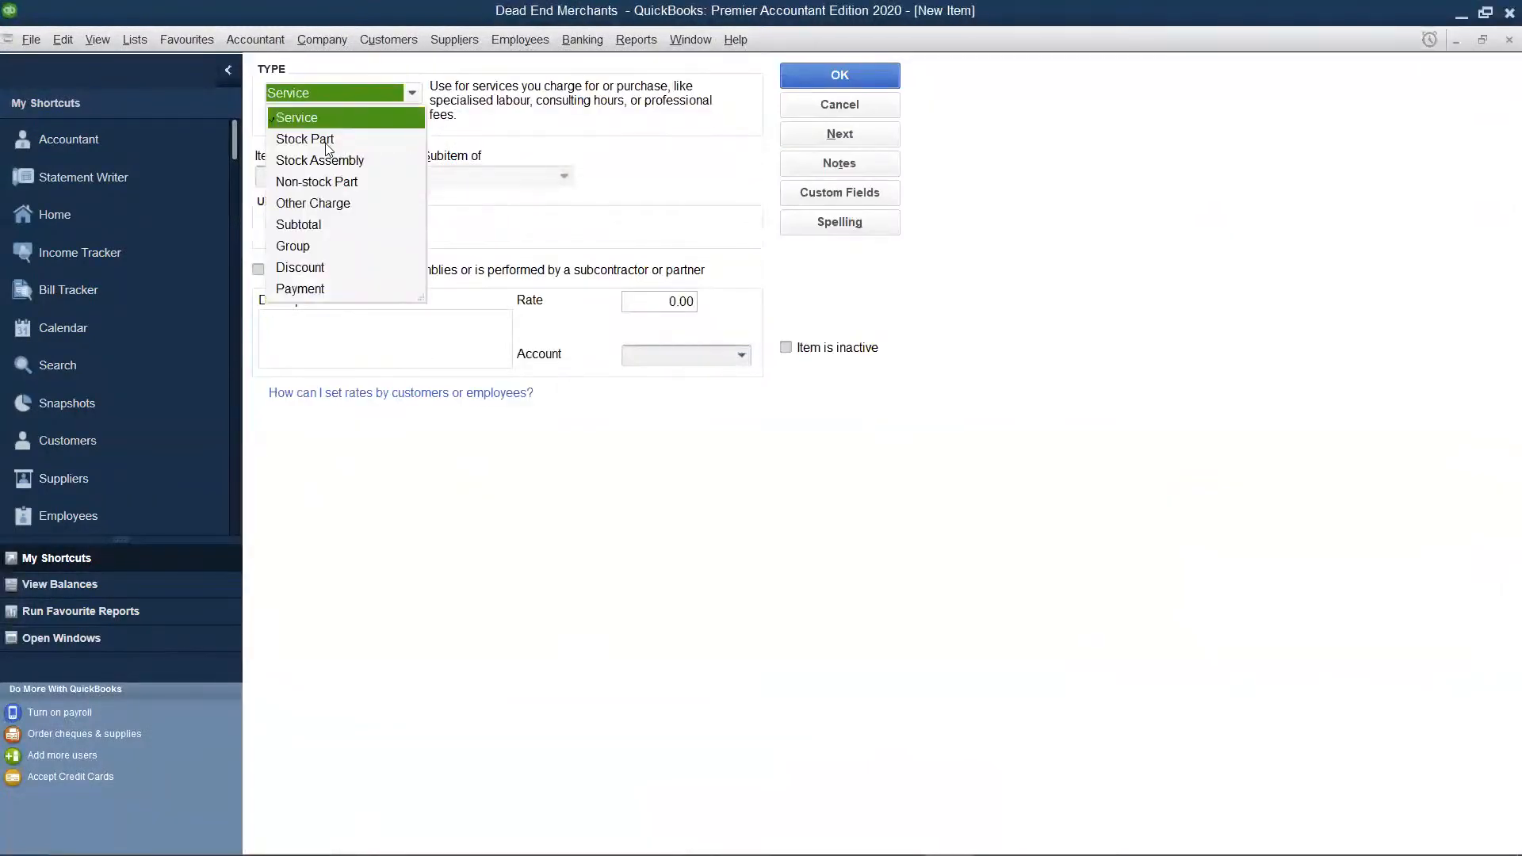
left_click(328, 143)
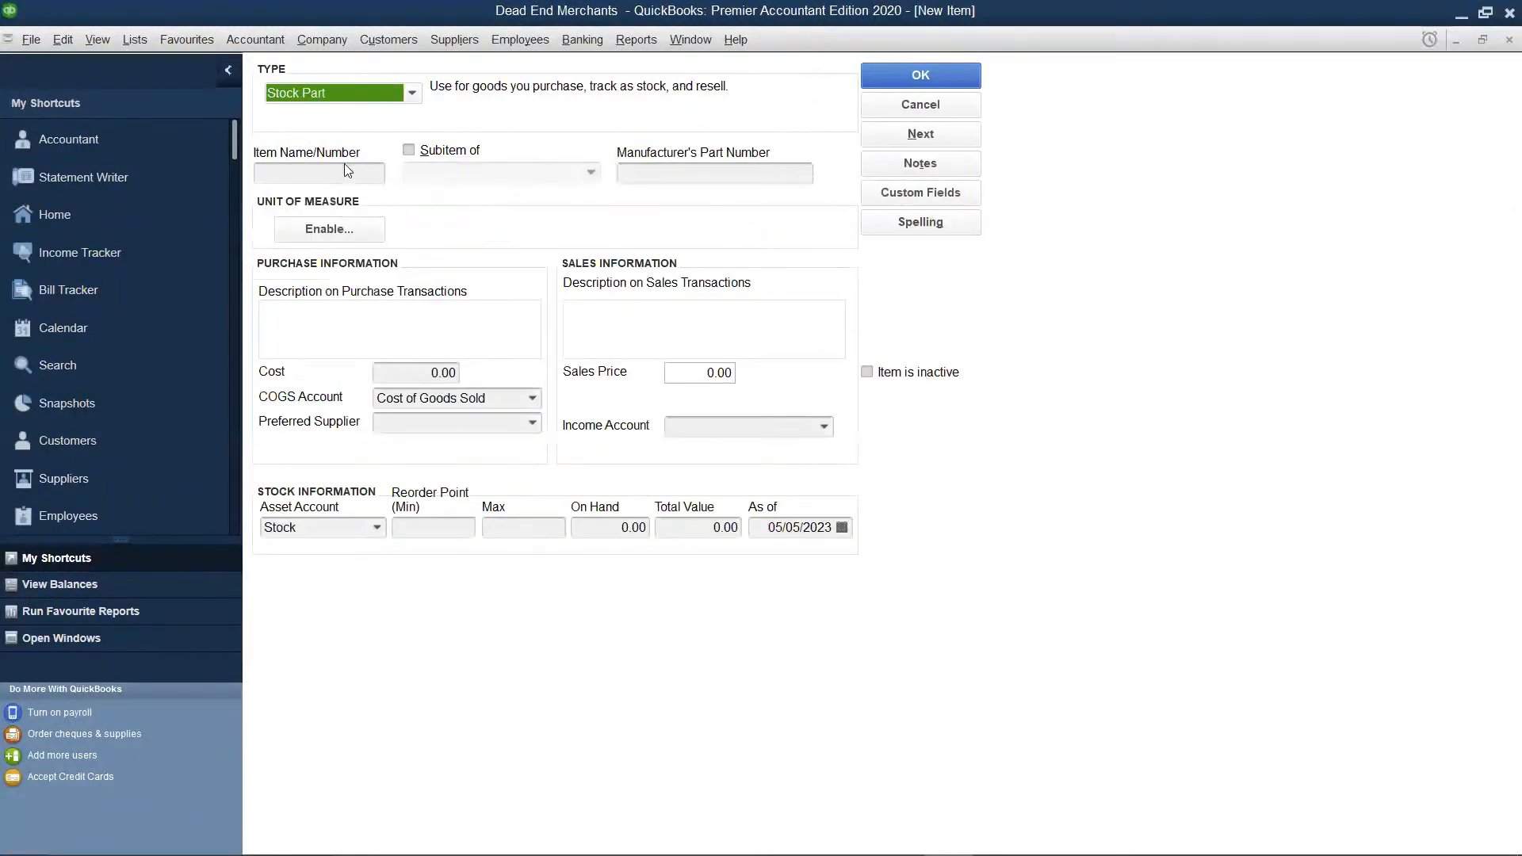
left_click(345, 168)
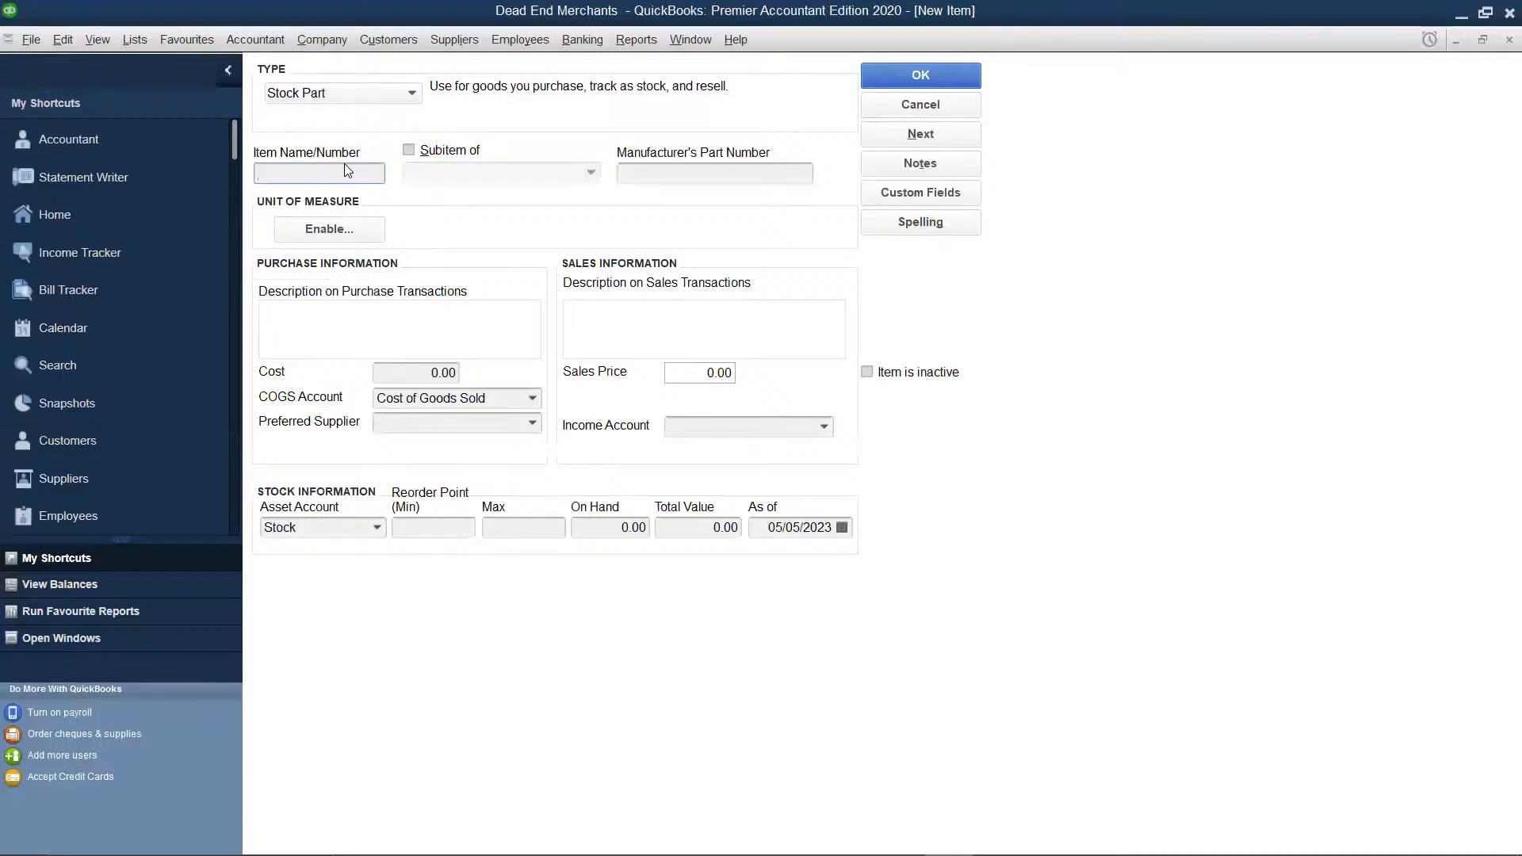
type("Vat 69 Whisky")
Set the cost of Vat 69 Whisky to 450 and its sales price to 700.
left_click(454, 373)
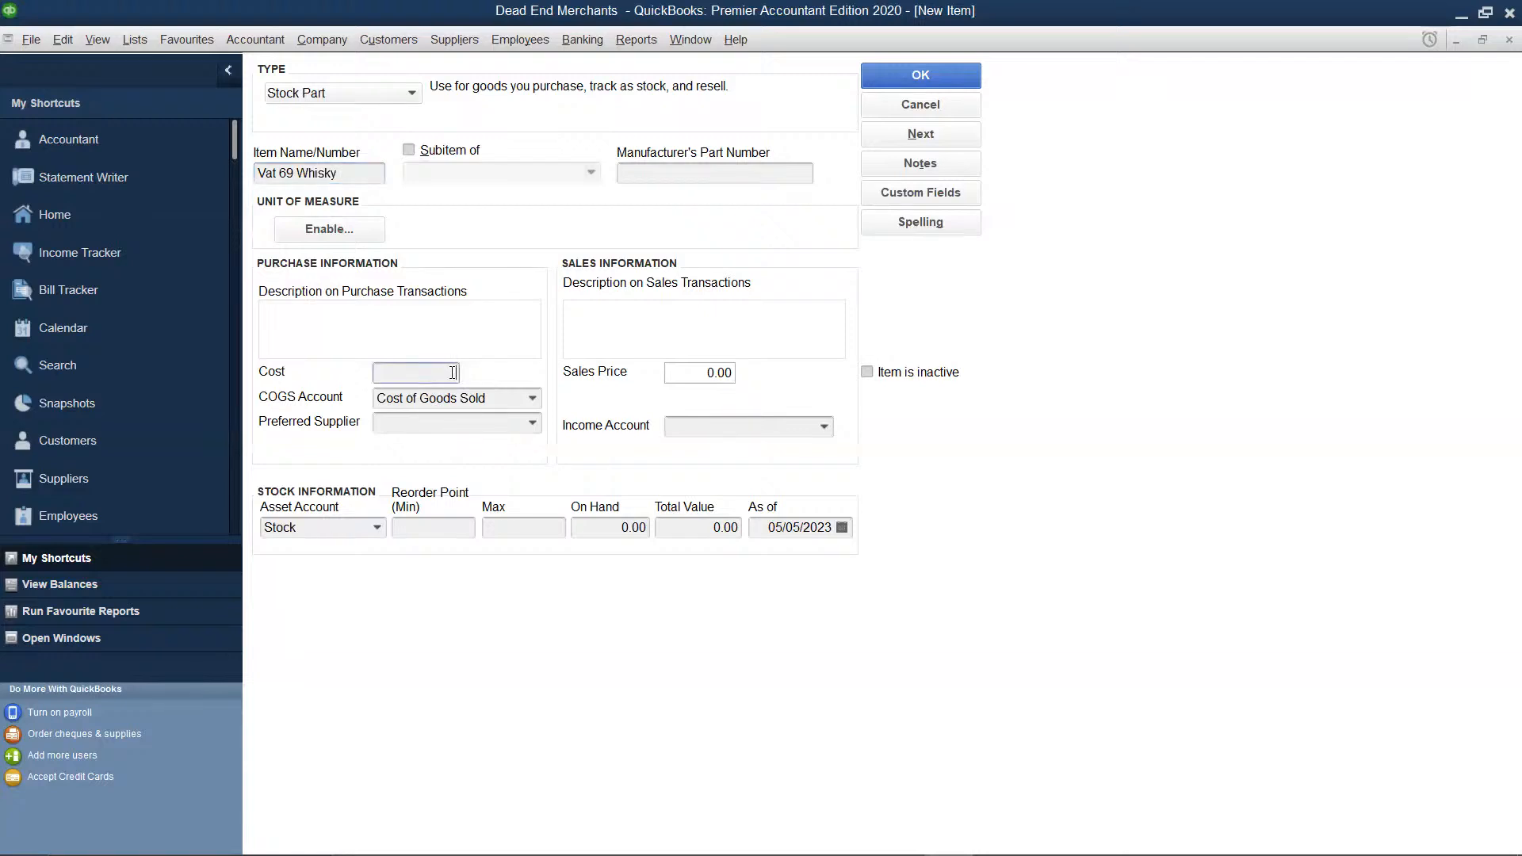
type("450")
left_click(730, 373)
key("BackSpace")
key("BackSpace")
key("BackSpace")
key("BackSpace")
type("700")
Assign Sales as the income account and Swiss Co as the preferred supplier of Vat 69 Whisky.
left_click(729, 430)
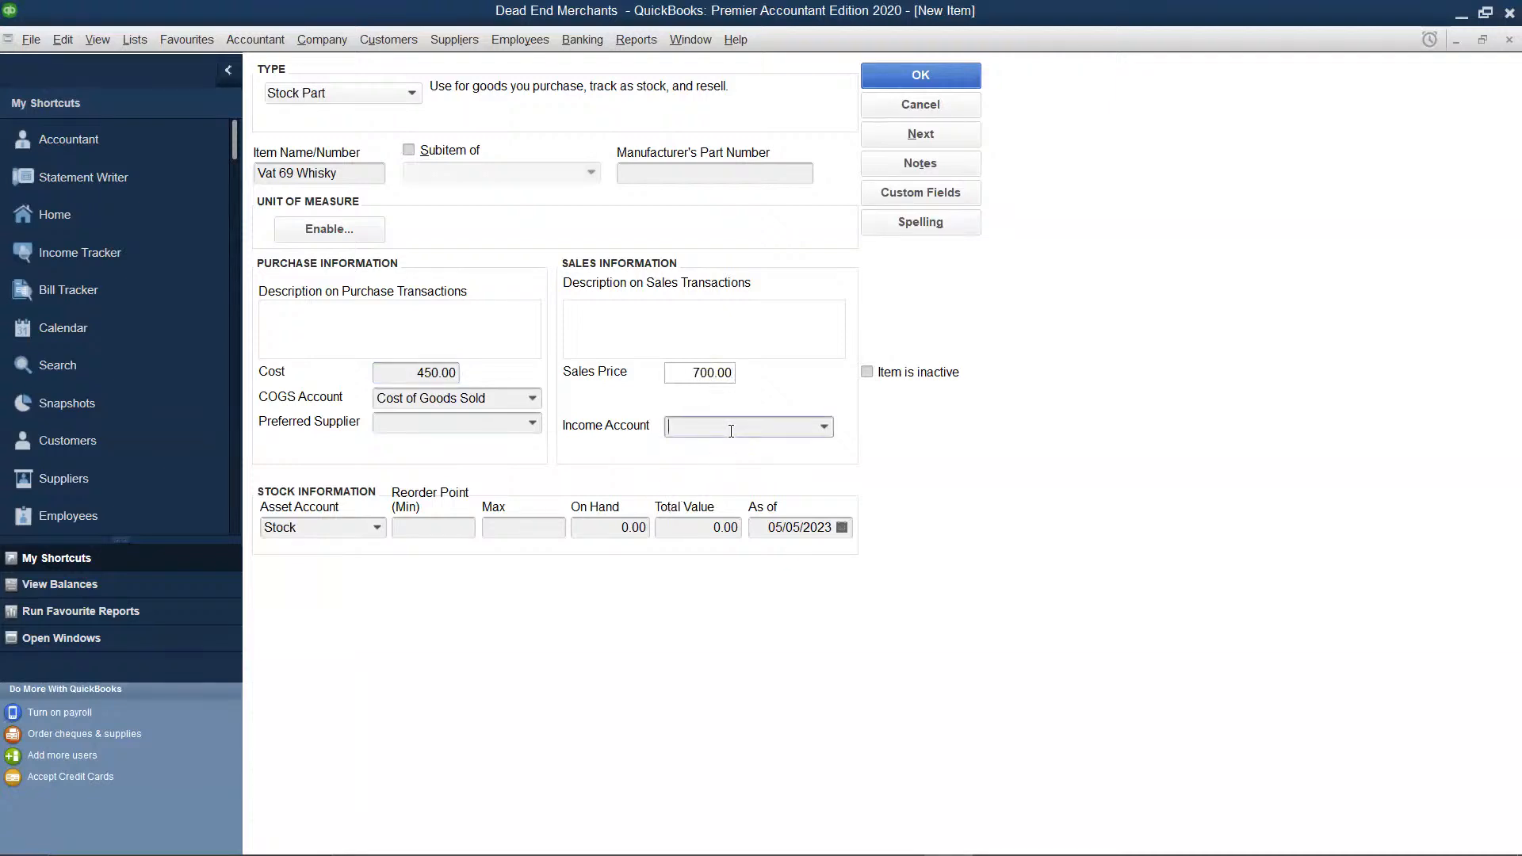
left_click(825, 426)
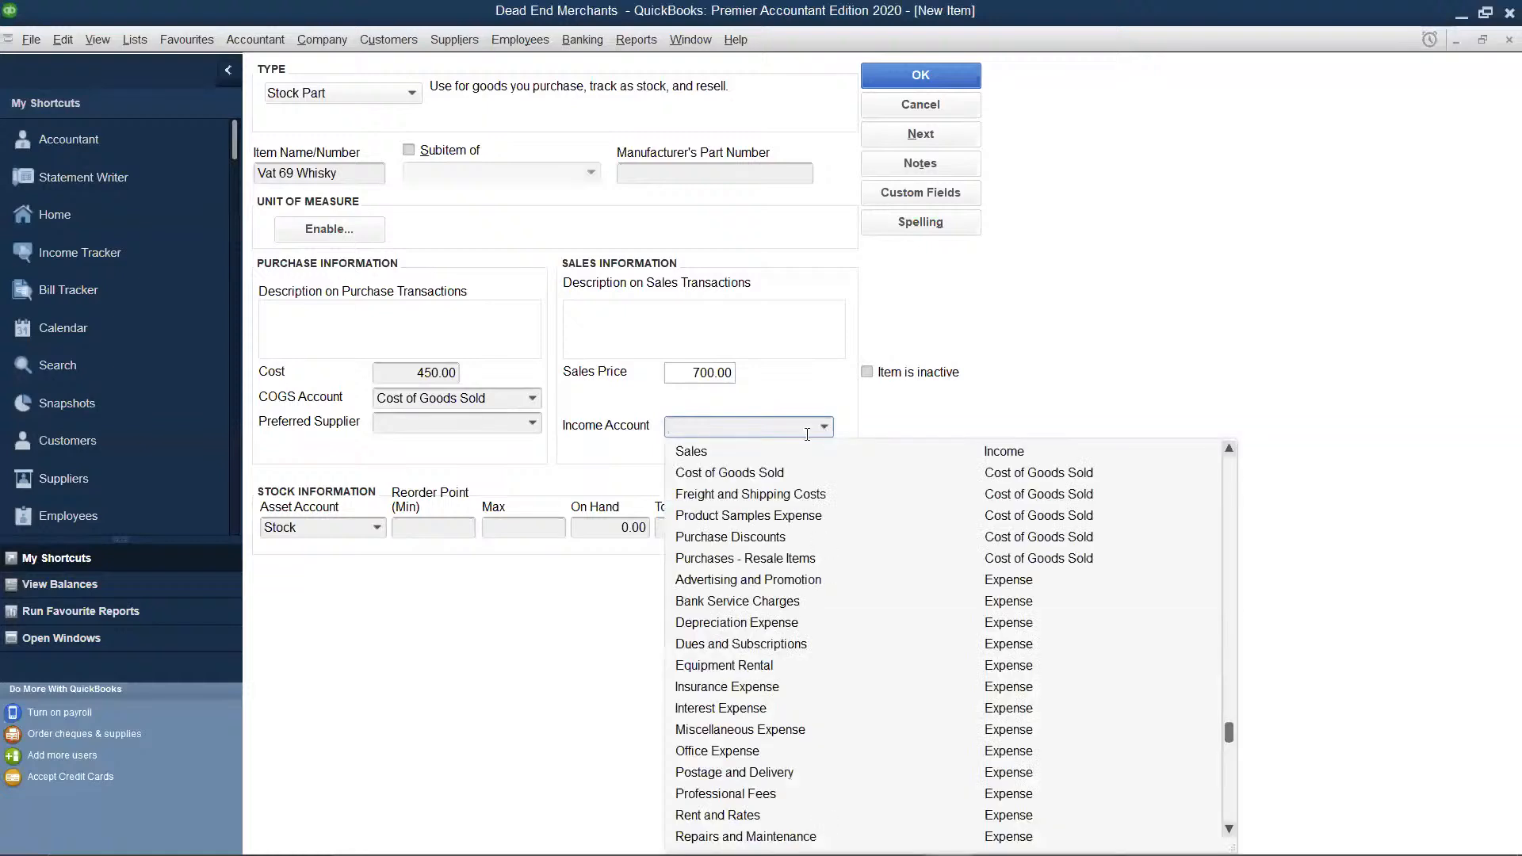
left_click(753, 454)
left_click(532, 423)
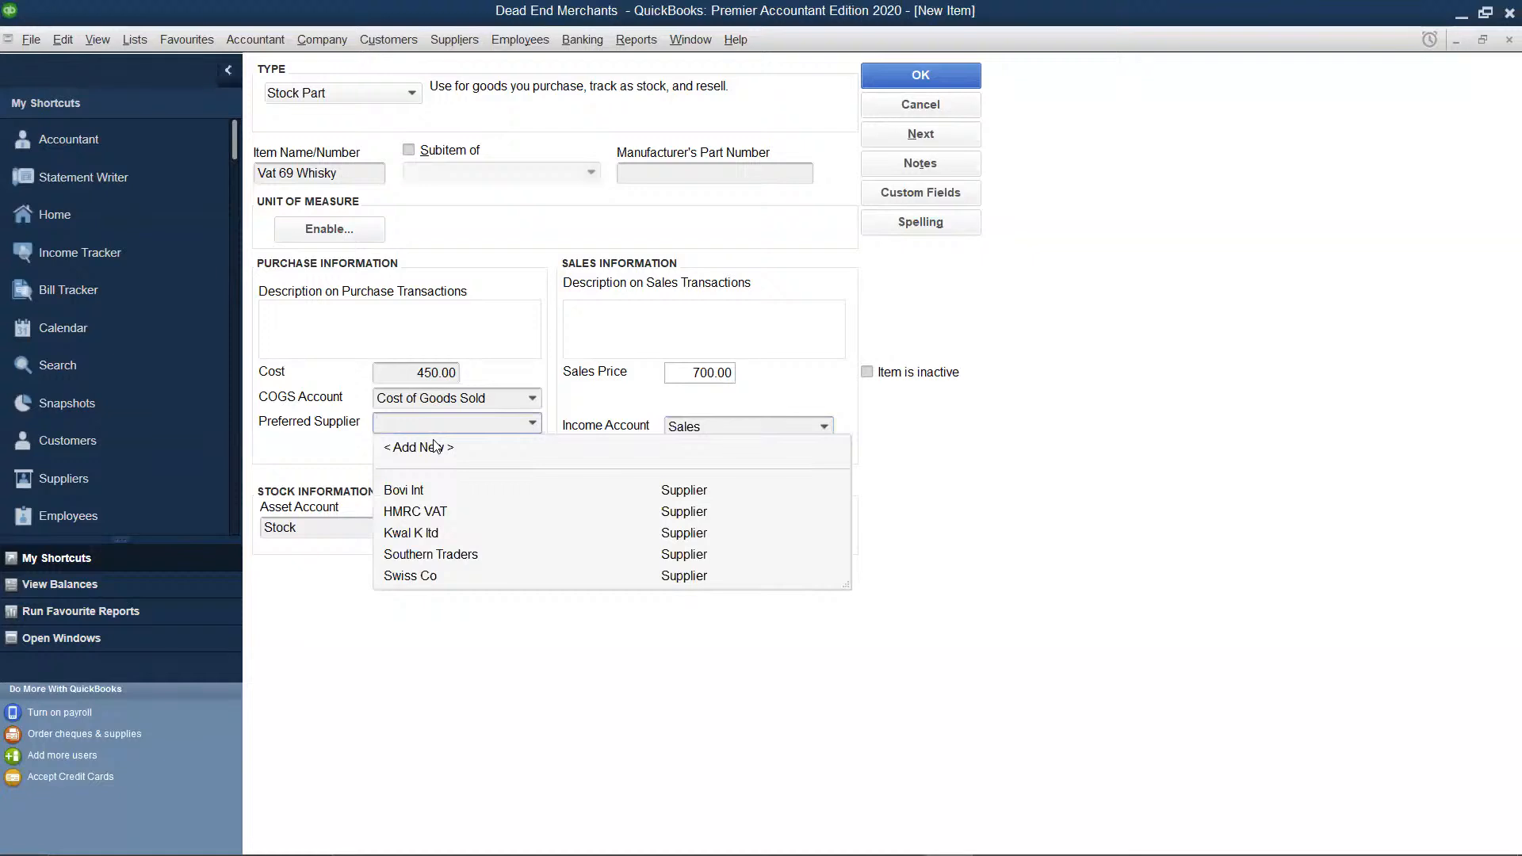
left_click(440, 577)
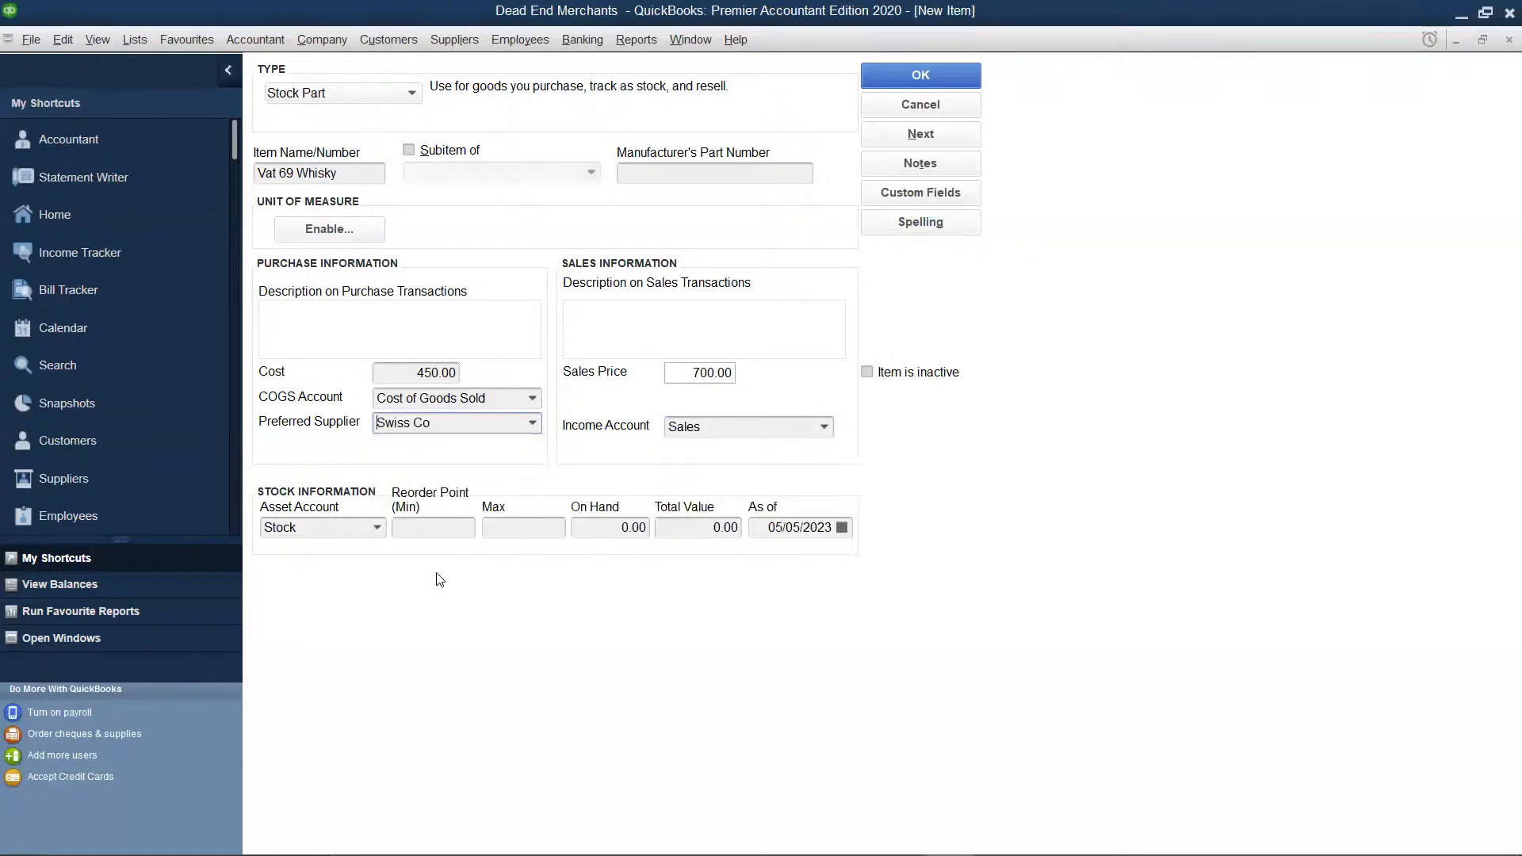
Set the on-hand quantity of Vat 69 Whisky to 100 and save the item.
left_click(646, 531)
key("BackSpace")
key("BackSpace")
key("BackSpace")
type("100")
key("Tab")
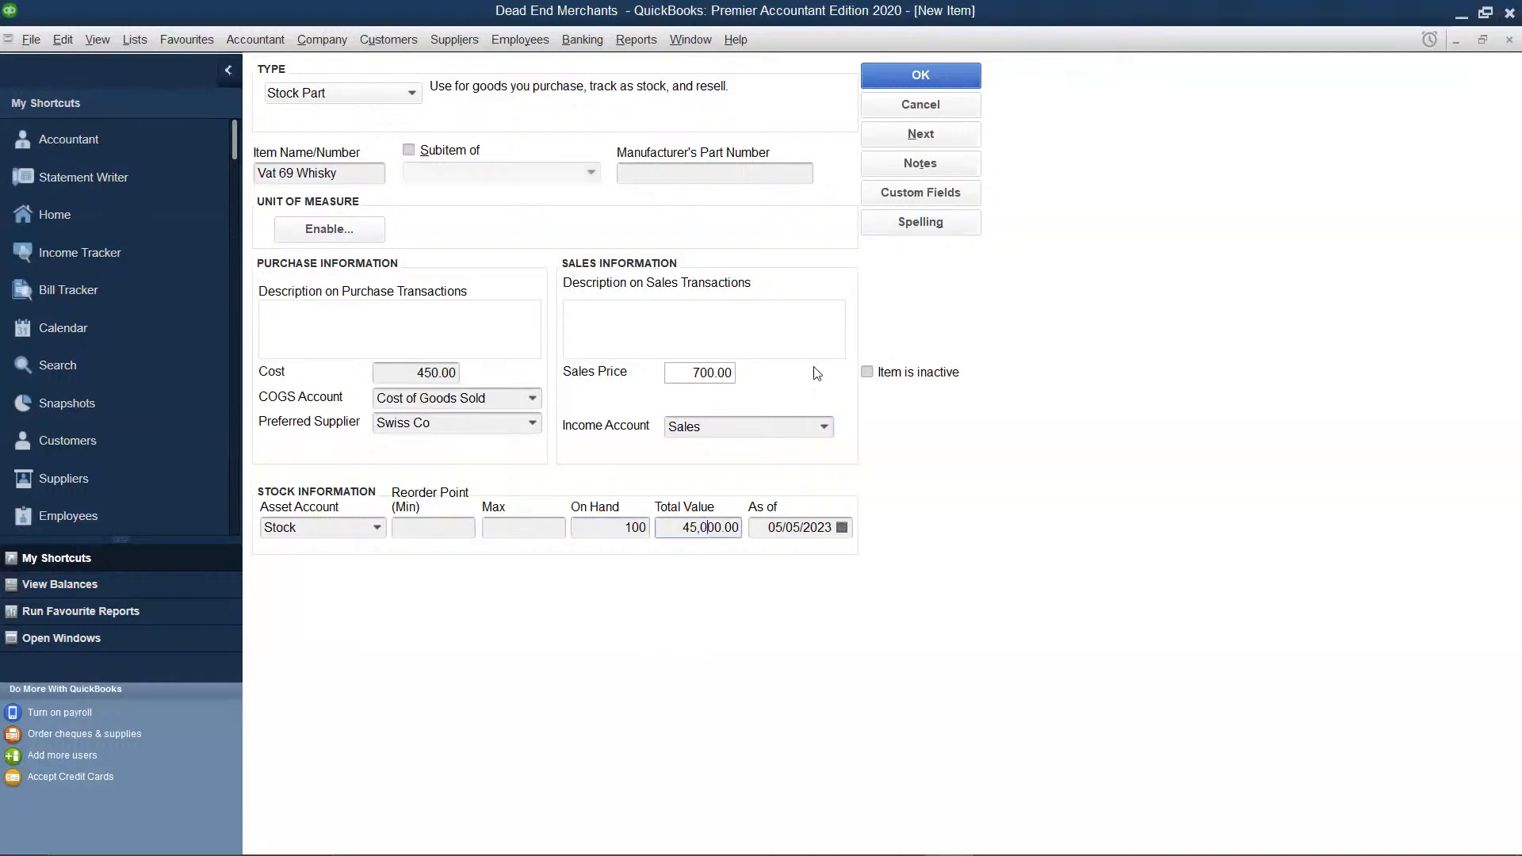
left_click(893, 80)
Create a new Stock Part item named Pipers Whisky.
right_click(548, 321)
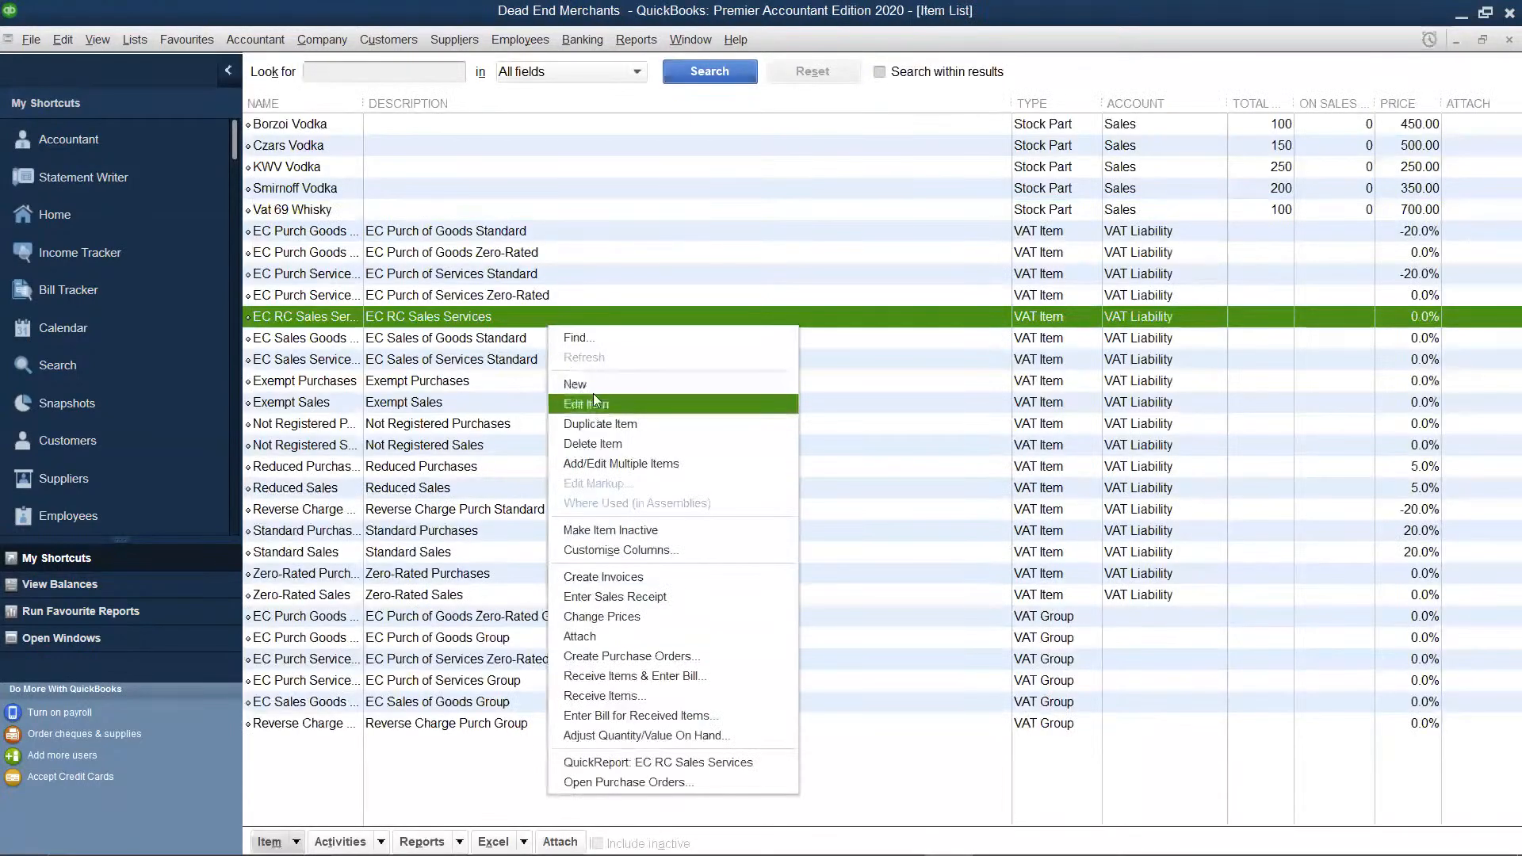
left_click(583, 384)
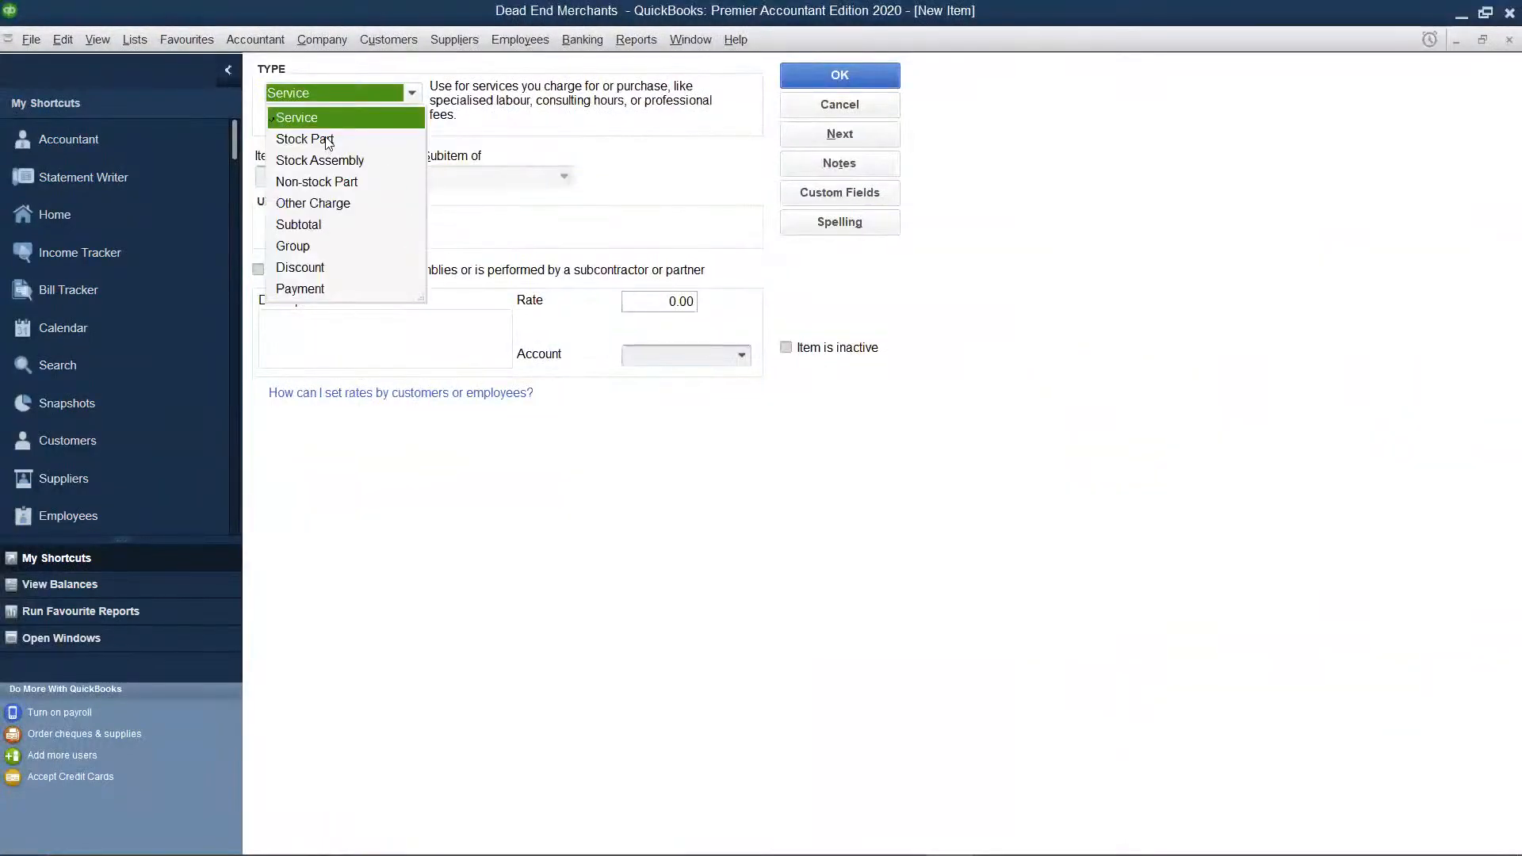
left_click(327, 143)
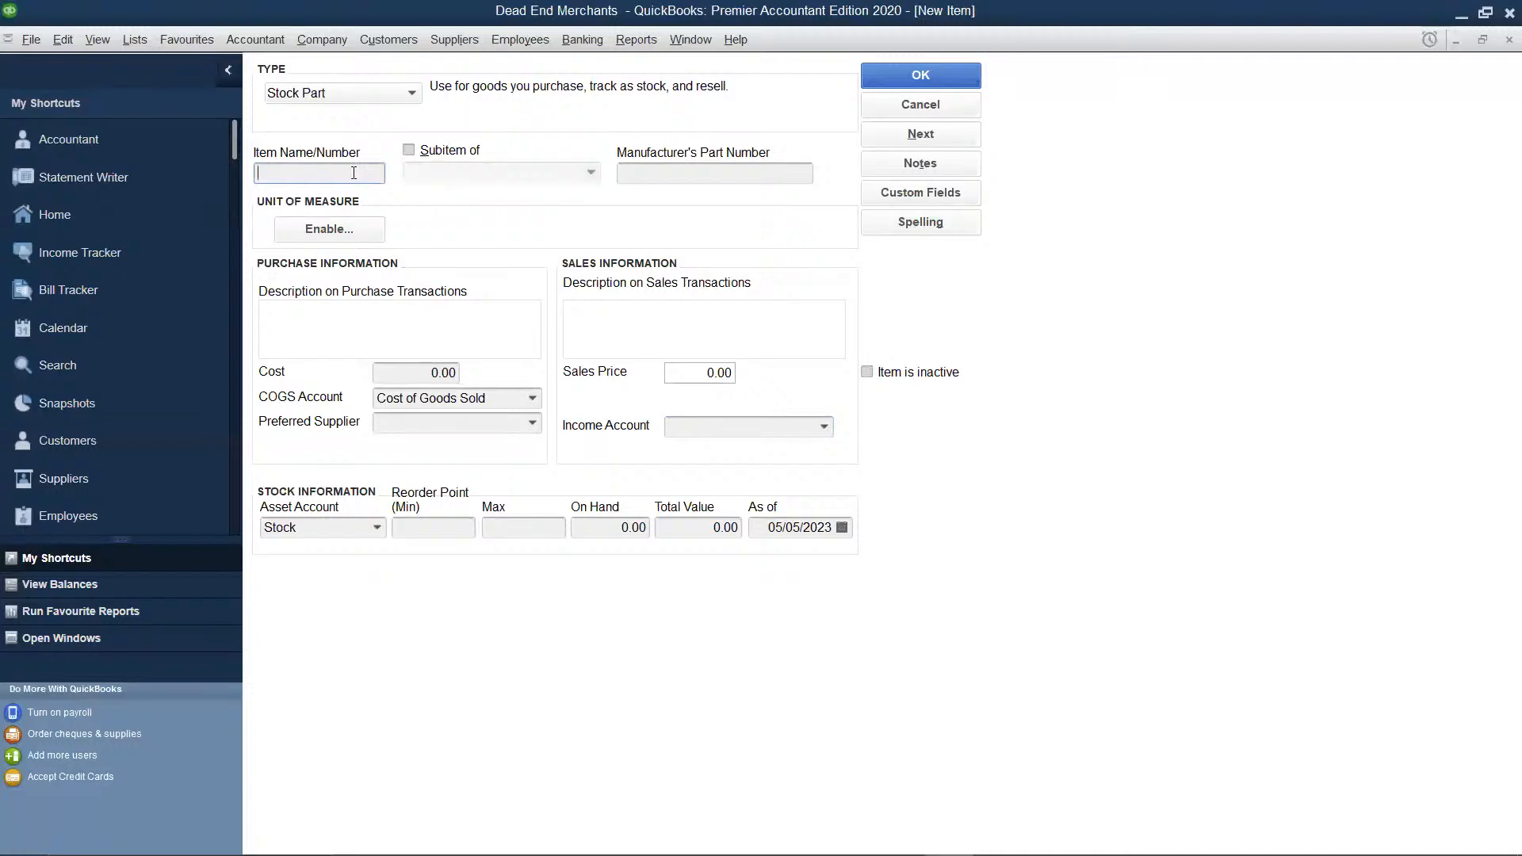
type("Pipers Whisky")
Set the cost of Pipers Whisky to 500 and its sales price to 875.
left_click(460, 376)
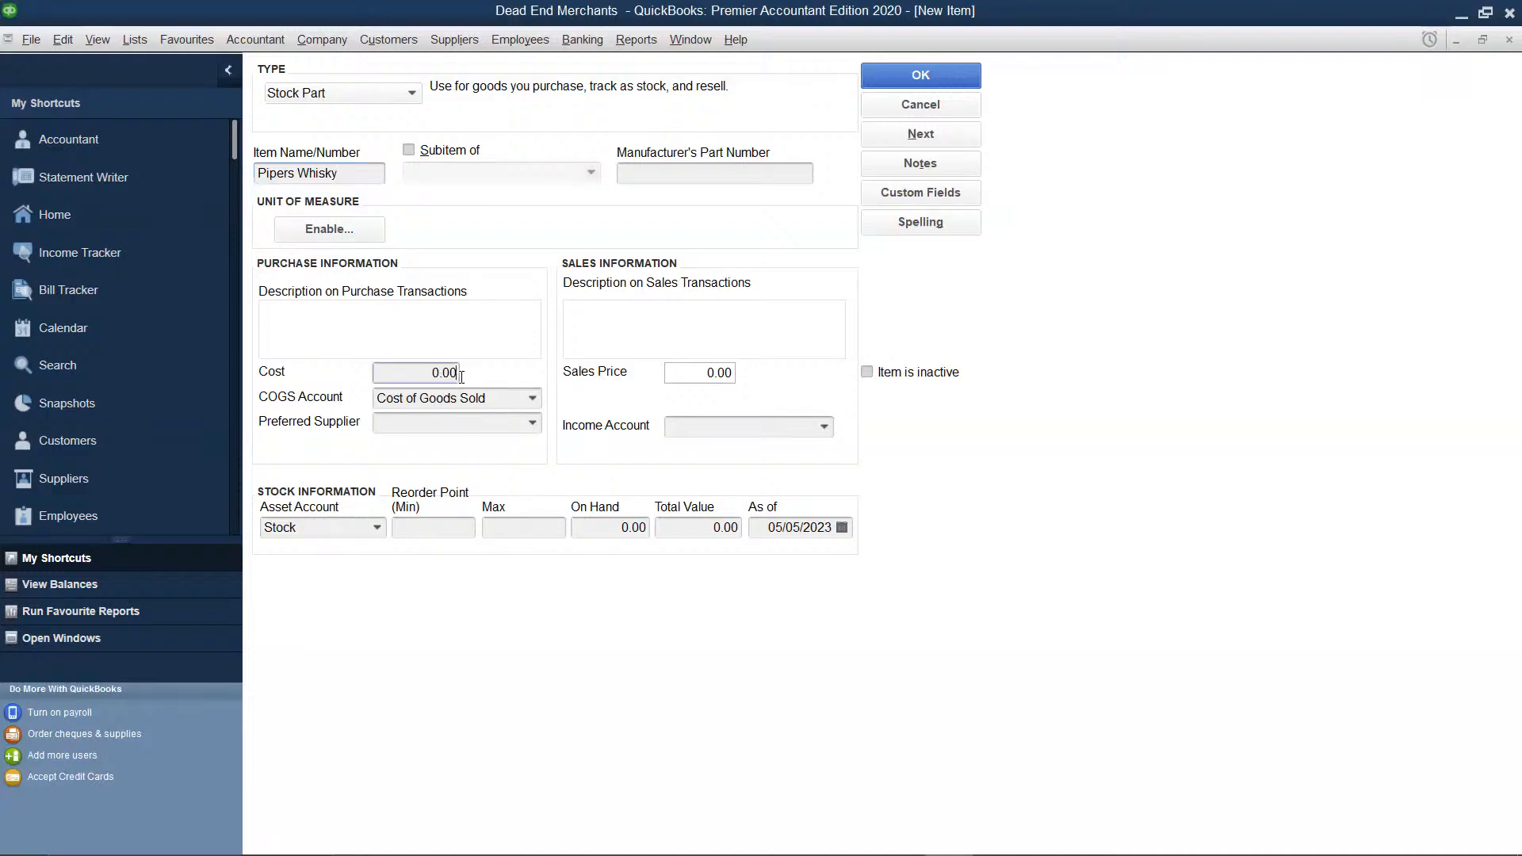
key("BackSpace")
key("BackSpace")
key("BackSpace")
key("BackSpace")
type("500")
left_click(729, 373)
key("BackSpace")
key("BackSpace")
key("BackSpace")
type("875")
Assign Sales as the income account and Swiss Co as the preferred supplier of Pipers Whisky.
left_click(766, 427)
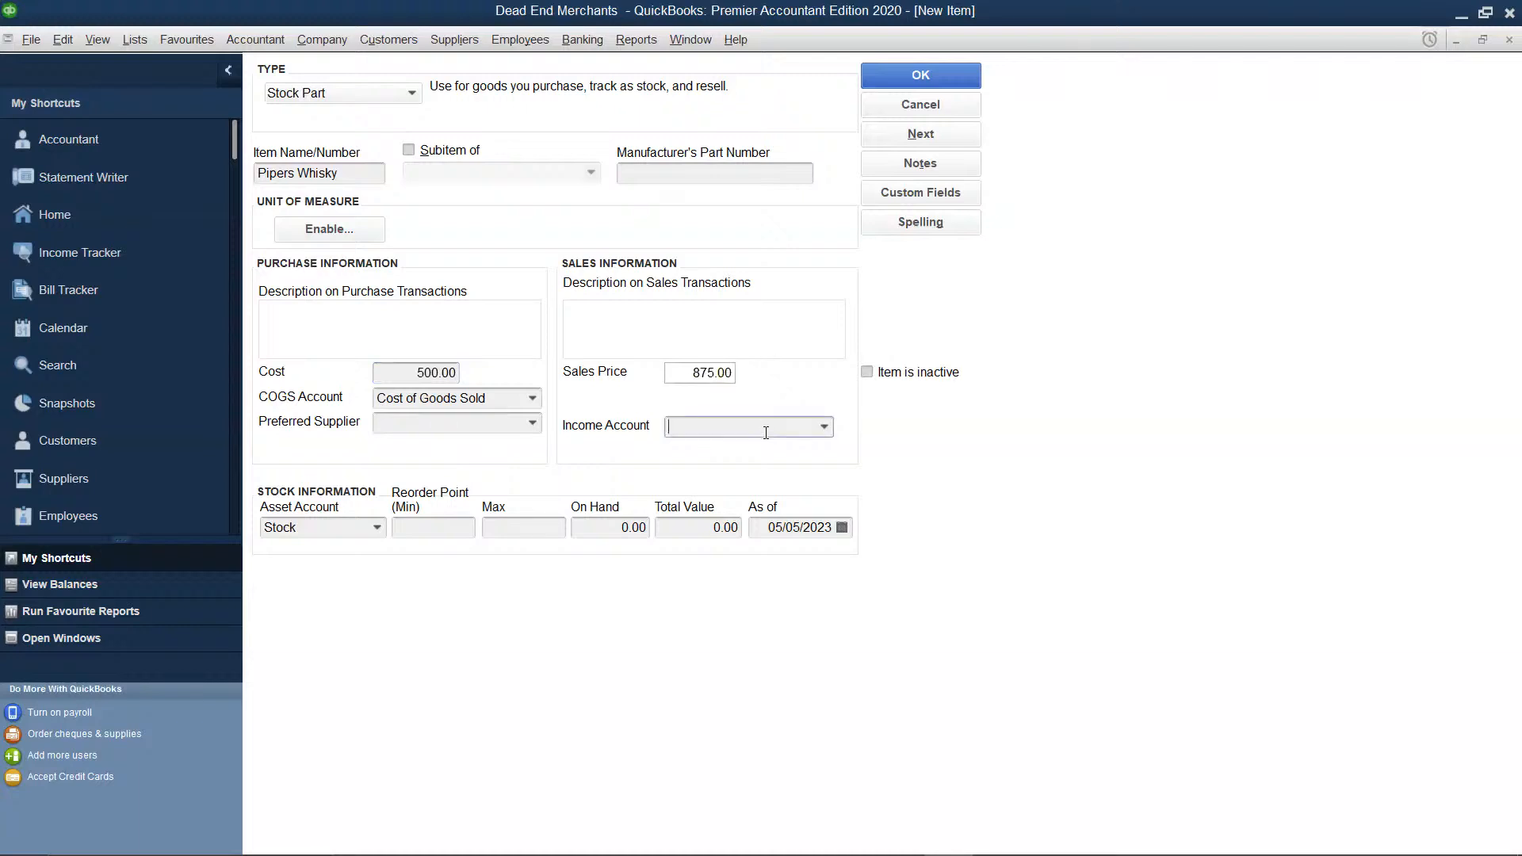
left_click(826, 426)
left_click(731, 451)
left_click(533, 425)
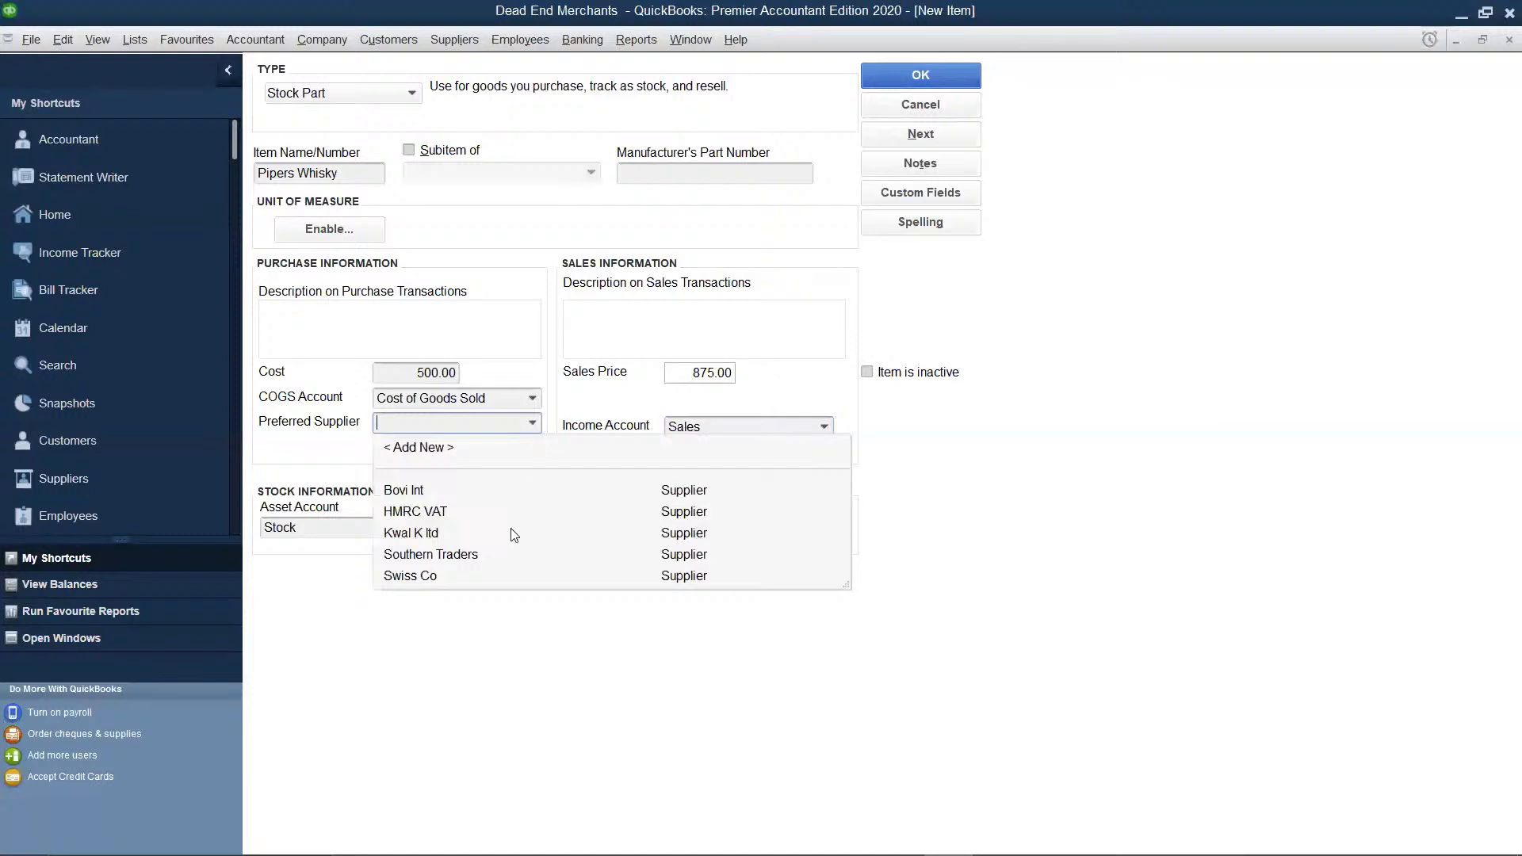
left_click(477, 577)
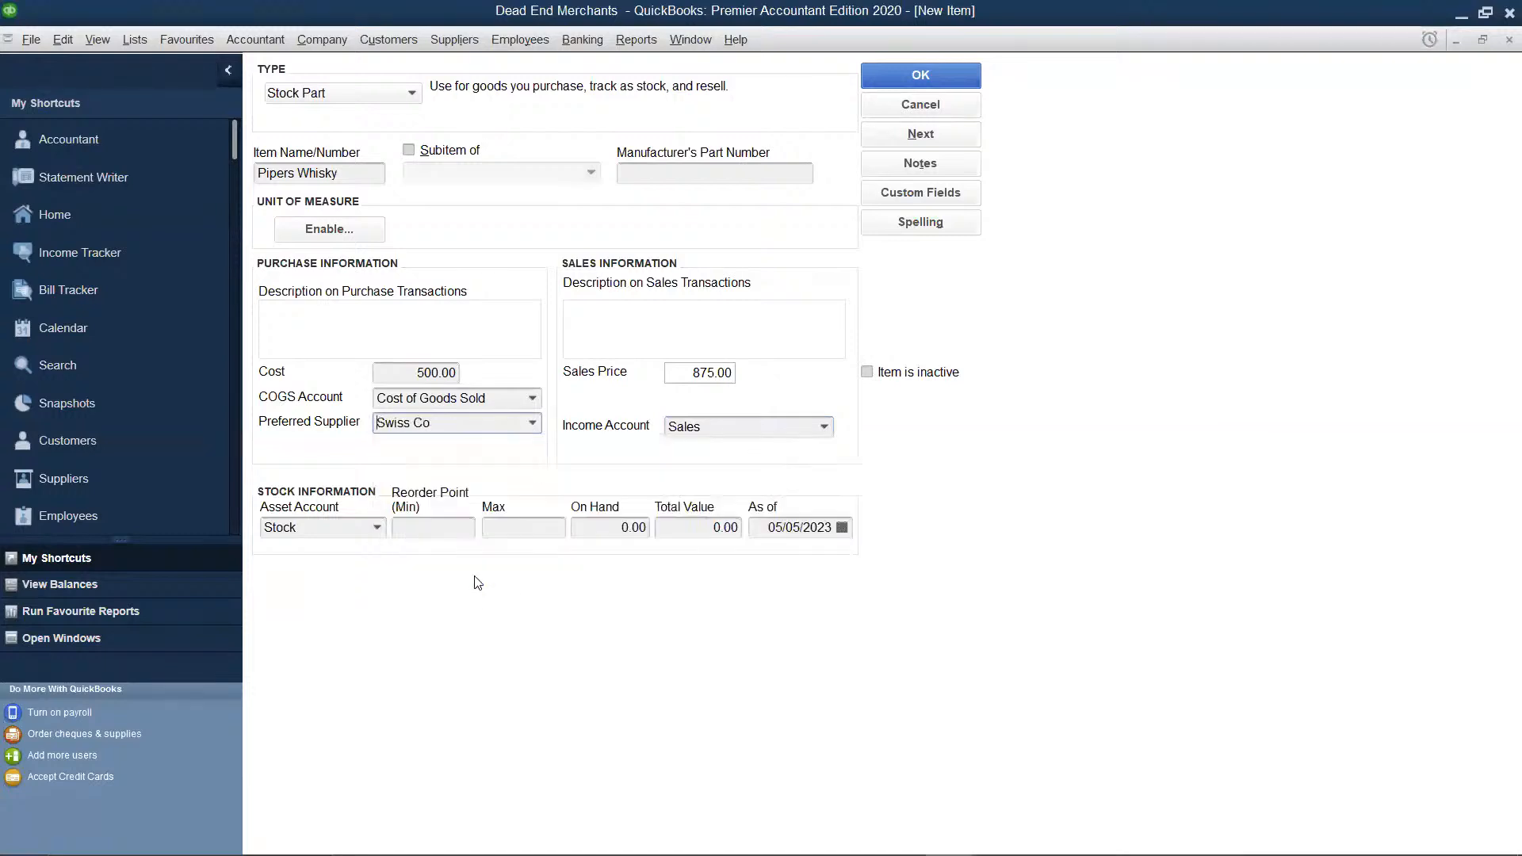
Set the on-hand quantity of Pipers Whisky to 100 and save the item.
left_click(643, 527)
type("100")
left_click(715, 537)
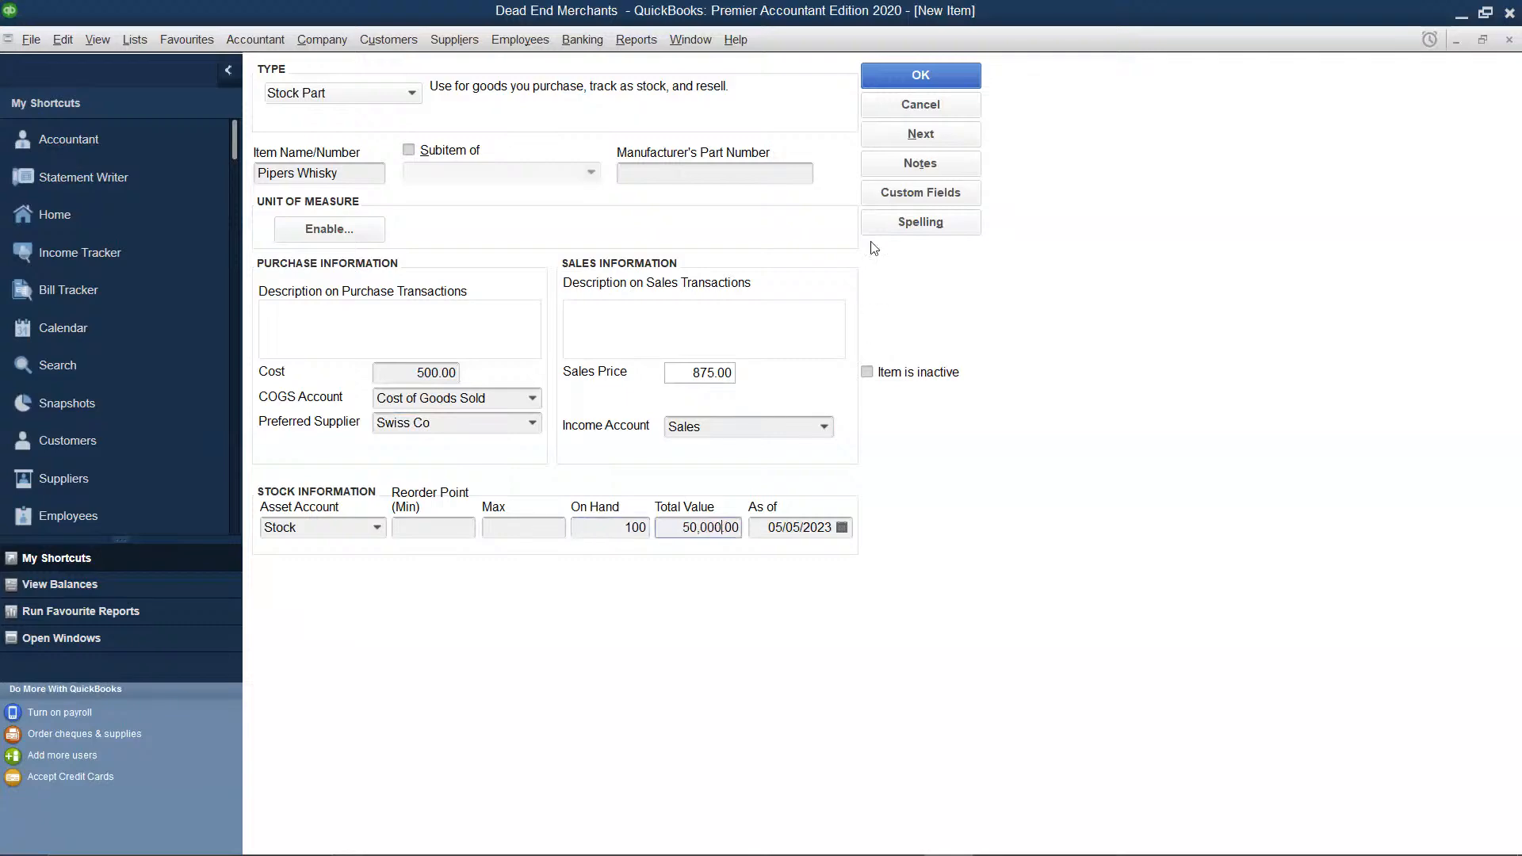
left_click(900, 86)
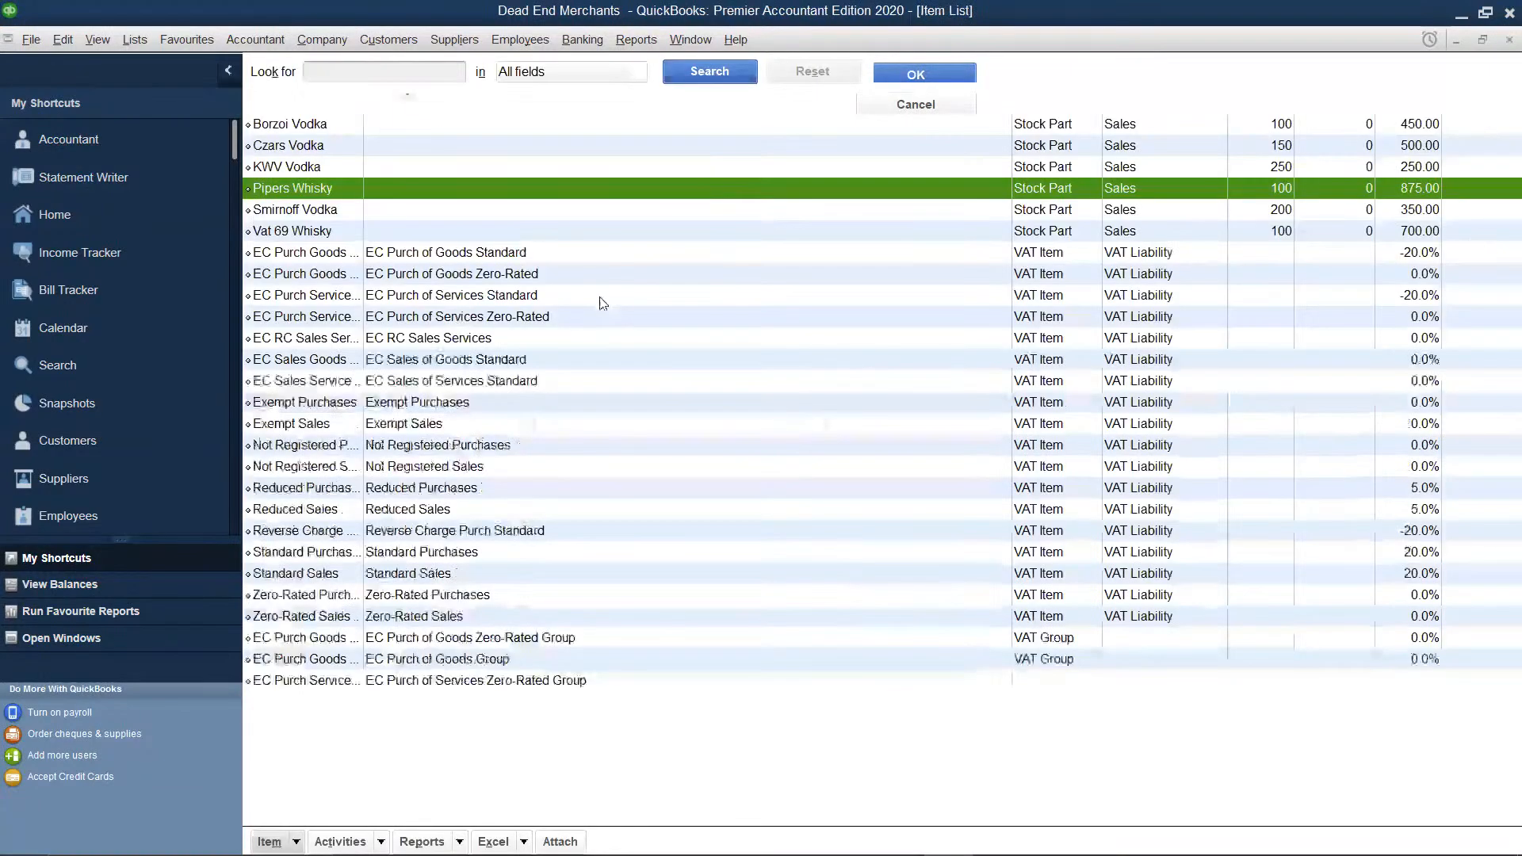
Create a new Stock Part item named Banoch Whisky.
right_click(601, 299)
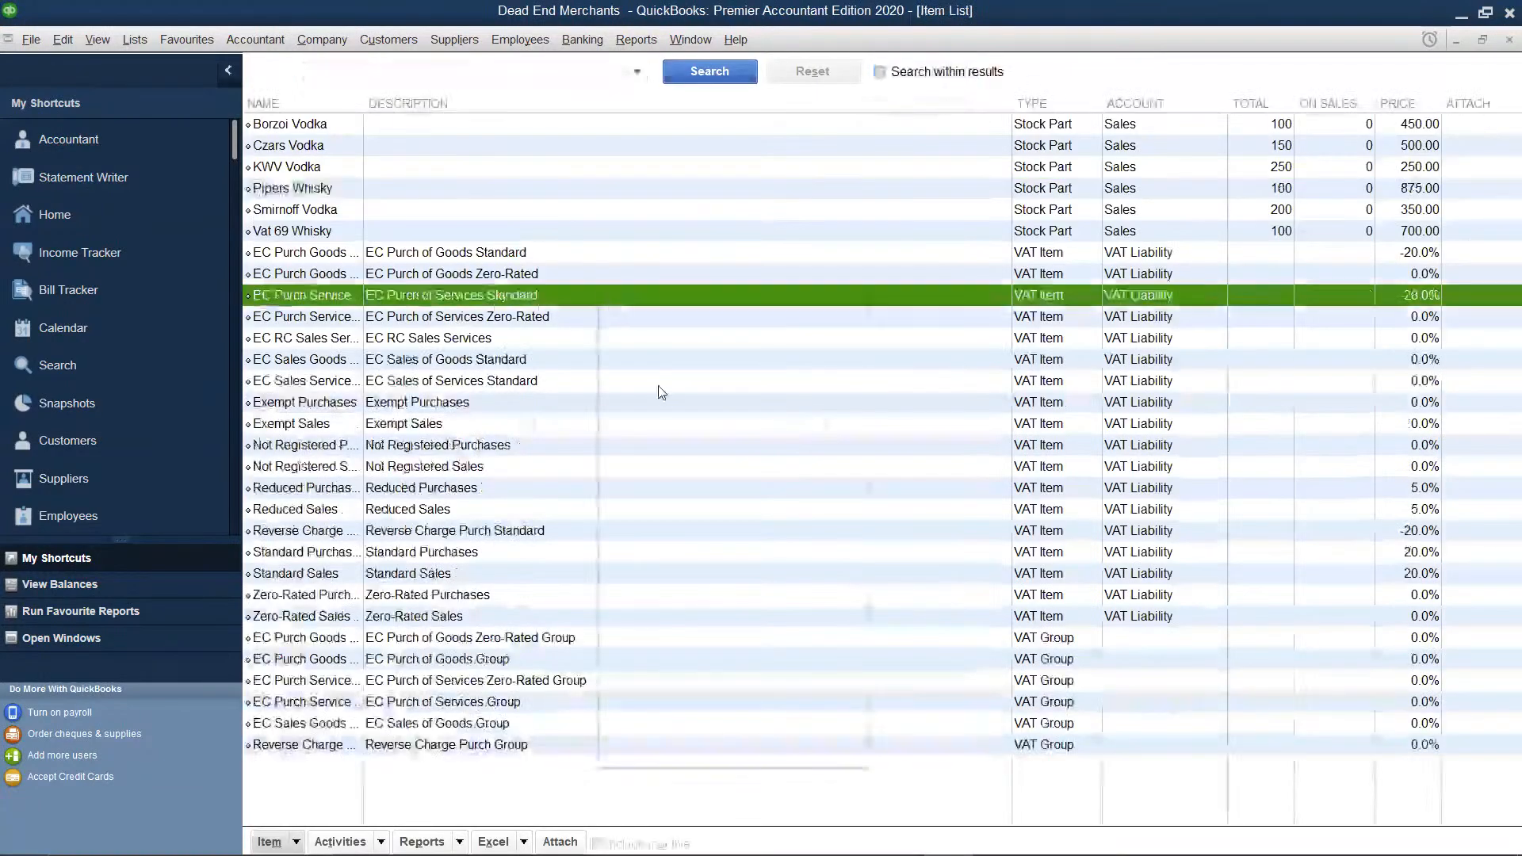
left_click(664, 365)
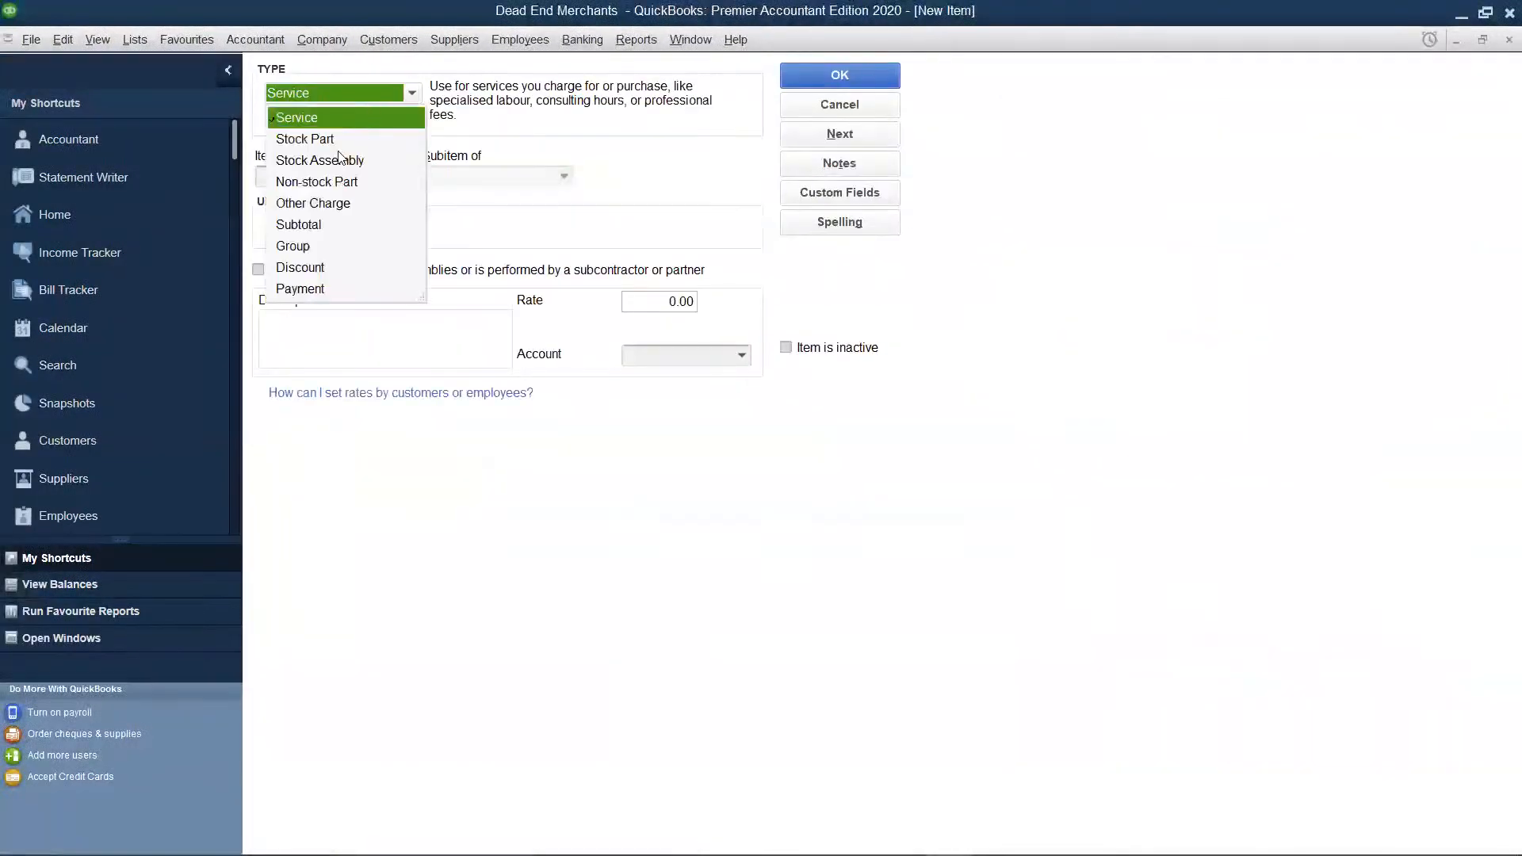
left_click(339, 141)
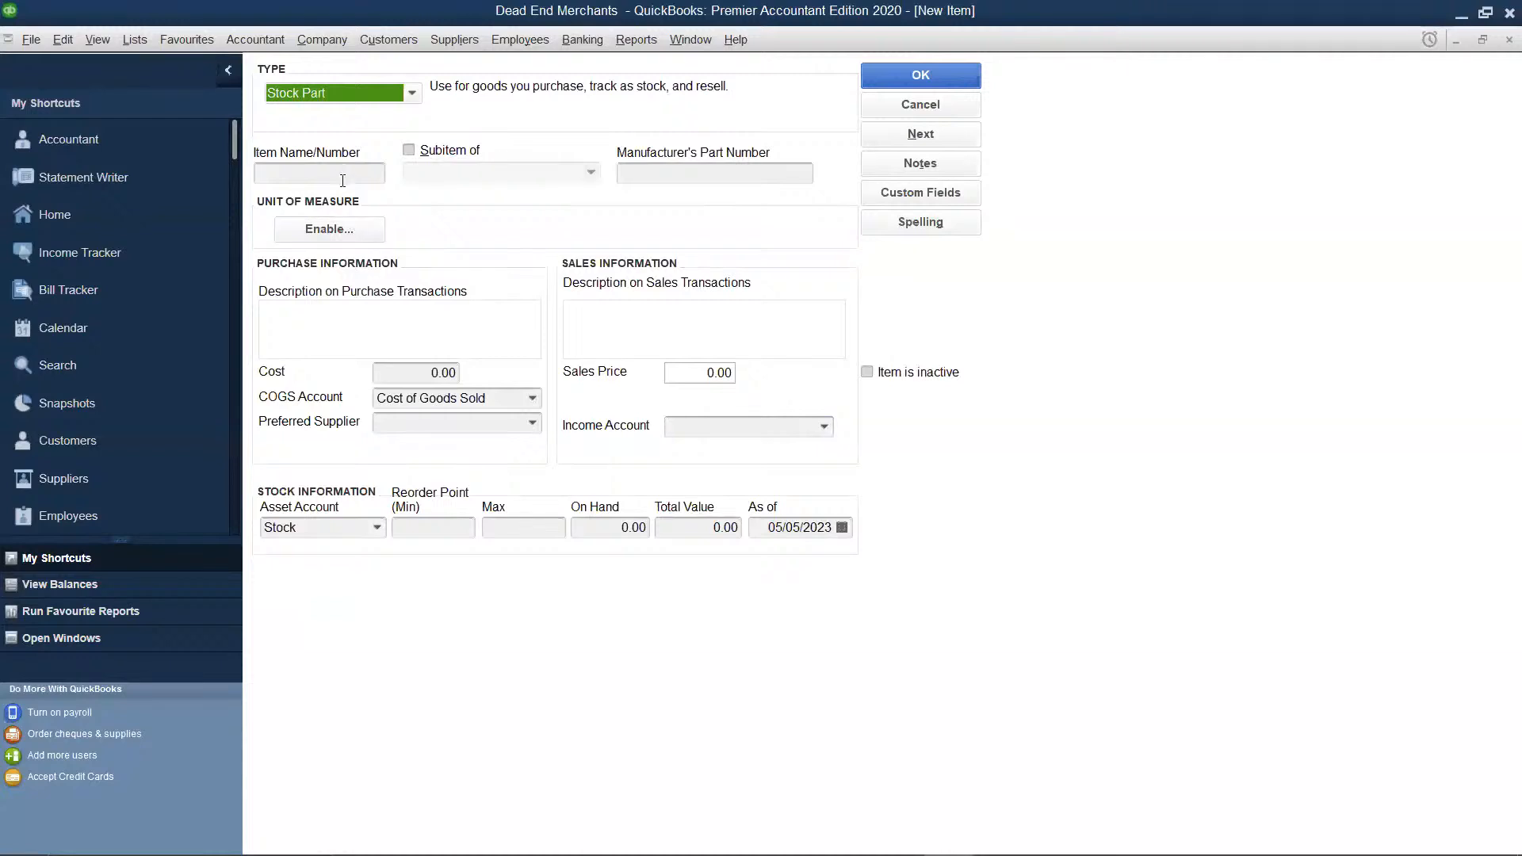
left_click(341, 170)
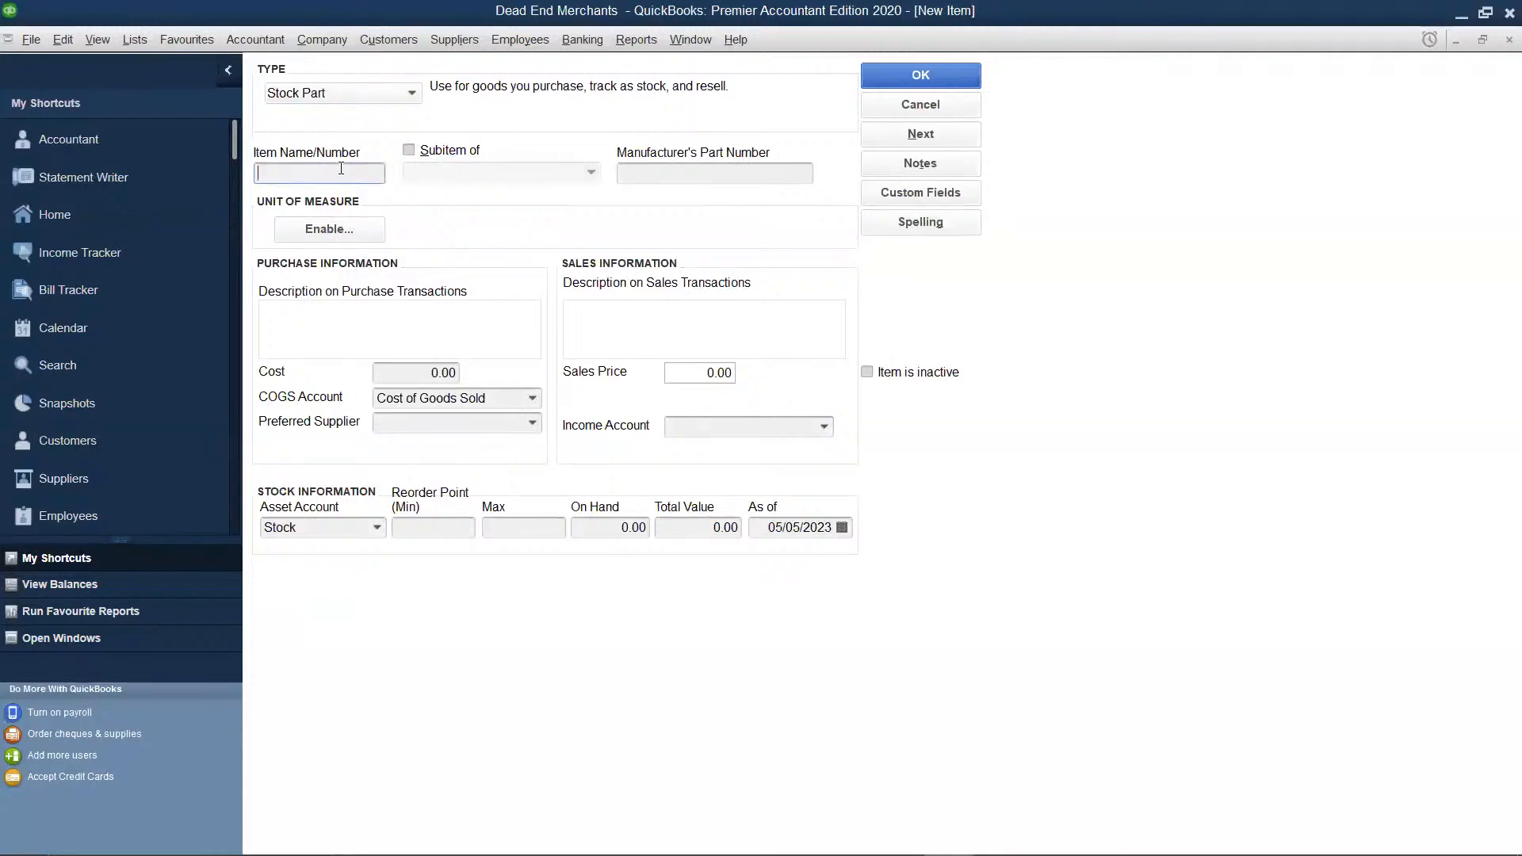
type("Banoch Whisky")
Set the cost of Banoch Whisky to 350 and its sales price to 600.
left_click(458, 372)
key("BackSpace")
key("BackSpace")
key("BackSpace")
type("350")
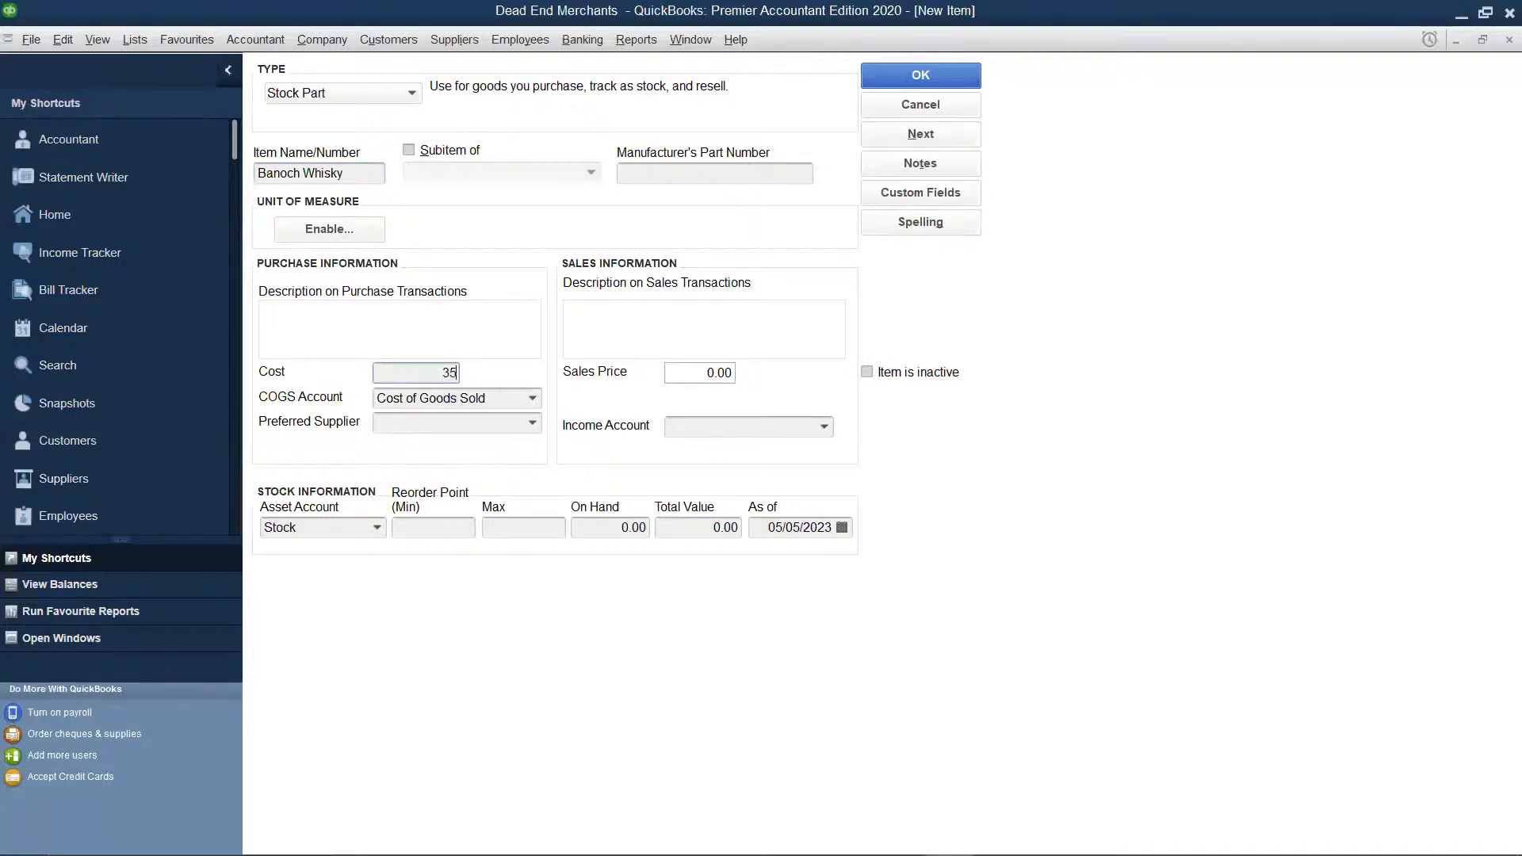
left_click(734, 374)
key("BackSpace")
key("BackSpace")
key("BackSpace")
type("600")
Assign Sales as the income account of the Banoch Whisky item.
left_click(726, 426)
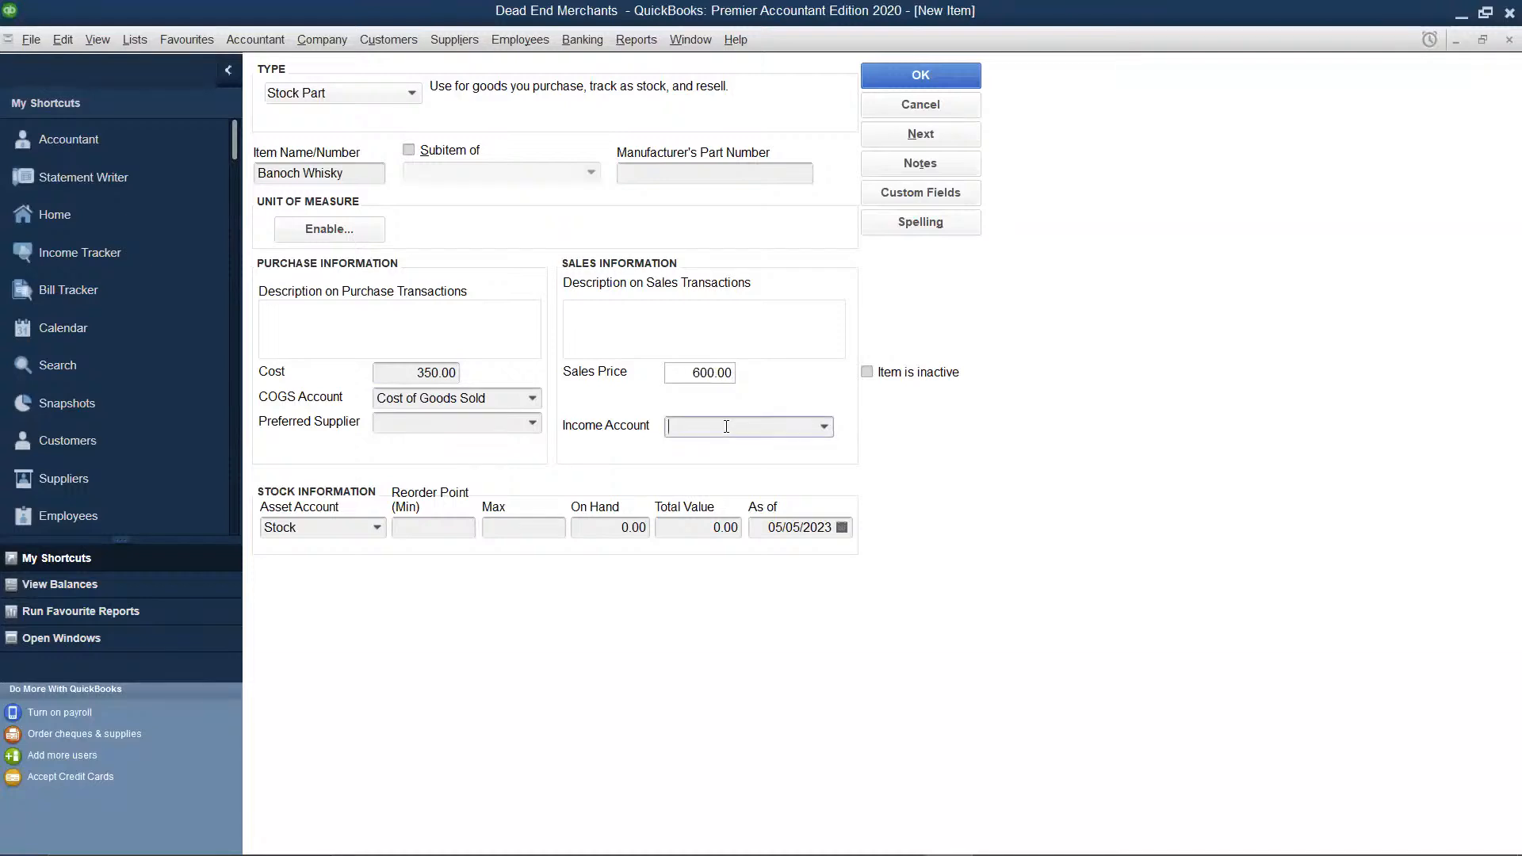
left_click(825, 427)
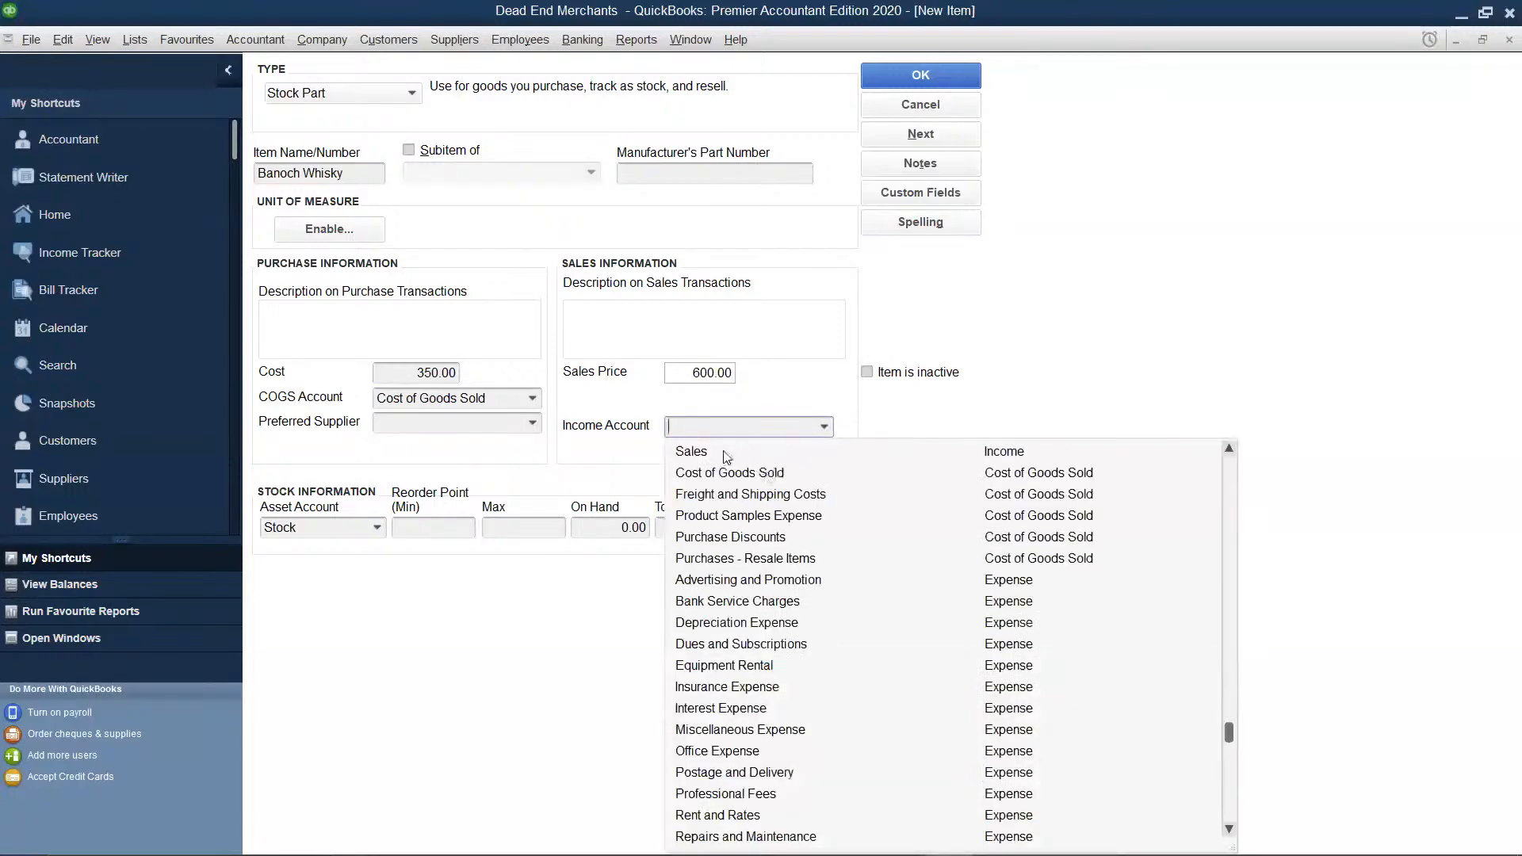
left_click(725, 452)
Add Alban Wines as a new preferred supplier, with company name Alban Wines and the billing address copied to the shipping address.
left_click(533, 425)
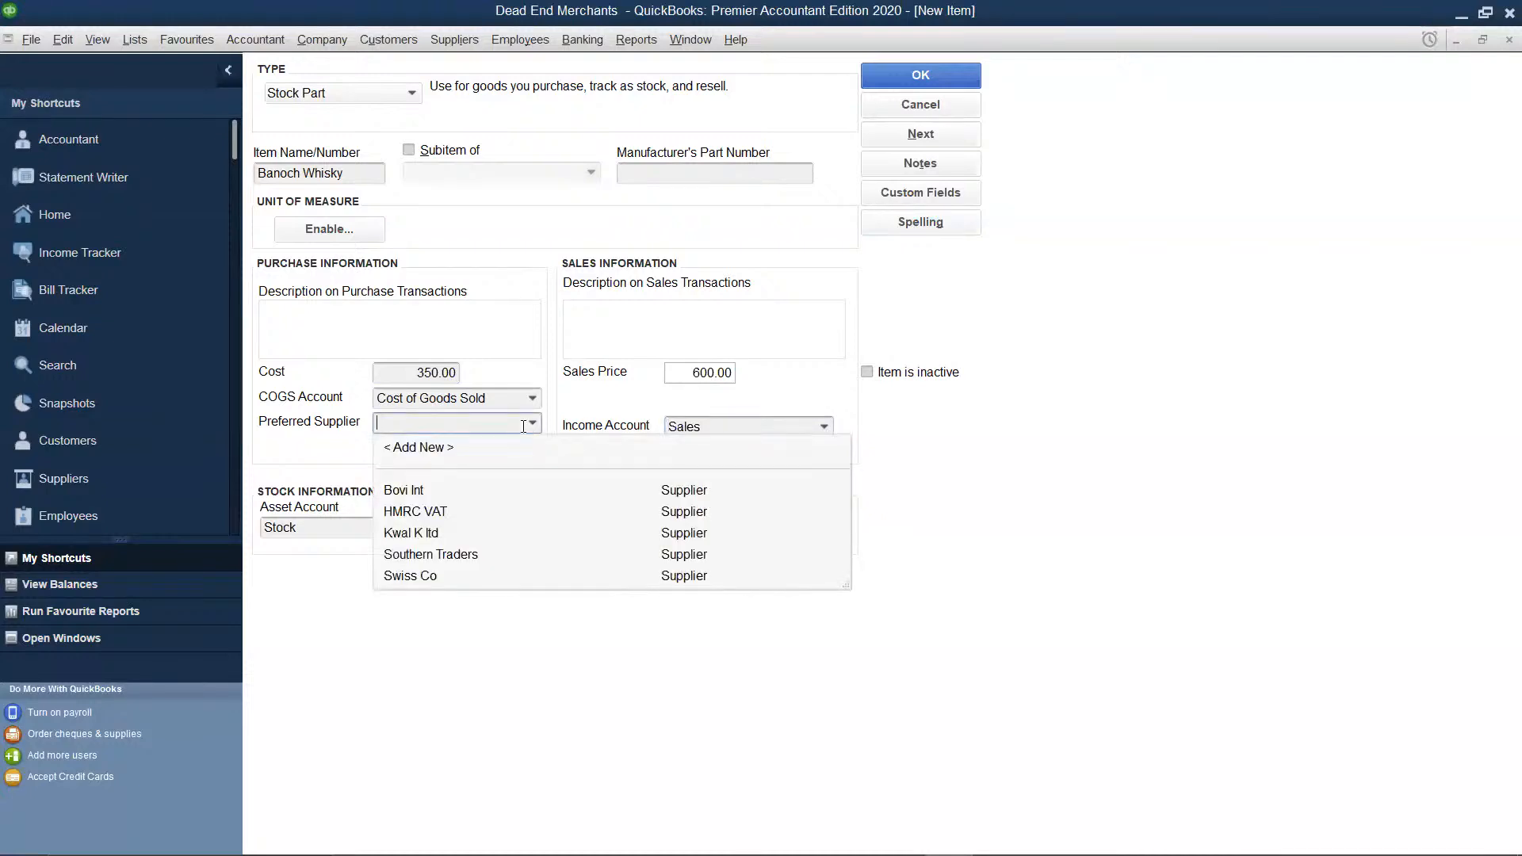
left_click(435, 450)
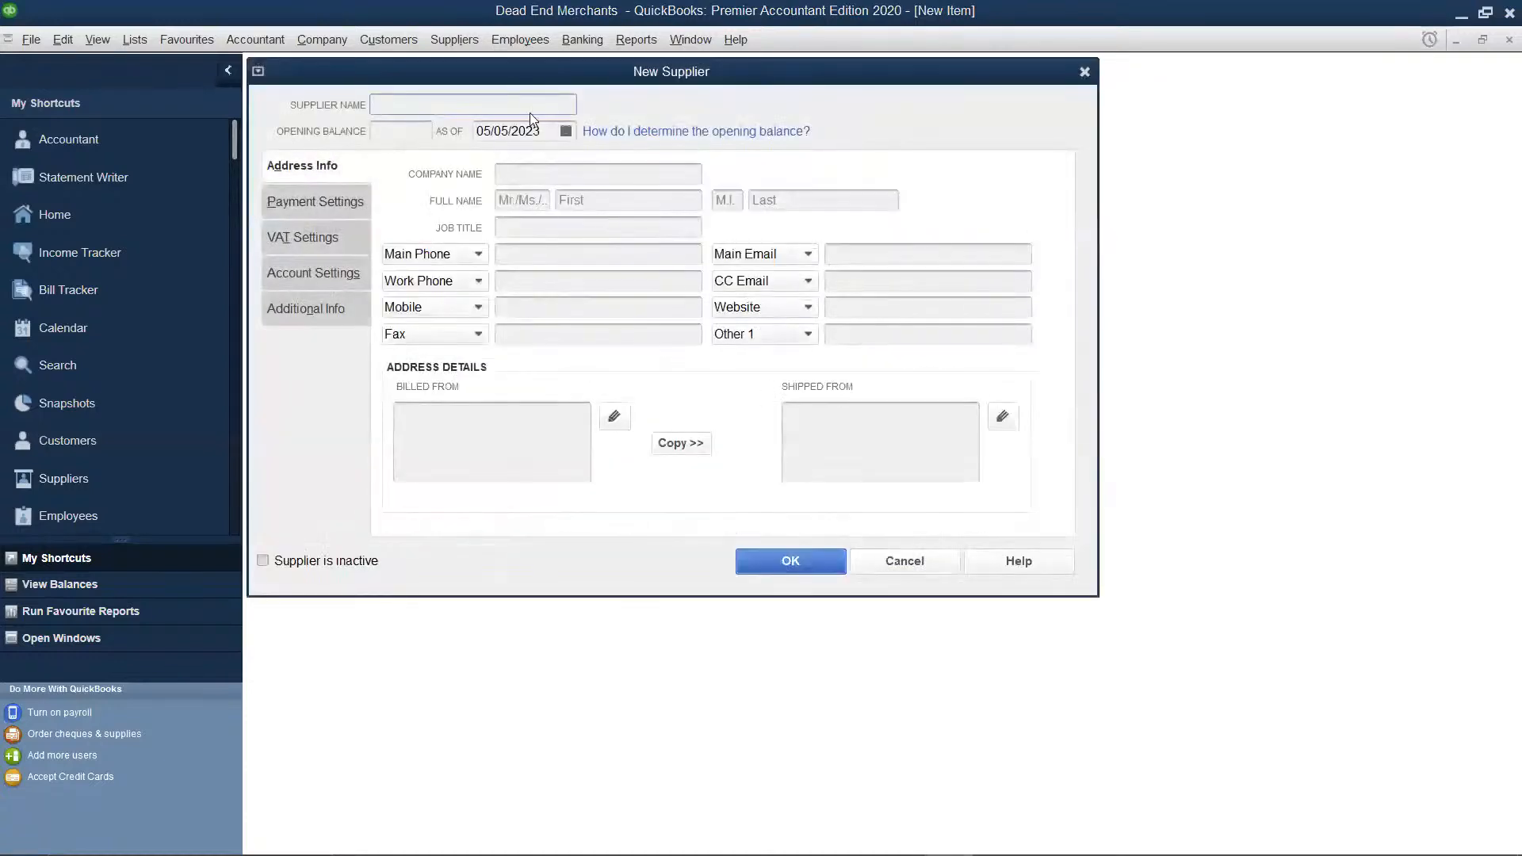
type("Alban Wines")
left_click(541, 174)
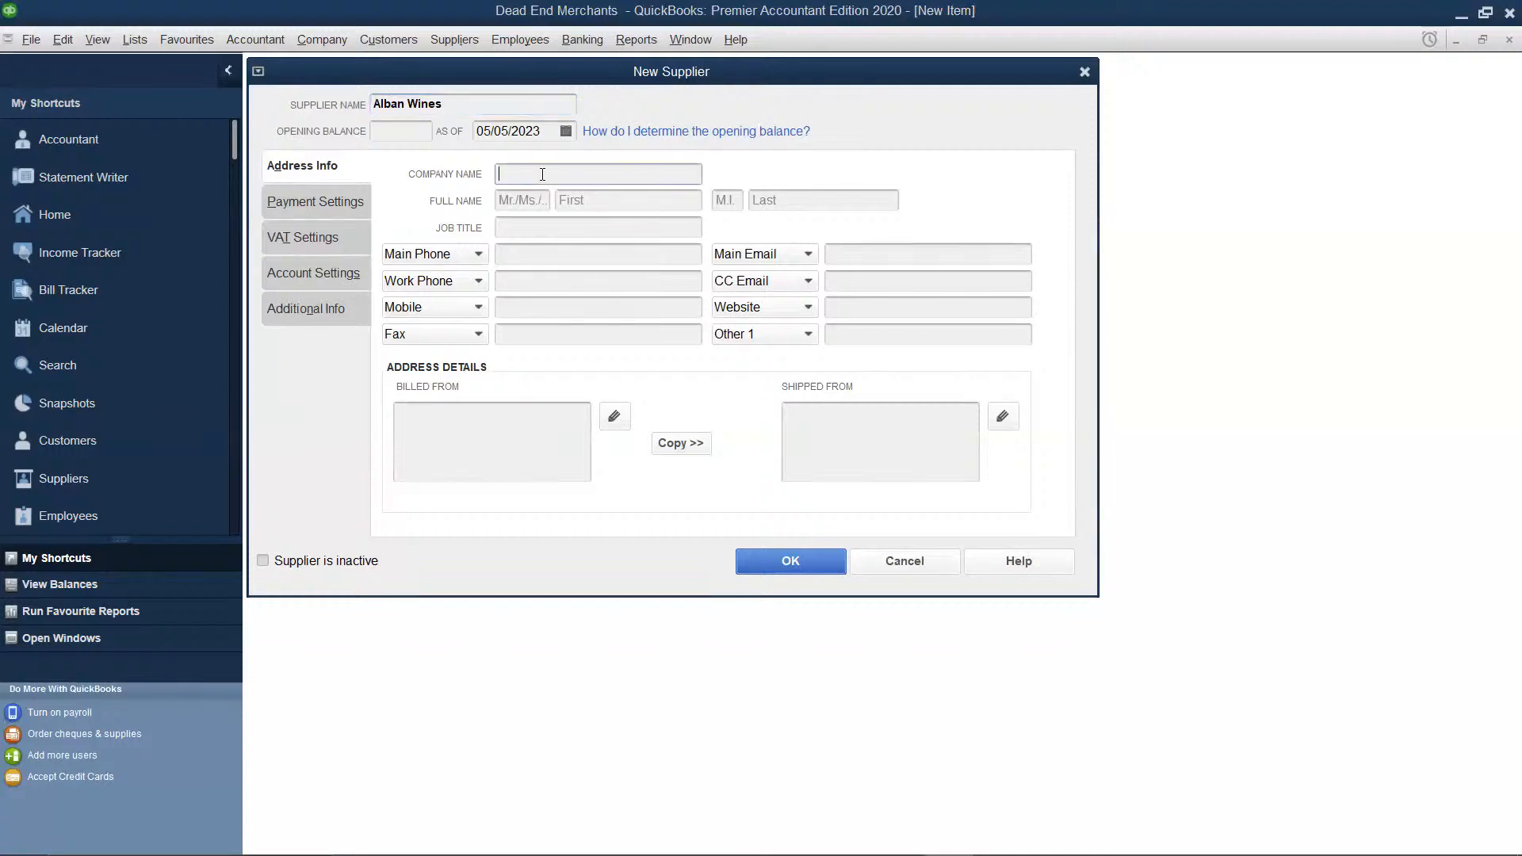
type("Alban Wines")
left_click(679, 444)
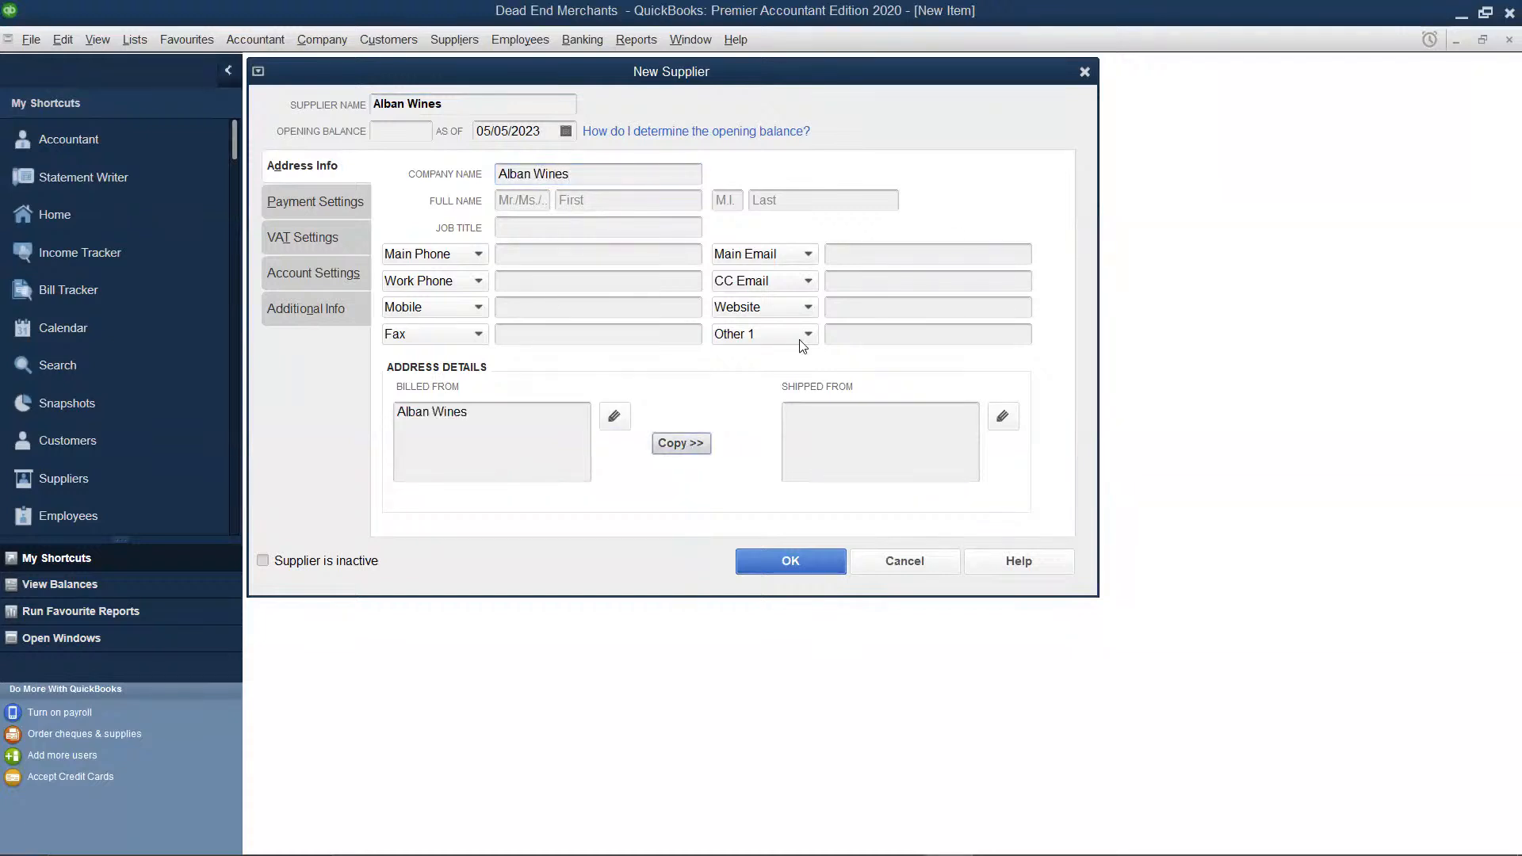
left_click(1051, 212)
left_click(811, 553)
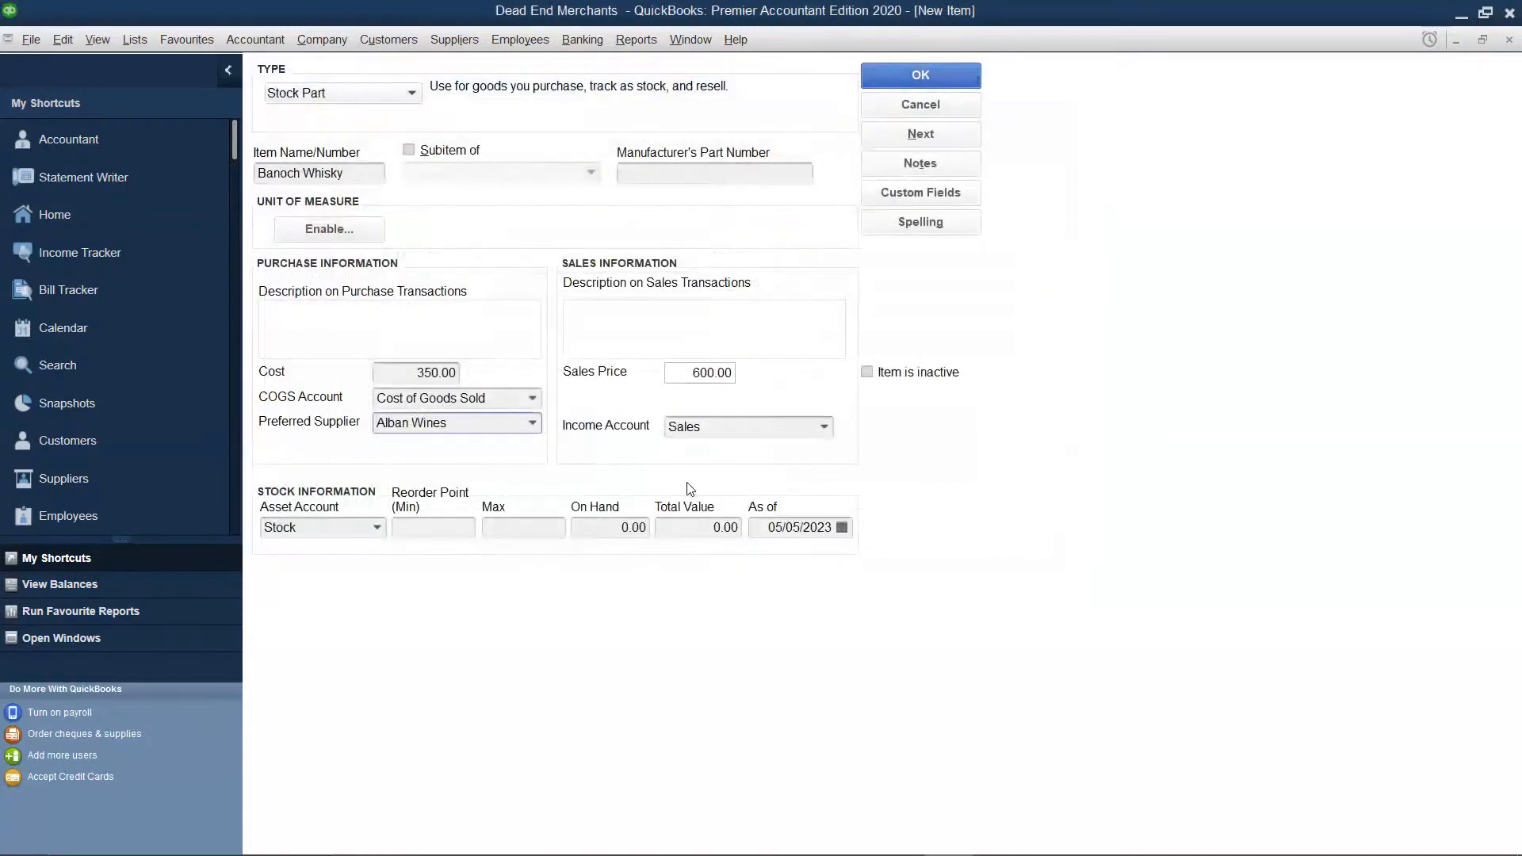
Set the on-hand quantity of Banoch Whisky to 150 and save the item, ignoring all spelling suggestions for its name.
left_click(593, 525)
key("BackSpace")
type("1")
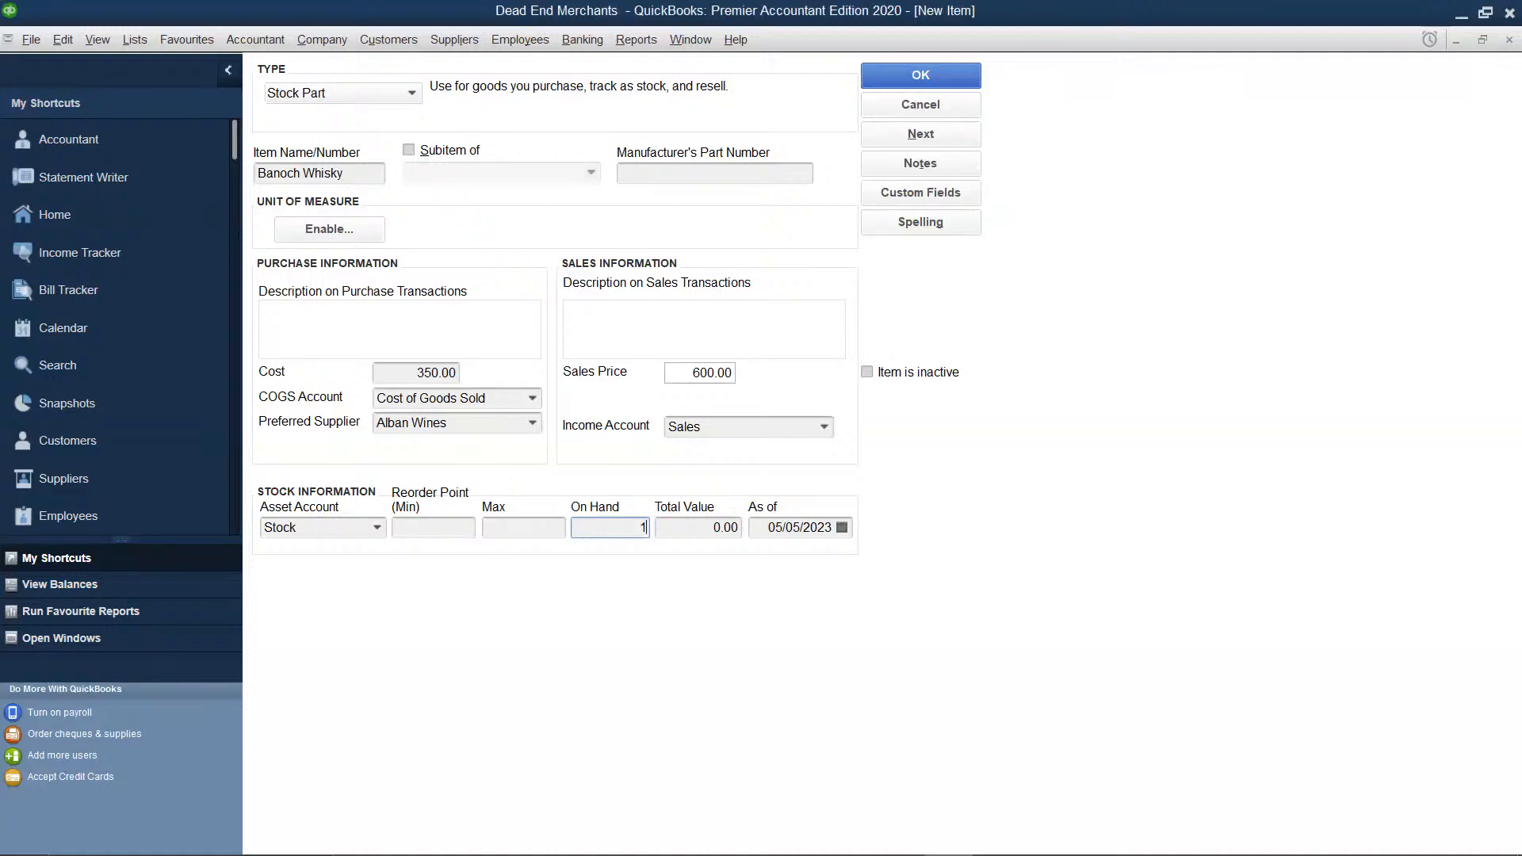
type("50")
left_click(698, 525)
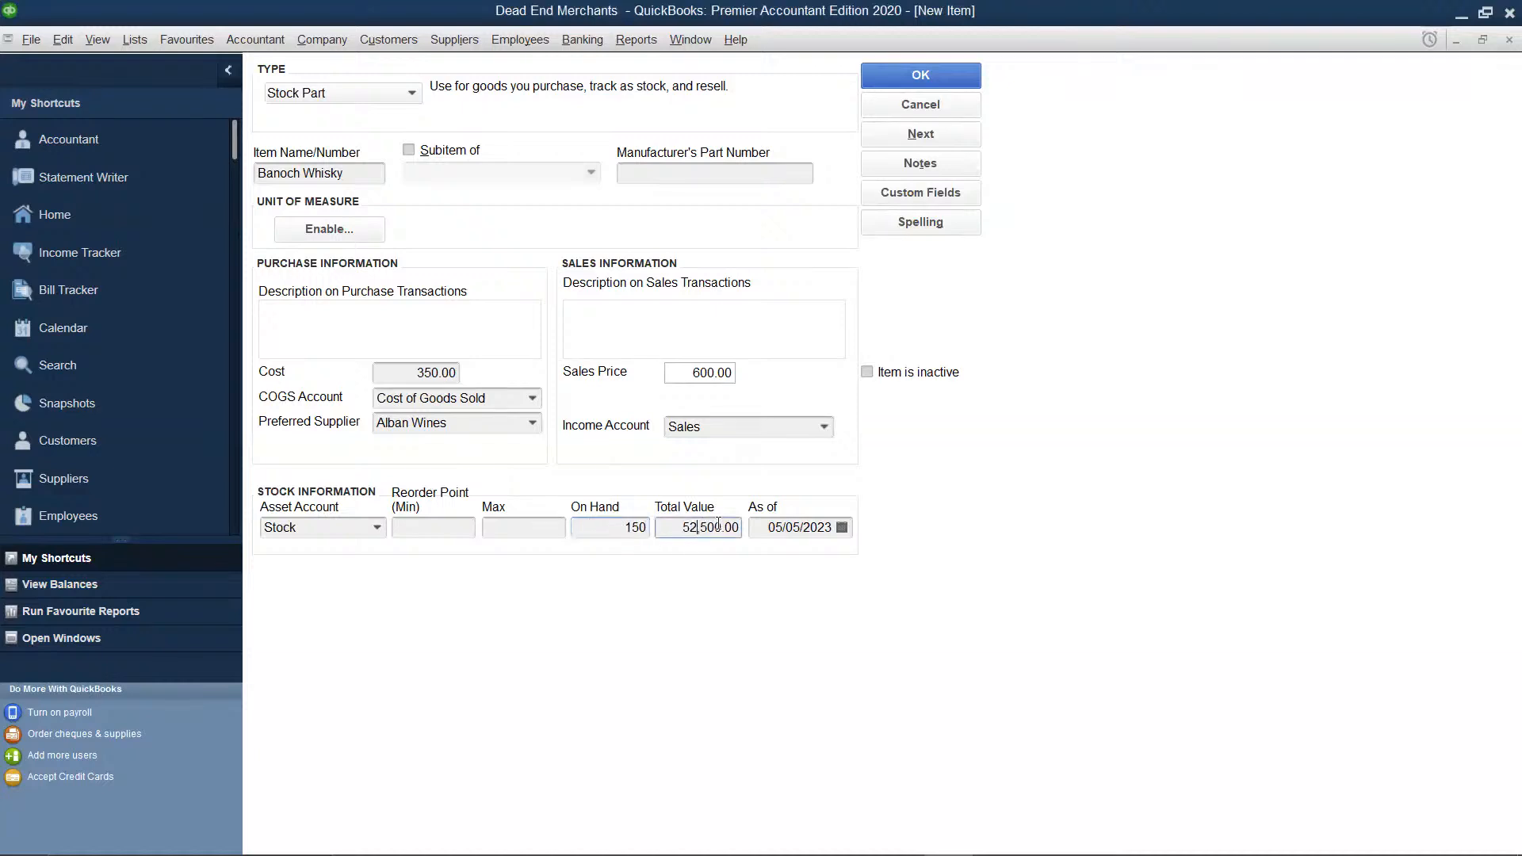
left_click(910, 79)
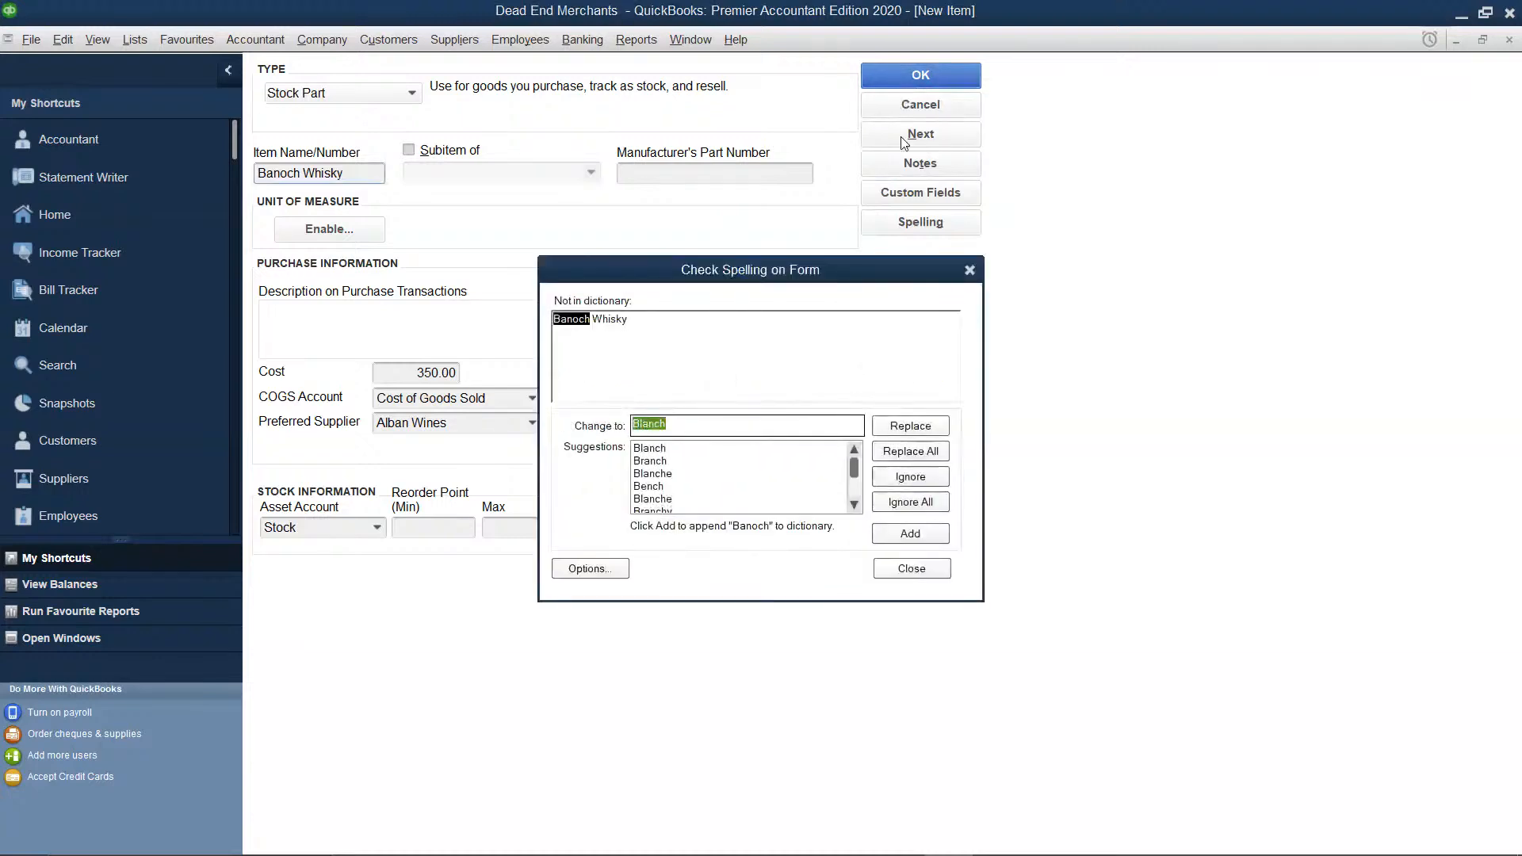
left_click(910, 502)
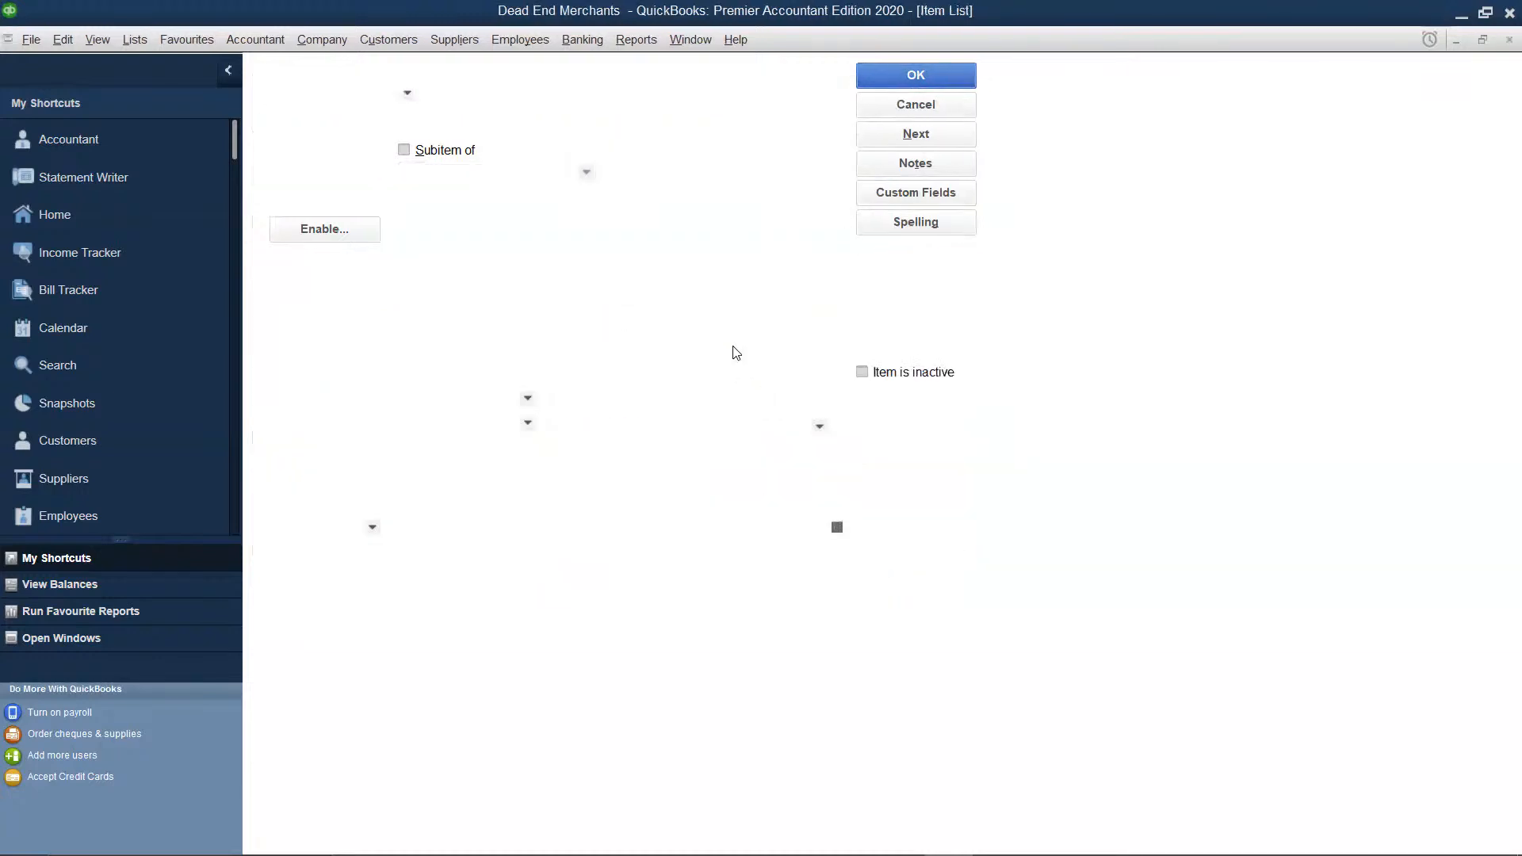
Create a new Stock Part item named Myers Rum.
right_click(730, 341)
left_click(778, 398)
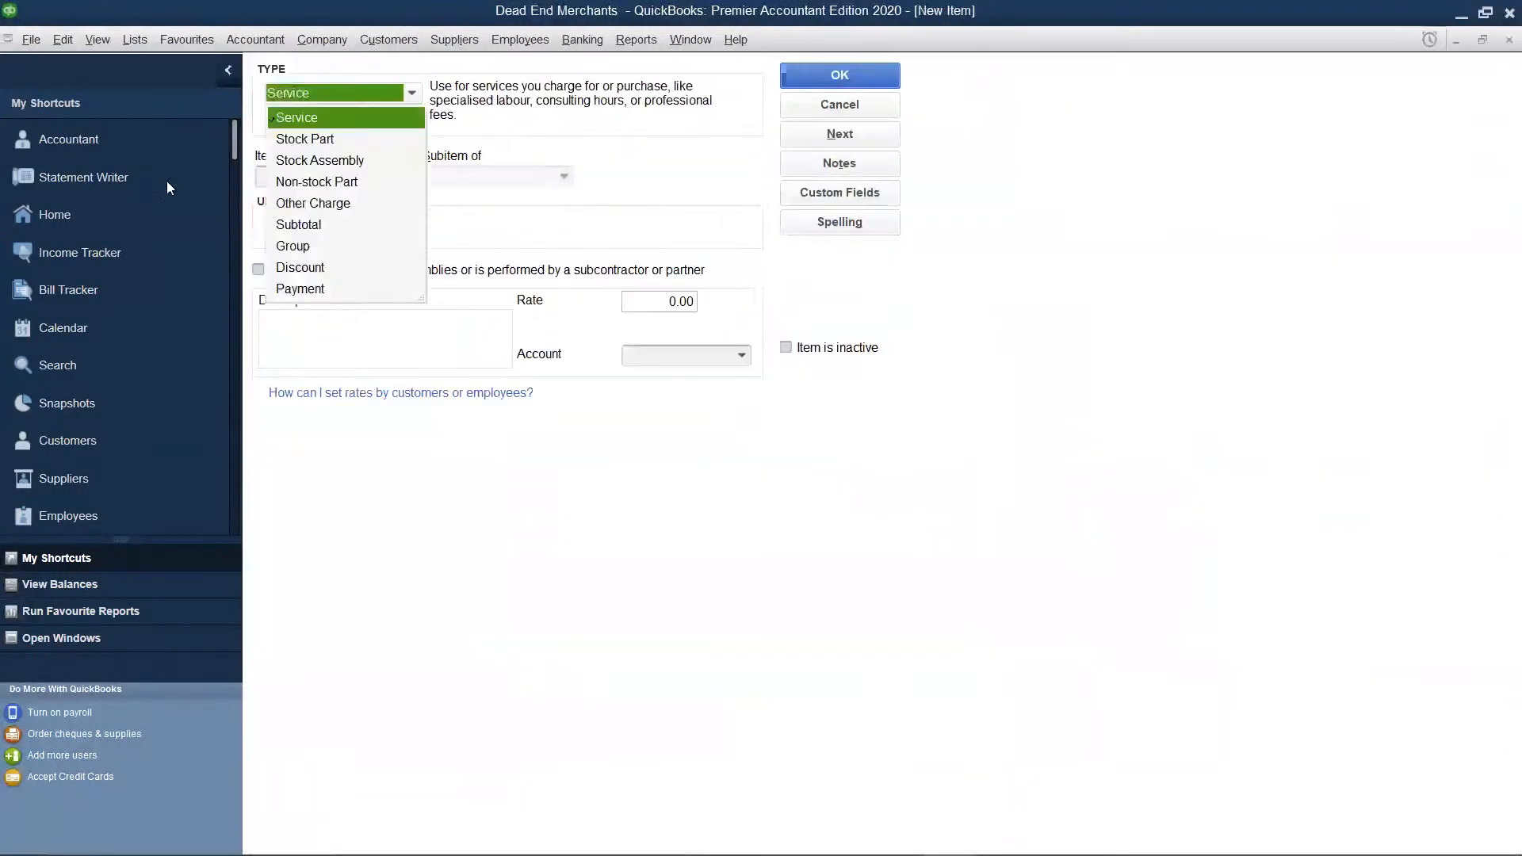
left_click(324, 140)
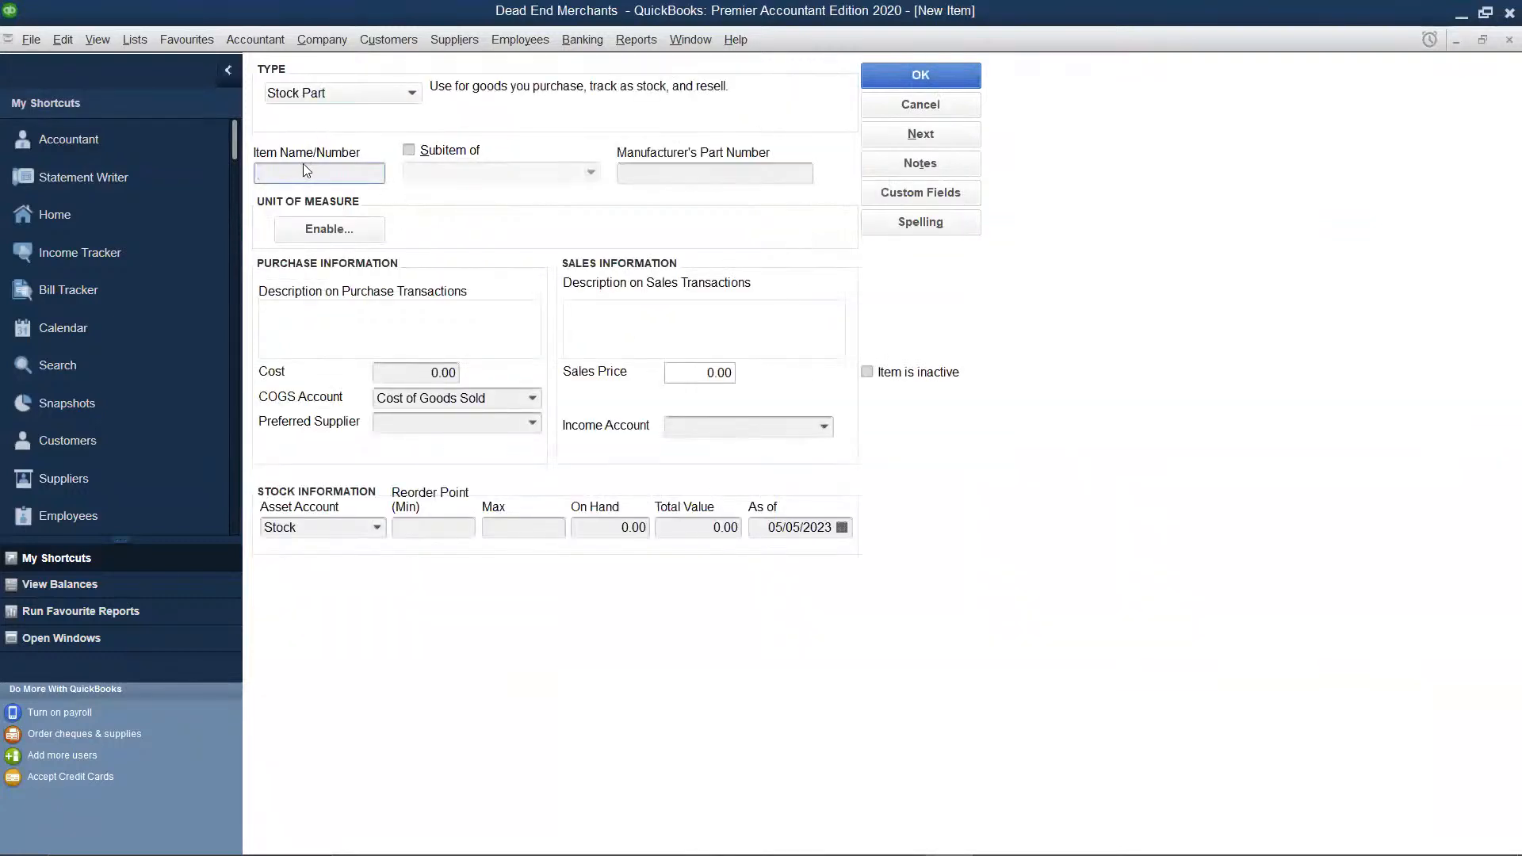
type("Myers Rum")
Set the cost of Myers Rum to 500 and its sales price to 999.
left_click(445, 378)
key("BackSpace")
key("BackSpace")
key("BackSpace")
key("BackSpace")
type("500")
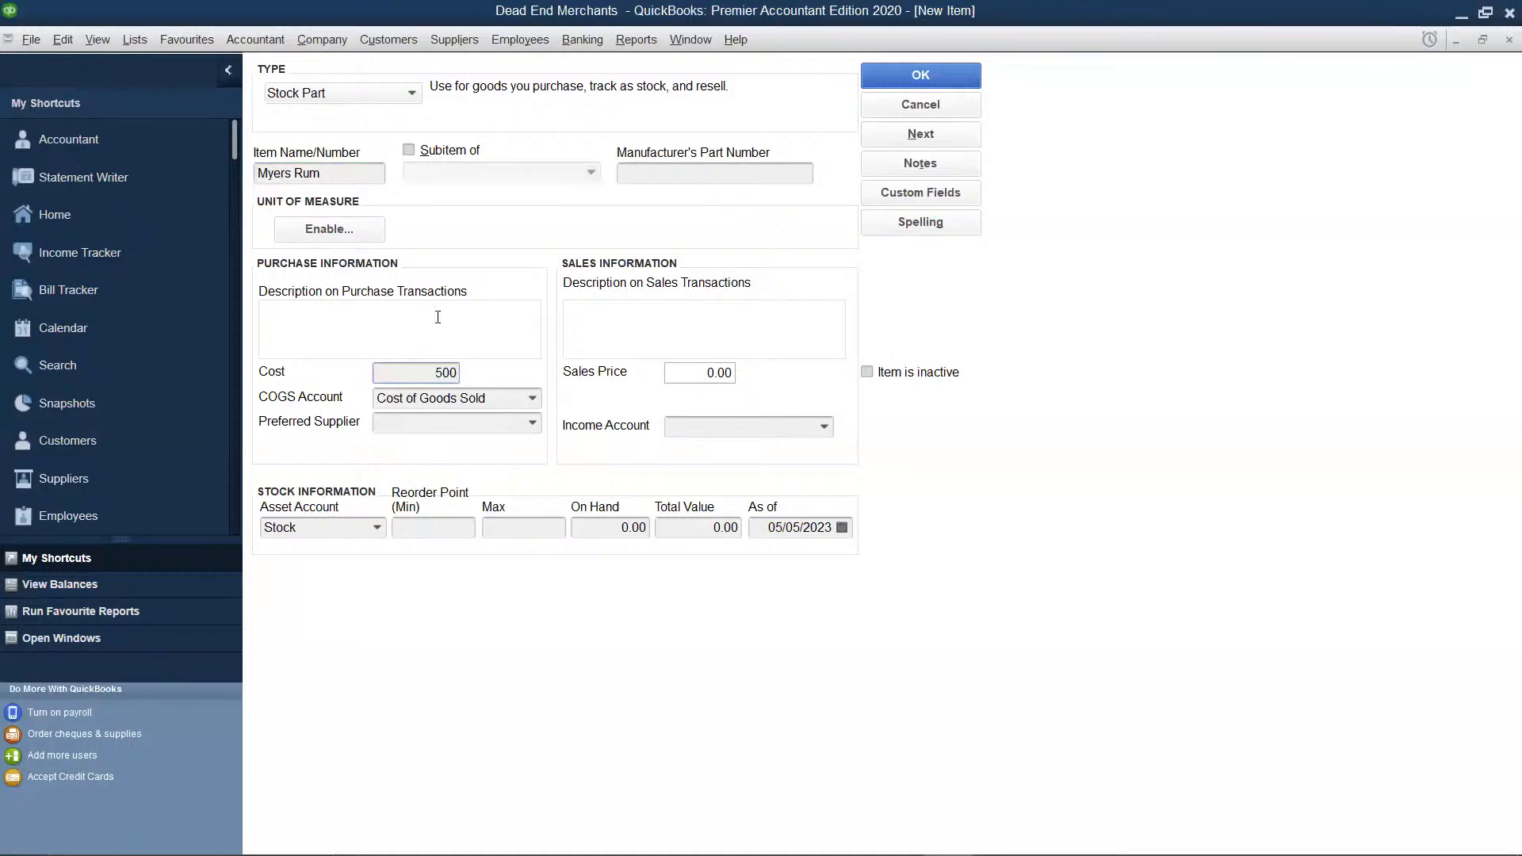
left_click(730, 371)
key("BackSpace")
key("BackSpace")
key("BackSpace")
key("BackSpace")
type("999")
Assign Sales as the income account of the Myers Rum item.
left_click(748, 426)
left_click(825, 430)
left_click(771, 456)
Add Ramadan Distillers as a new preferred supplier, with company name Ramadan Distillers and the billing address copied to the shipping address.
left_click(532, 428)
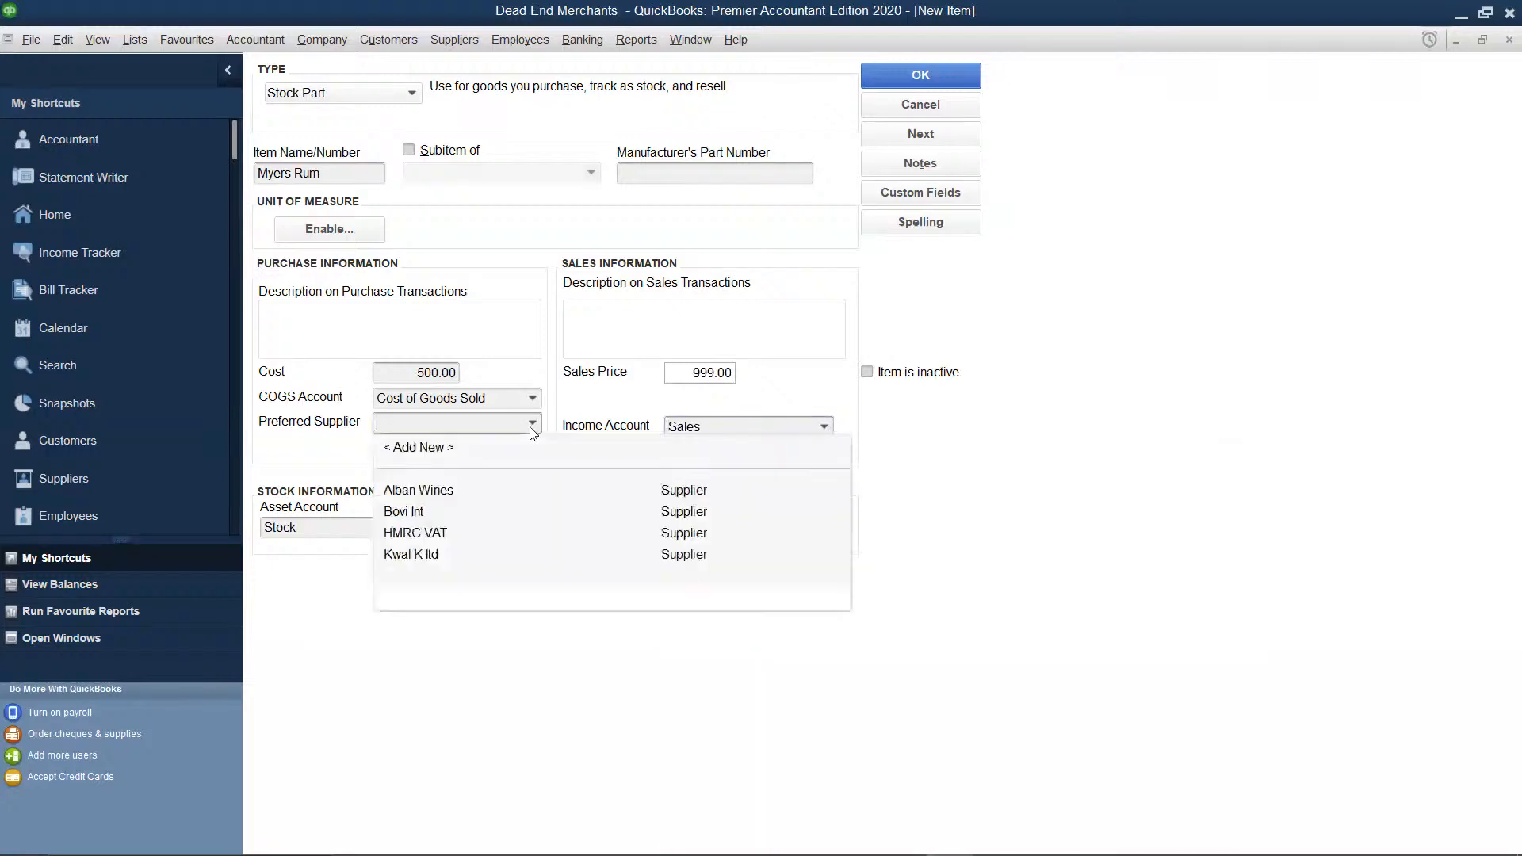
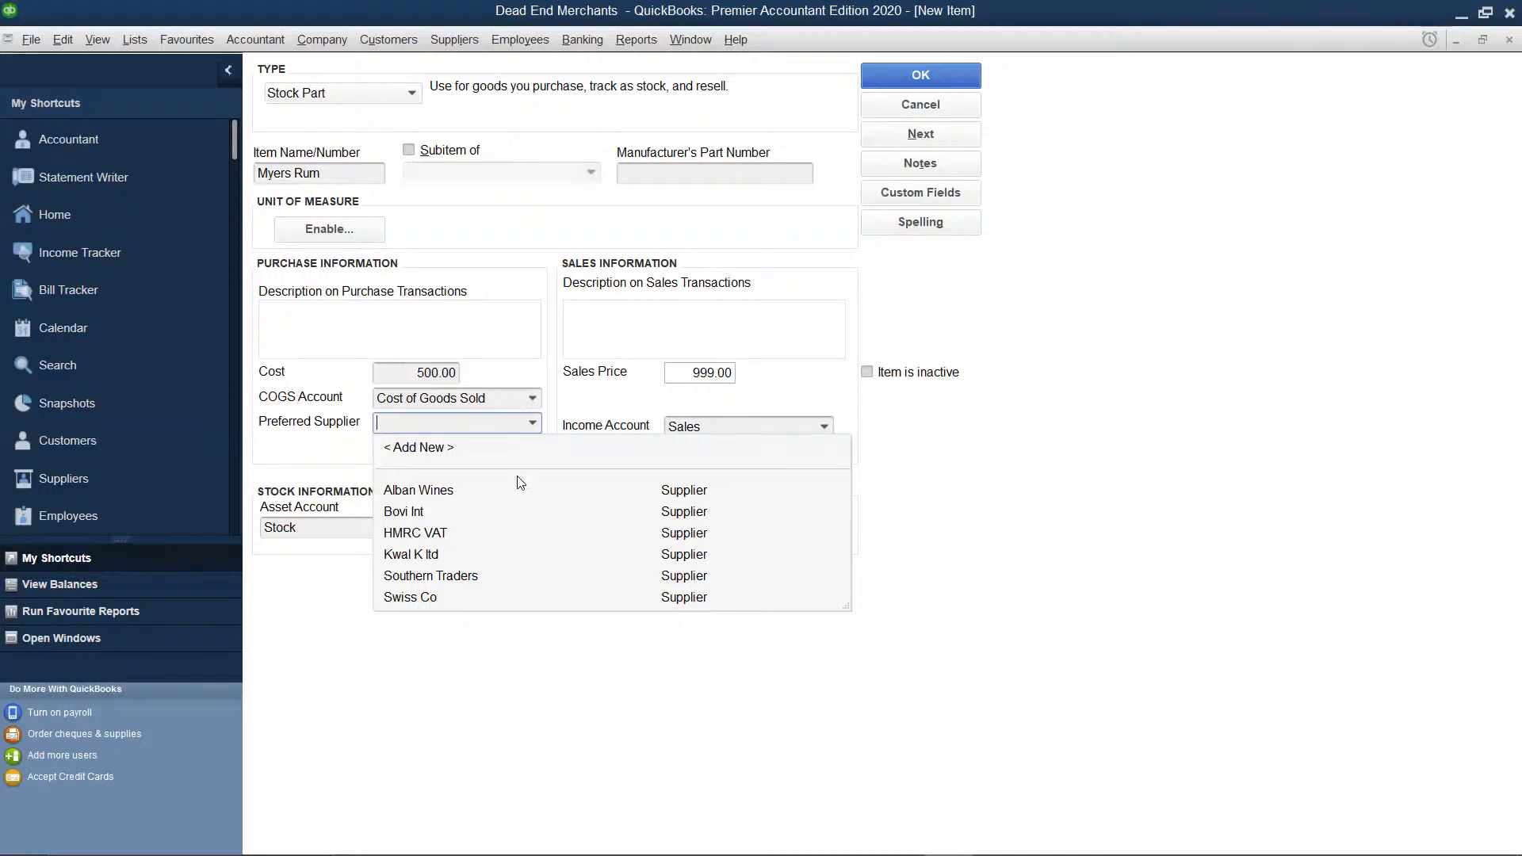
left_click(478, 448)
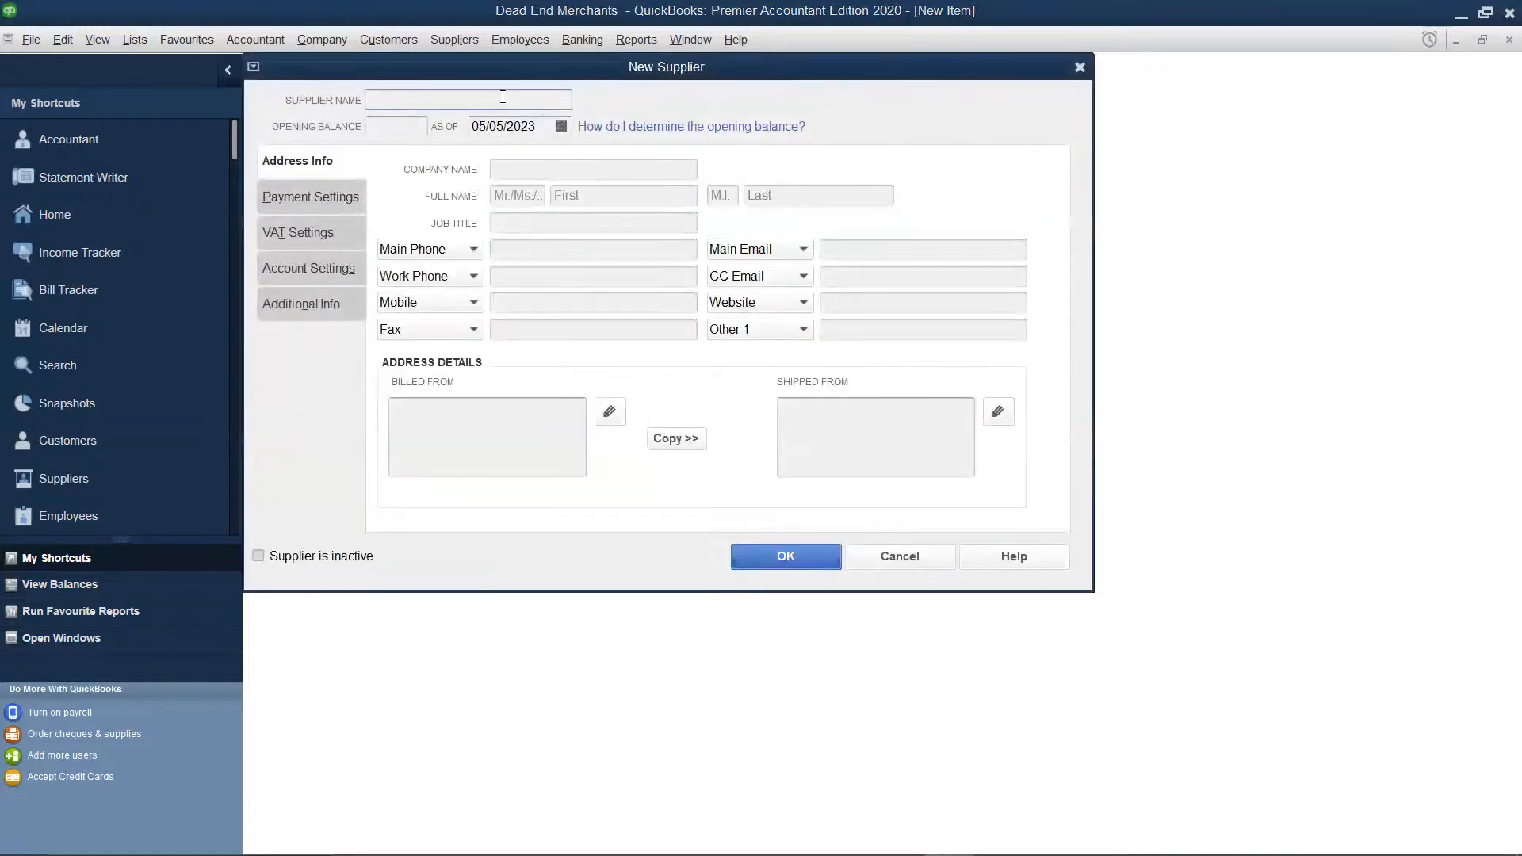
type("Ramadan Distillers")
left_click(525, 170)
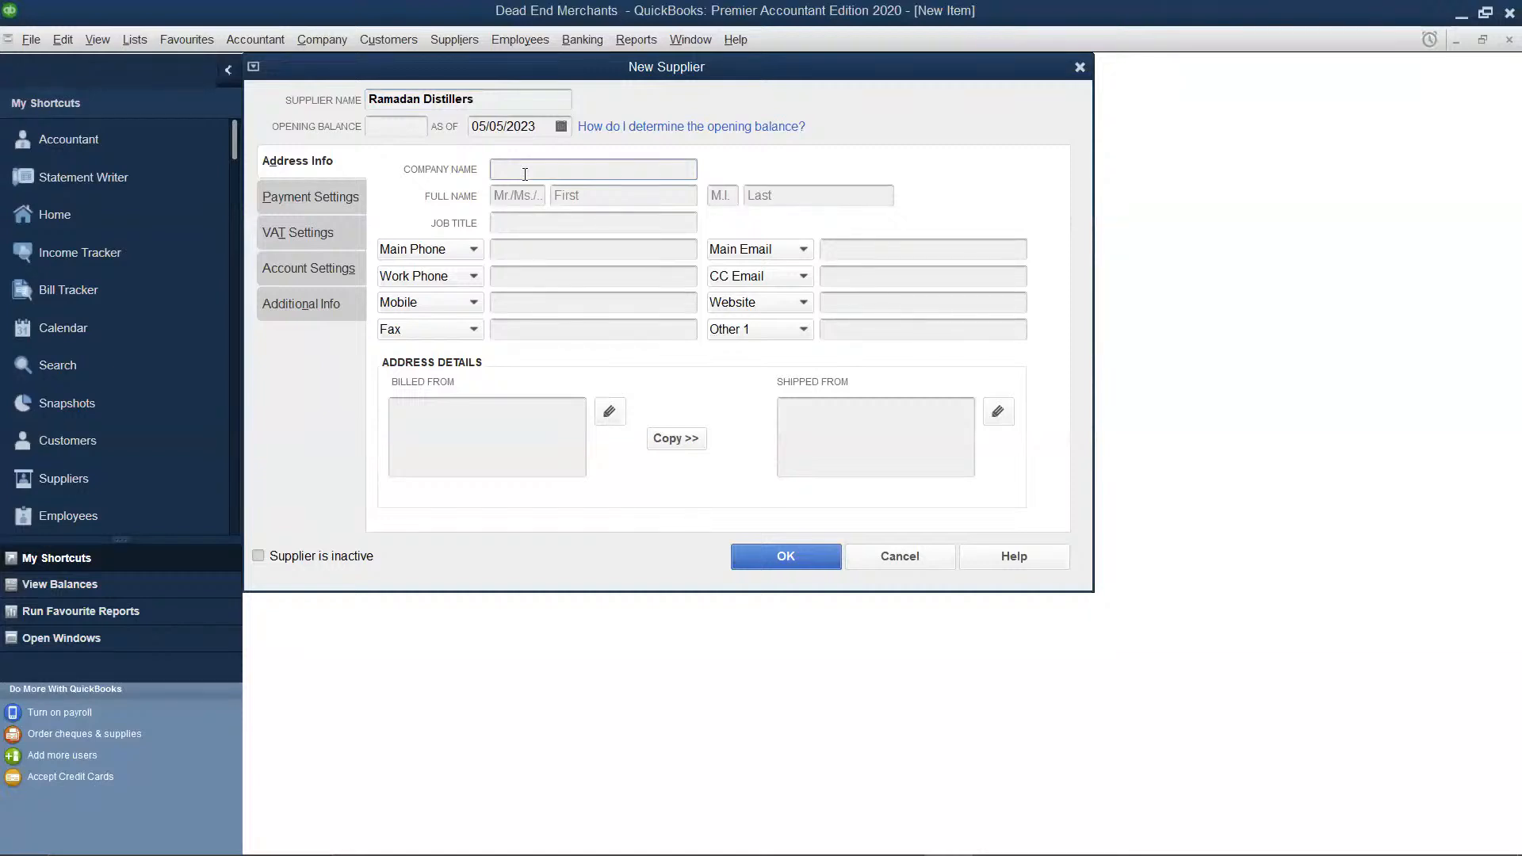
type("Ramadan Distillers")
left_click(676, 439)
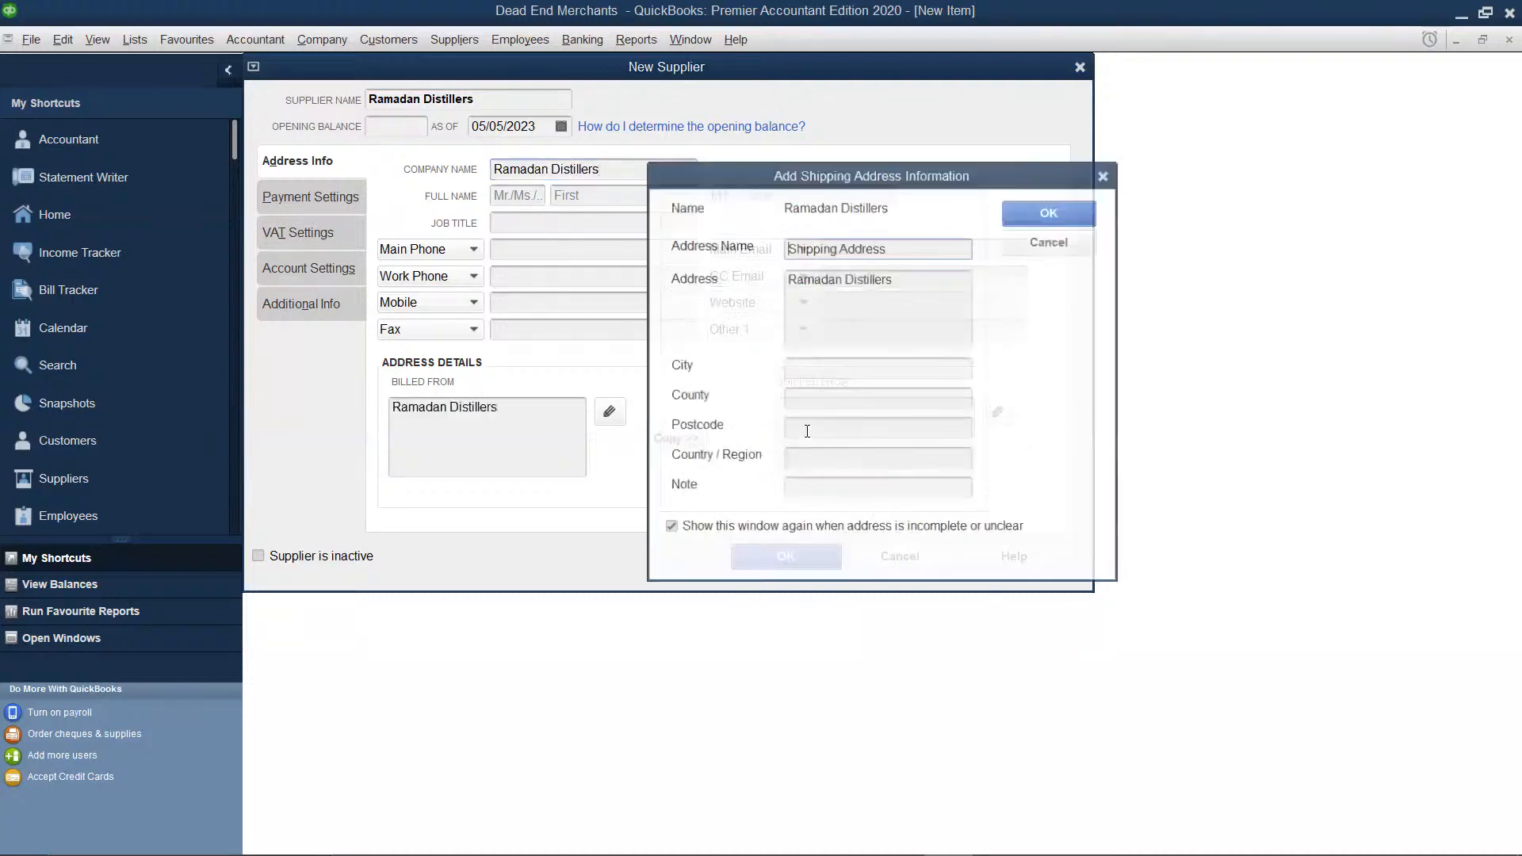
left_click(1031, 208)
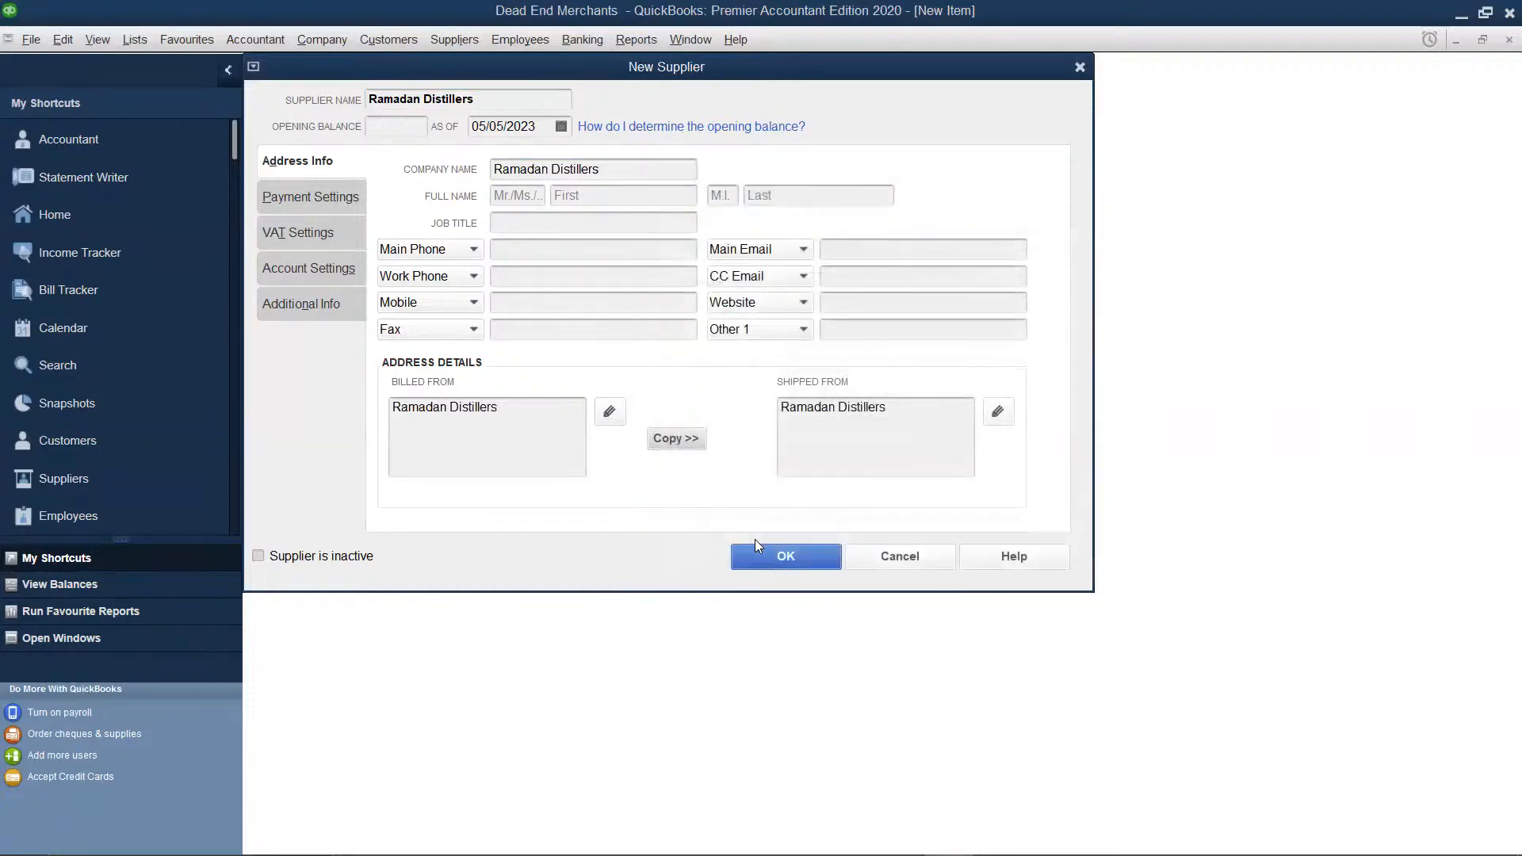
left_click(773, 555)
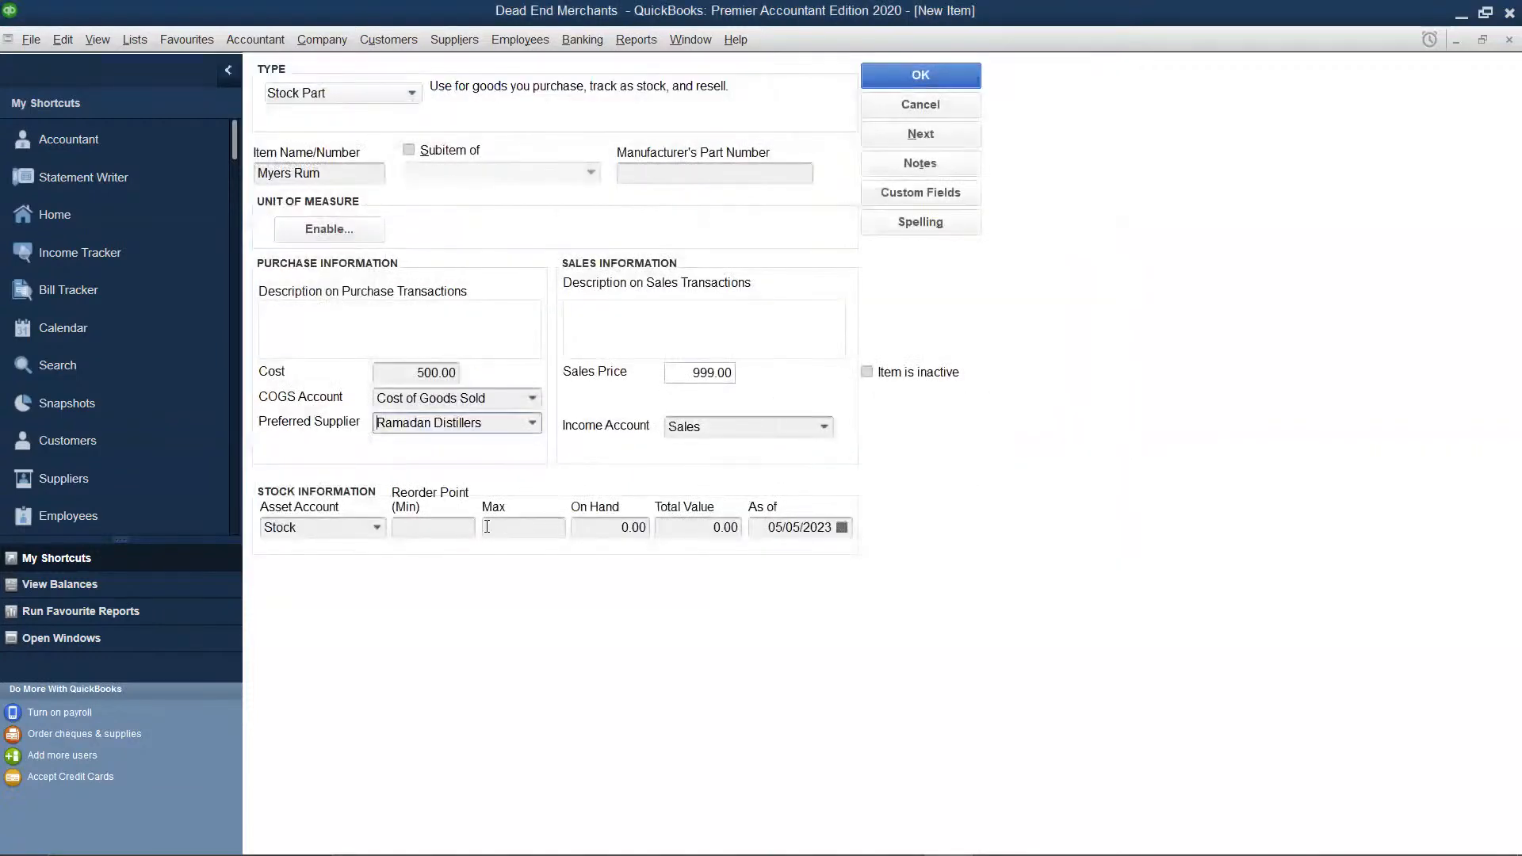
Set the on-hand quantity of Myers Rum to 140 and save the item, ignoring all spelling suggestions for its name.
left_click(579, 523)
key("BackSpace")
key("BackSpace")
key("BackSpace")
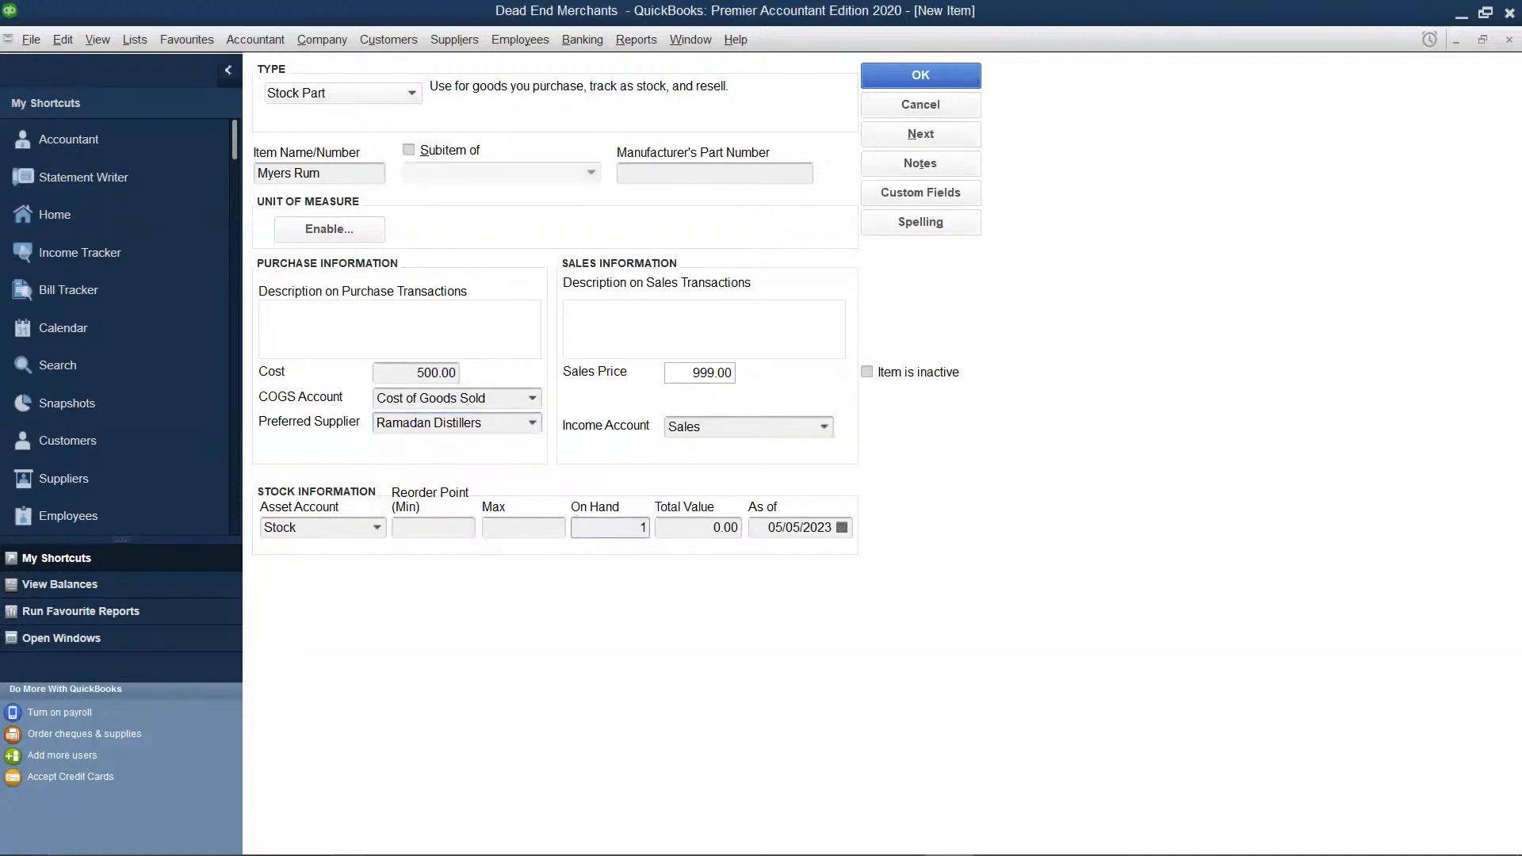
type("140")
left_click(699, 528)
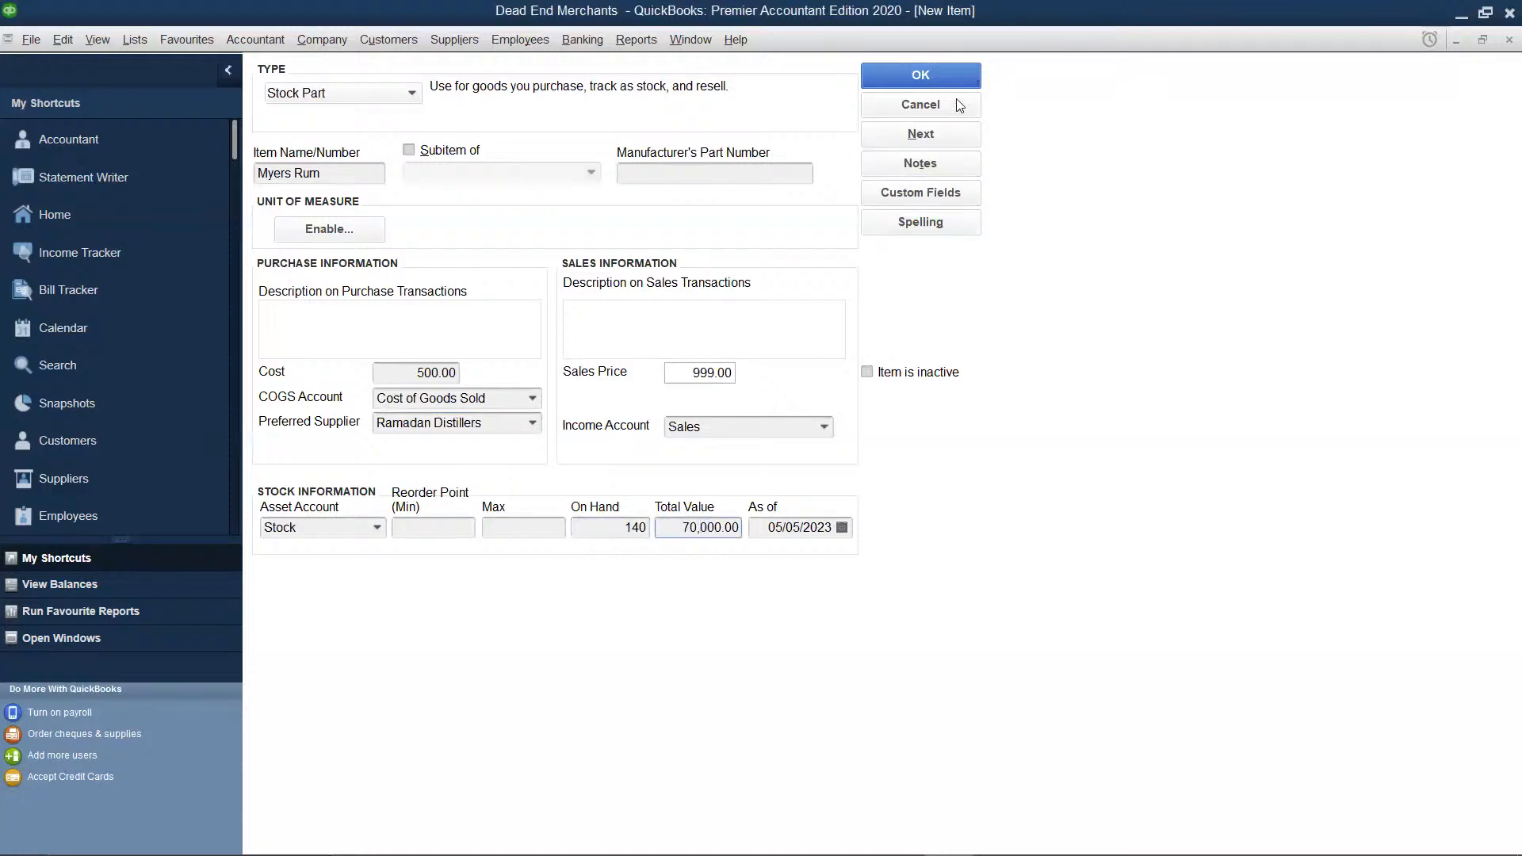
left_click(923, 75)
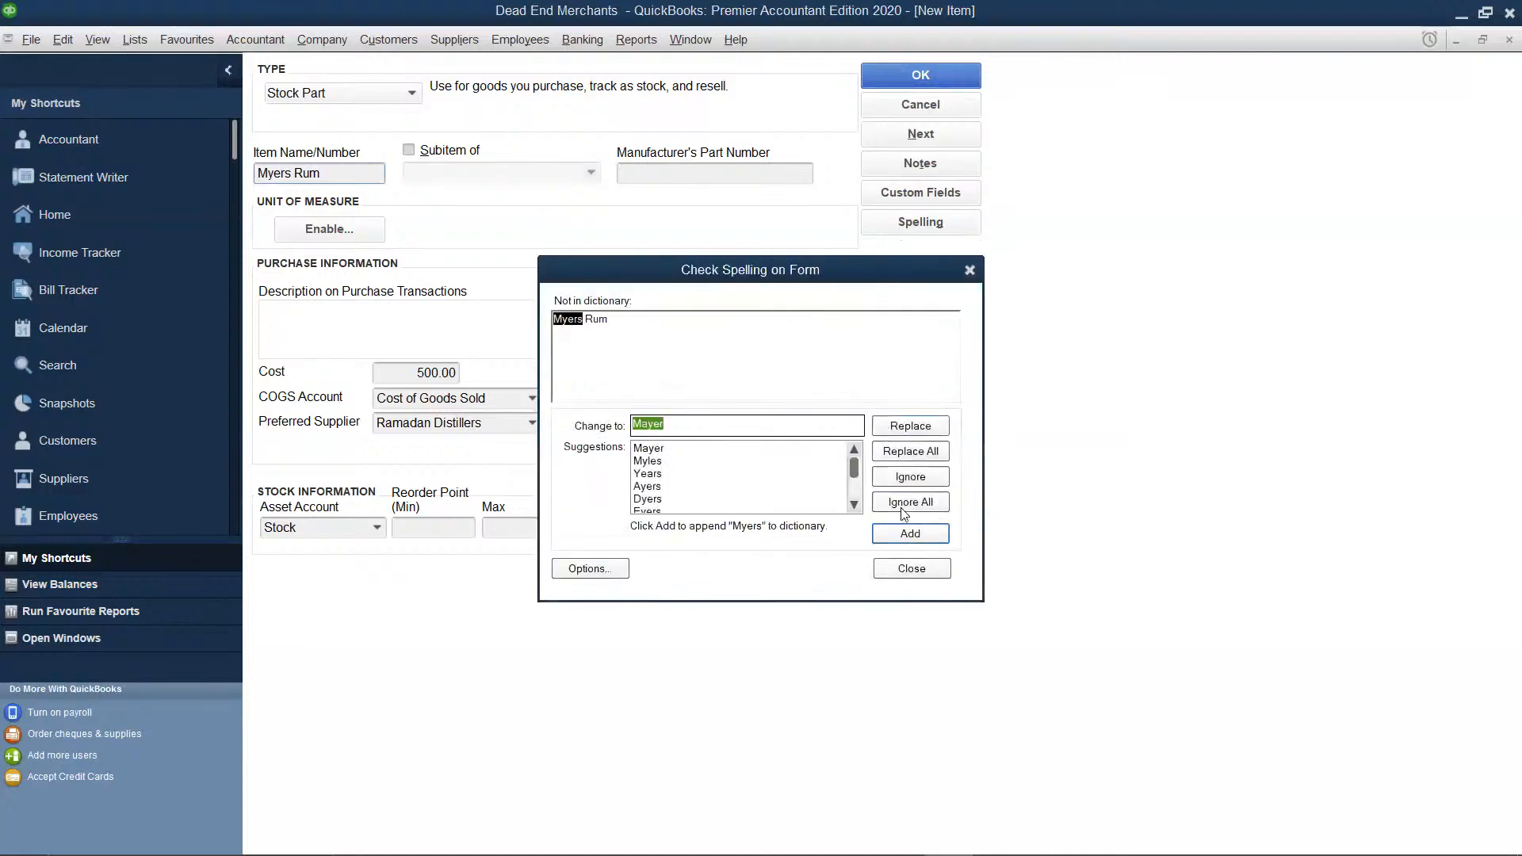
left_click(912, 500)
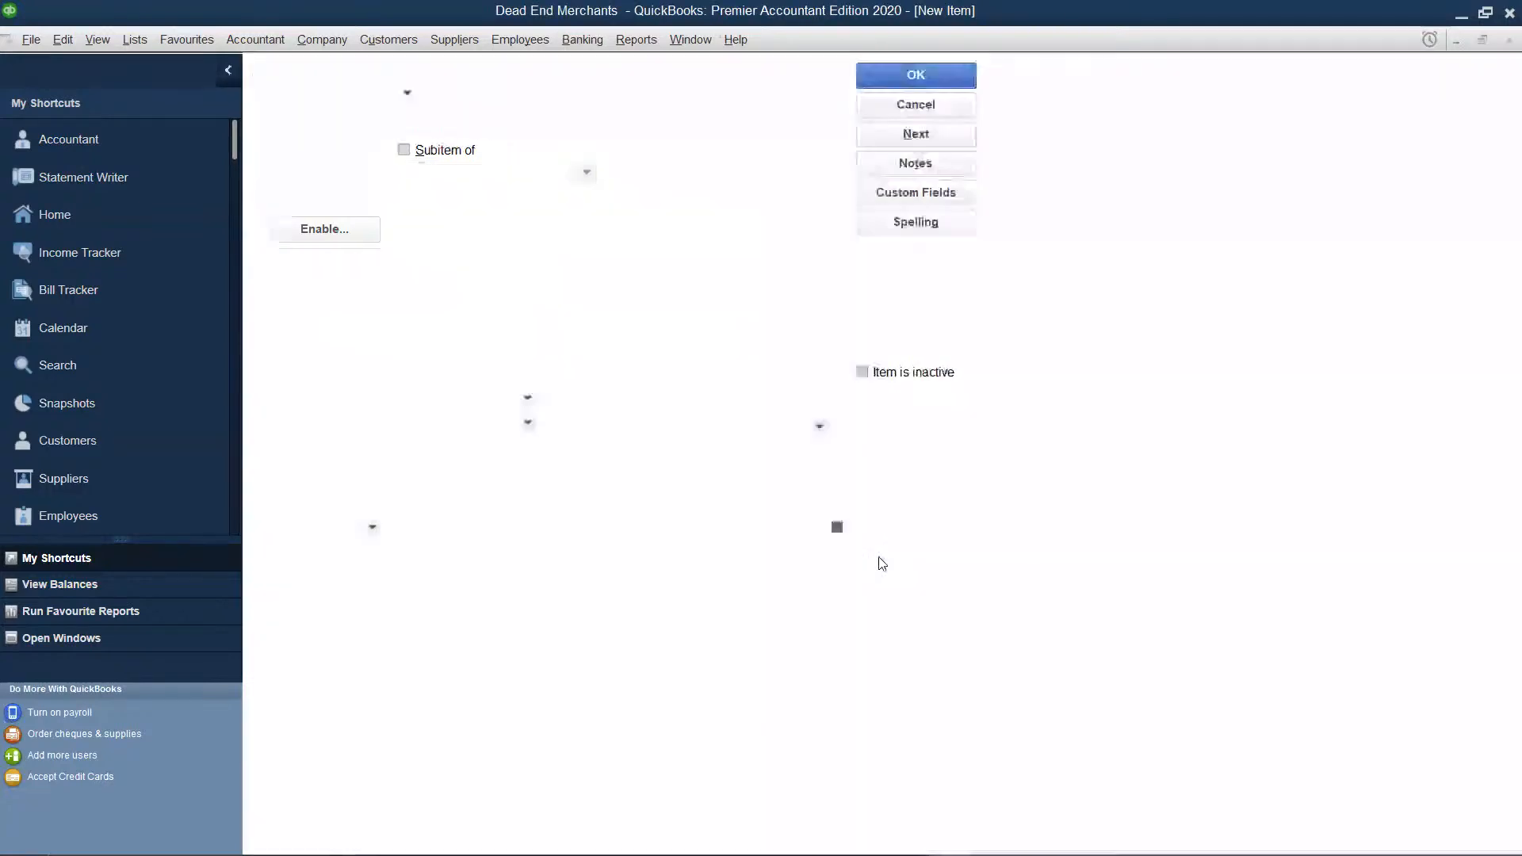
Create a new Stock Part item named Captain Morgan.
left_click(596, 375)
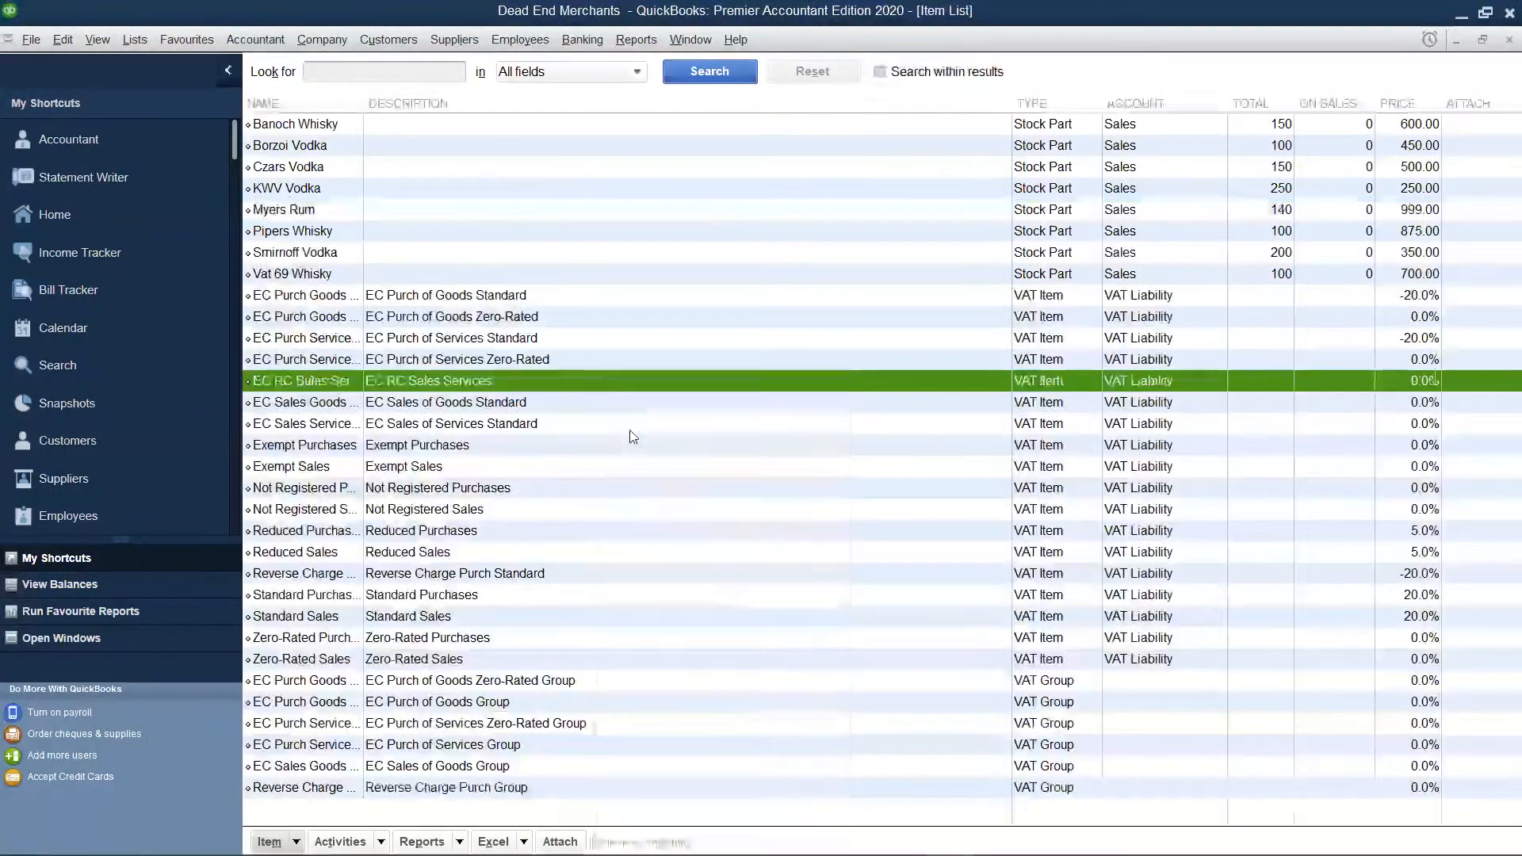
key("ctrl+n")
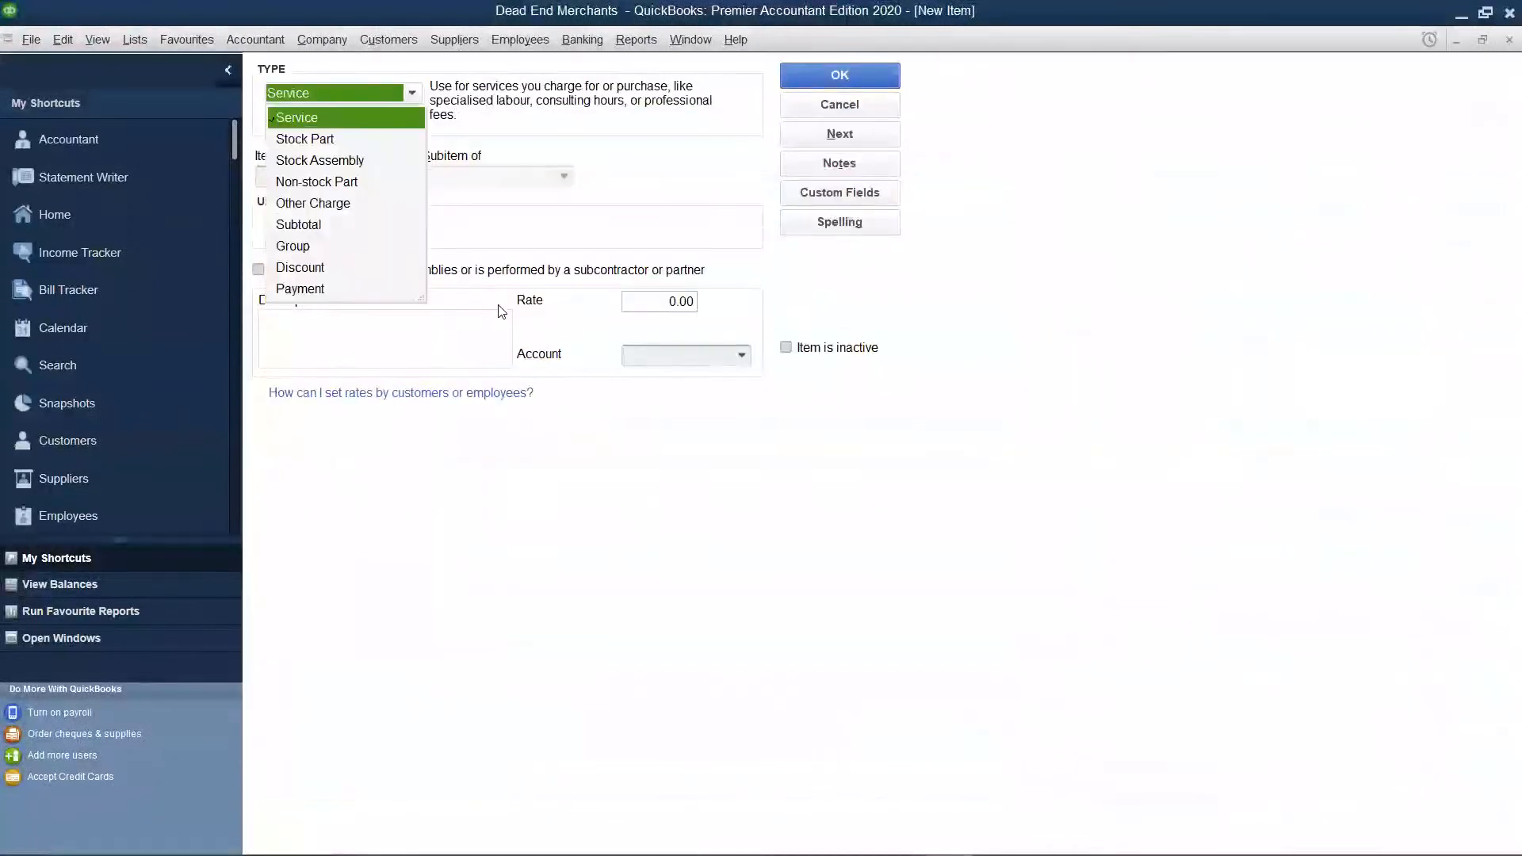
left_click(313, 139)
left_click(312, 138)
left_click(339, 172)
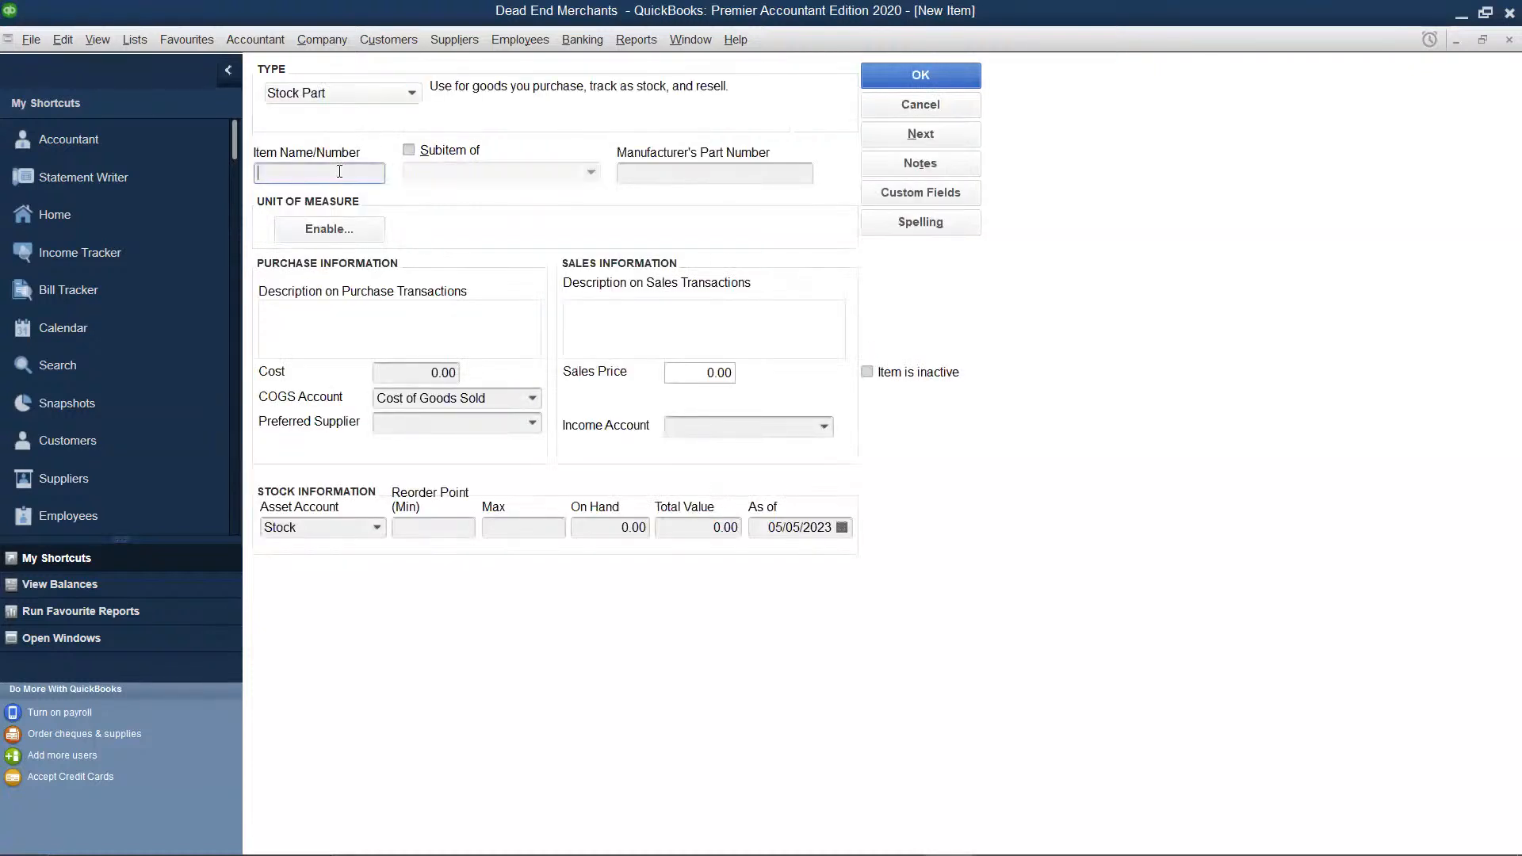
type("Cap")
type("in Morgan")
Set the cost of Captain Morgan to 999 and its sales price to 1999.
left_click(448, 373)
key("BackSpace")
key("BackSpace")
key("BackSpace")
key("BackSpace")
type("999")
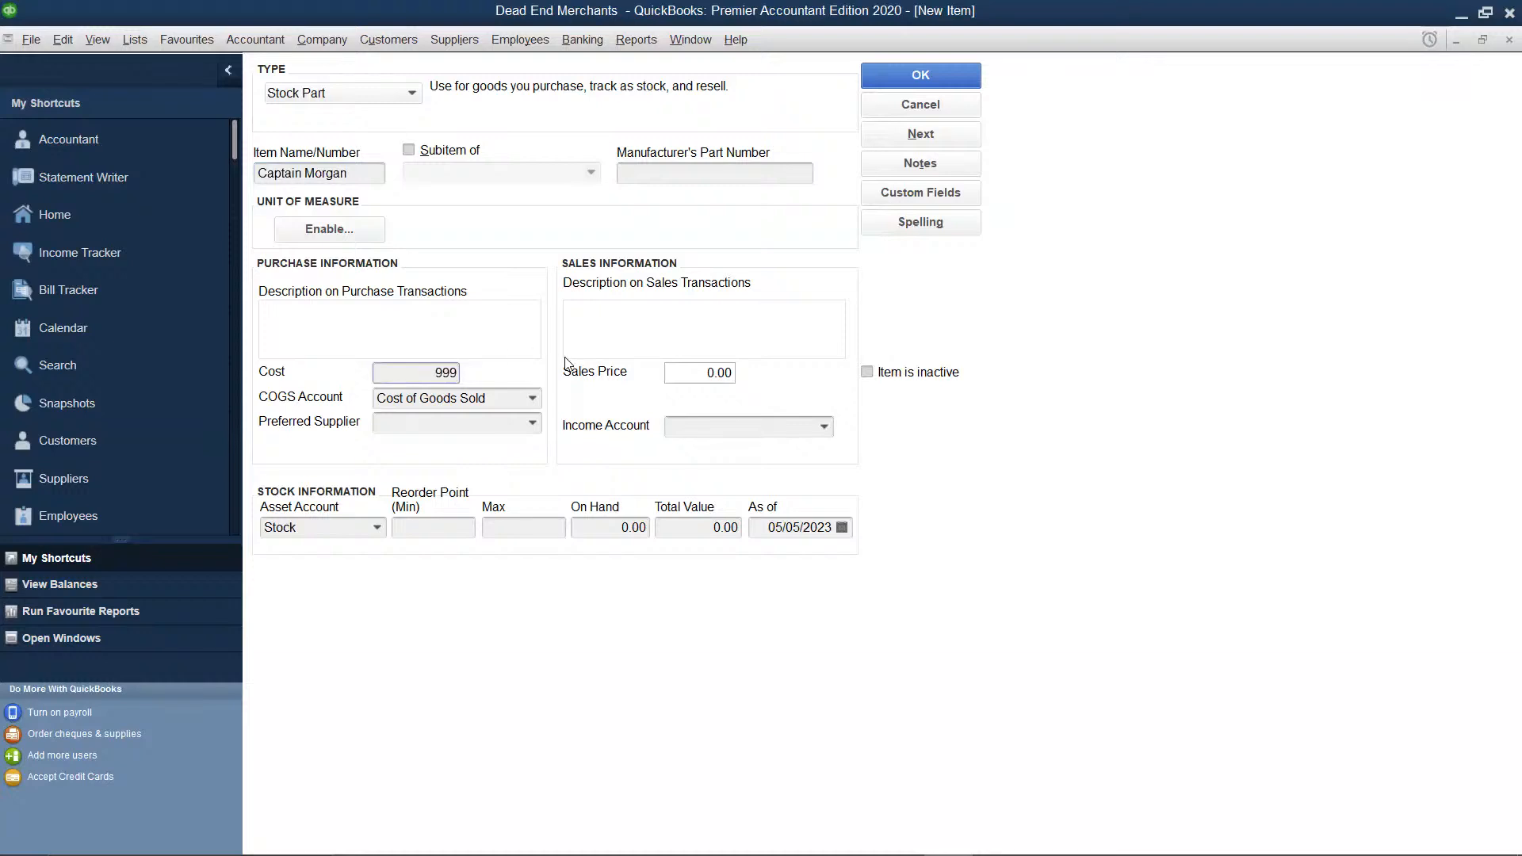
left_click(731, 372)
key("BackSpace")
key("BackSpace")
key("BackSpace")
key("BackSpace")
type("1999")
Assign Sales as the income account and Bovi Int as the preferred supplier of the Captain Morgan item.
left_click(825, 429)
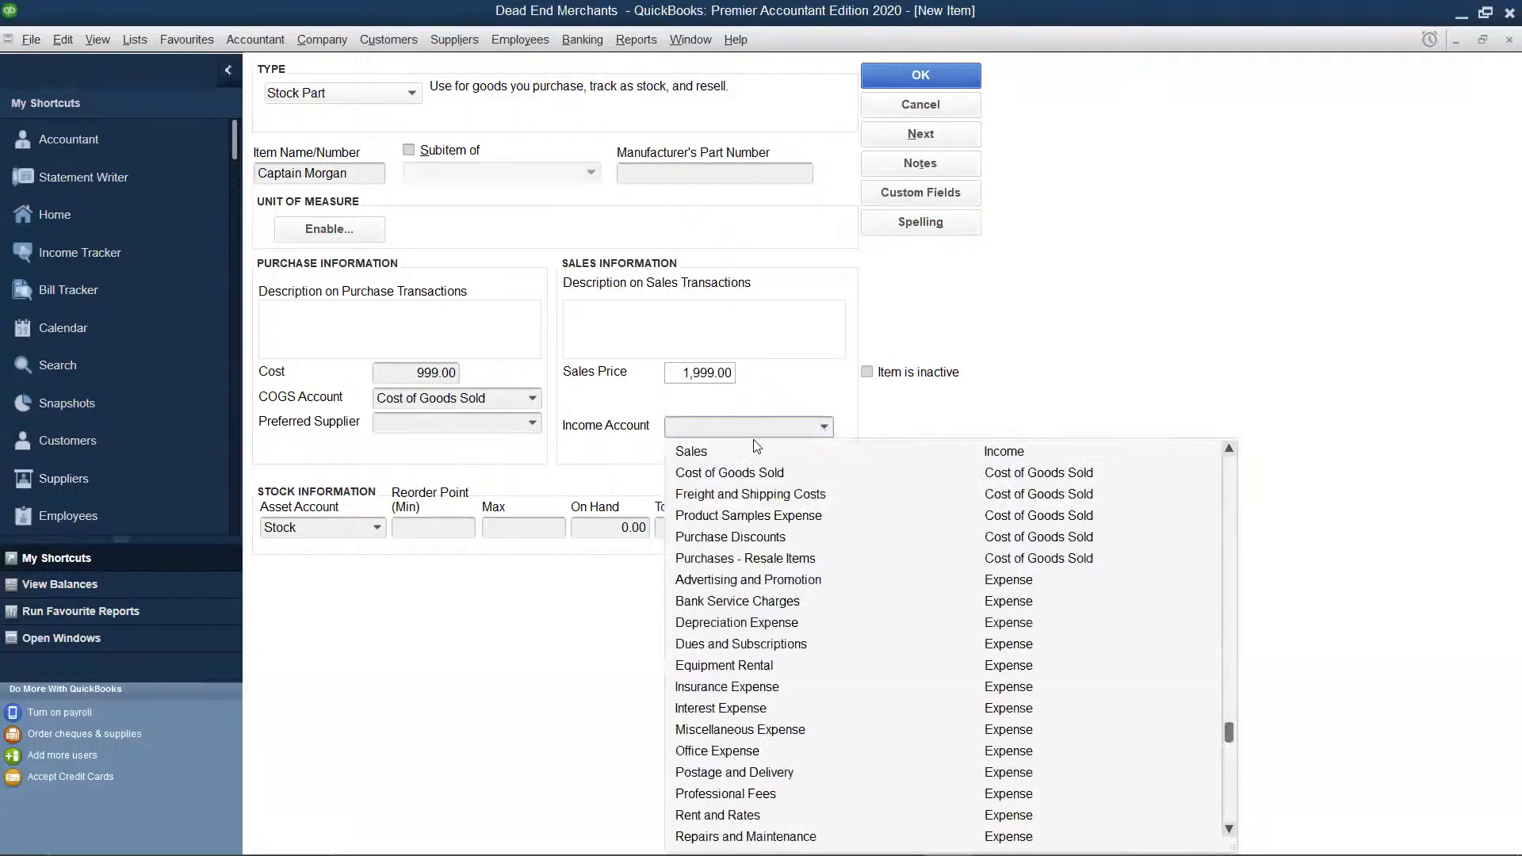
left_click(733, 451)
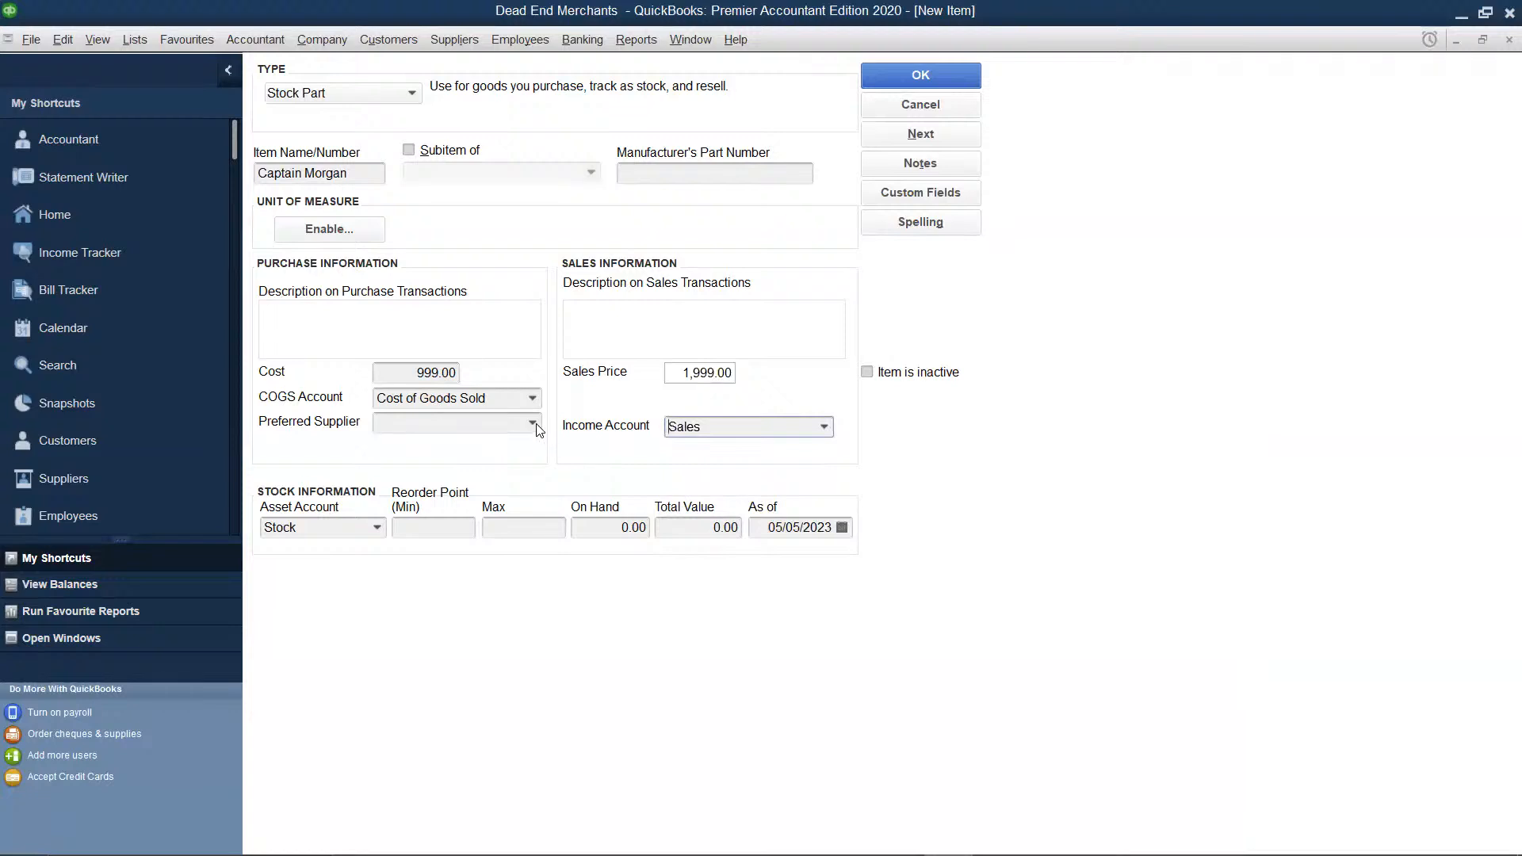
left_click(535, 426)
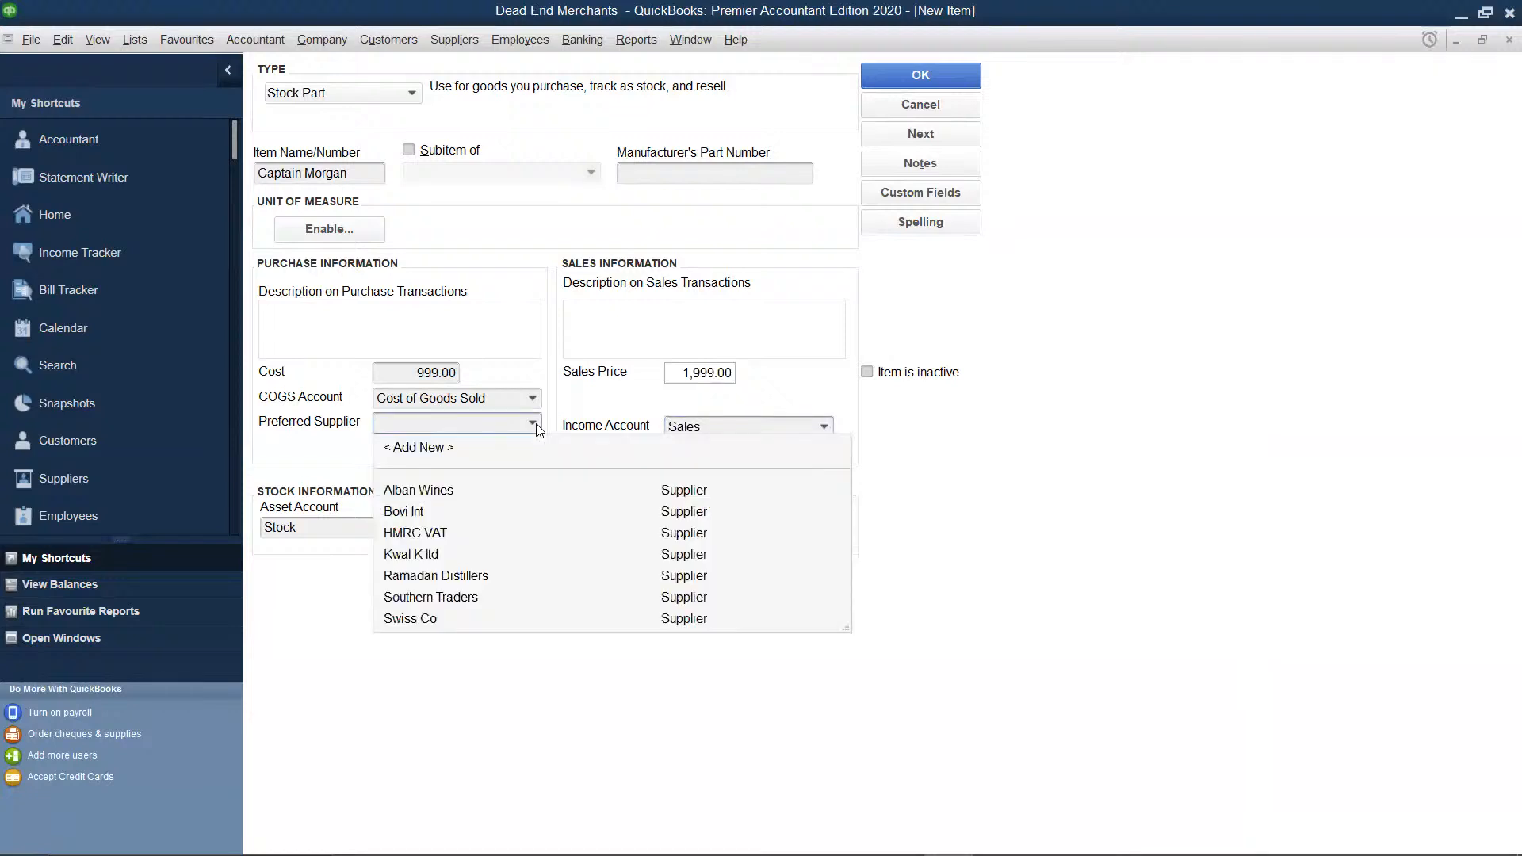
left_click(400, 513)
Set the on-hand quantity of Captain Morgan to 170 and save the item.
left_click(646, 529)
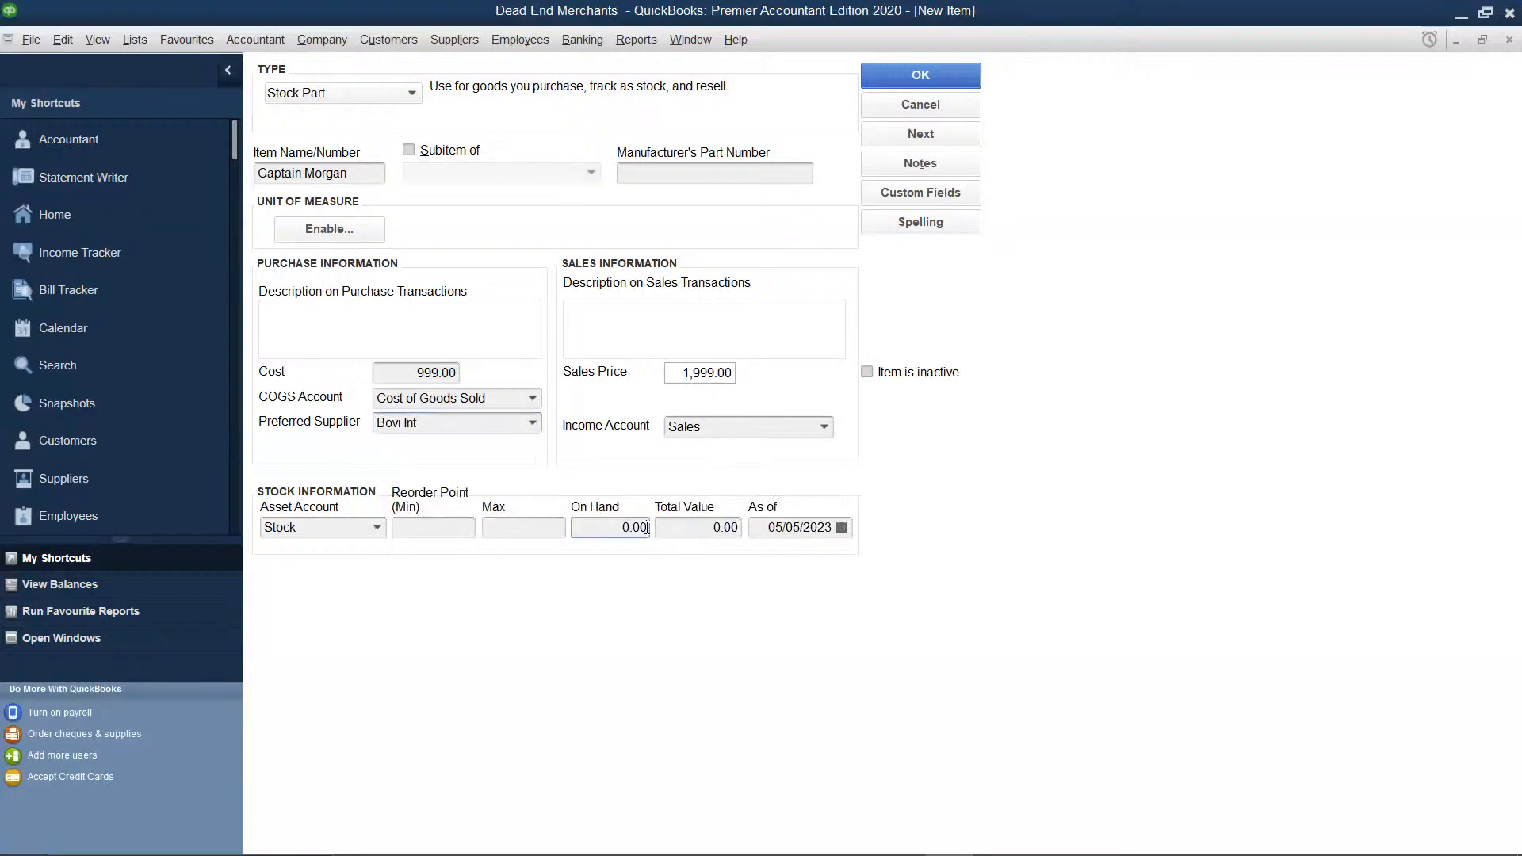
key("BackSpace")
key("BackSpace")
key("BackSpace")
key("BackSpace")
type("170")
left_click(674, 520)
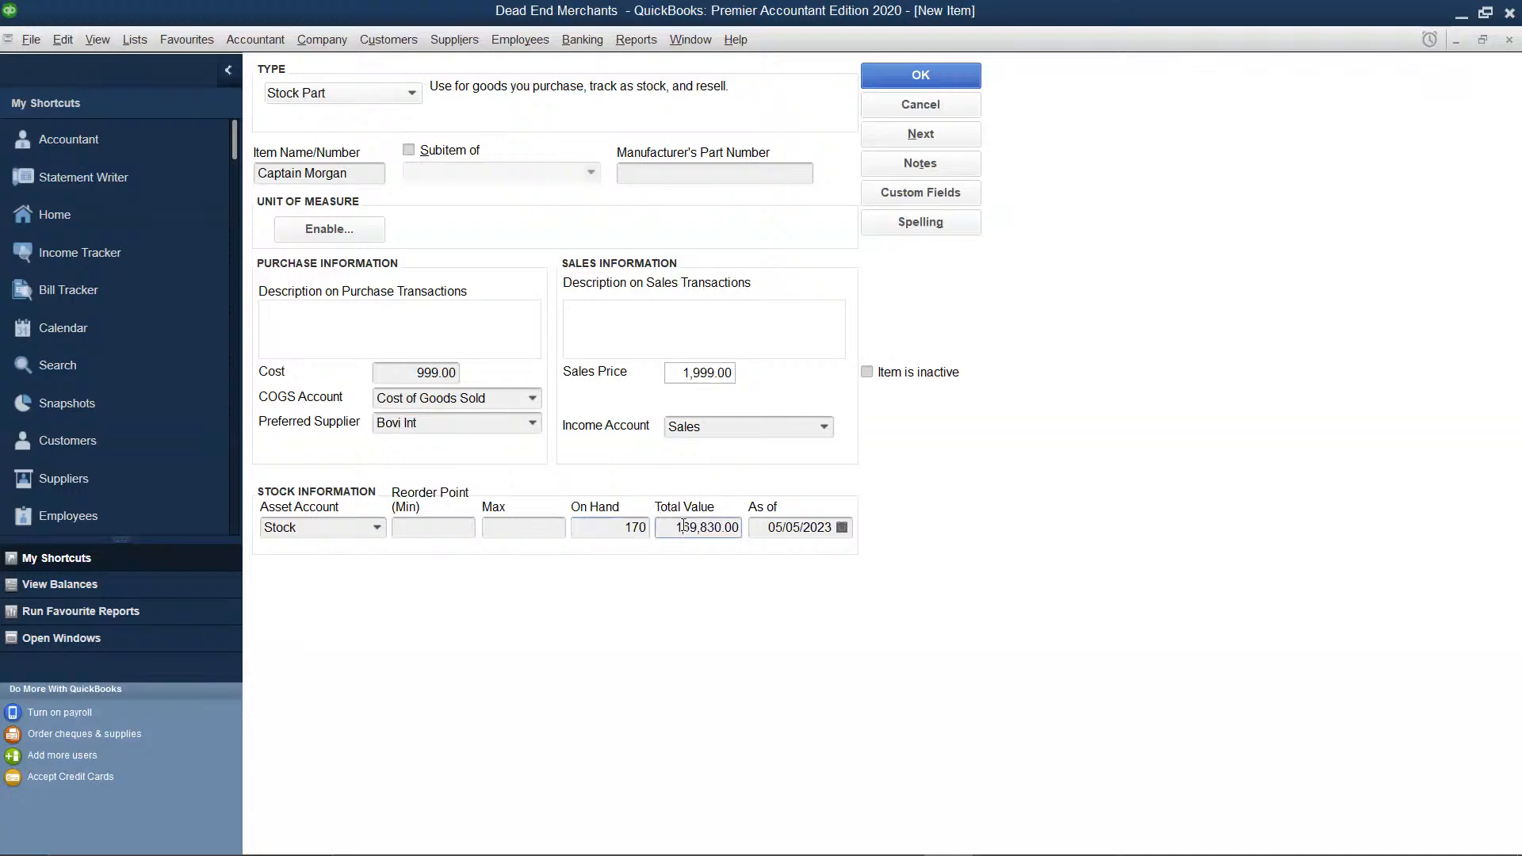
left_click(967, 84)
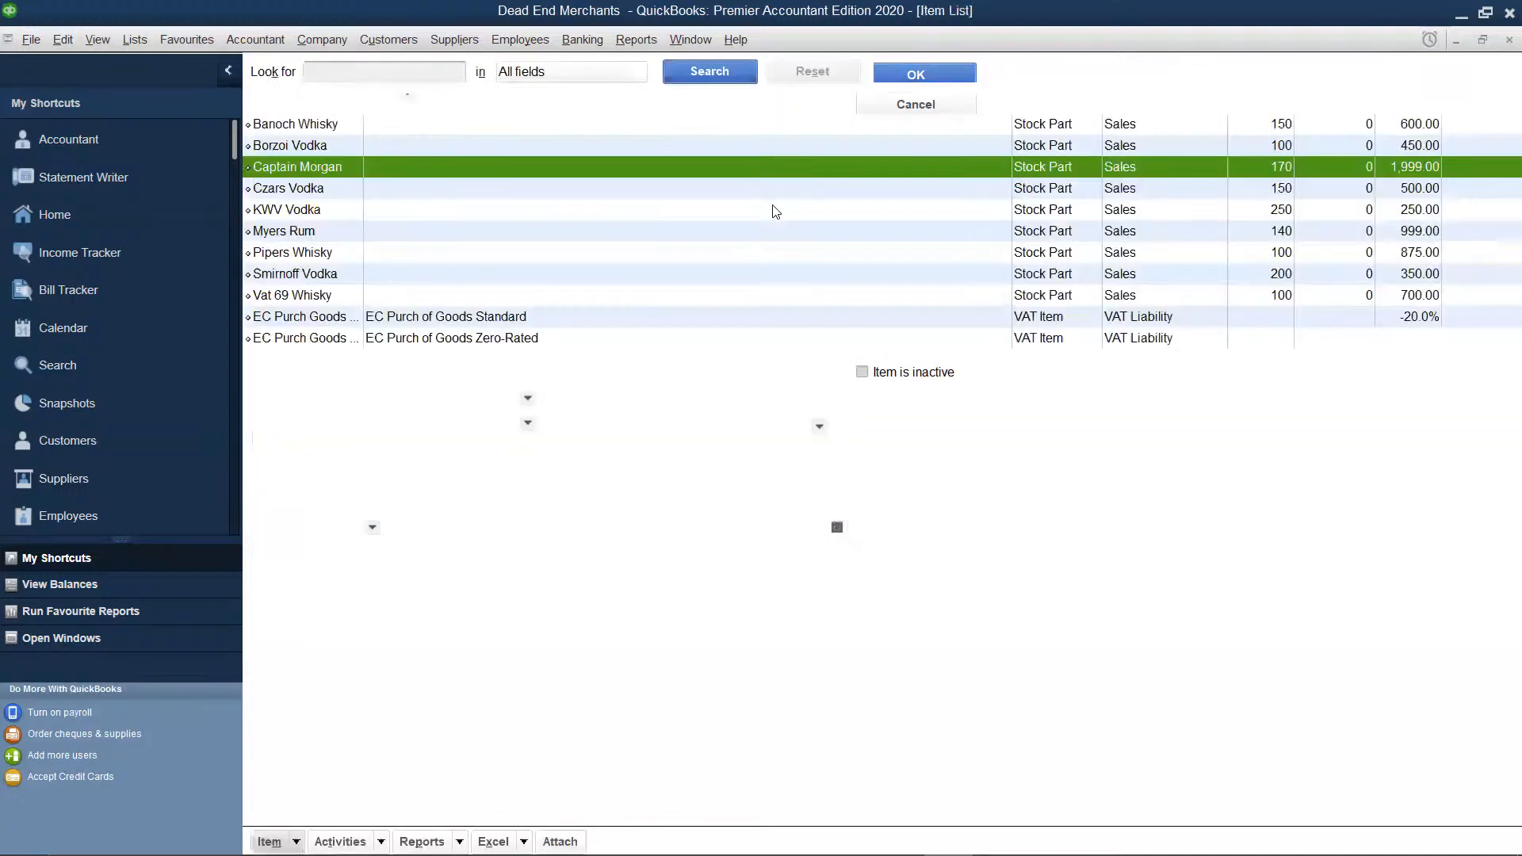
Create a new Stock Part item named KWV Brandy.
right_click(662, 342)
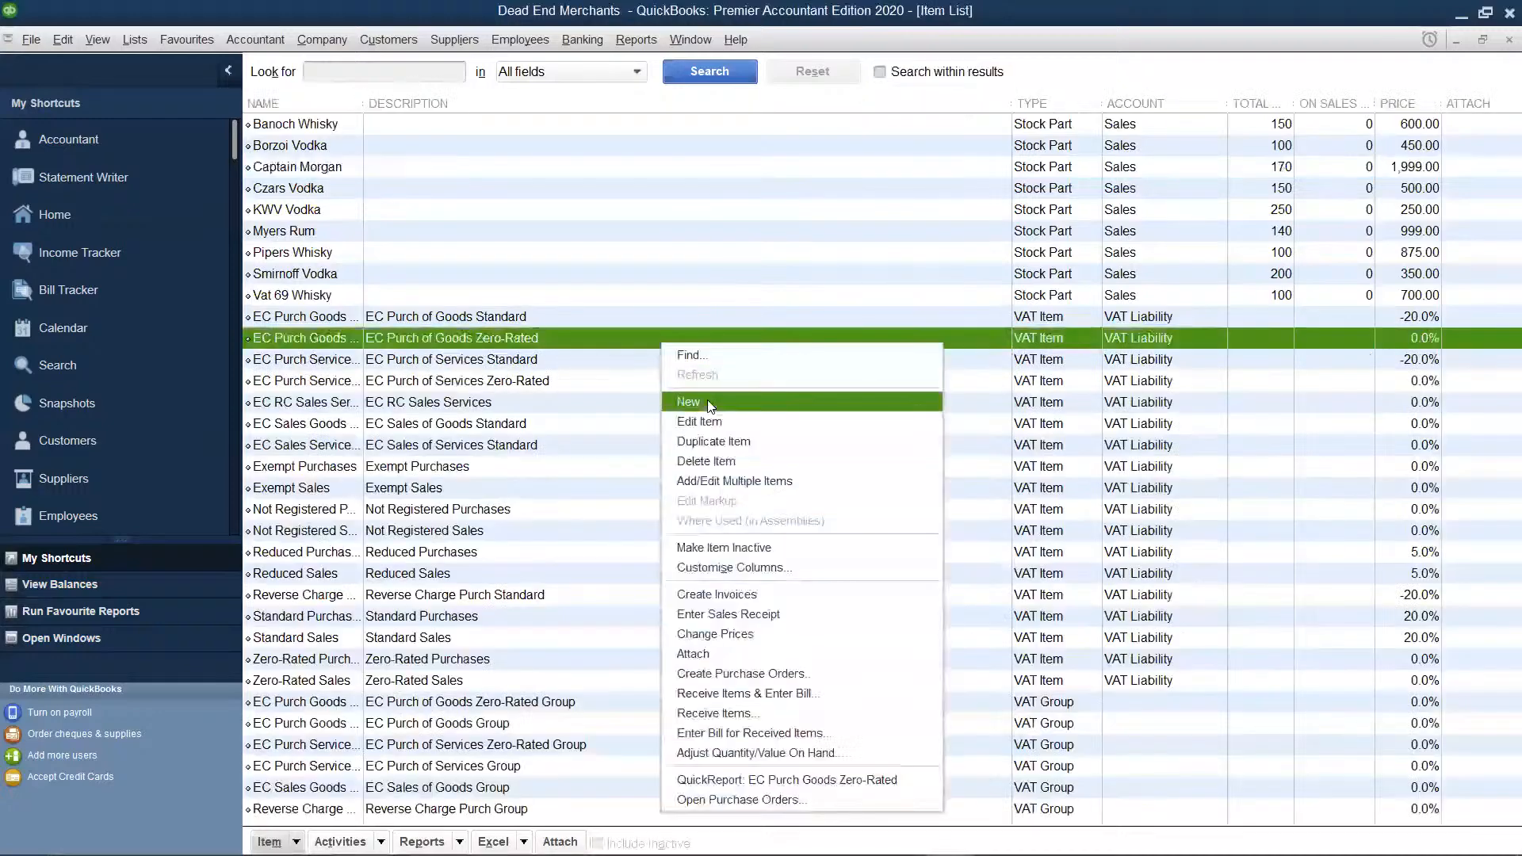
left_click(705, 402)
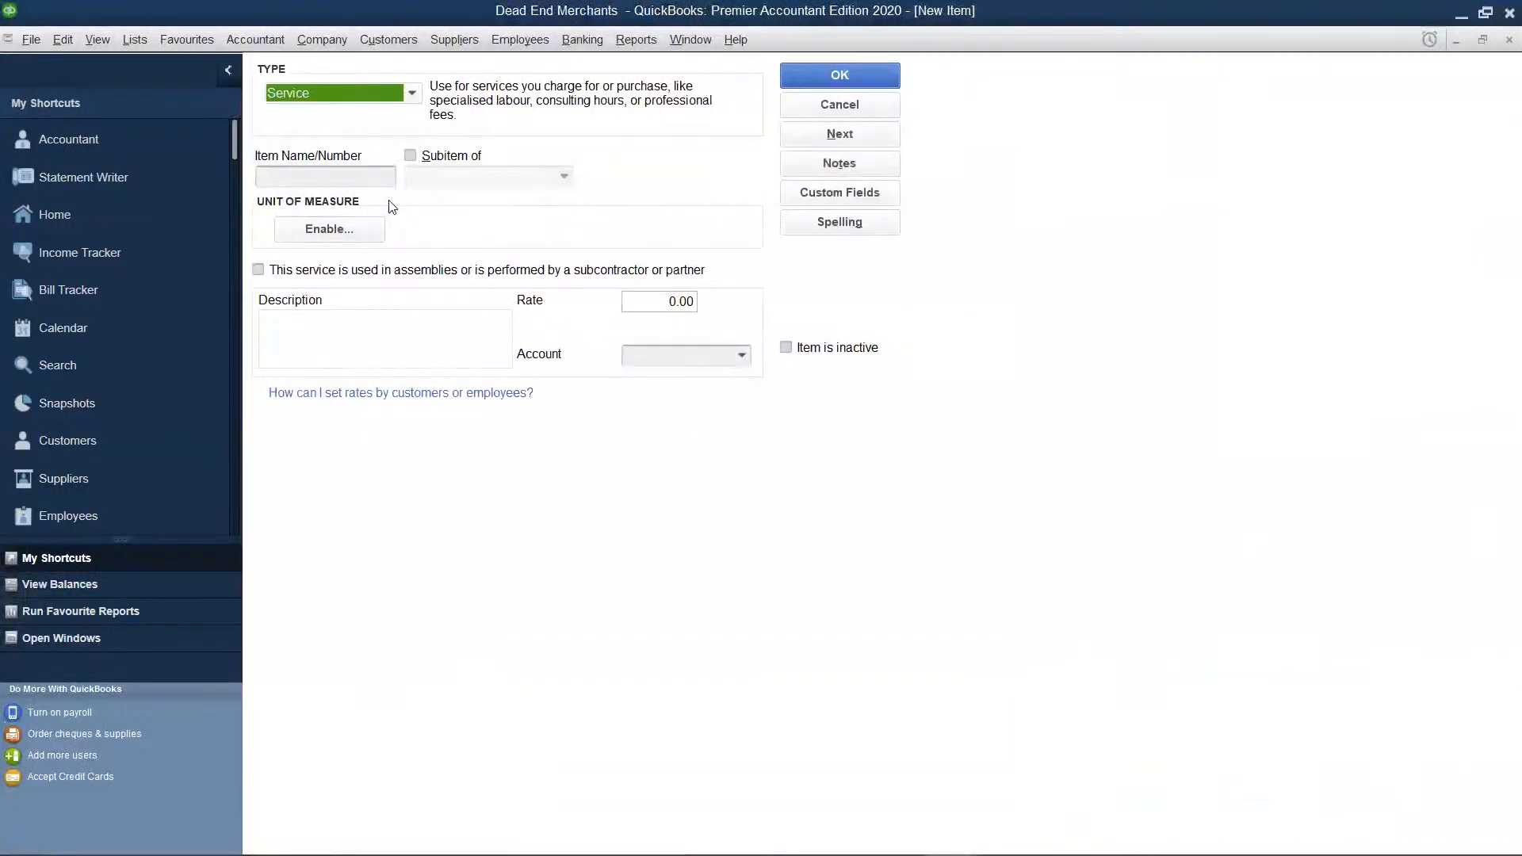
left_click(354, 140)
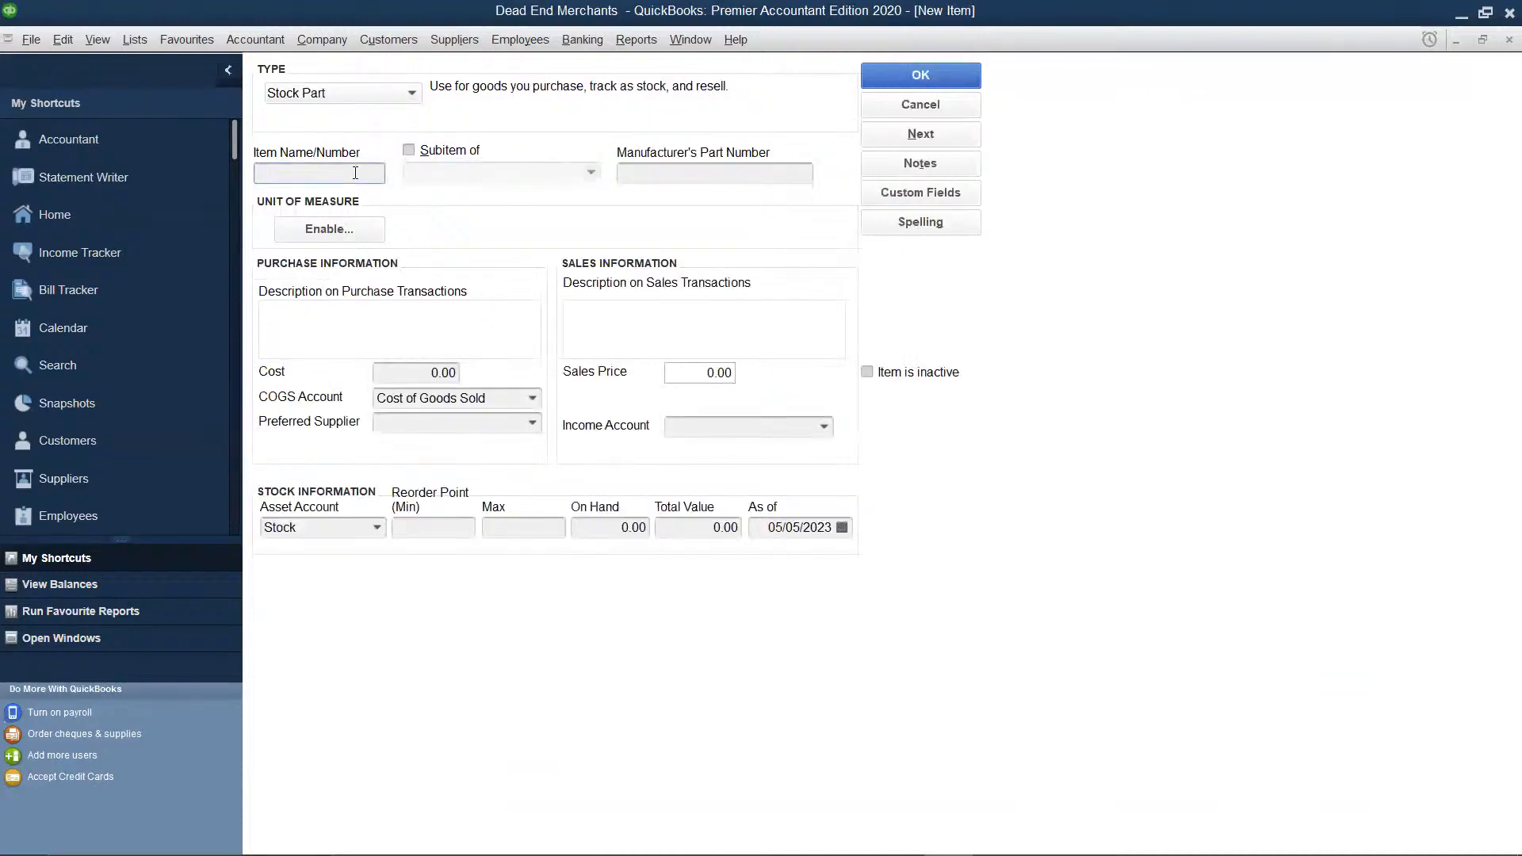
type("KWV Brandy")
Set the cost of KWV Brandy to 500 and its sales price to 1000.
left_click_drag(453, 372, 460, 384)
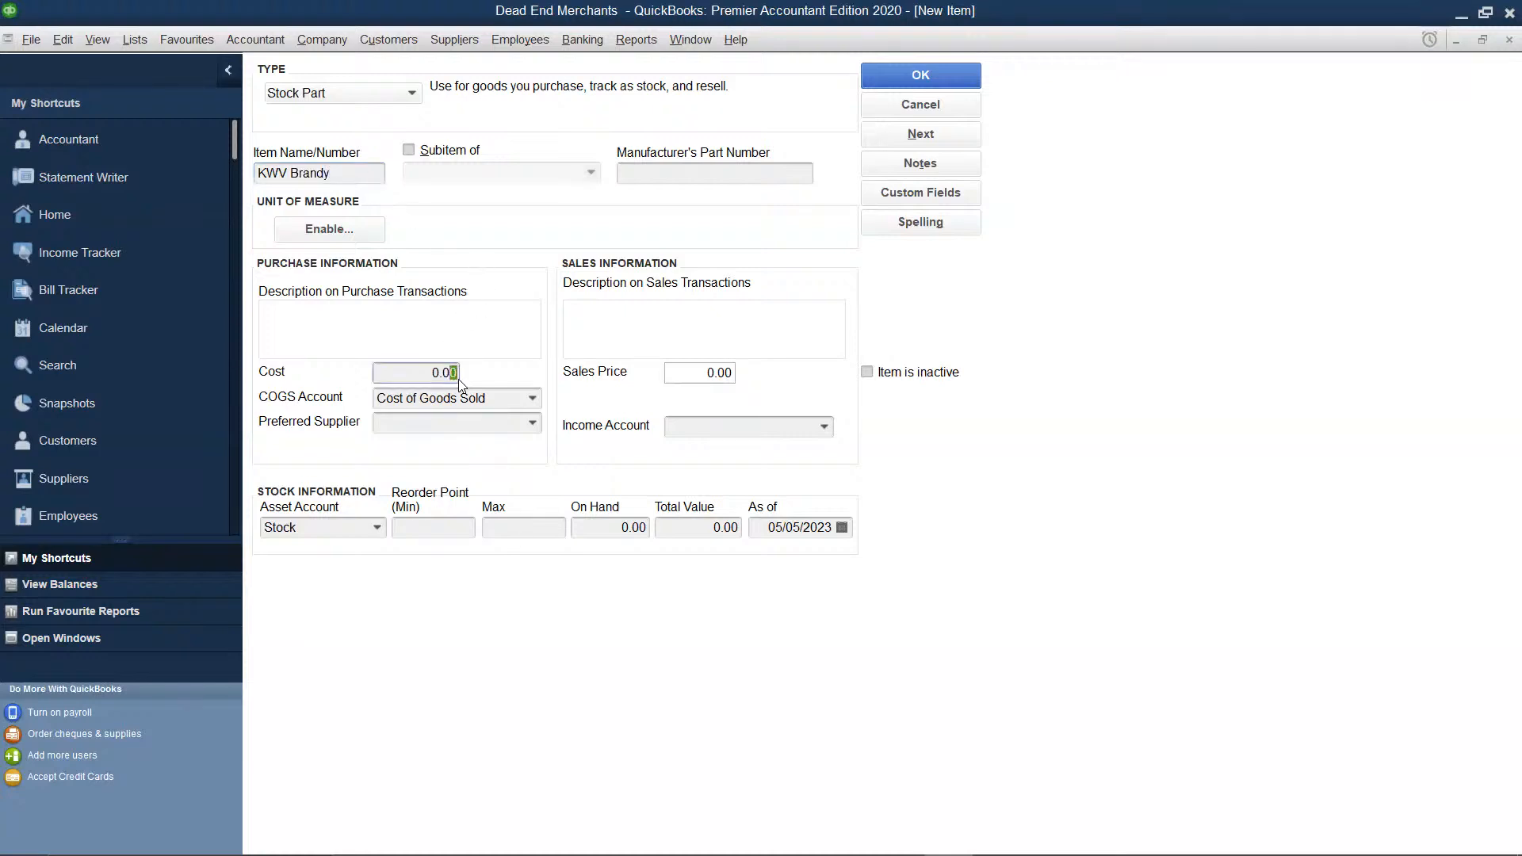
key("BackSpace")
key("BackSpace")
key("BackSpace")
type("500")
left_click(730, 371)
key("BackSpace")
key("BackSpace")
key("BackSpace")
key("BackSpace")
type("1000")
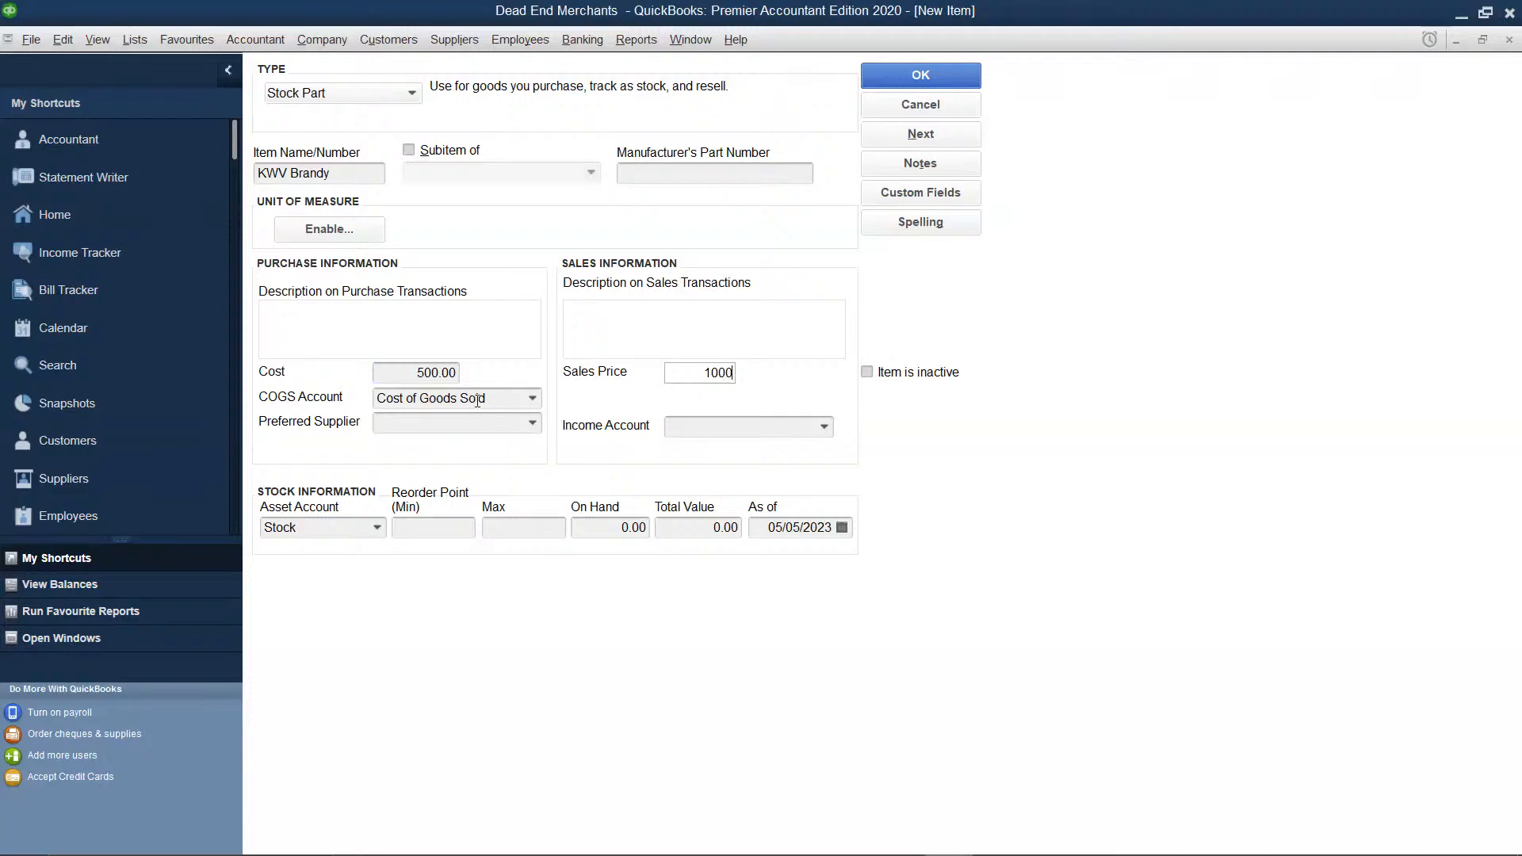
Assign Sales as the income account and Southern Traders as the preferred supplier of the KWV Brandy item.
left_click(725, 429)
left_click(824, 430)
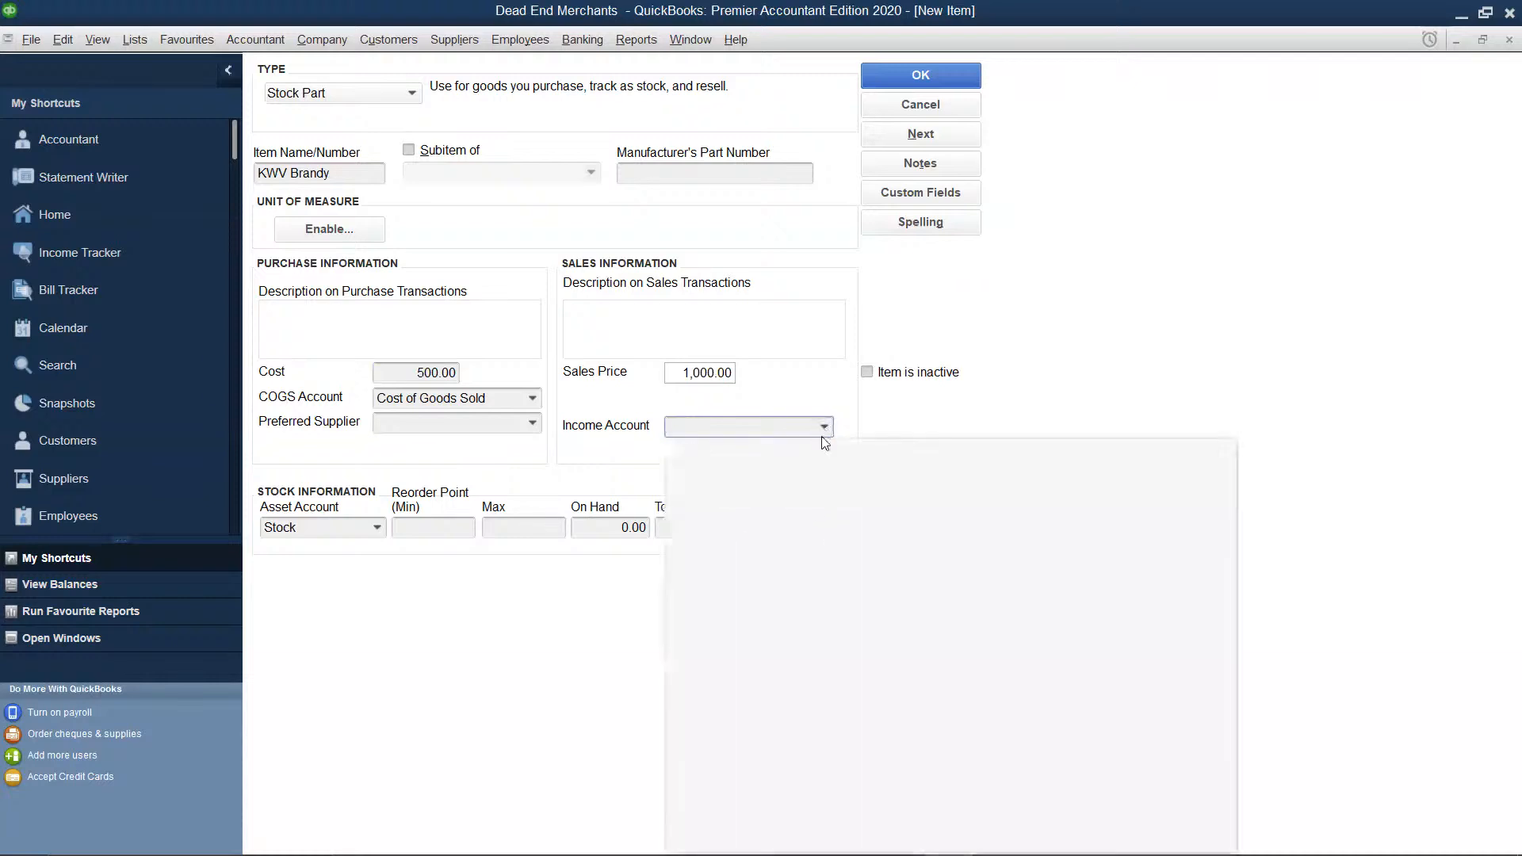
left_click(697, 449)
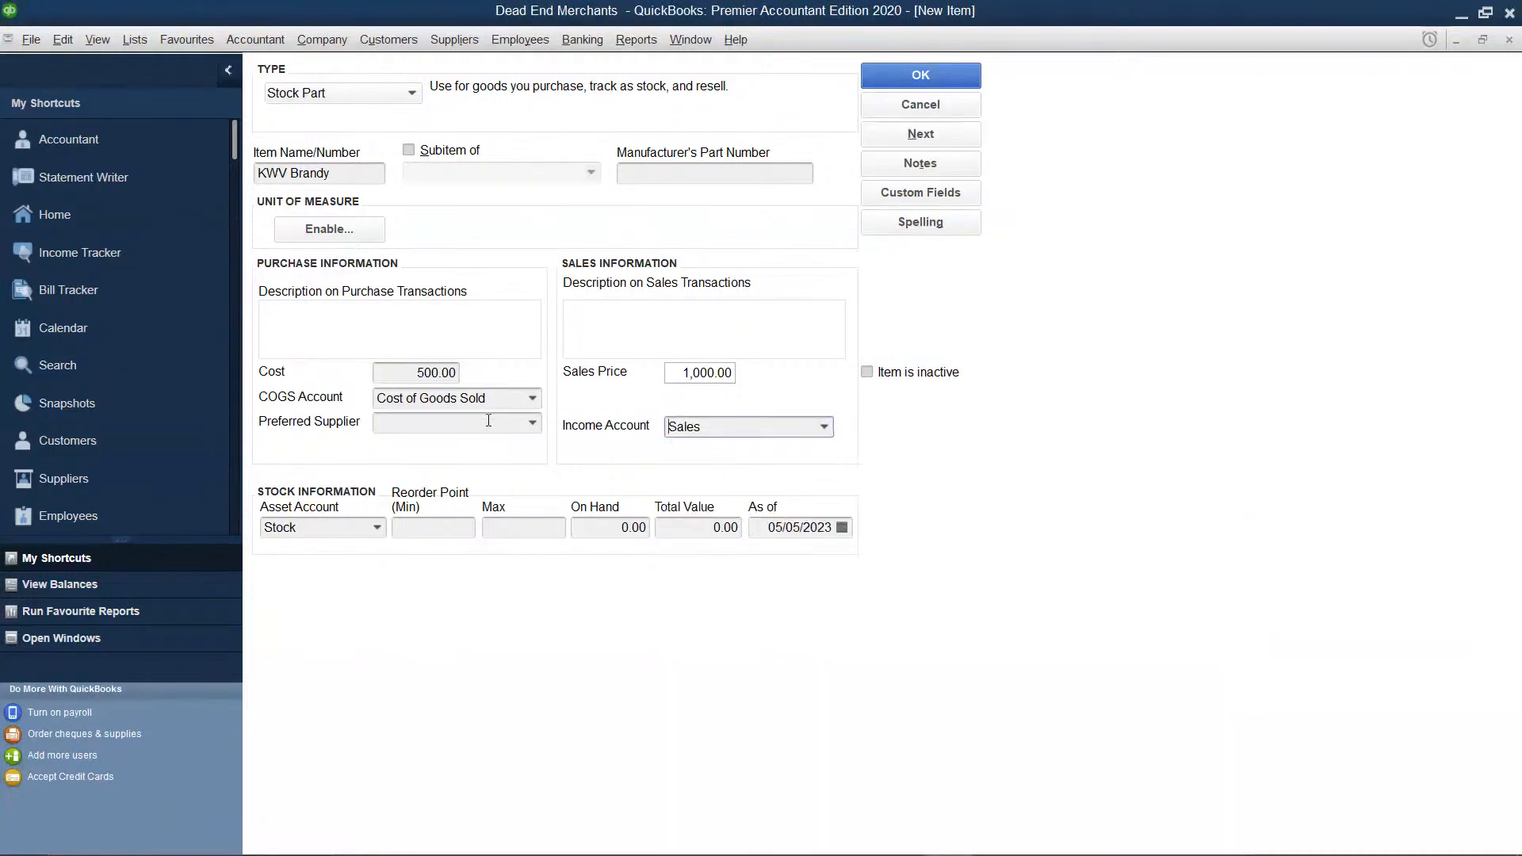
left_click(533, 424)
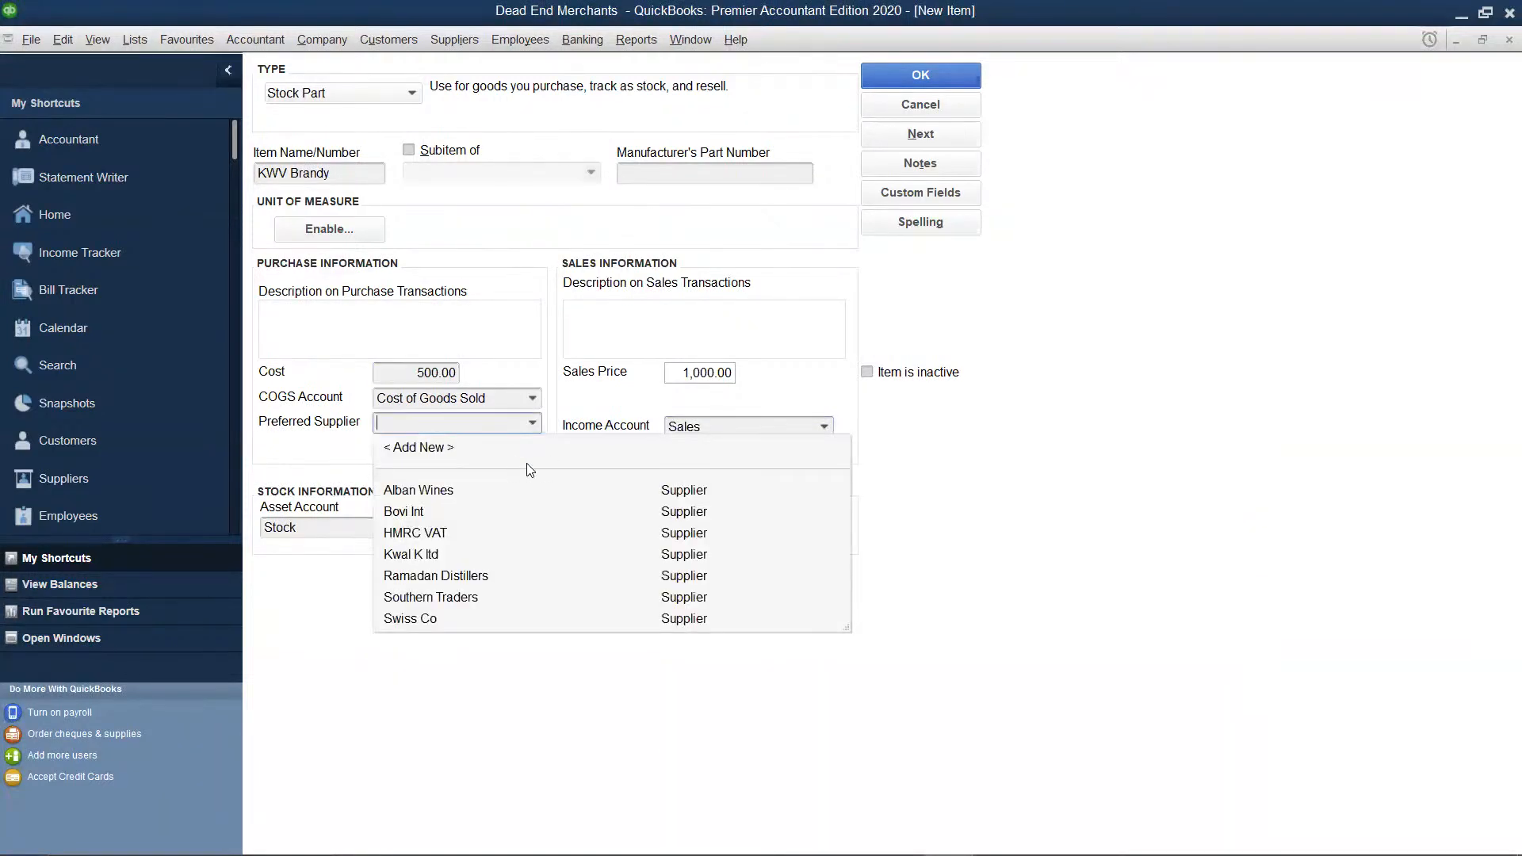
left_click(429, 601)
Set the on-hand quantity of KWV Brandy to 100 and save the item, ignoring all spelling suggestions for its name.
left_click(597, 521)
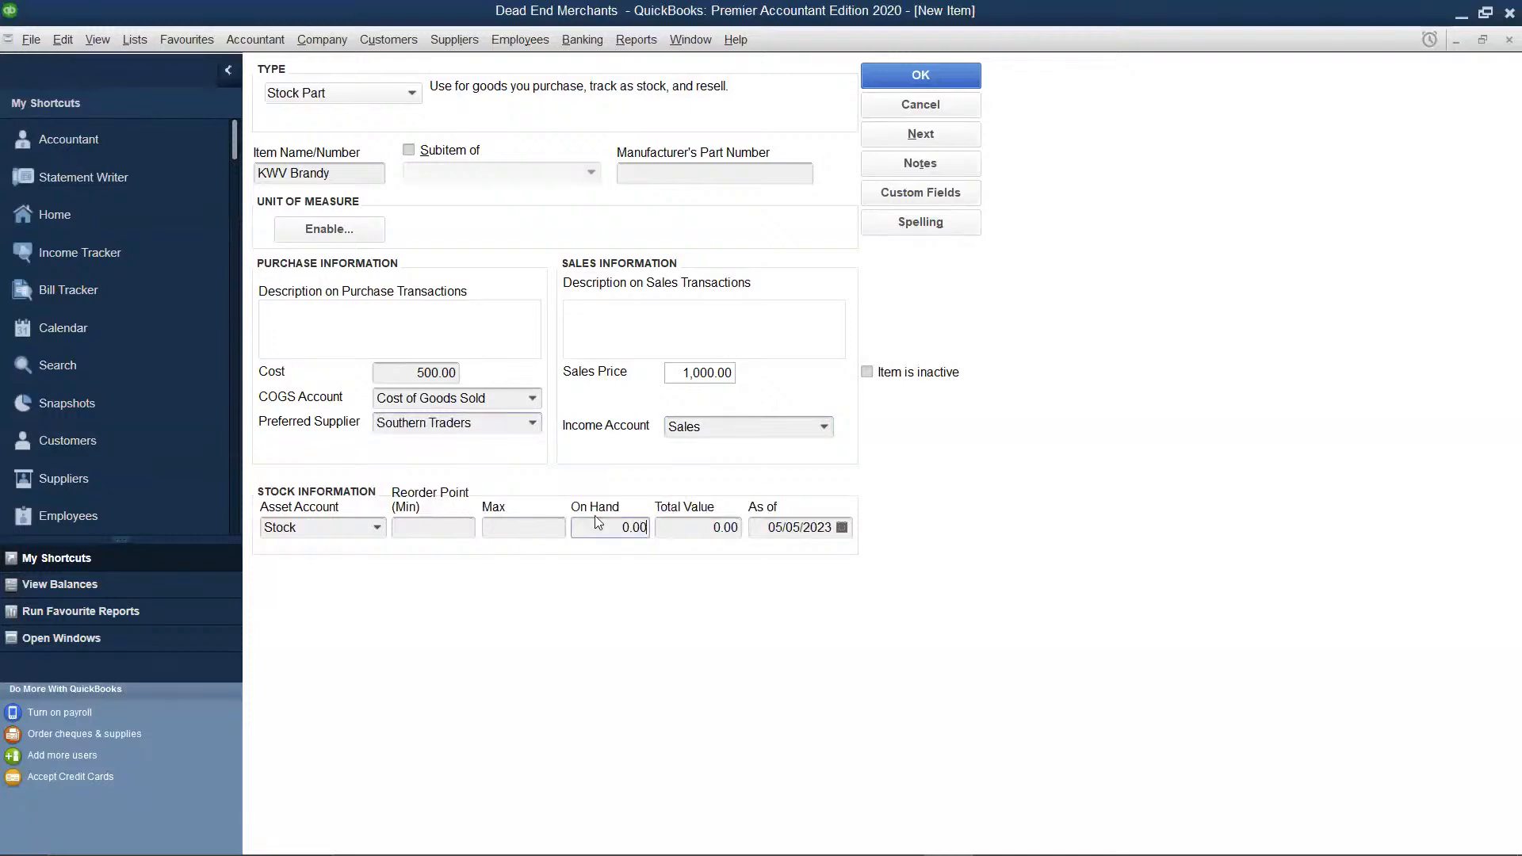
type("100")
key("Tab")
left_click(941, 79)
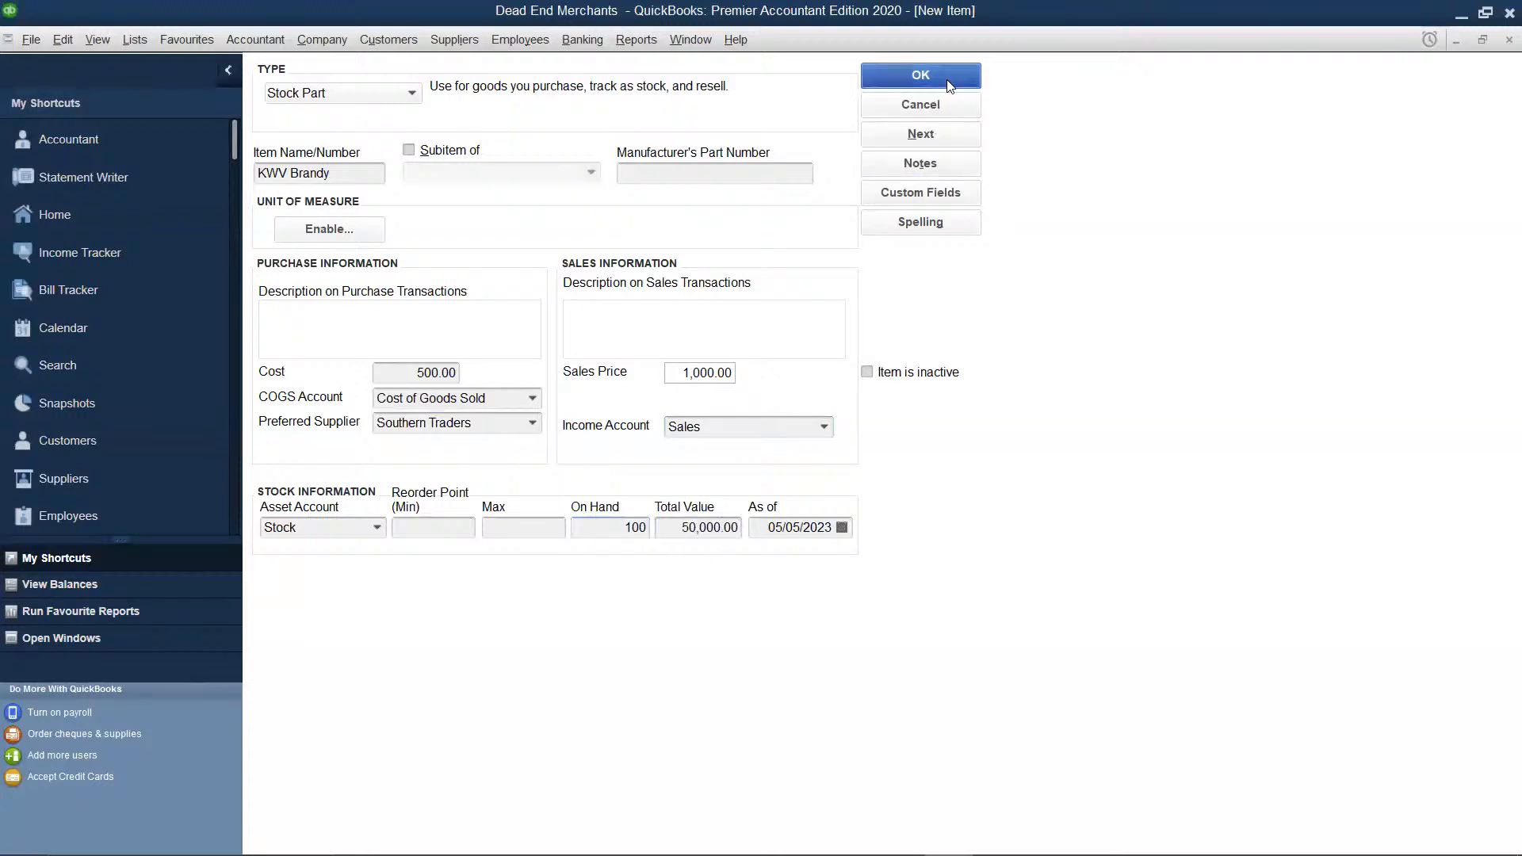
left_click(898, 504)
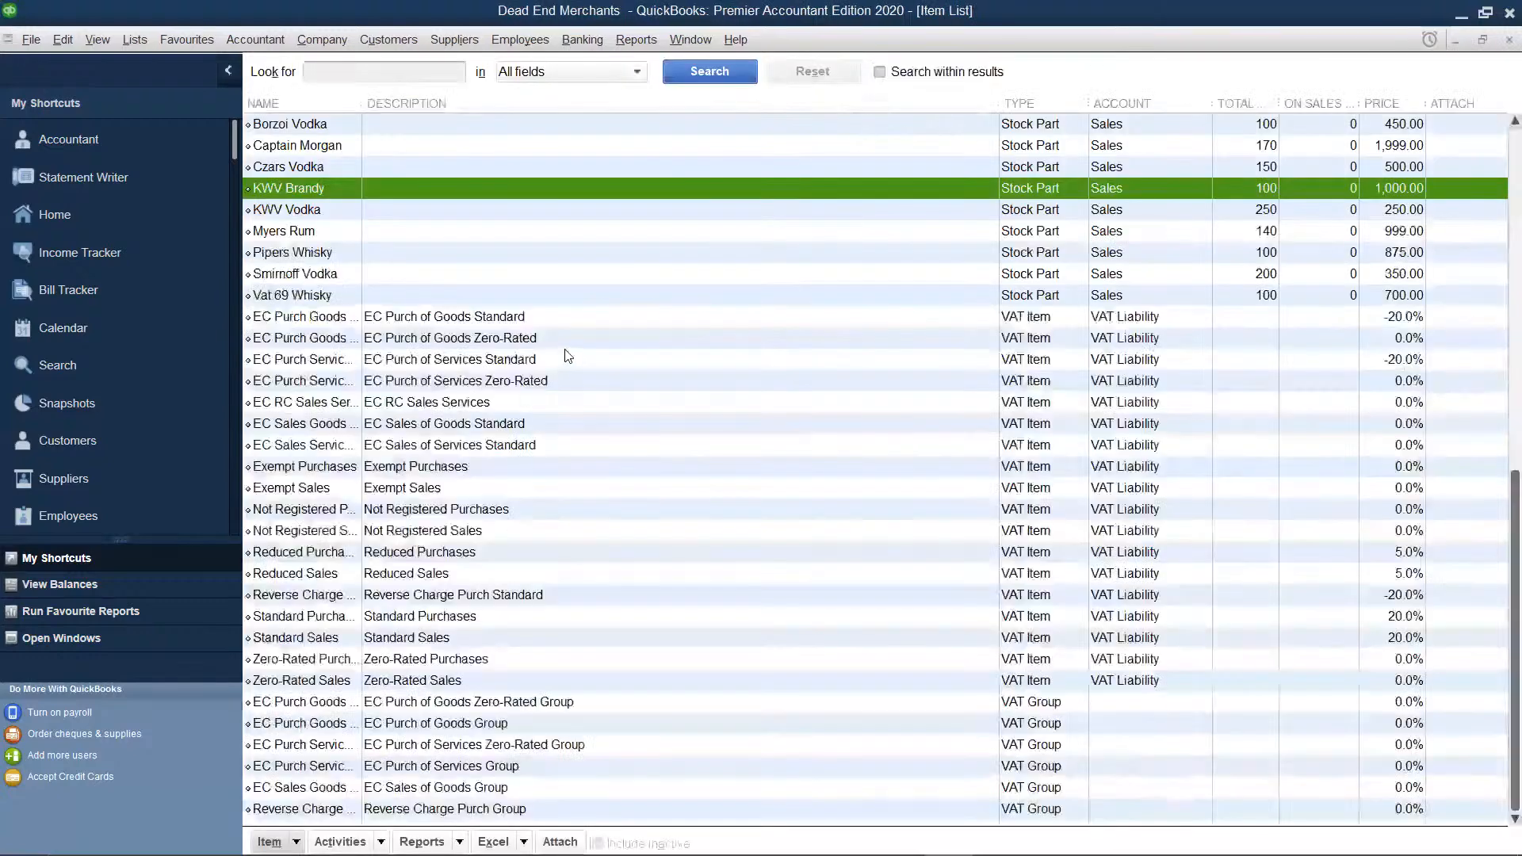
Create a new Stock Part item named Chivas Brandy.
right_click(566, 354)
left_click(605, 409)
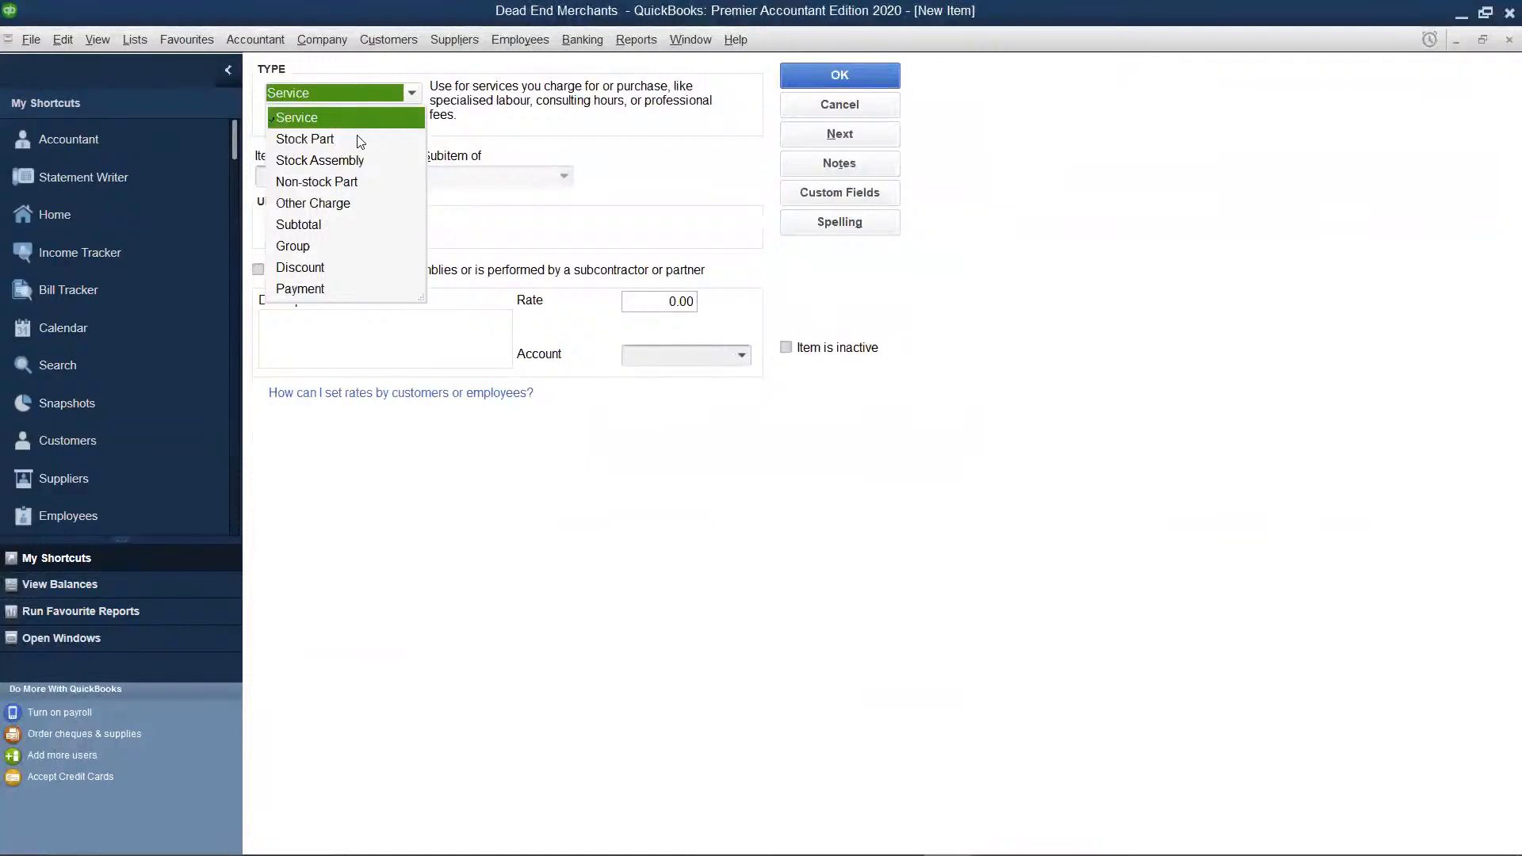
left_click(355, 142)
left_click(345, 170)
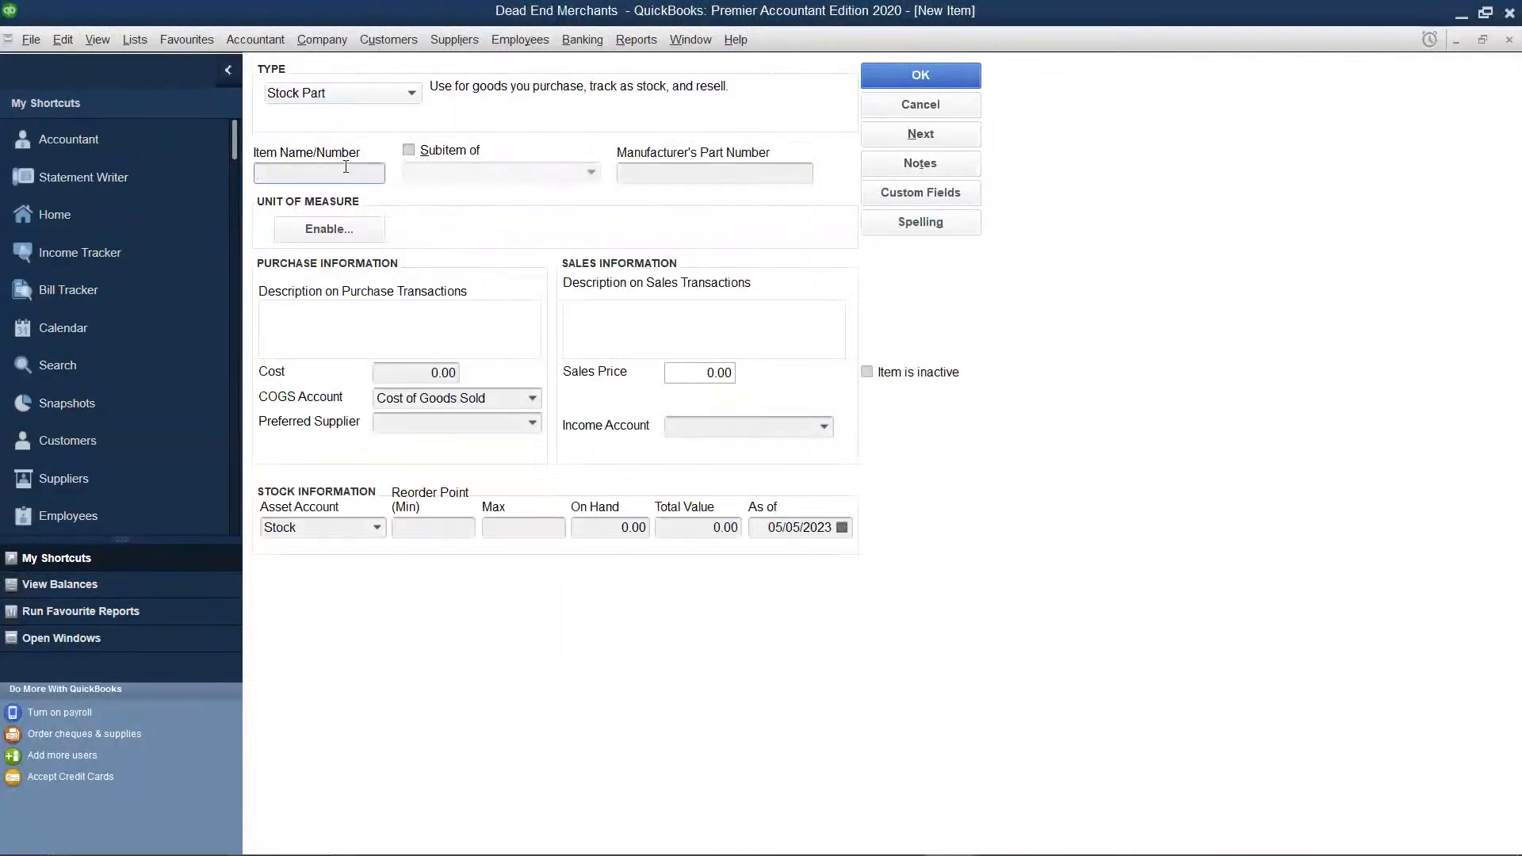
type("Chivas Brandy")
Set the cost of Chivas Brandy to 399 and its sales price to 670.
left_click(450, 370)
key("BackSpace")
key("BackSpace")
key("BackSpace")
key("BackSpace")
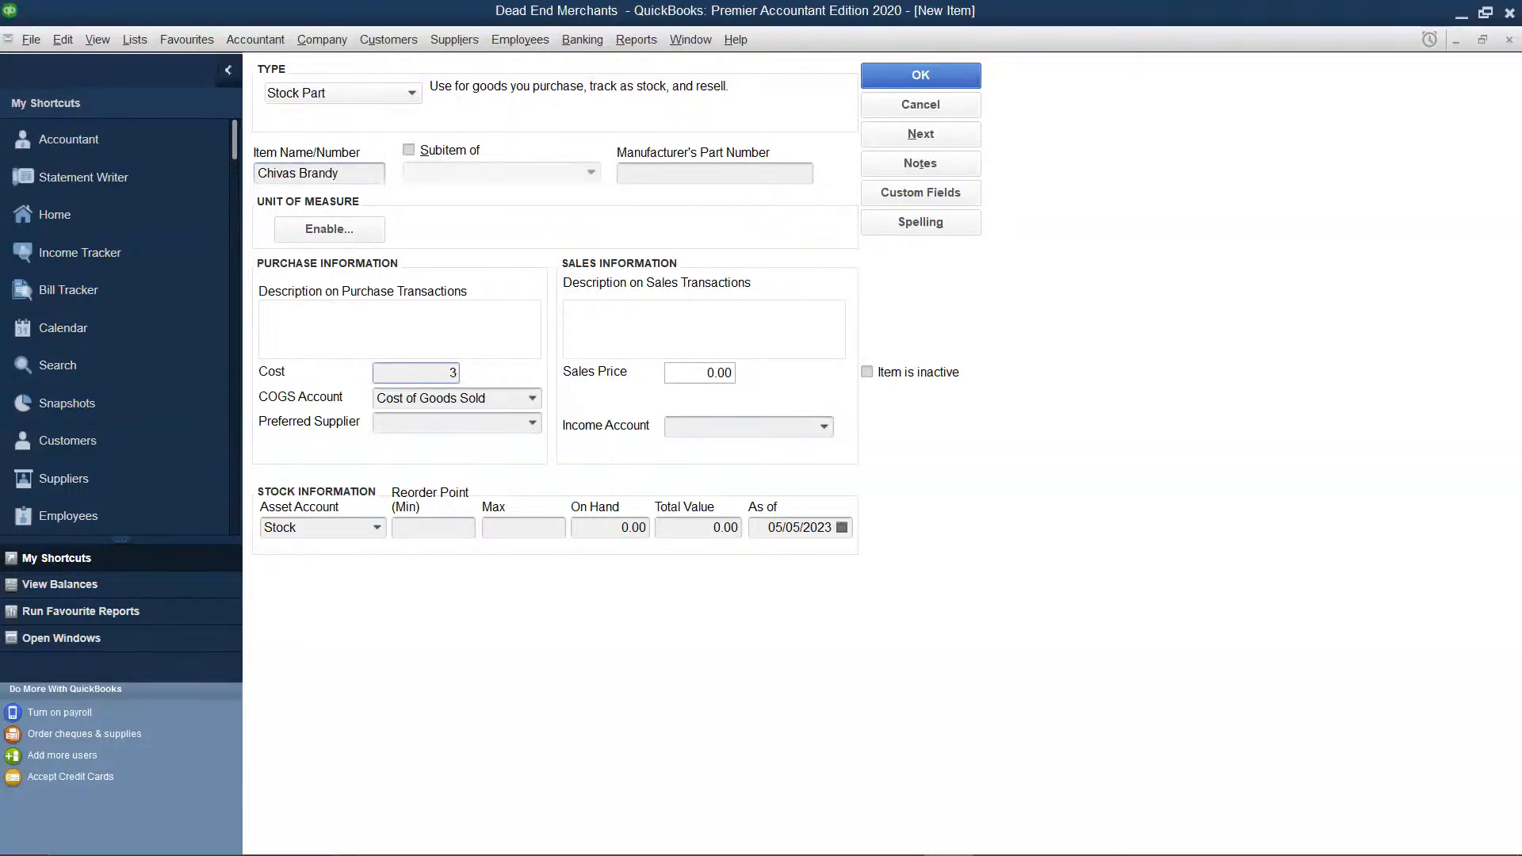
type("3999")
key("BackSpace")
left_click(730, 373)
key("BackSpace")
key("BackSpace")
key("BackSpace")
key("BackSpace")
type("670")
Assign Sales as the income account and Southern Traders as the preferred supplier of the Chivas Brandy item.
left_click(825, 427)
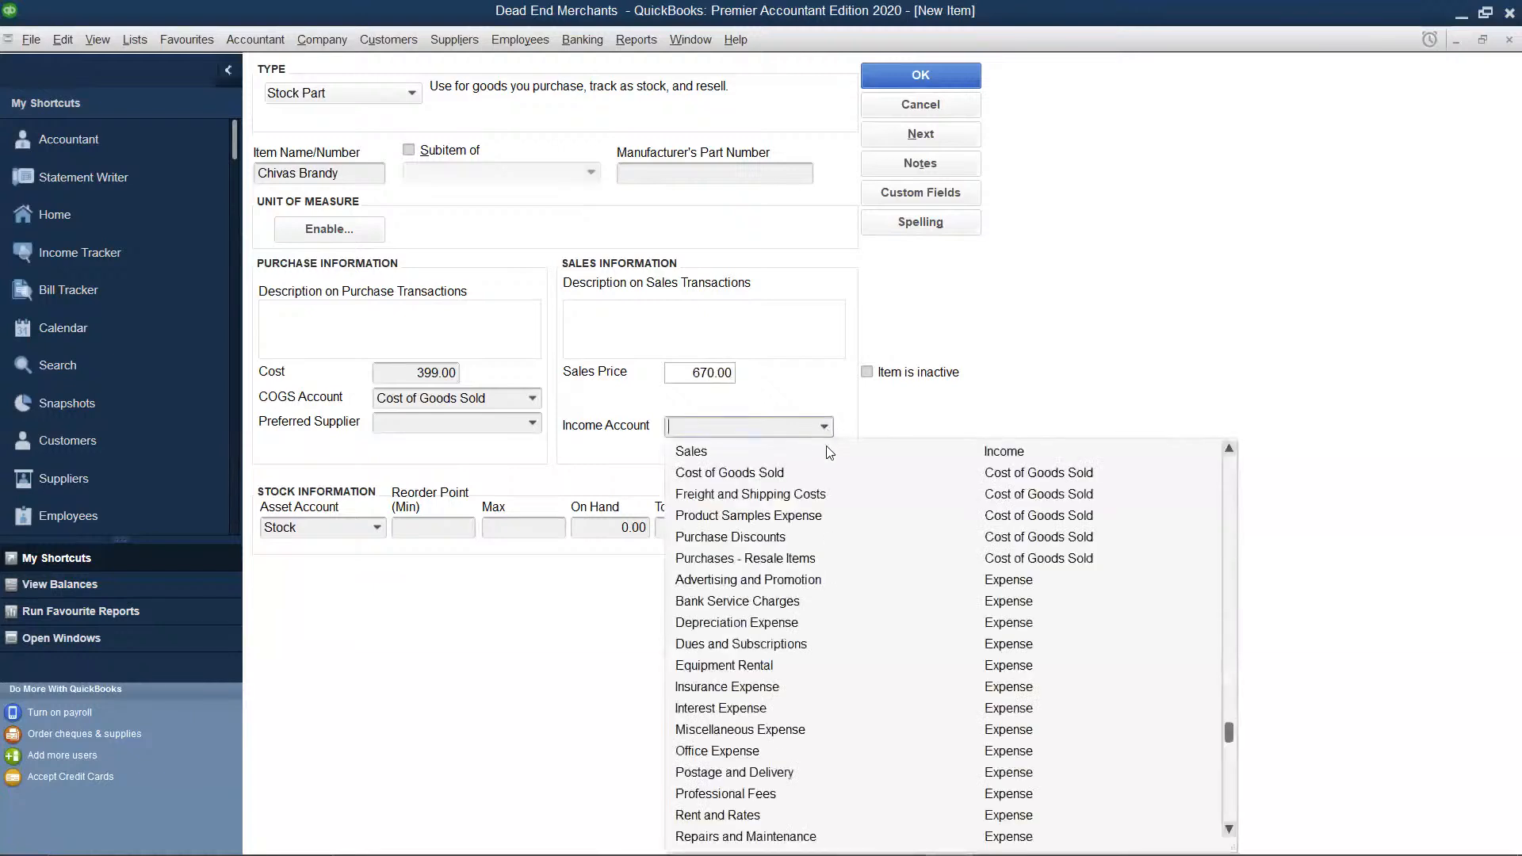
left_click(831, 449)
left_click(532, 422)
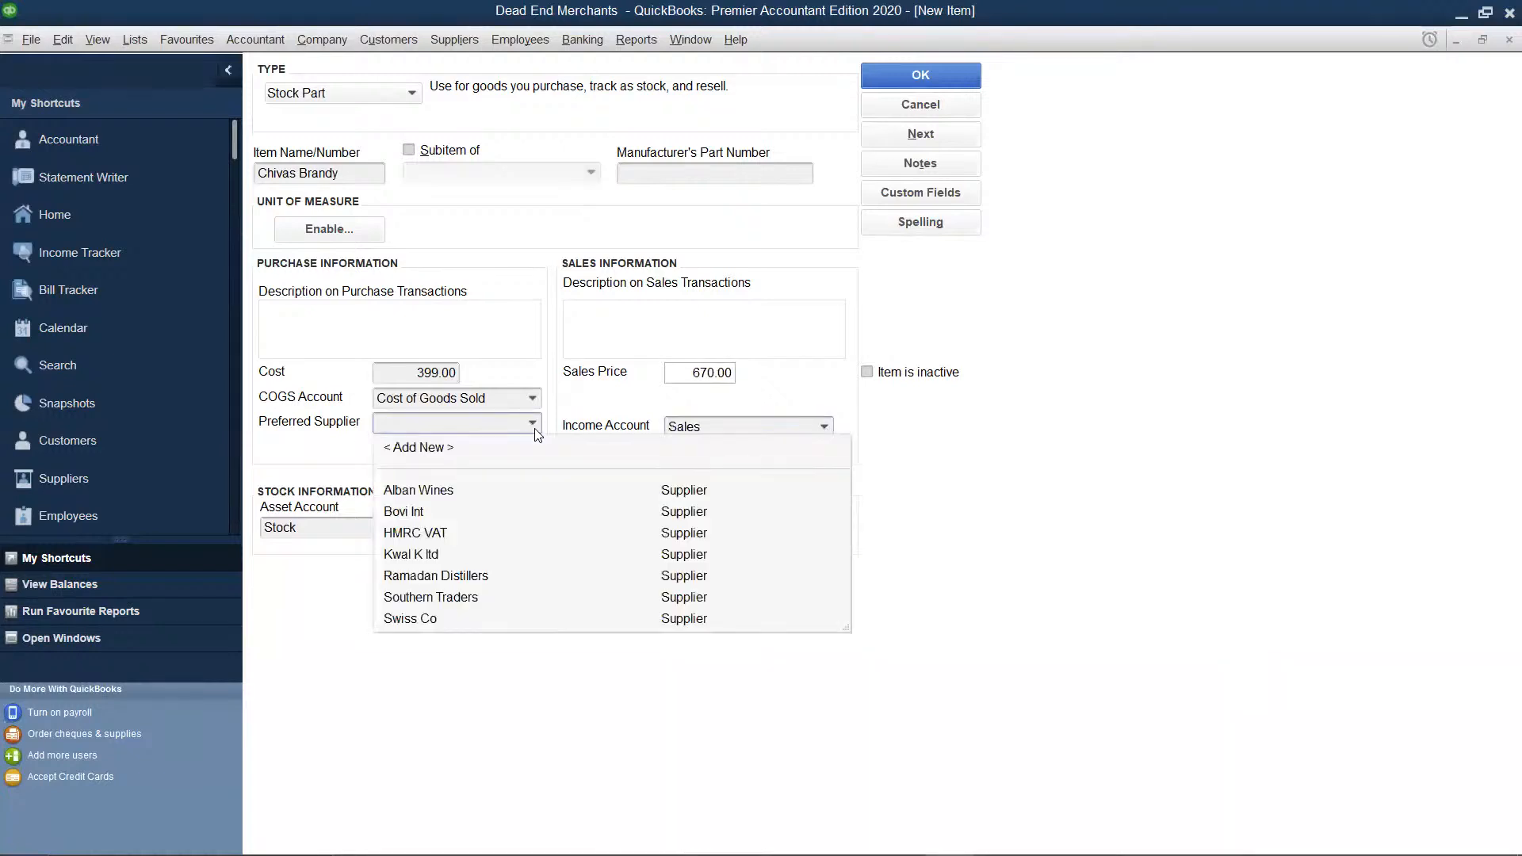
left_click(408, 597)
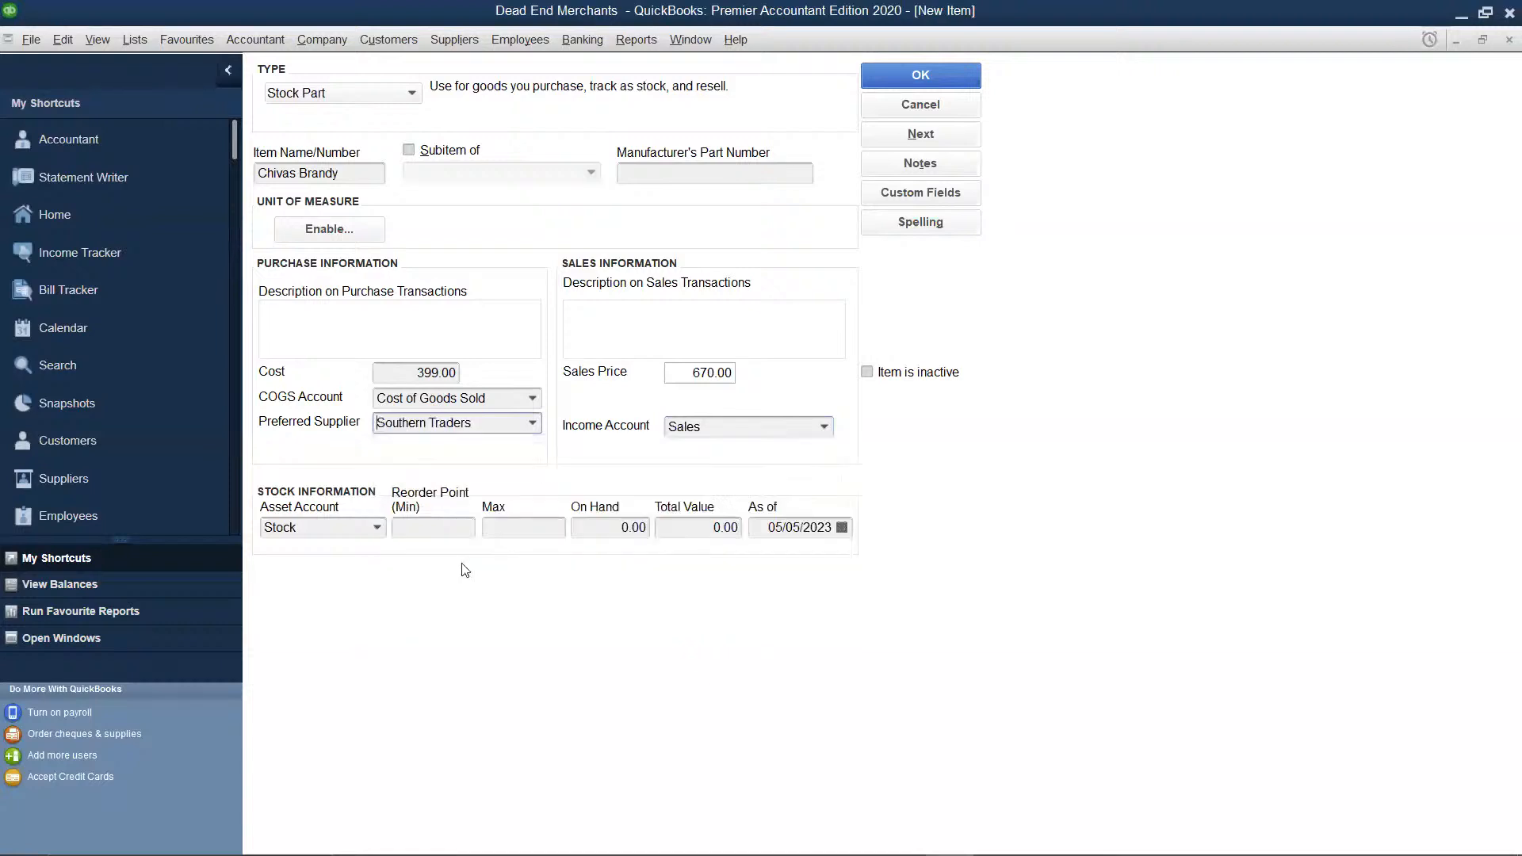
Set the on-hand quantity of Chivas Brandy to 220 and save the item, ignoring all spelling suggestions for its name.
left_click_drag(644, 534, 640, 534)
key("BackSpace")
key("BackSpace")
key("BackSpace")
type("220")
left_click(690, 533)
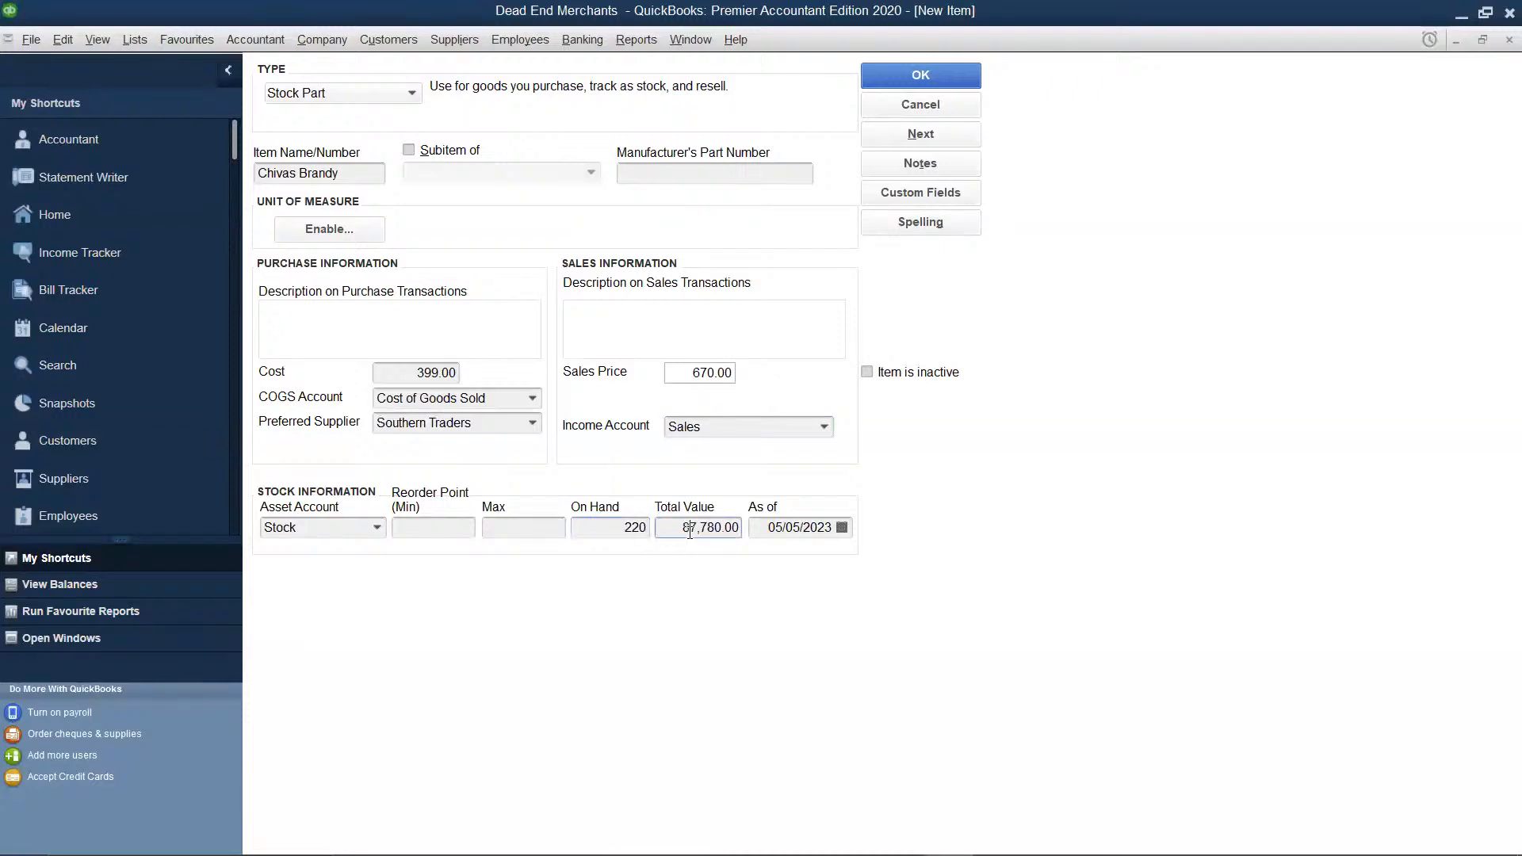
left_click(914, 134)
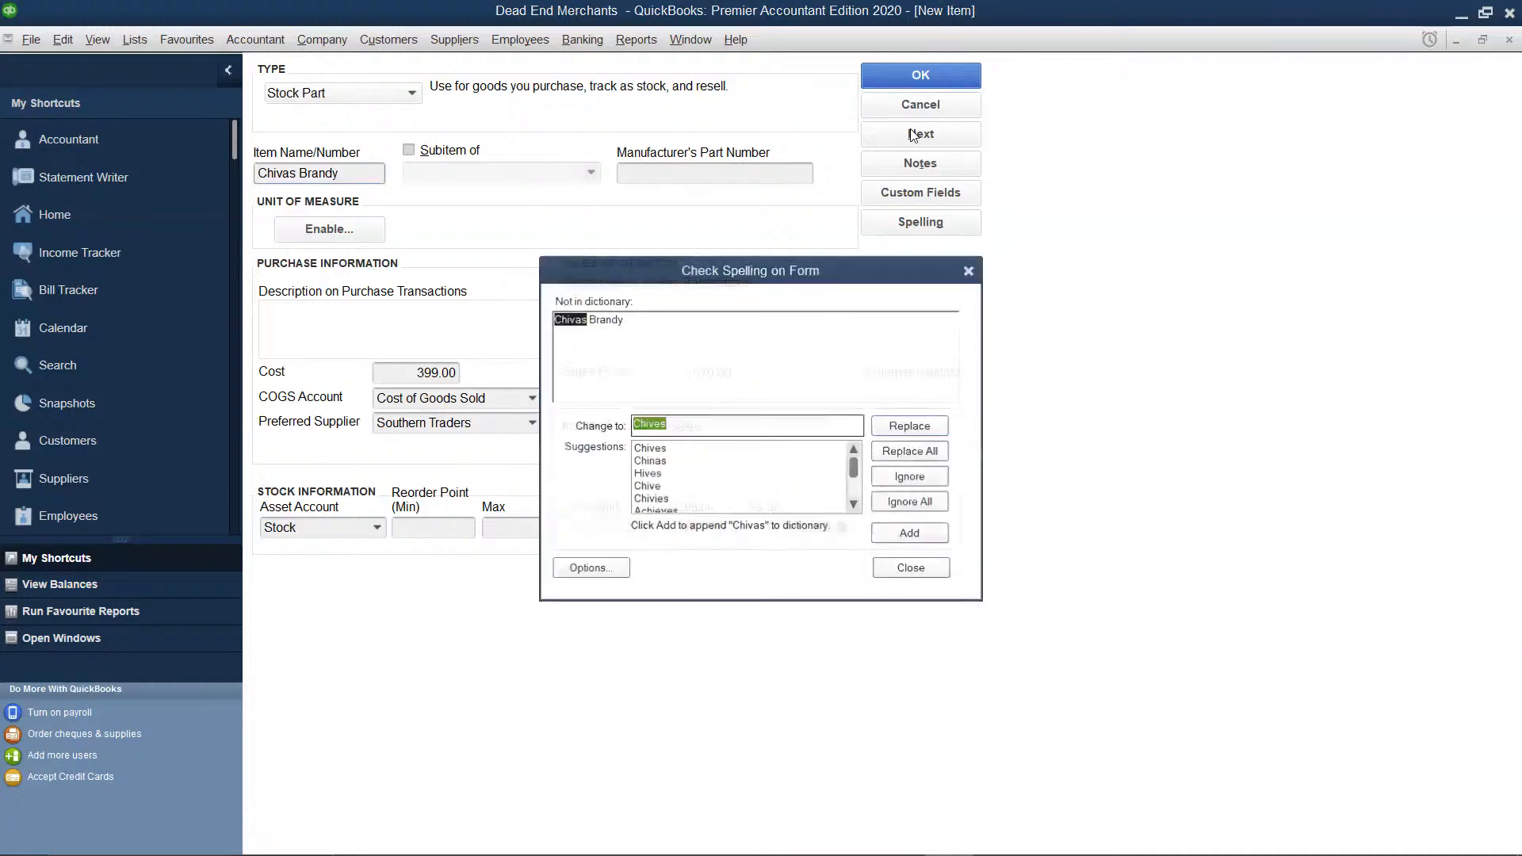
left_click(893, 504)
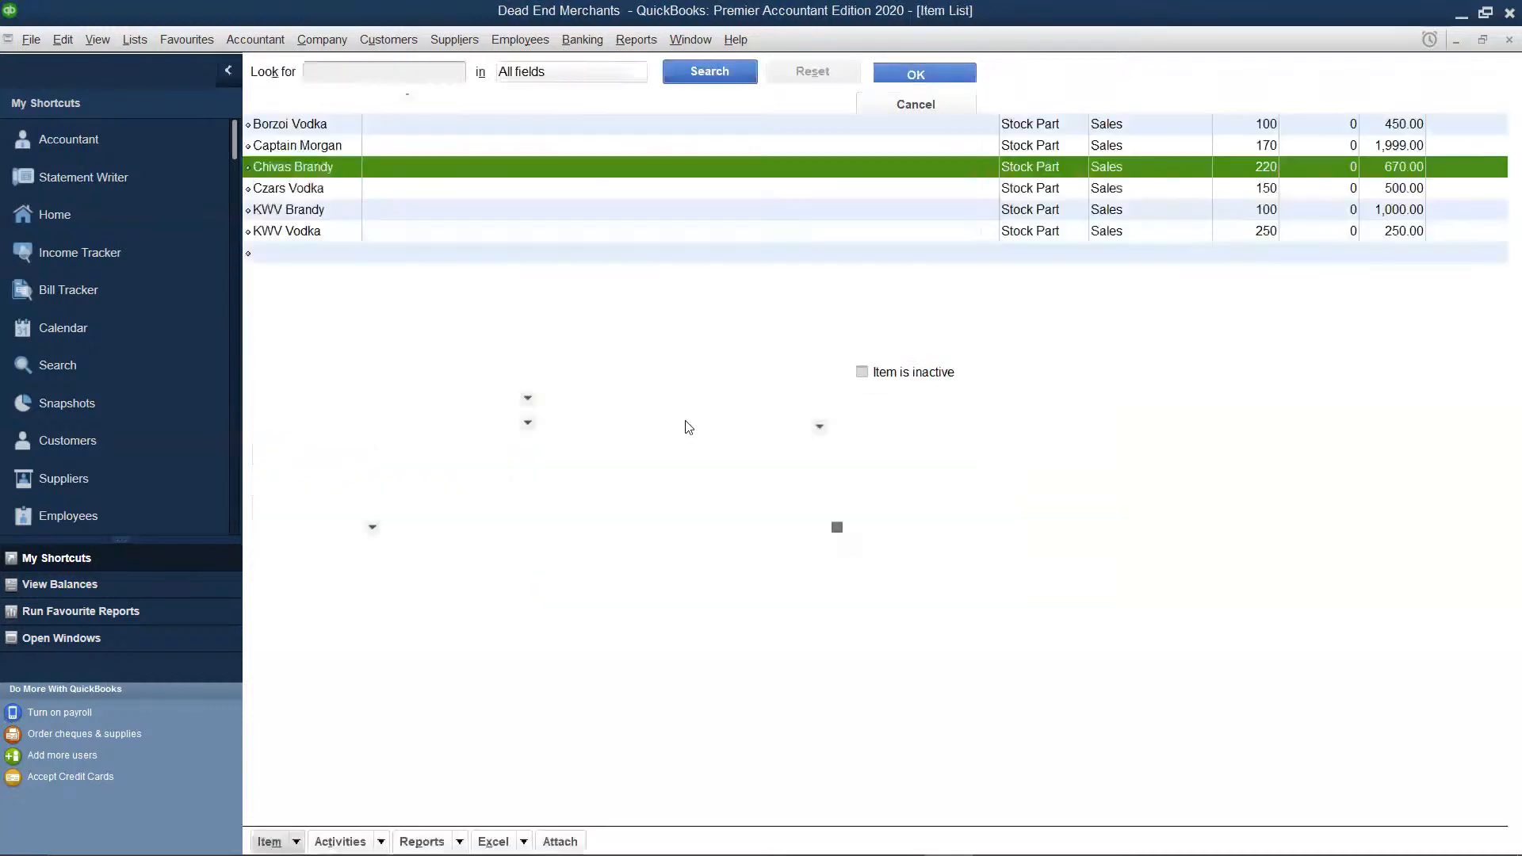
Create a new Stock Part item named Cognac Brandy.
left_click(685, 420)
right_click(685, 420)
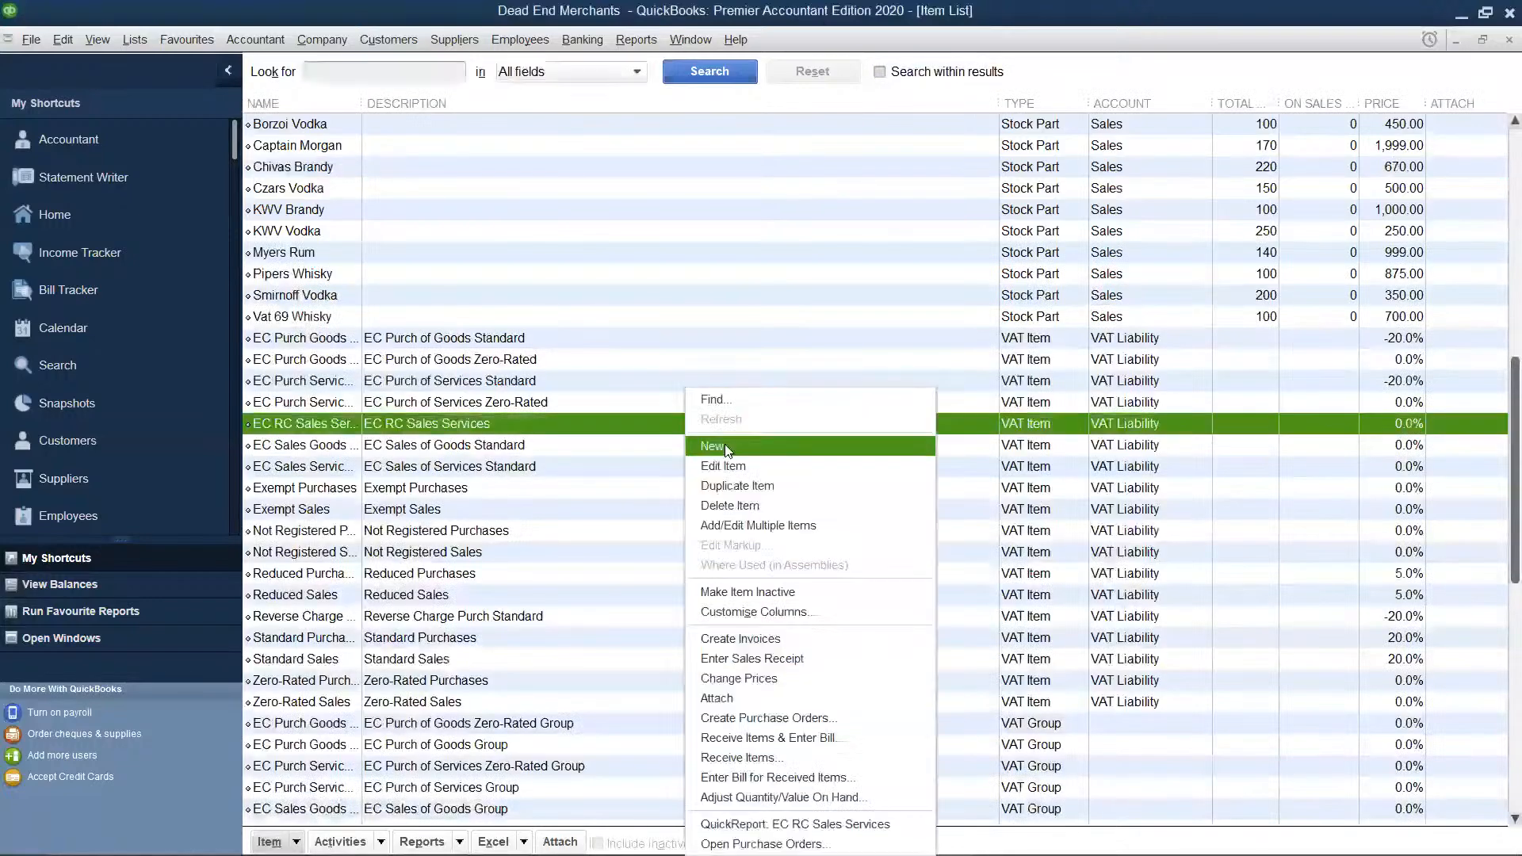
key("Escape")
key("ctrl+n")
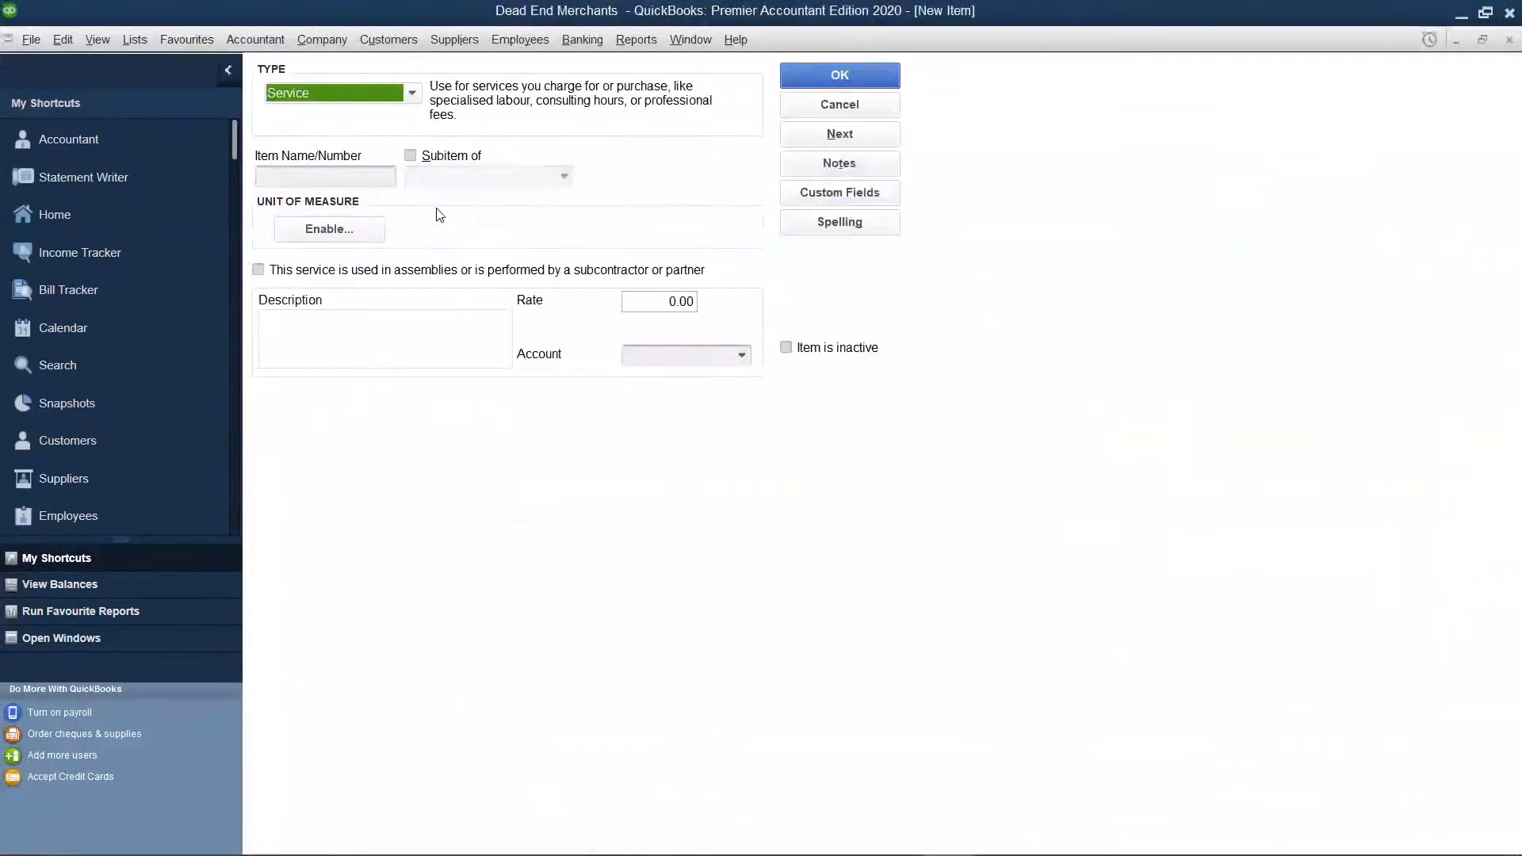
left_click(353, 140)
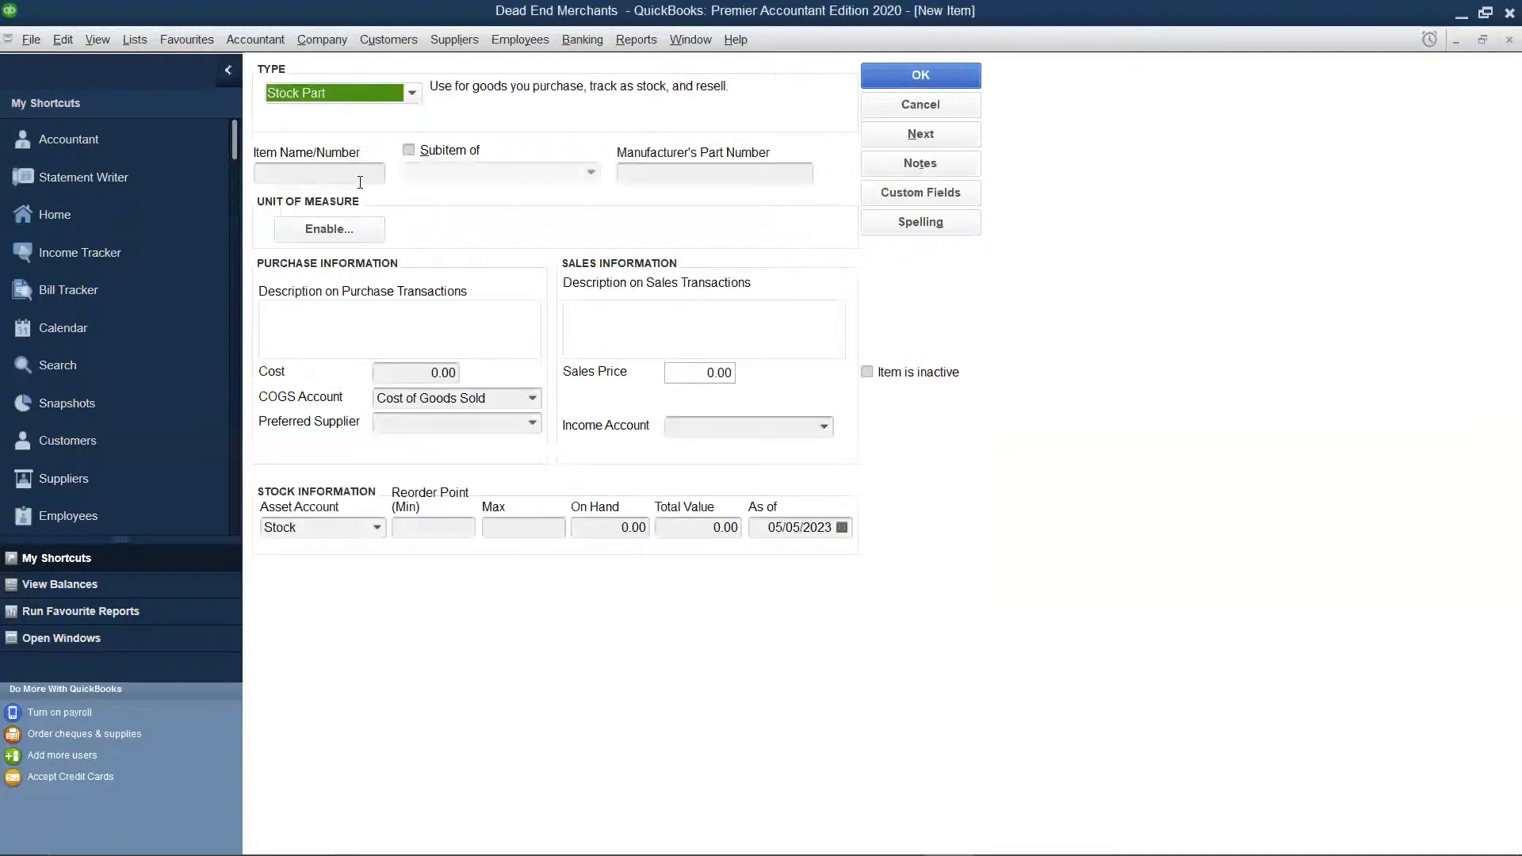
left_click(358, 177)
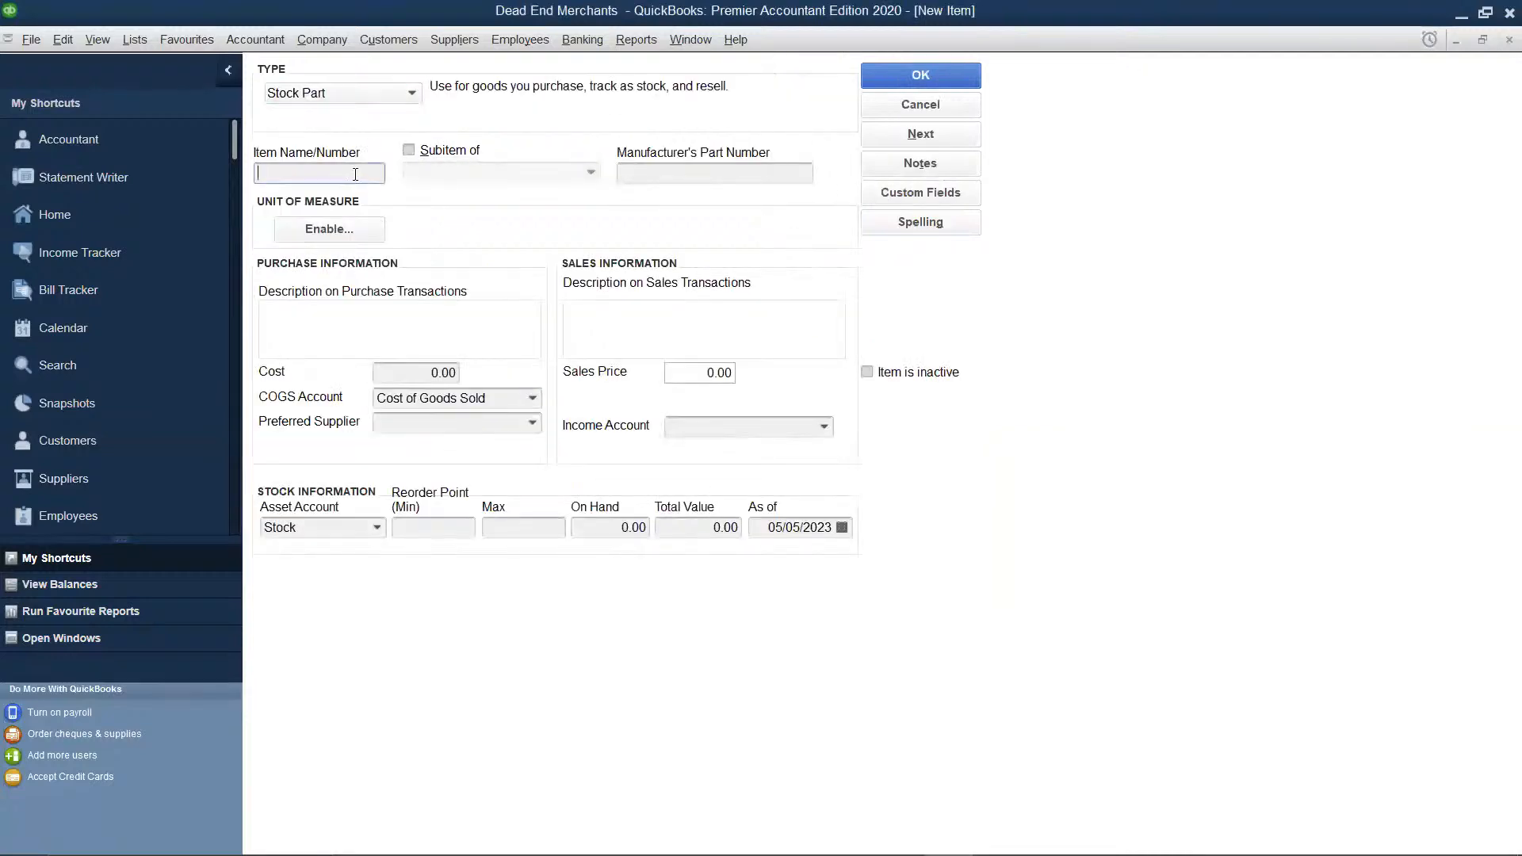
type("Cognac Brandy")
Set the cost of Cognac Brandy to 700 and its sales price to 3570.
left_click(454, 371)
key("BackSpace")
type("700")
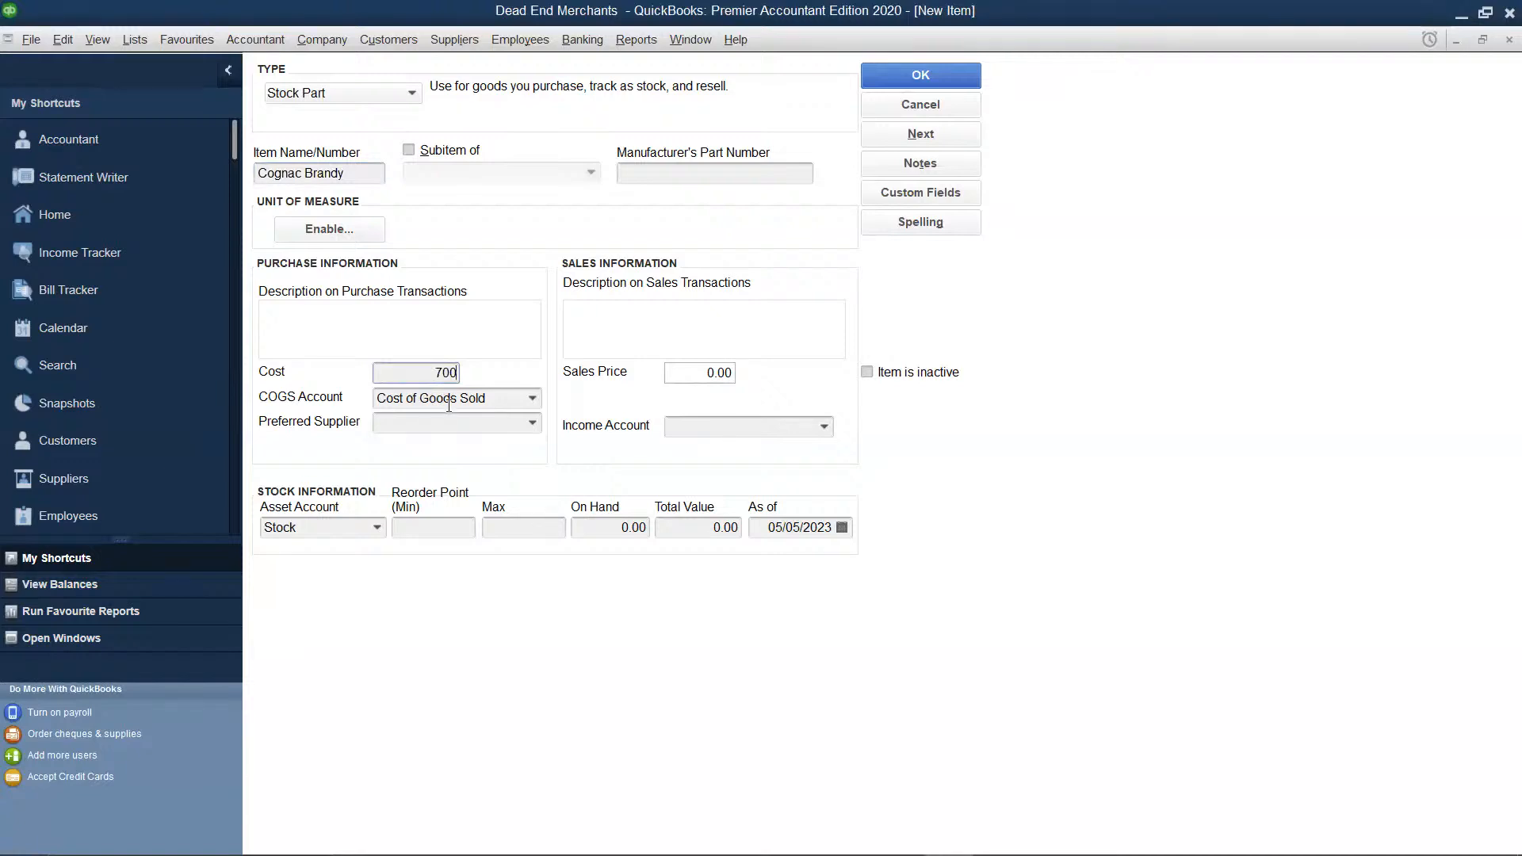
left_click(726, 373)
key("BackSpace")
key("BackSpace")
key("BackSpace")
key("BackSpace")
type("3570")
Assign Sales as the income account and Ramadan Distillers as the preferred supplier of the Cognac Brandy item.
left_click(824, 426)
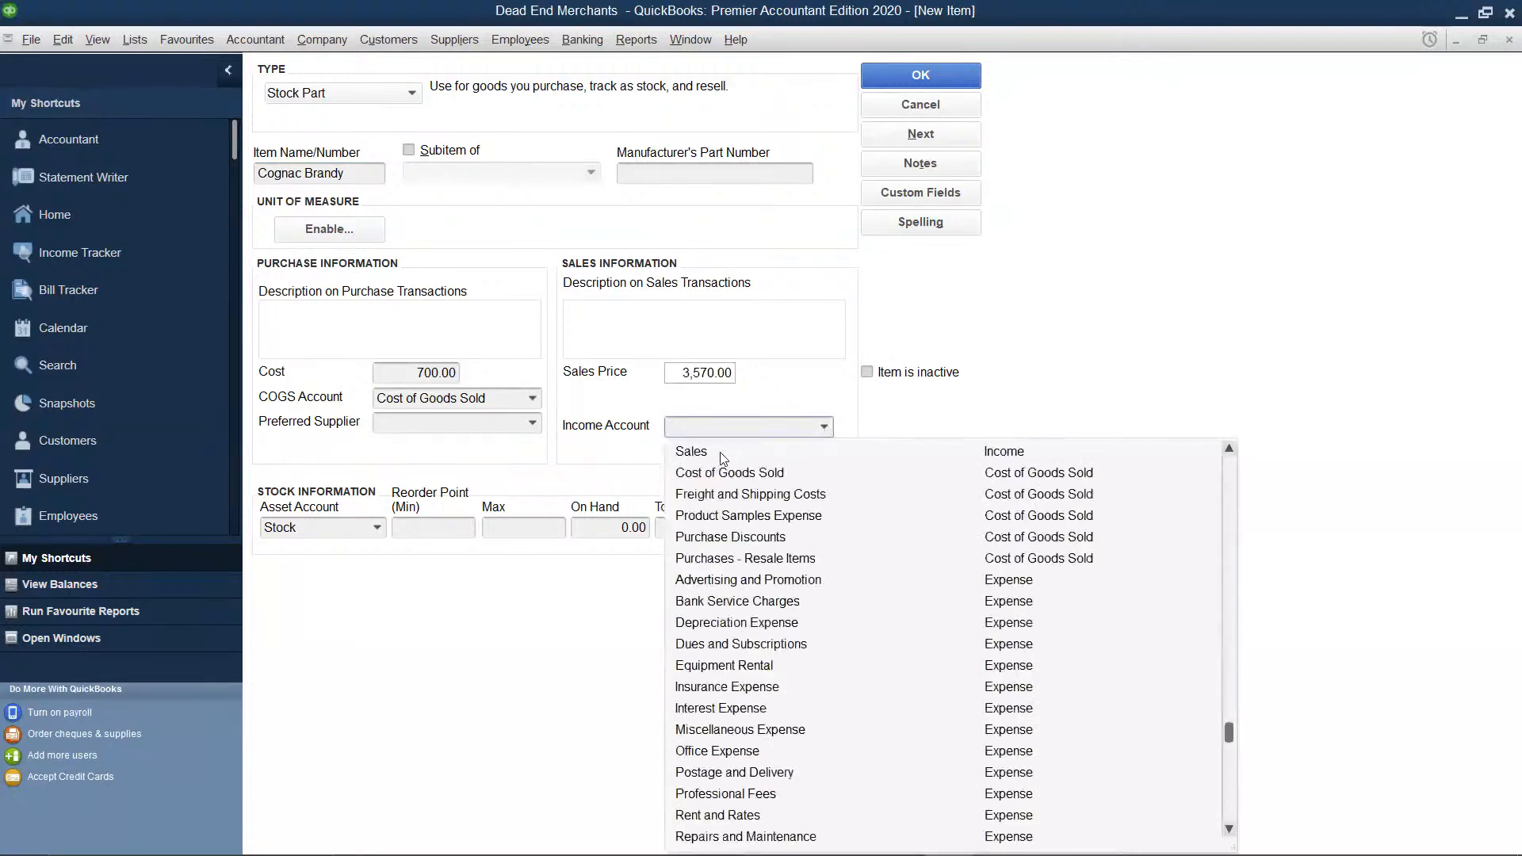
left_click(719, 452)
left_click(533, 424)
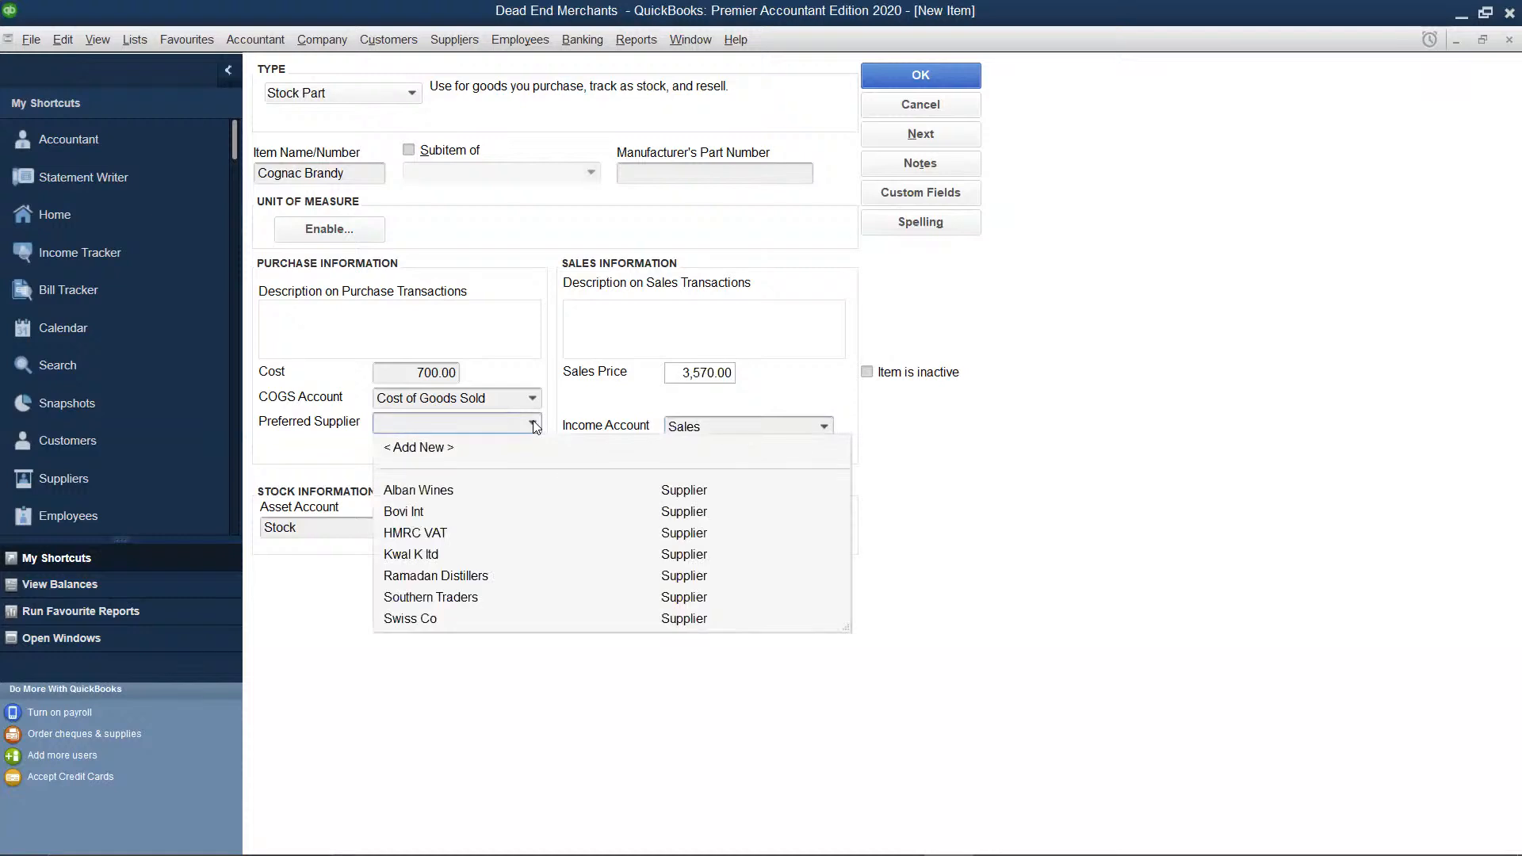
left_click(514, 574)
Set the on-hand quantity of Cognac Brandy to 500 and save the item.
left_click(636, 527)
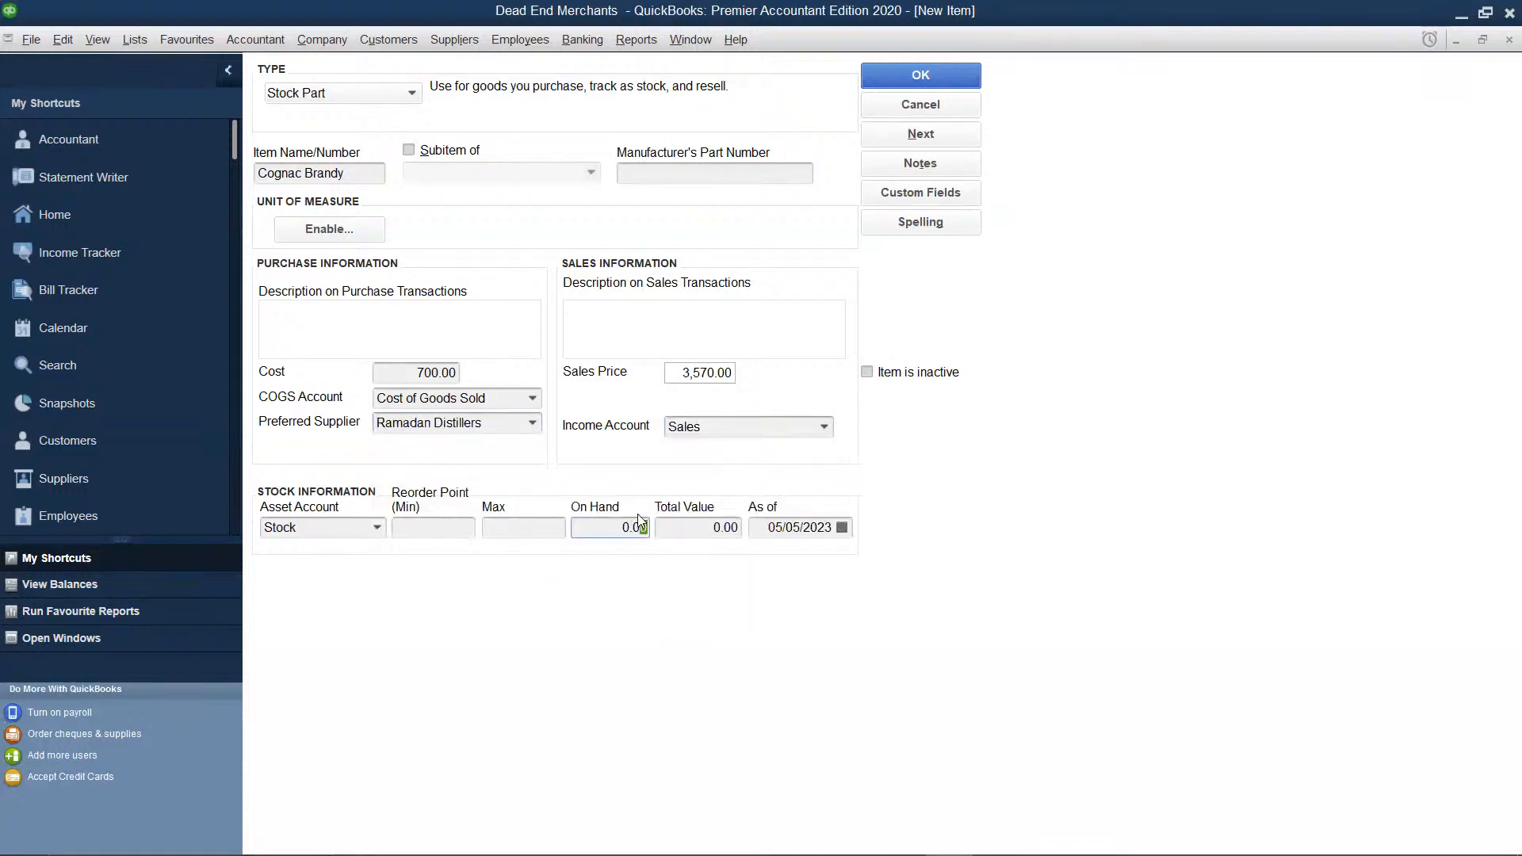
key("BackSpace")
type("500")
left_click(700, 527)
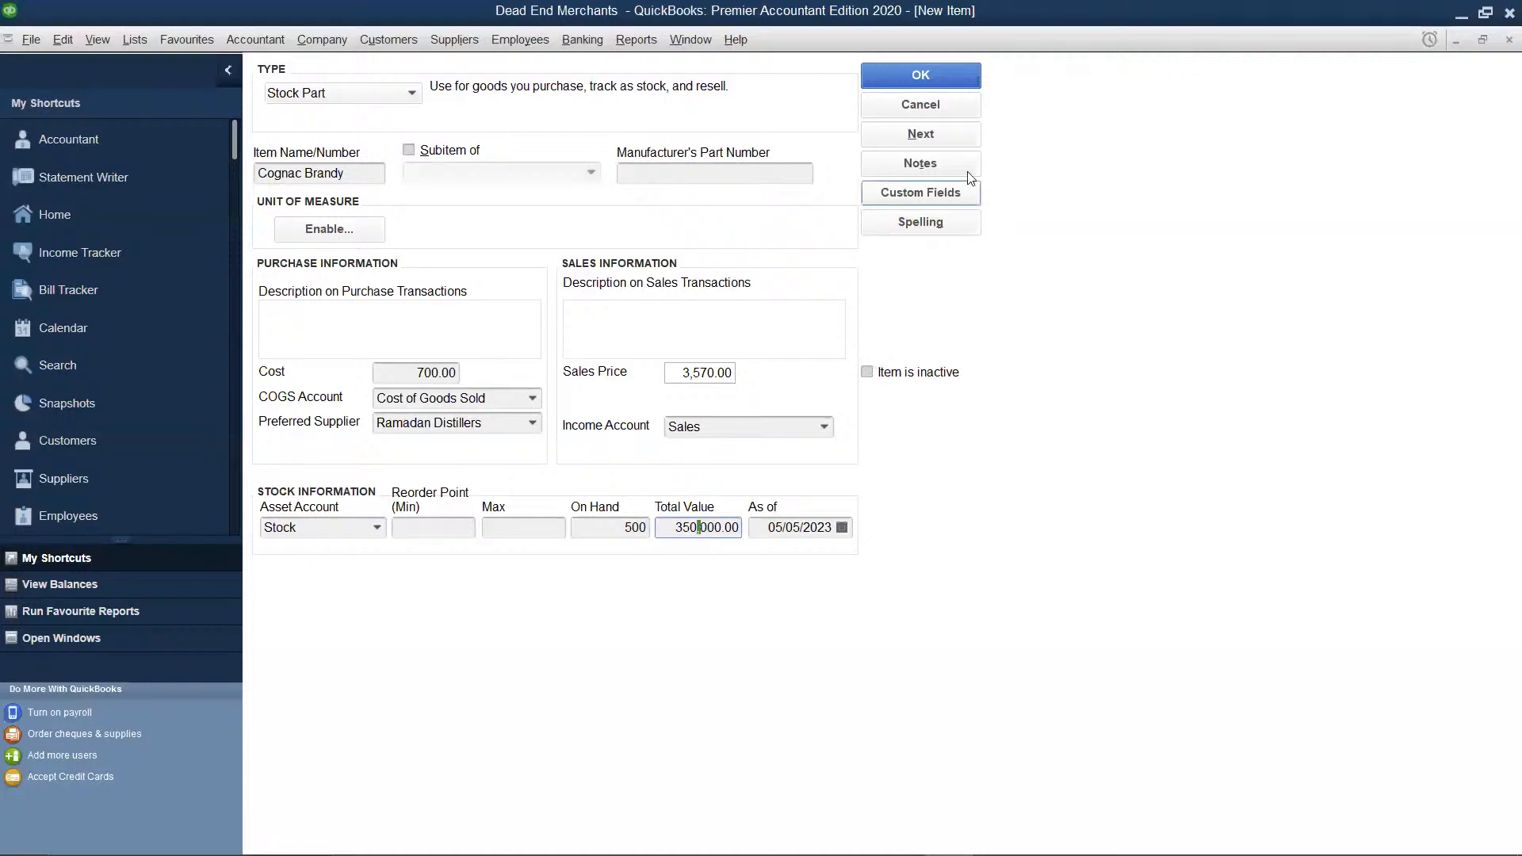
left_click(967, 81)
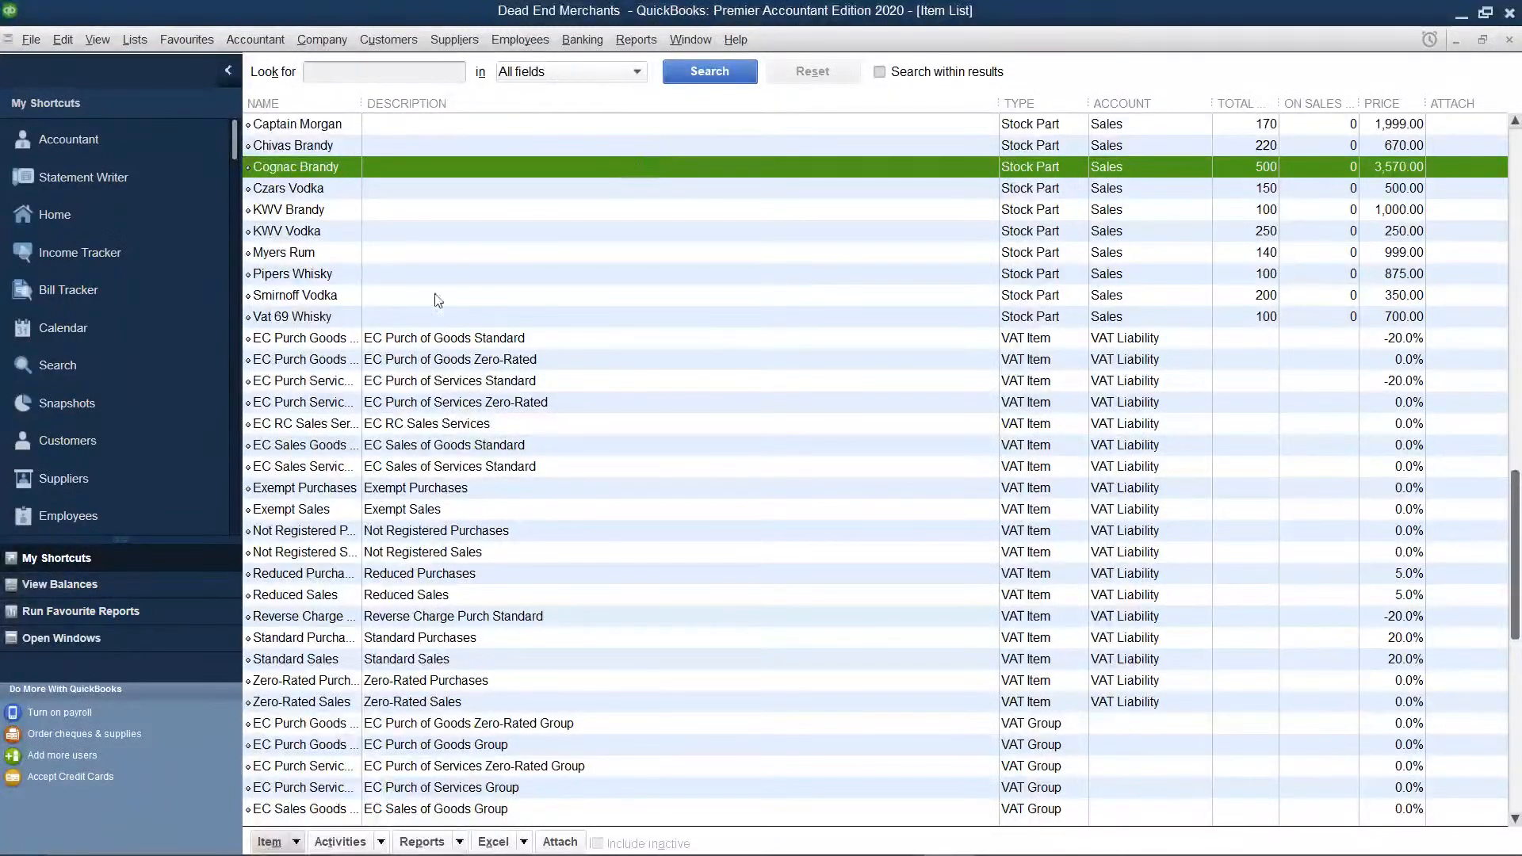
Start a stock quantity adjustment from the supplier activities and set its adjustment account to Sales.
left_click(129, 476)
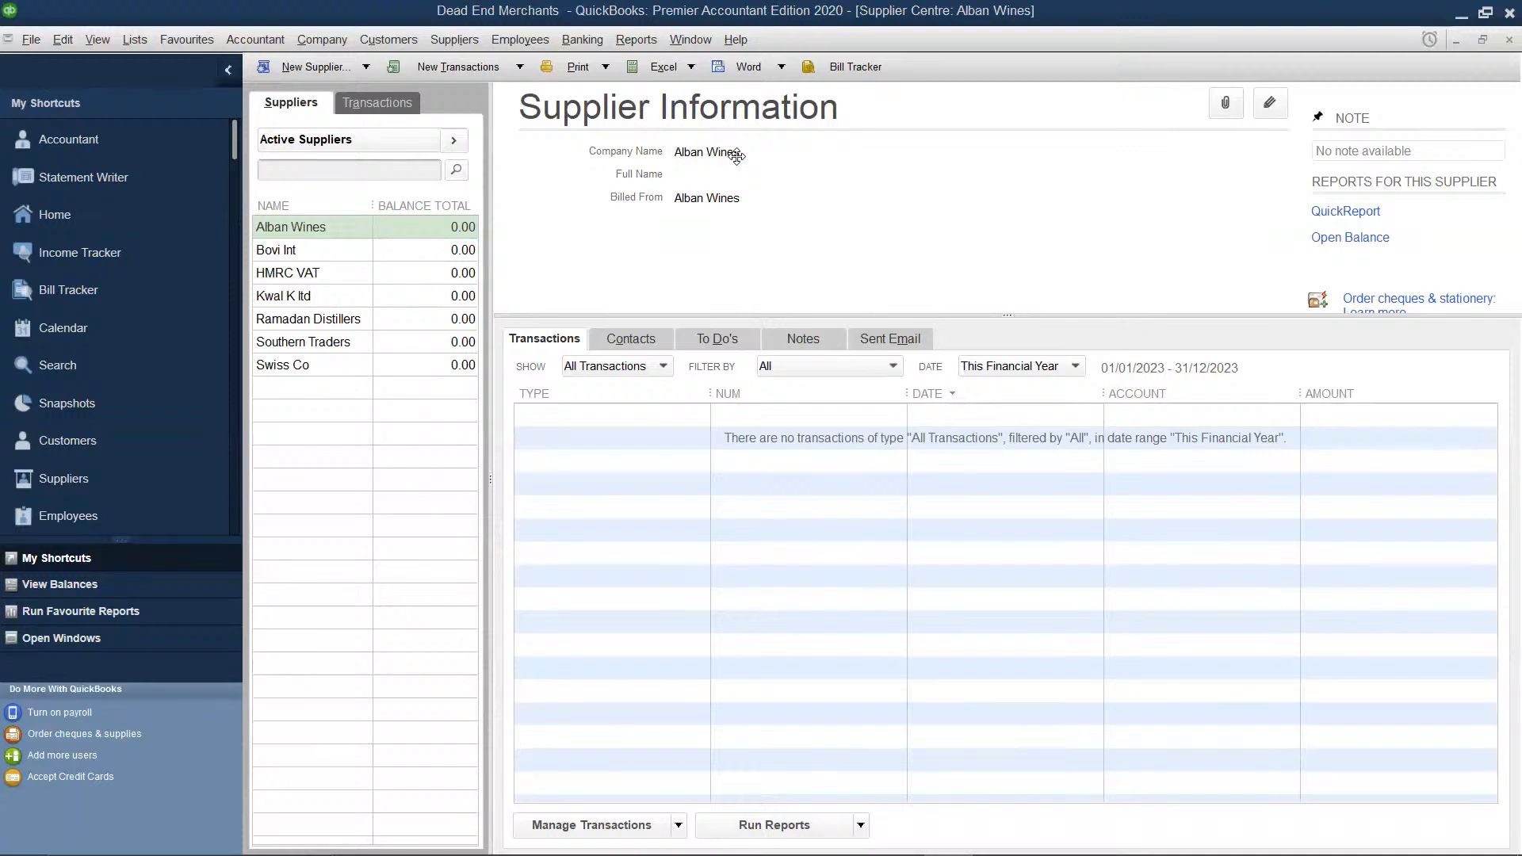
left_click(452, 40)
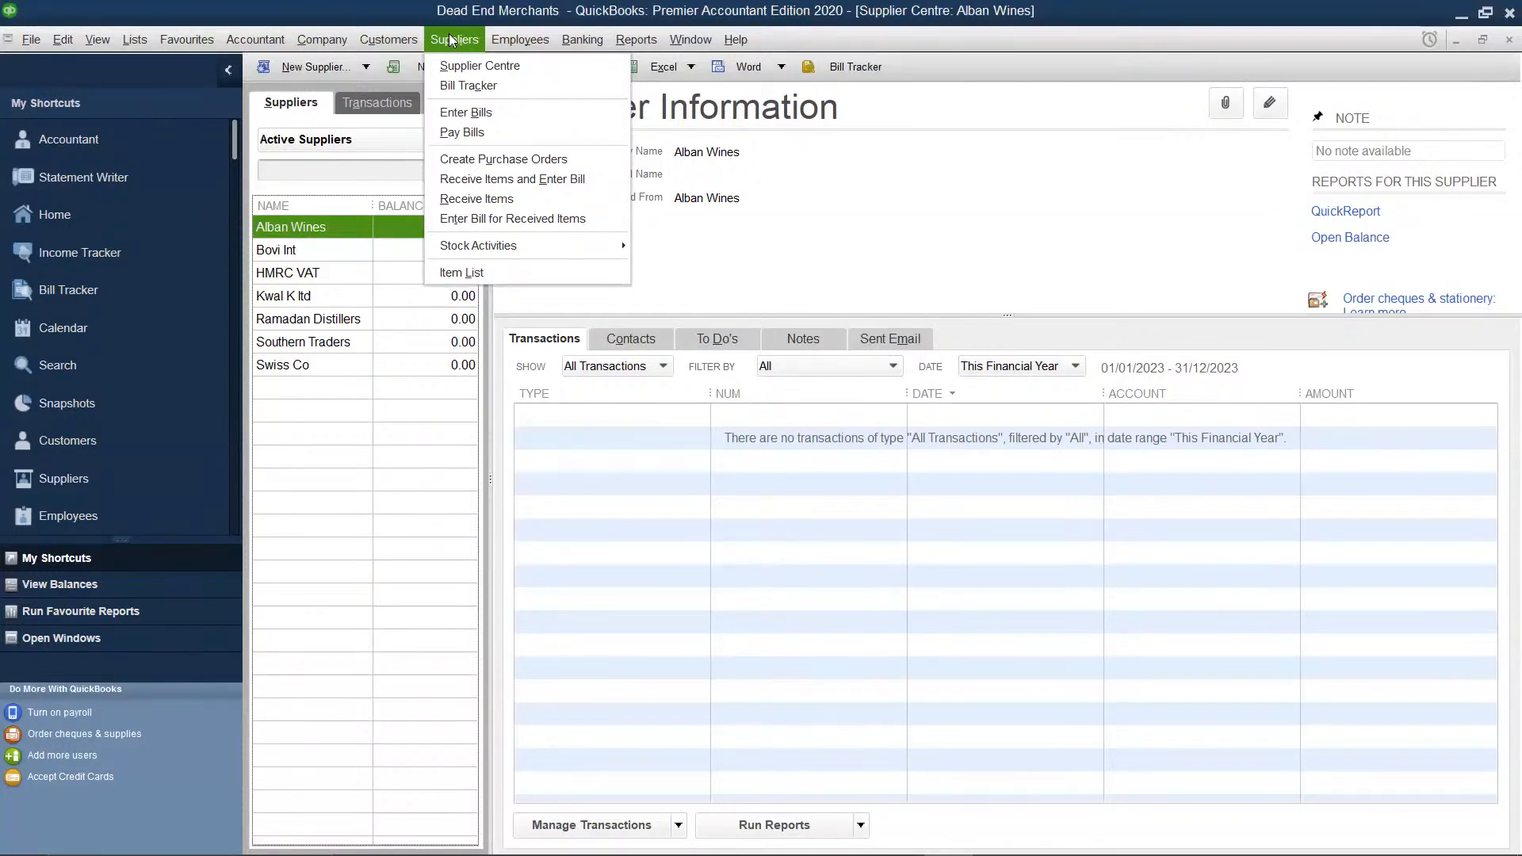
mouse_move(486, 242)
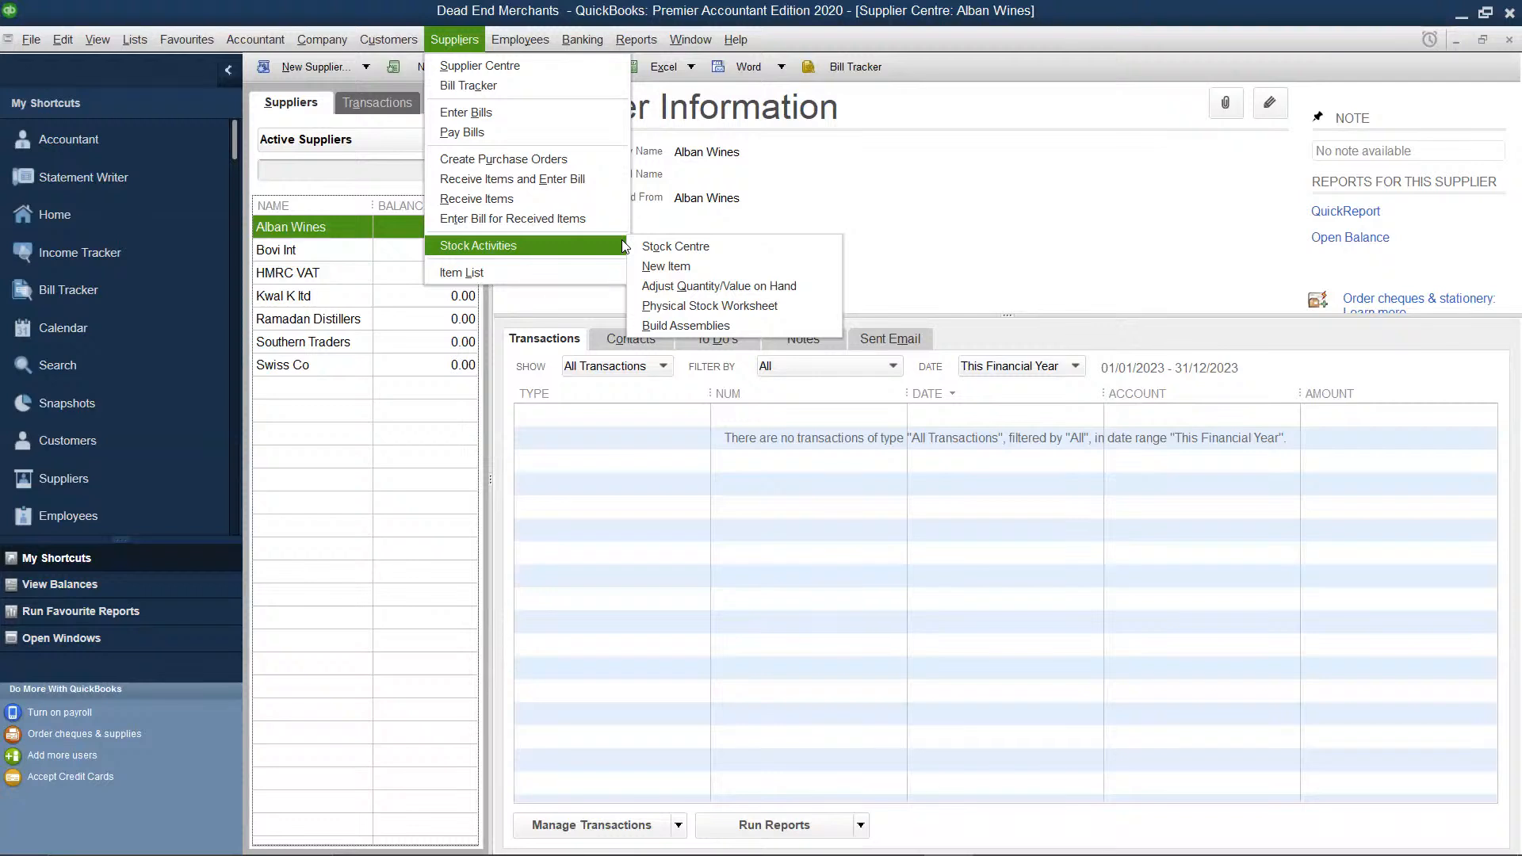
left_click(655, 287)
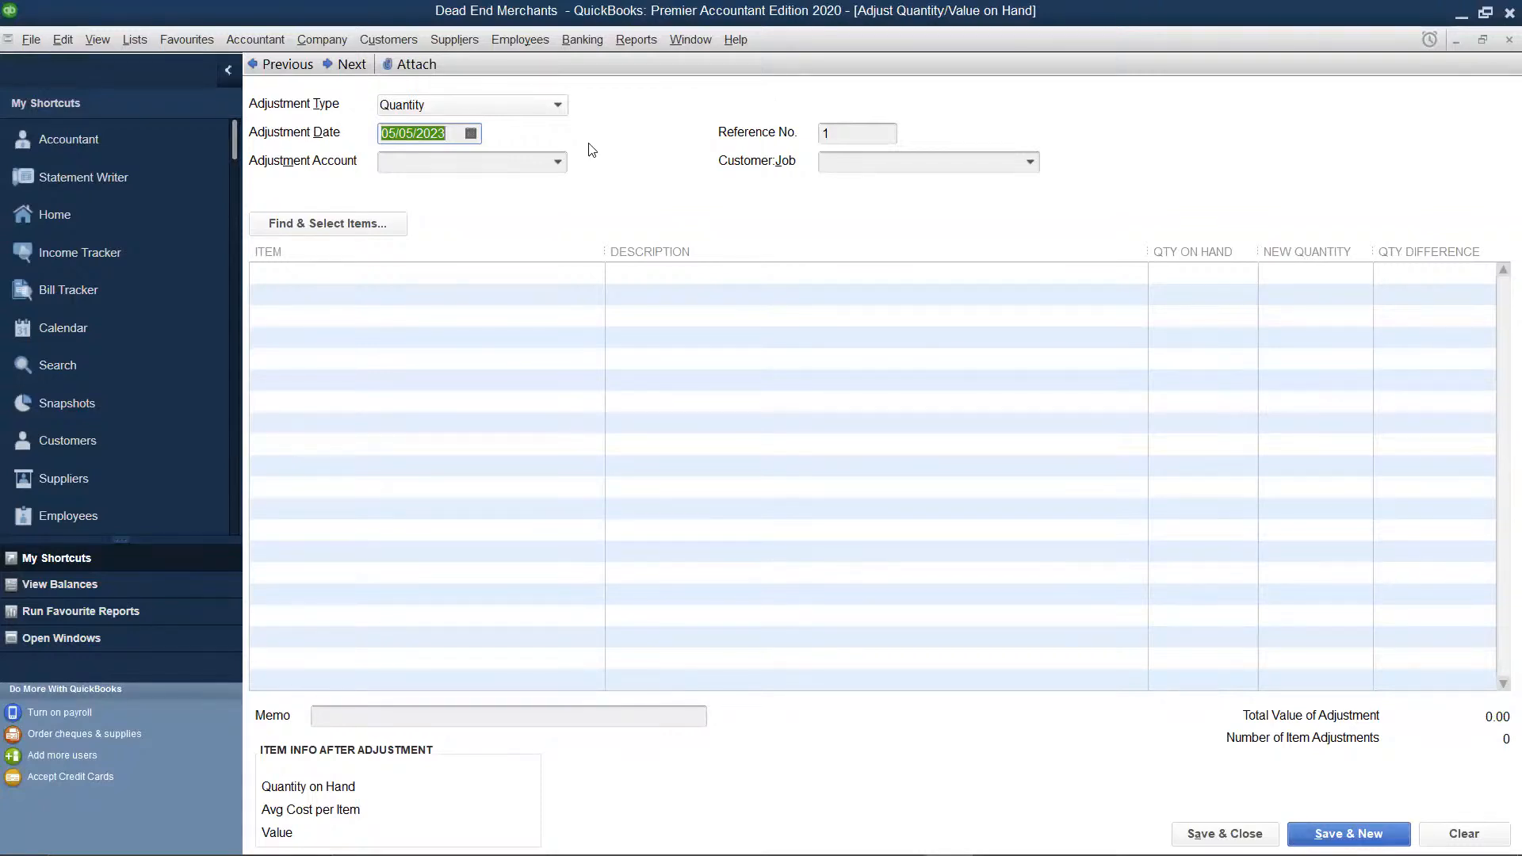
left_click(558, 164)
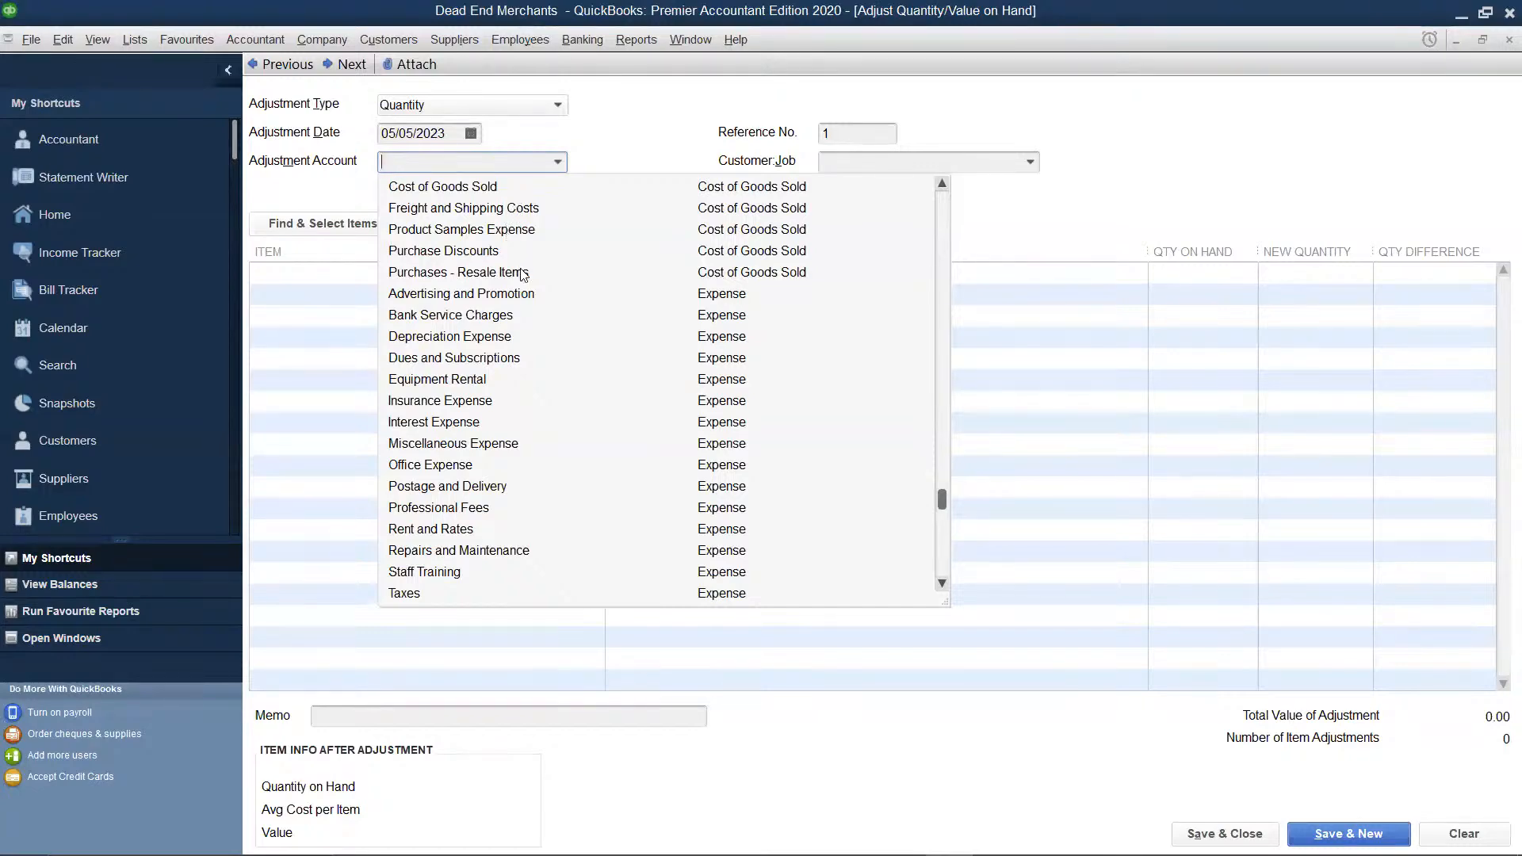
scroll(523, 273, "down", 1)
scroll(524, 274, "up", 1)
scroll(523, 273, "up", 1)
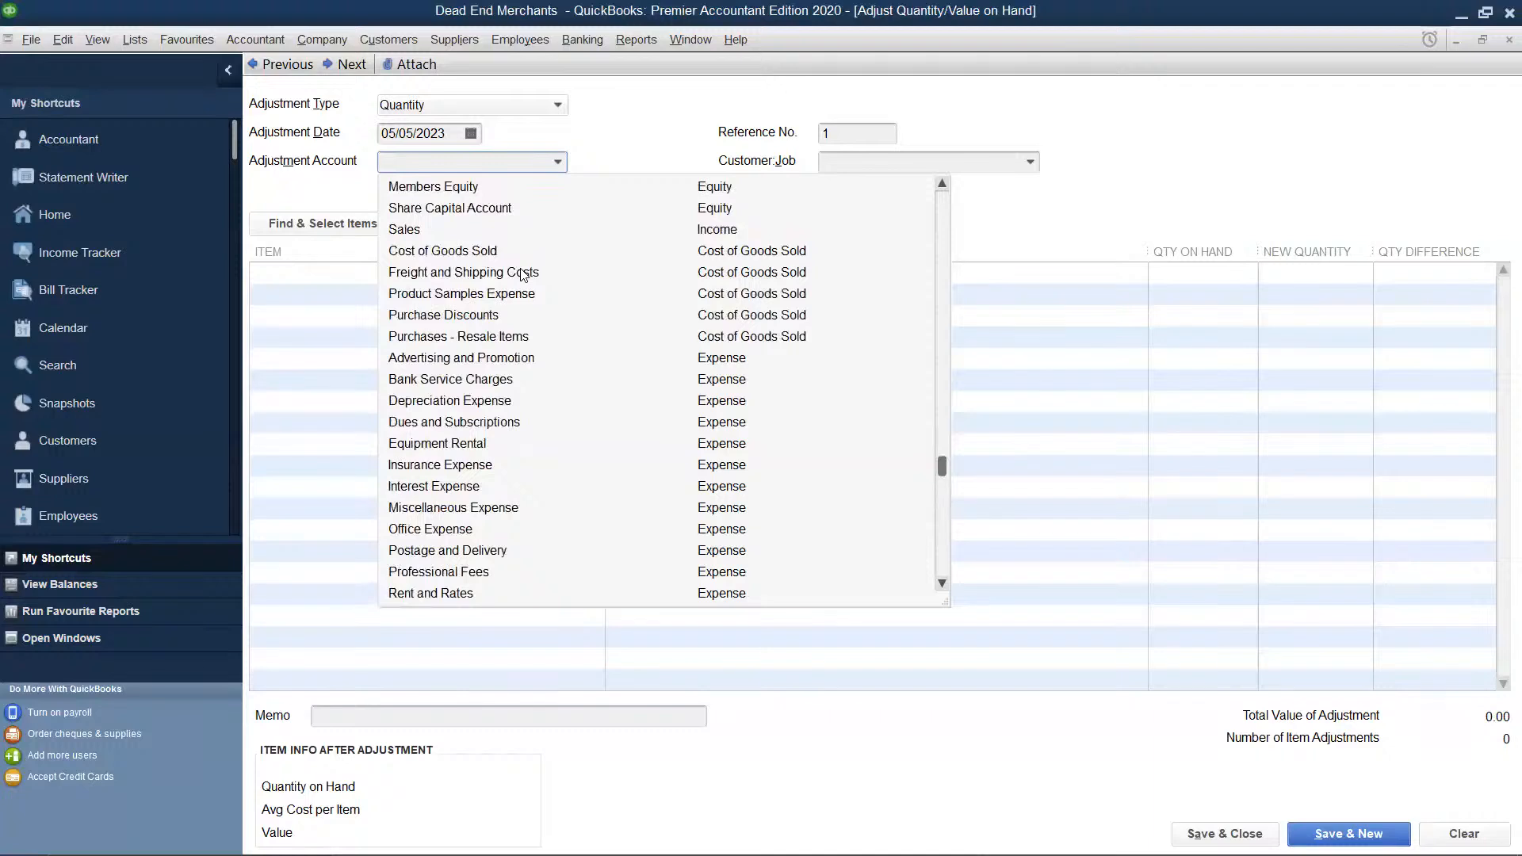
left_click(441, 232)
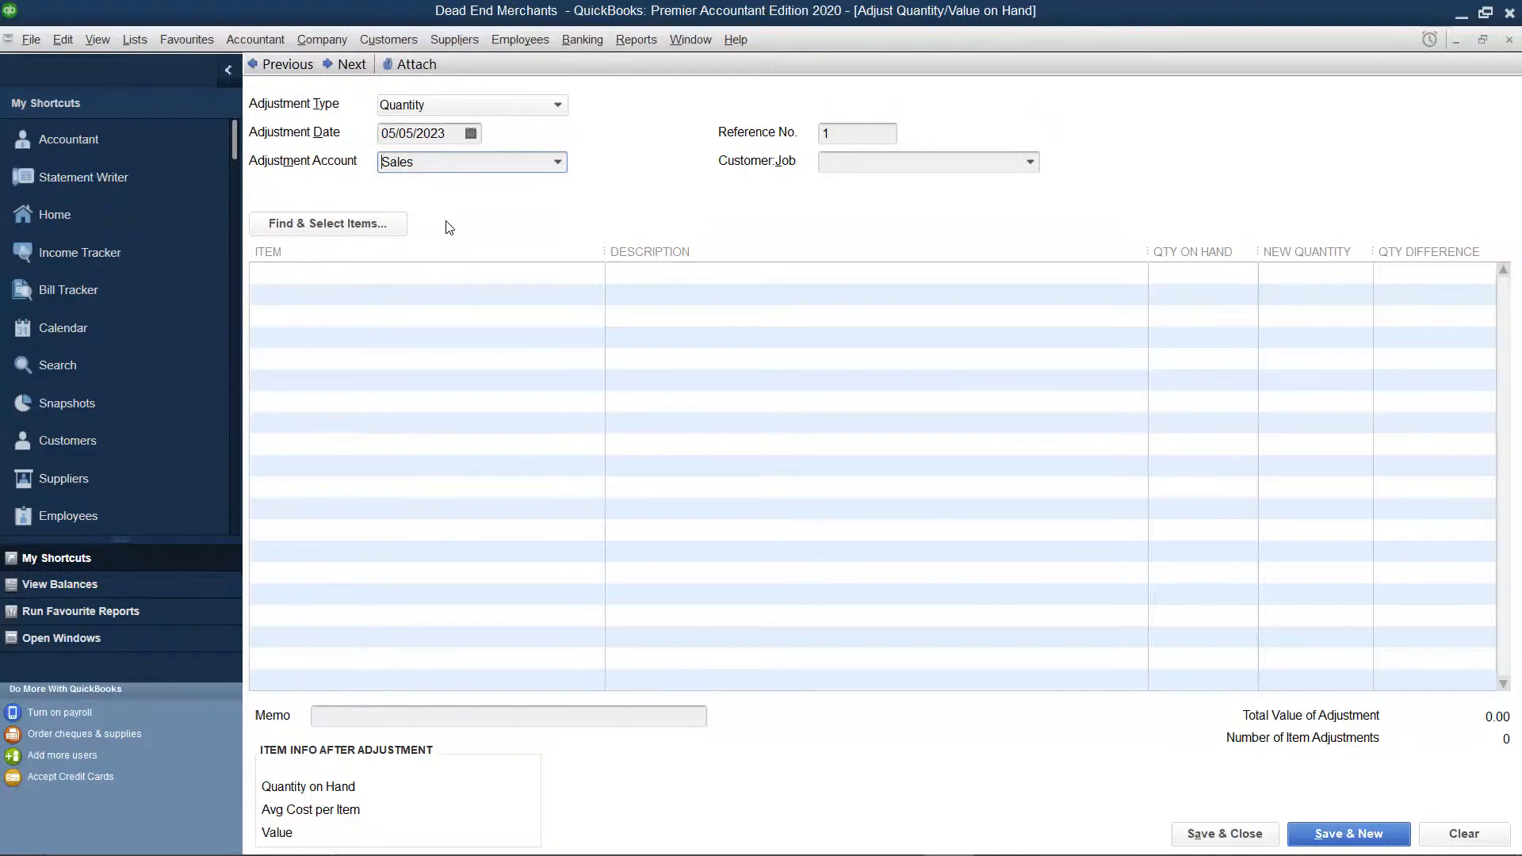
Adjust Borzoi Vodka to a new quantity of 150, then save and close the stock adjustment.
left_click(459, 318)
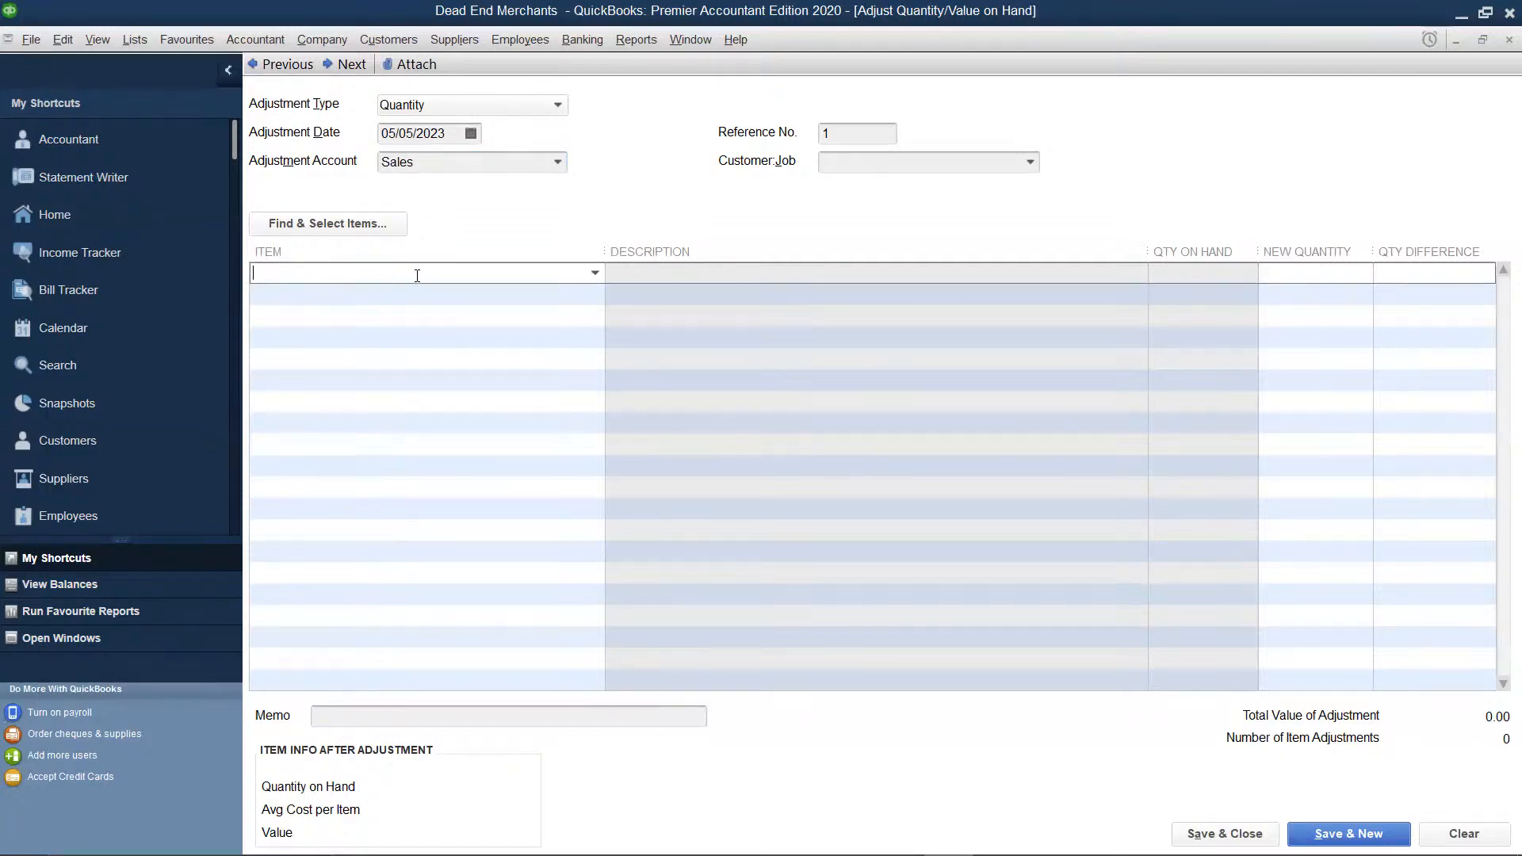
left_click(594, 274)
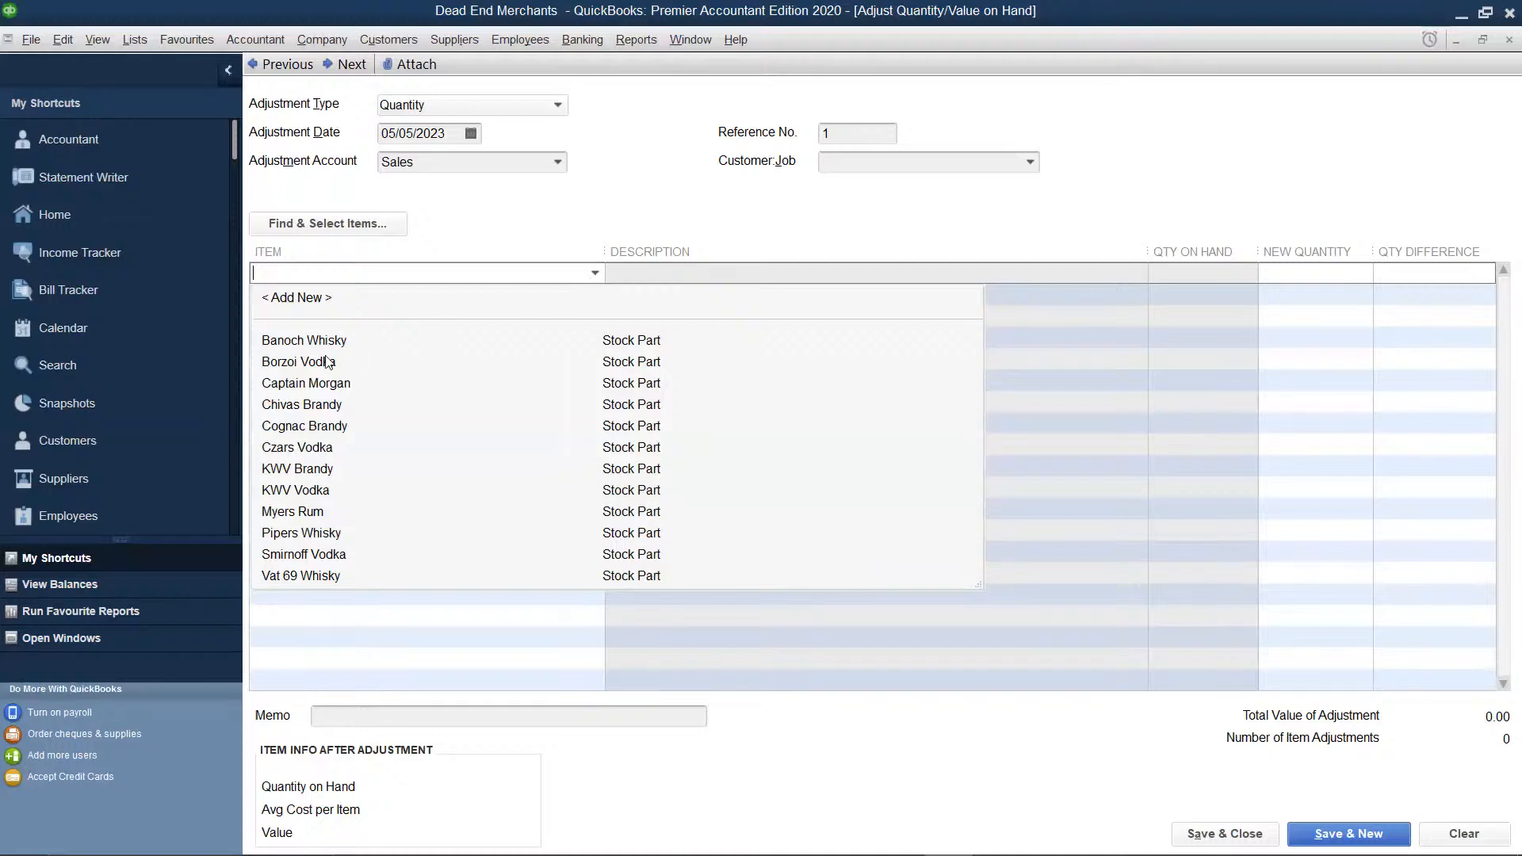
left_click(300, 363)
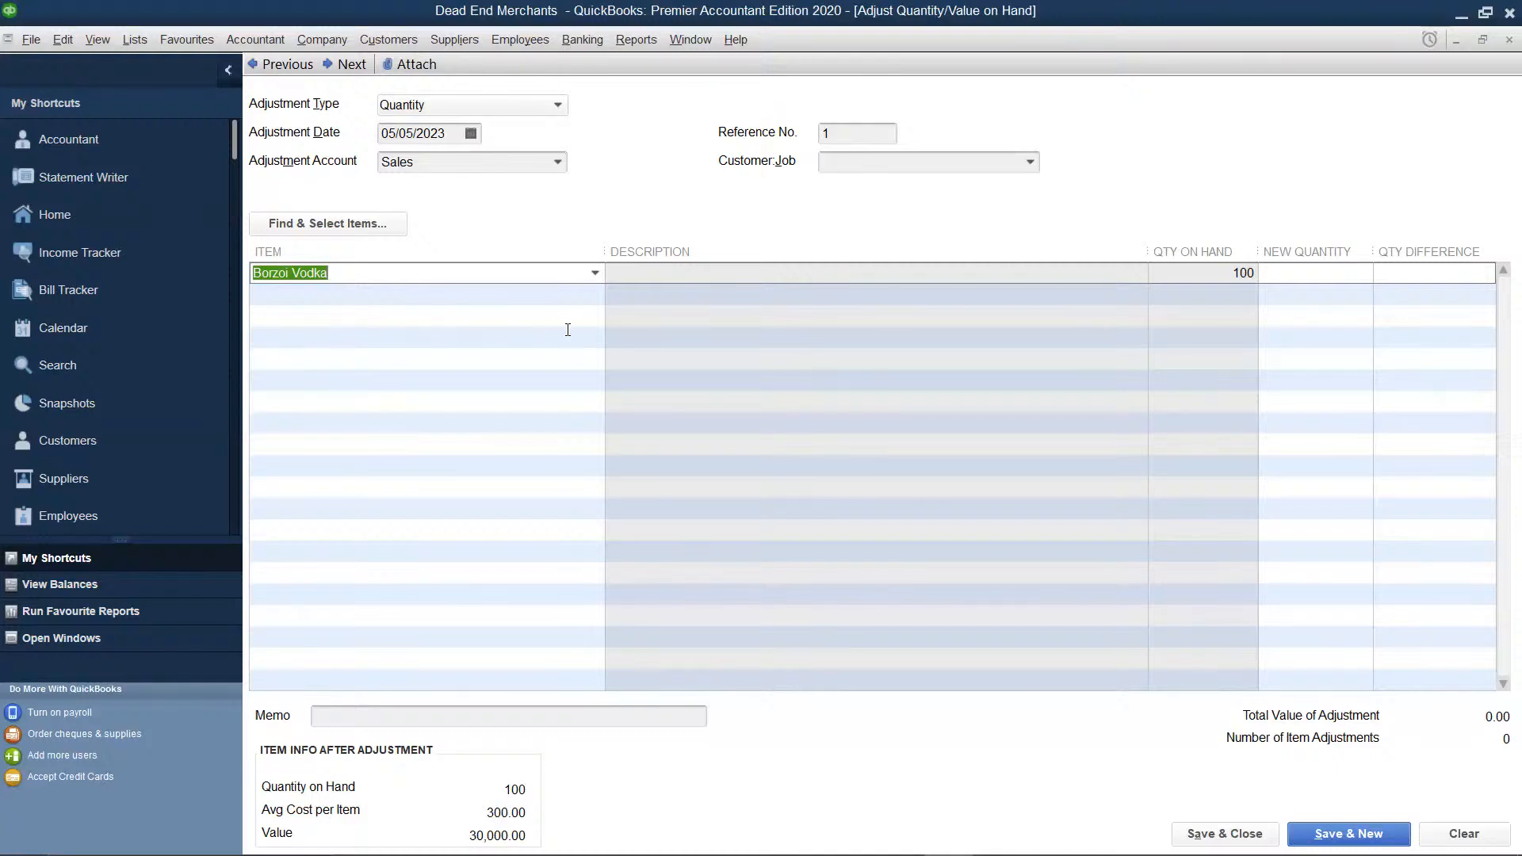
left_click(1322, 271)
type("15")
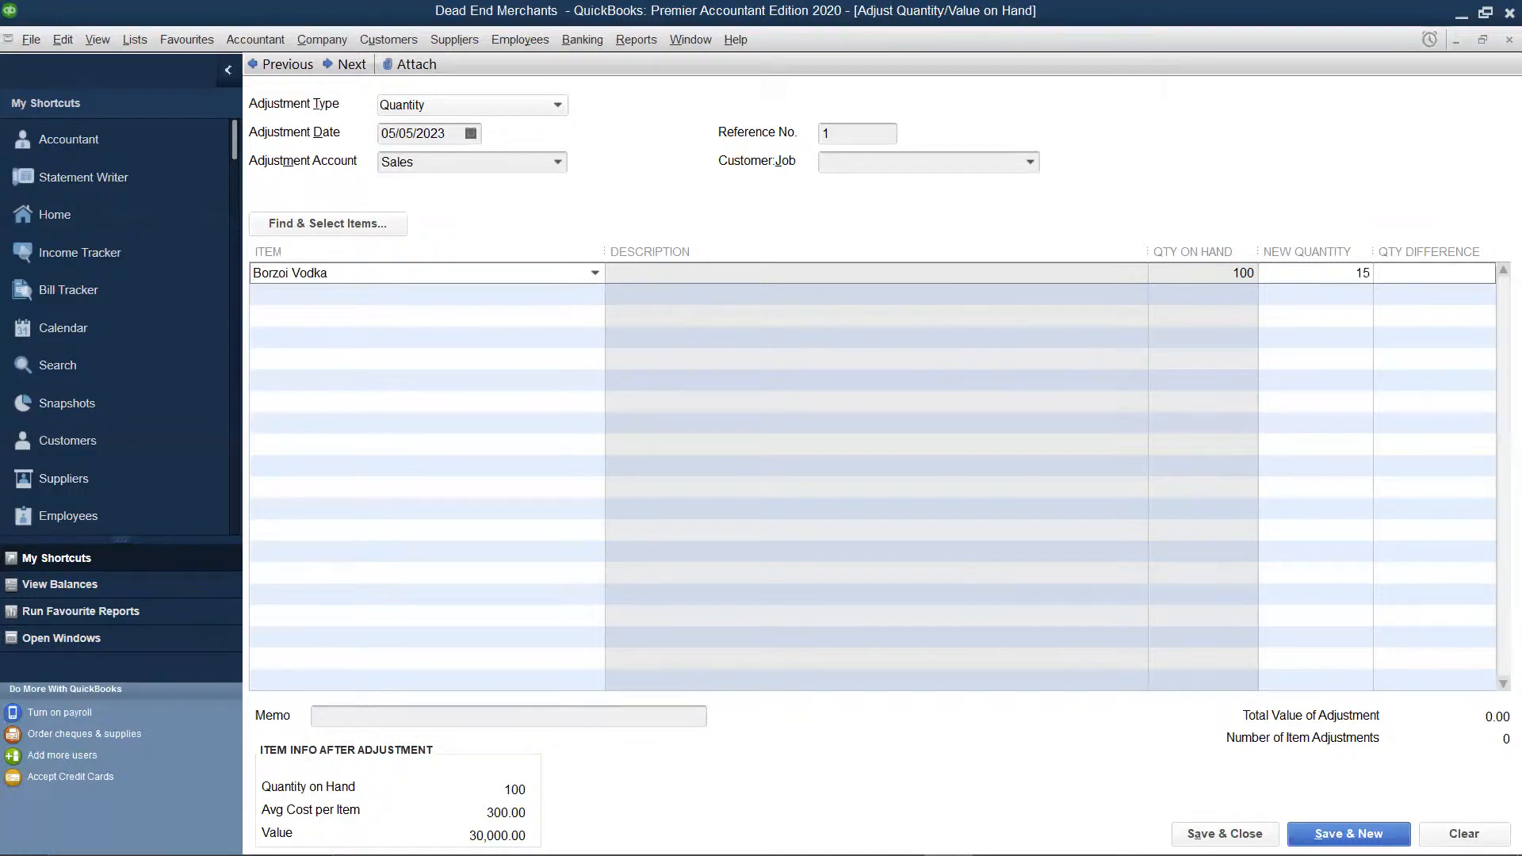
type("0")
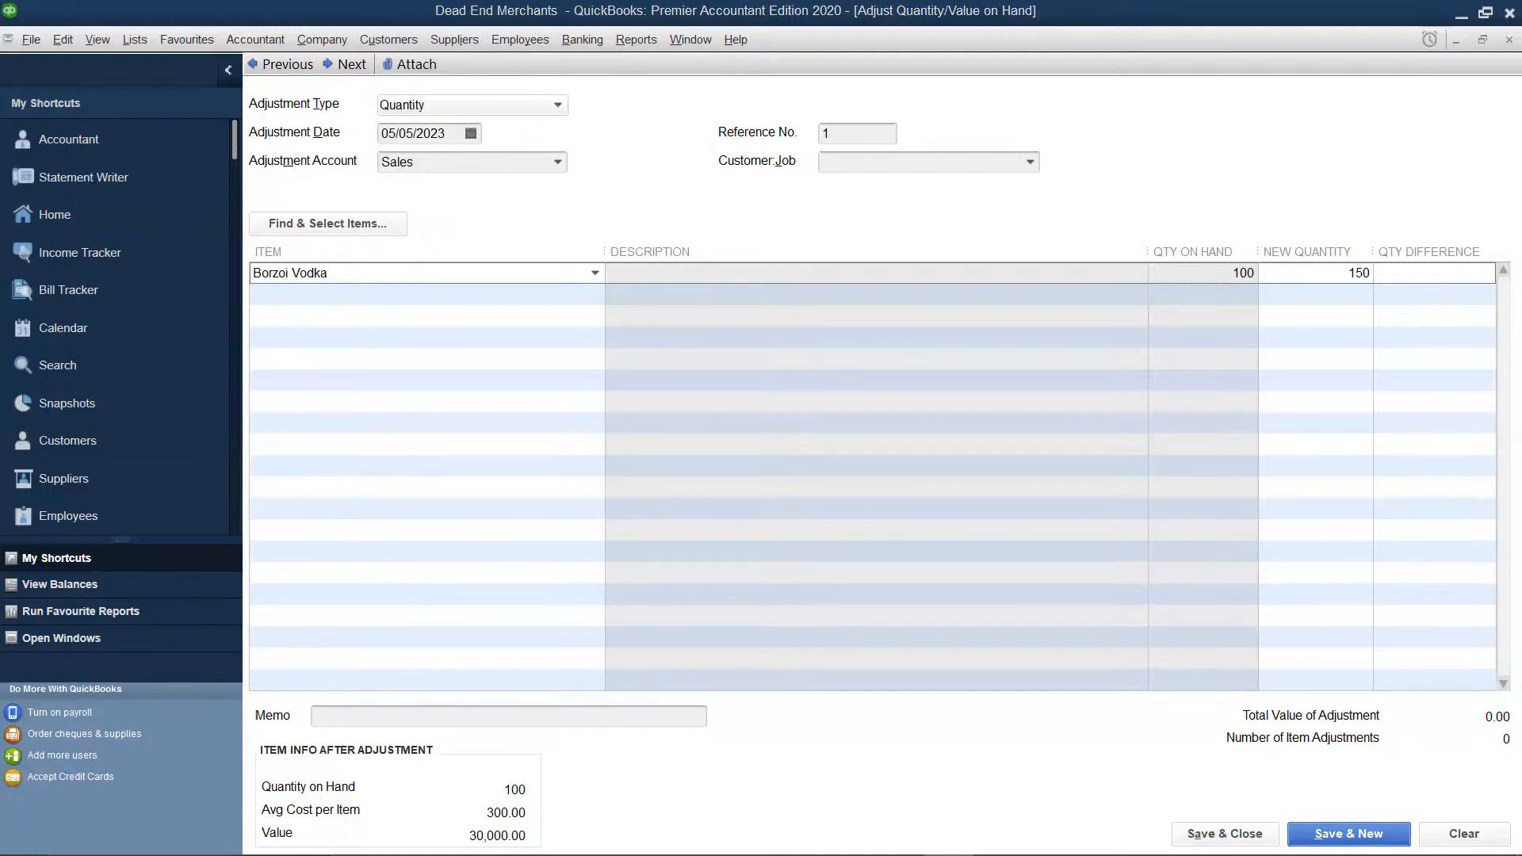
left_click(1225, 833)
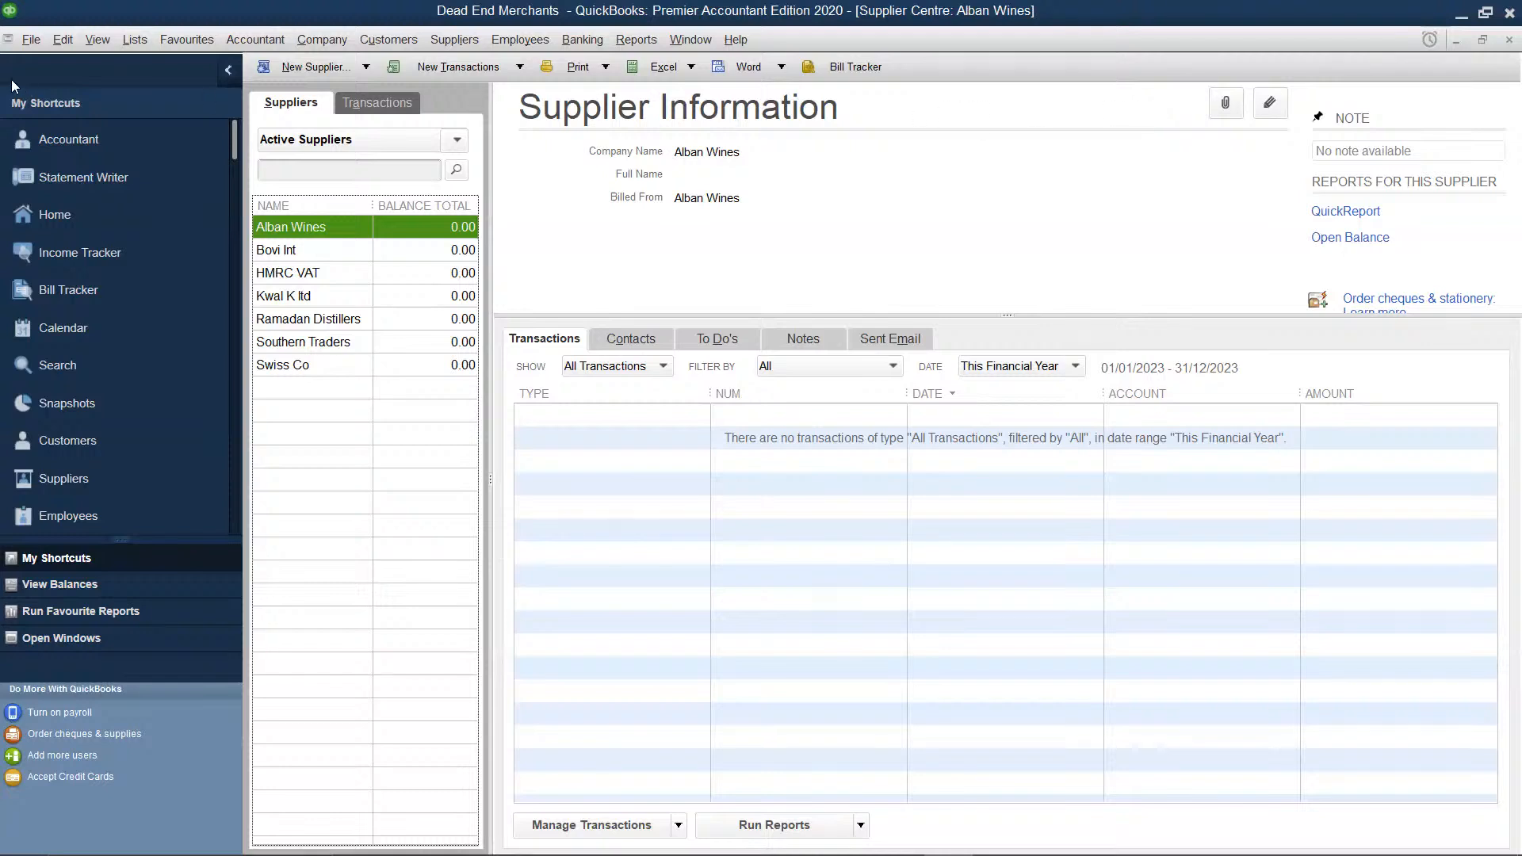
Open the Item List and check the on-hand quantity of Borzoi Vodka.
left_click(130, 40)
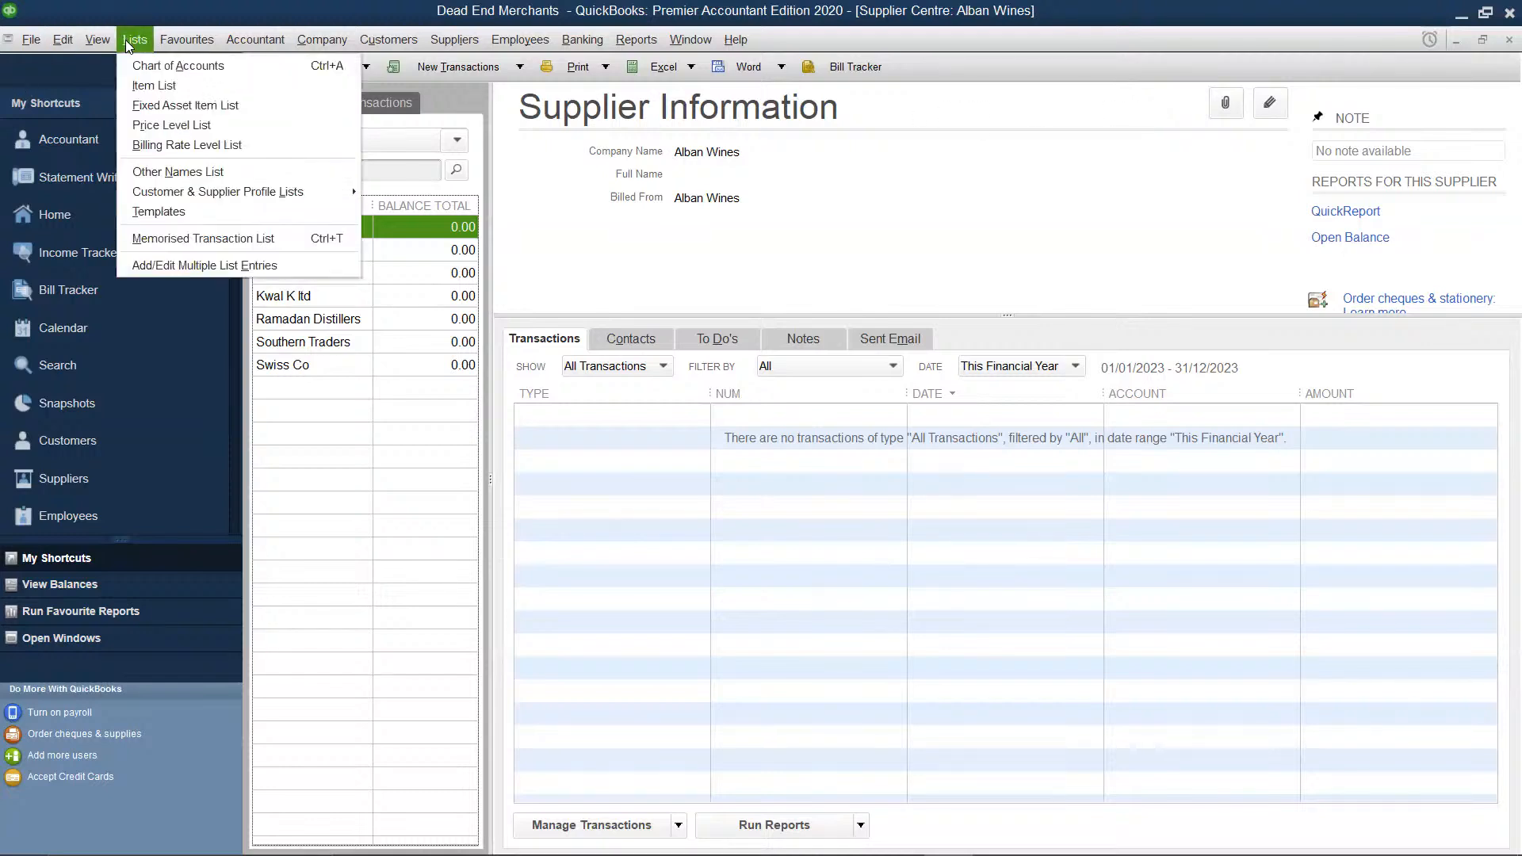
left_click(158, 84)
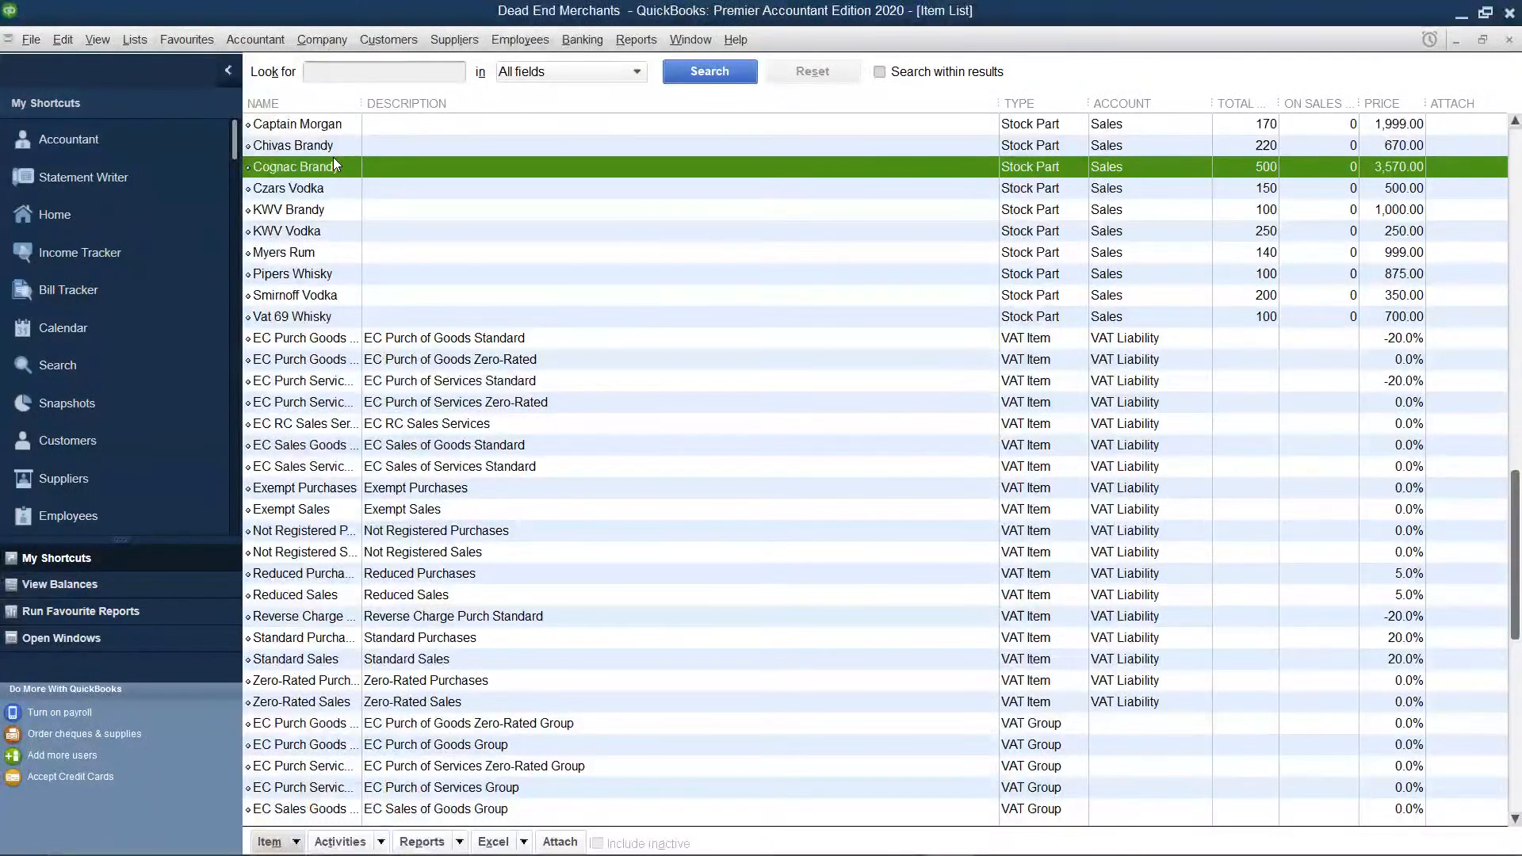
scroll(334, 162, "up", 1)
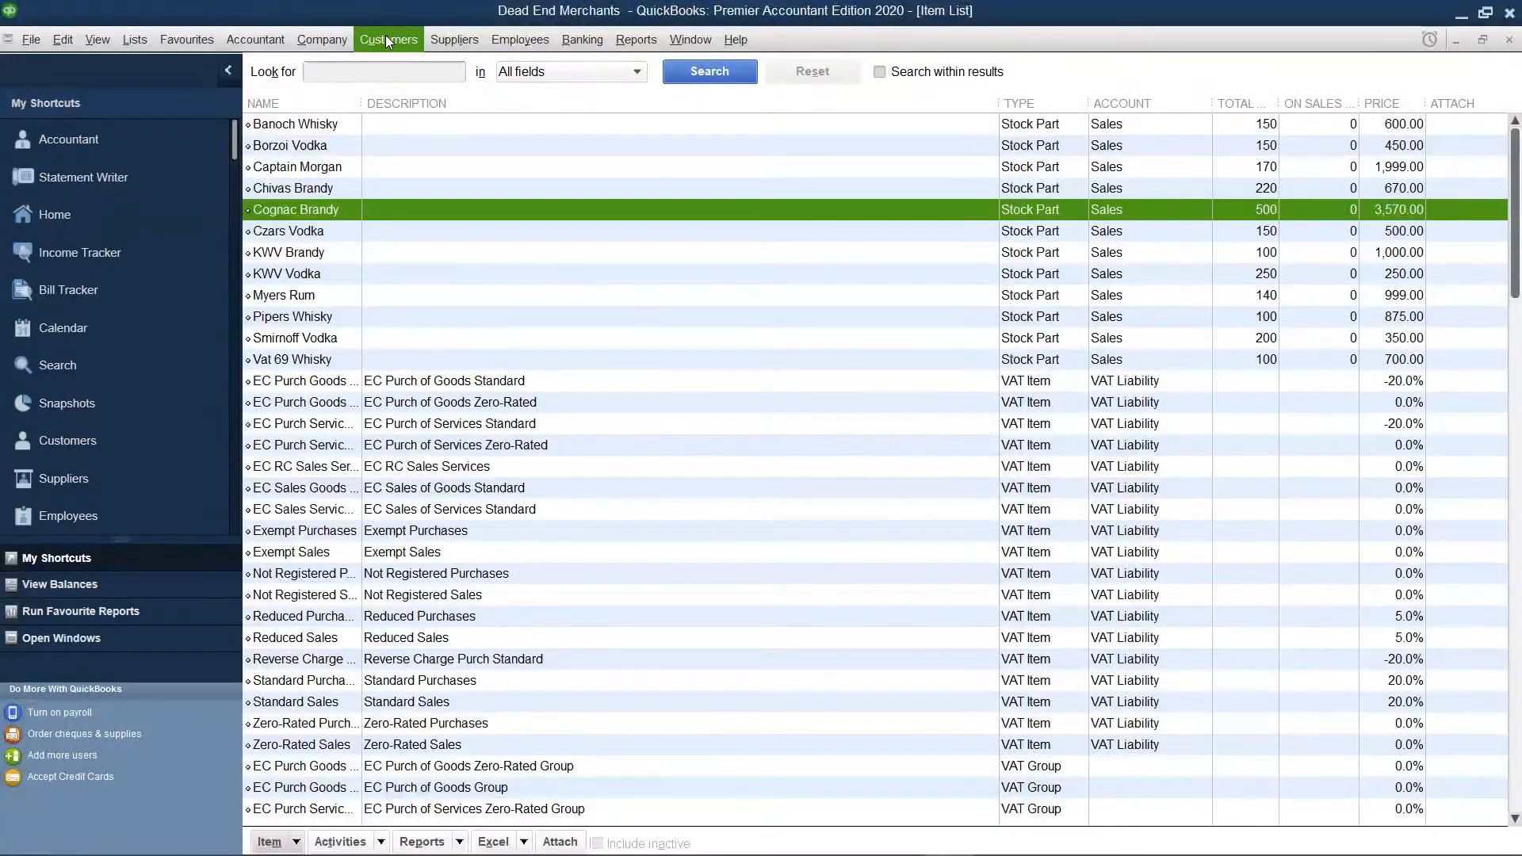
Try to change the stock part Cognac Brandy to a new price of 3600 through Change Item Prices.
left_click(386, 38)
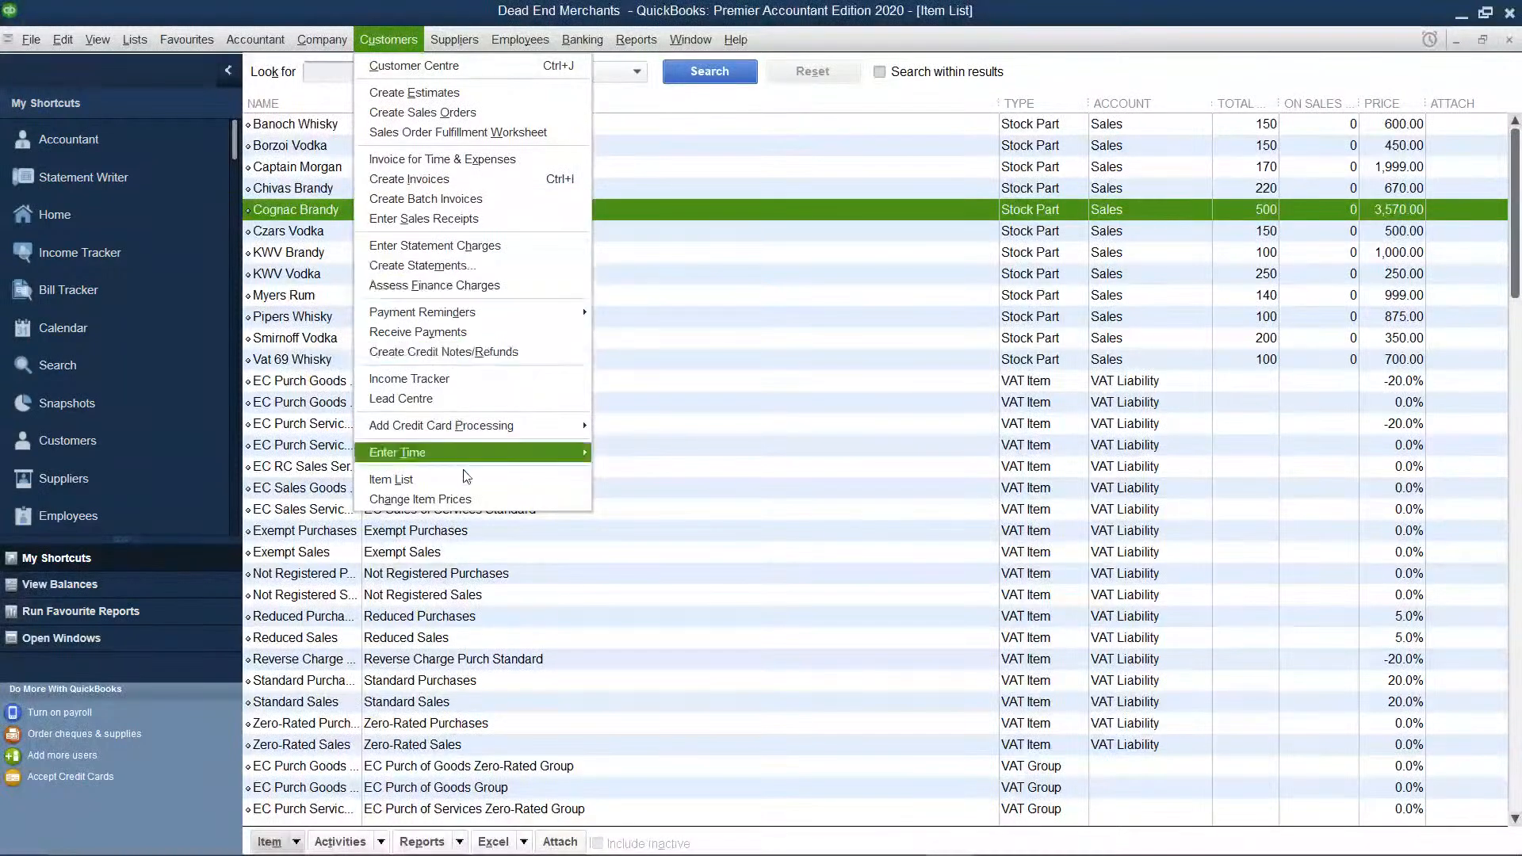
left_click(465, 493)
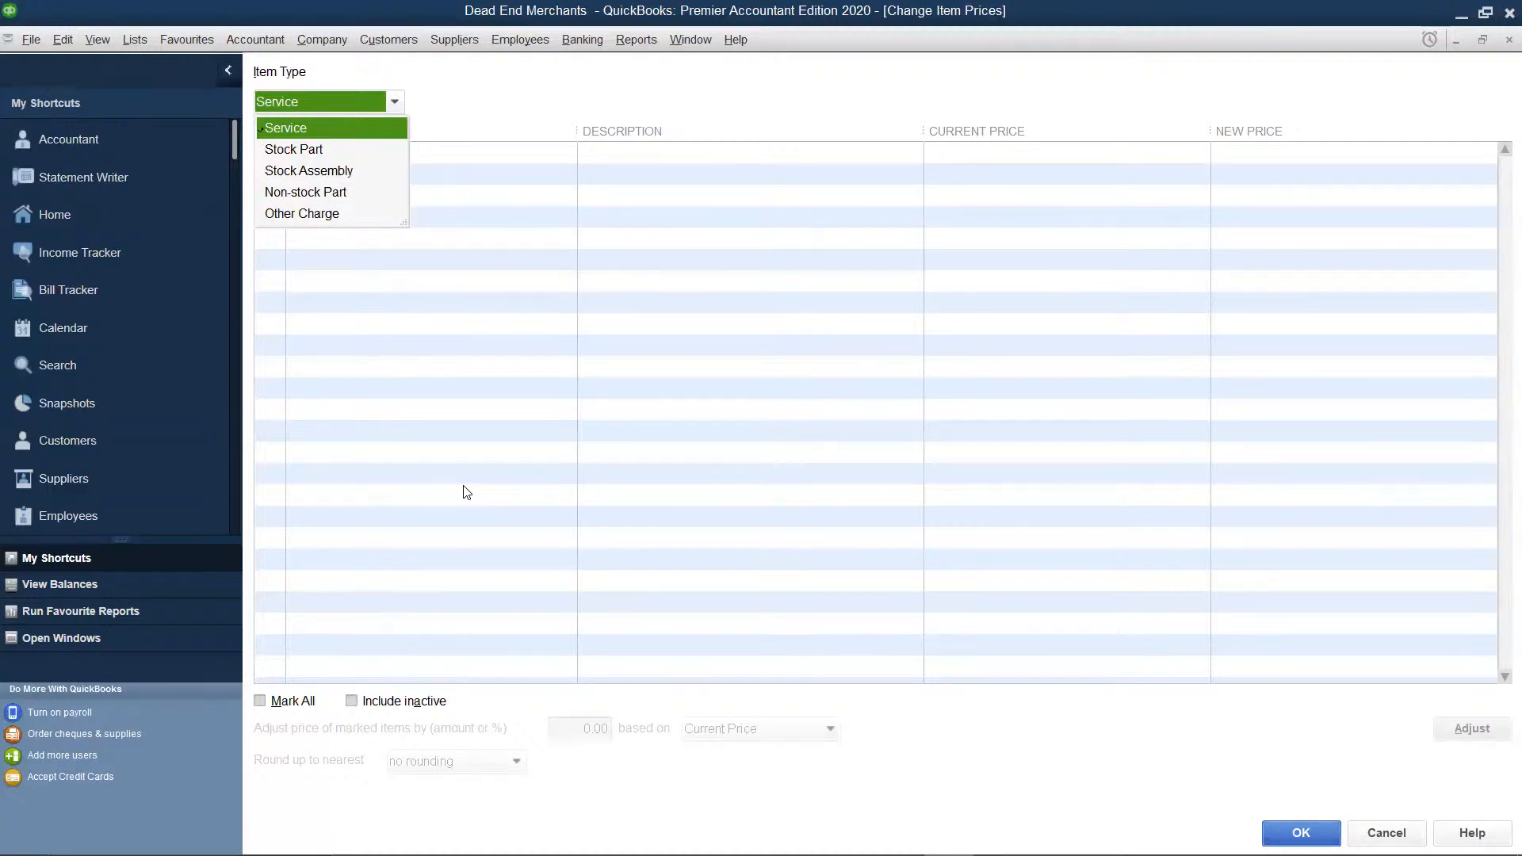
left_click(351, 149)
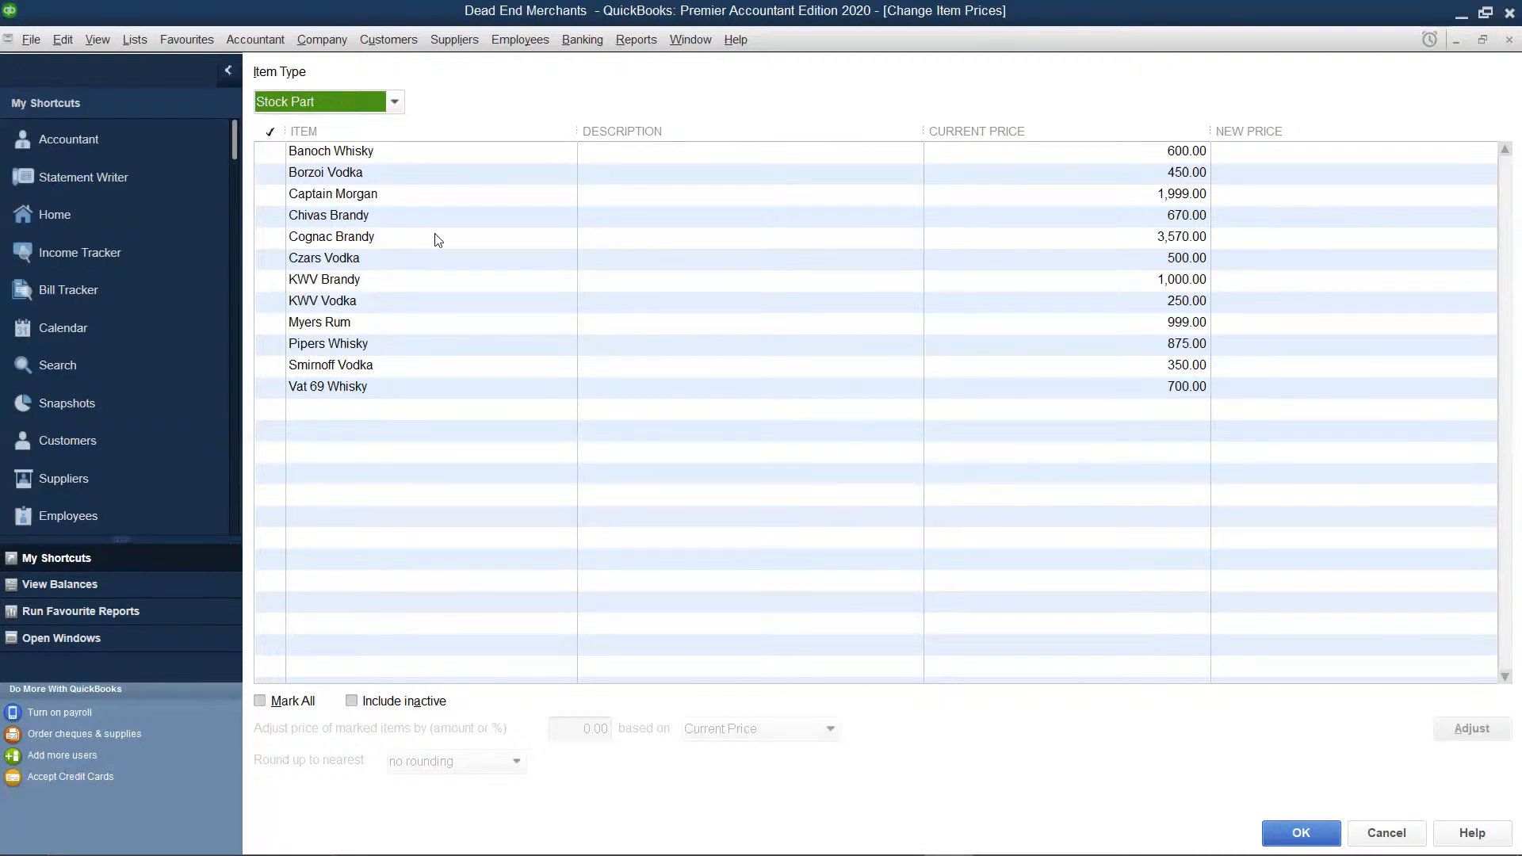
left_click(273, 236)
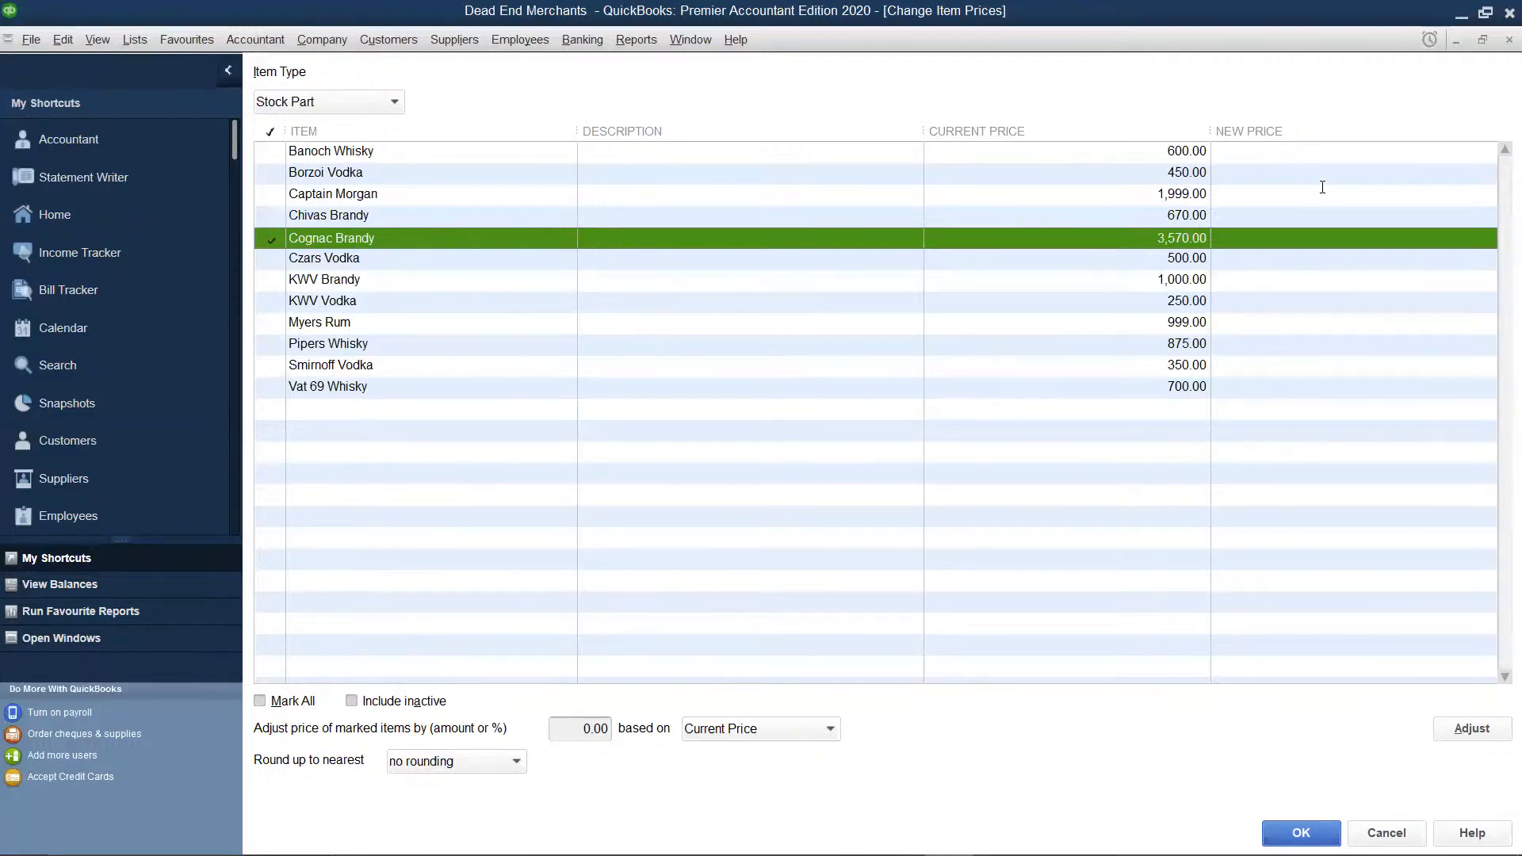
left_click(1299, 235)
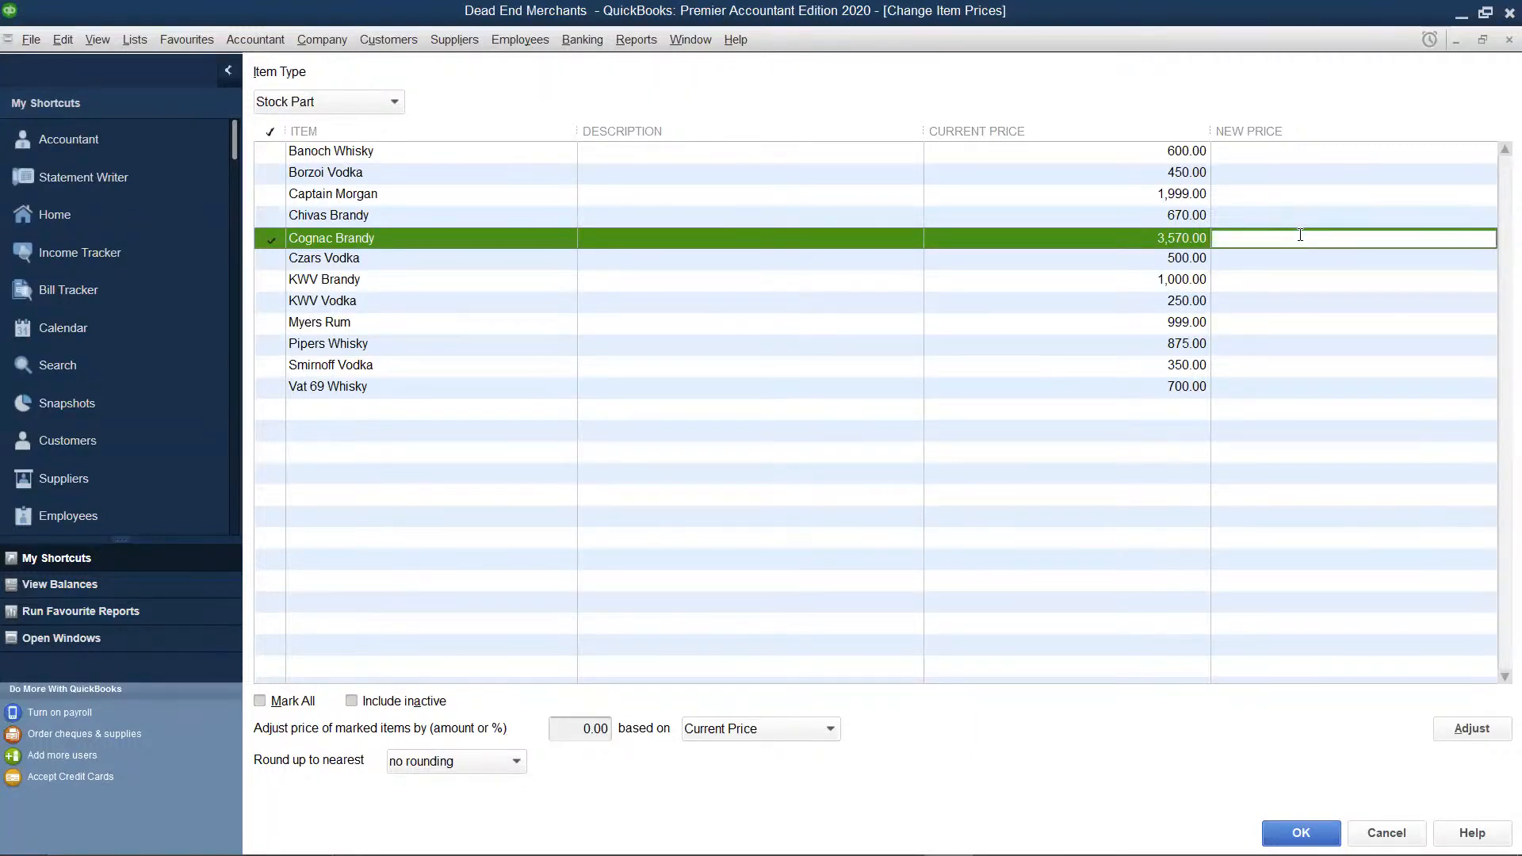
type("3600")
left_click(1292, 831)
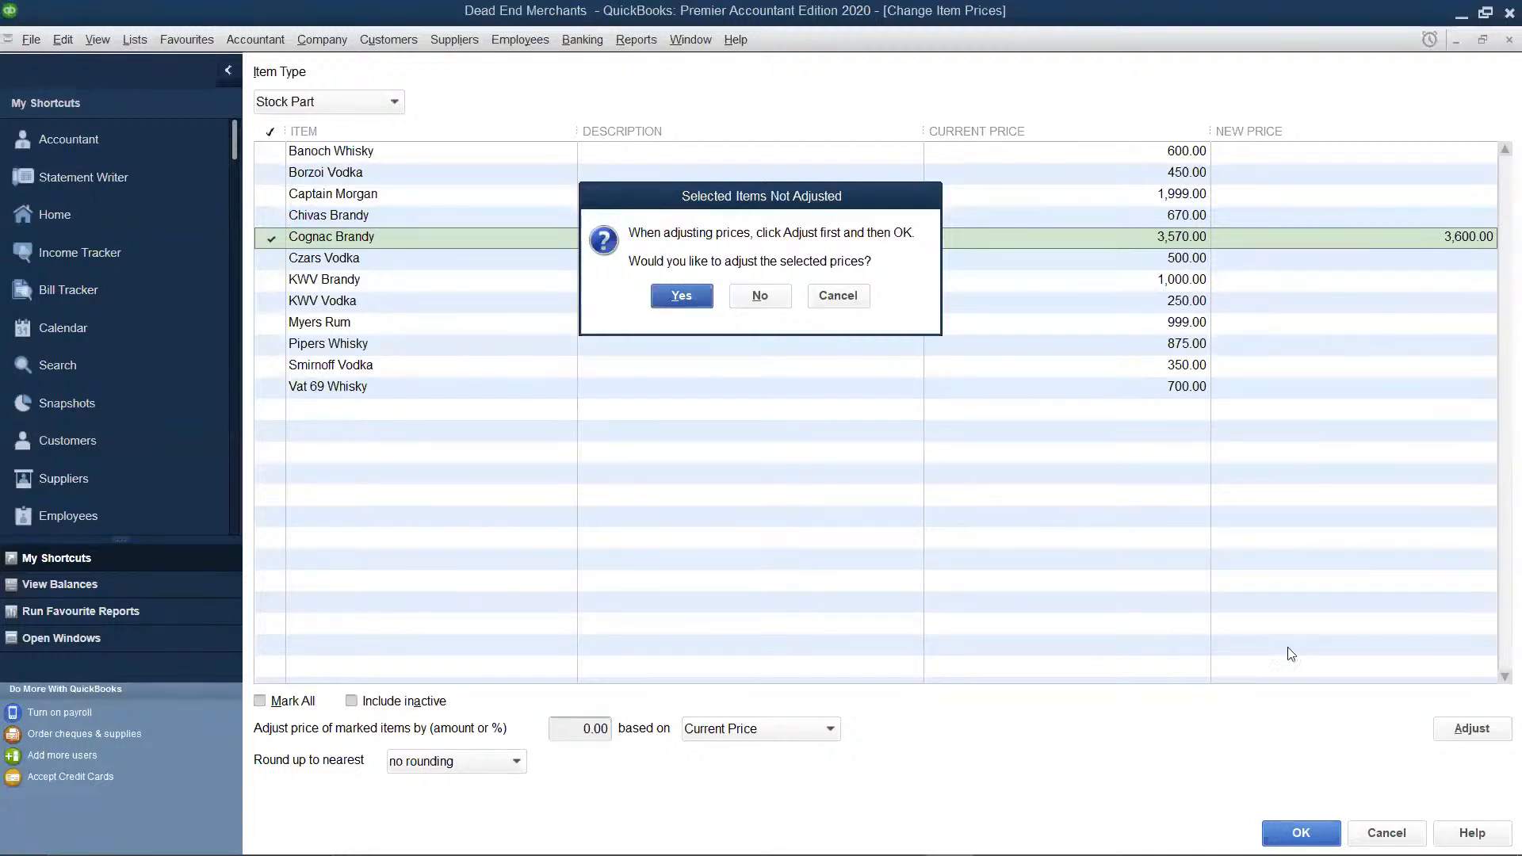
left_click(845, 298)
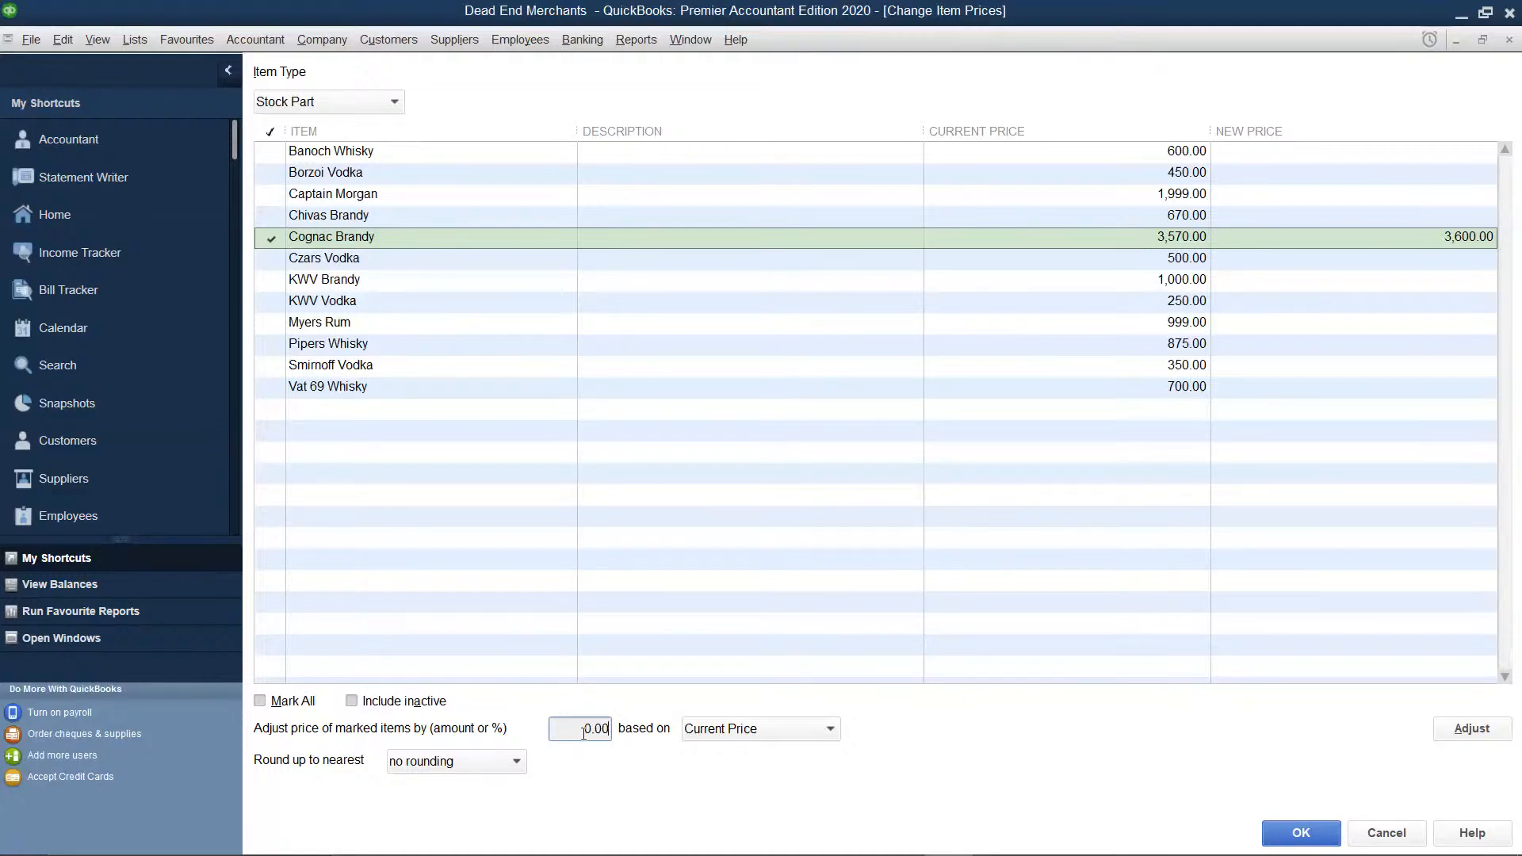
left_click(1489, 733)
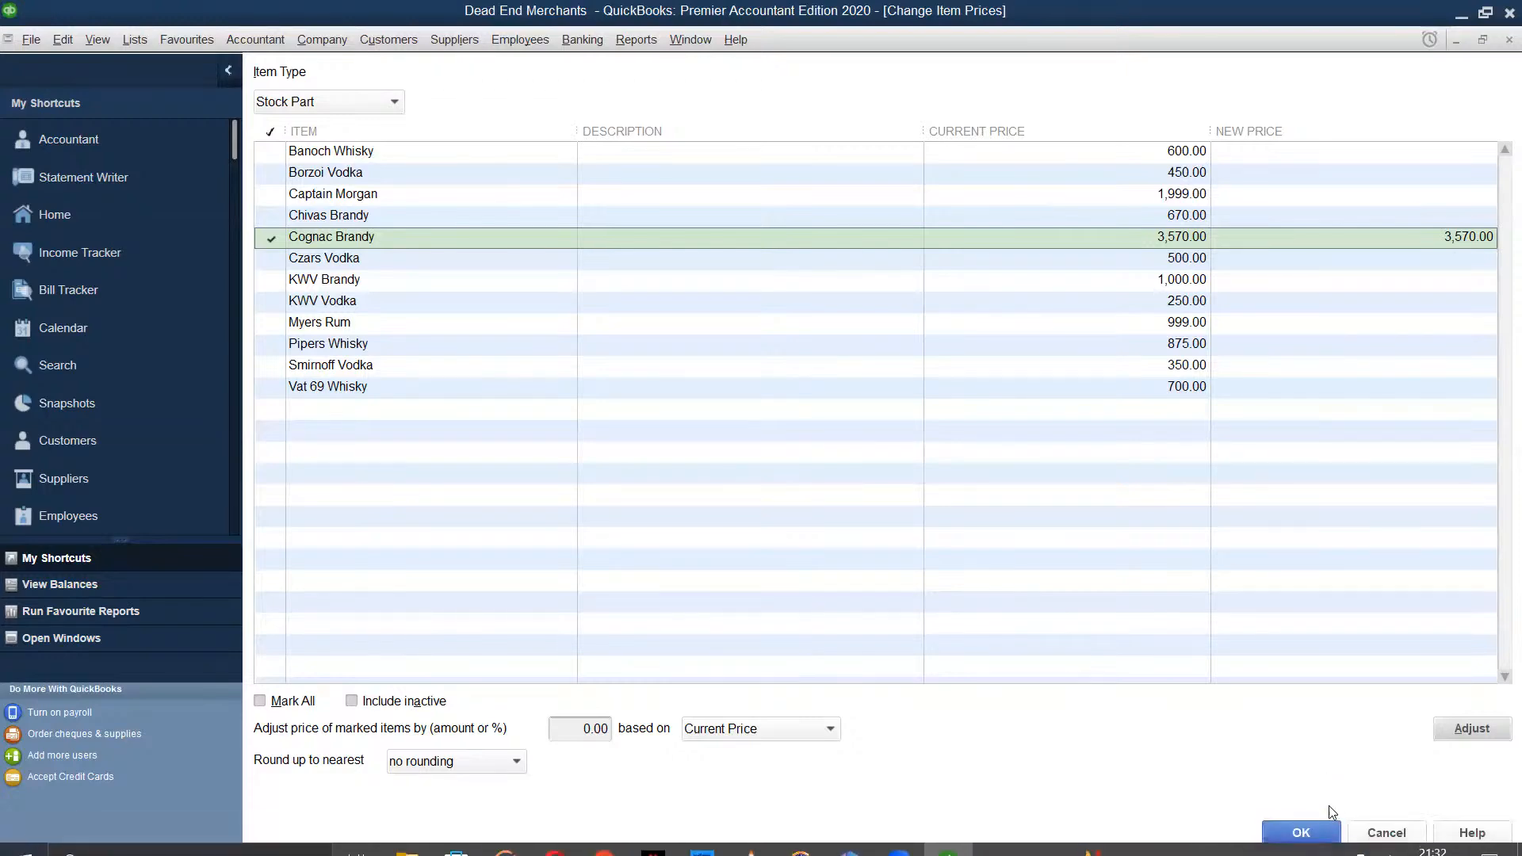
left_click(1312, 832)
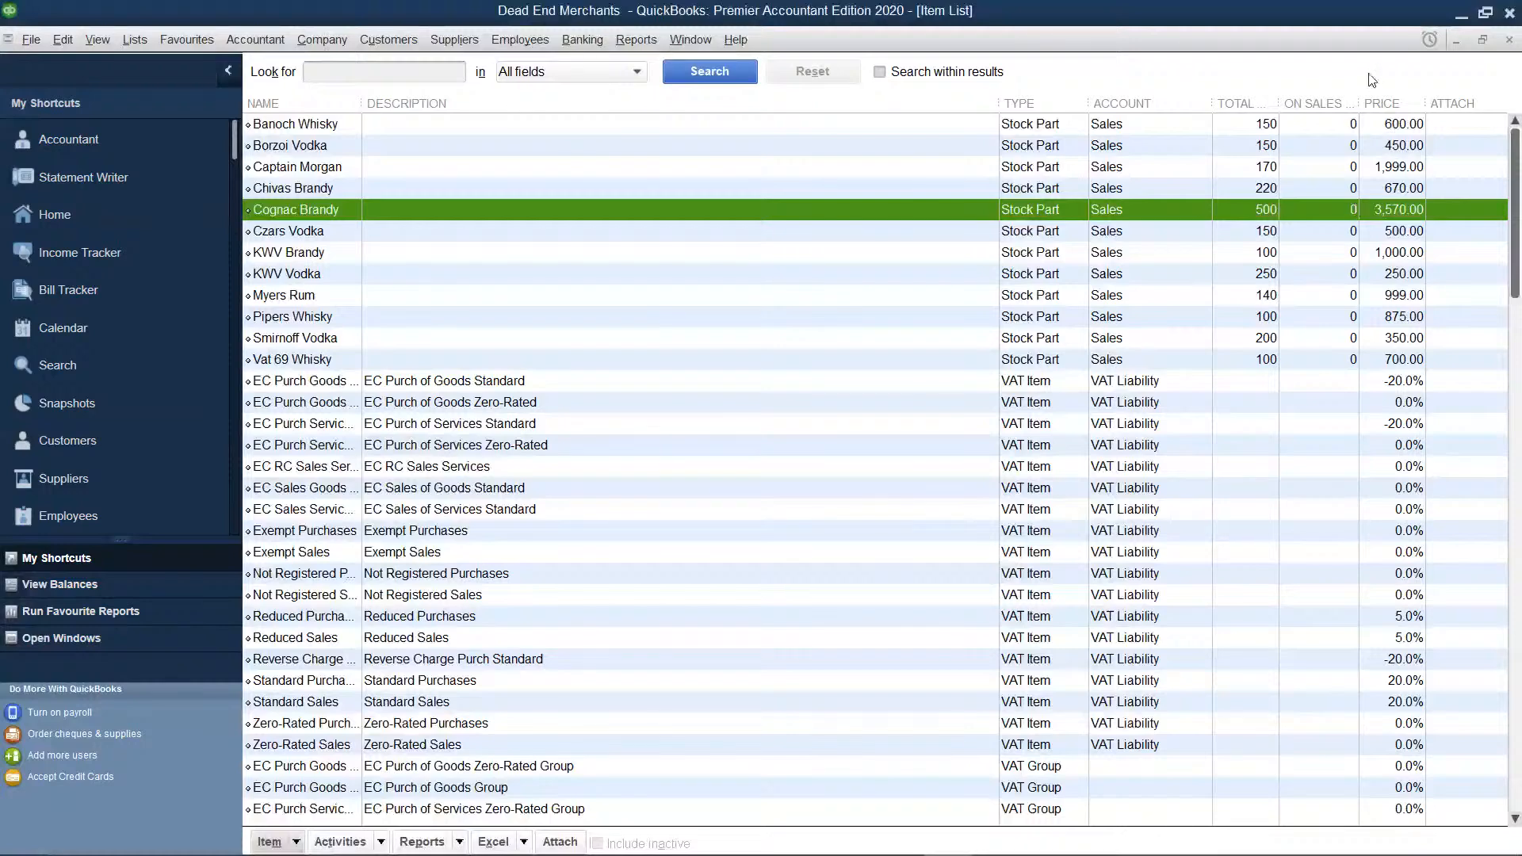
Reopen Change Item Prices for stock parts, mark Cognac Brandy and enter a new price of 3600.
left_click(371, 40)
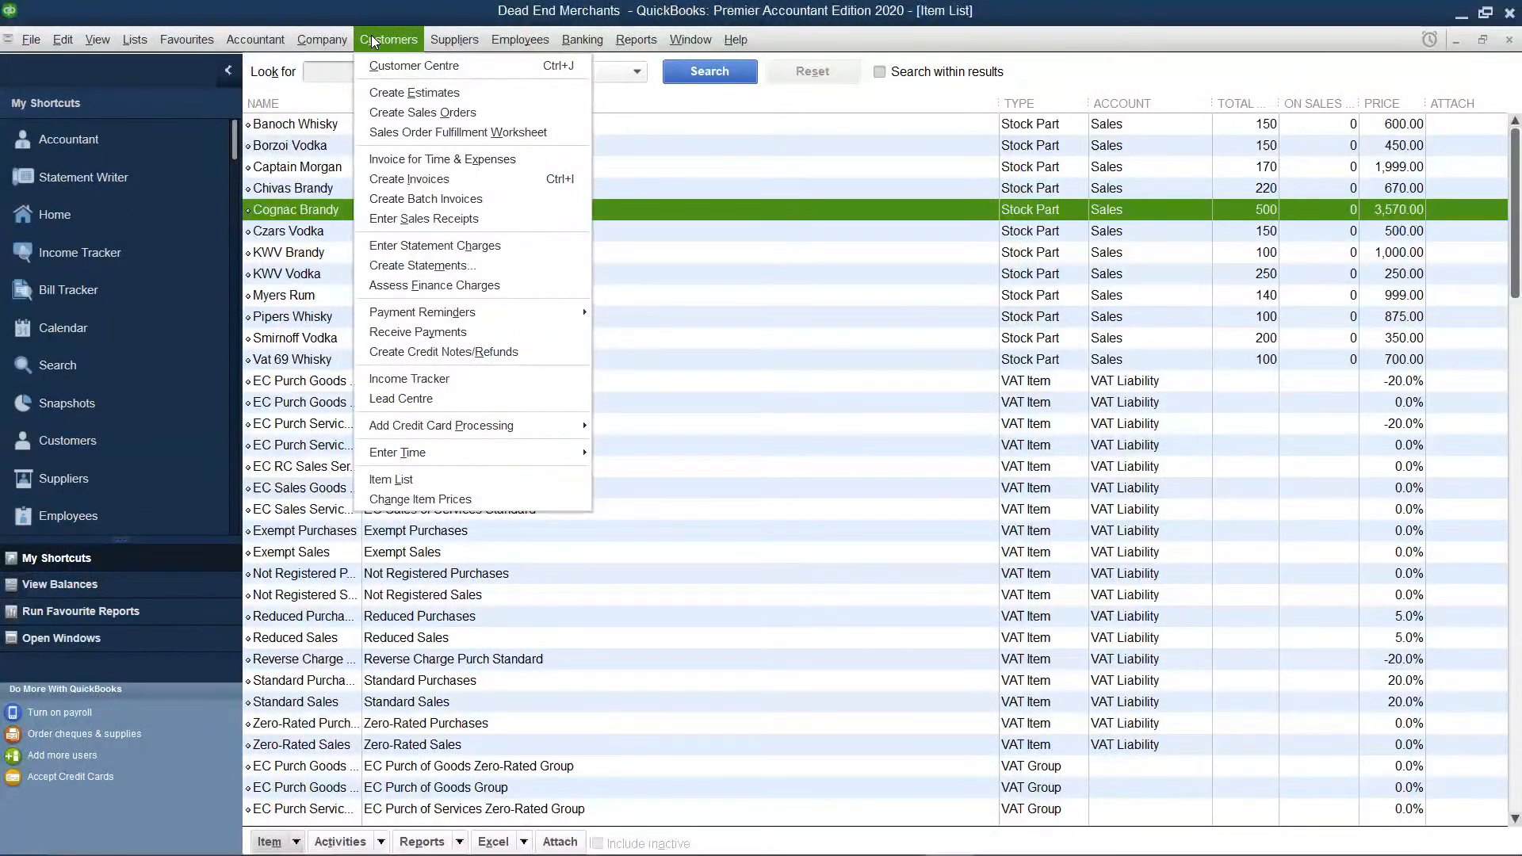
left_click(441, 499)
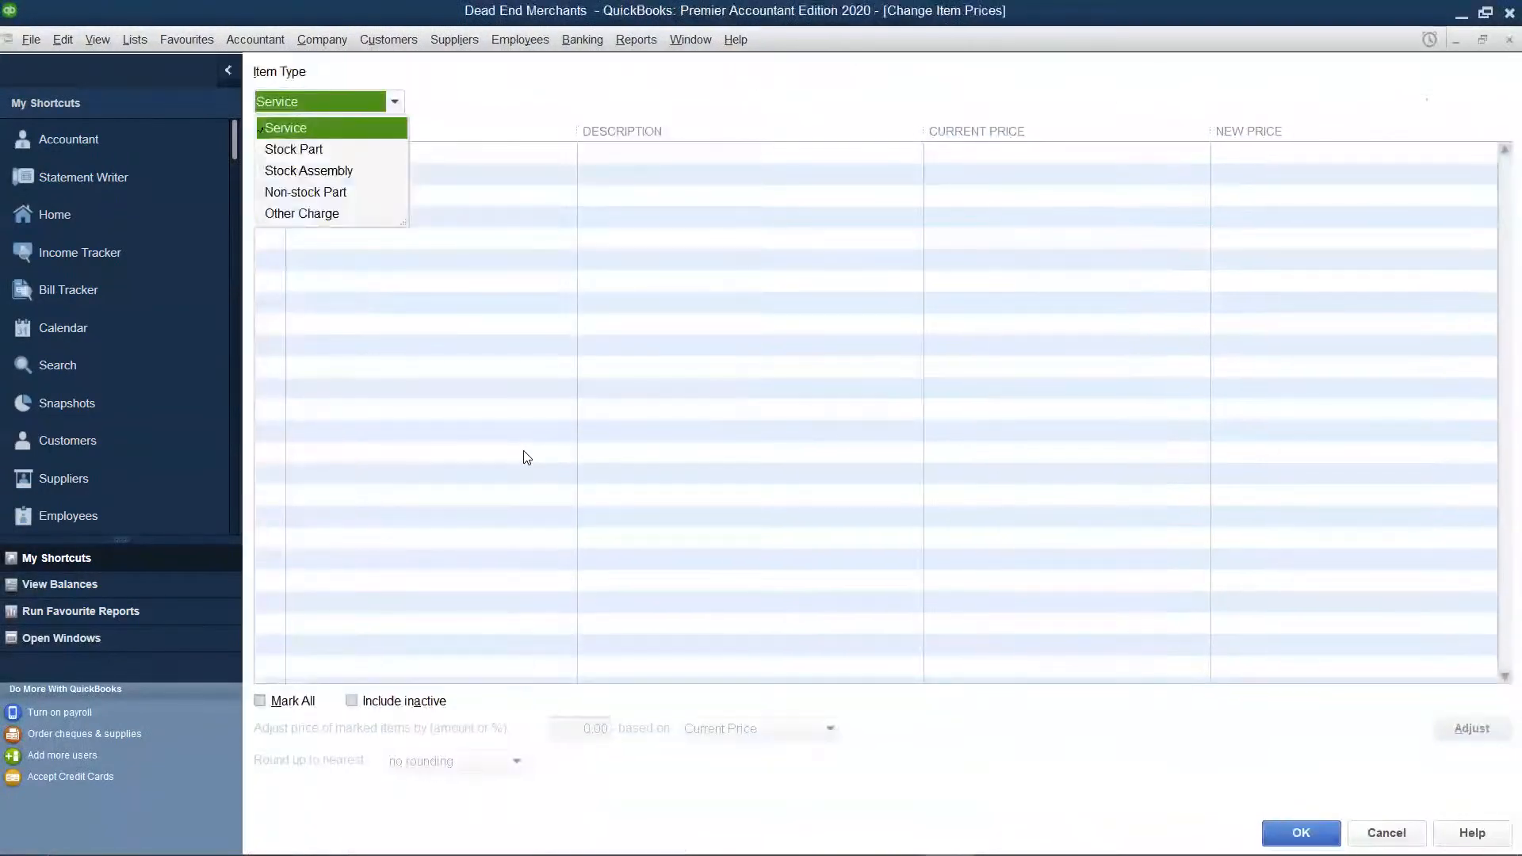
left_click(336, 150)
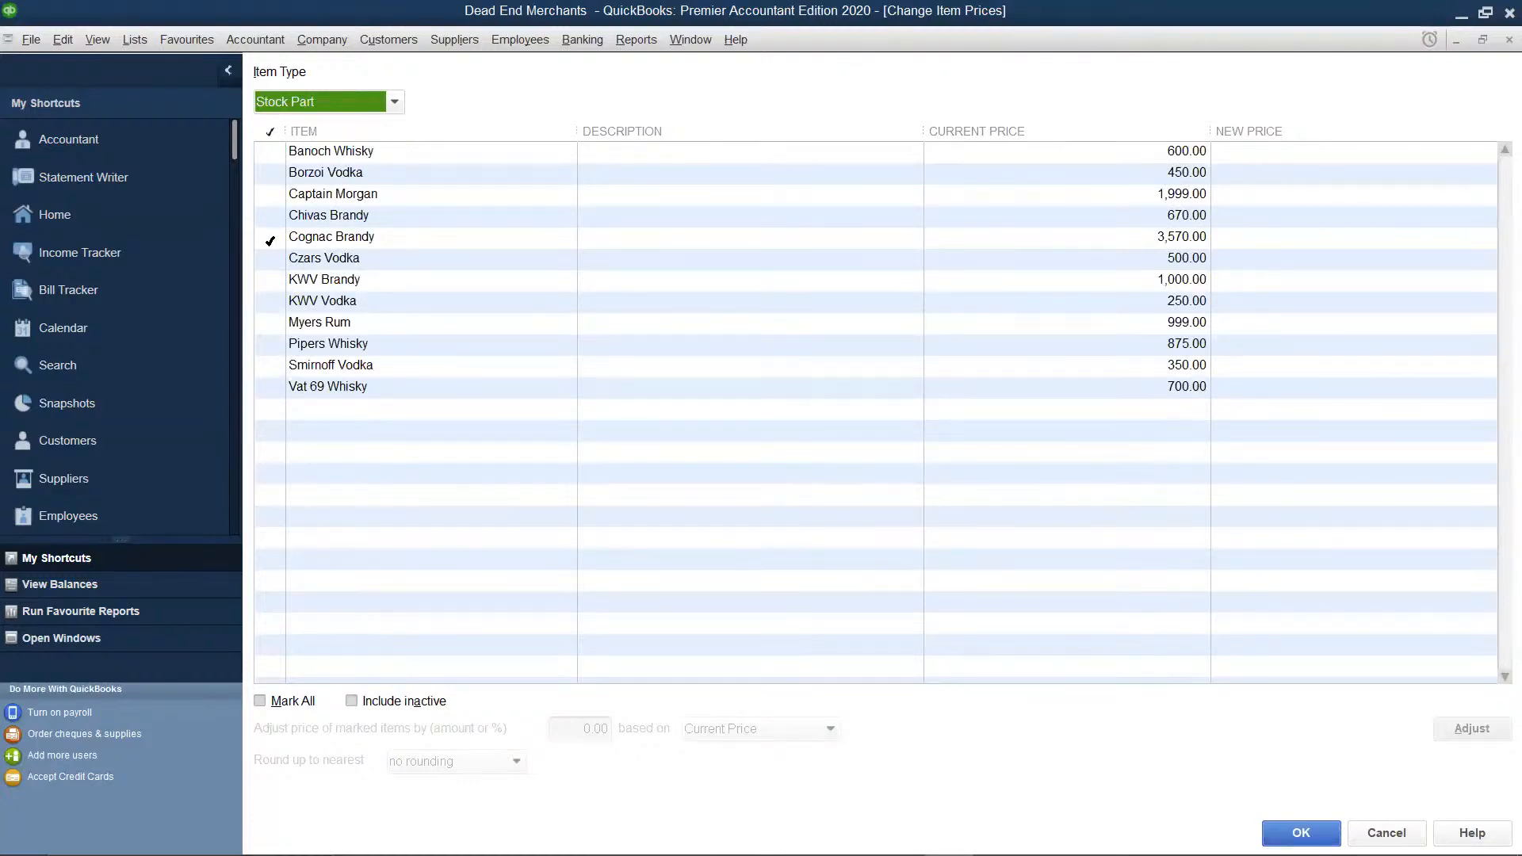
left_click(271, 237)
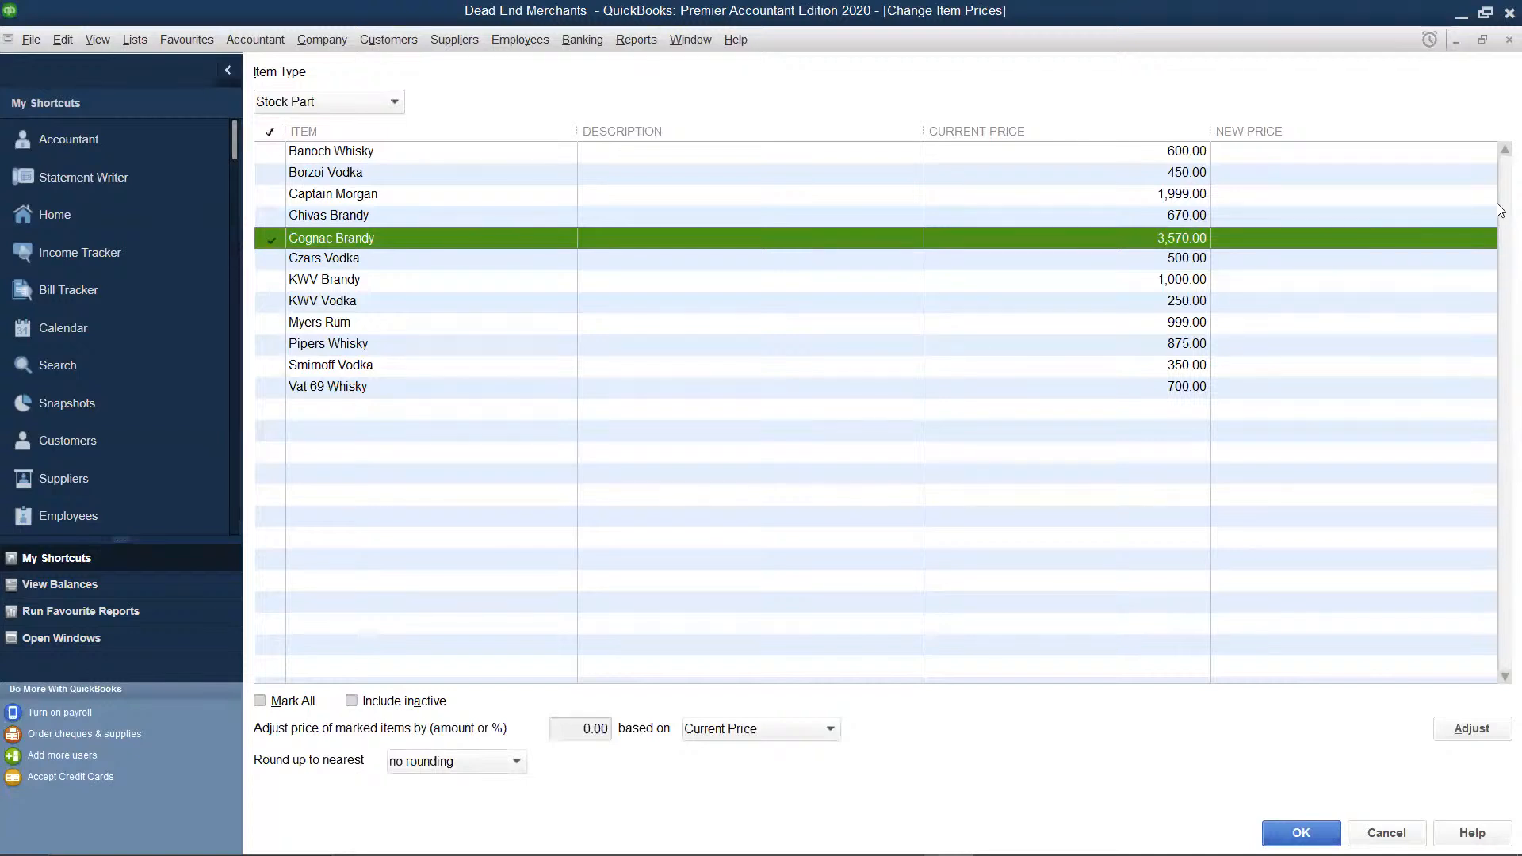
left_click(1468, 238)
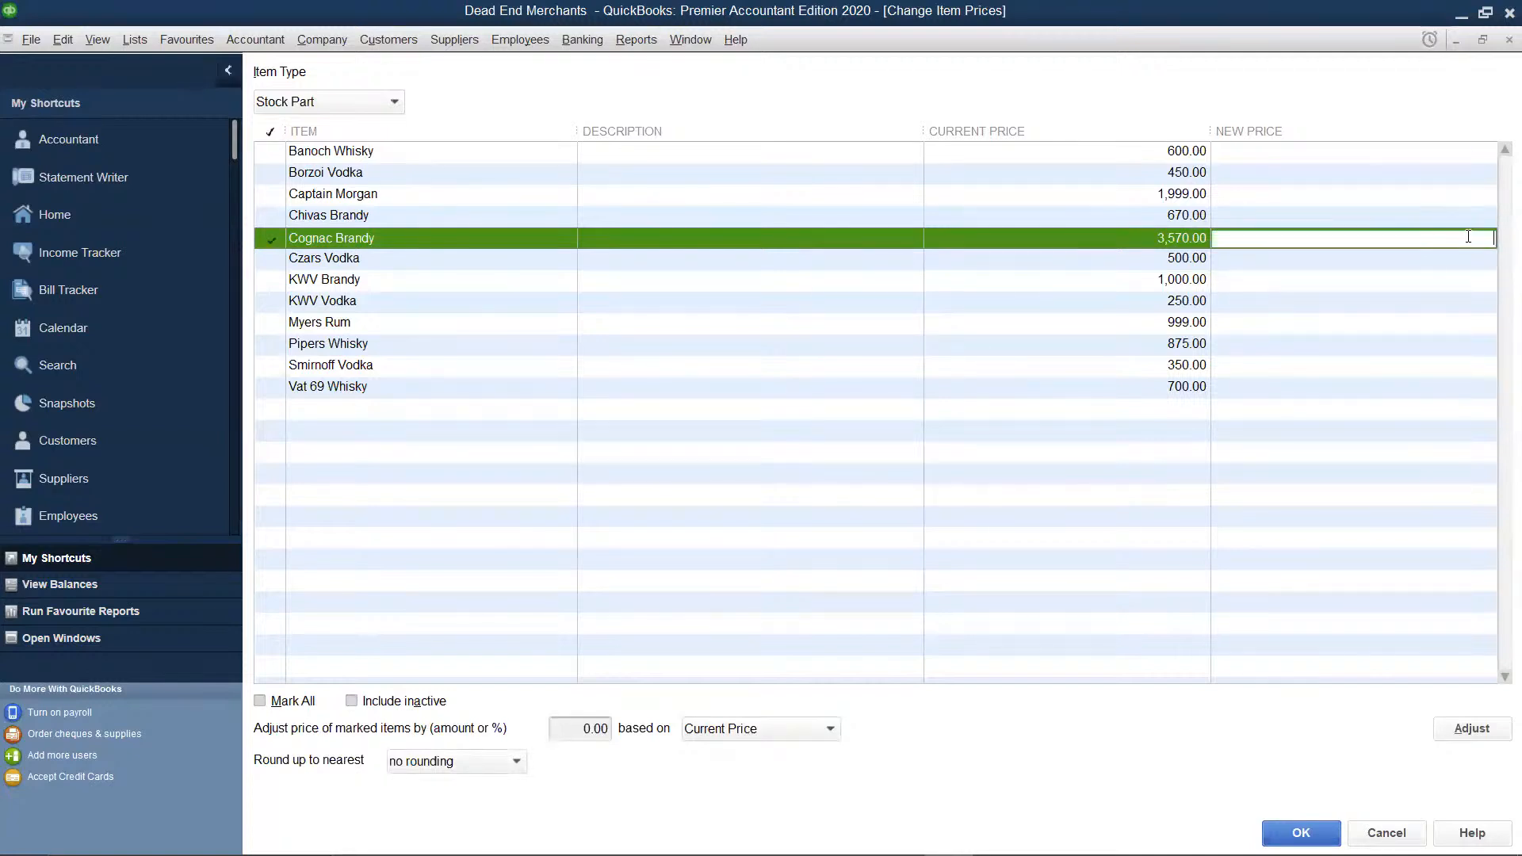
type("3600")
left_click(832, 783)
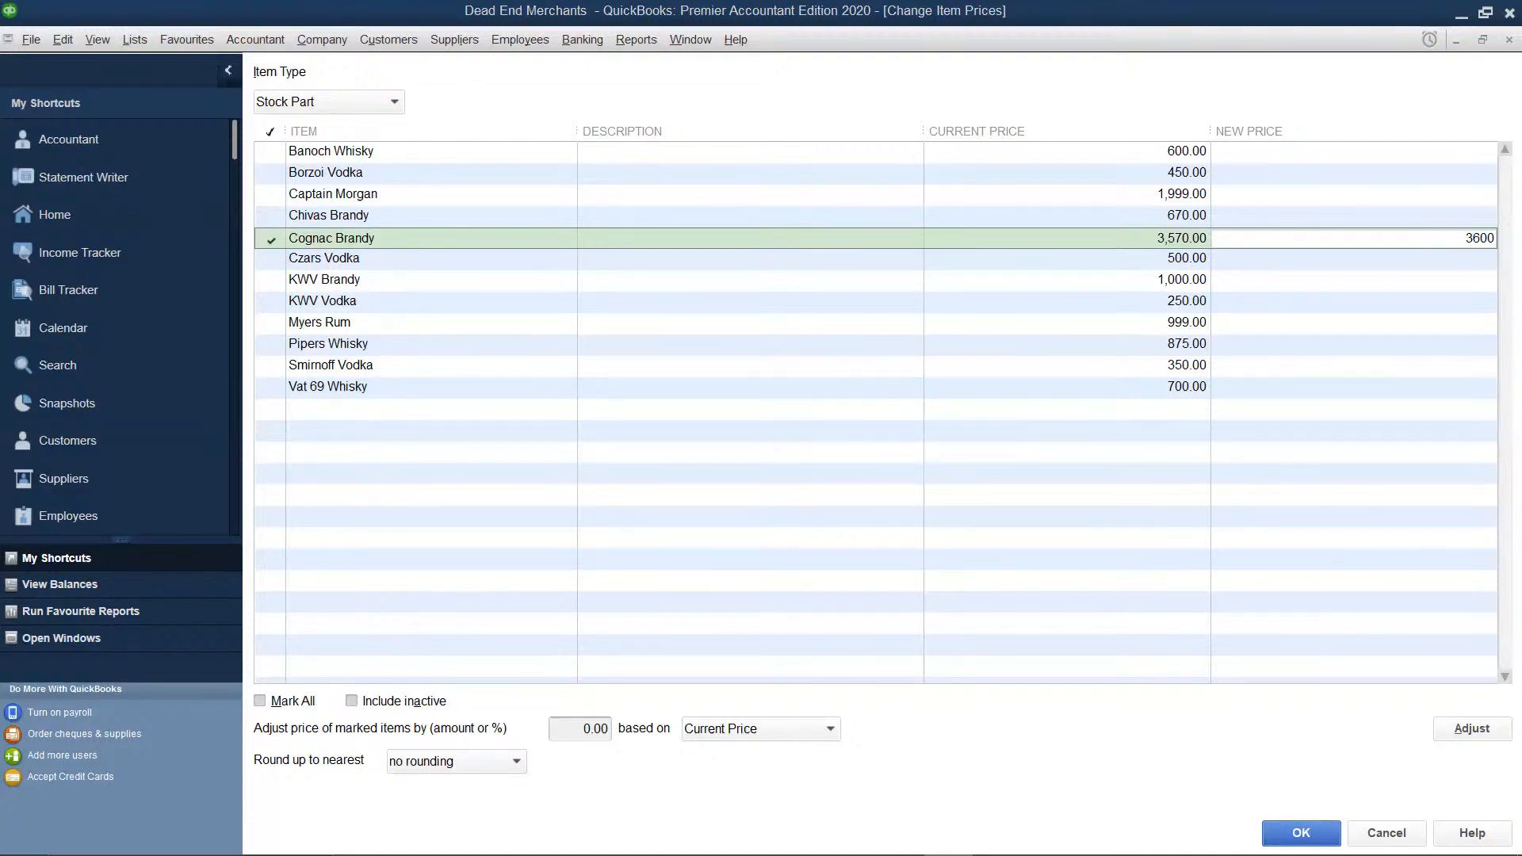
left_click(951, 836)
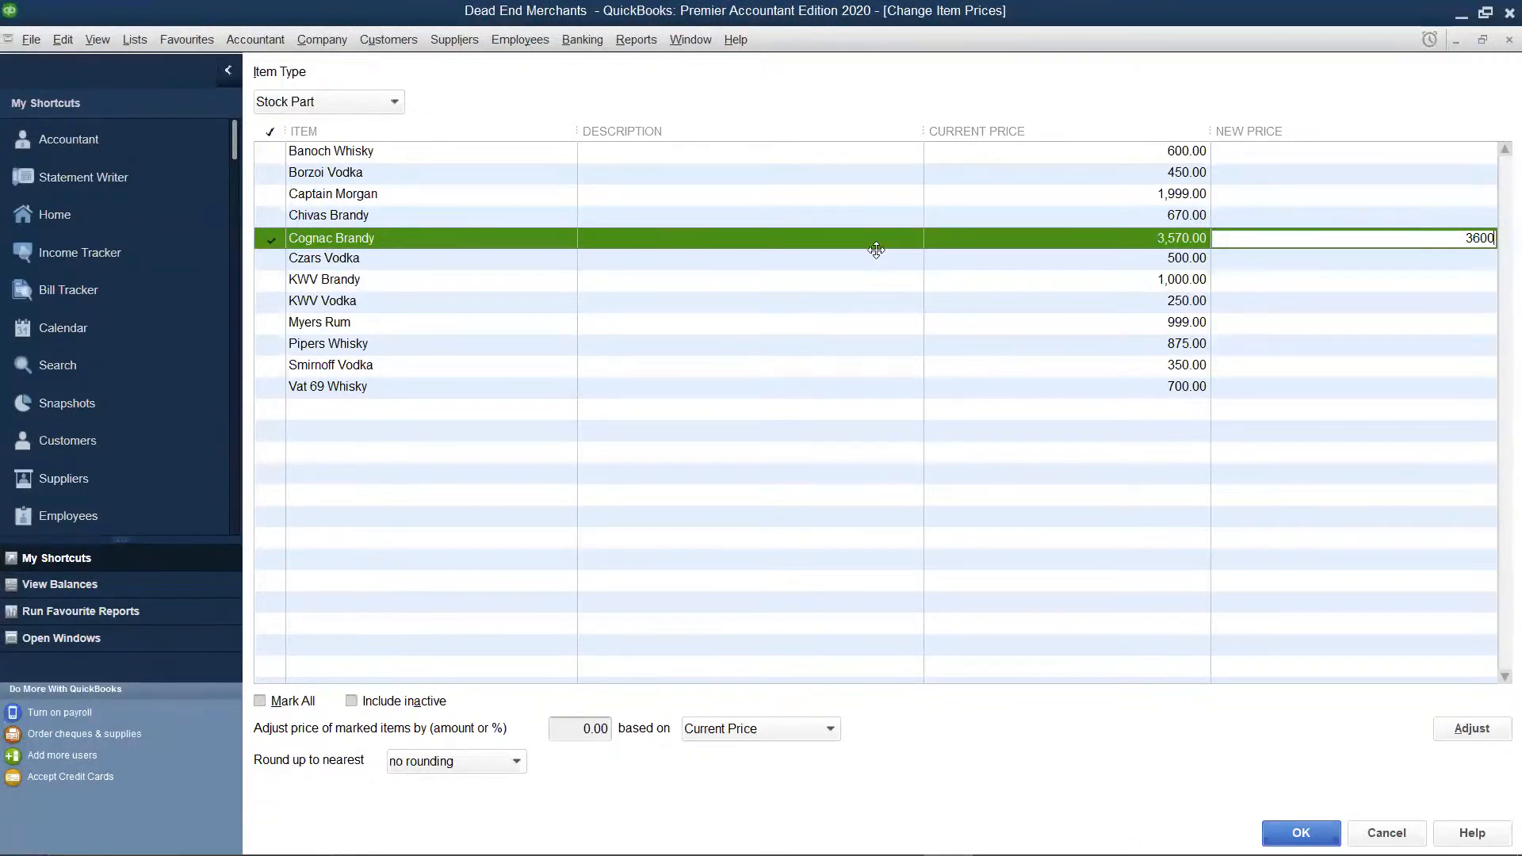
left_click(694, 107)
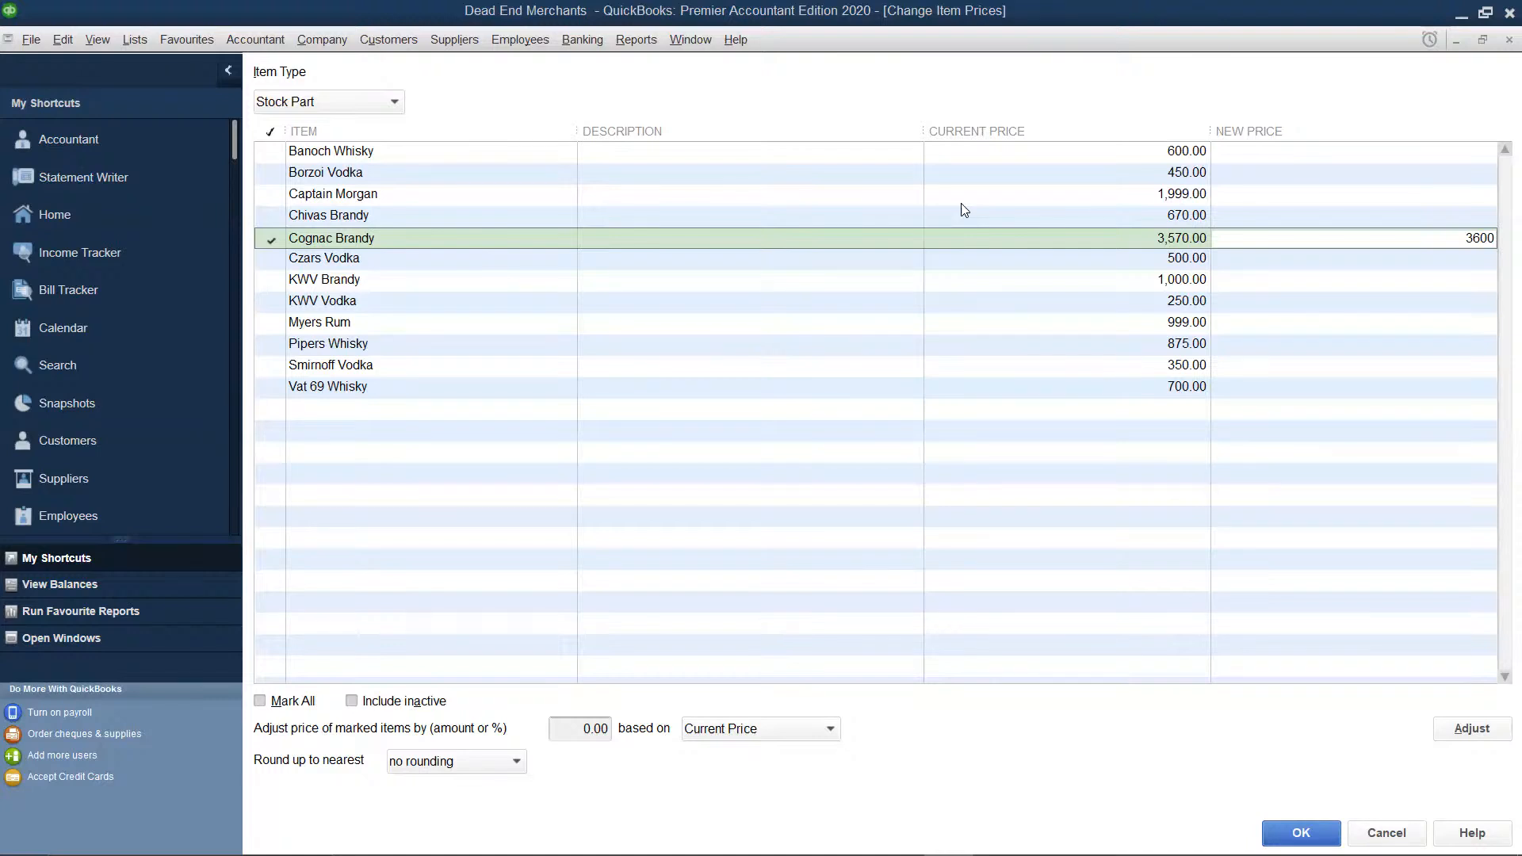
Adjust the marked Cognac Brandy price by an amount of 10 based on Current Price, and save the price change.
left_click(608, 730)
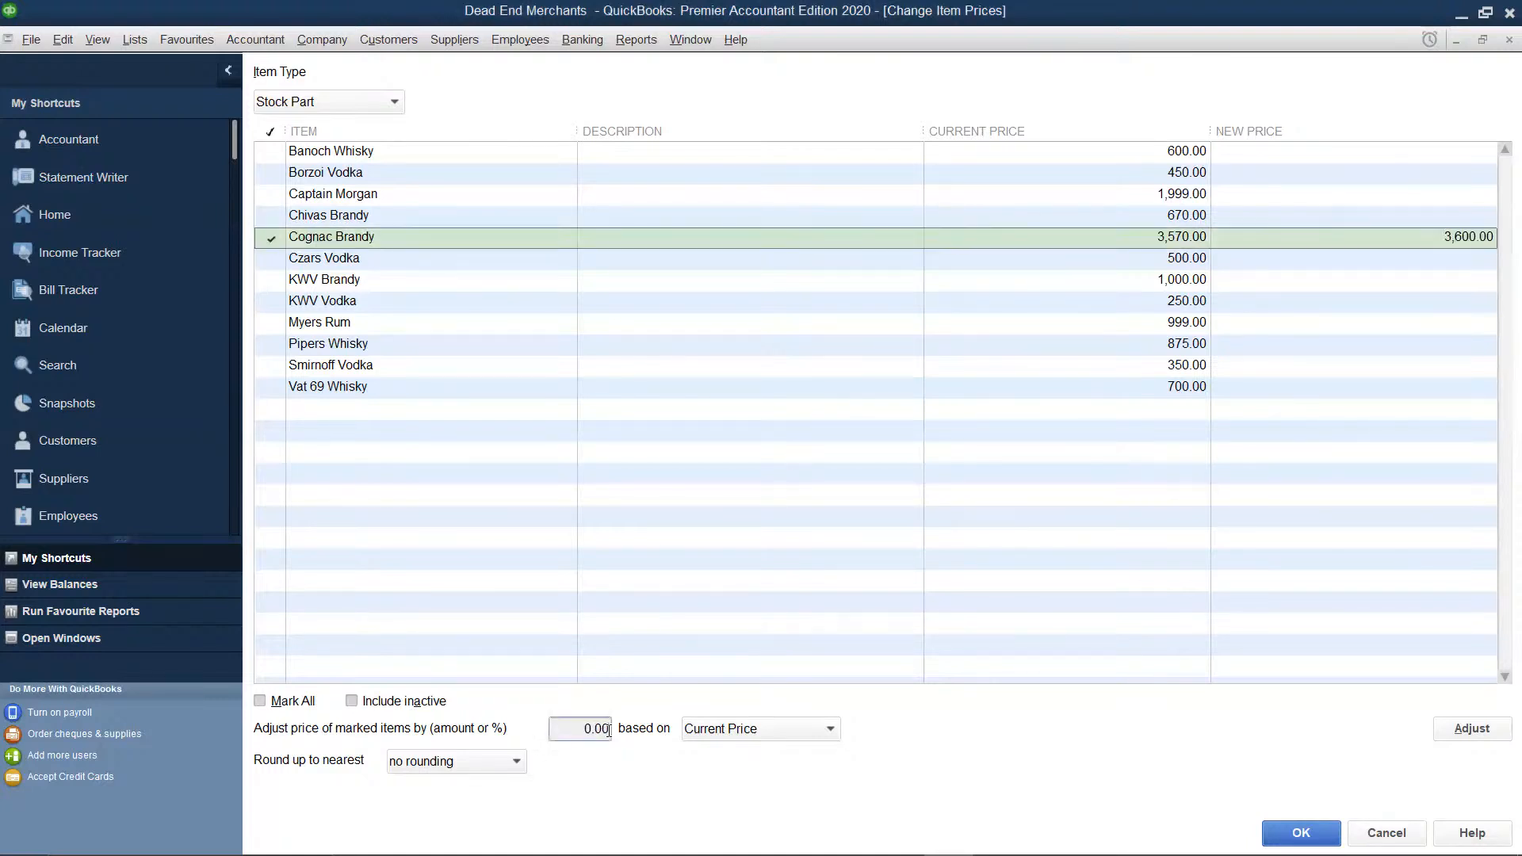
key("BackSpace")
key("BackSpace")
key("BackSpace")
key("BackSpace")
type("10")
left_click(830, 728)
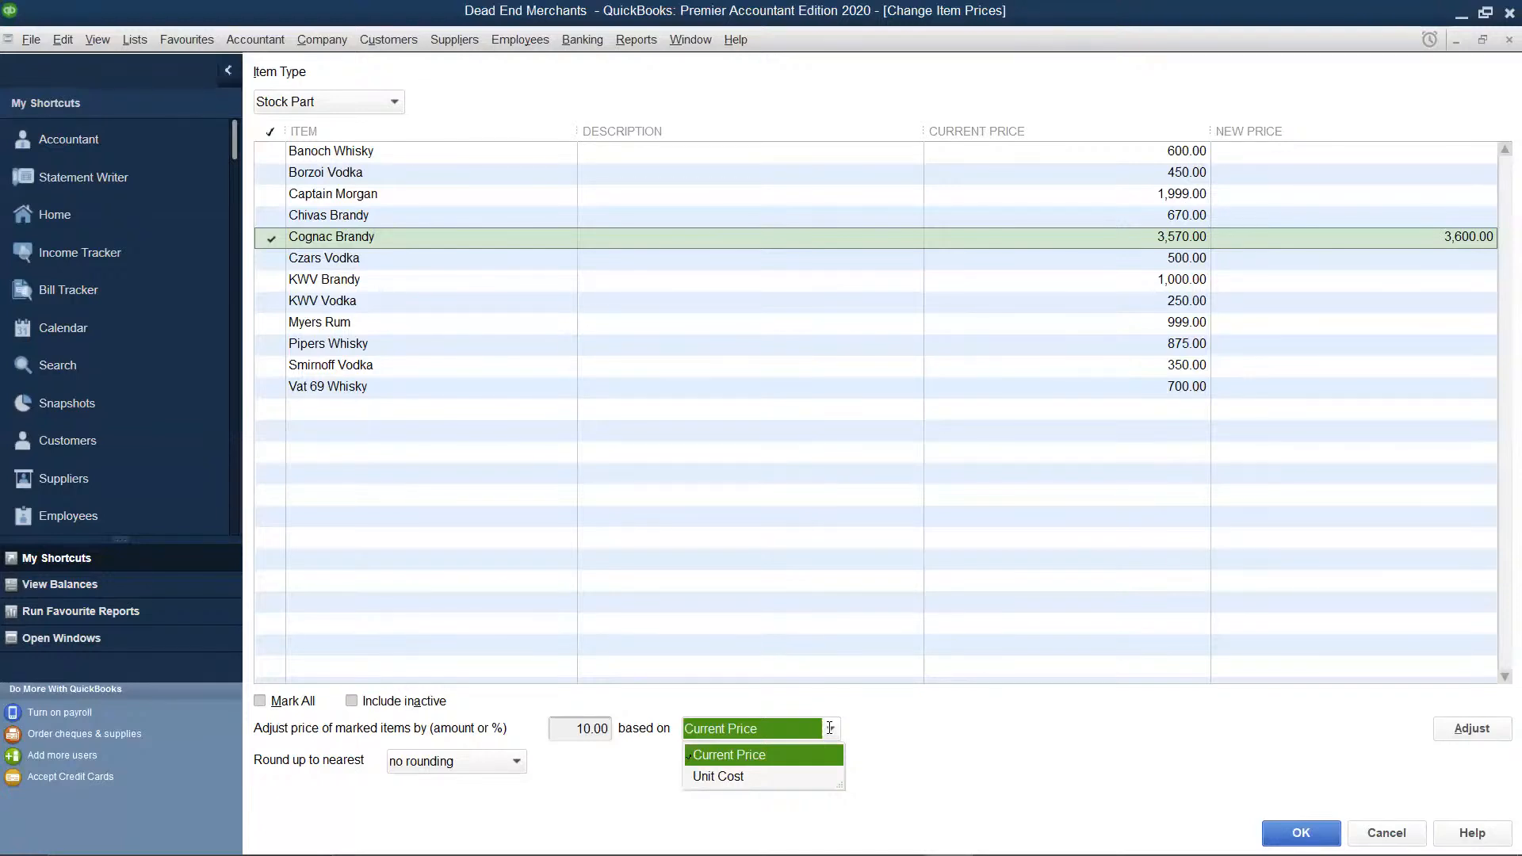
left_click(823, 757)
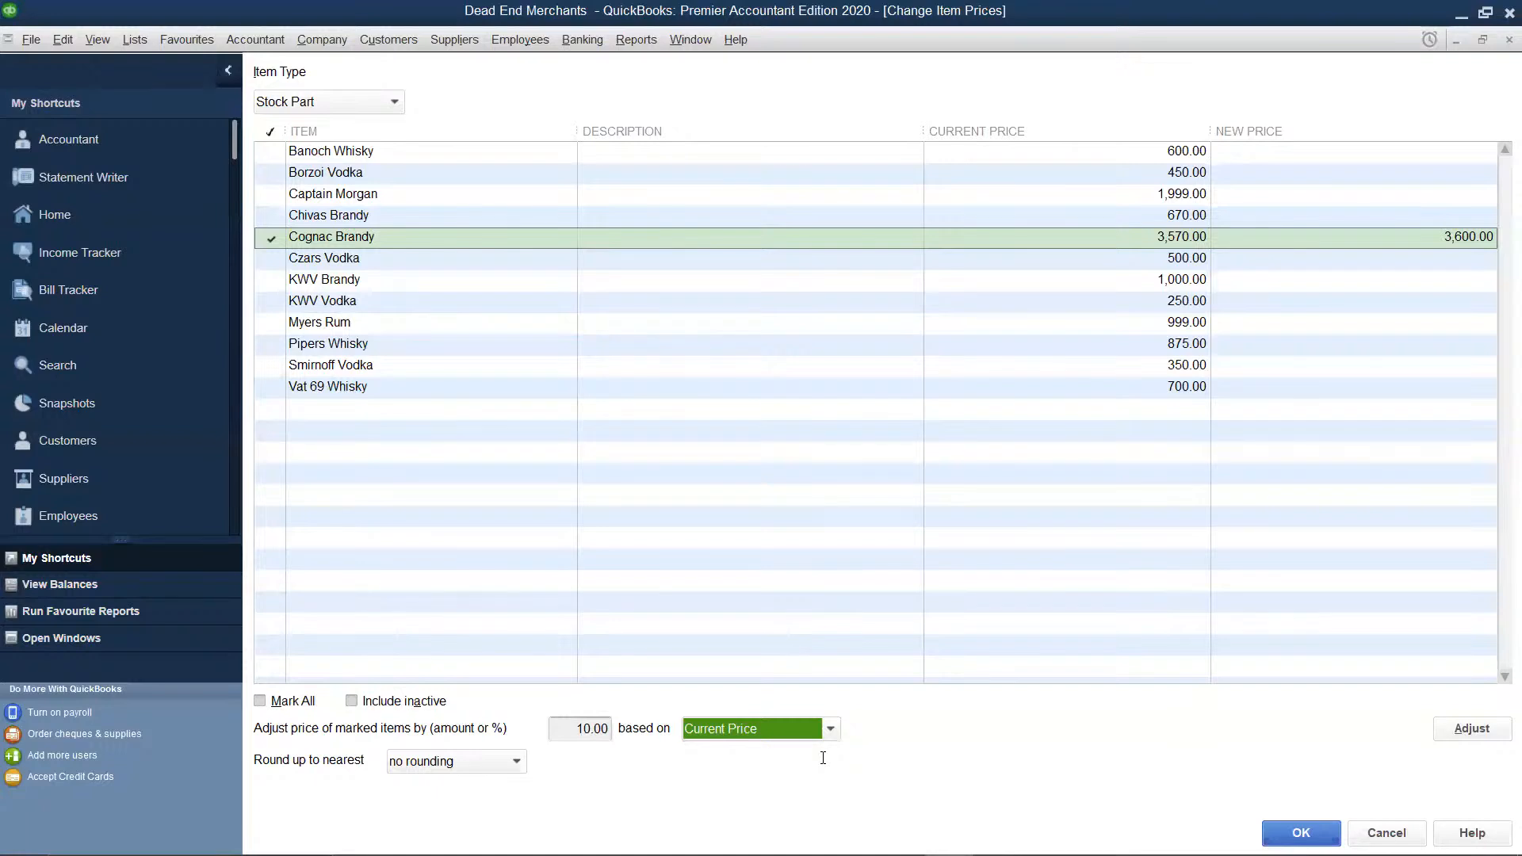
left_click(1455, 728)
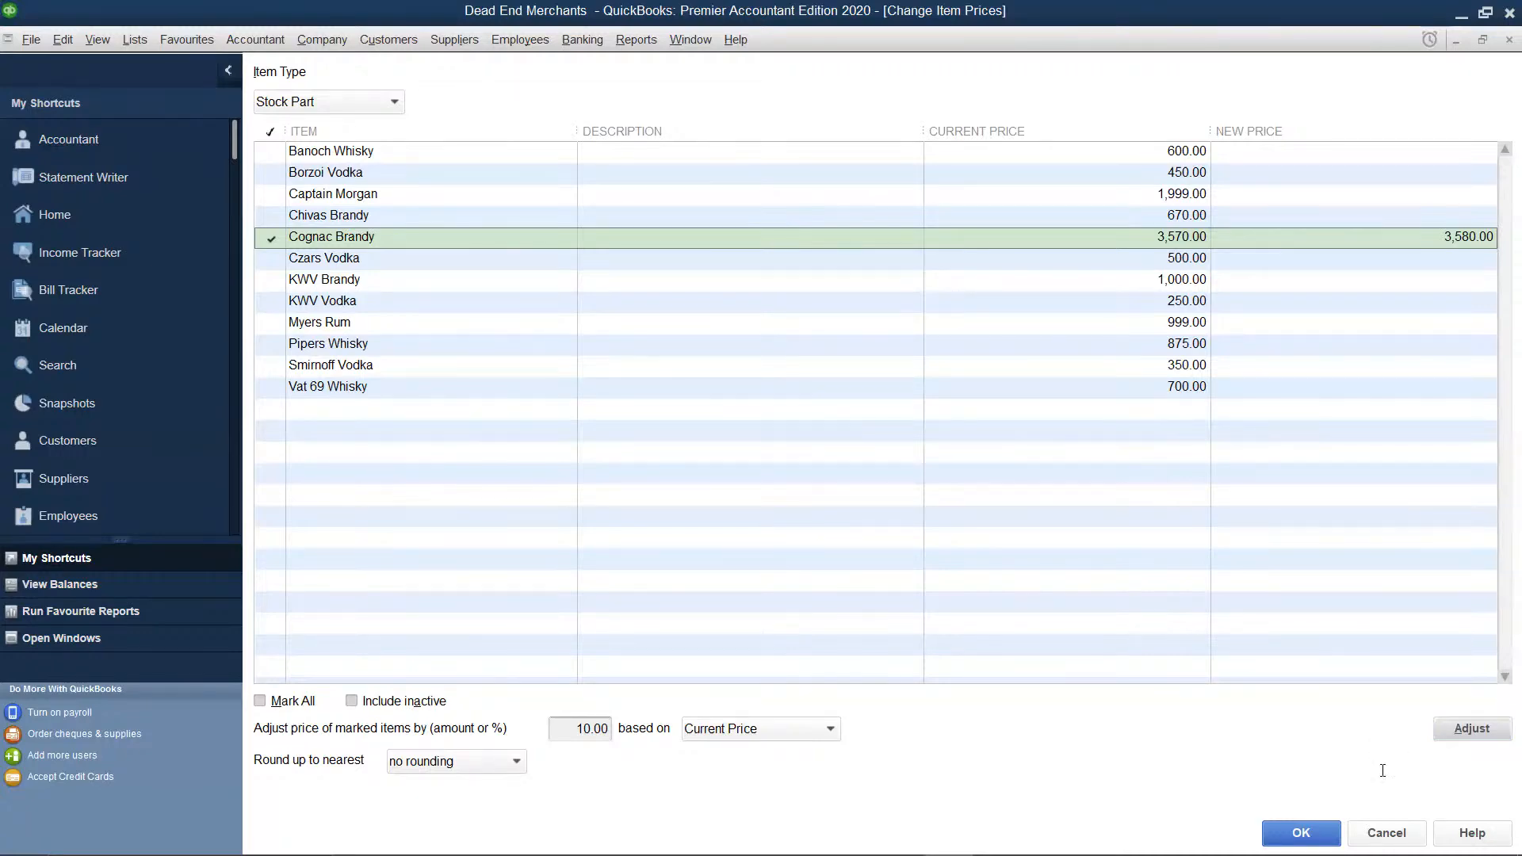
left_click(1295, 831)
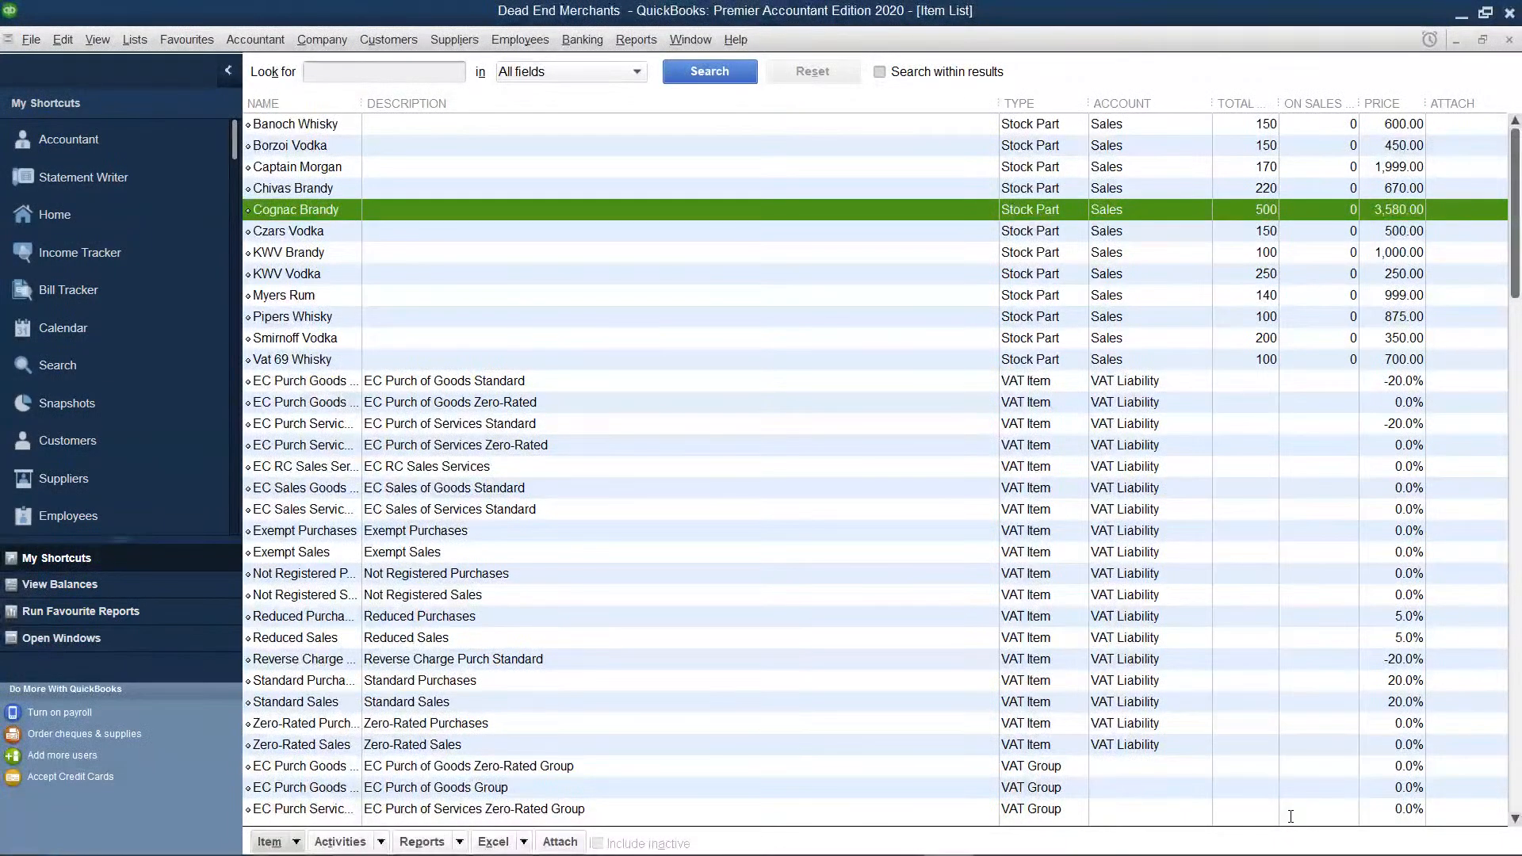
mouse_move(761, 855)
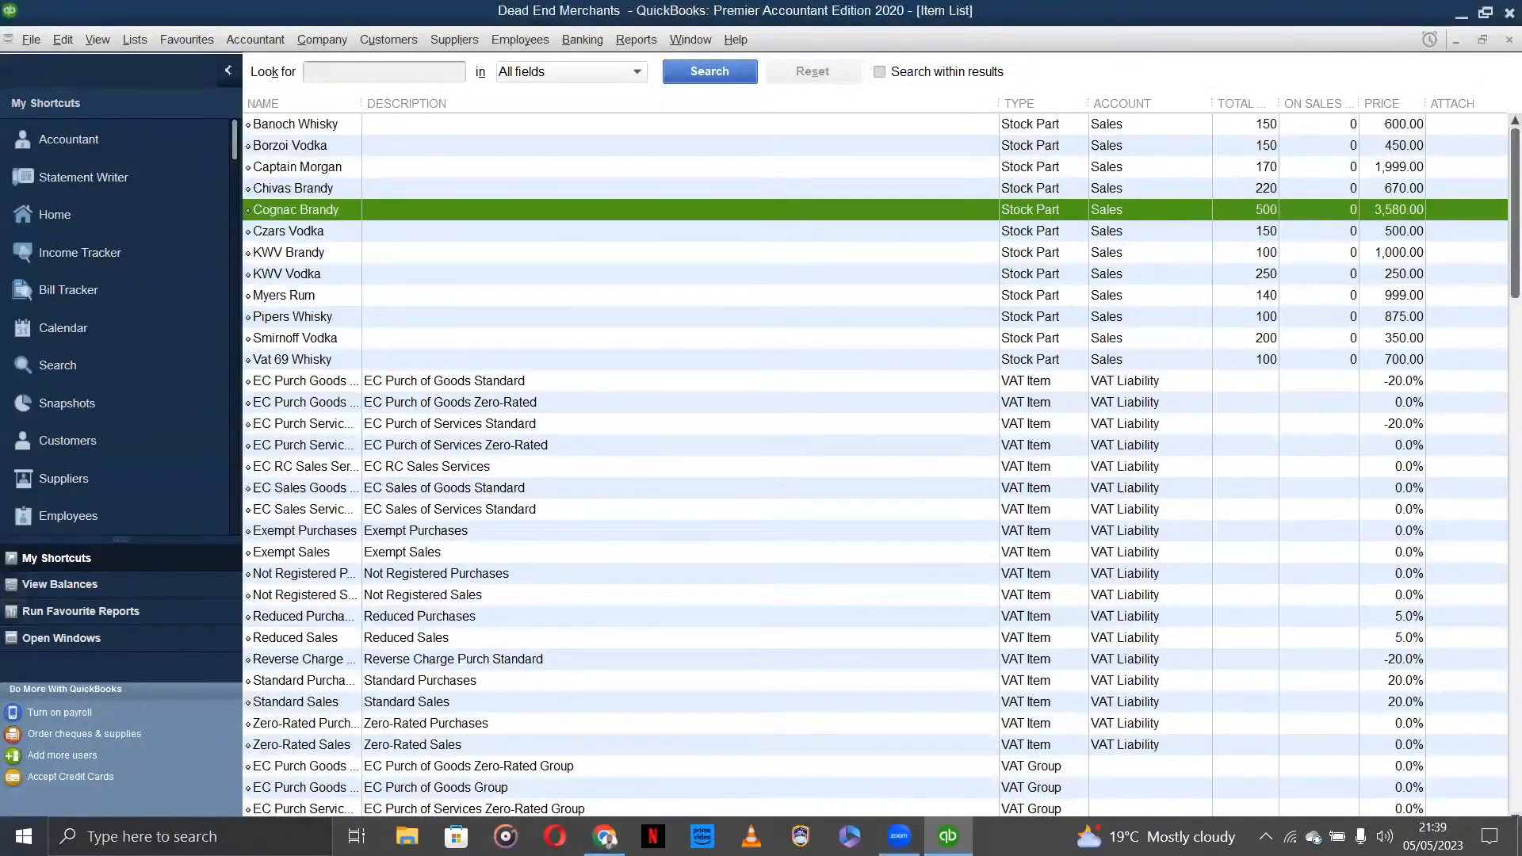
key("XF86AudioLowerVolume")
key("XF86AudioLowerVolume")
key("XF86AudioLowerVolume")
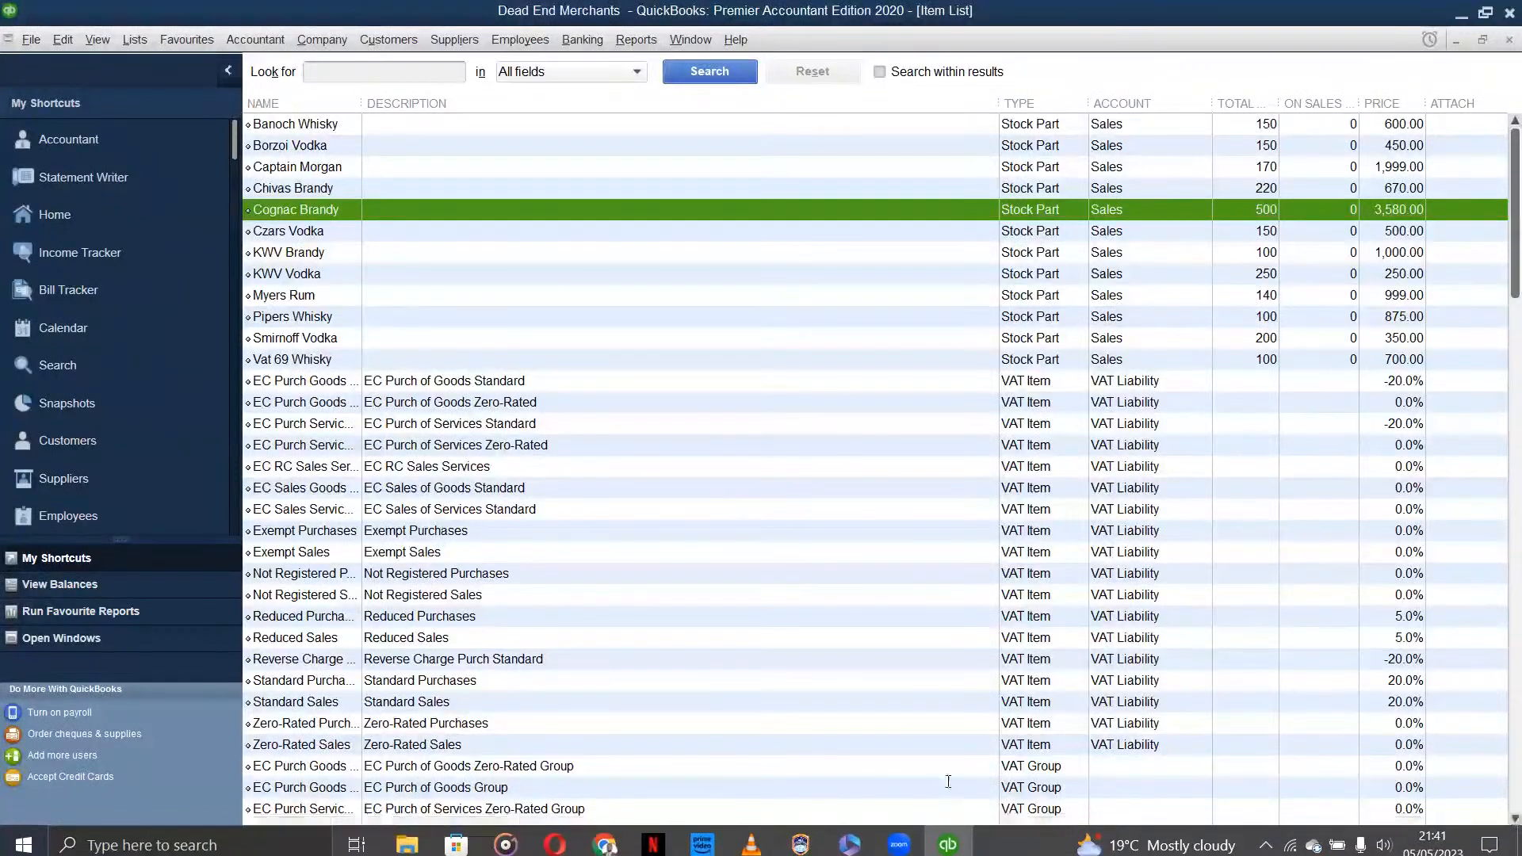
Begin a new company file with Express Start and enter Sea Ways as the company name.
left_click(64, 38)
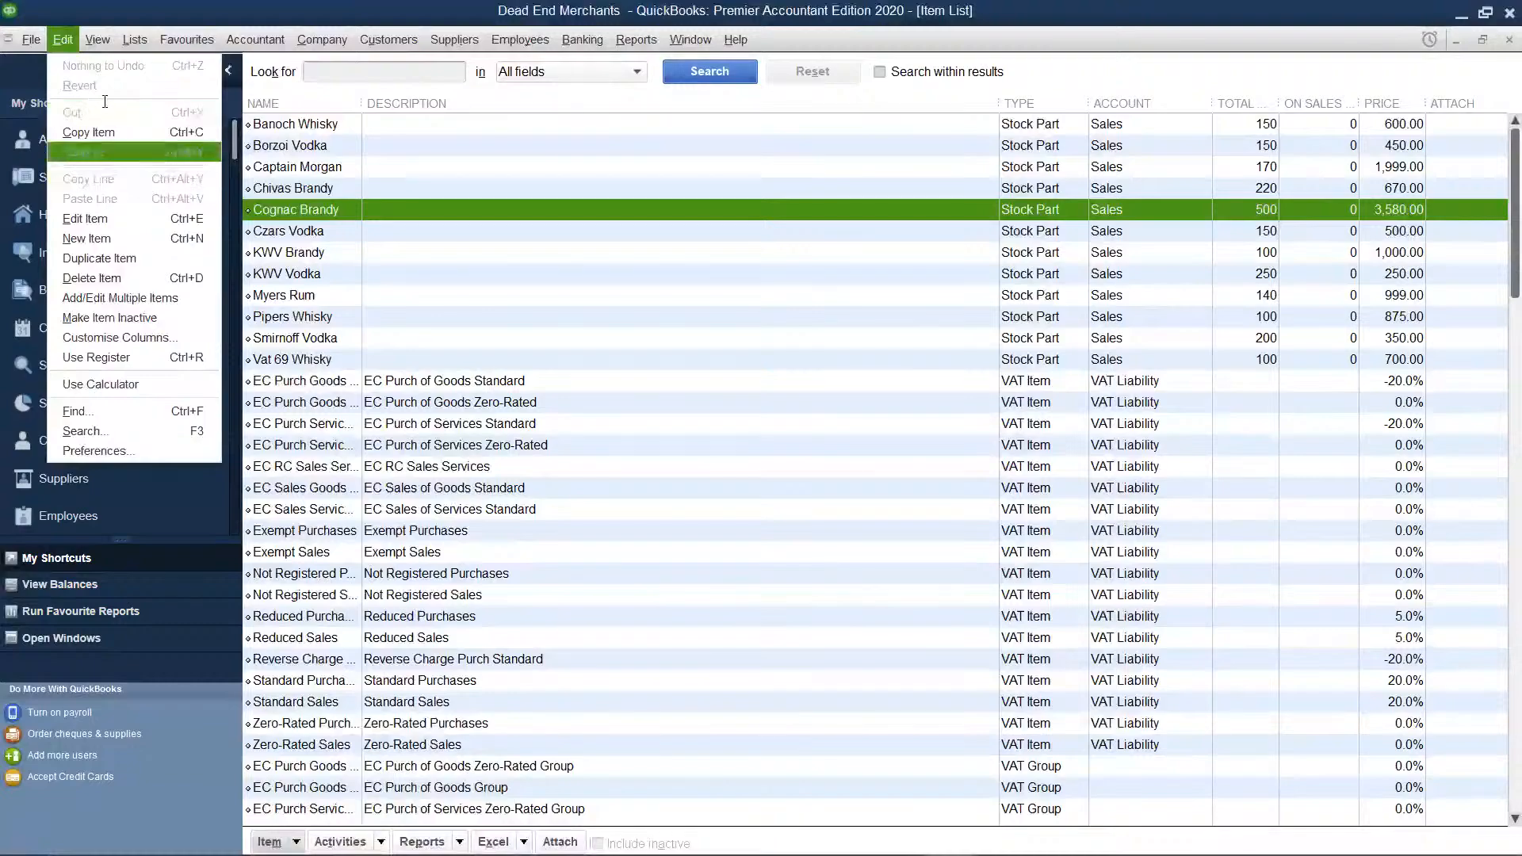
left_click(60, 38)
left_click(34, 36)
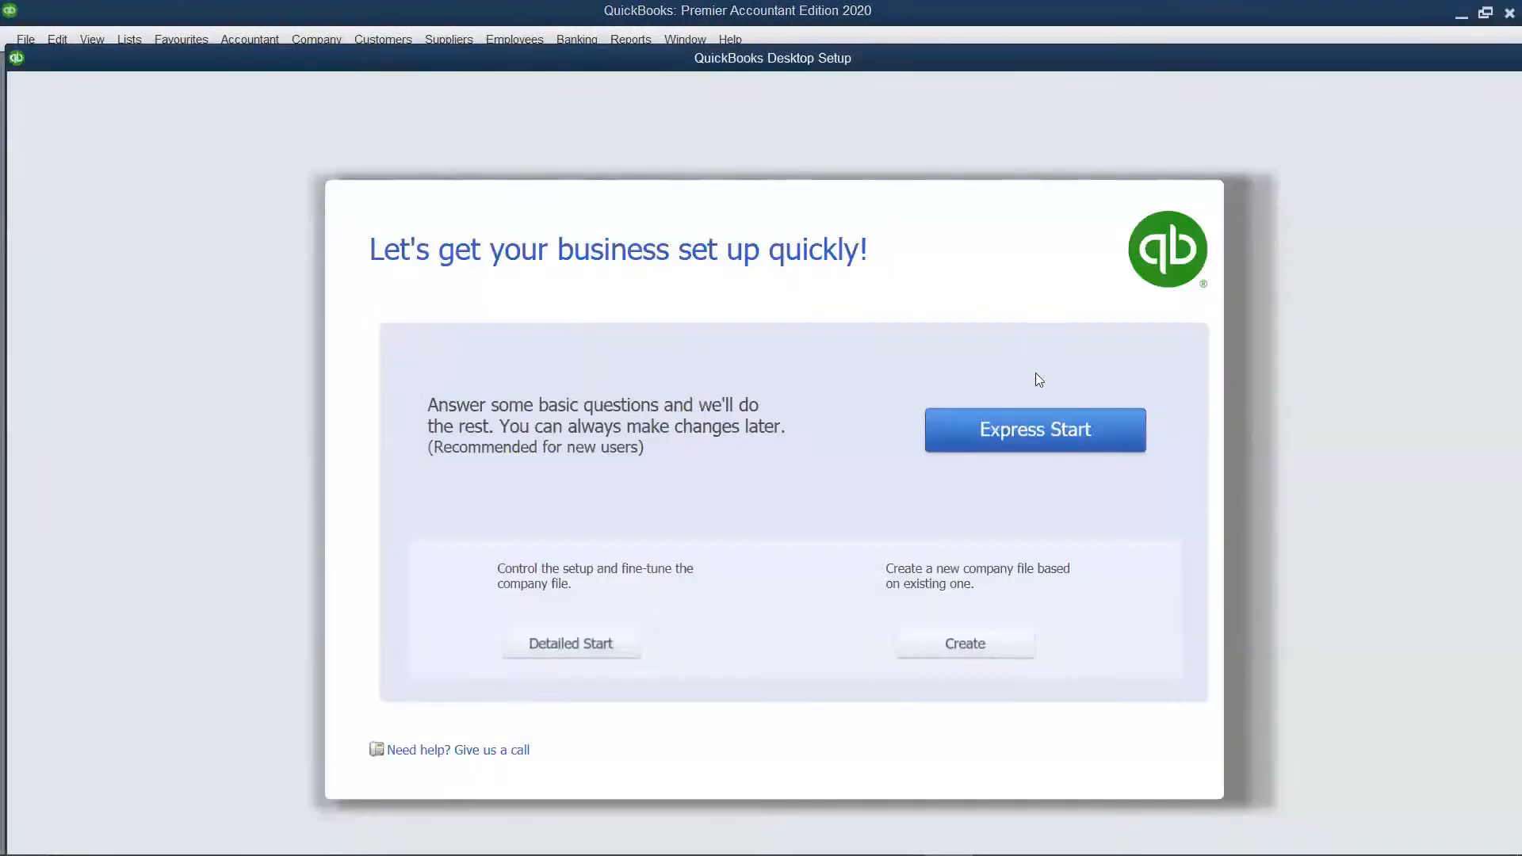
left_click(1039, 432)
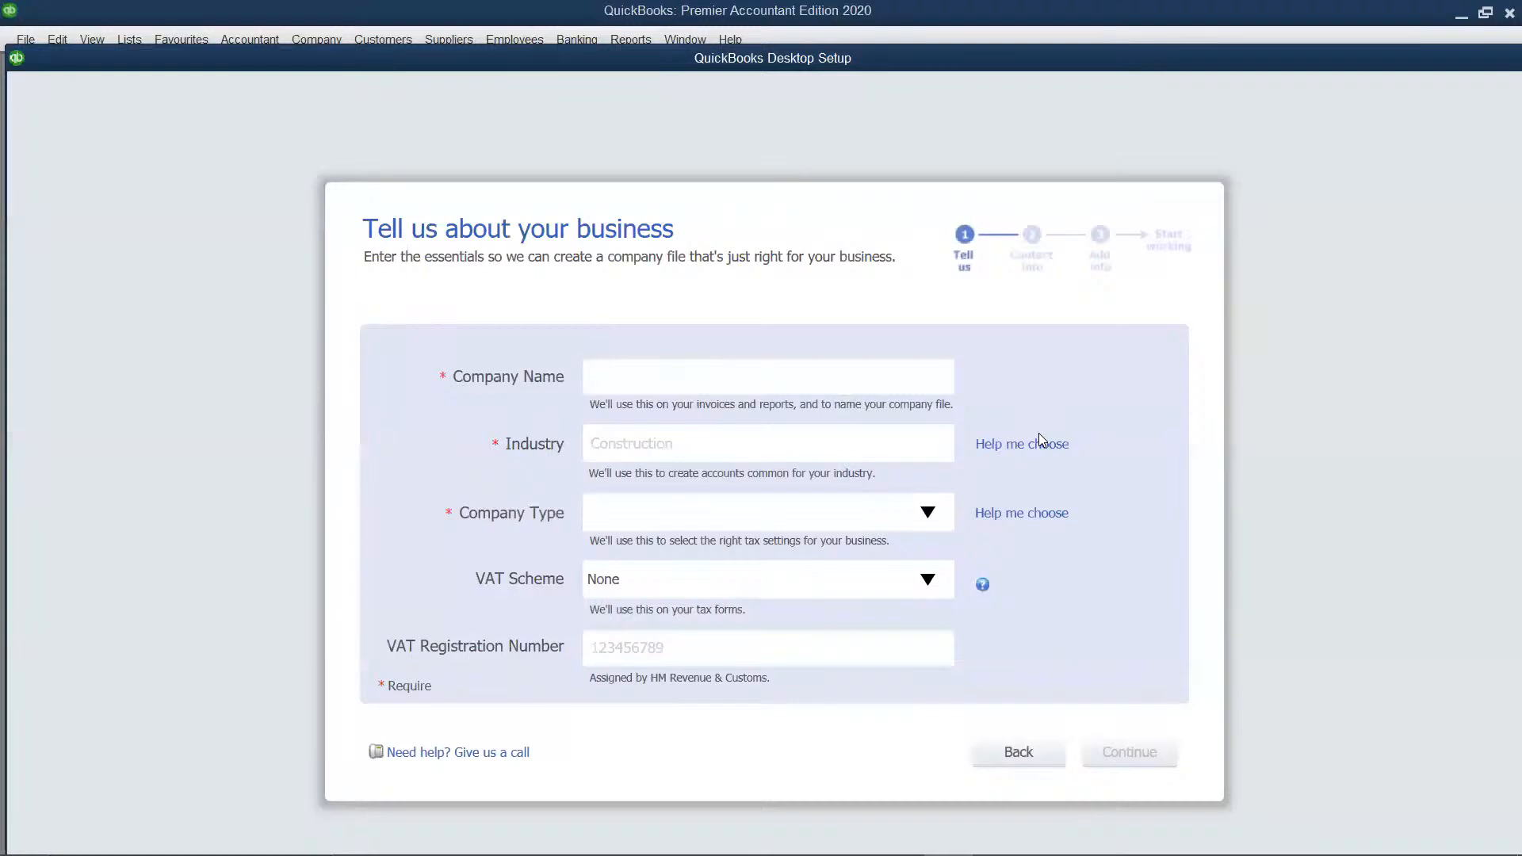
type("Sea Way")
type("s")
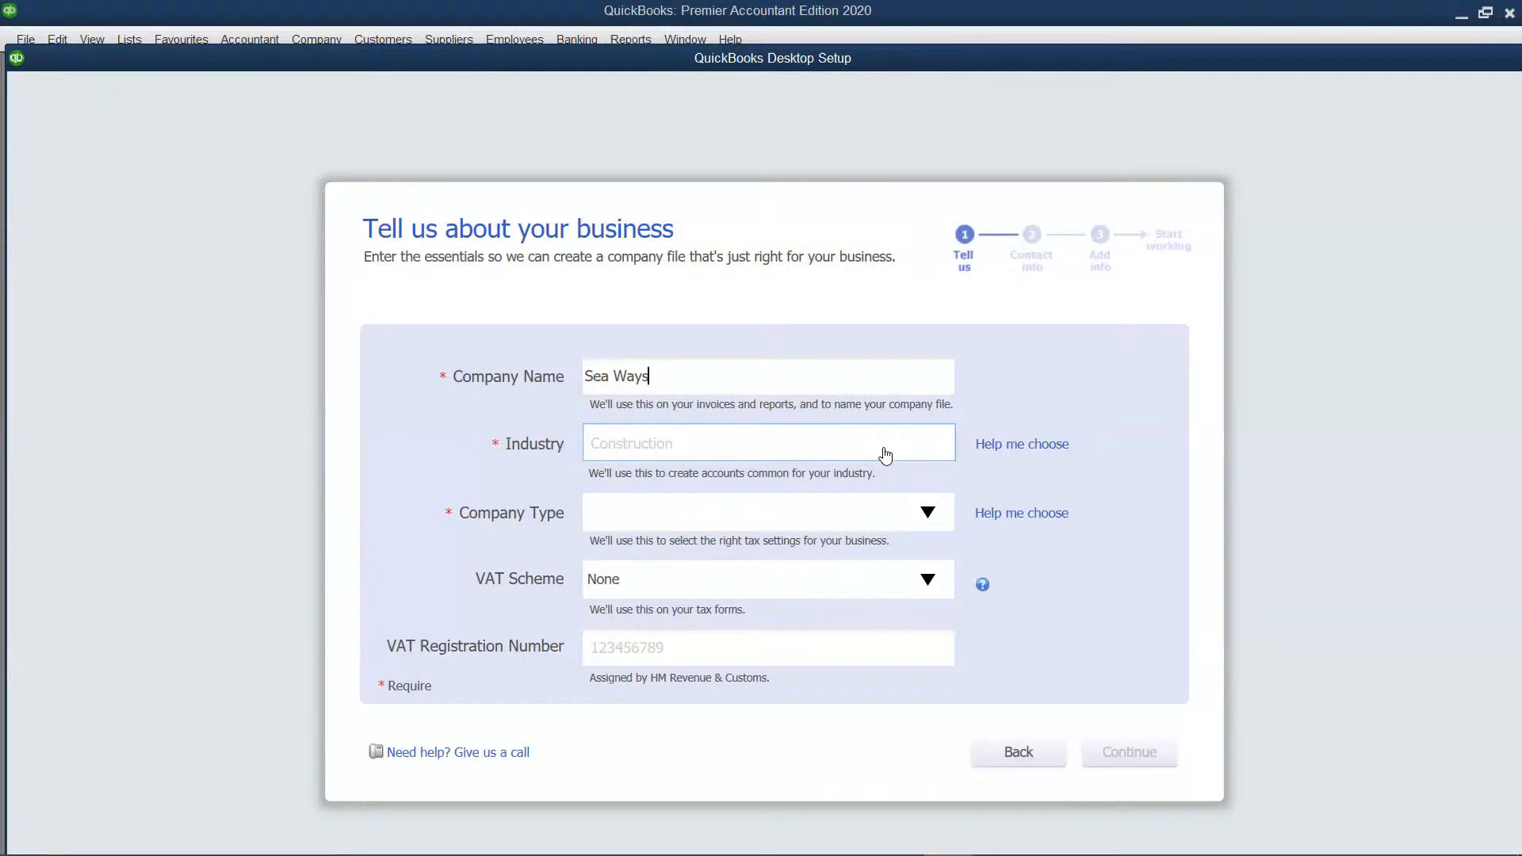
Choose General Product-based Business as the industry for the new company.
left_click(1035, 447)
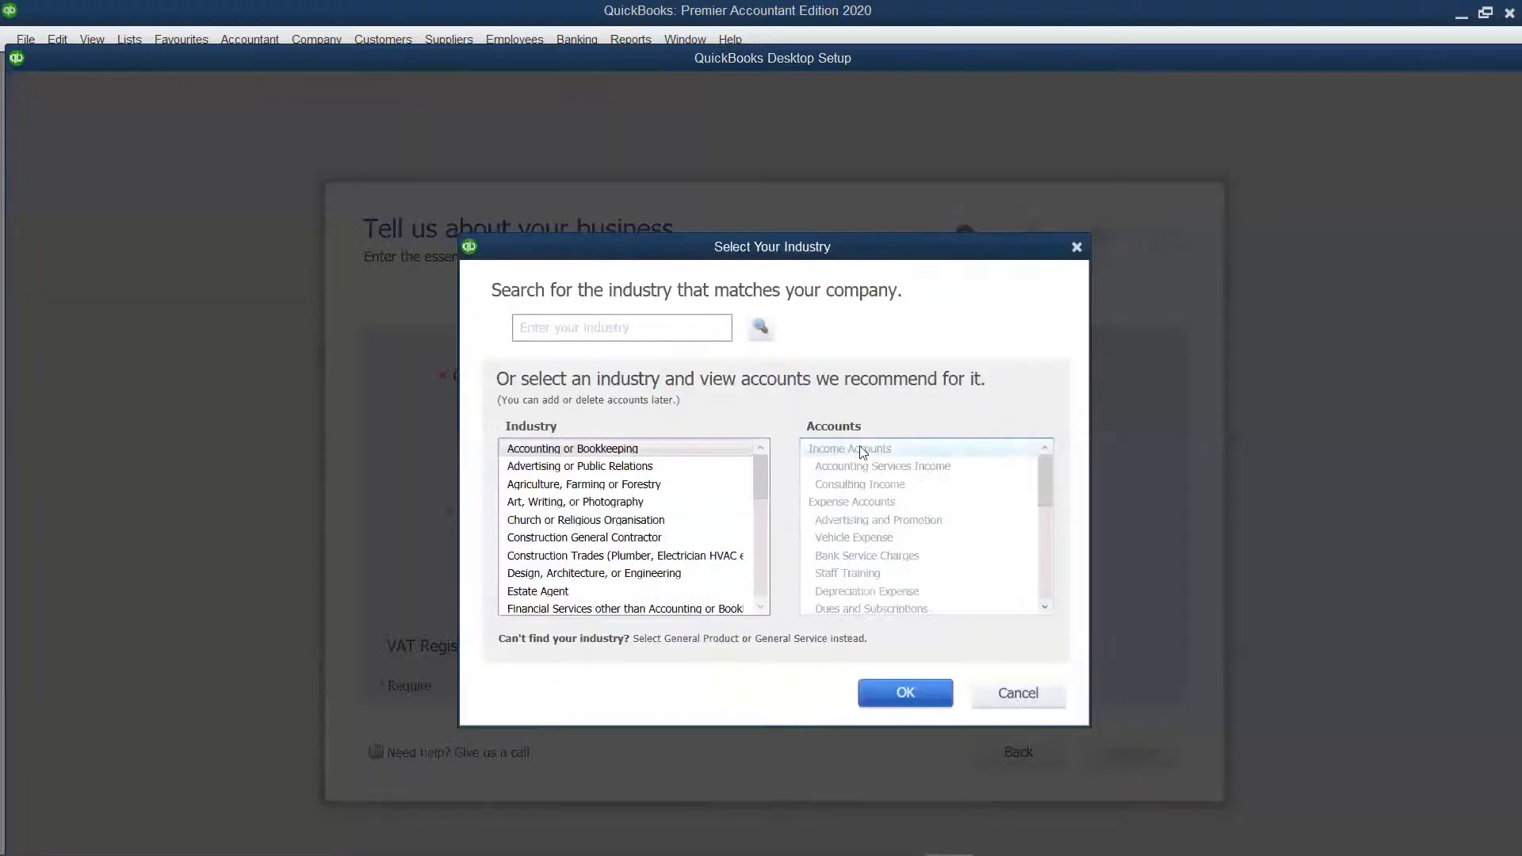
scroll(621, 566, "down", 7)
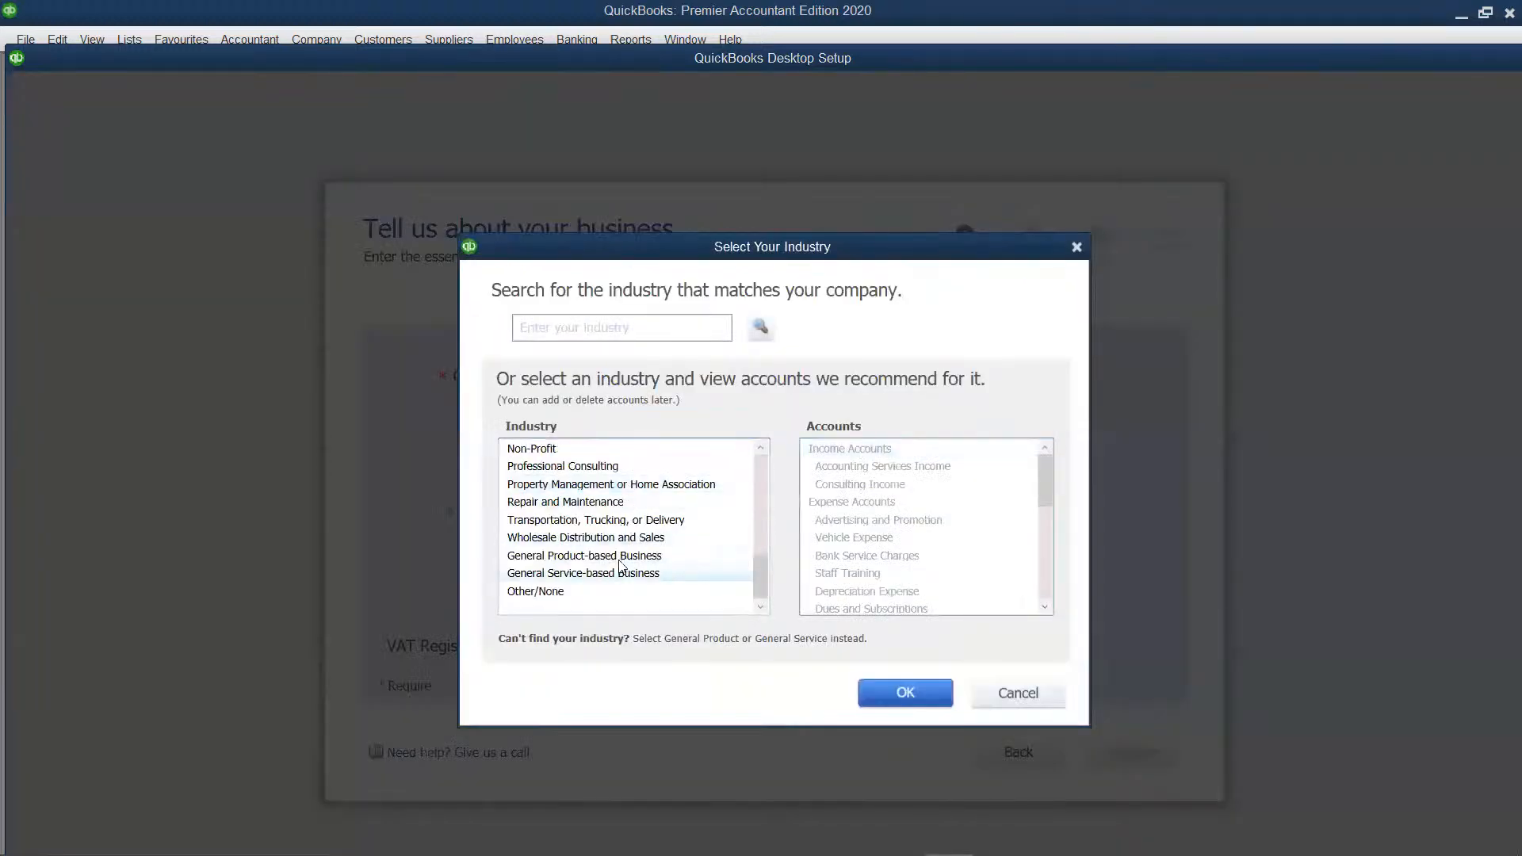
left_click(634, 556)
left_click(894, 693)
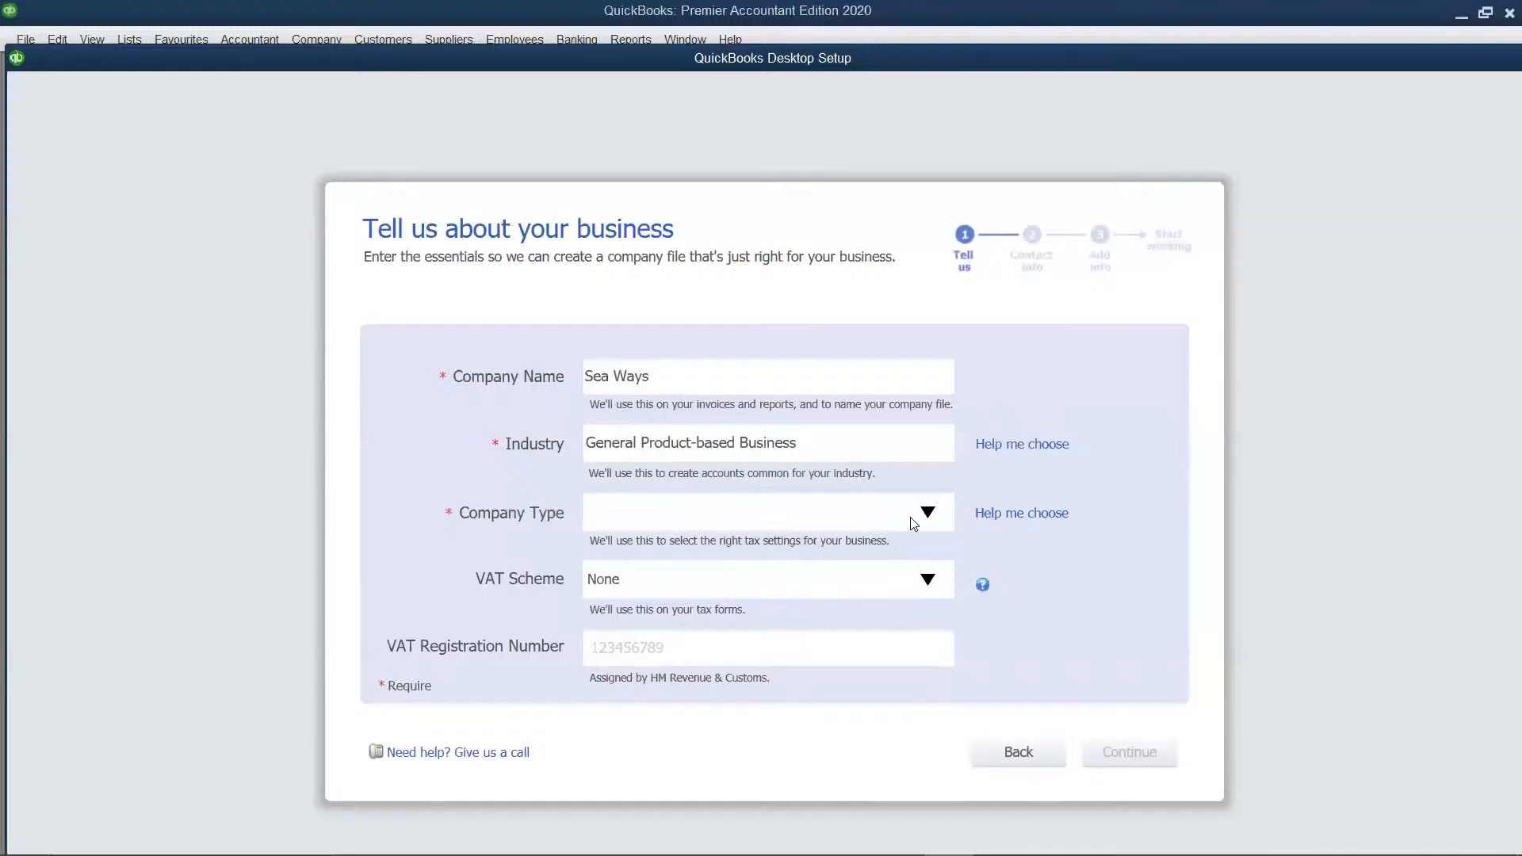
Set the company type to Company - Limited liability or unlimited, and create the company file without adding contact details.
left_click(914, 525)
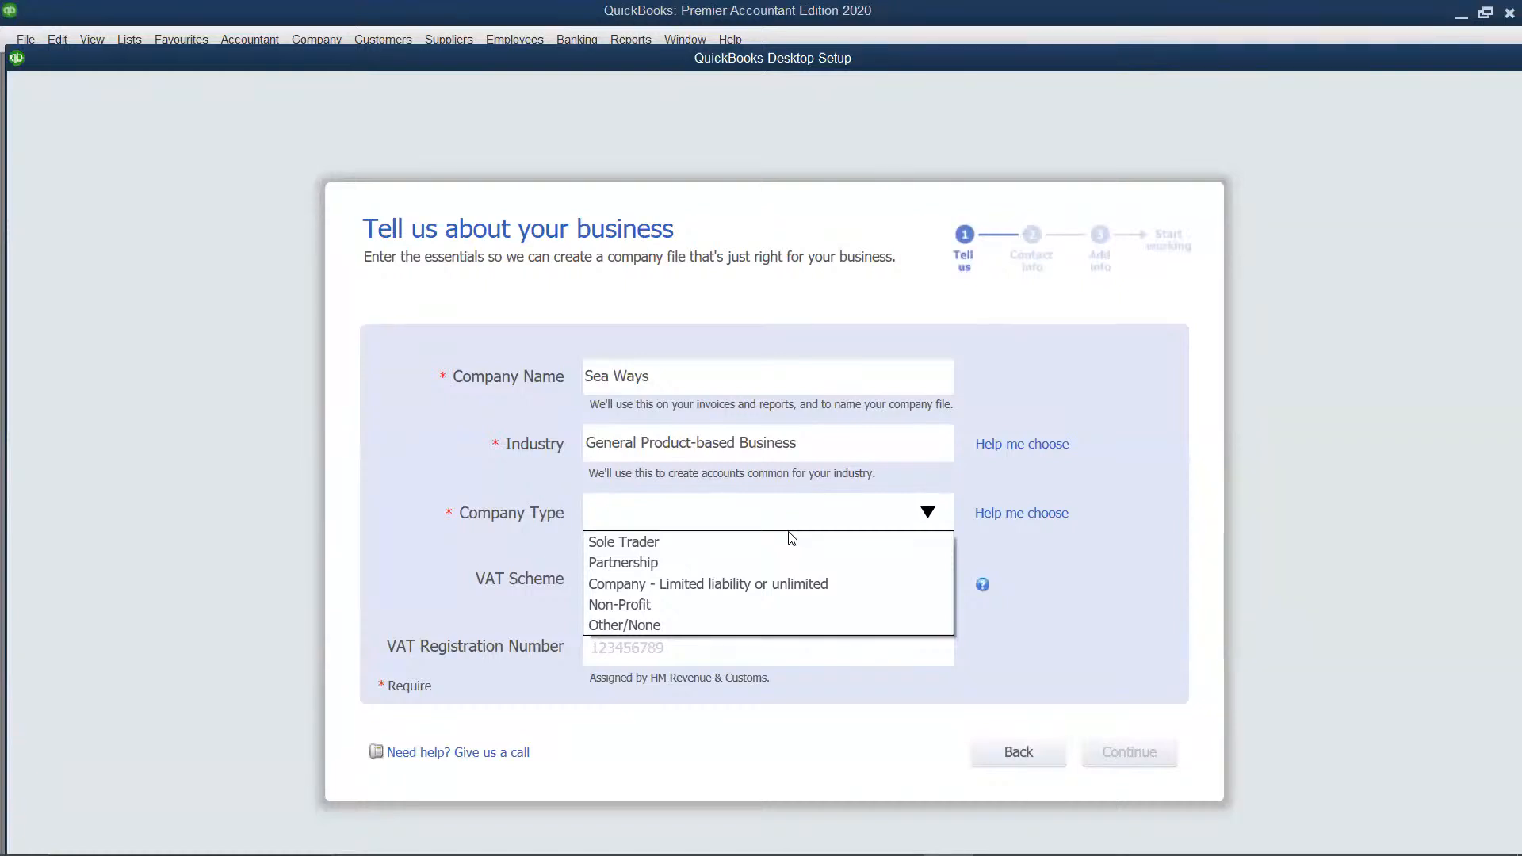
left_click(755, 585)
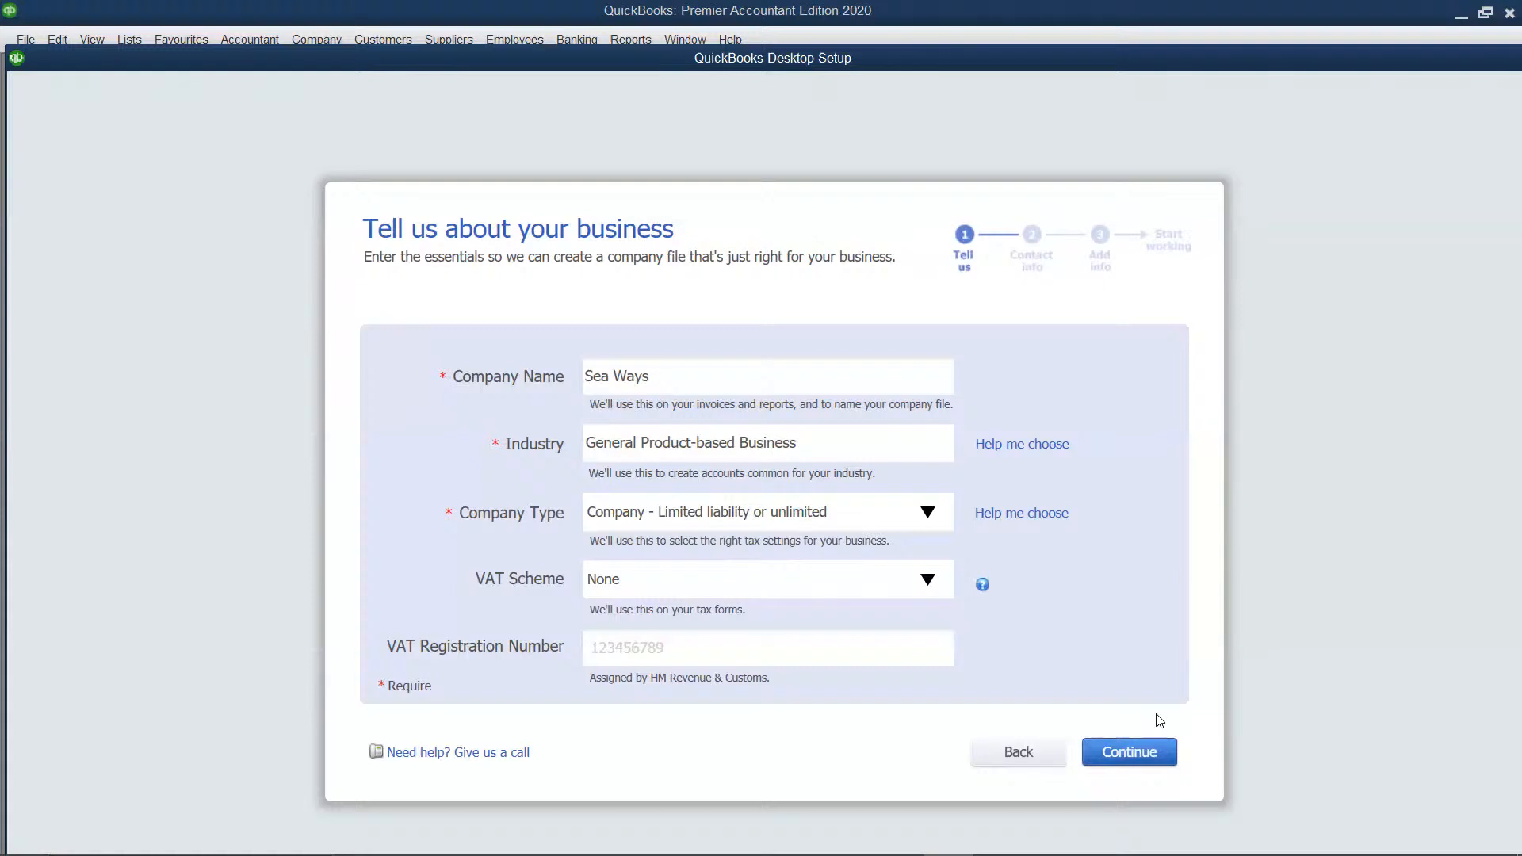
left_click(1156, 757)
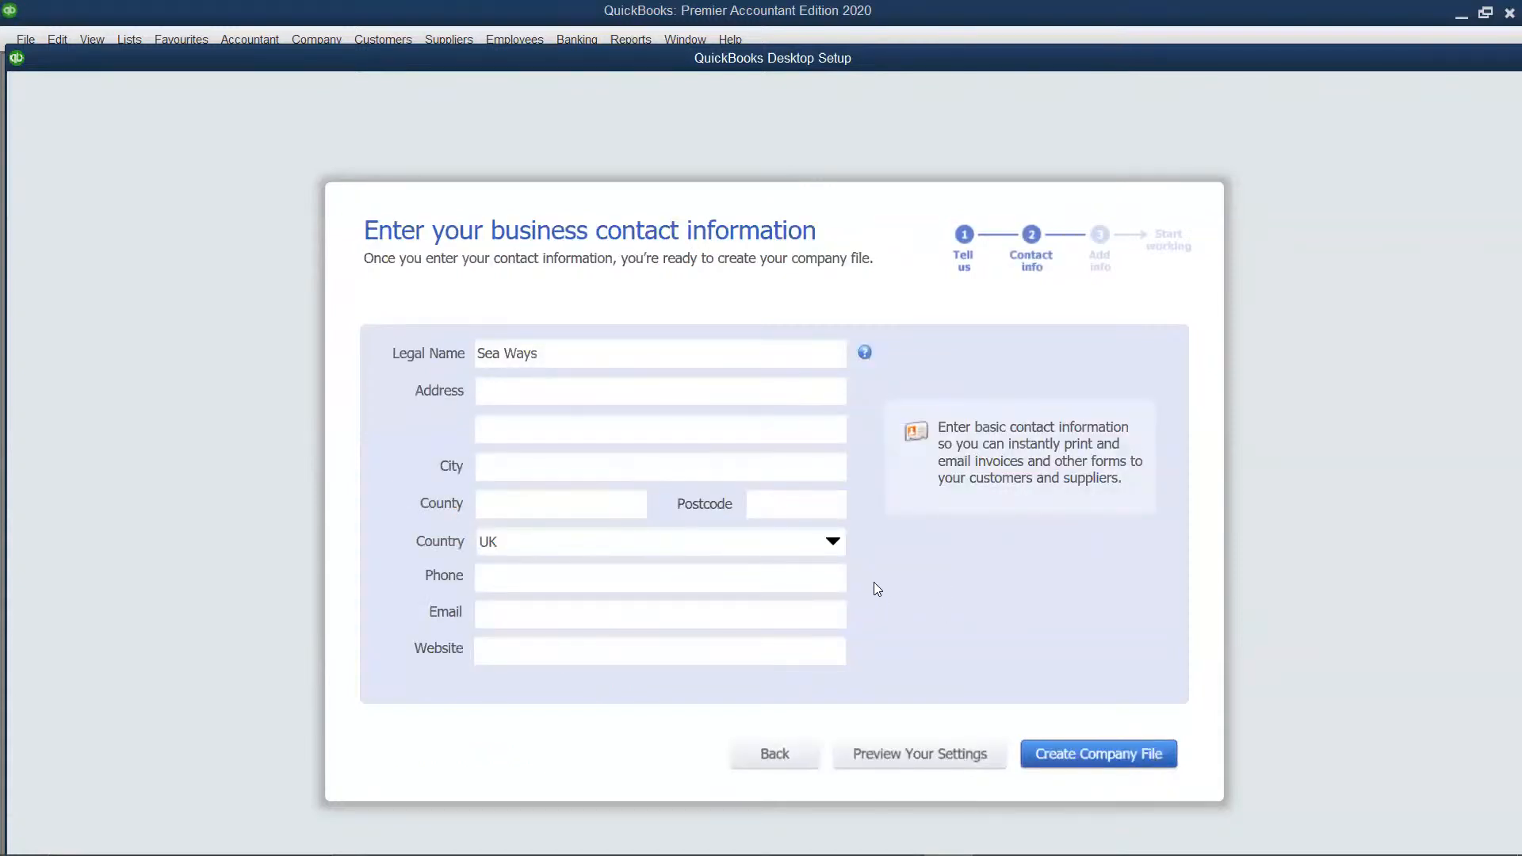
left_click(1083, 754)
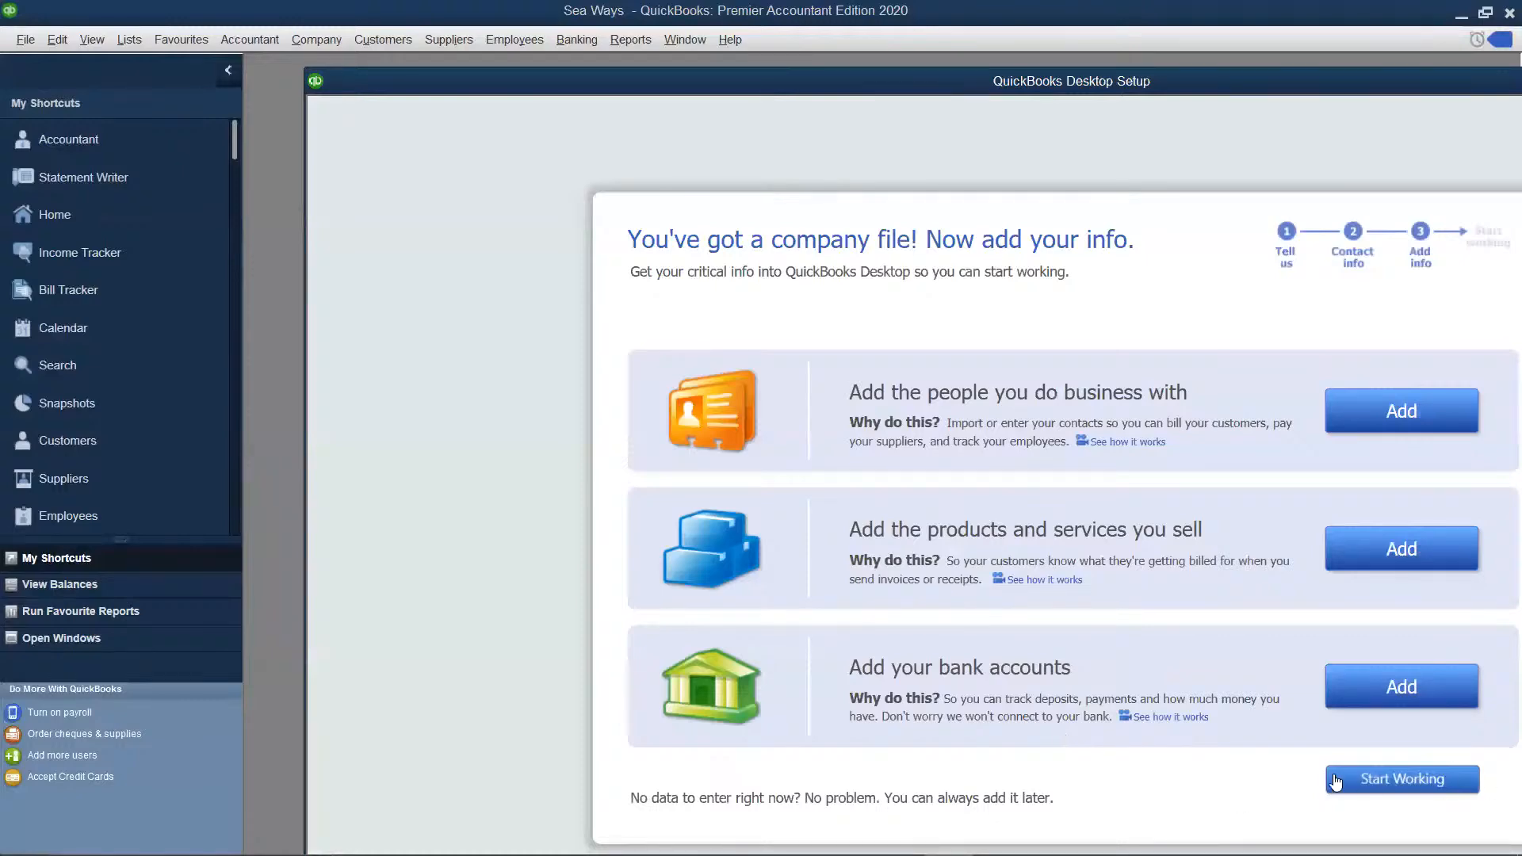
Finish the company setup by starting to work, and close the help window, the New Feature Tour and the Home page.
left_click(1364, 778)
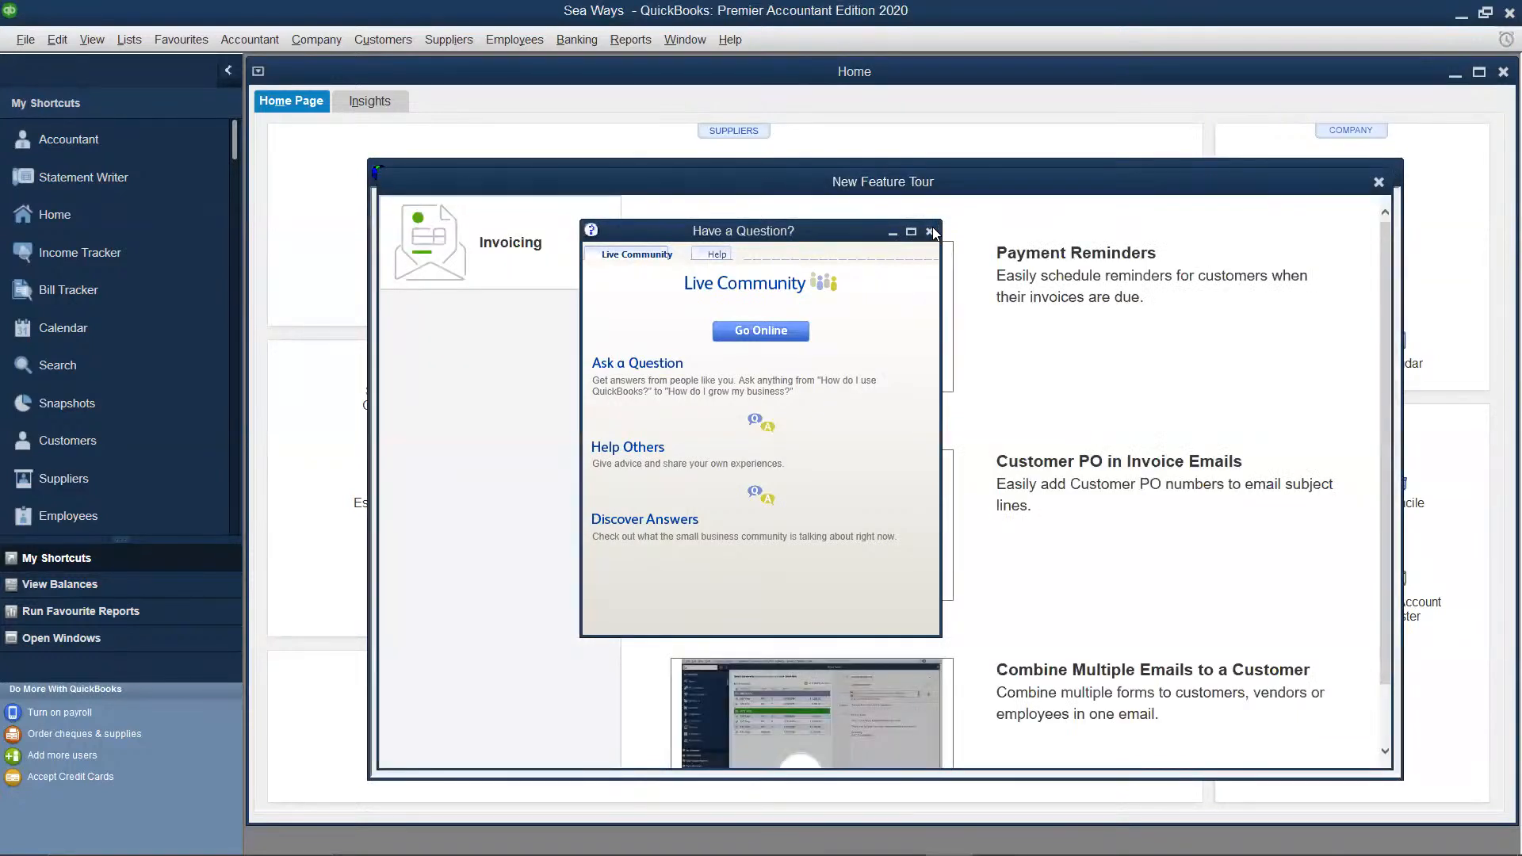
left_click(932, 232)
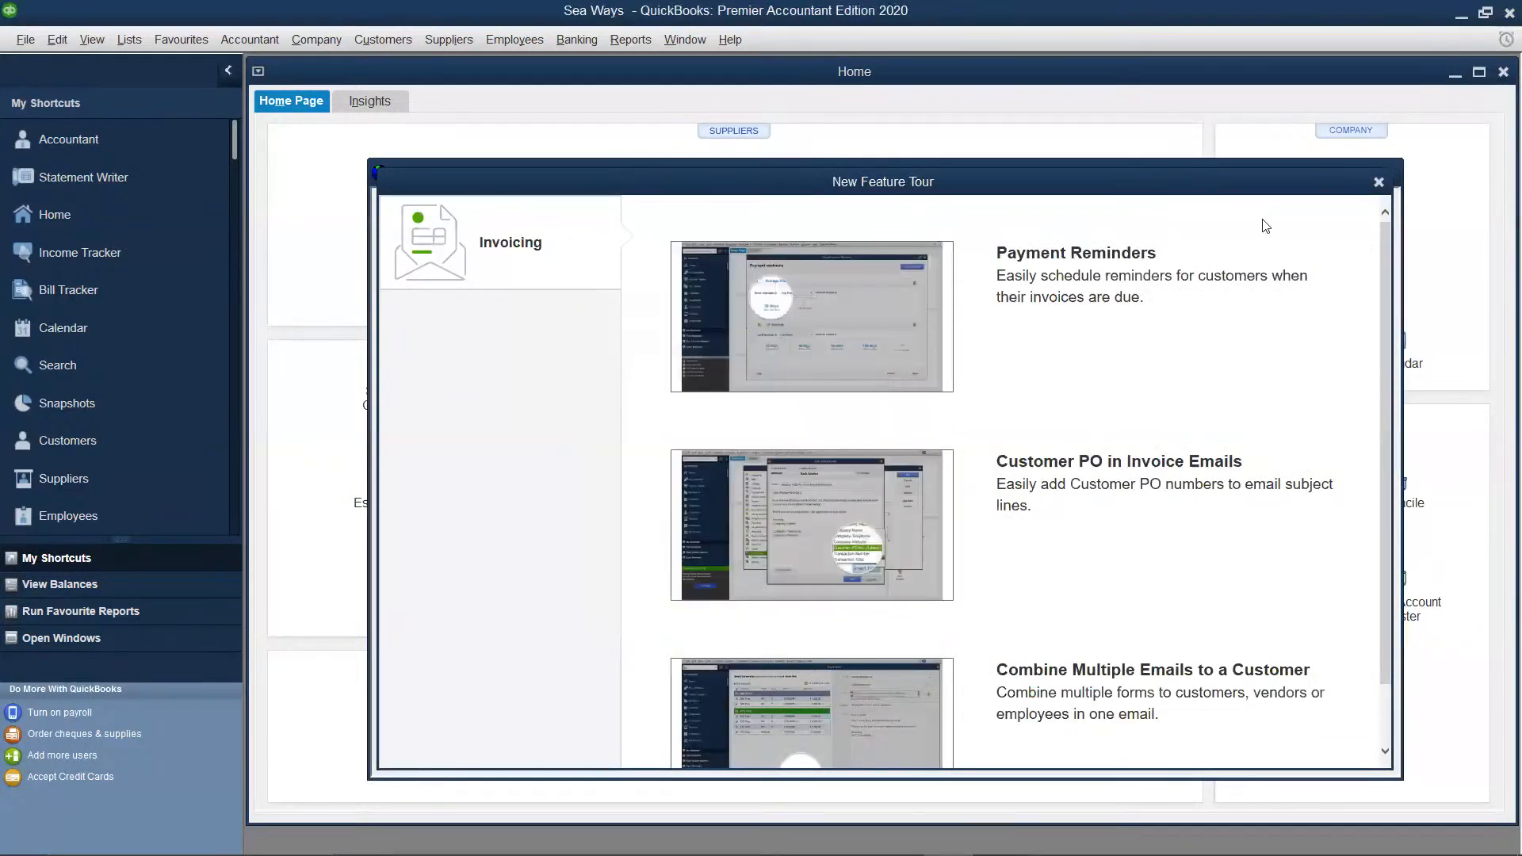
left_click(1379, 183)
left_click(1380, 182)
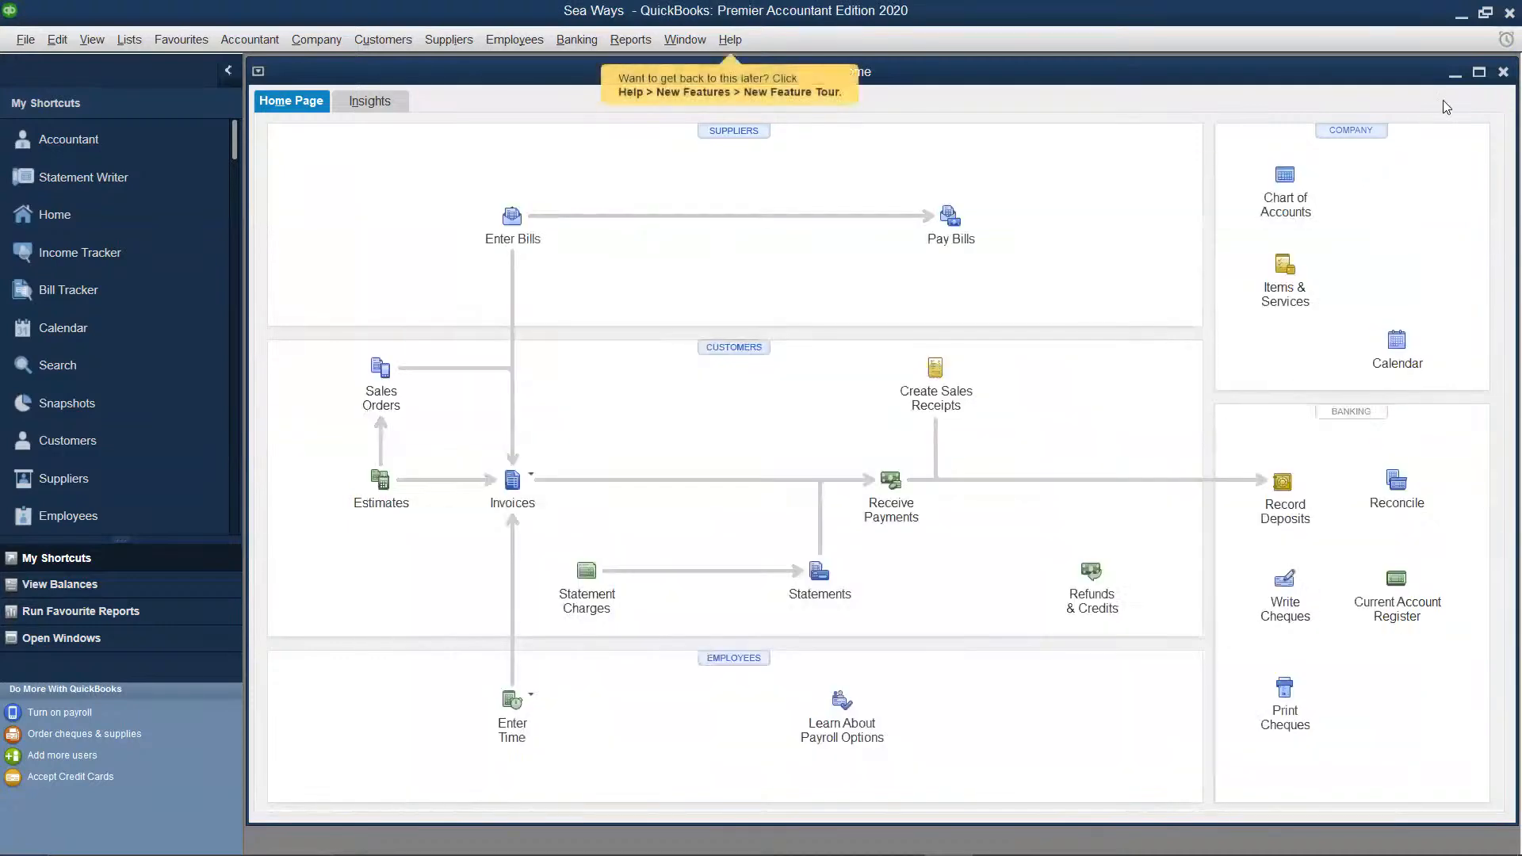
left_click(1503, 72)
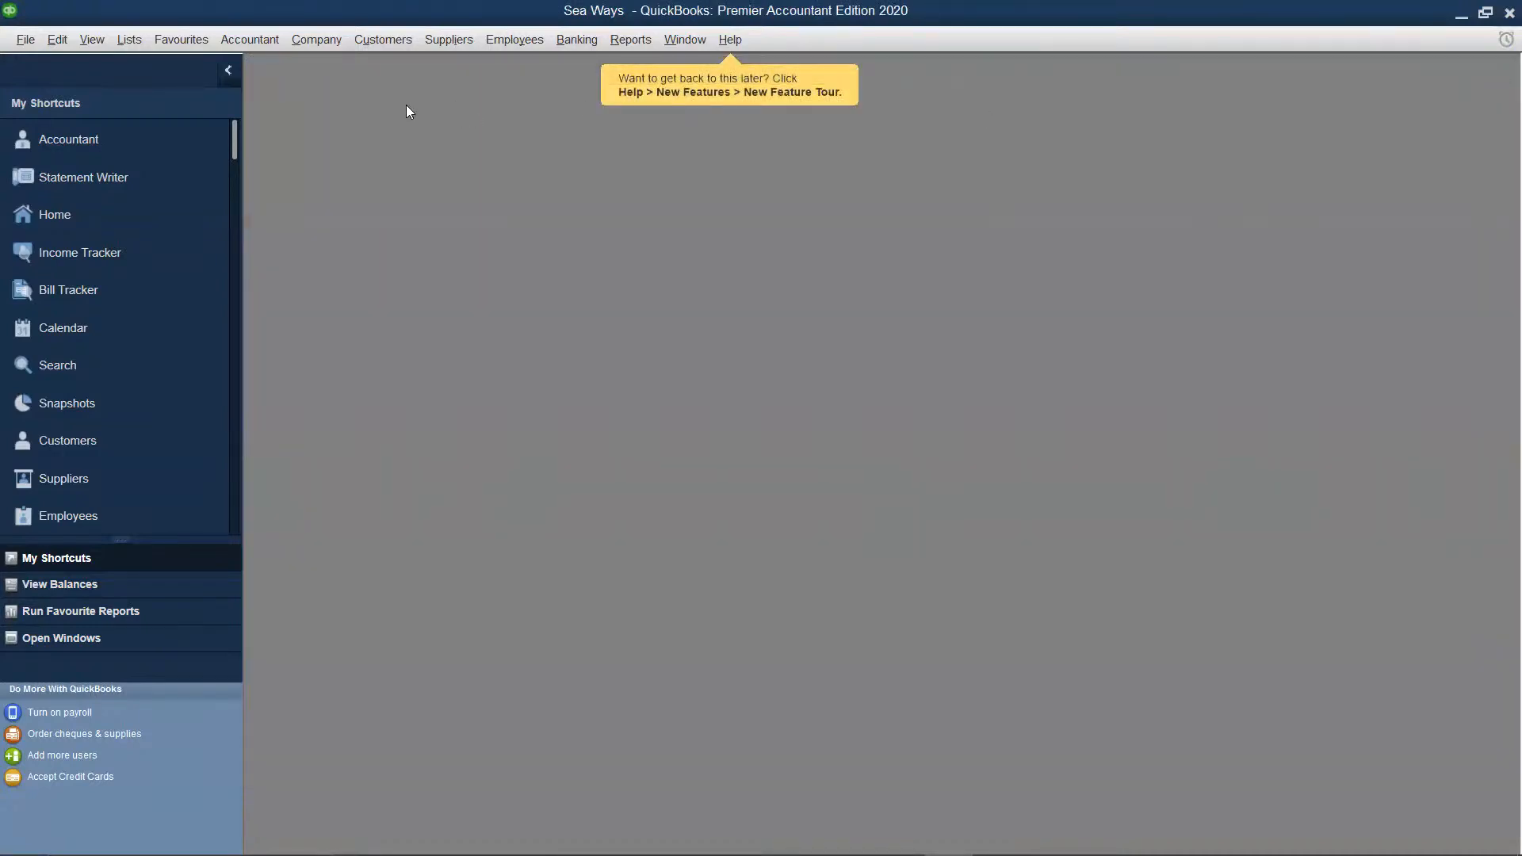
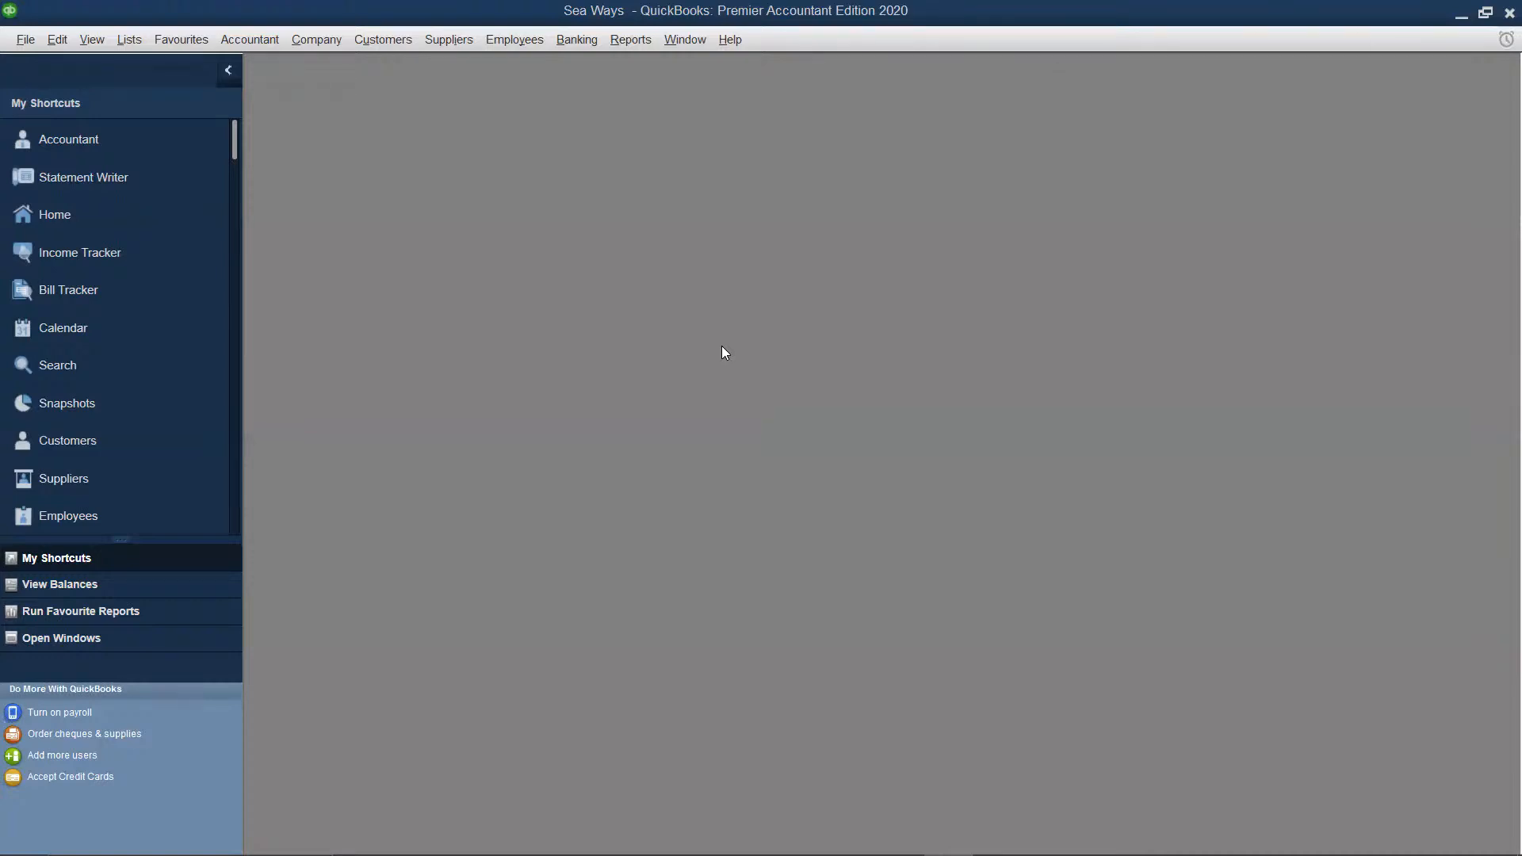
key("XF86AudioRaiseVolume")
key("XF86AudioRaiseVolume")
key("XF86AudioRaiseVolume")
key("XF86AudioRaiseVolume")
key("XF86AudioRaiseVolume")
key("XF86AudioRaiseVolume")
key("XF86AudioRaiseVolume")
key("XF86AudioRaiseVolume")
key("XF86AudioRaiseVolume")
key("XF86AudioRaiseVolume")
key("XF86AudioRaiseVolume")
key("XF86AudioRaiseVolume")
key("XF86AudioRaiseVolume")
key("XF86AudioRaiseVolume")
key("XF86AudioRaiseVolume")
key("XF86AudioRaiseVolume")
key("XF86AudioRaiseVolume")
Open the Fixed Asset Item List and maximize its window.
left_click(134, 40)
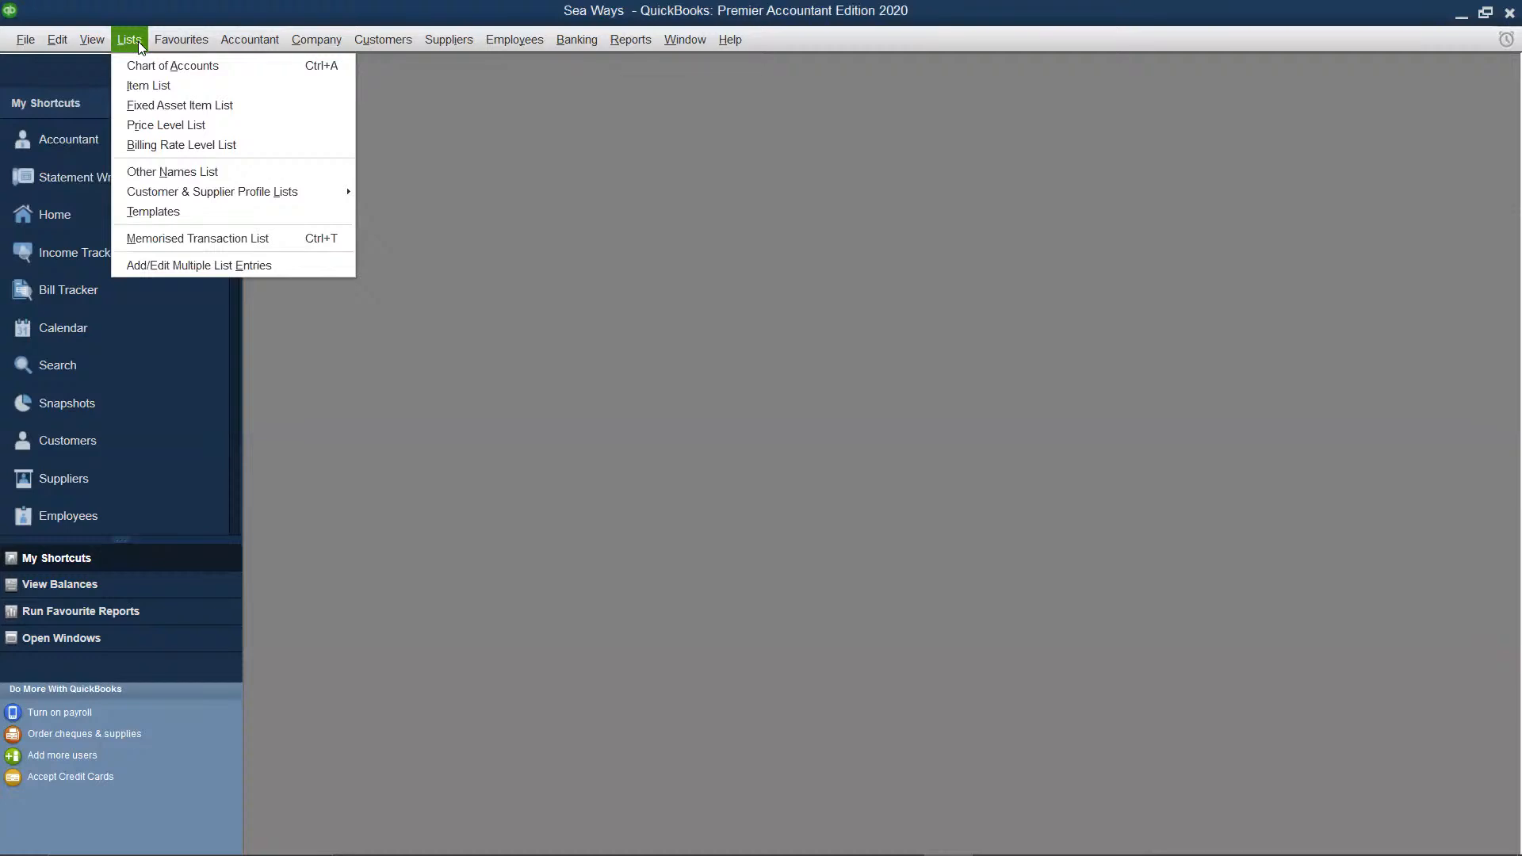
left_click(156, 106)
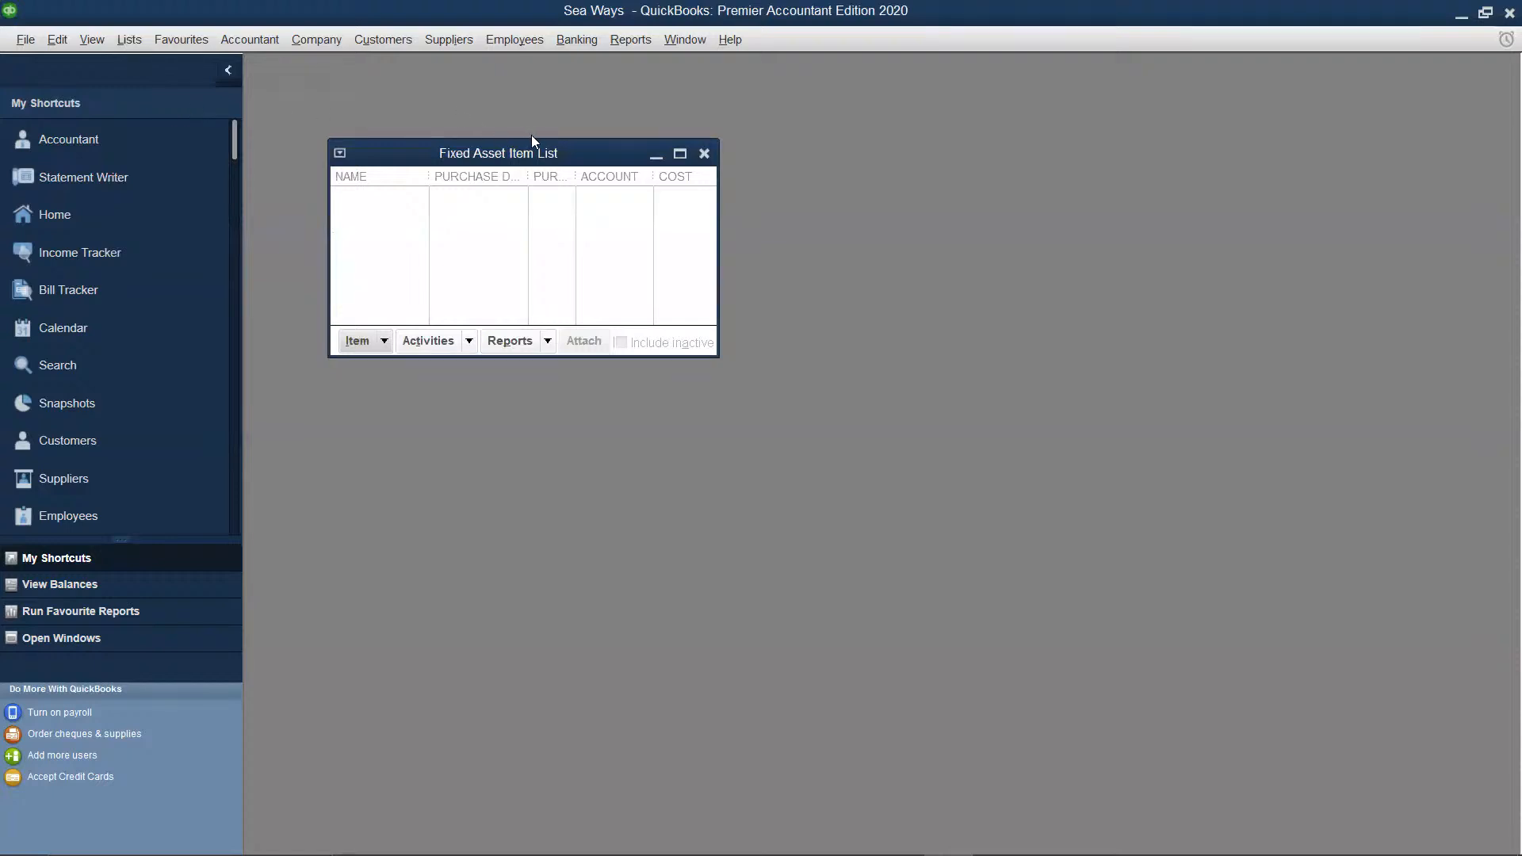
left_click(680, 153)
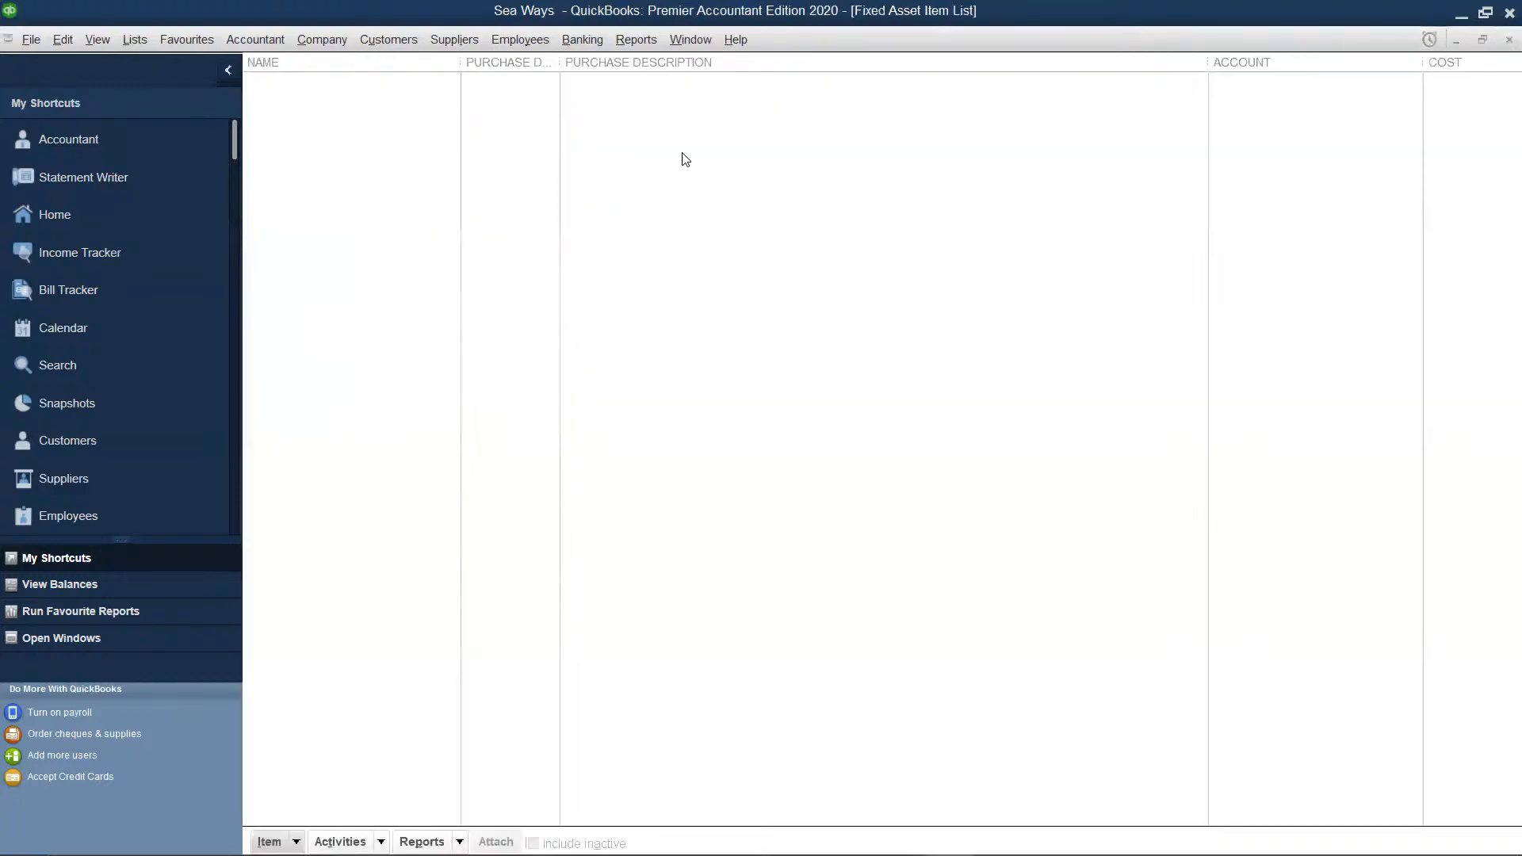
Start a new fixed asset item and enter Kitchen Equipment as its asset name.
right_click(420, 137)
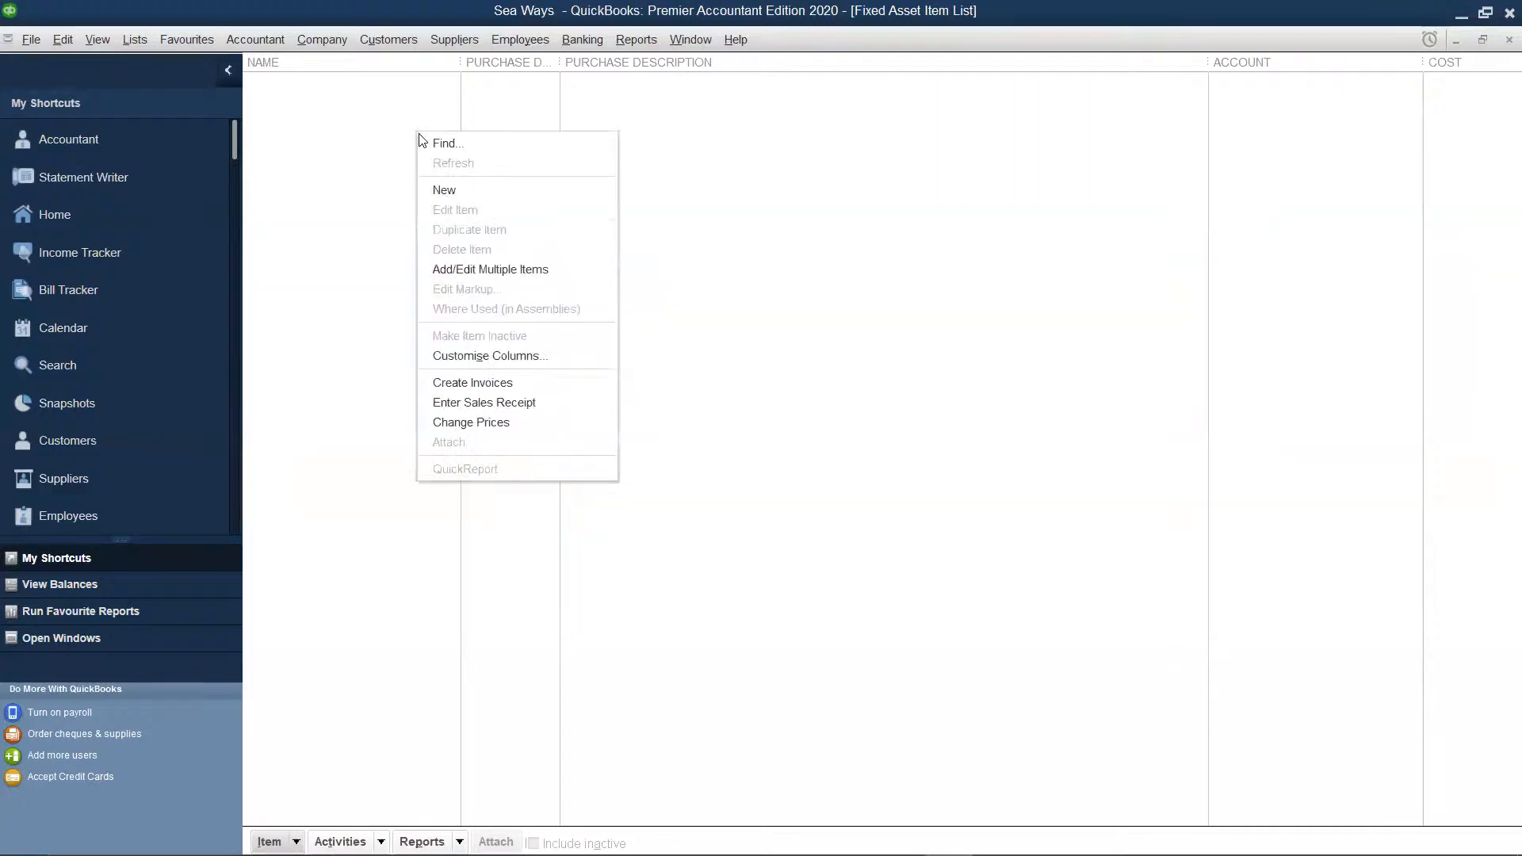
left_click(443, 192)
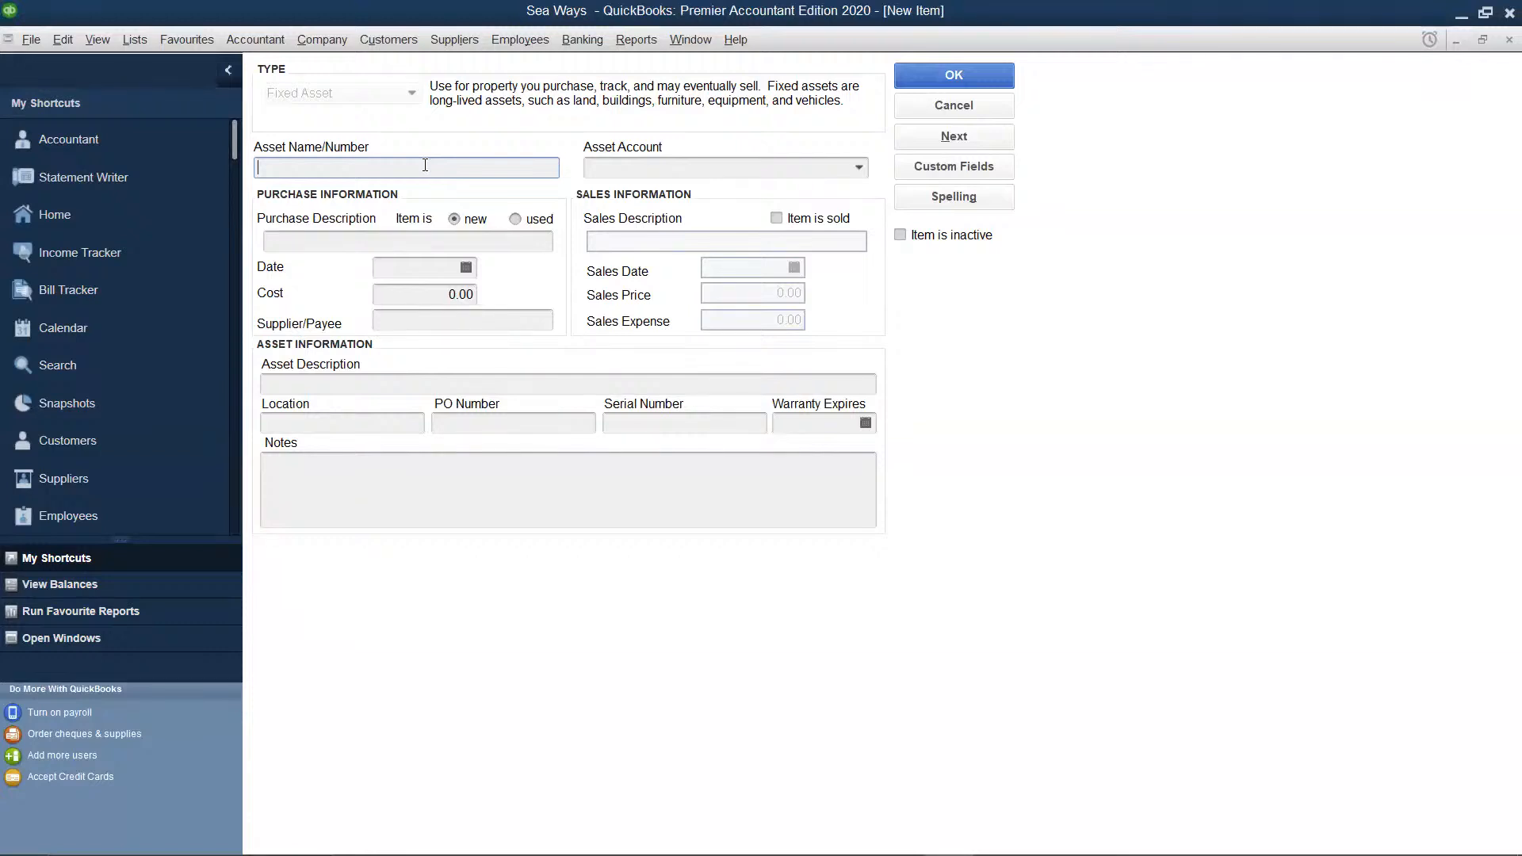
type("Ki")
type("tchen")
key("Left")
type("i")
key("Tab")
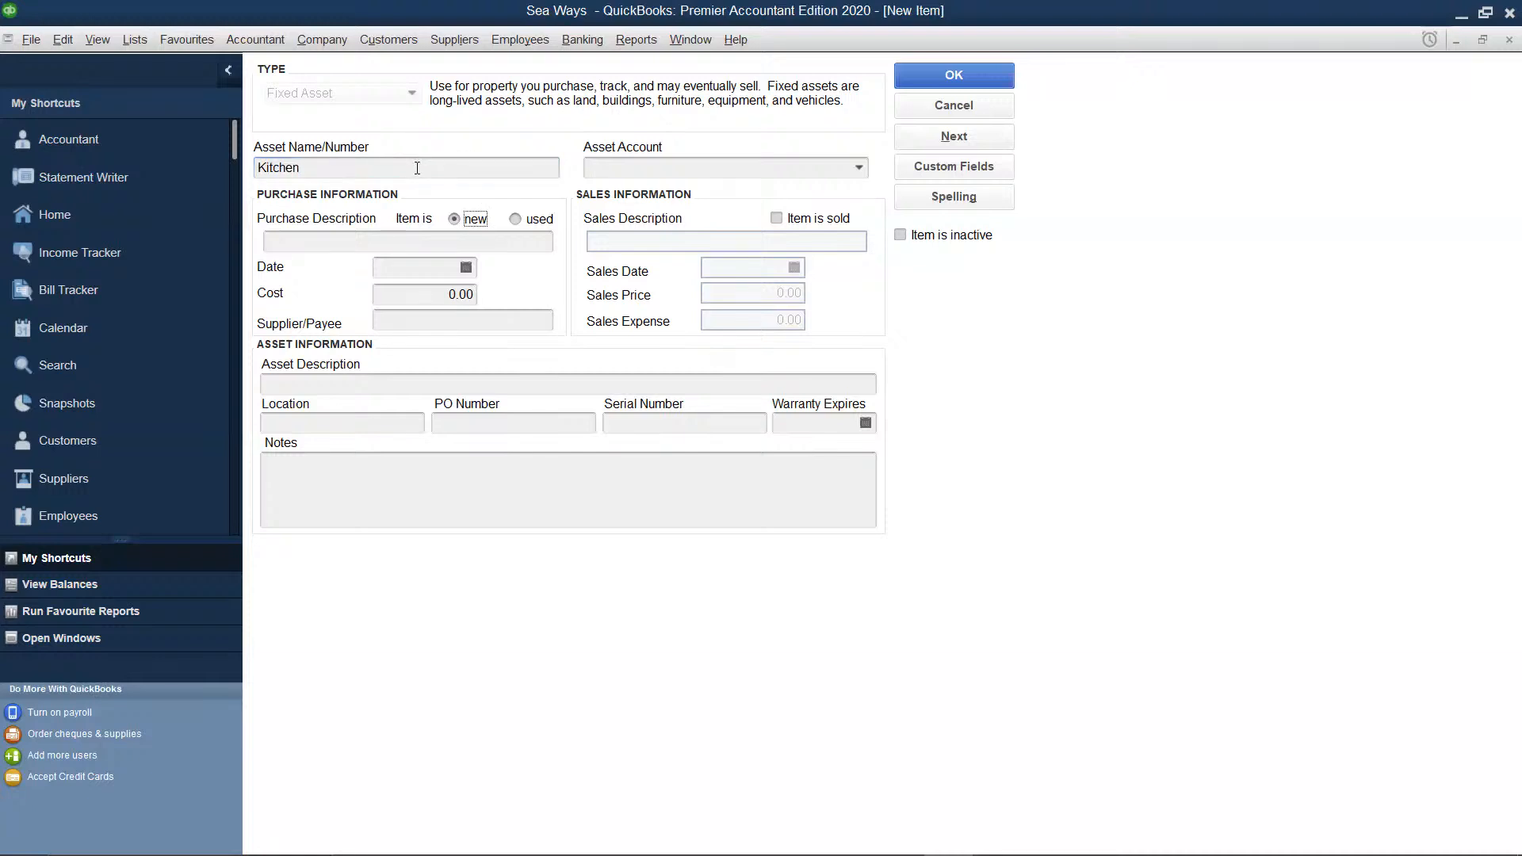
left_click(416, 162)
type("Equipment")
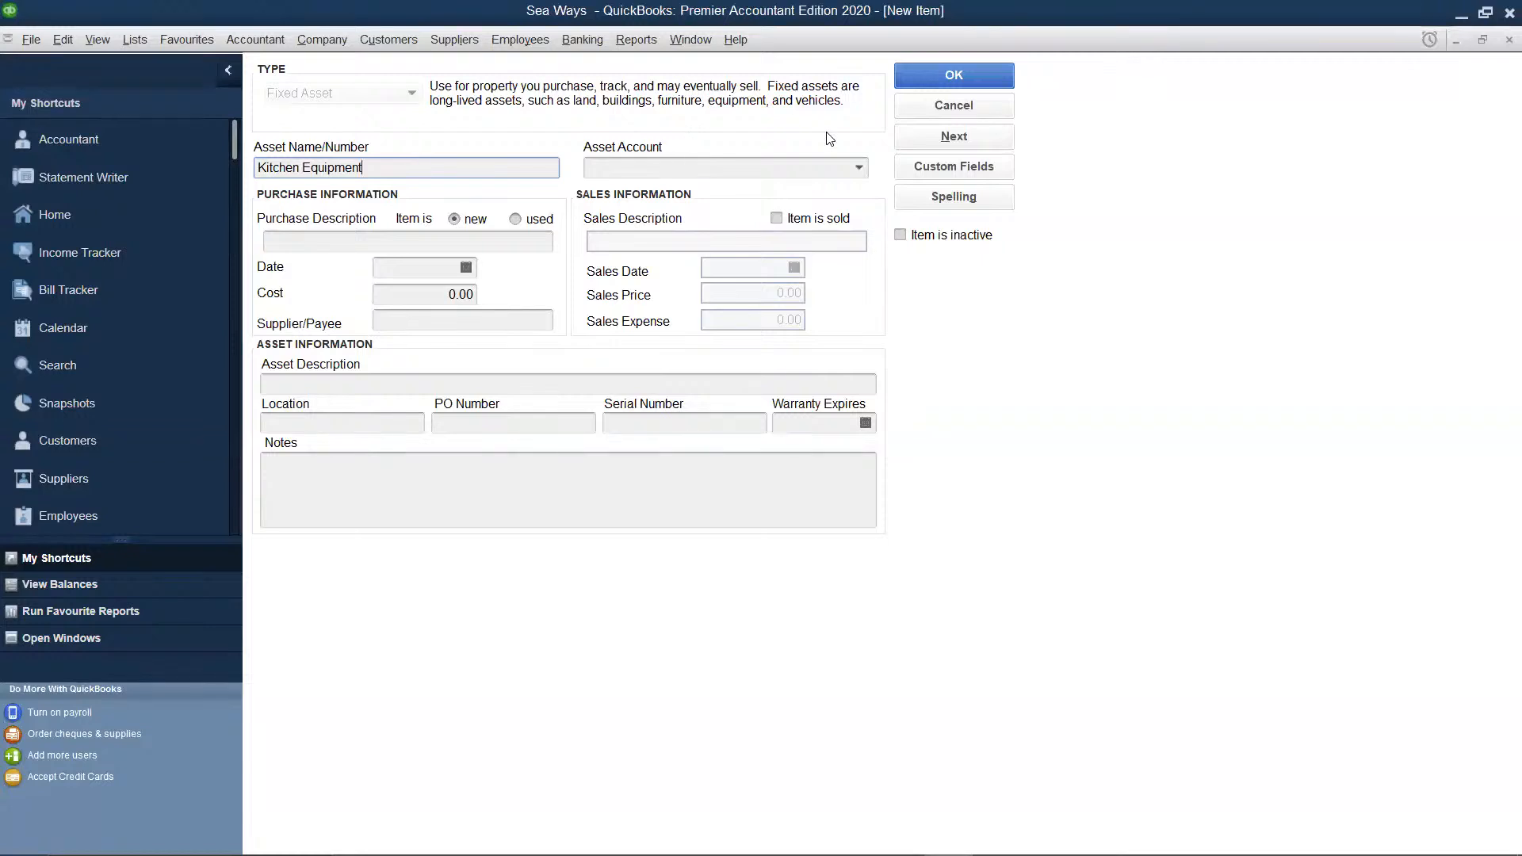
Look through the available accounts and set the asset account of Kitchen Equipment to Office Equipment.
left_click(859, 170)
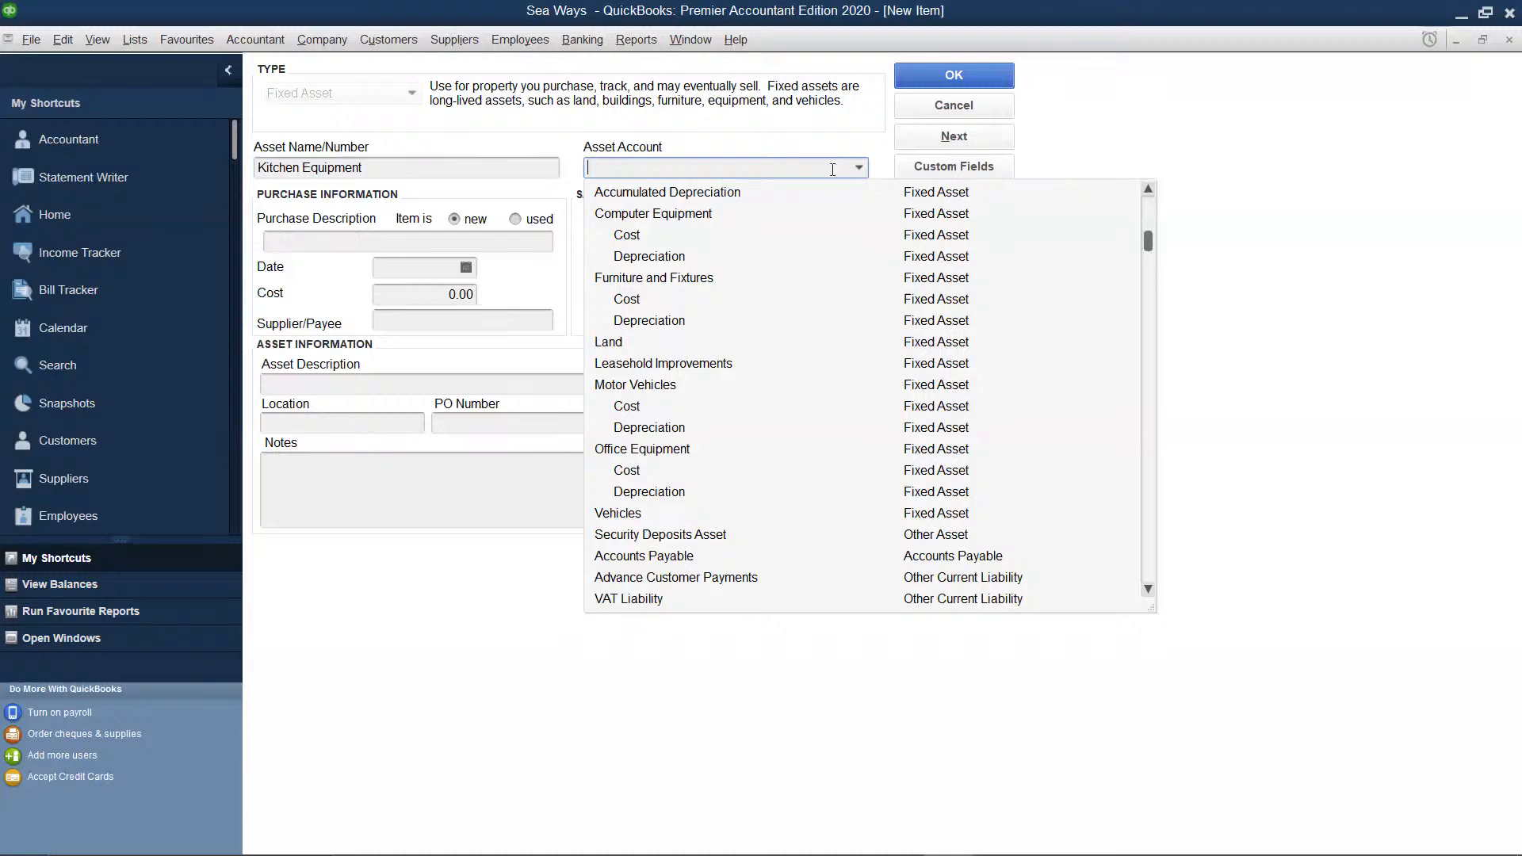
scroll(821, 241, "down", 1)
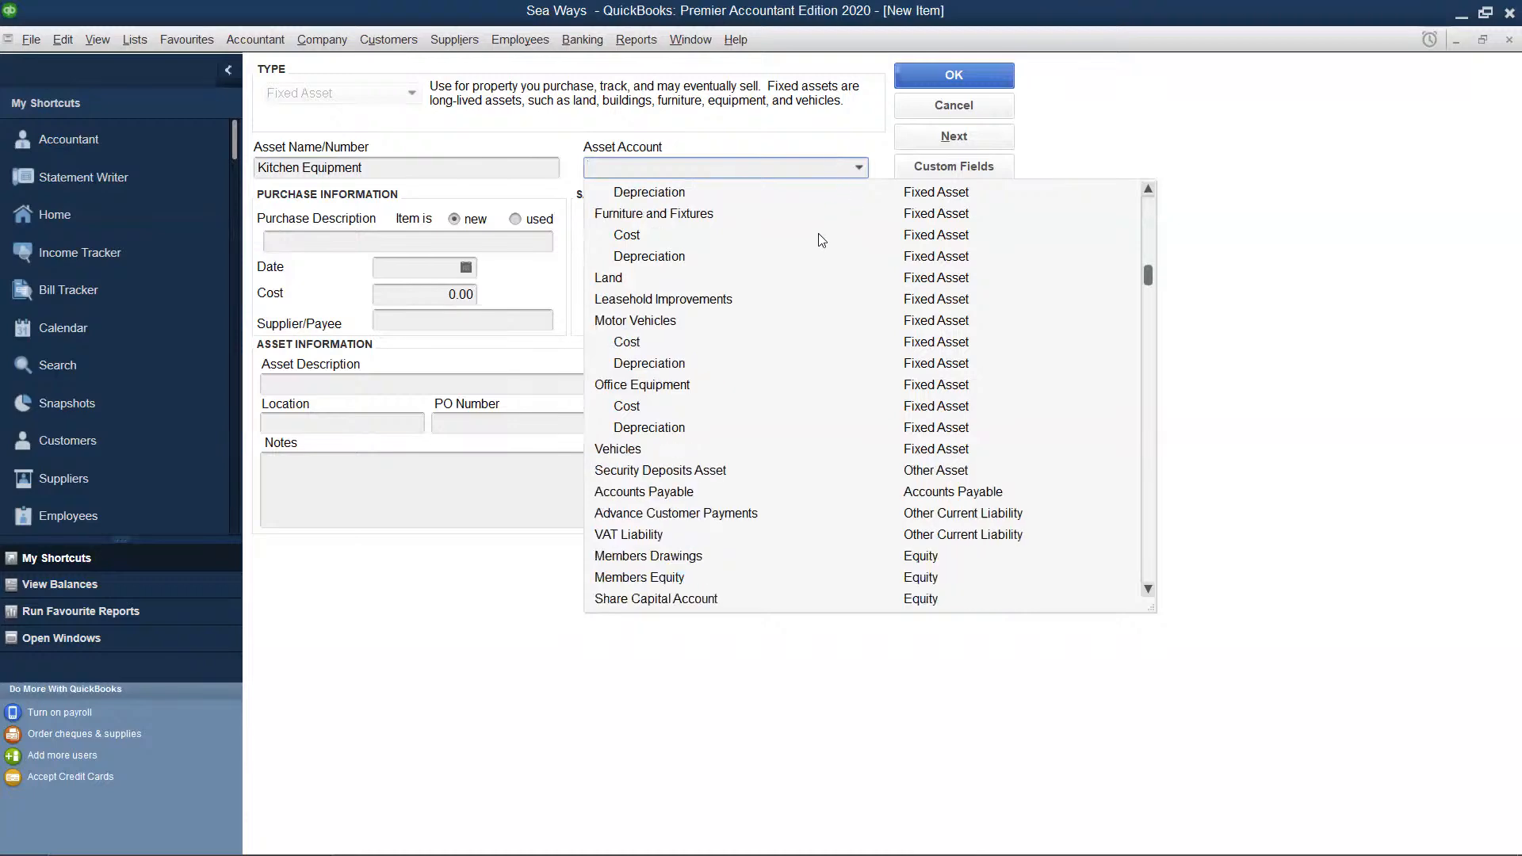
scroll(821, 240, "down", 2)
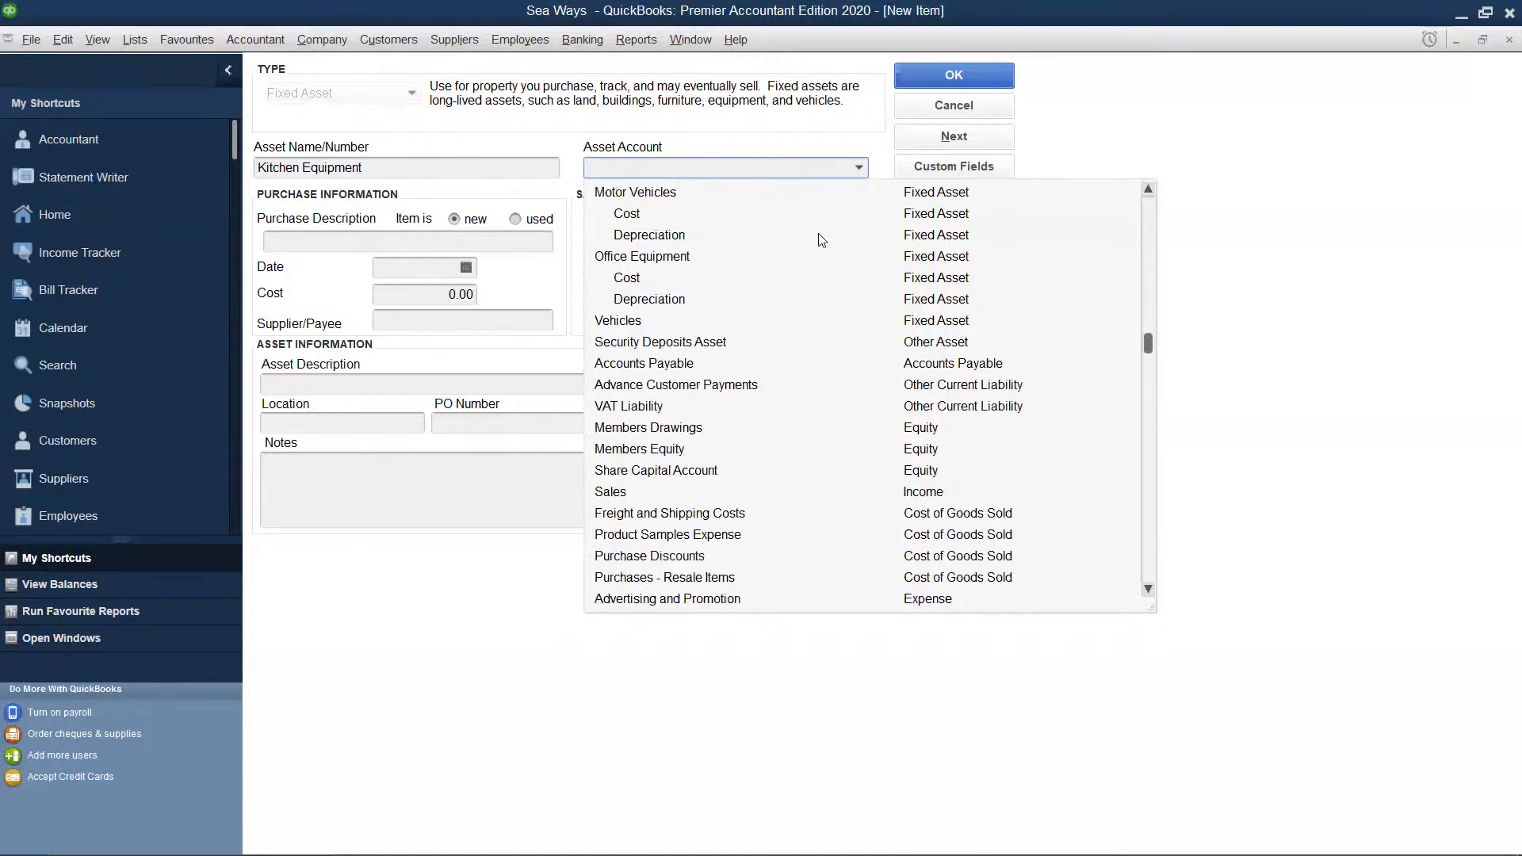
scroll(821, 240, "down", 1)
scroll(821, 241, "down", 1)
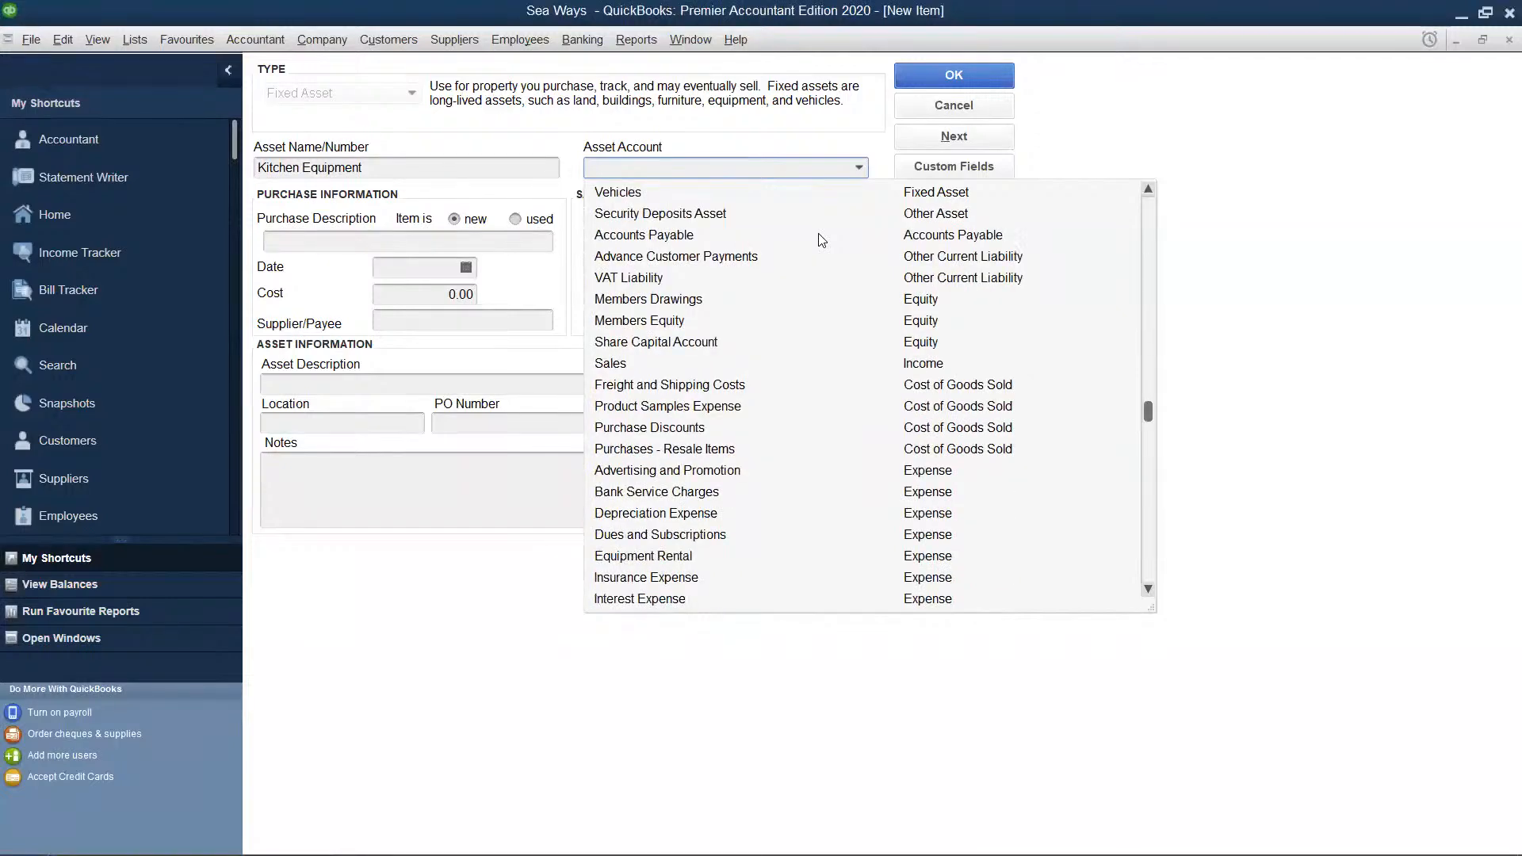
scroll(821, 241, "down", 3)
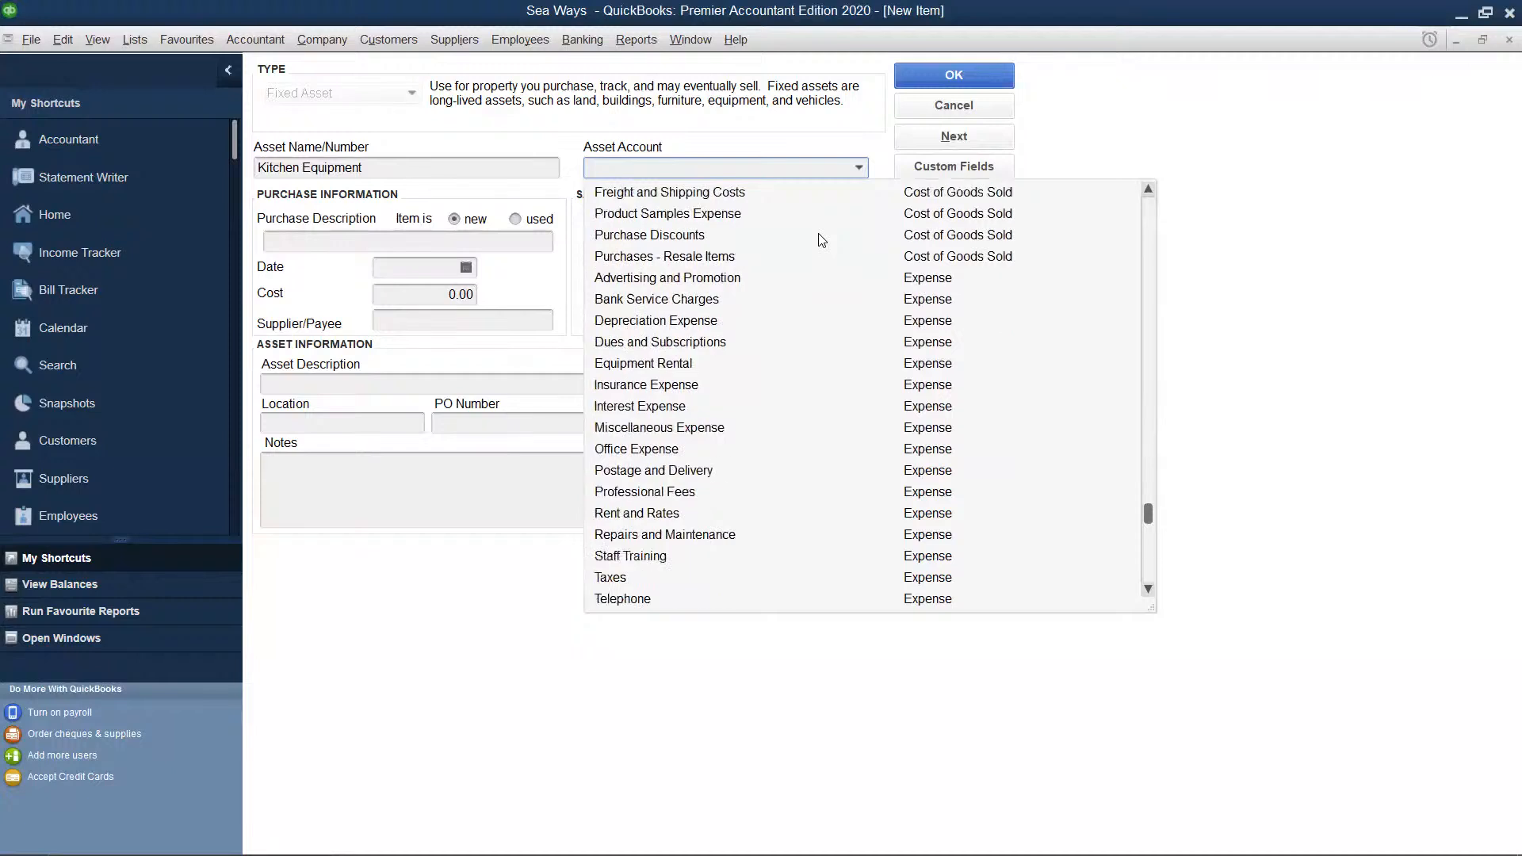
scroll(821, 240, "down", 2)
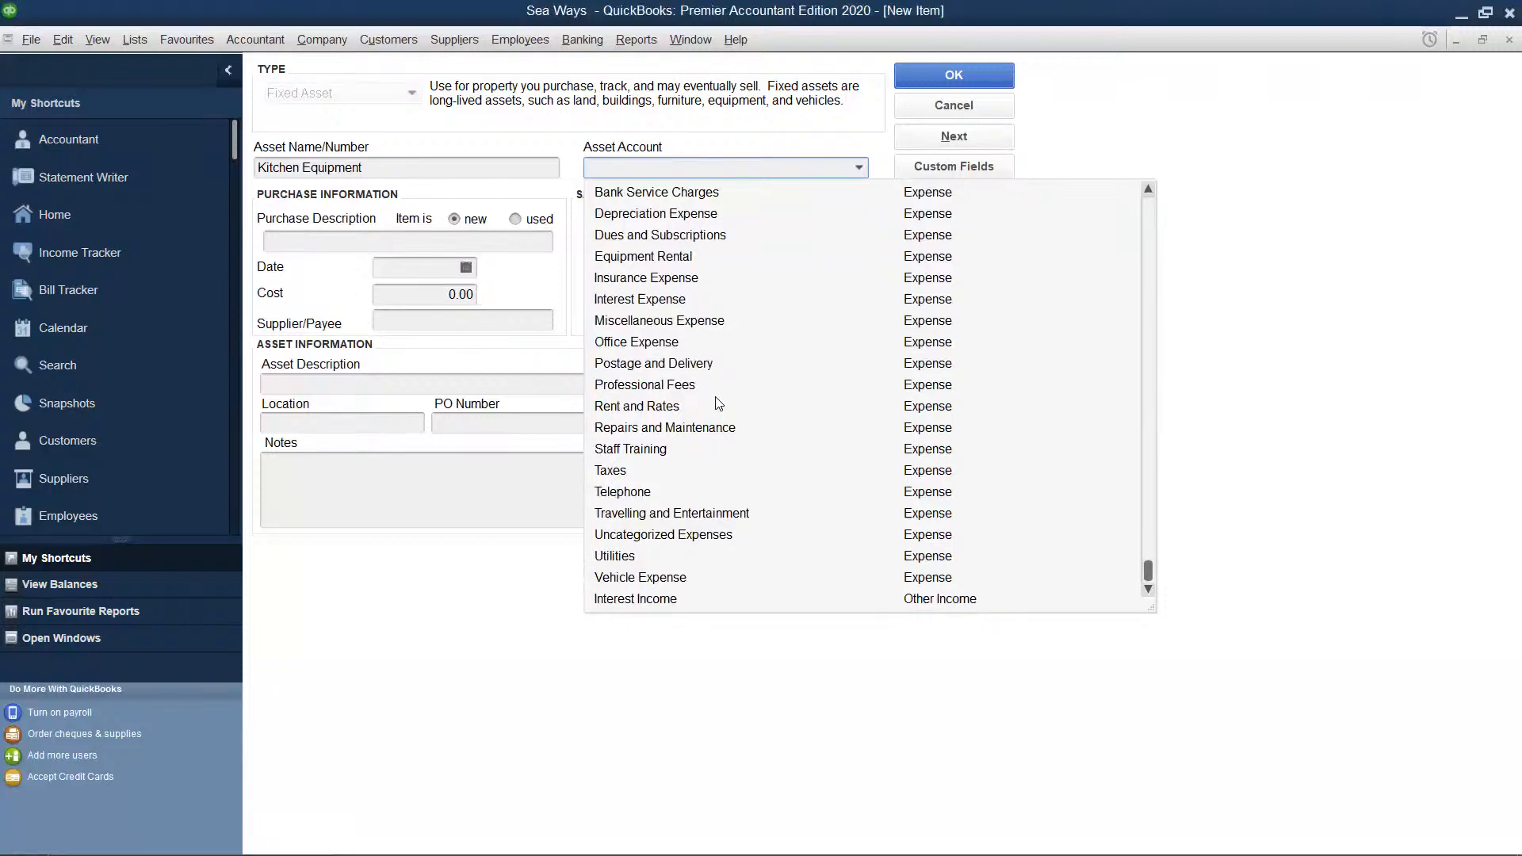
scroll(718, 402, "up", 1)
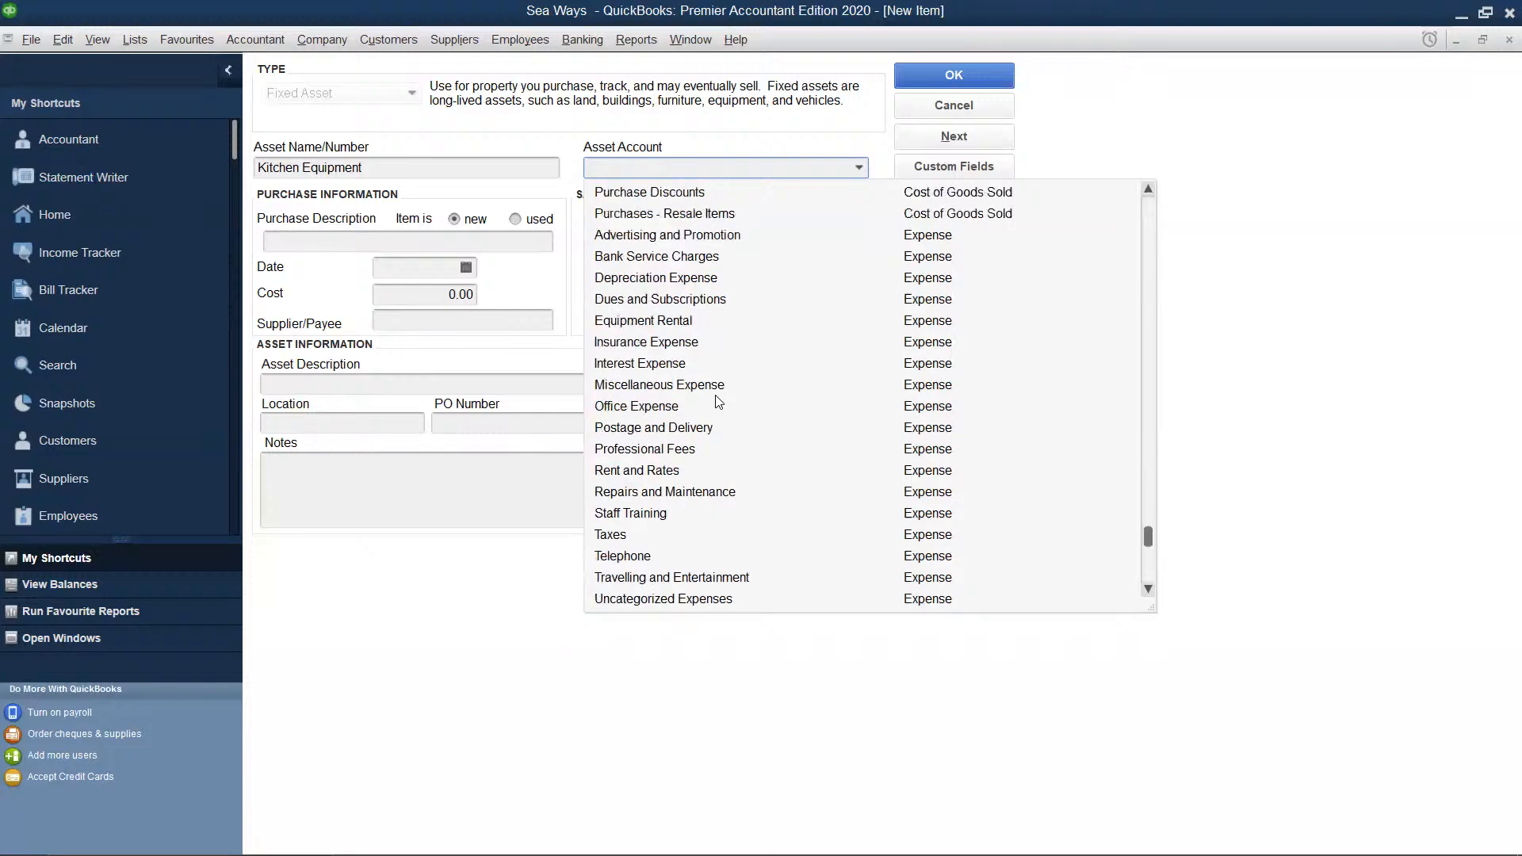
scroll(718, 403, "up", 1)
scroll(718, 403, "up", 1)
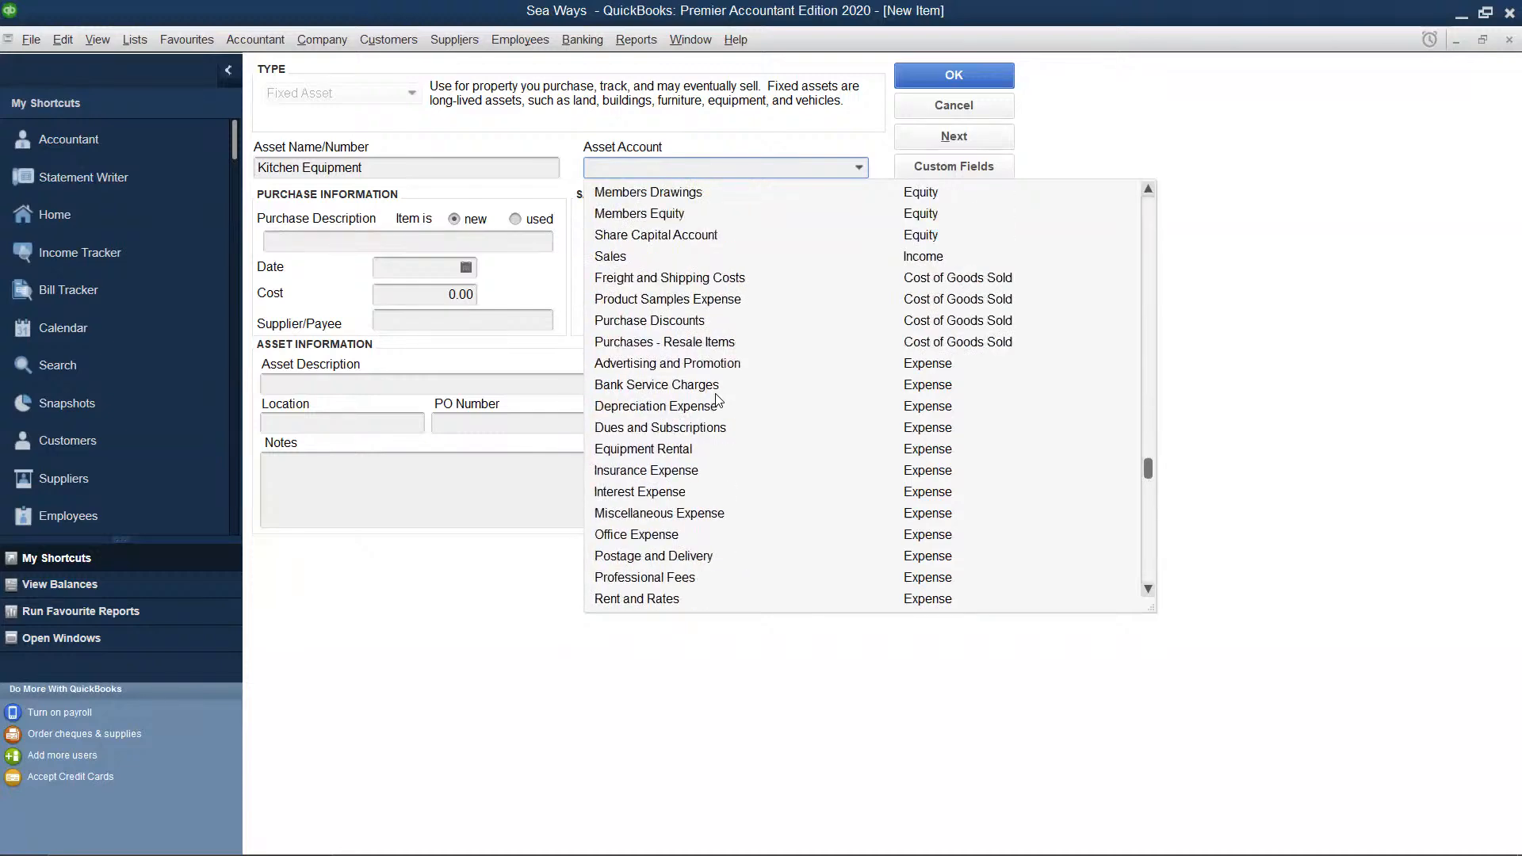
scroll(718, 400, "up", 1)
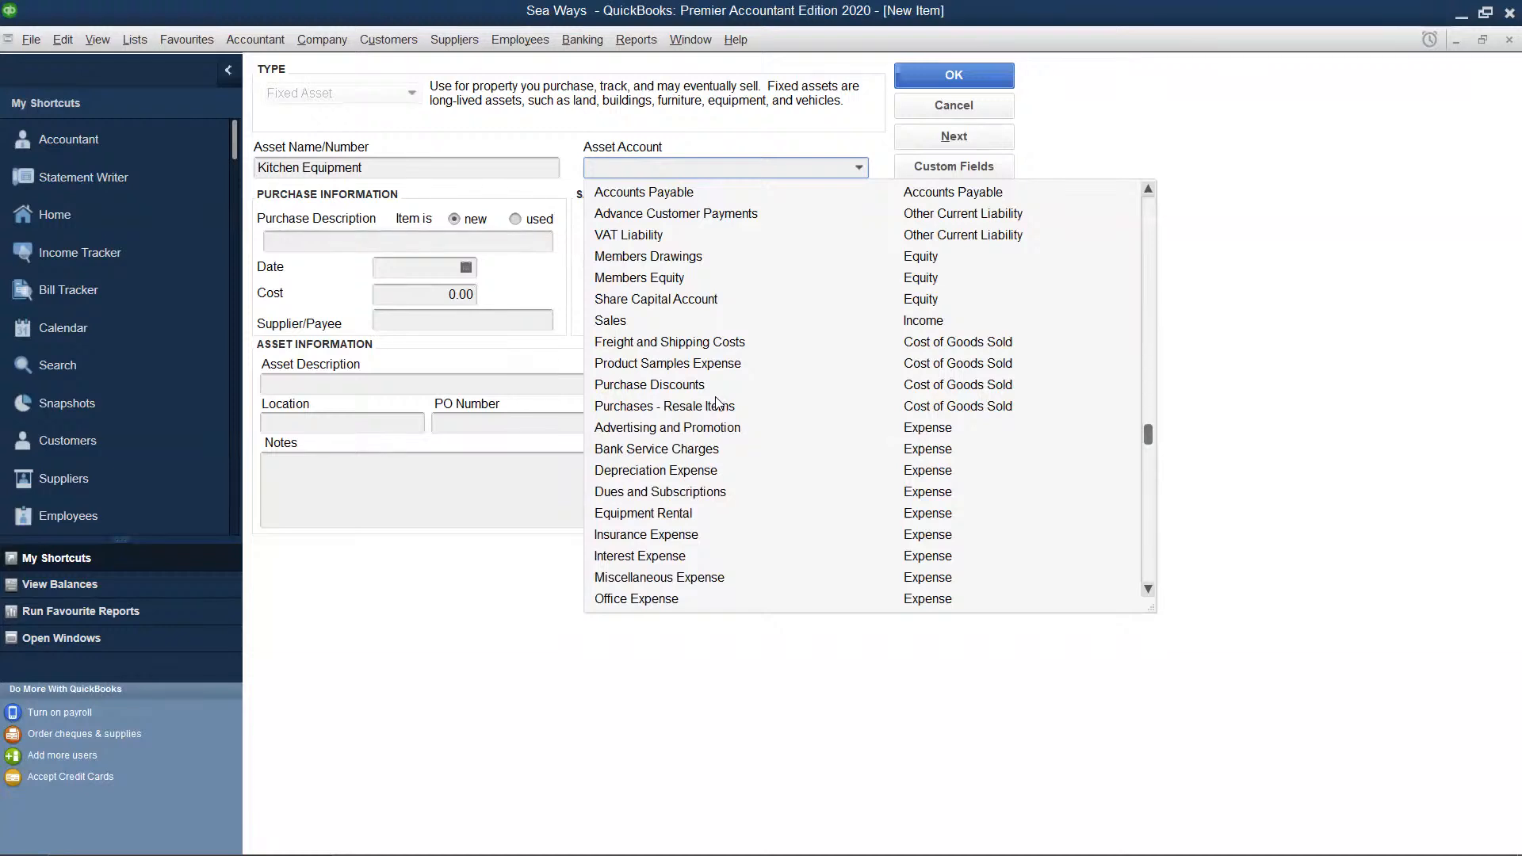
scroll(718, 402, "up", 1)
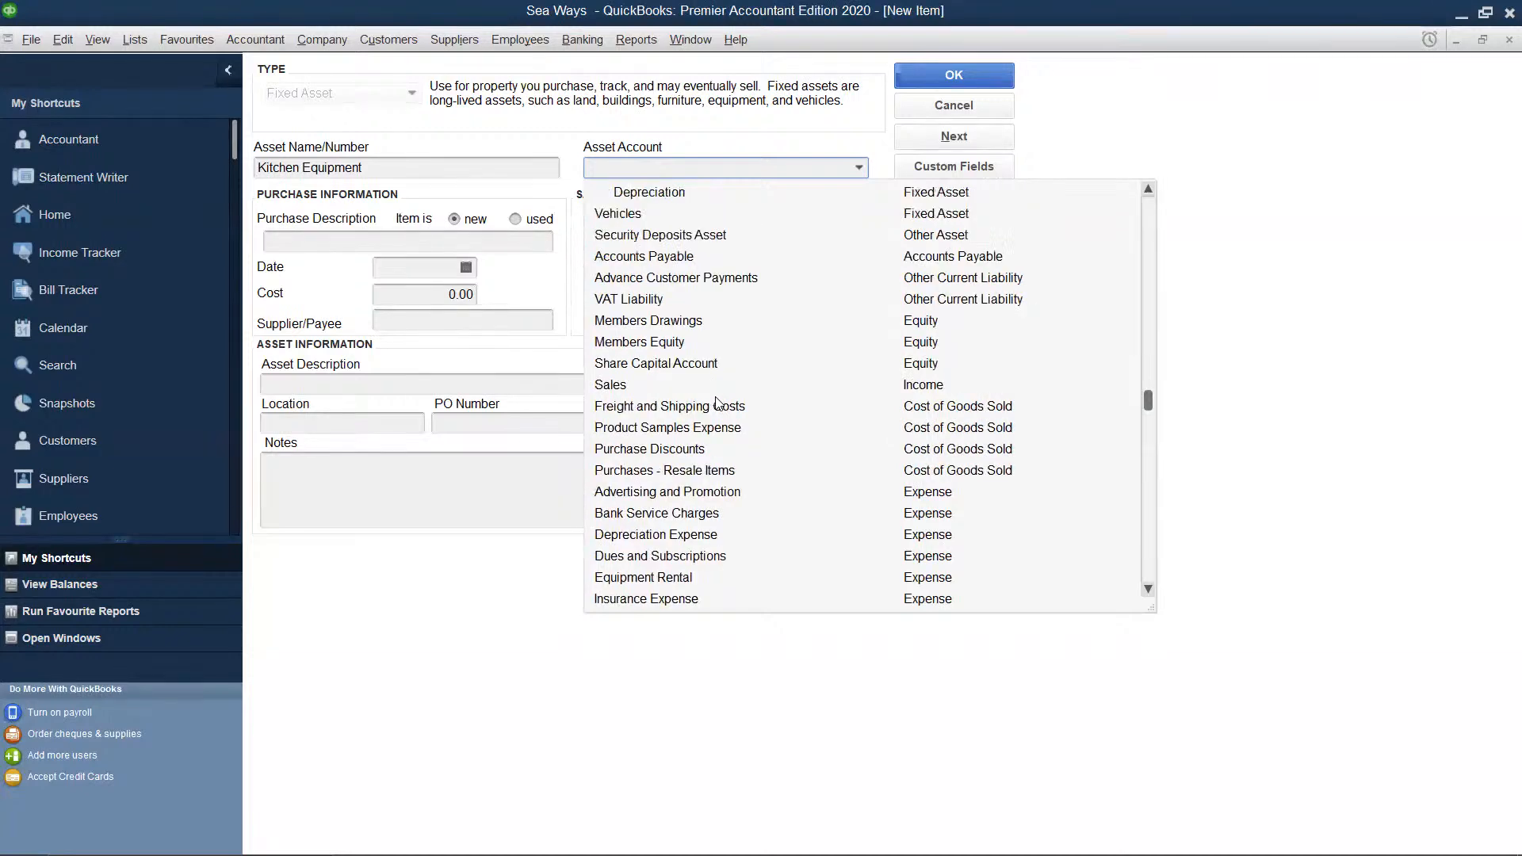
scroll(718, 403, "up", 1)
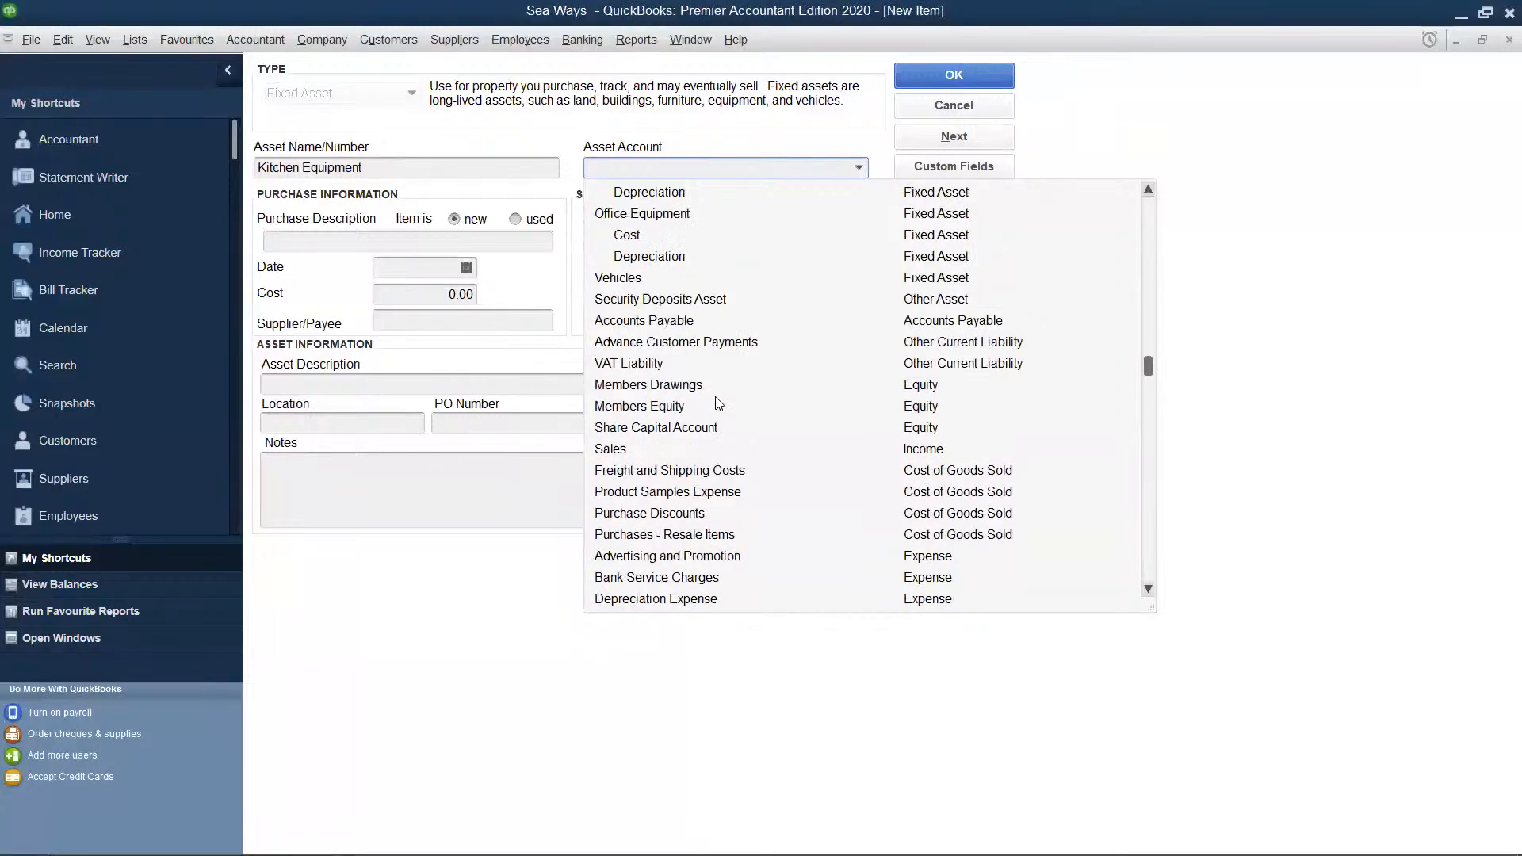
scroll(718, 403, "up", 1)
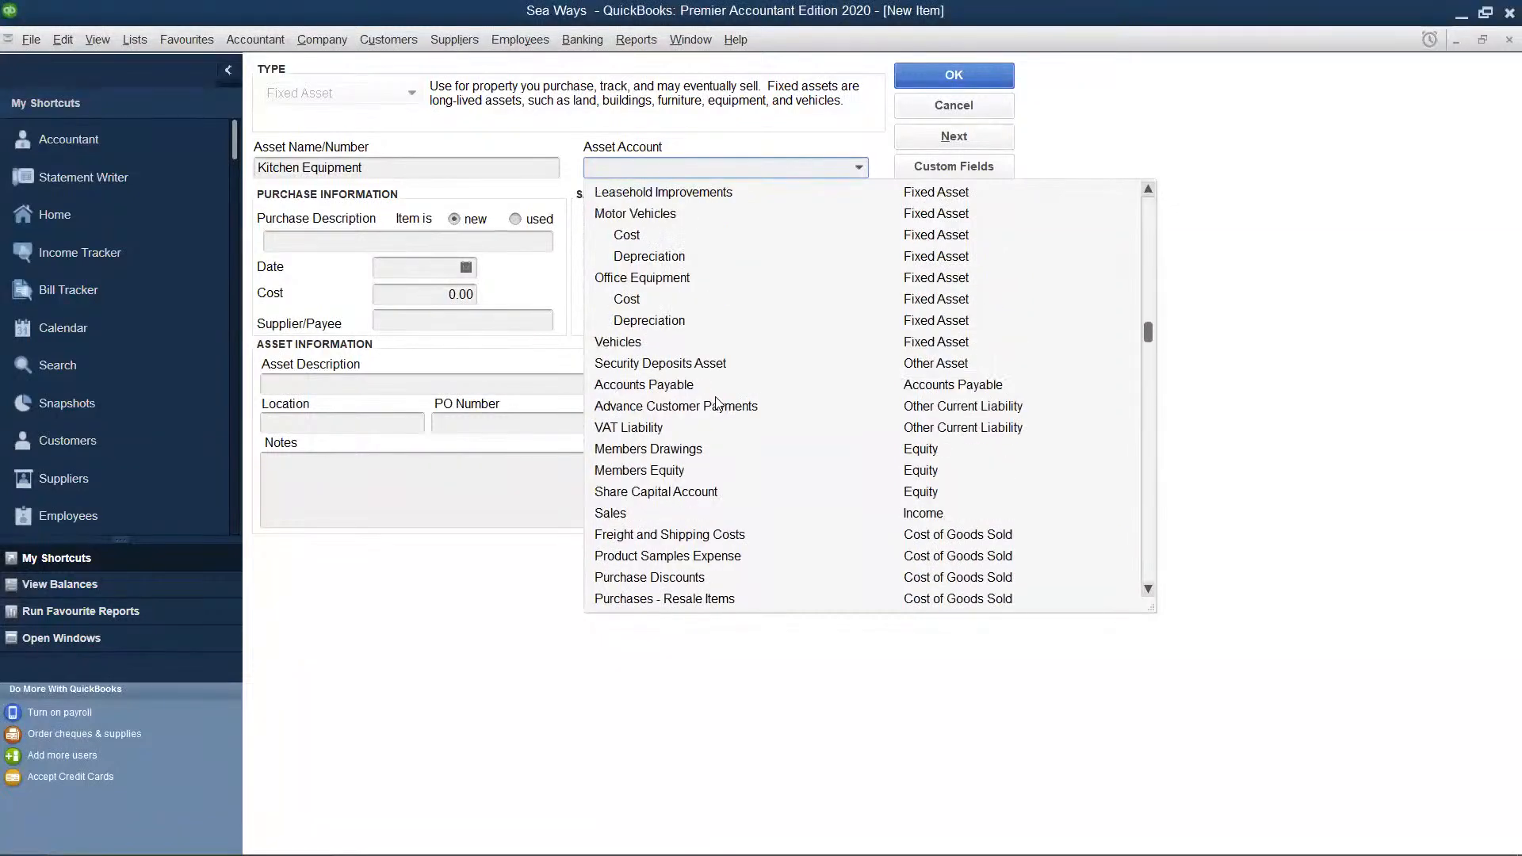
scroll(718, 402, "up", 1)
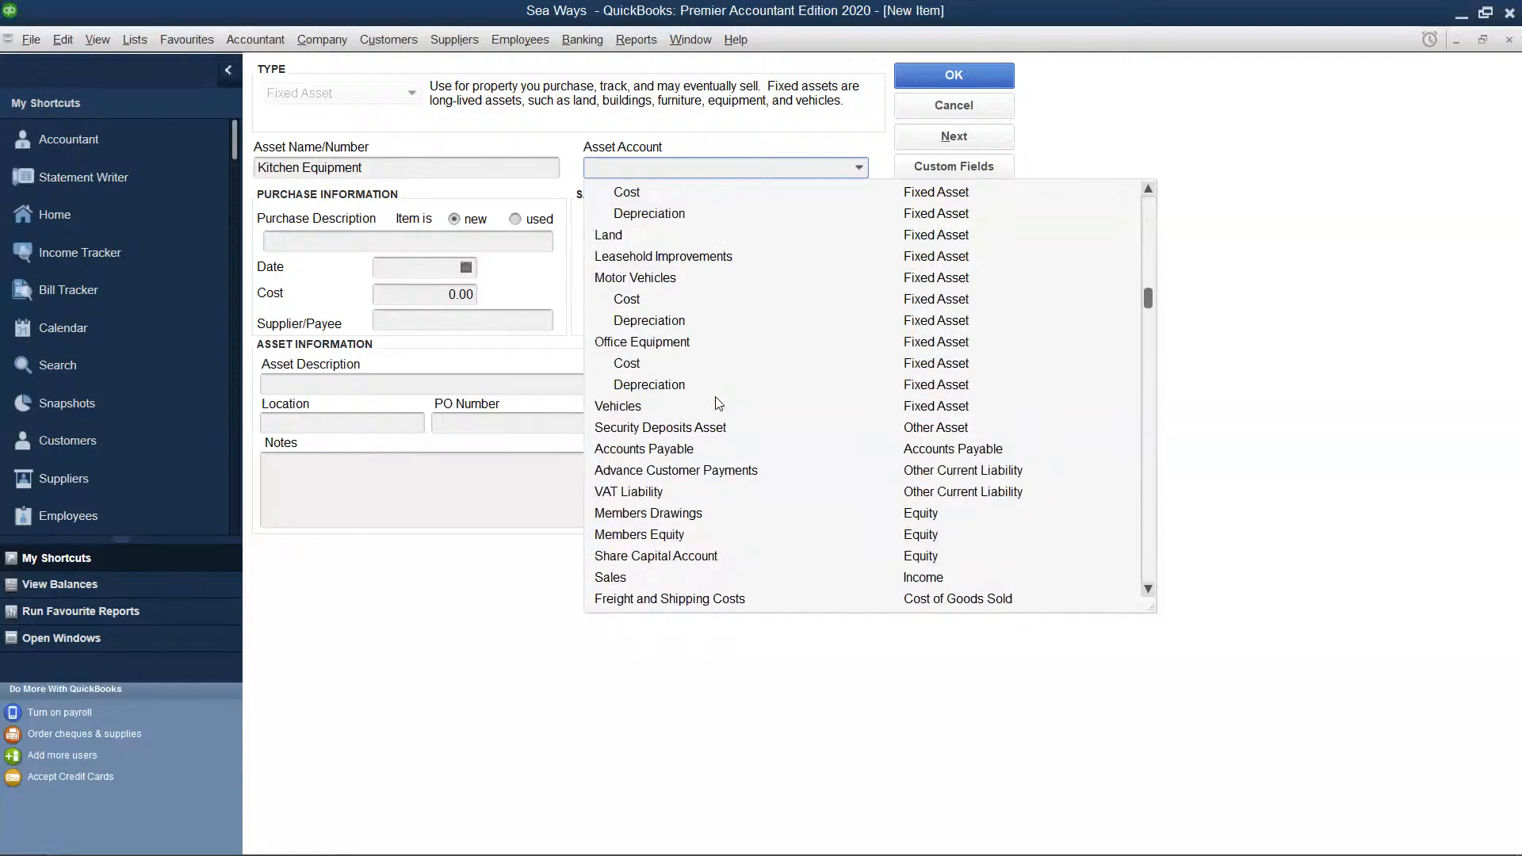
scroll(718, 403, "up", 1)
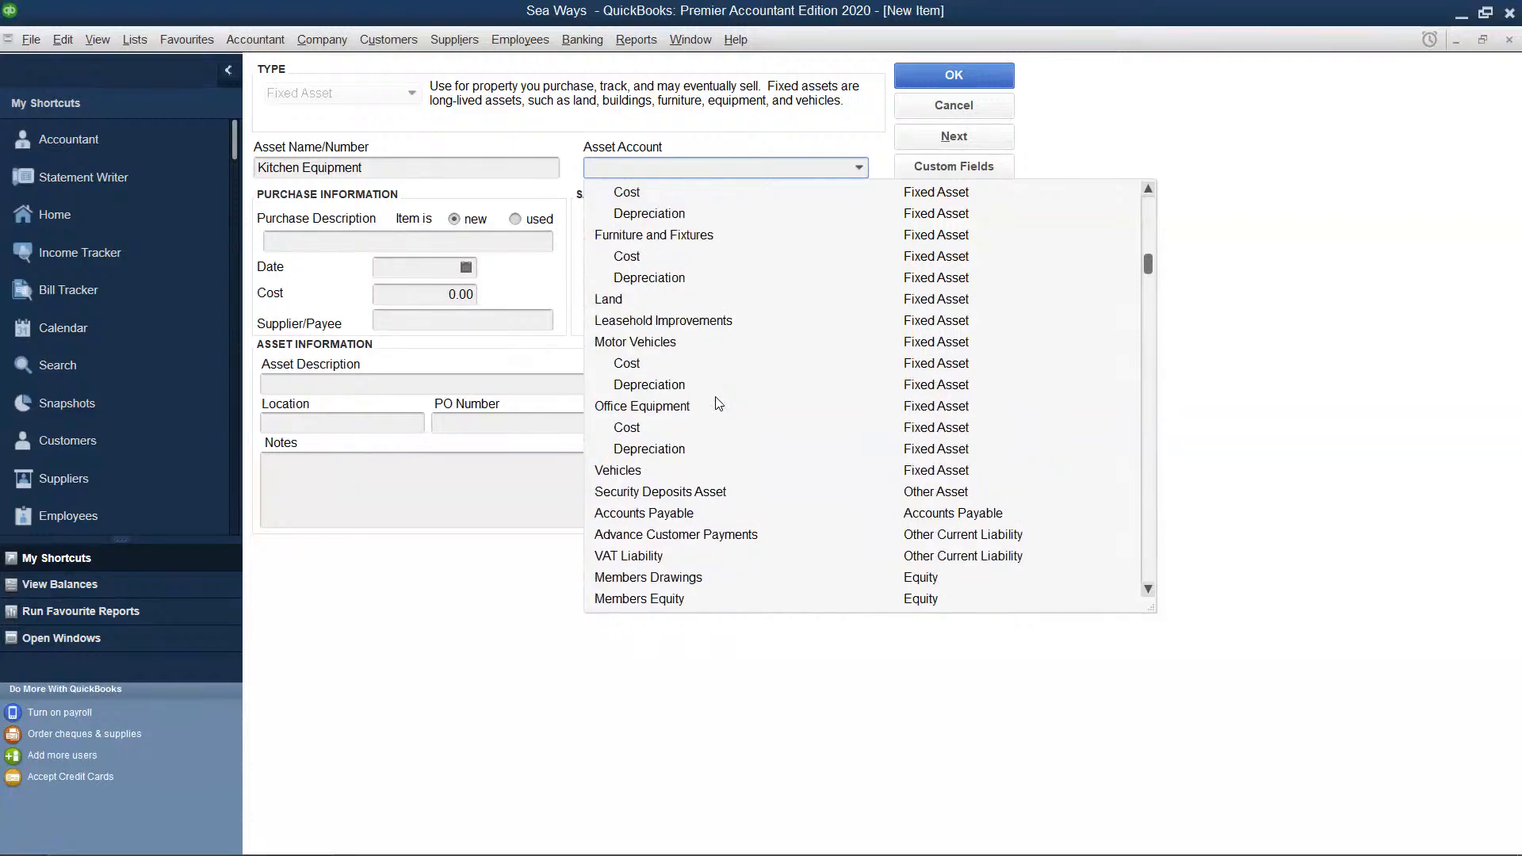
scroll(718, 403, "up", 2)
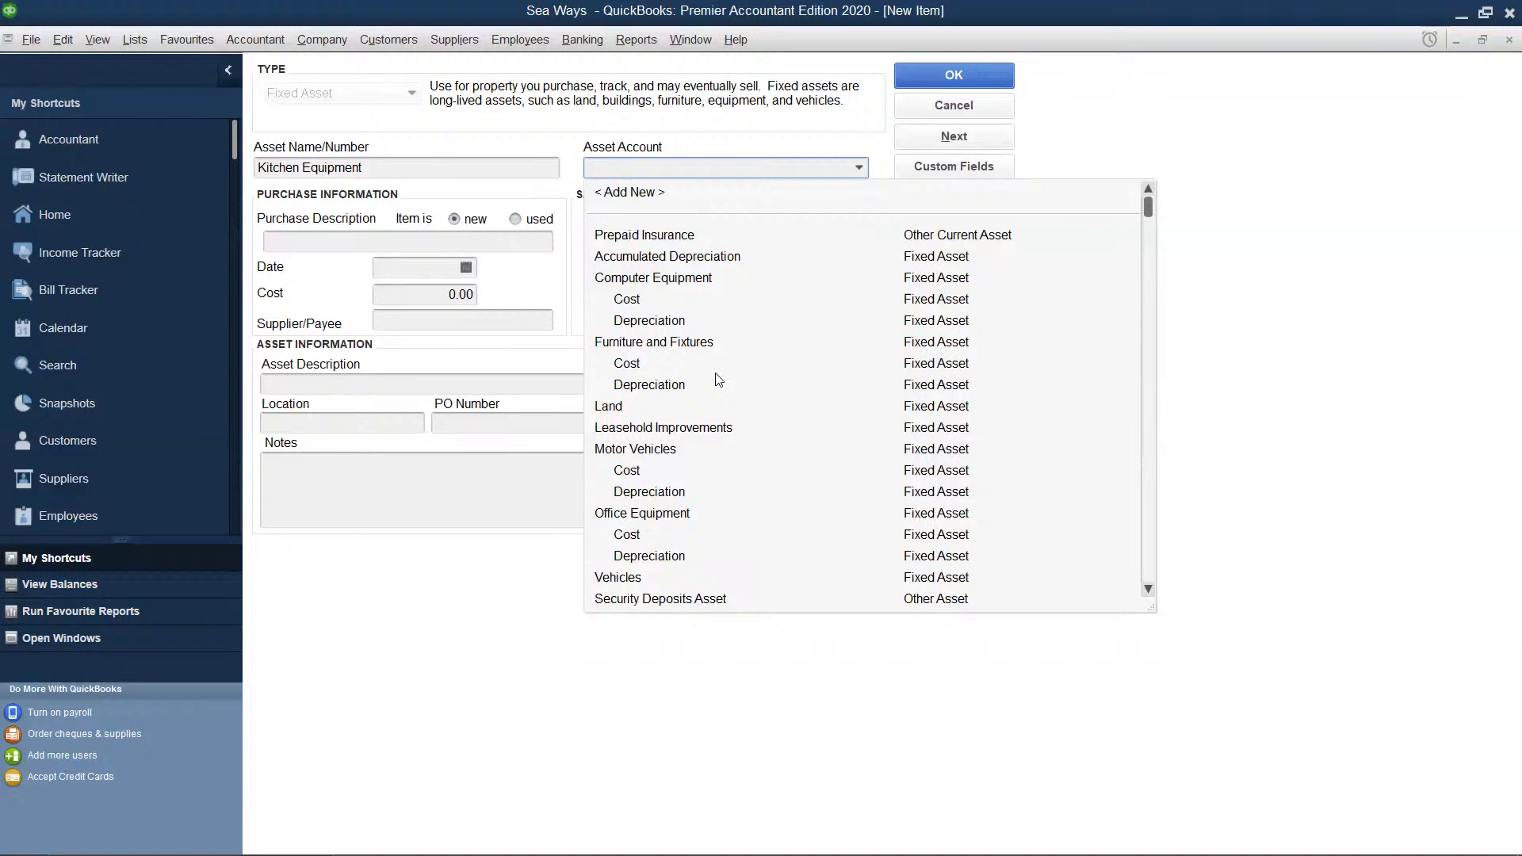
scroll(716, 378, "down", 1)
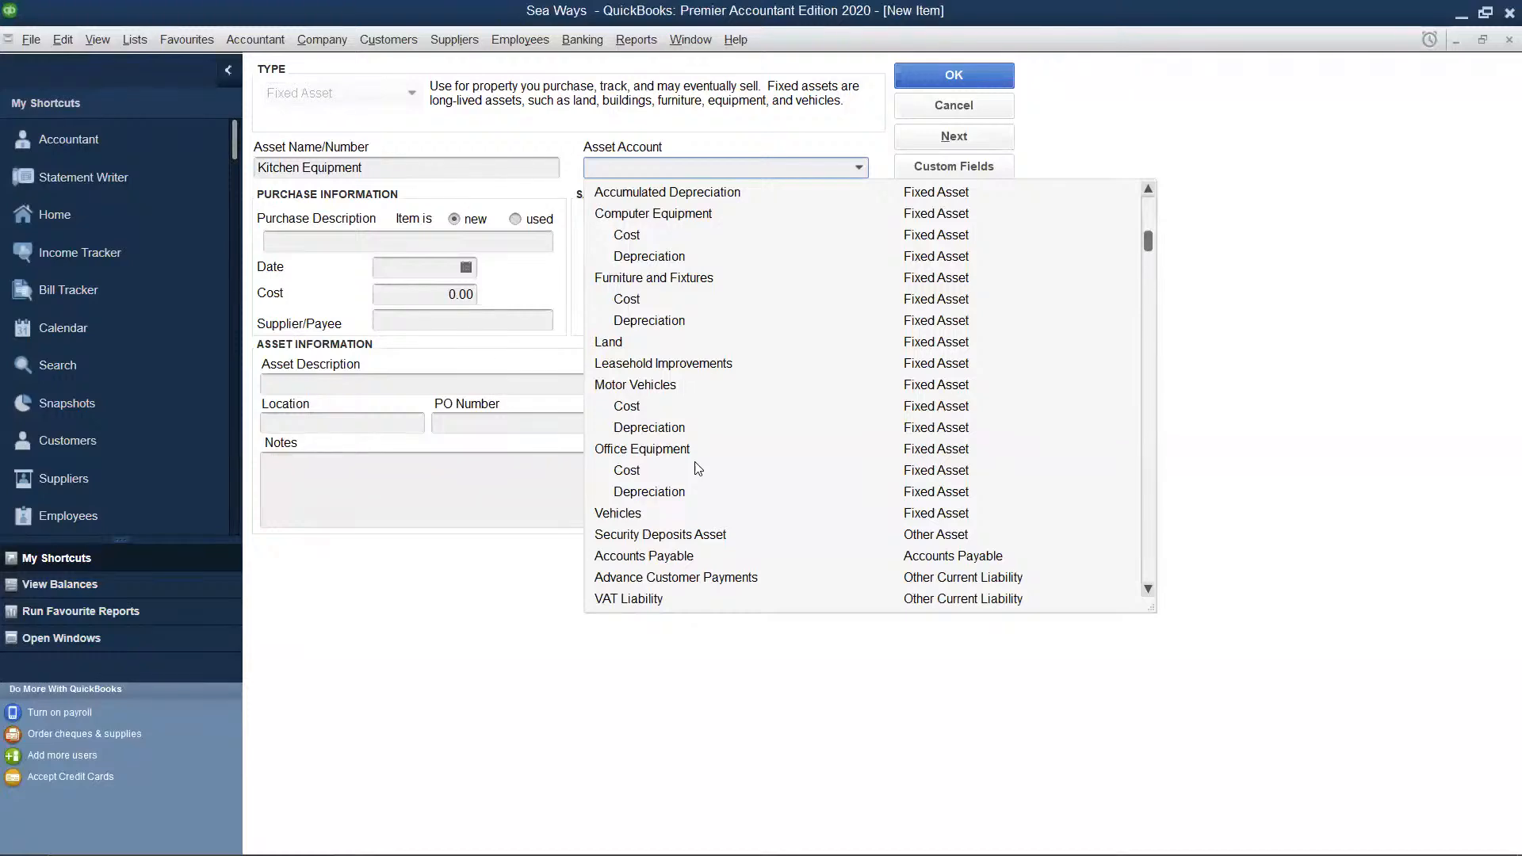
scroll(697, 469, "down", 4)
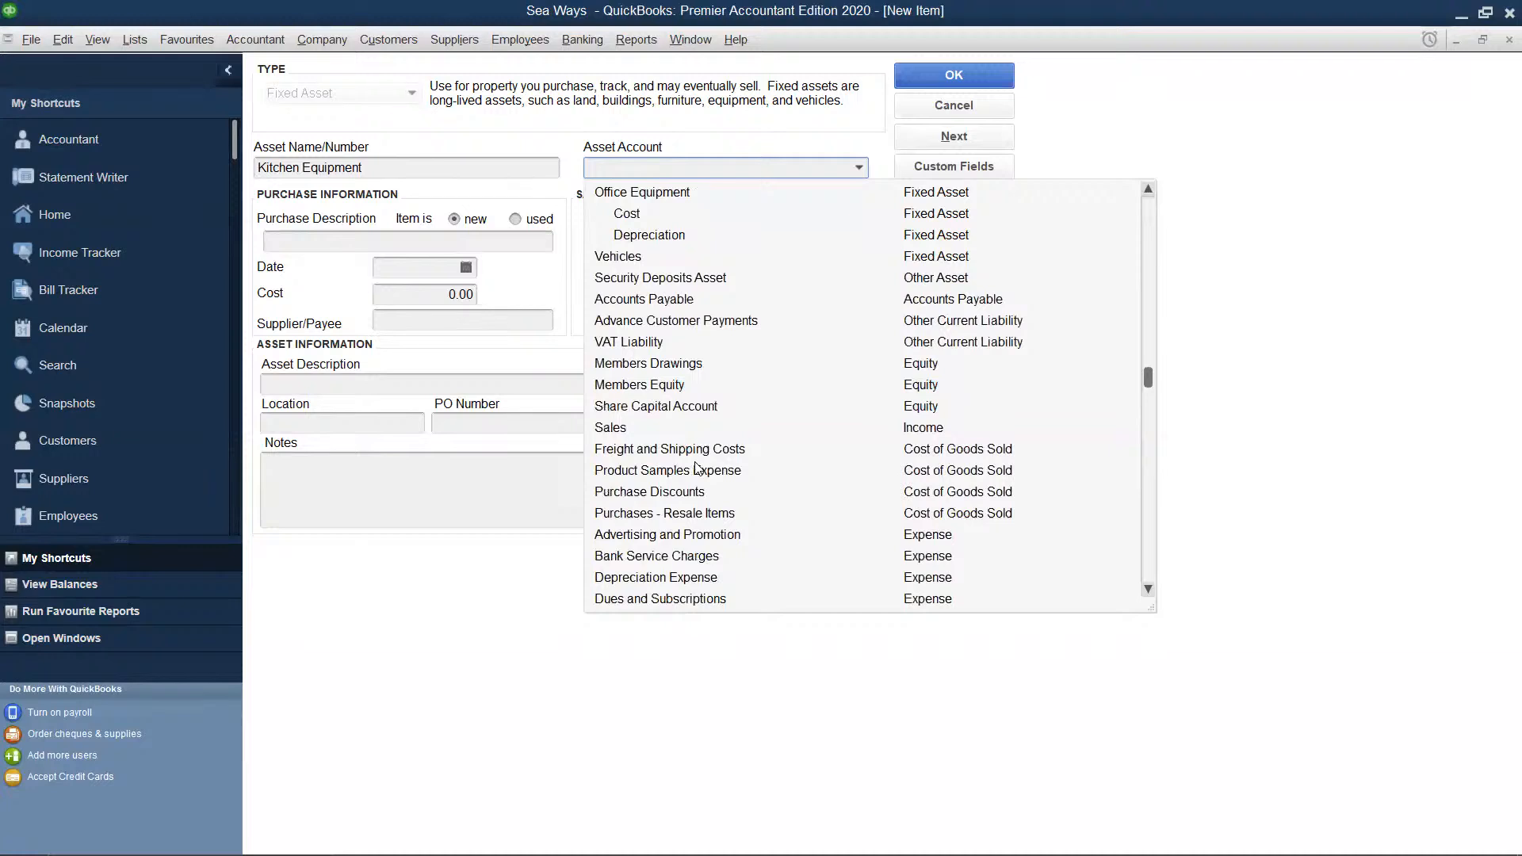
scroll(697, 468, "down", 1)
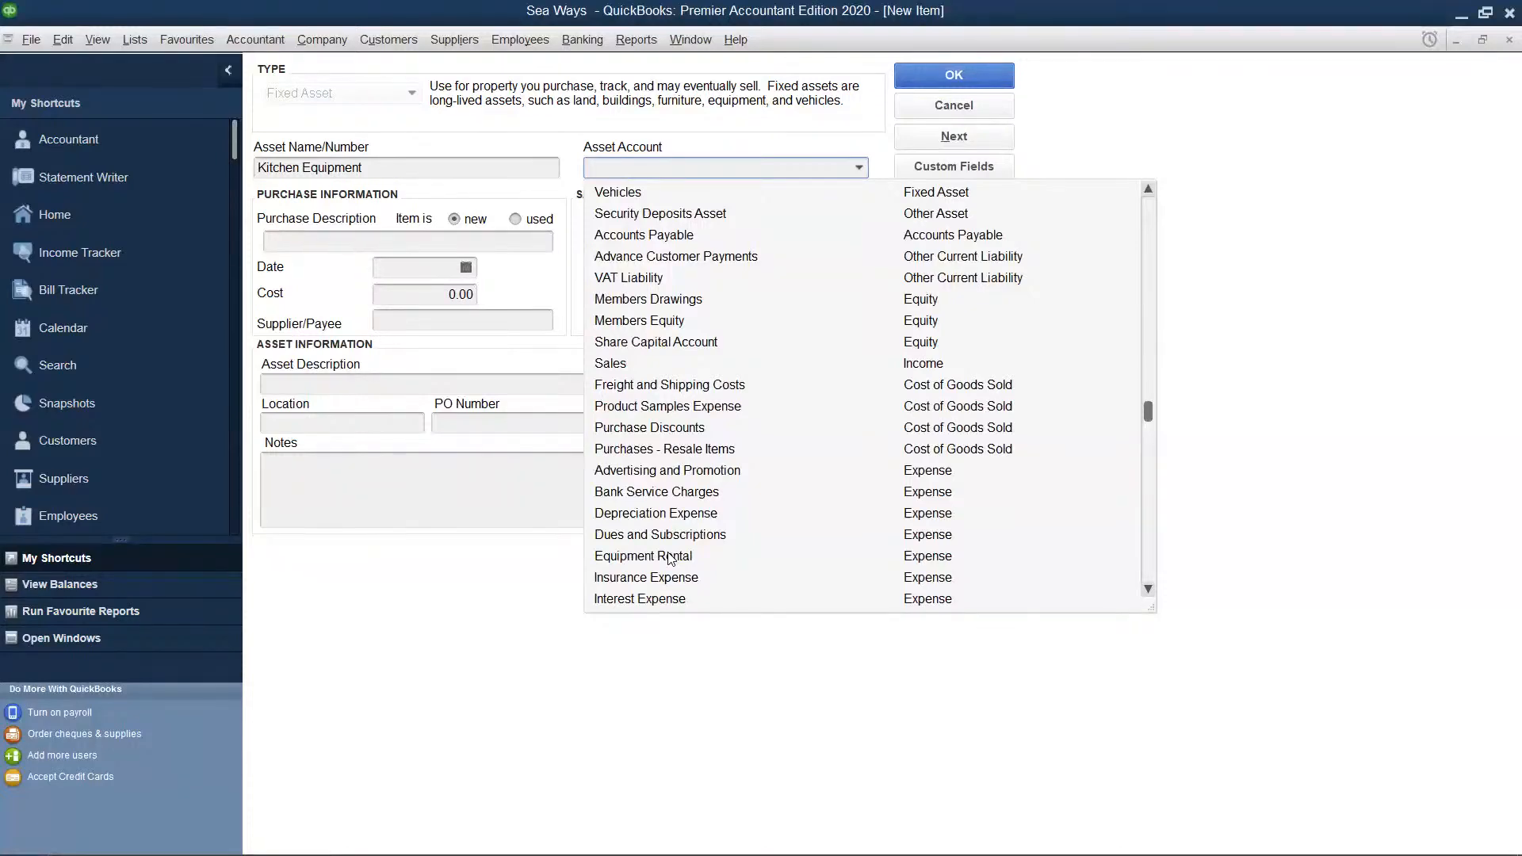
scroll(670, 559, "down", 3)
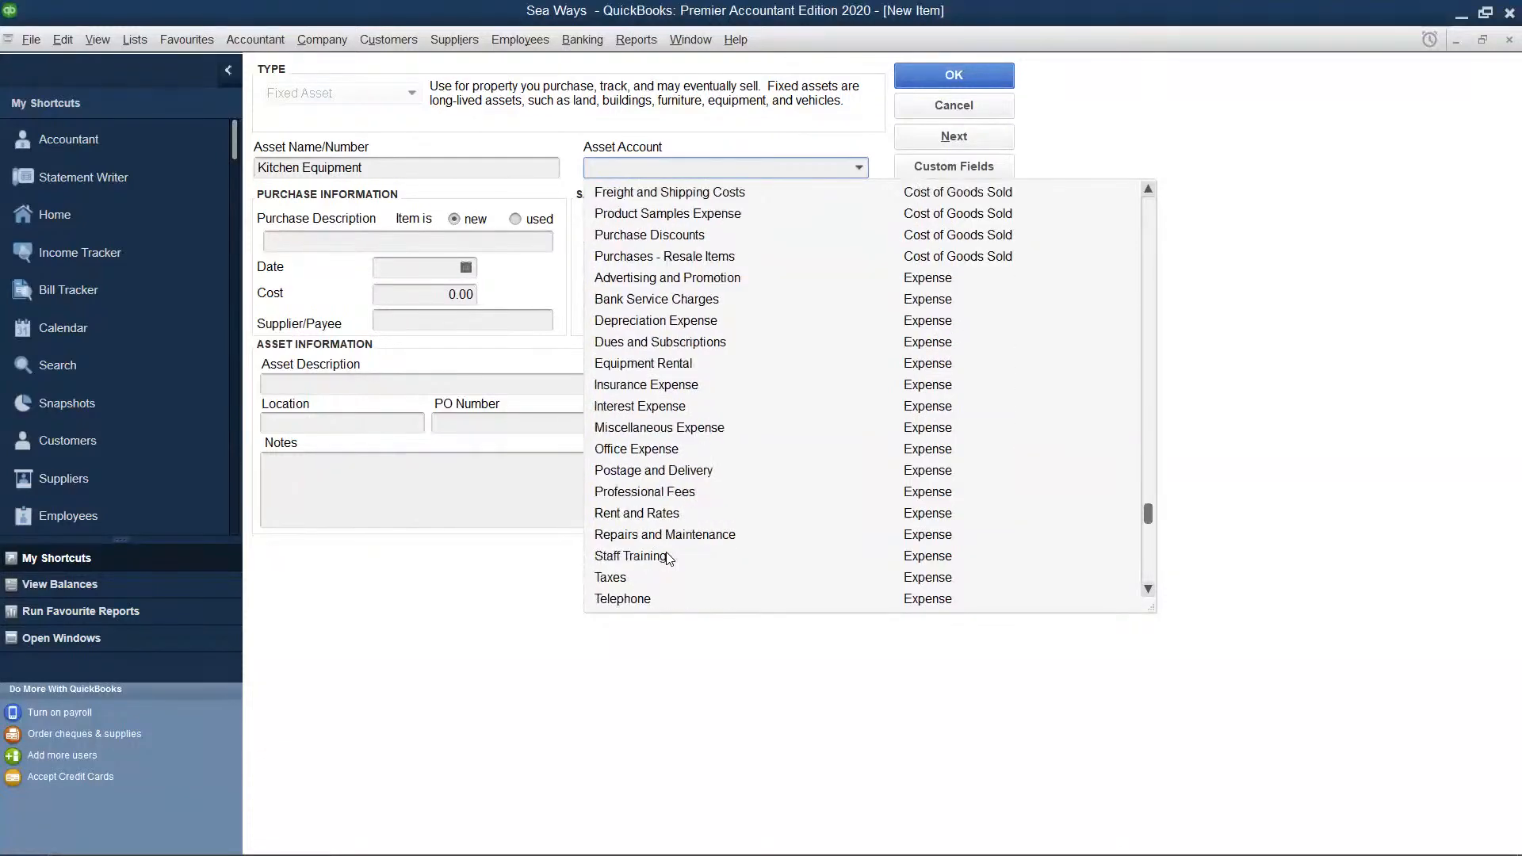
scroll(668, 558, "down", 2)
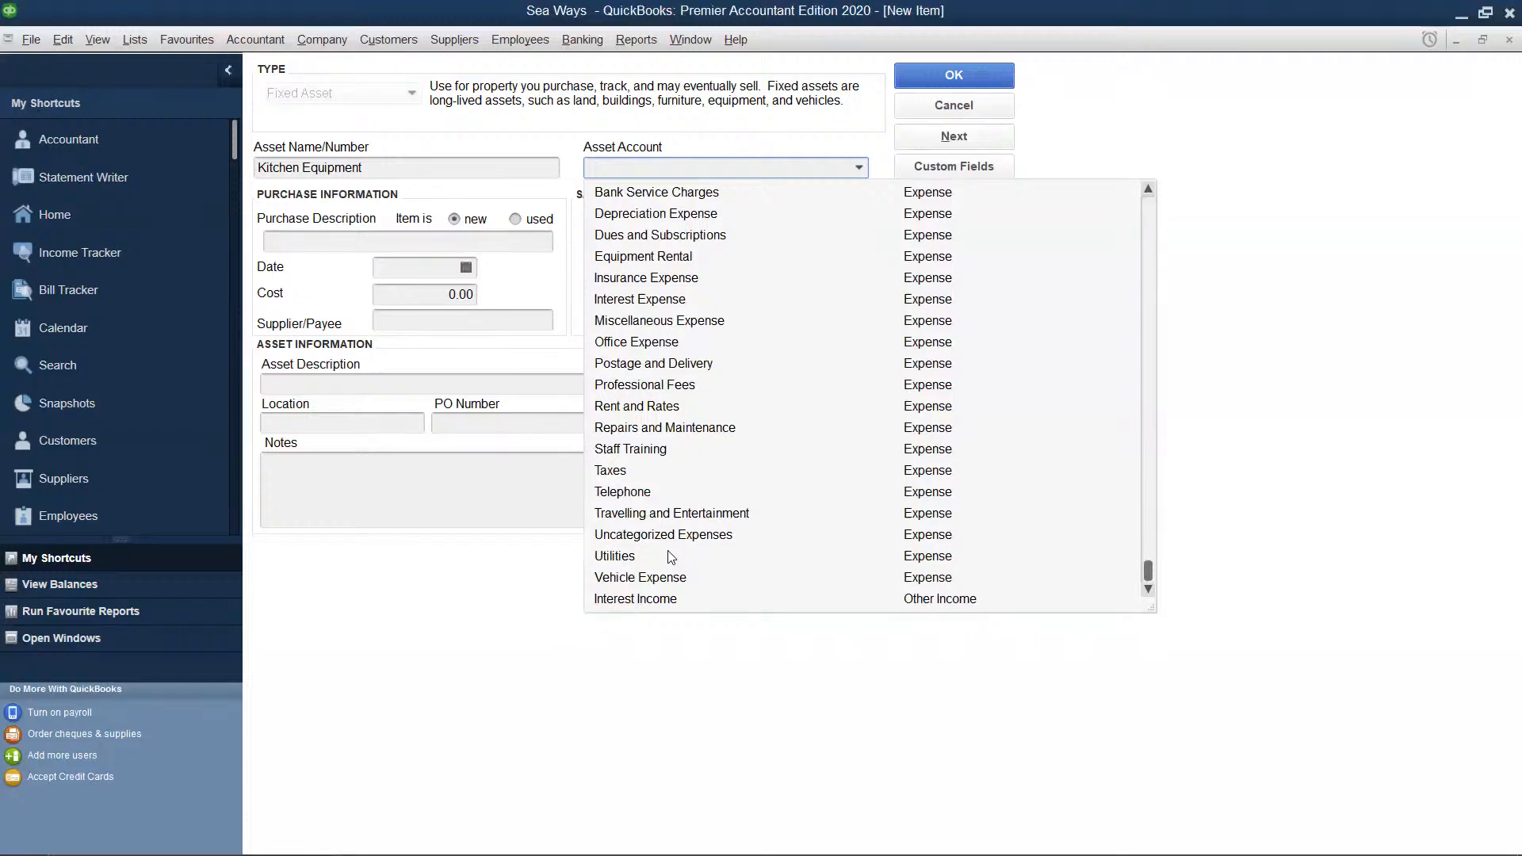
scroll(668, 556, "up", 13)
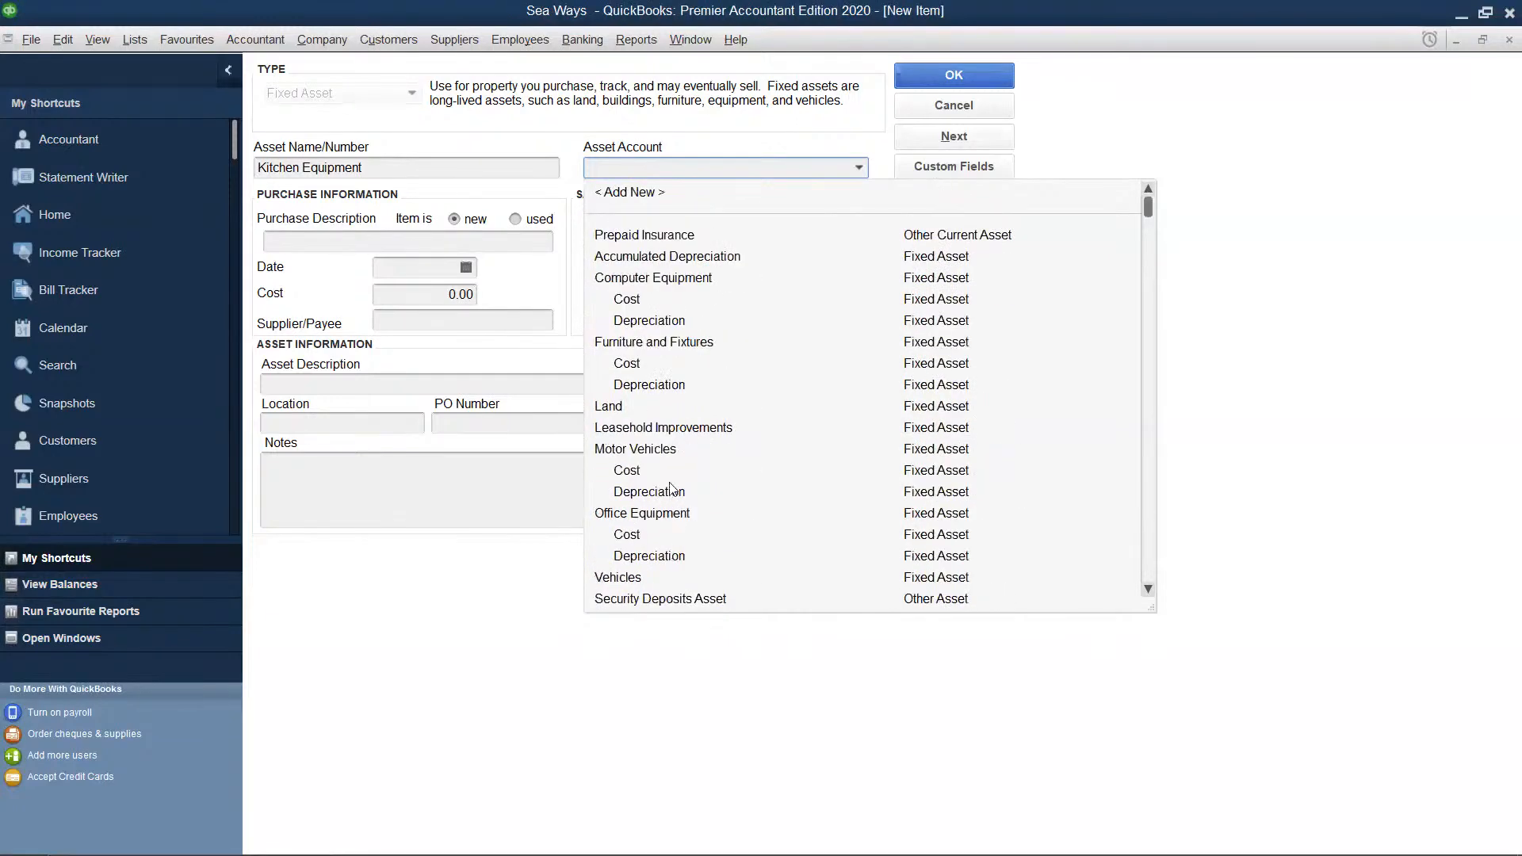
left_click(661, 514)
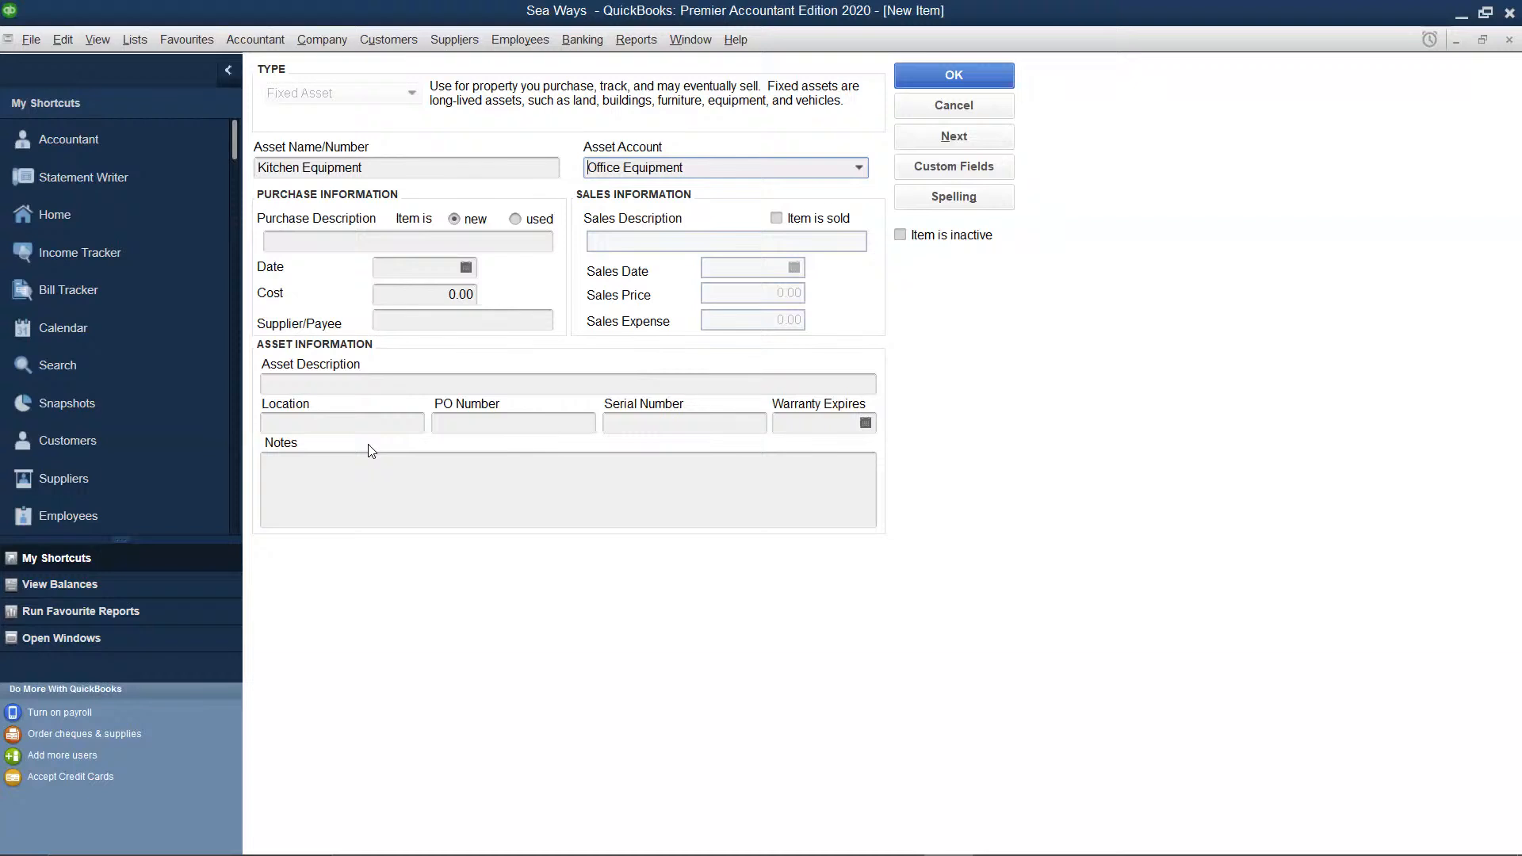
Set the cost of Kitchen Equipment to 500,000 and try to save the item, dismissing the warning.
left_click(497, 236)
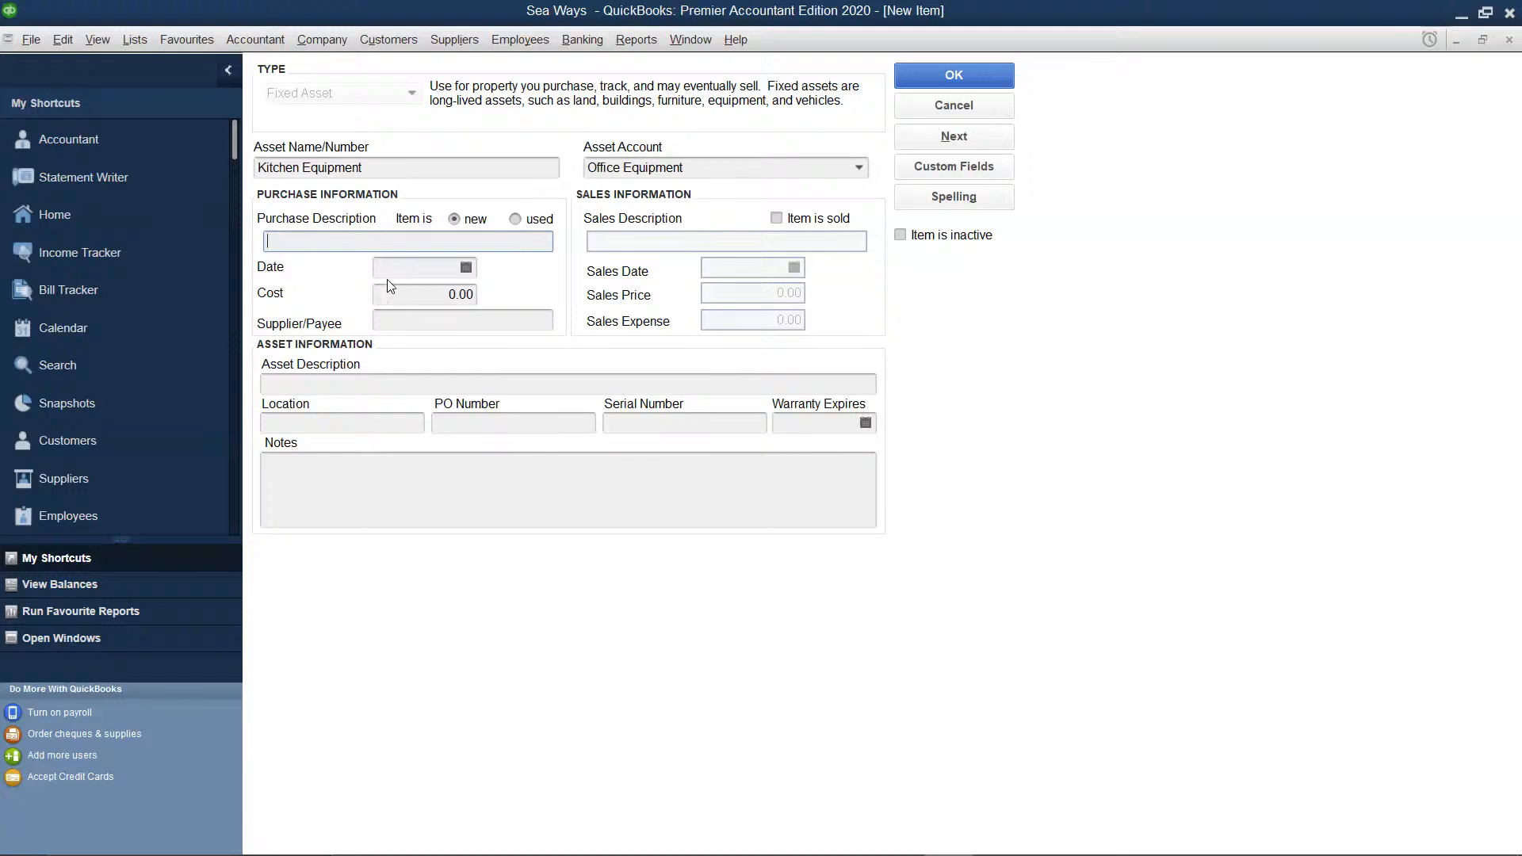
left_click(466, 285)
key("BackSpace")
key("BackSpace")
key("BackSpace")
key("BackSpace")
type("500")
type("000")
left_click(978, 78)
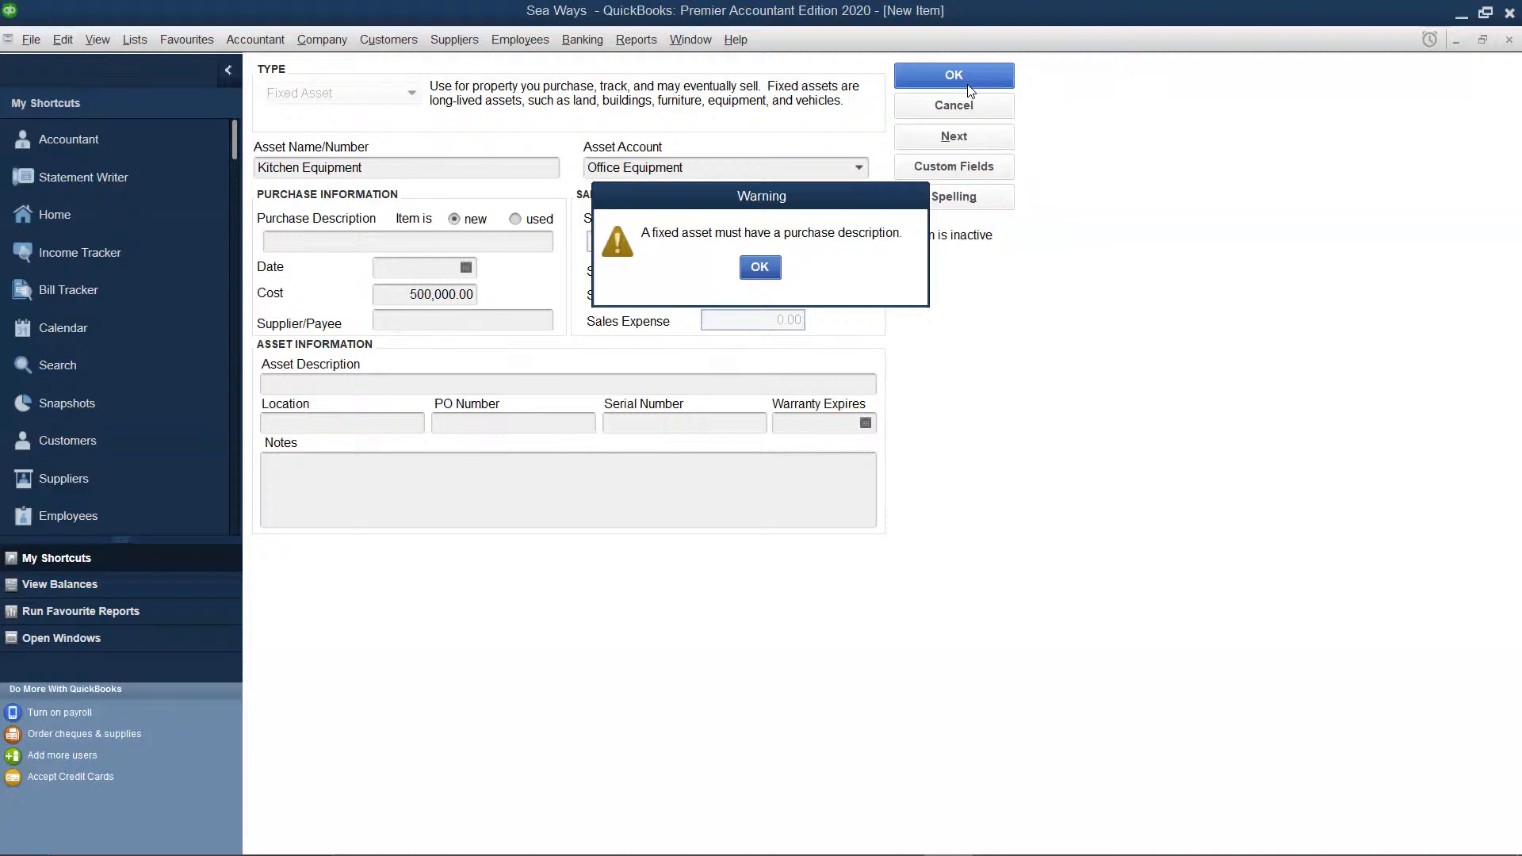
left_click(769, 276)
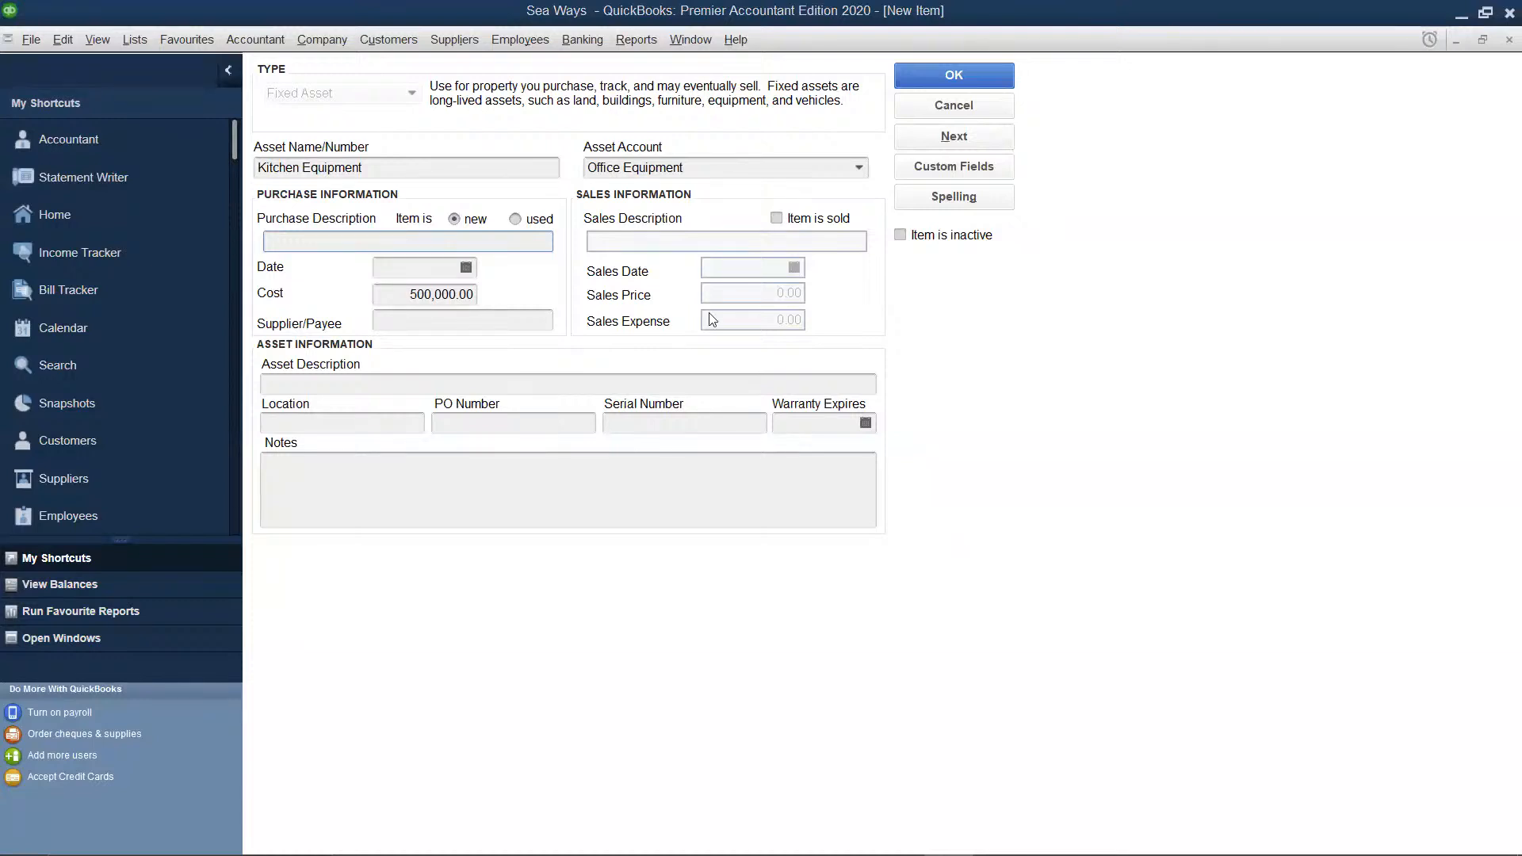
Enter "Purchase of second hand equipment" as the purchase description of Kitchen Equipment and try to save the item again.
left_click(368, 240)
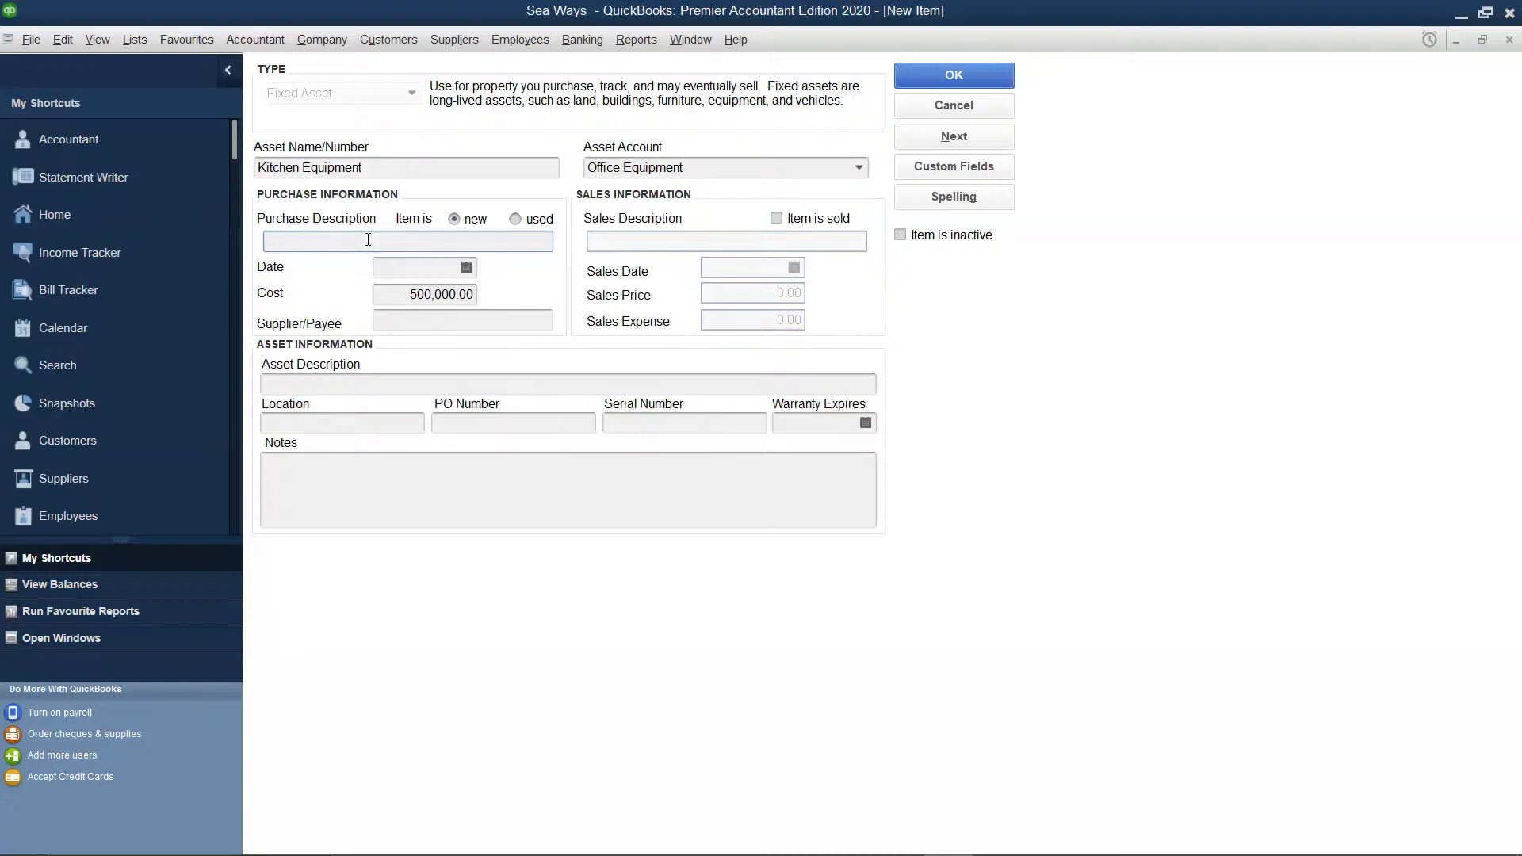
type("Purchase of second hand equipment")
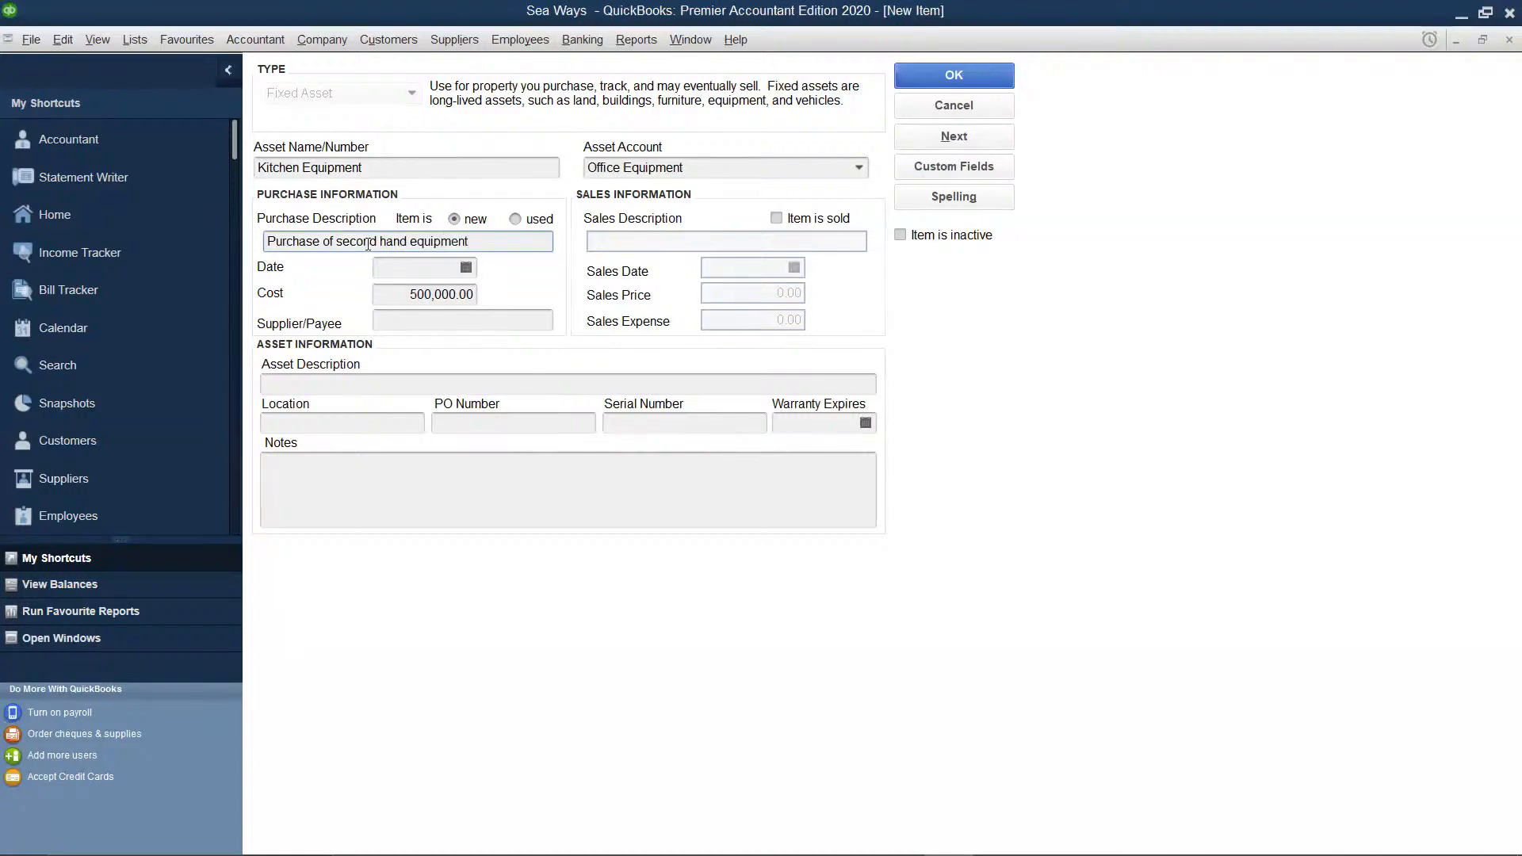
left_click(944, 77)
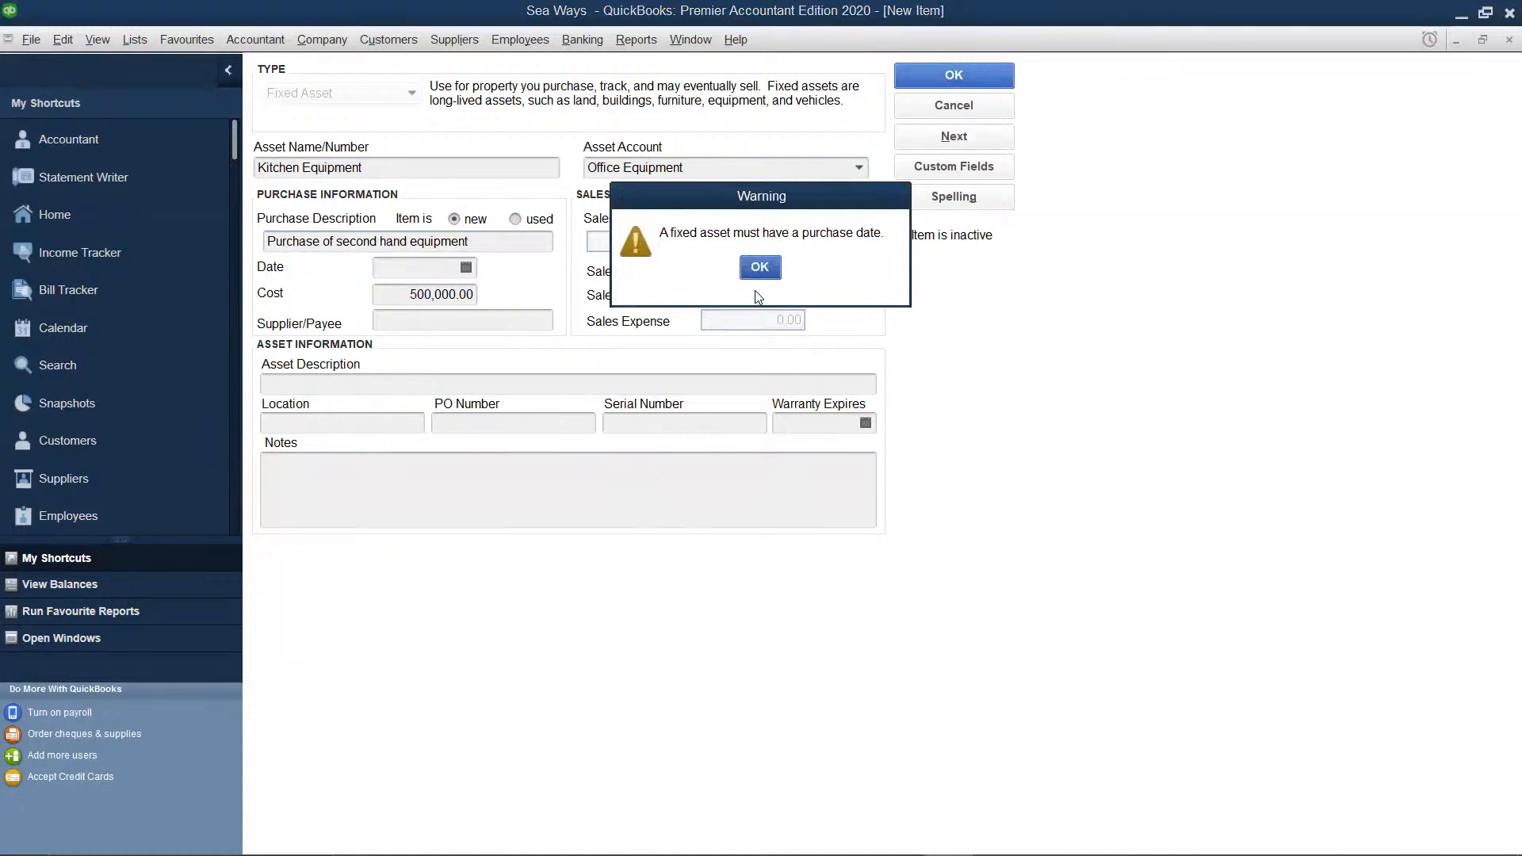
left_click(759, 269)
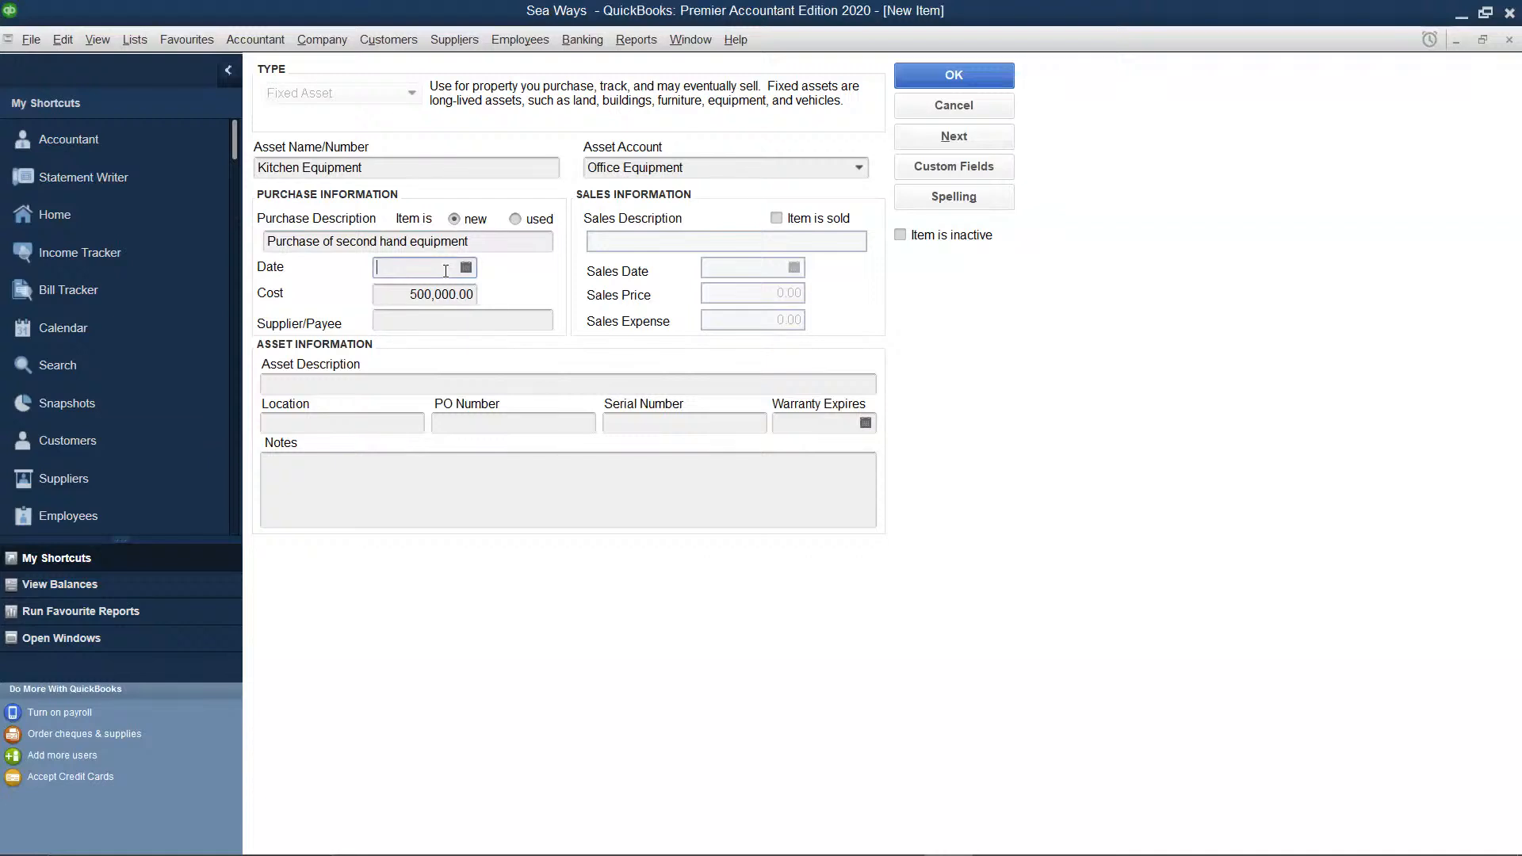
Set the purchase date of Kitchen Equipment to 05/05/2023 and save the item.
type("05")
type("/05/2023")
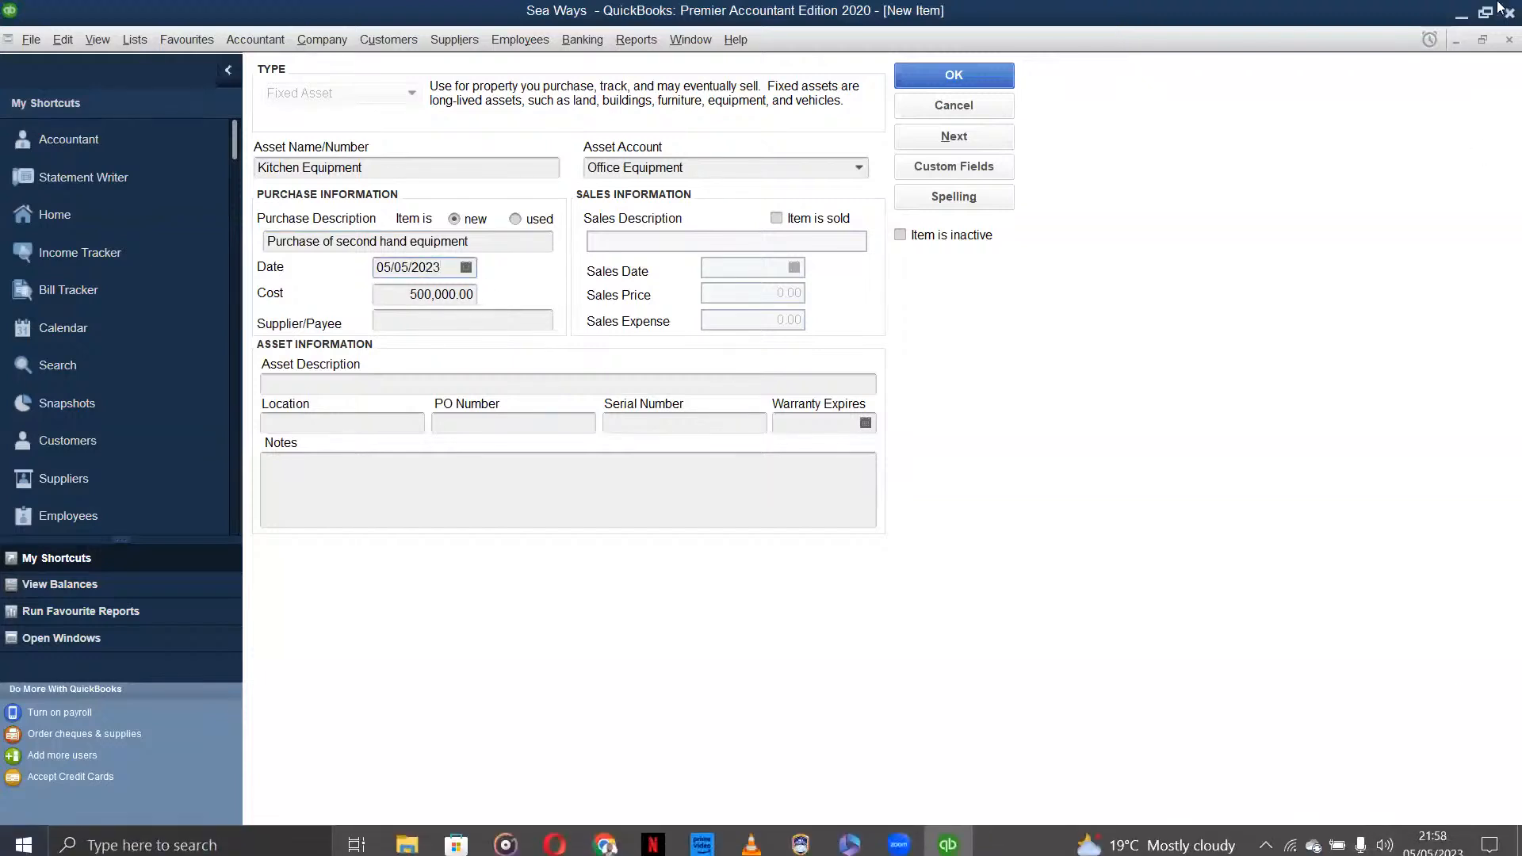
left_click(984, 71)
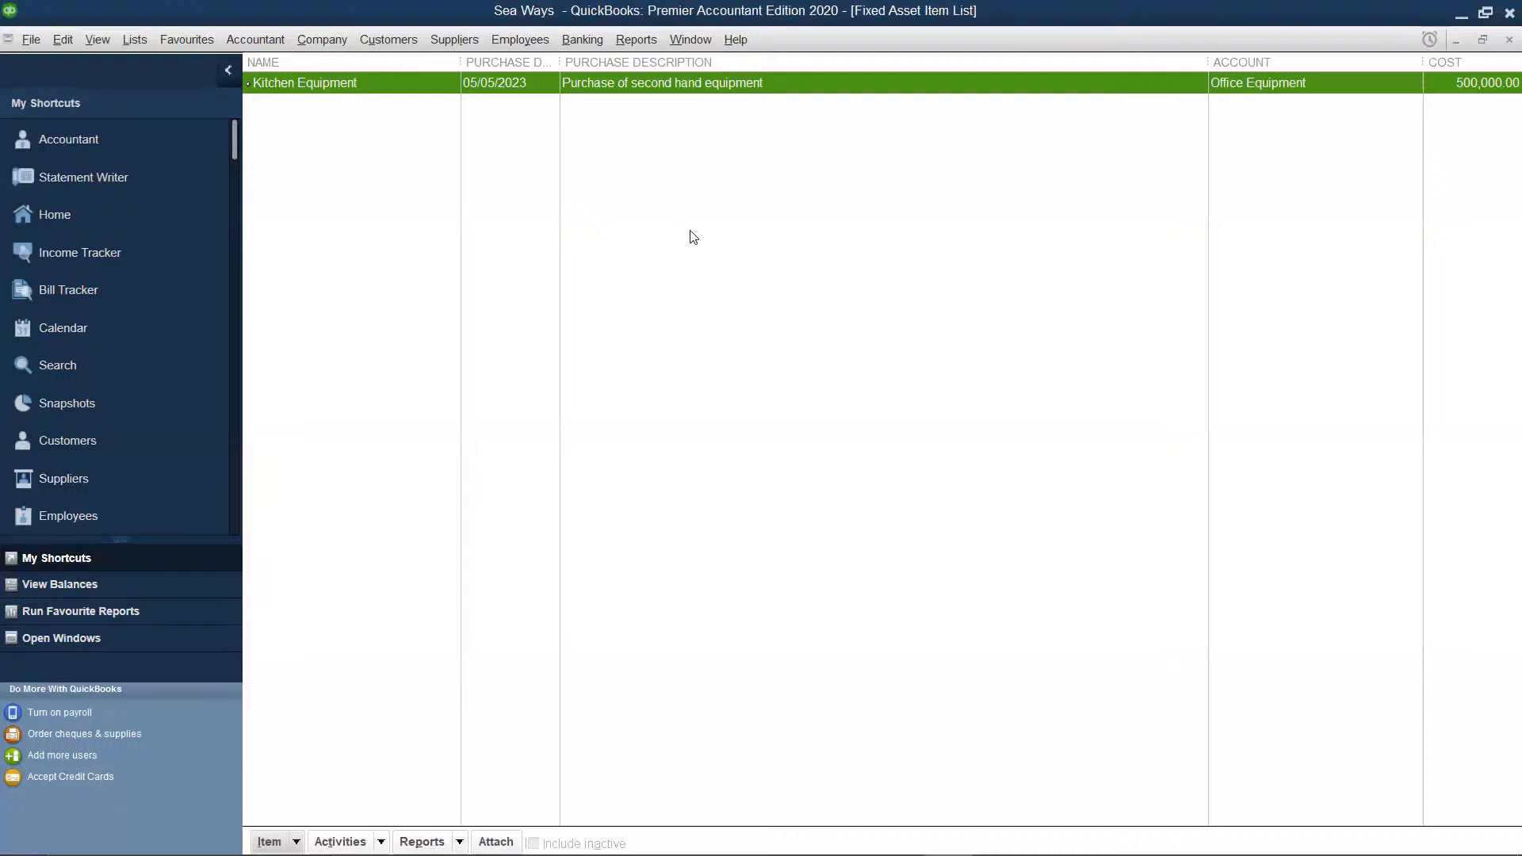
Start a new fixed asset item and enter Buildings as its asset name.
right_click(545, 229)
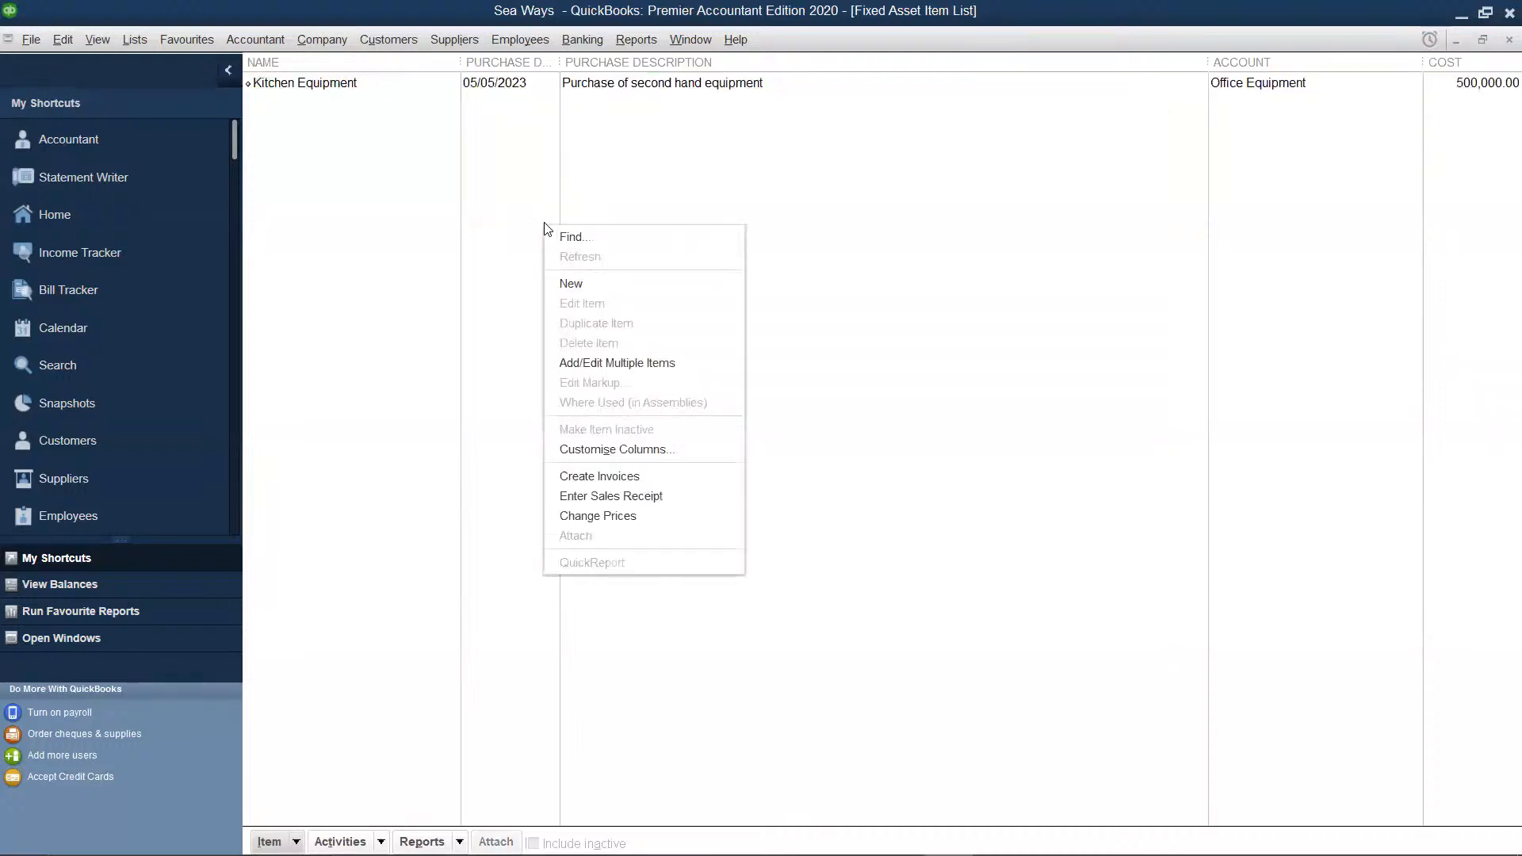
left_click(574, 284)
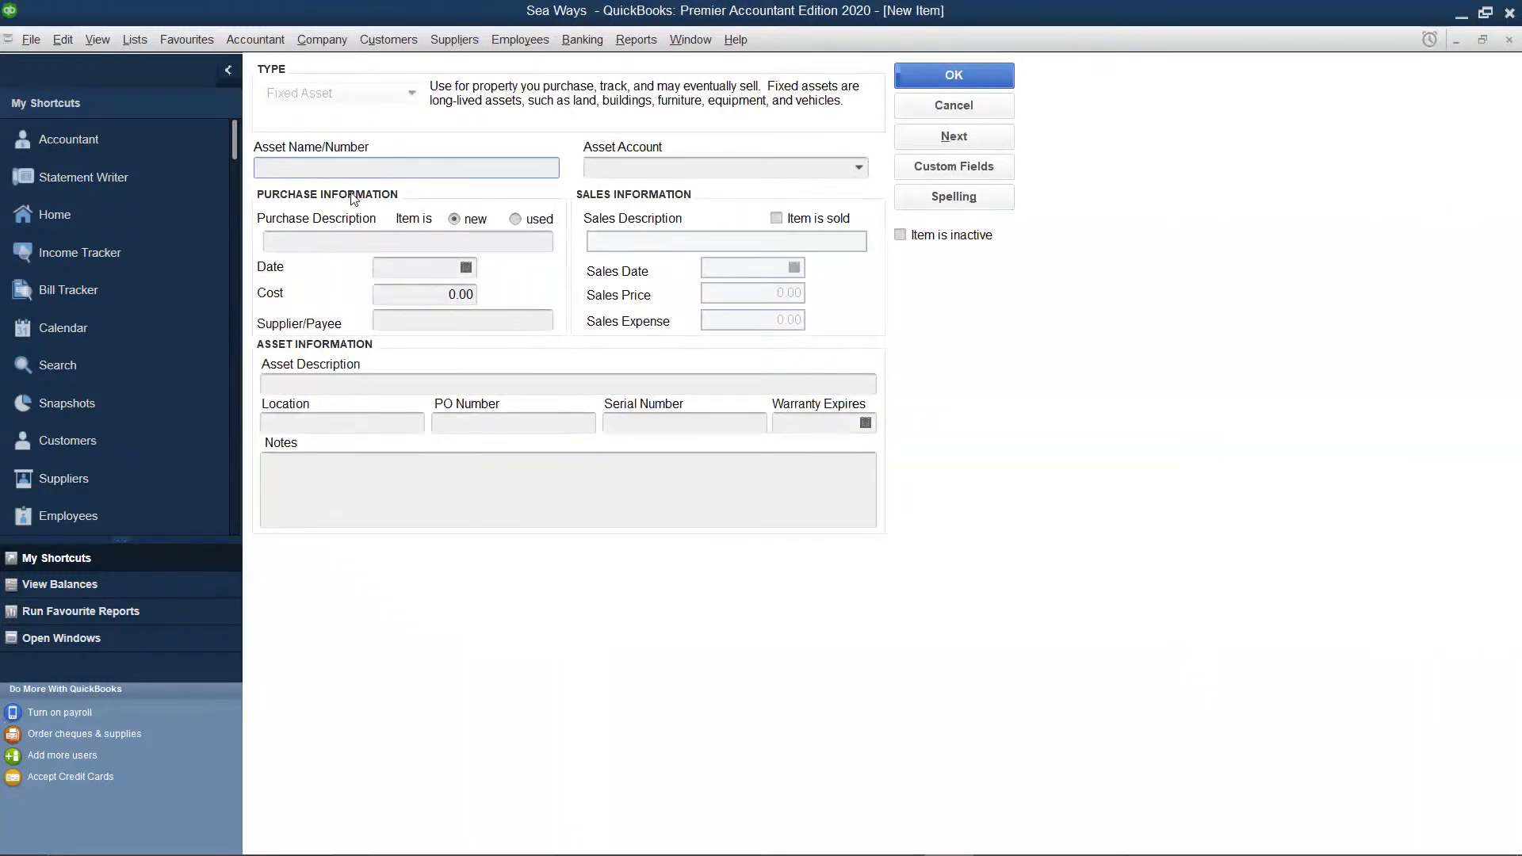
type("Bui")
type("idungs")
key("BackSpace")
key("BackSpace")
key("BackSpace")
key("BackSpace")
type("ings")
left_click(275, 167)
key("BackSpace")
type("l")
Enter "Purchase of a two storey building" as the purchase description of Buildings.
left_click(335, 238)
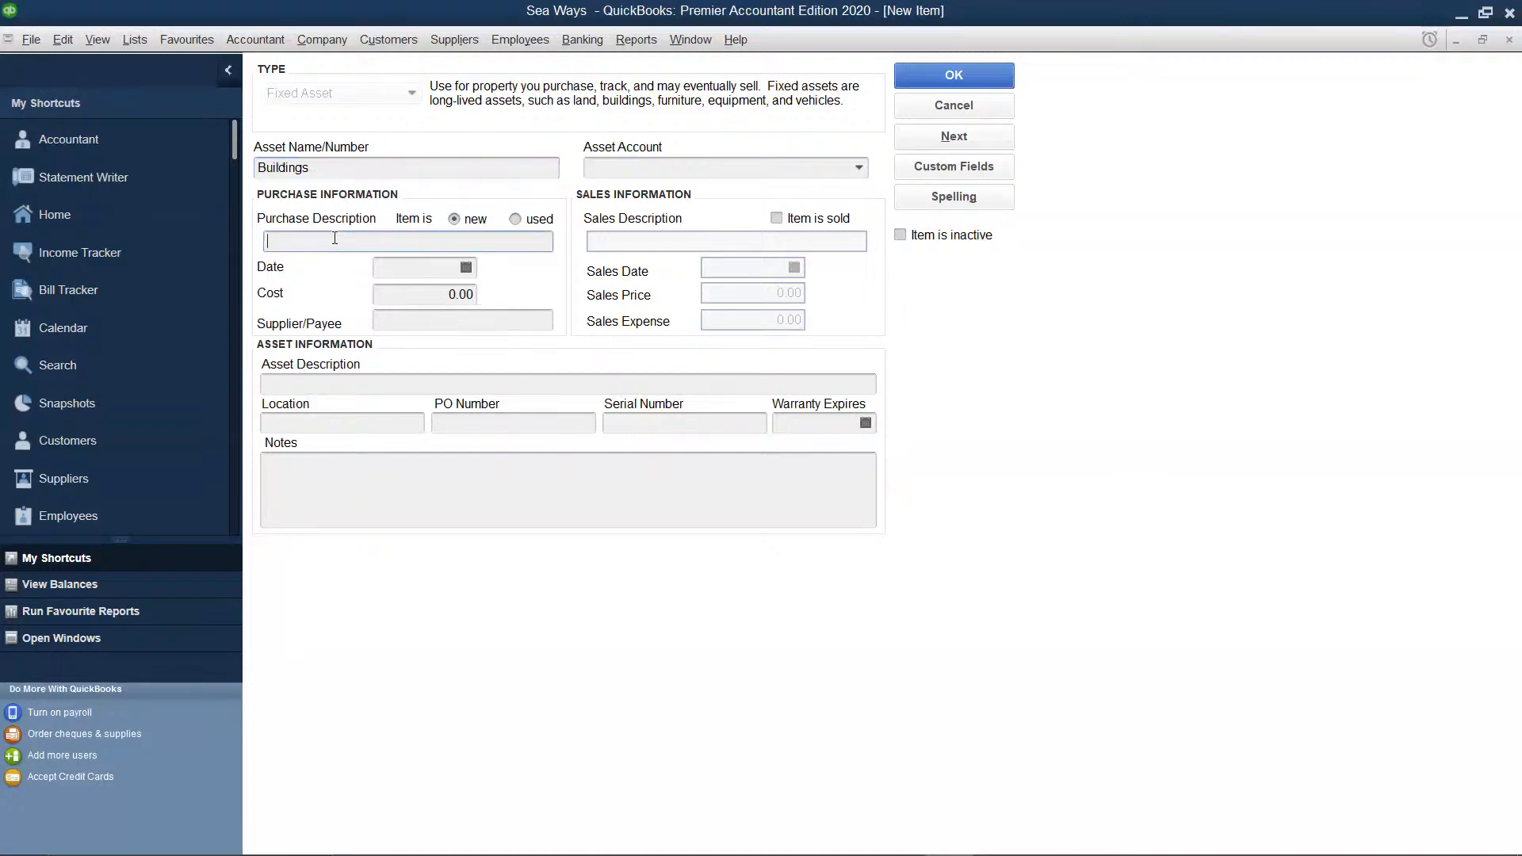
type("P")
key("BackSpace")
type("Purchae")
key("BackSpace")
key("BackSpace")
type("se of a two story")
key("BackSpace")
type("ey building")
Set the purchase date of Buildings to 05/05/2023.
left_click(453, 272)
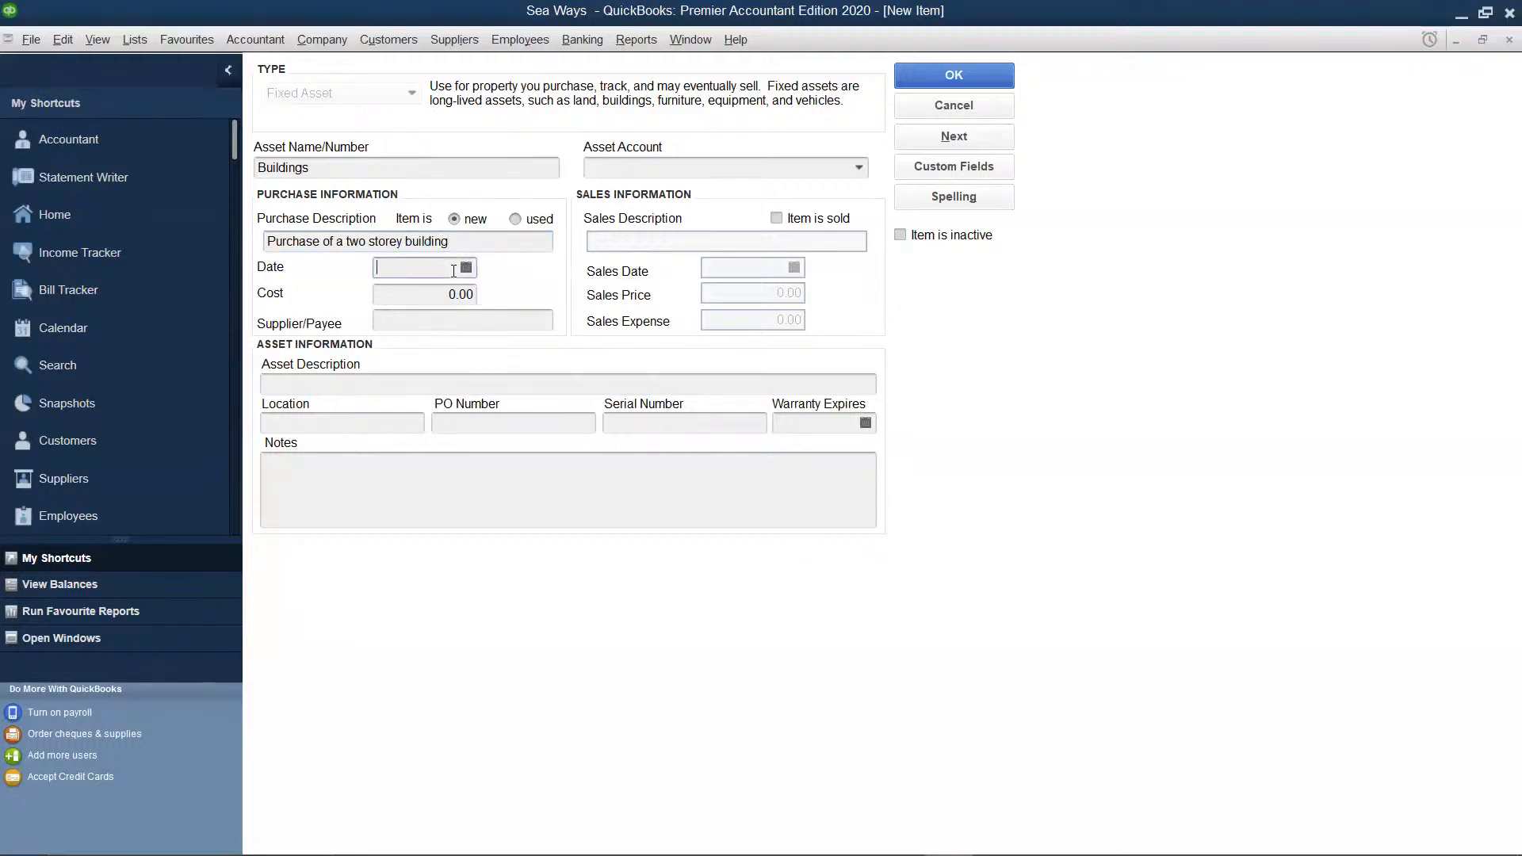
type("05")
key("BackSpace")
key("BackSpace")
type("5/")
type("5/2023")
Set the cost of Buildings to 3,500,000 and try to save the item, dismissing the warning.
left_click(466, 294)
key("BackSpace")
key("BackSpace")
key("BackSpace")
key("BackSpace")
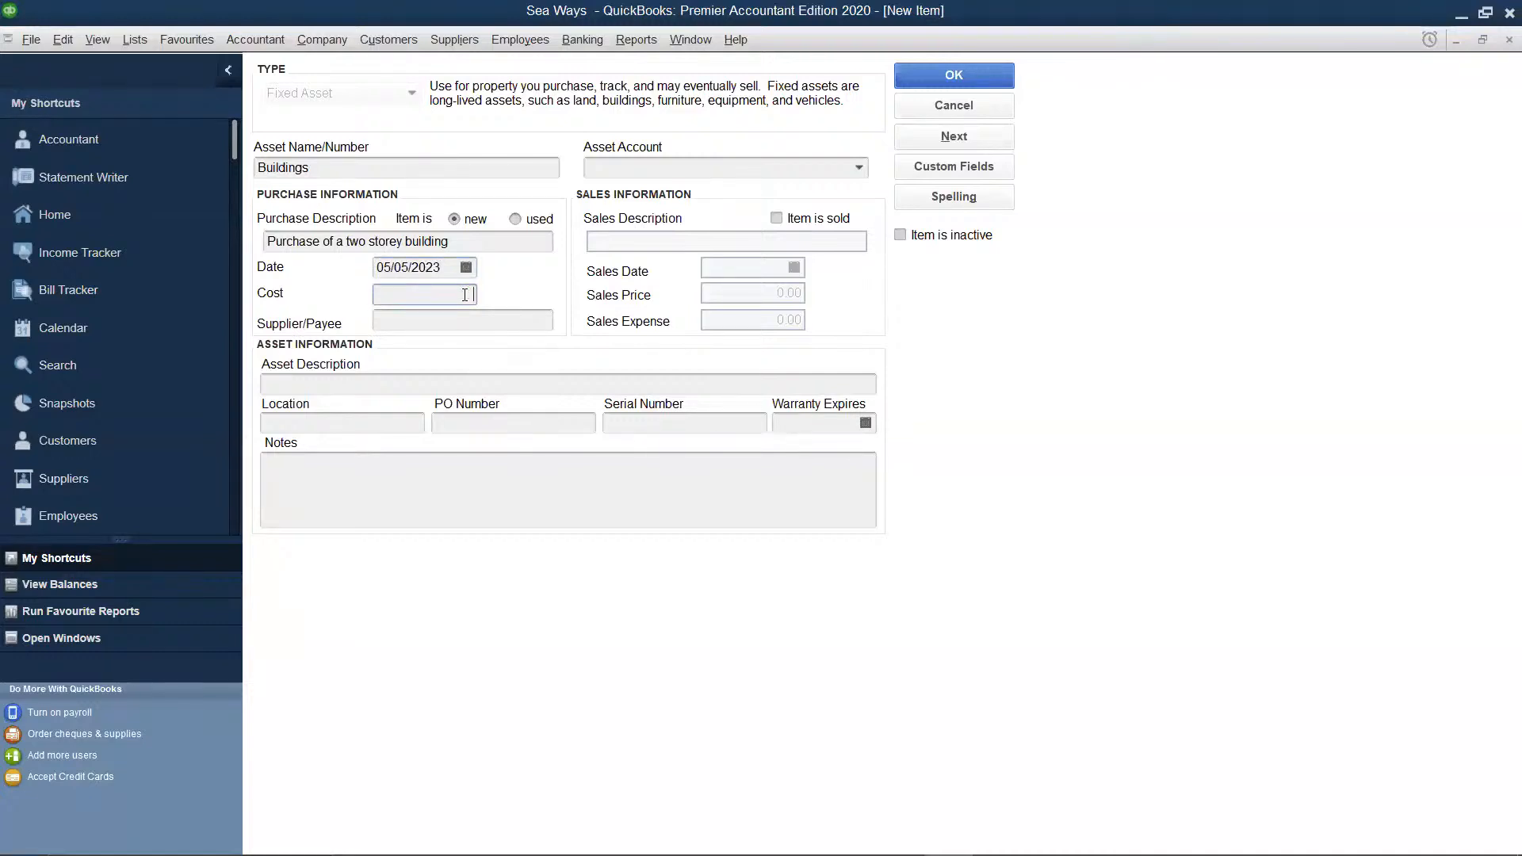
type("3500000")
left_click(980, 73)
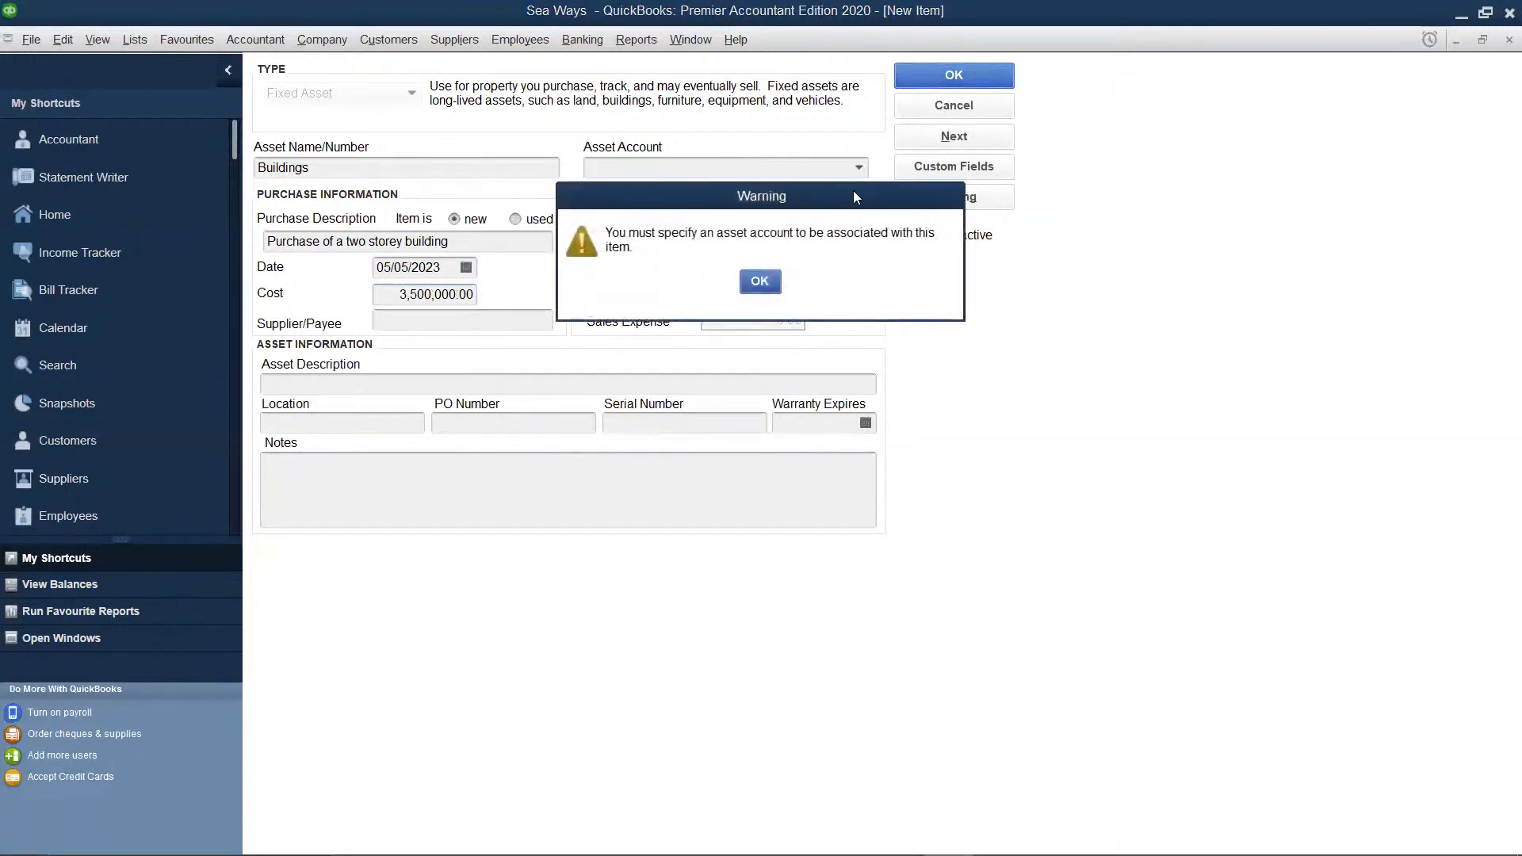
left_click(759, 282)
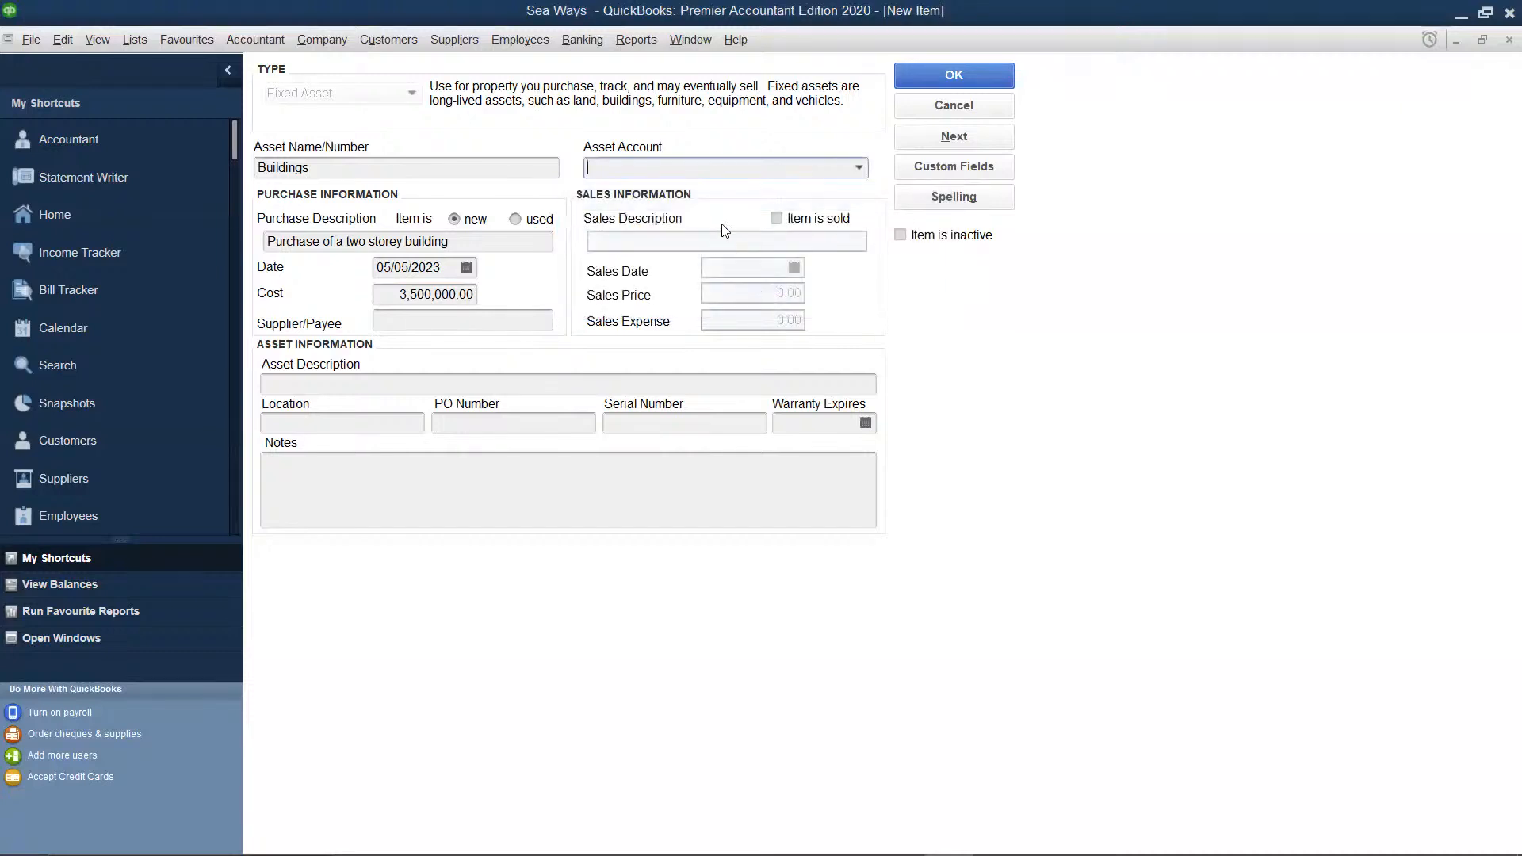
Set the asset account of Buildings to Land and save the item, ignoring all spelling suggestions for "storey".
left_click(855, 168)
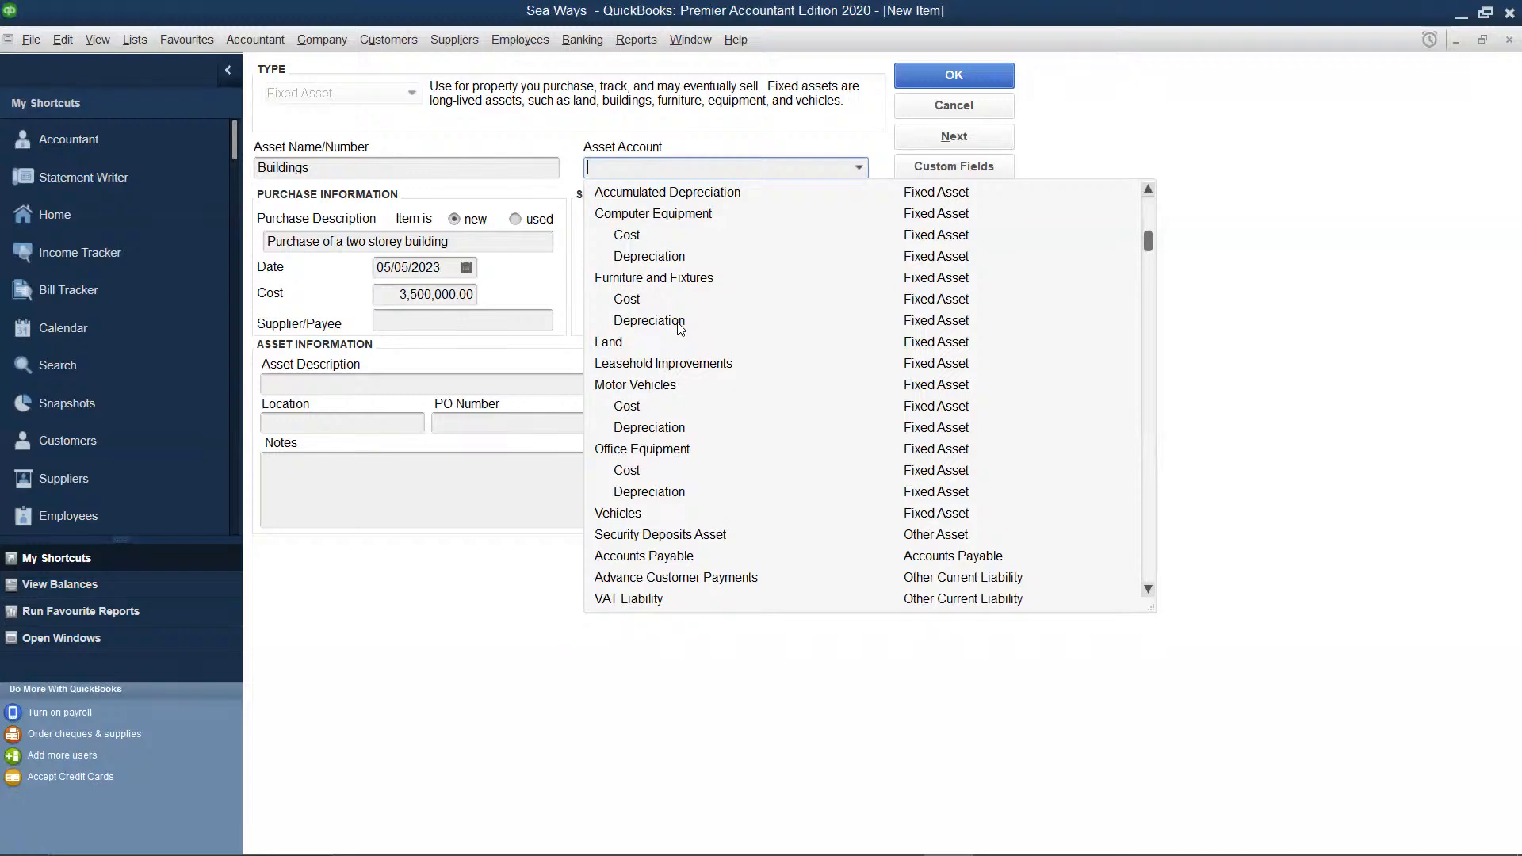
scroll(680, 328, "down", 3)
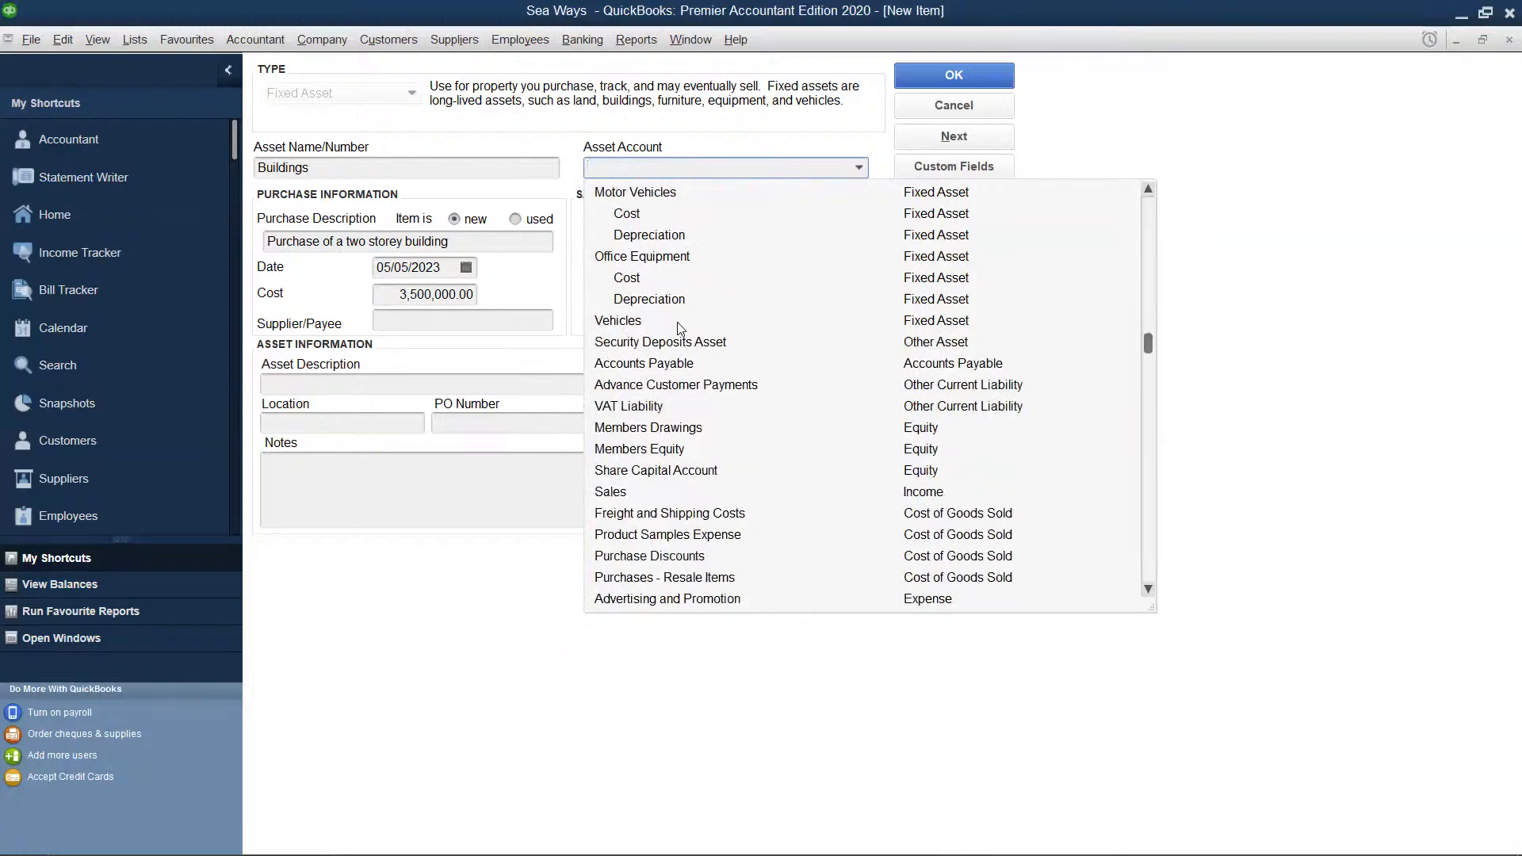
scroll(680, 328, "down", 6)
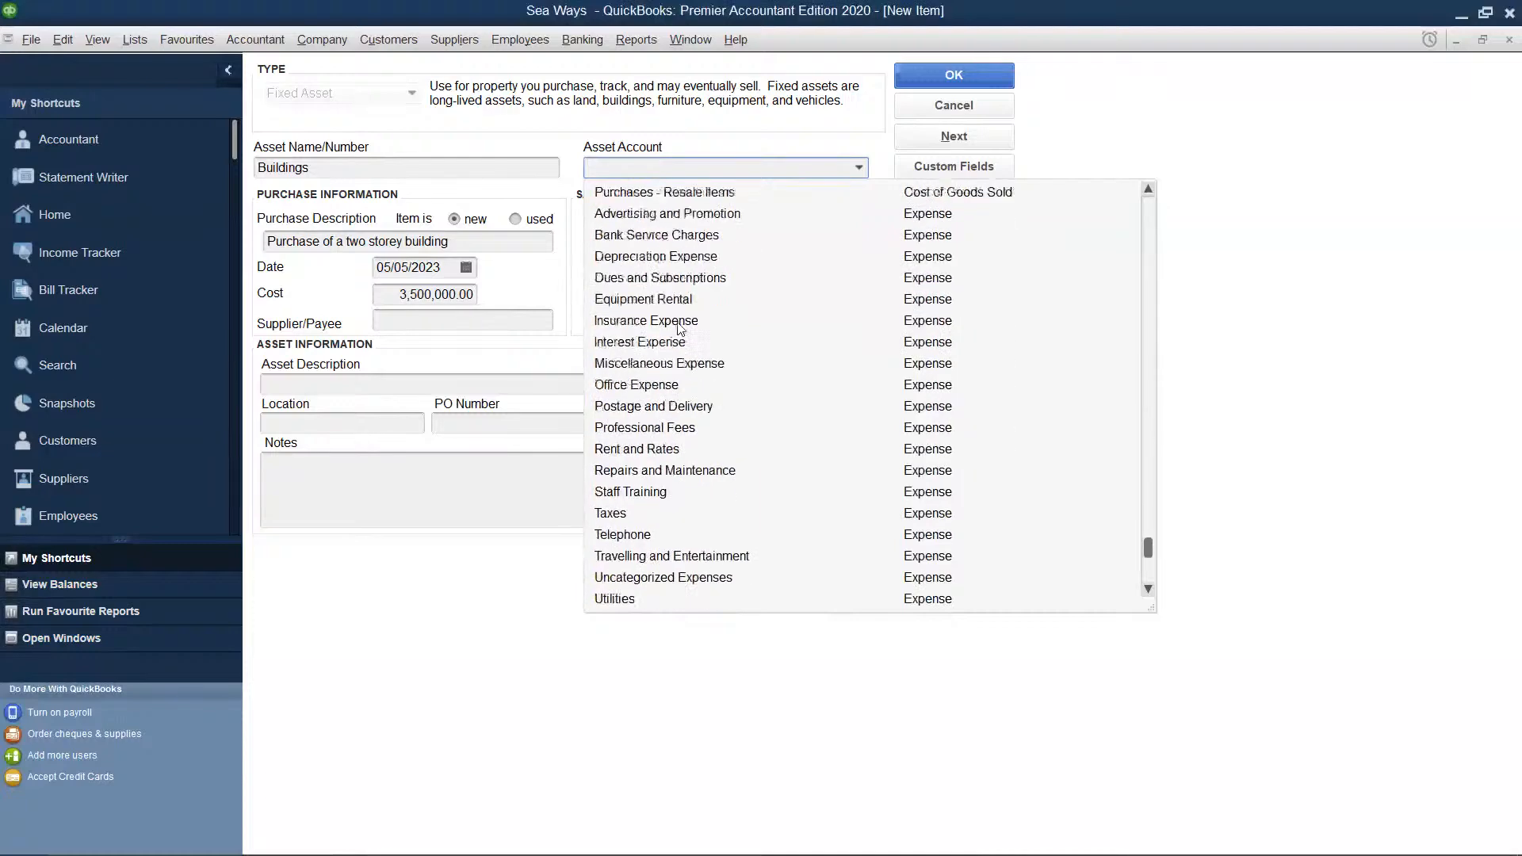
scroll(681, 328, "down", 1)
scroll(680, 328, "up", 10)
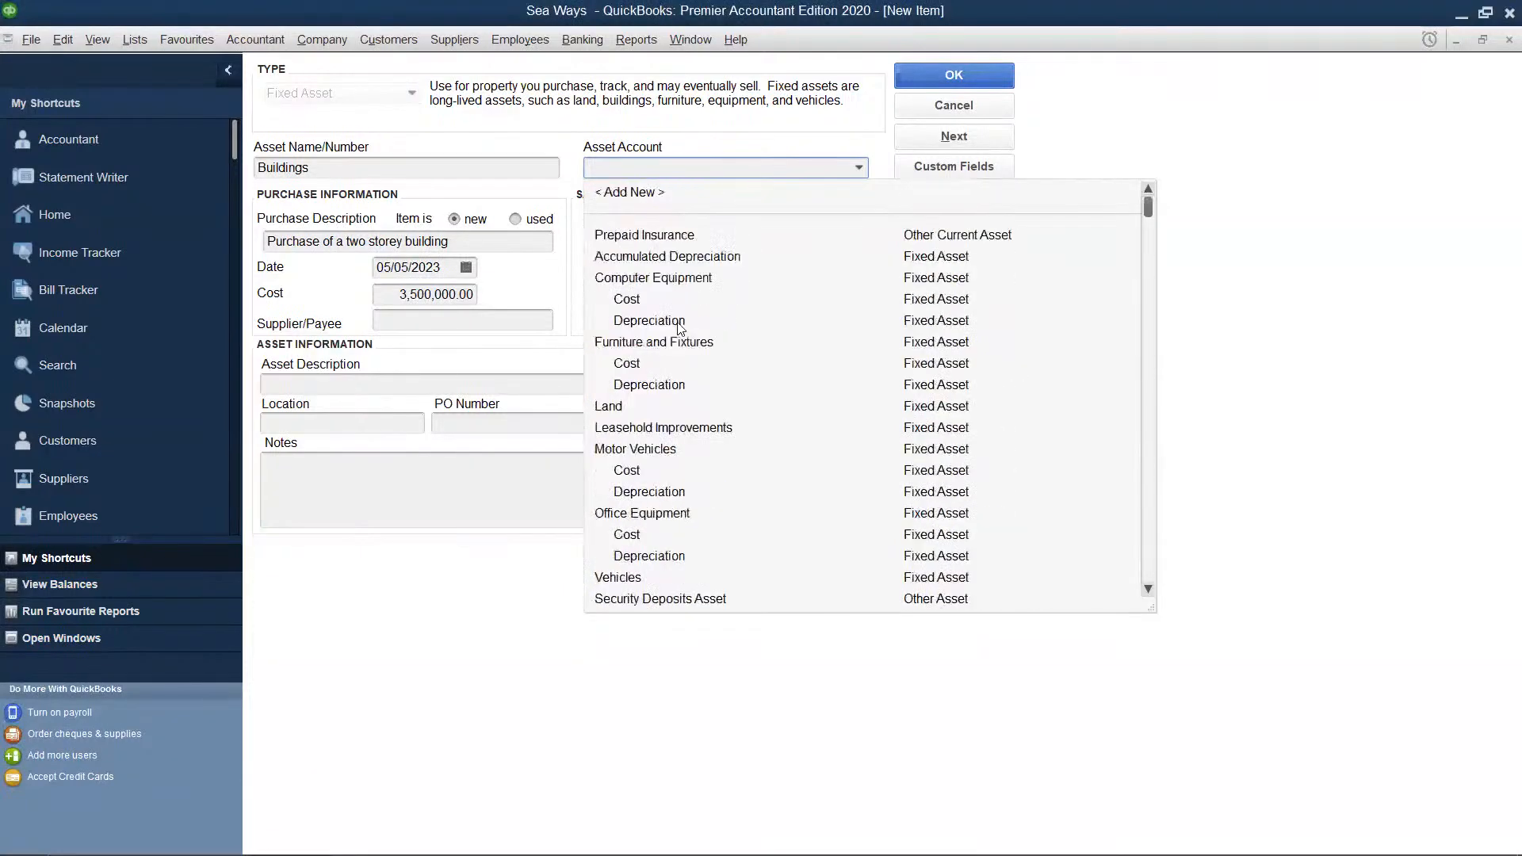
left_click(617, 407)
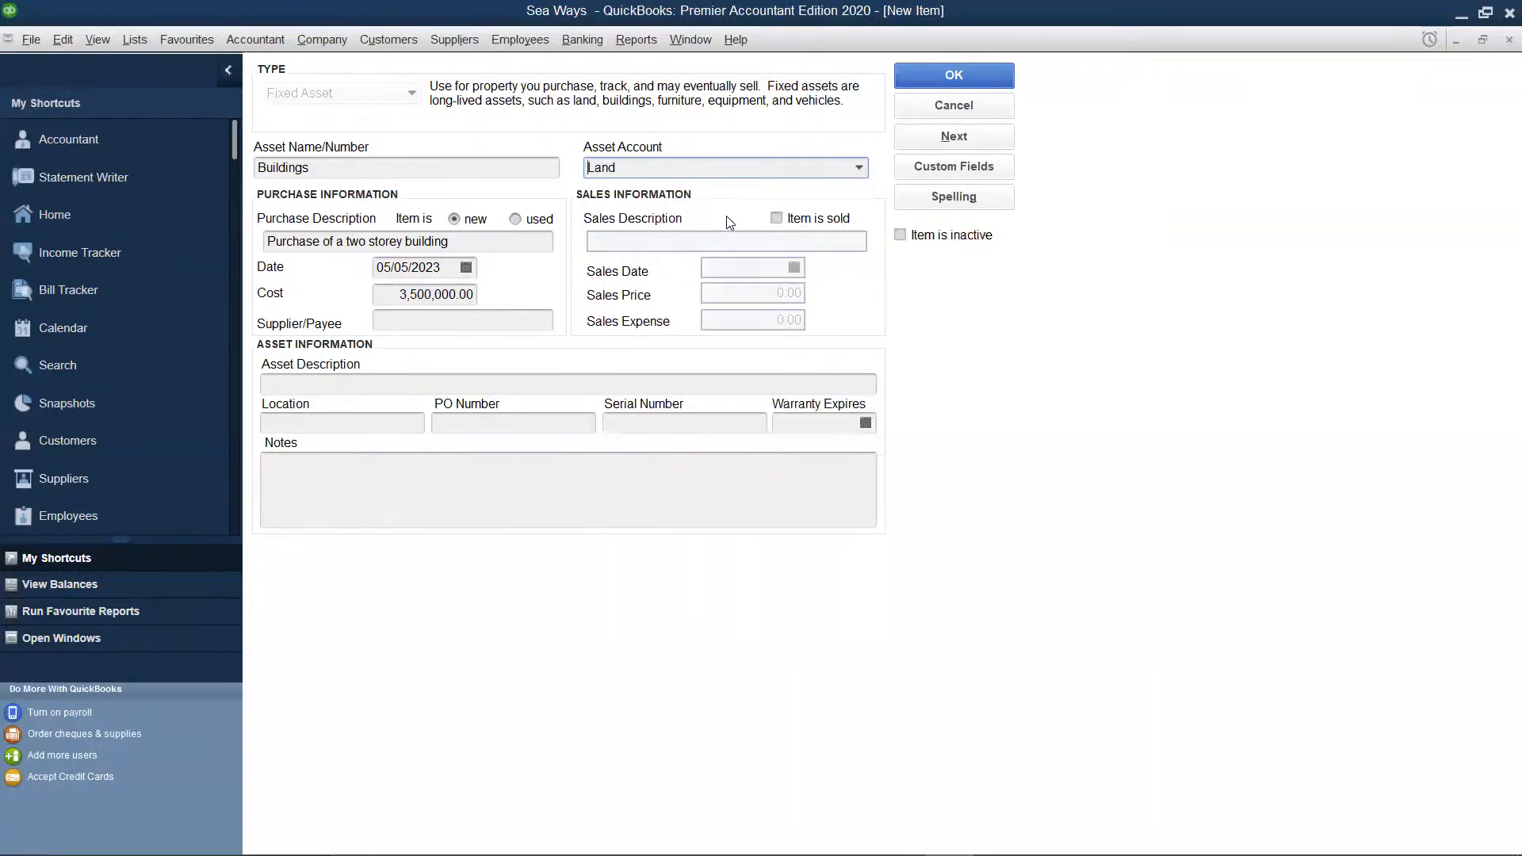
left_click(977, 73)
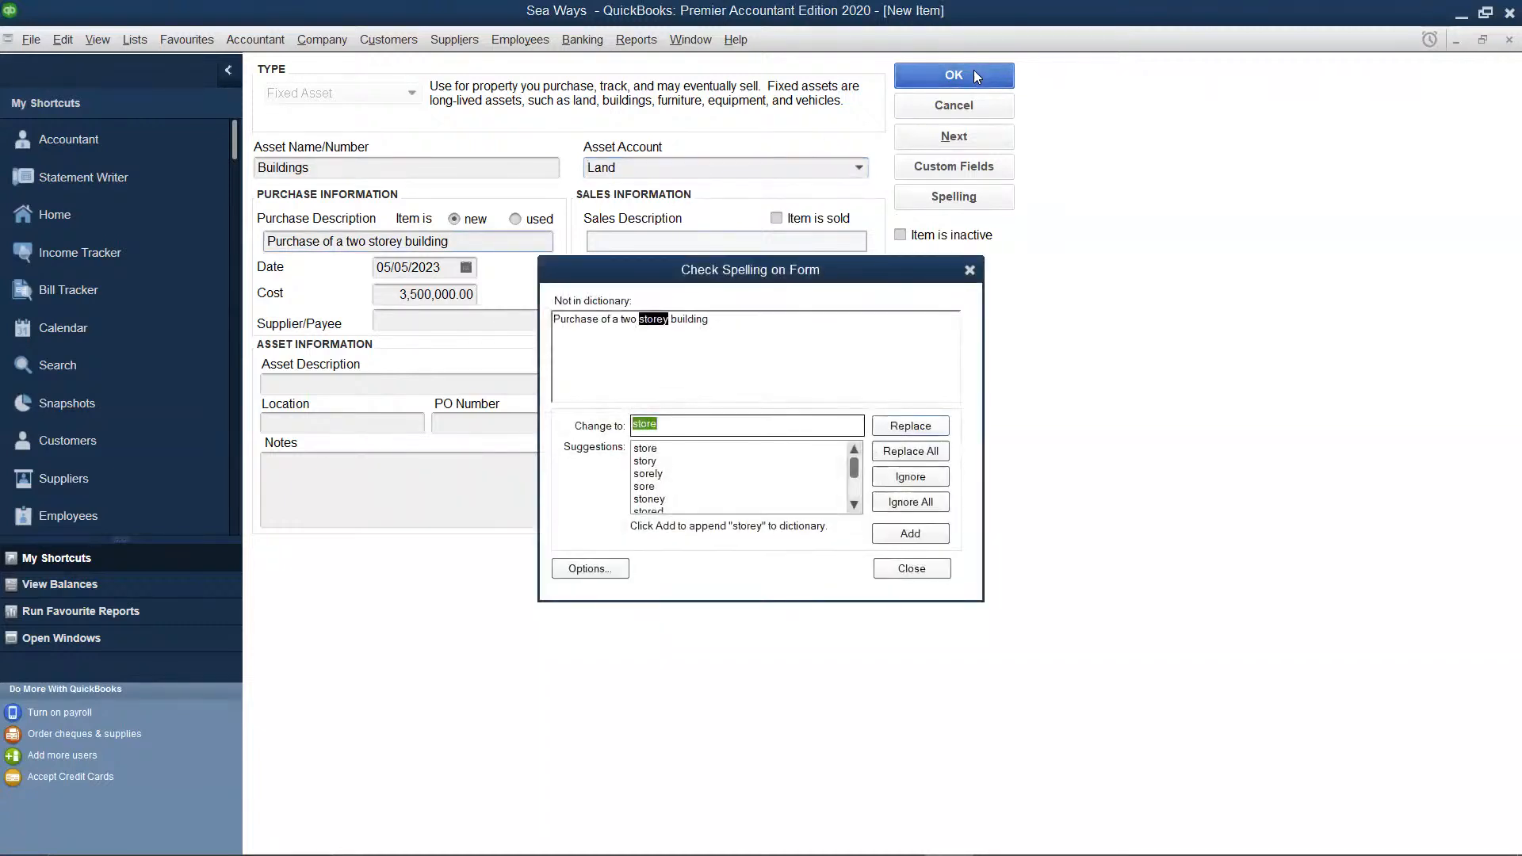
left_click(905, 509)
left_click(904, 509)
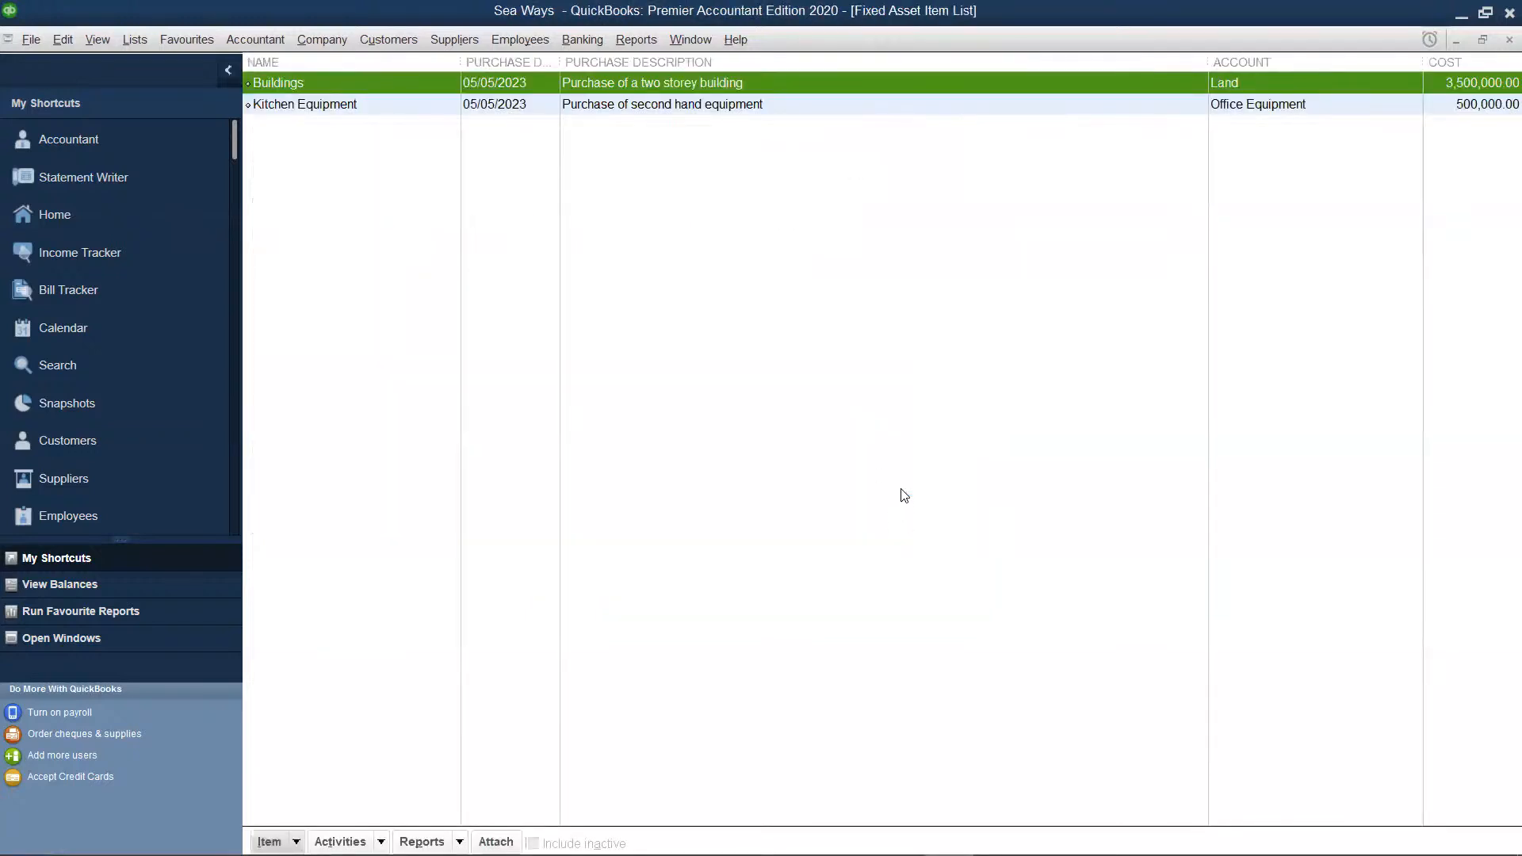
Start a new fixed asset item named Motor Vehicle and set its asset account to Motor Vehicles.
right_click(796, 203)
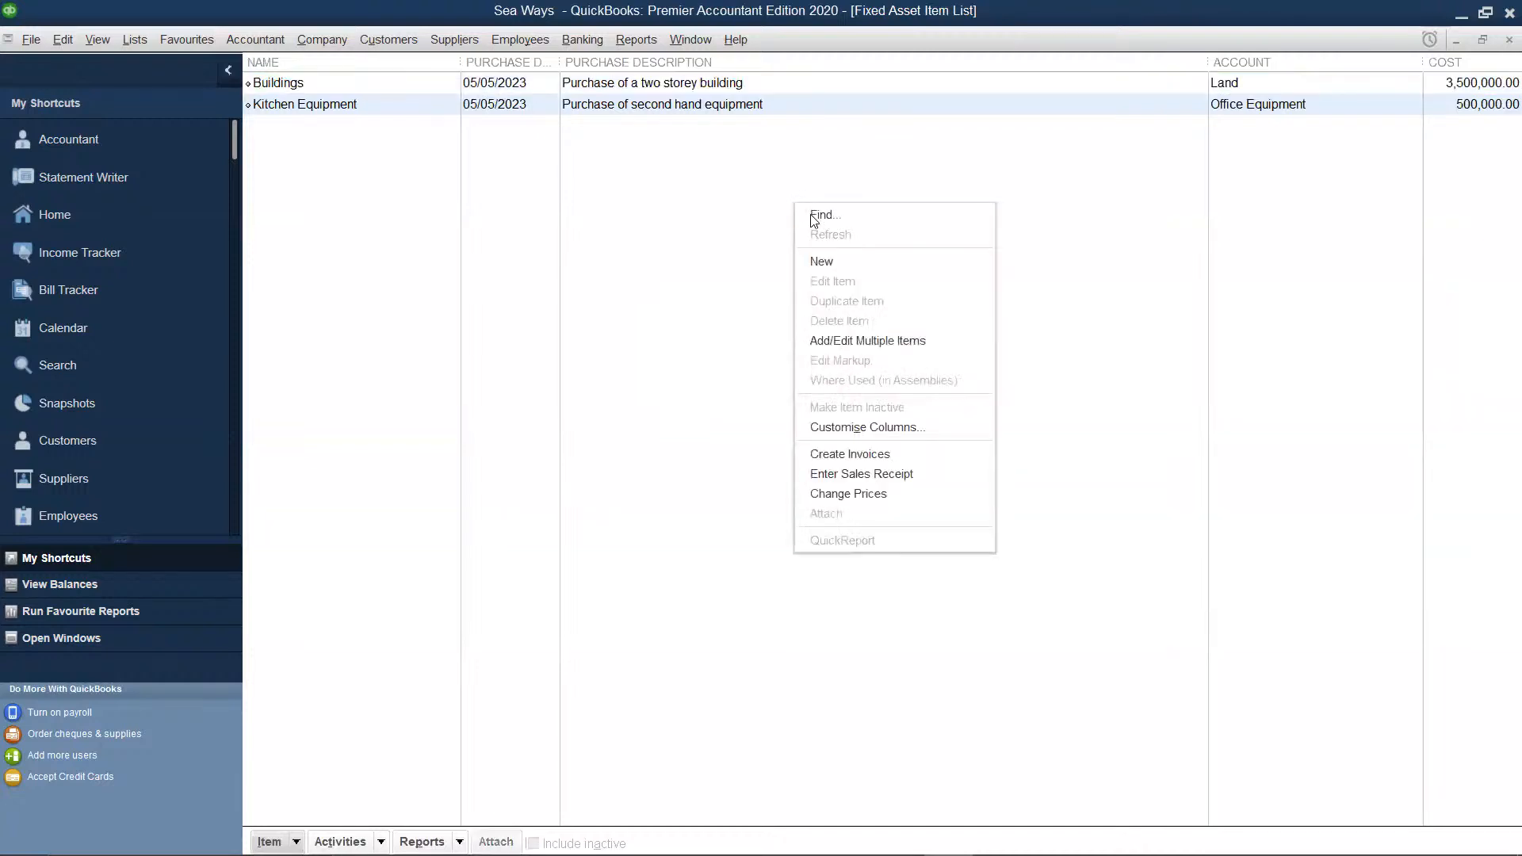
left_click(839, 262)
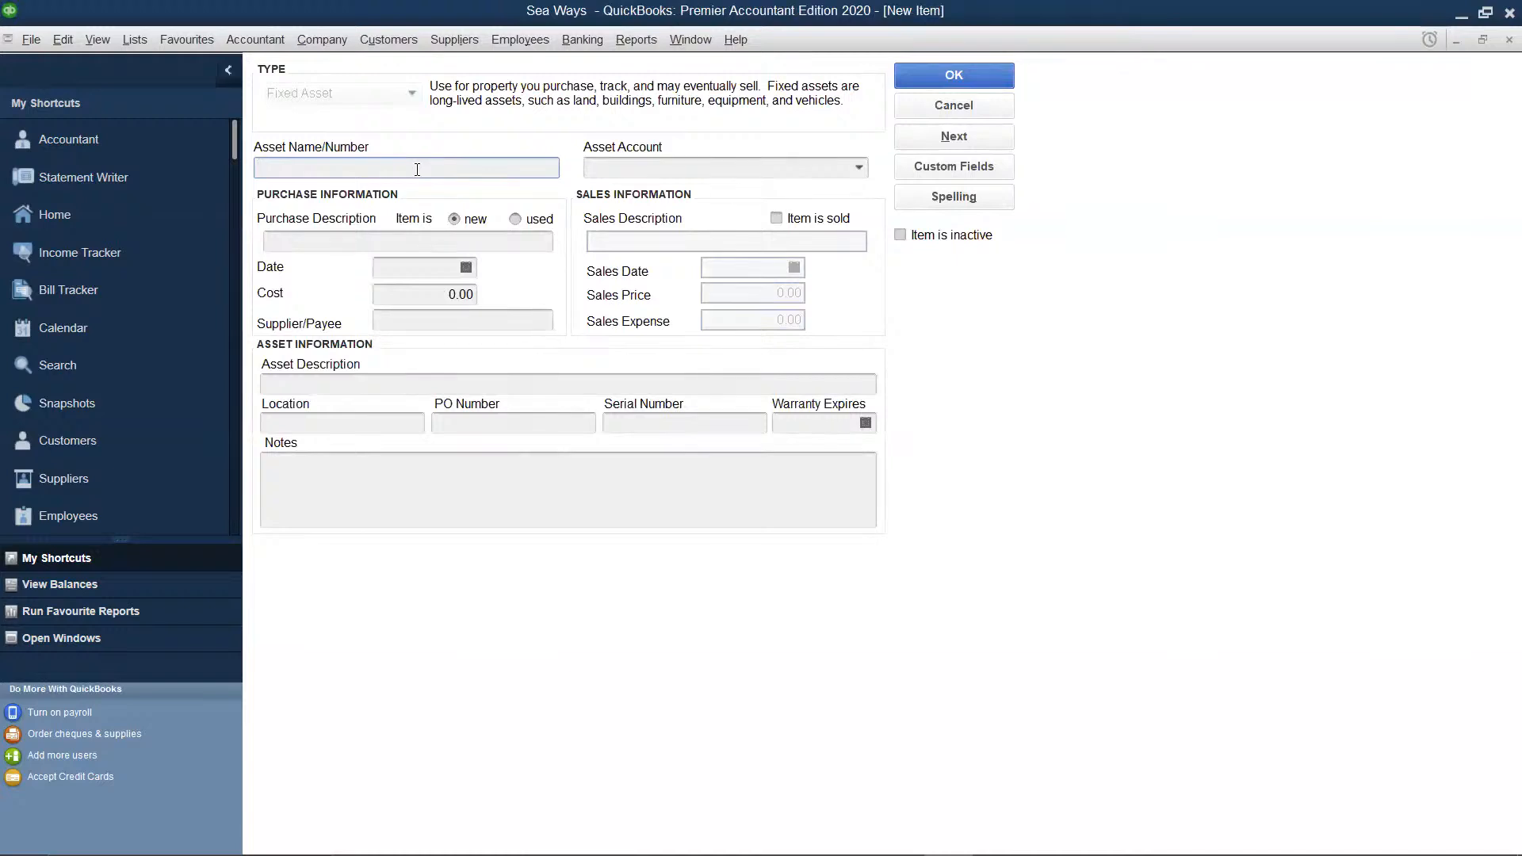
type("Motor Vehicle")
left_click(859, 167)
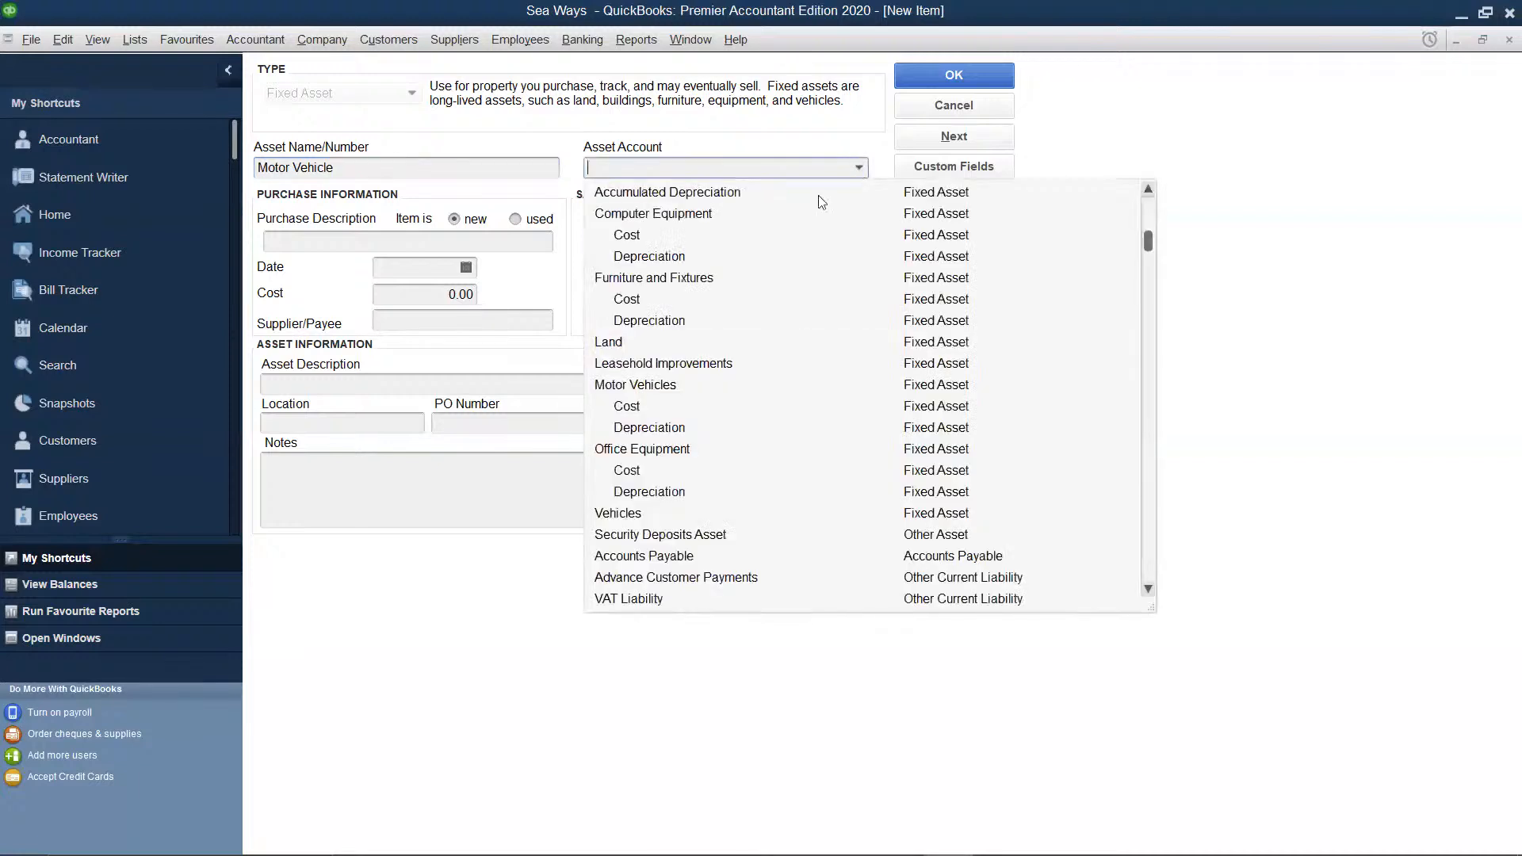
left_click(631, 388)
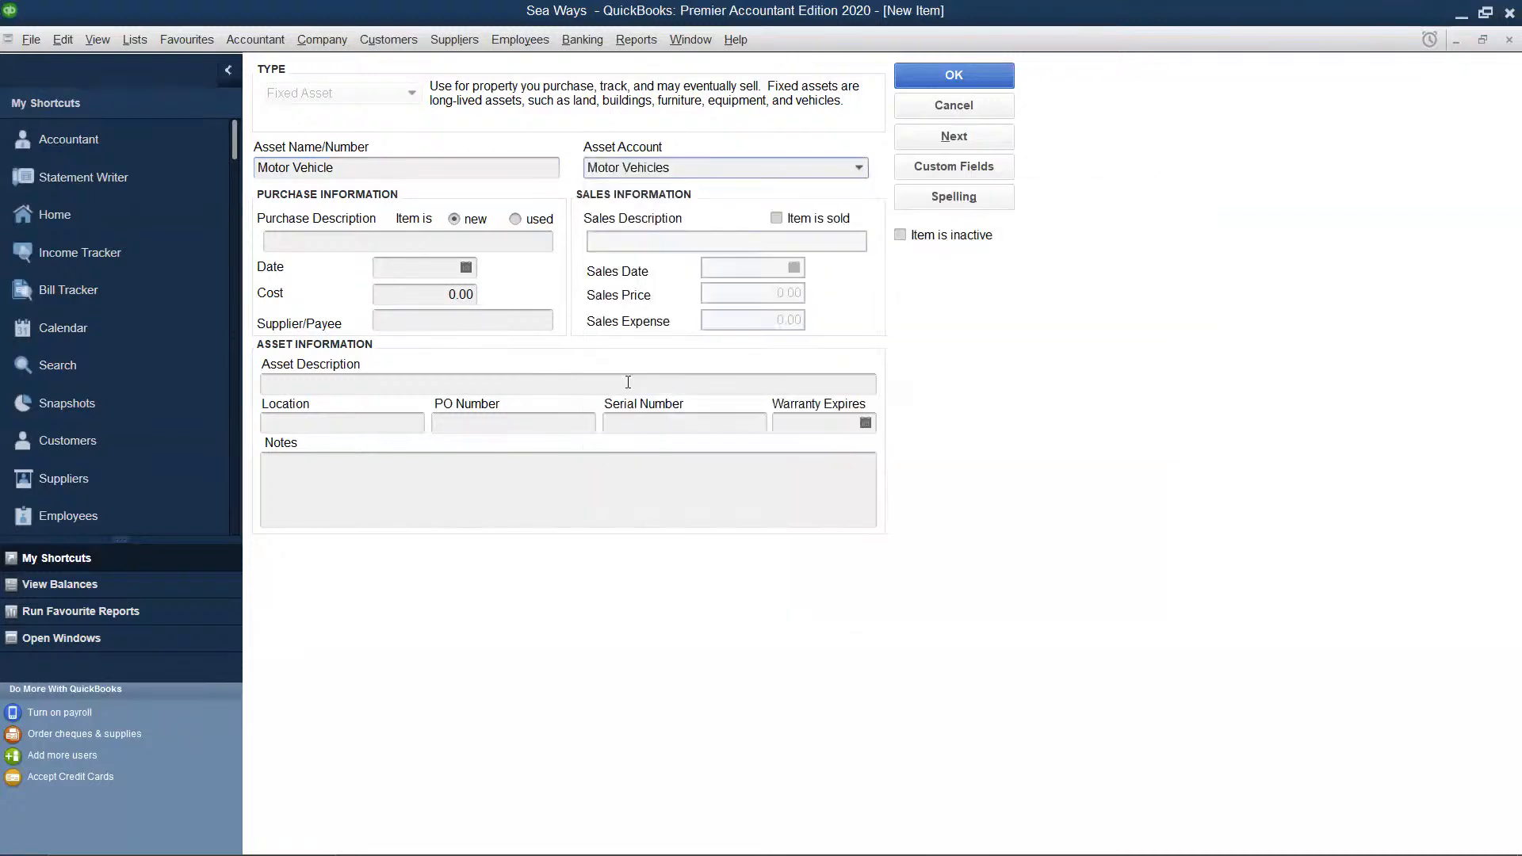
Enter "Purchase of a Vitz" as the purchase description of Motor Vehicle and 02/02/2023 as its purchase date.
left_click(464, 242)
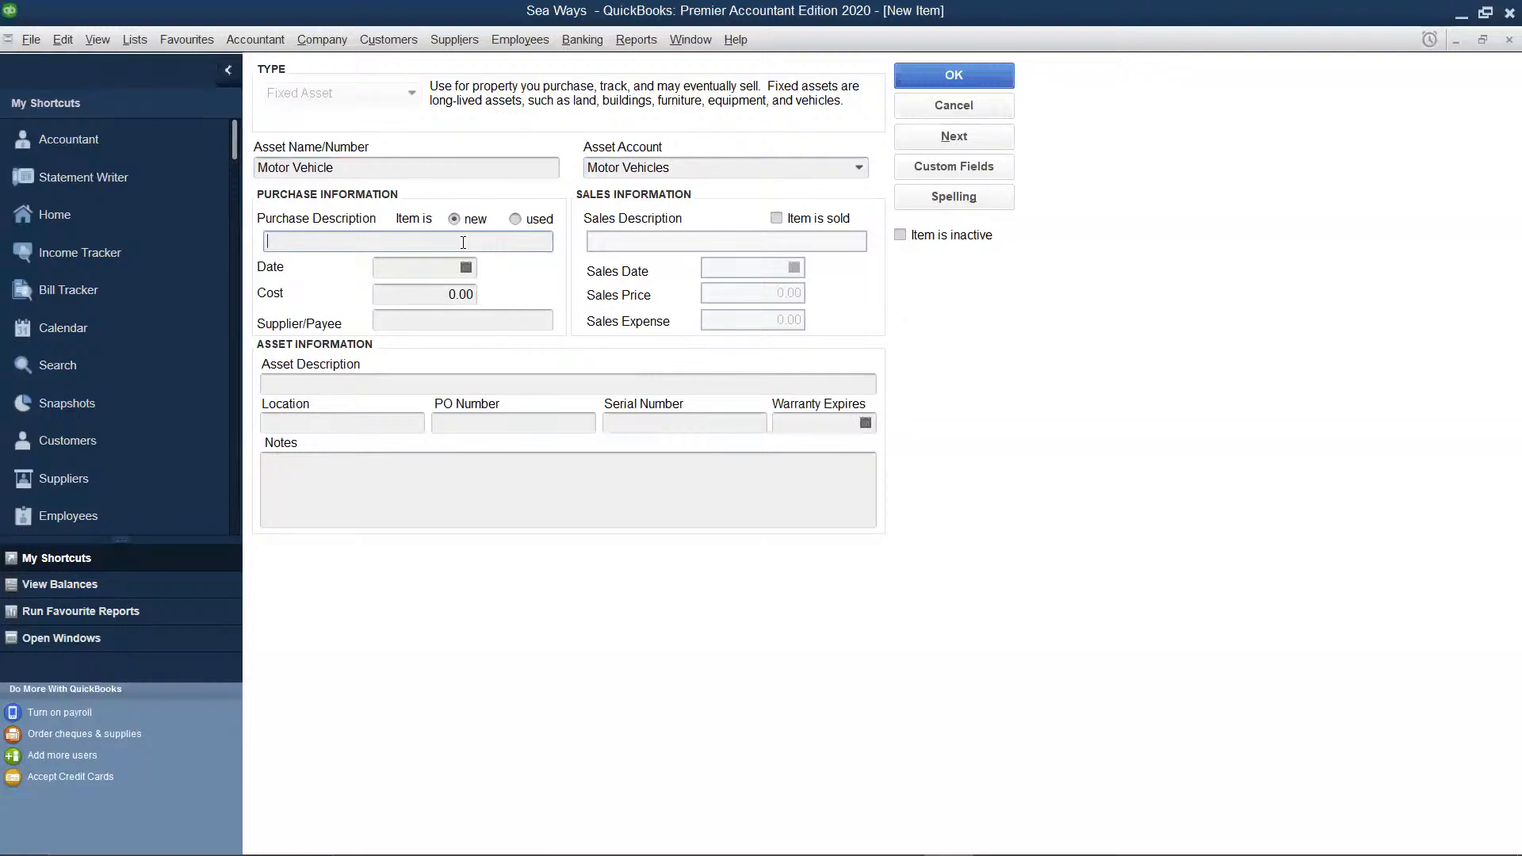
type("Purchase of a")
type("Vitz")
left_click(471, 271)
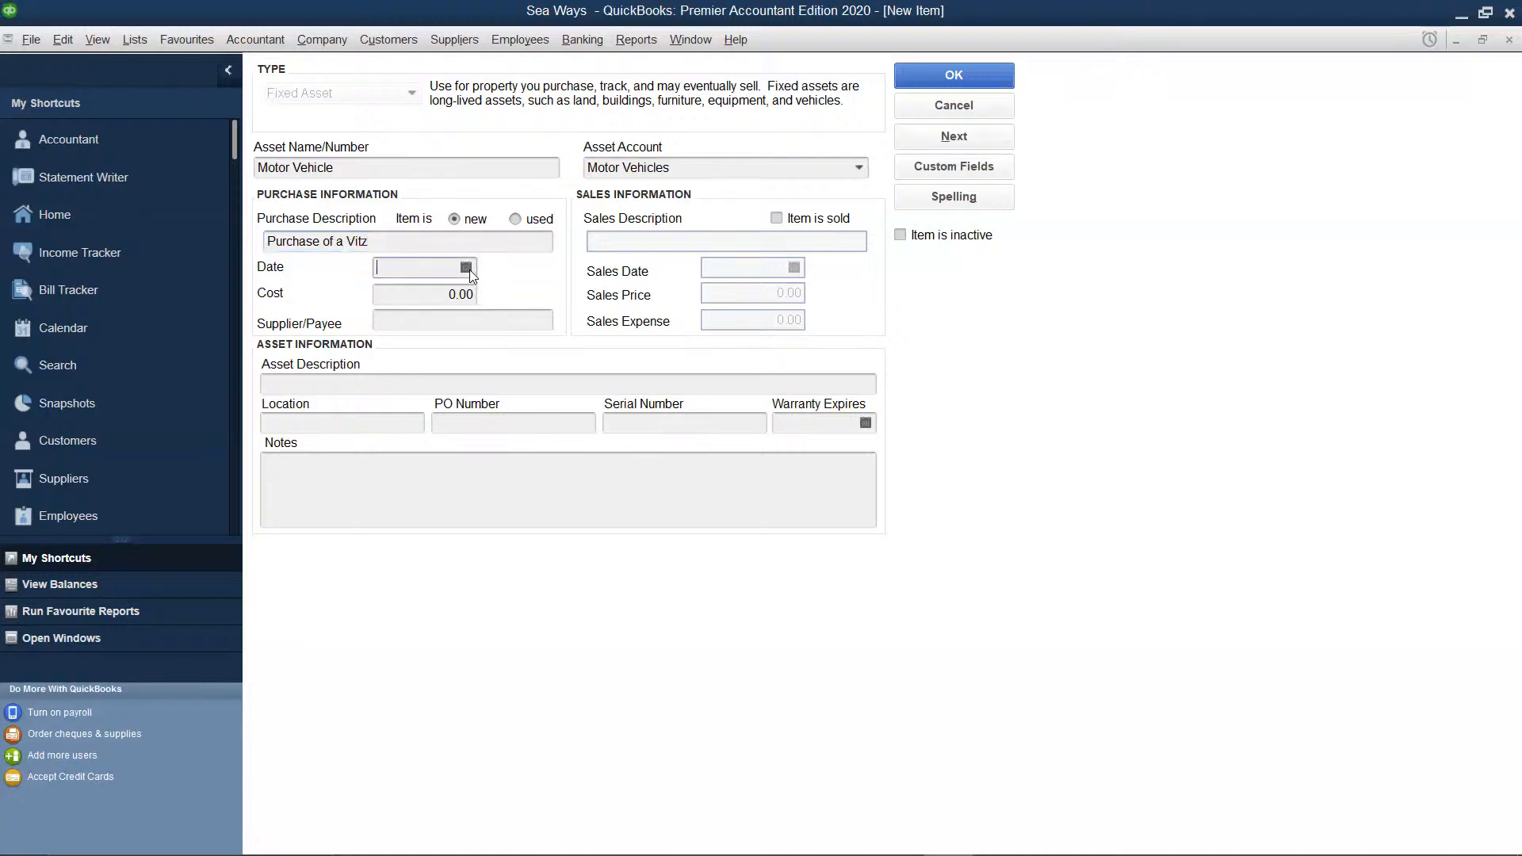
type("02/02/2023")
Set the cost of Motor Vehicle to 1,698,150 and mark the item as used.
left_click(474, 295)
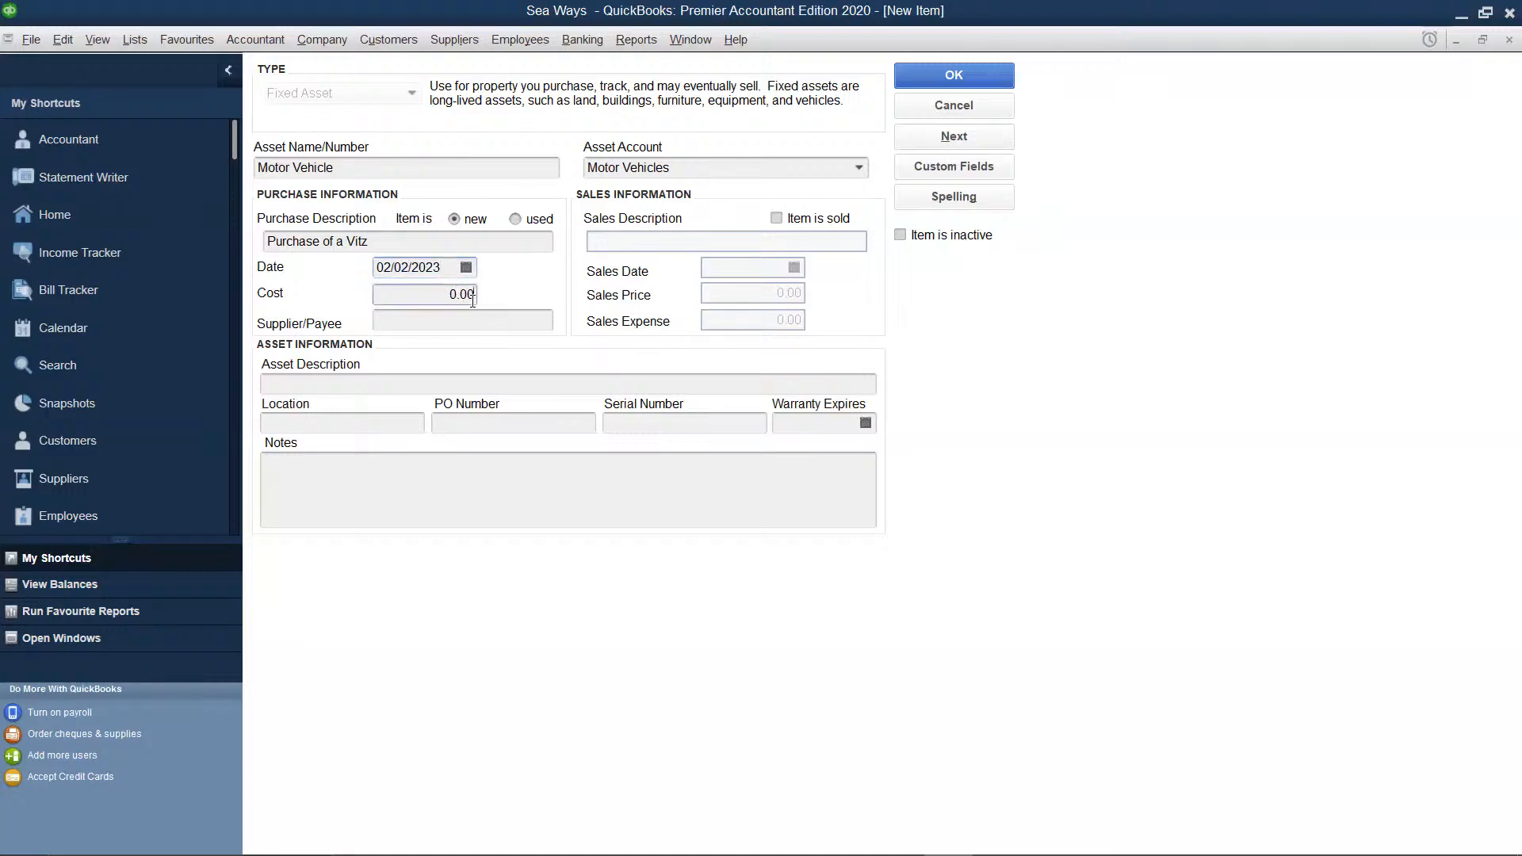
key("BackSpace")
key("BackSpace")
key("BackSpace")
key("BackSpace")
type("1698150")
left_click(515, 219)
Mark Motor Vehicle as sold on 05/05/2023 for 2,000,000, and save it to continue with another item, ignoring all spelling suggestions.
left_click(777, 219)
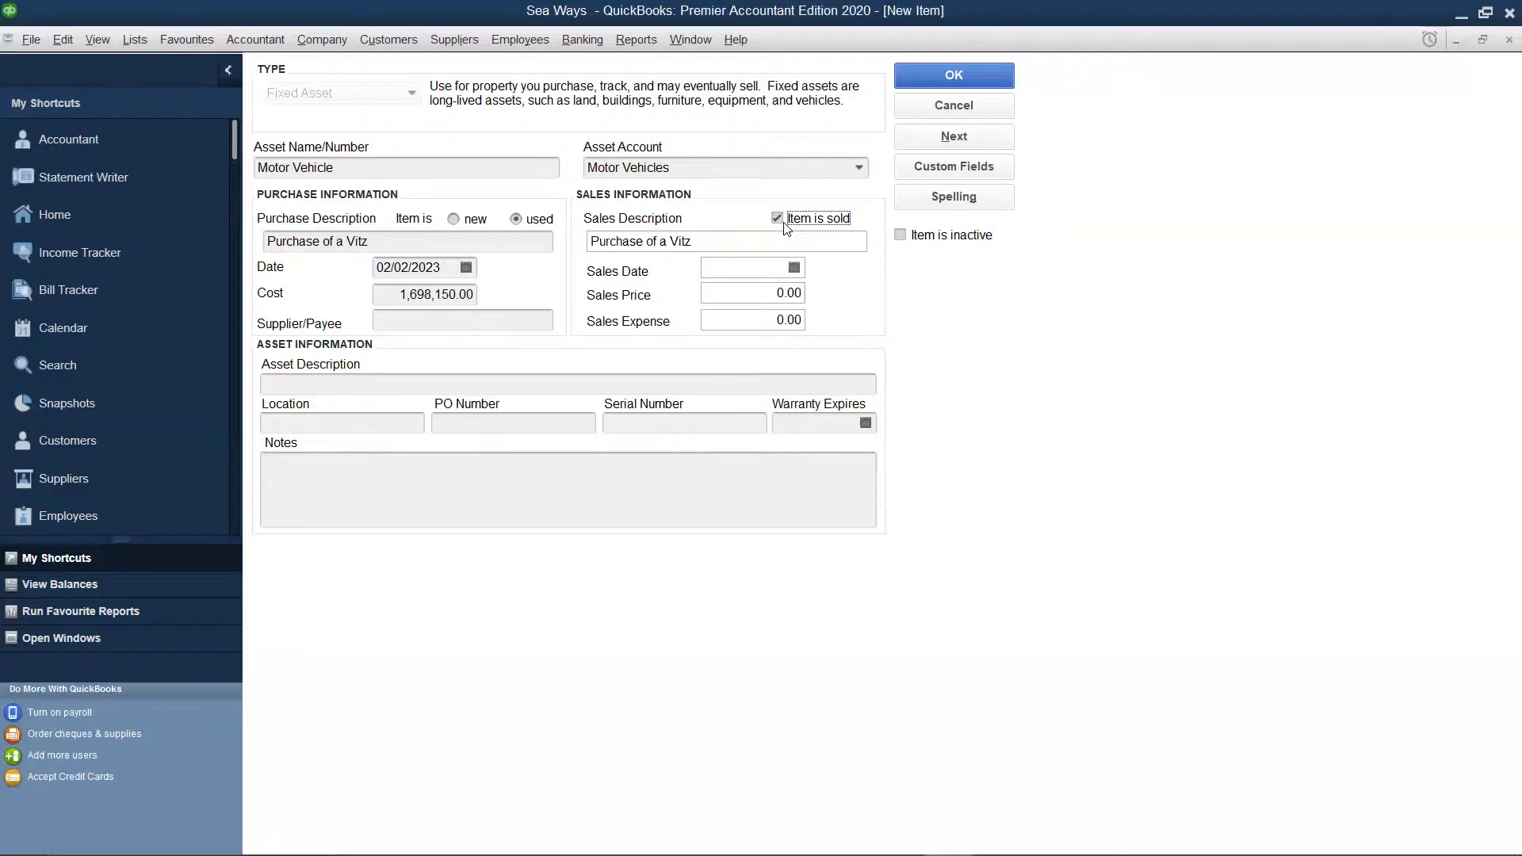
left_click(766, 271)
type("05/05/2023")
left_click(803, 293)
key("BackSpace")
key("BackSpace")
key("BackSpace")
type("2000000")
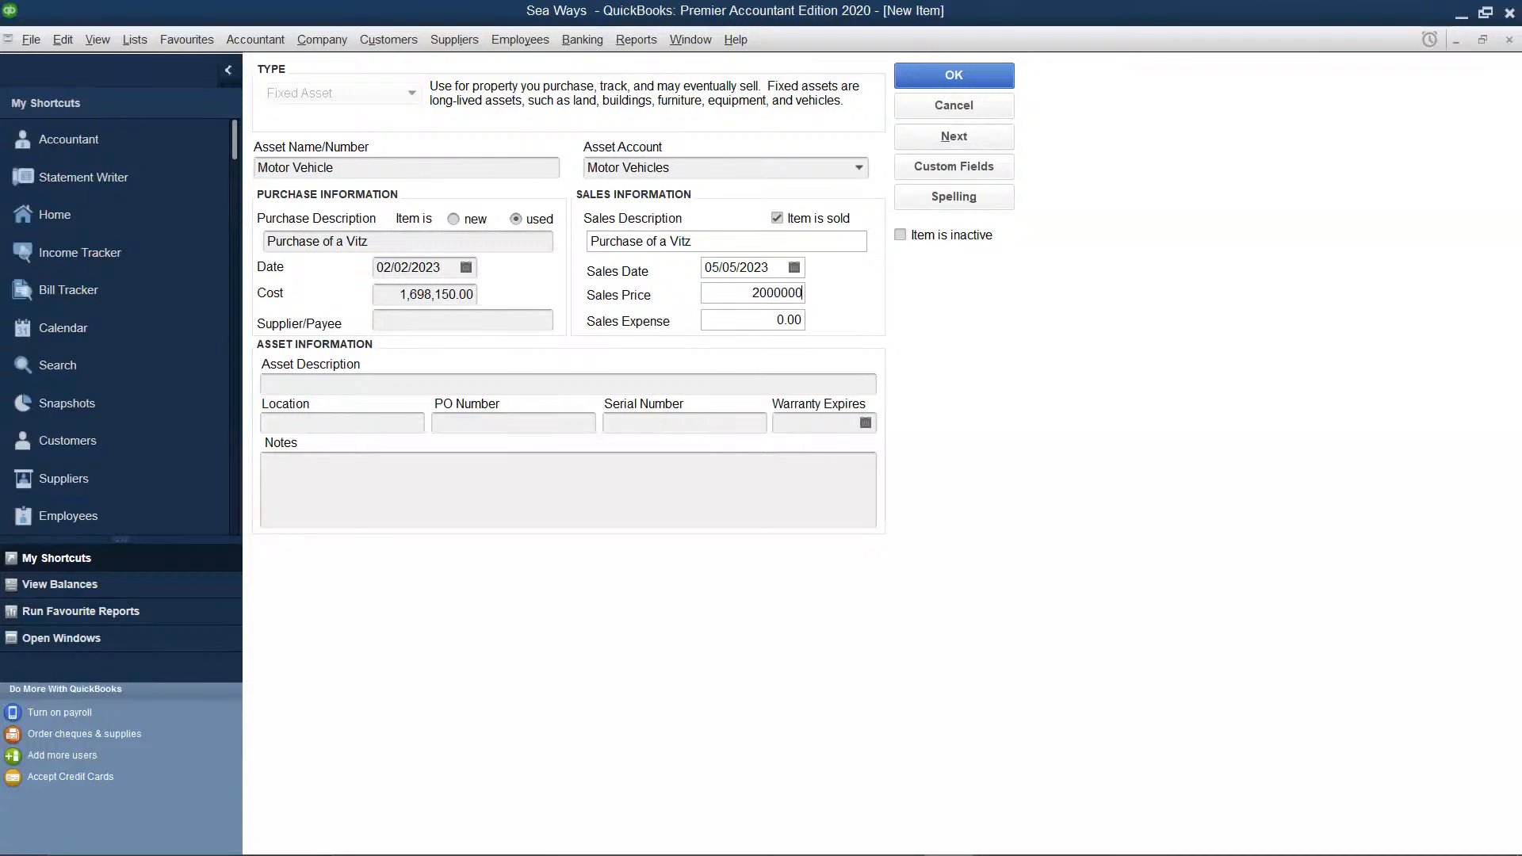
left_click(953, 137)
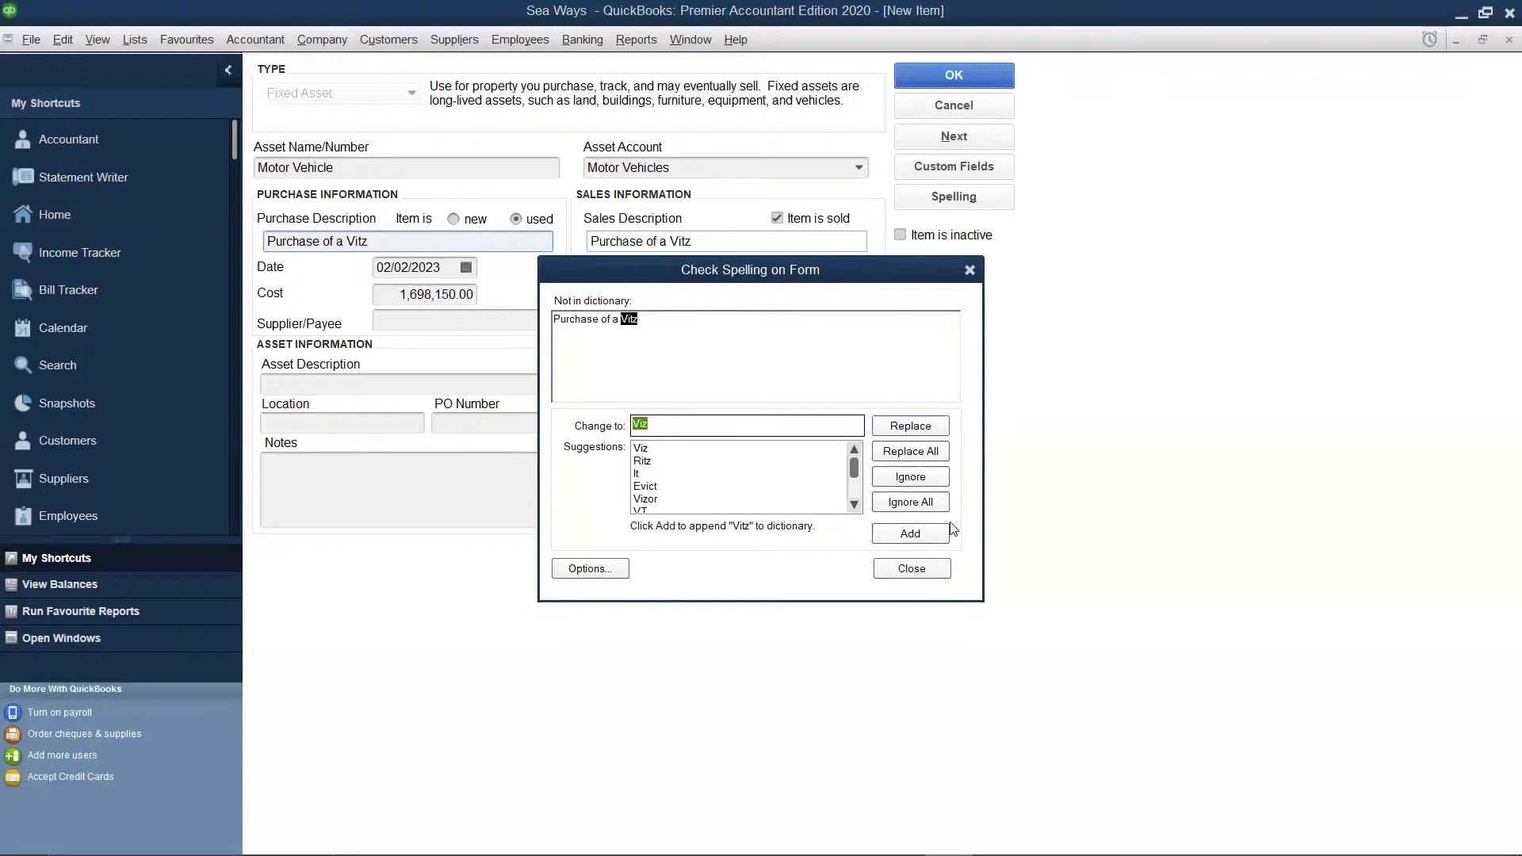
left_click(934, 508)
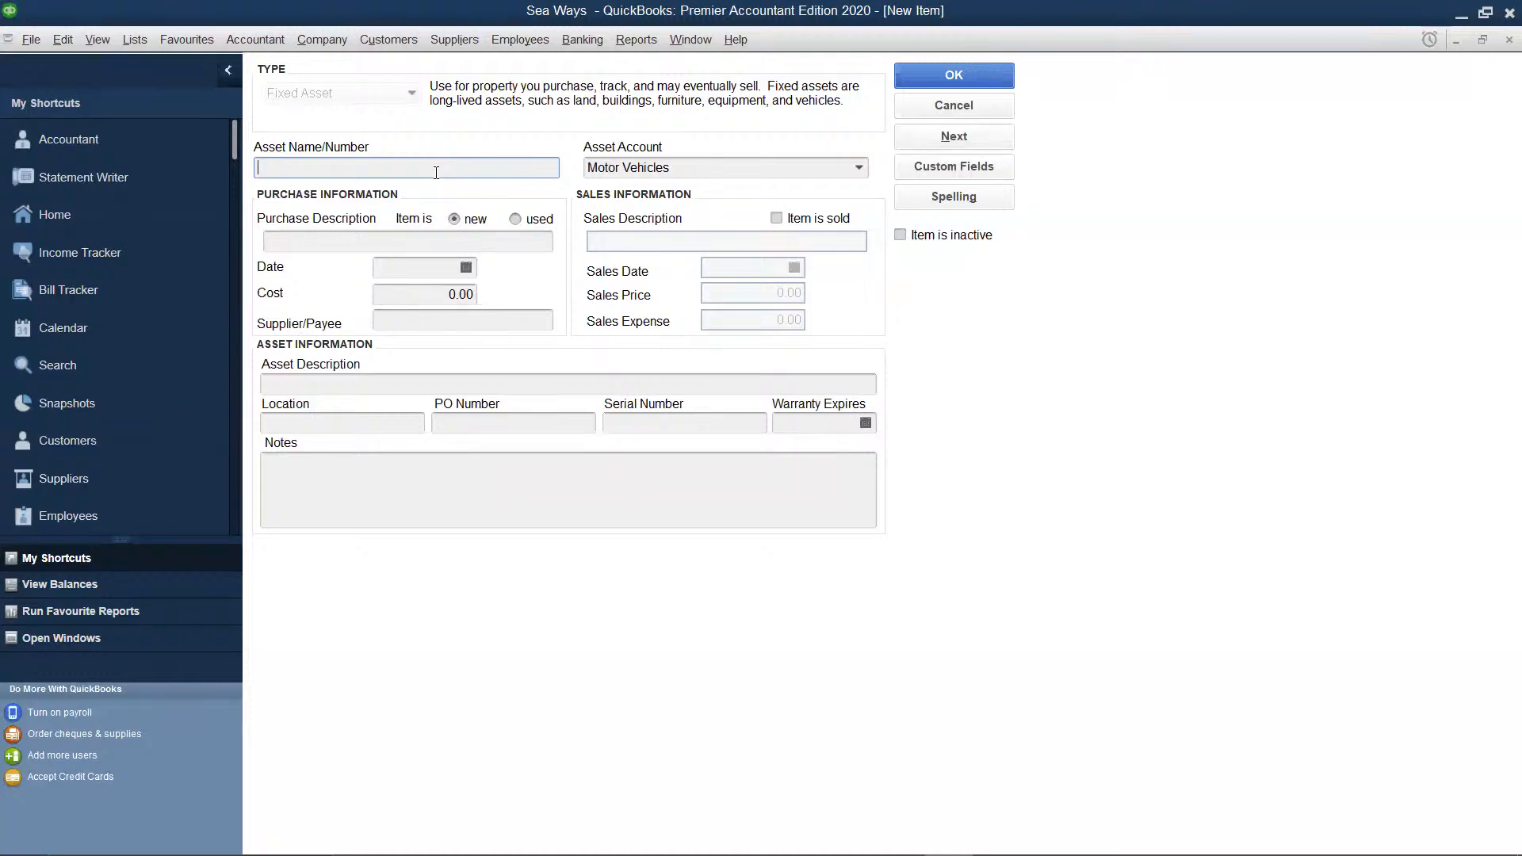
Name the new fixed asset item Computers and set its asset account to Office Equipment.
type("C")
type("o")
type("mpu")
type("tr")
type("ers")
left_click(705, 168)
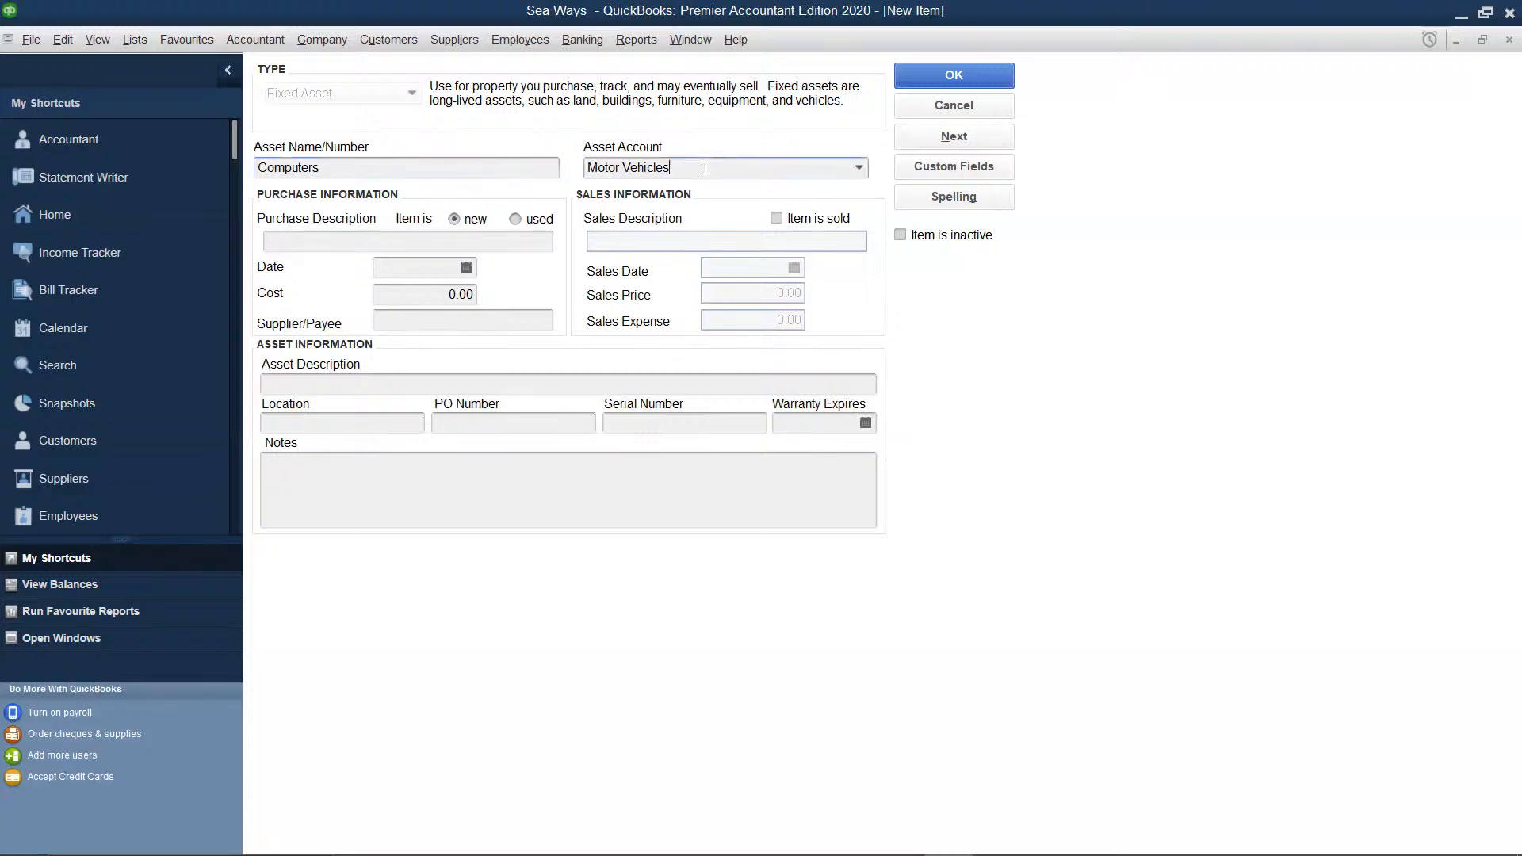
left_click(859, 168)
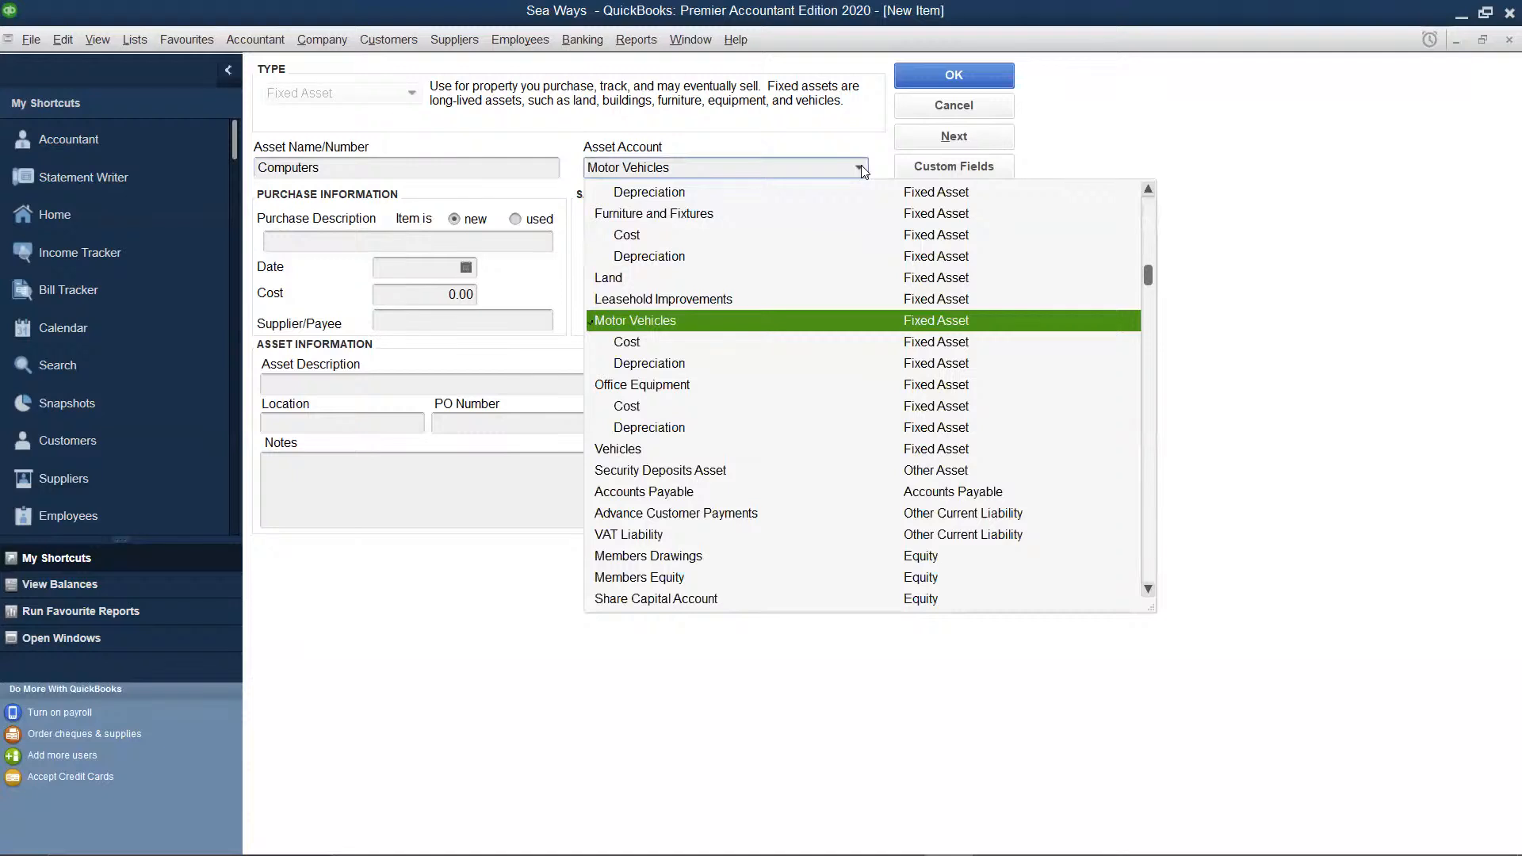
left_click(641, 385)
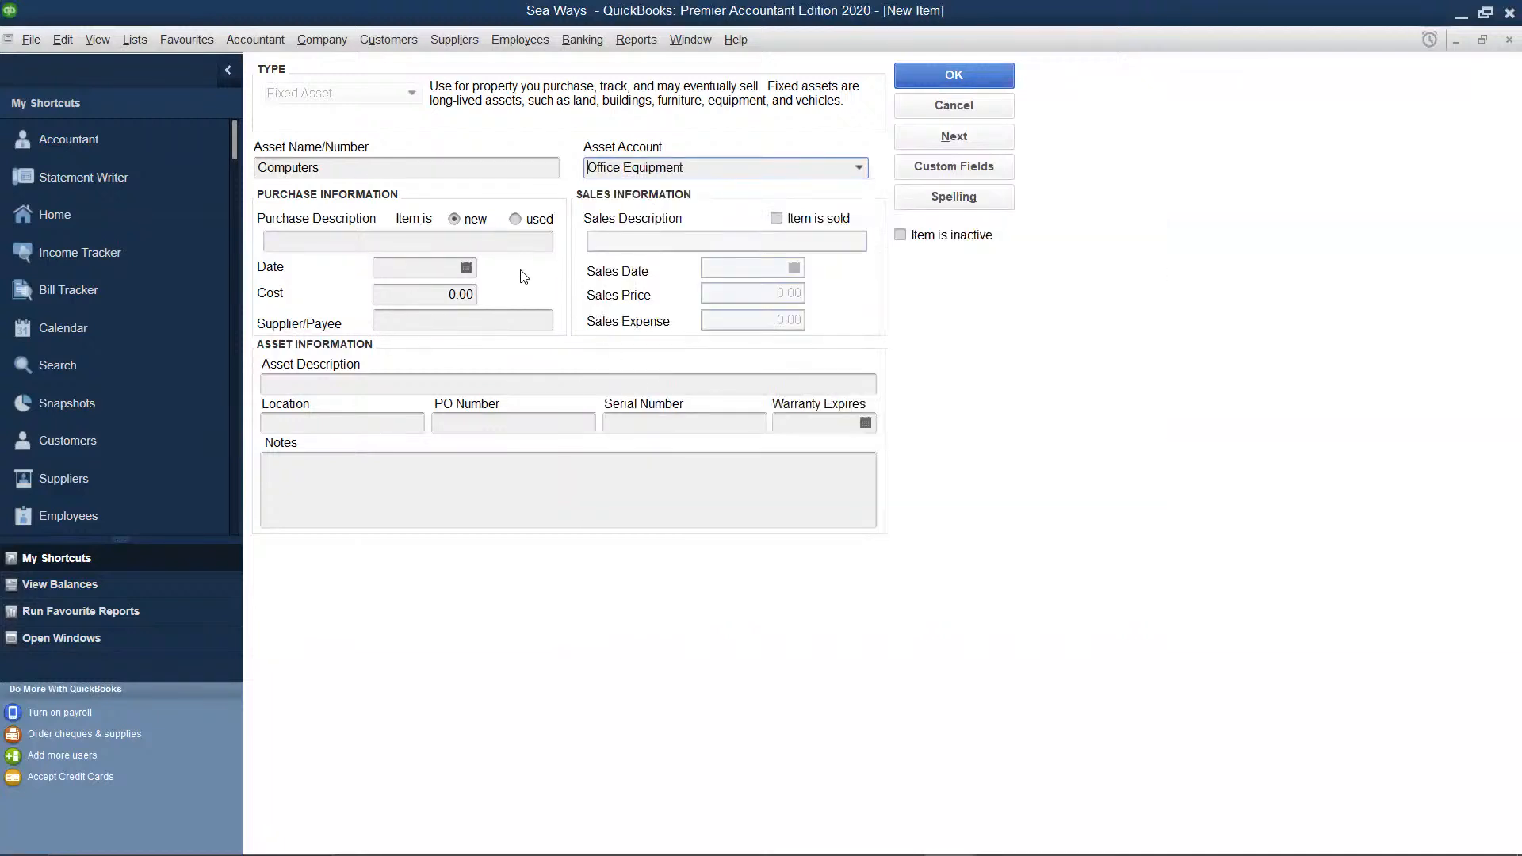
Enter "Purchase of 2 computers" as the purchase description of Computers and 04/05/2023 as its purchase date.
left_click(418, 241)
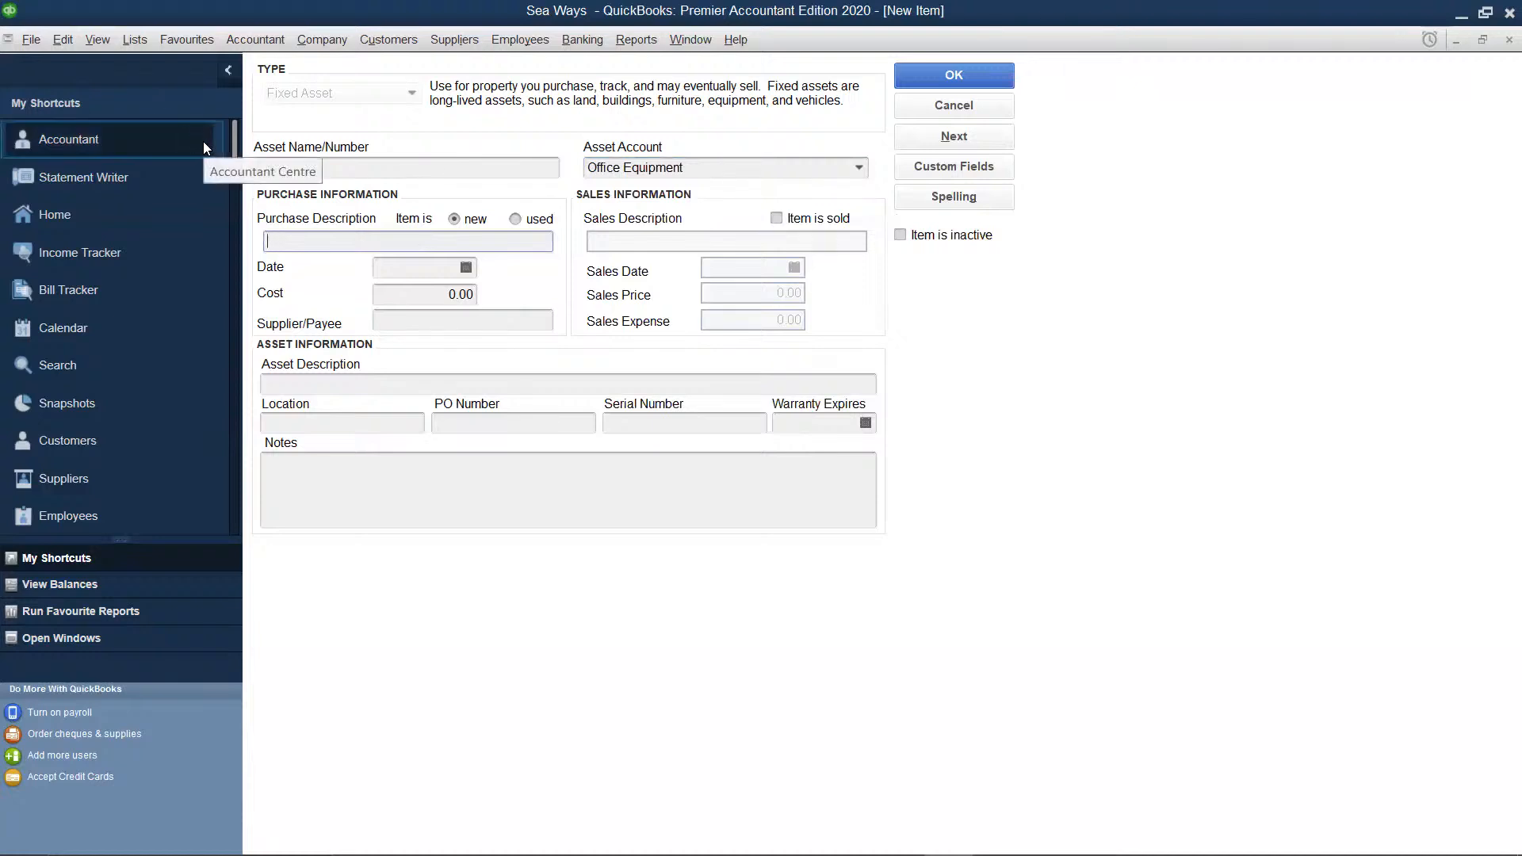
type("Pur")
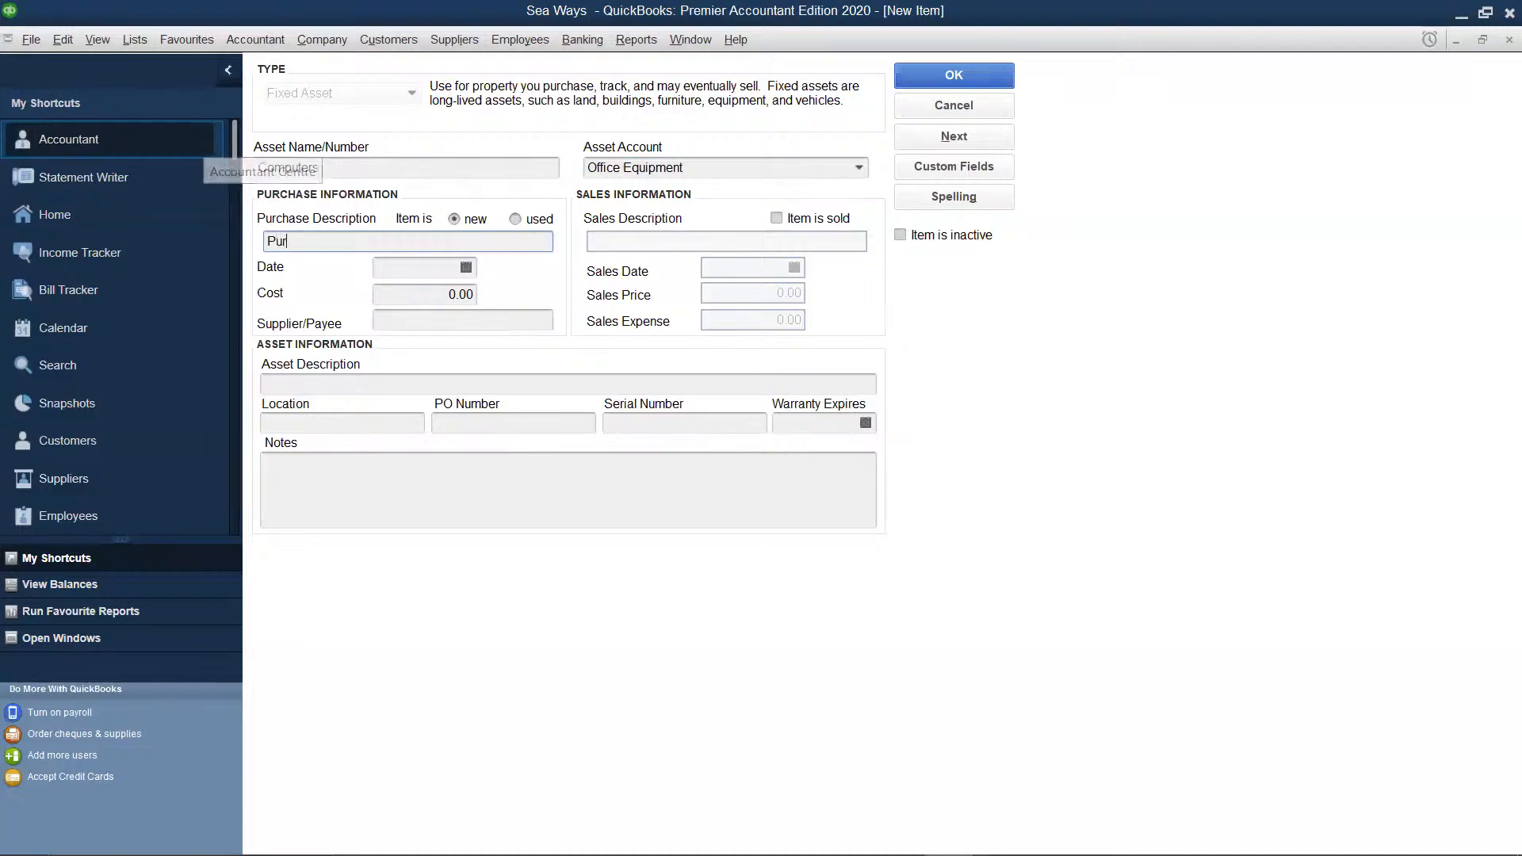
type("chase")
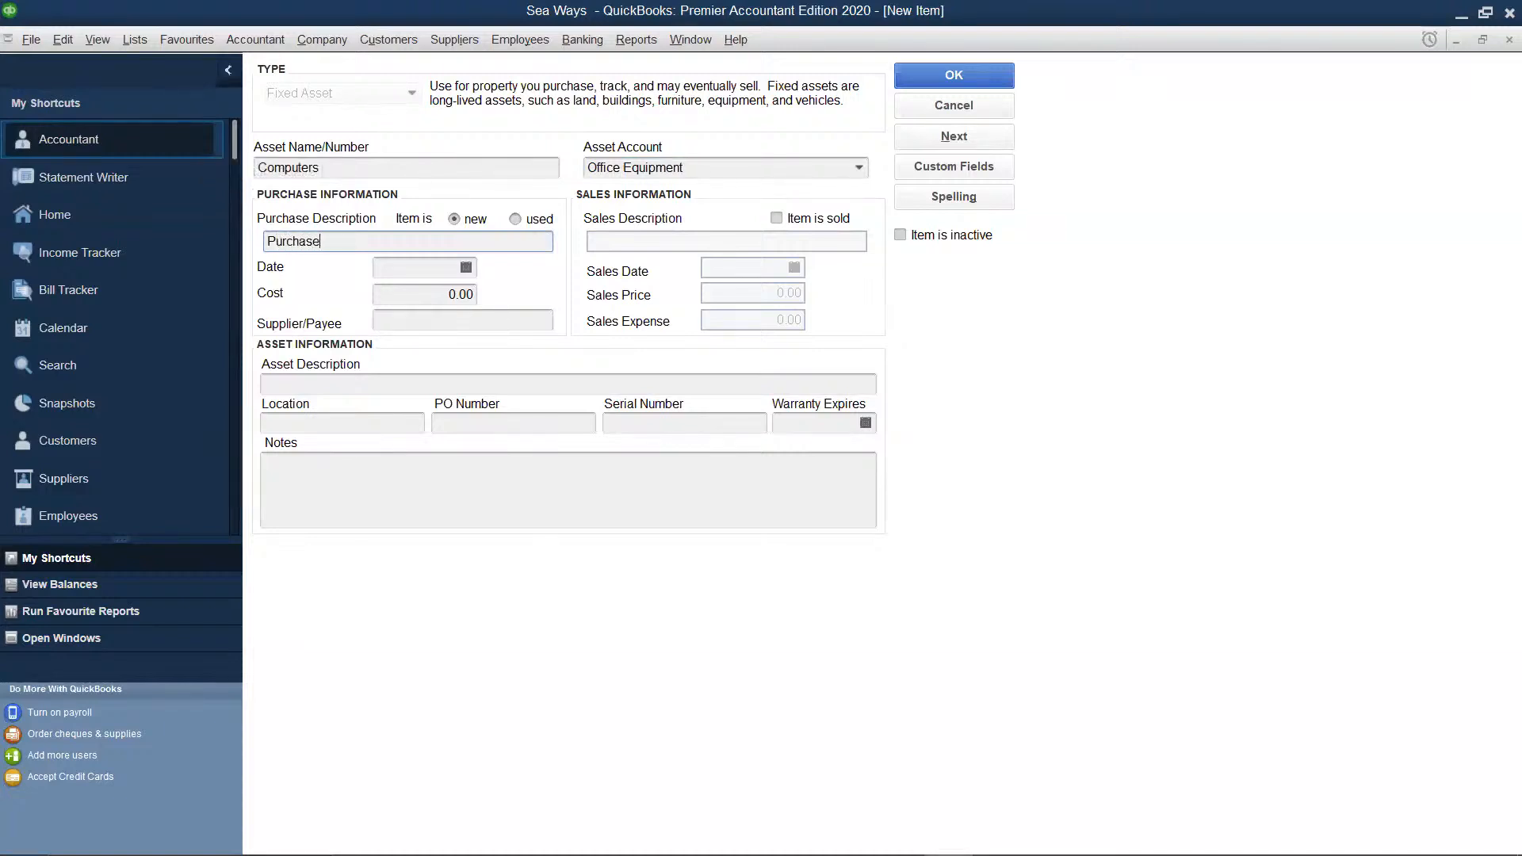
type(" of 2 computers")
left_click(444, 272)
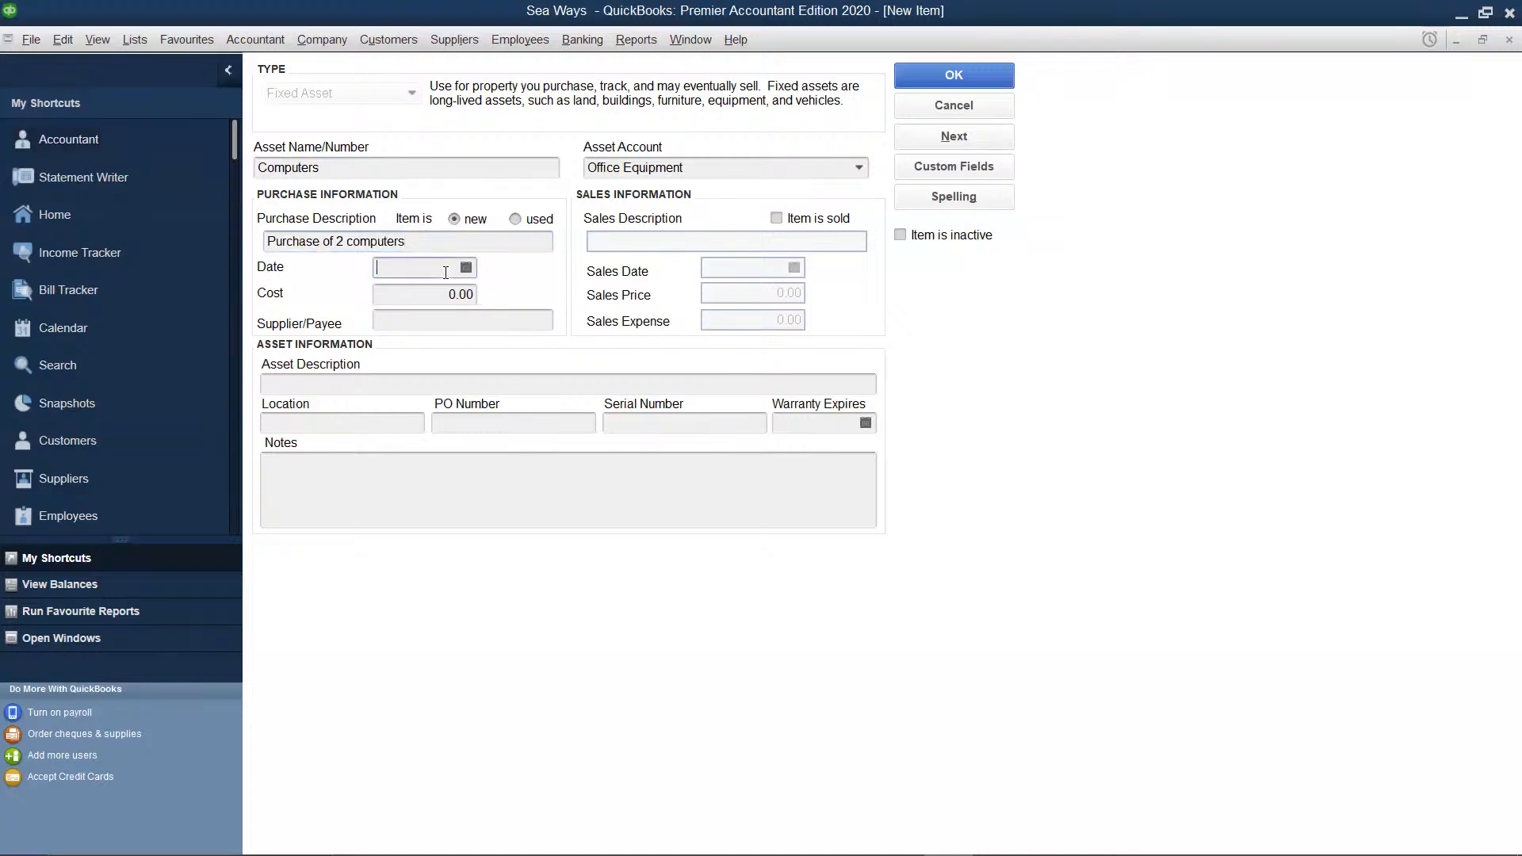
type("04/05/2023")
Set the cost of Computers to 85,600 and save the item, returning to the fixed asset list.
left_click(474, 294)
key("BackSpace")
key("BackSpace")
key("BackSpace")
key("BackSpace")
type("85600")
left_click(974, 75)
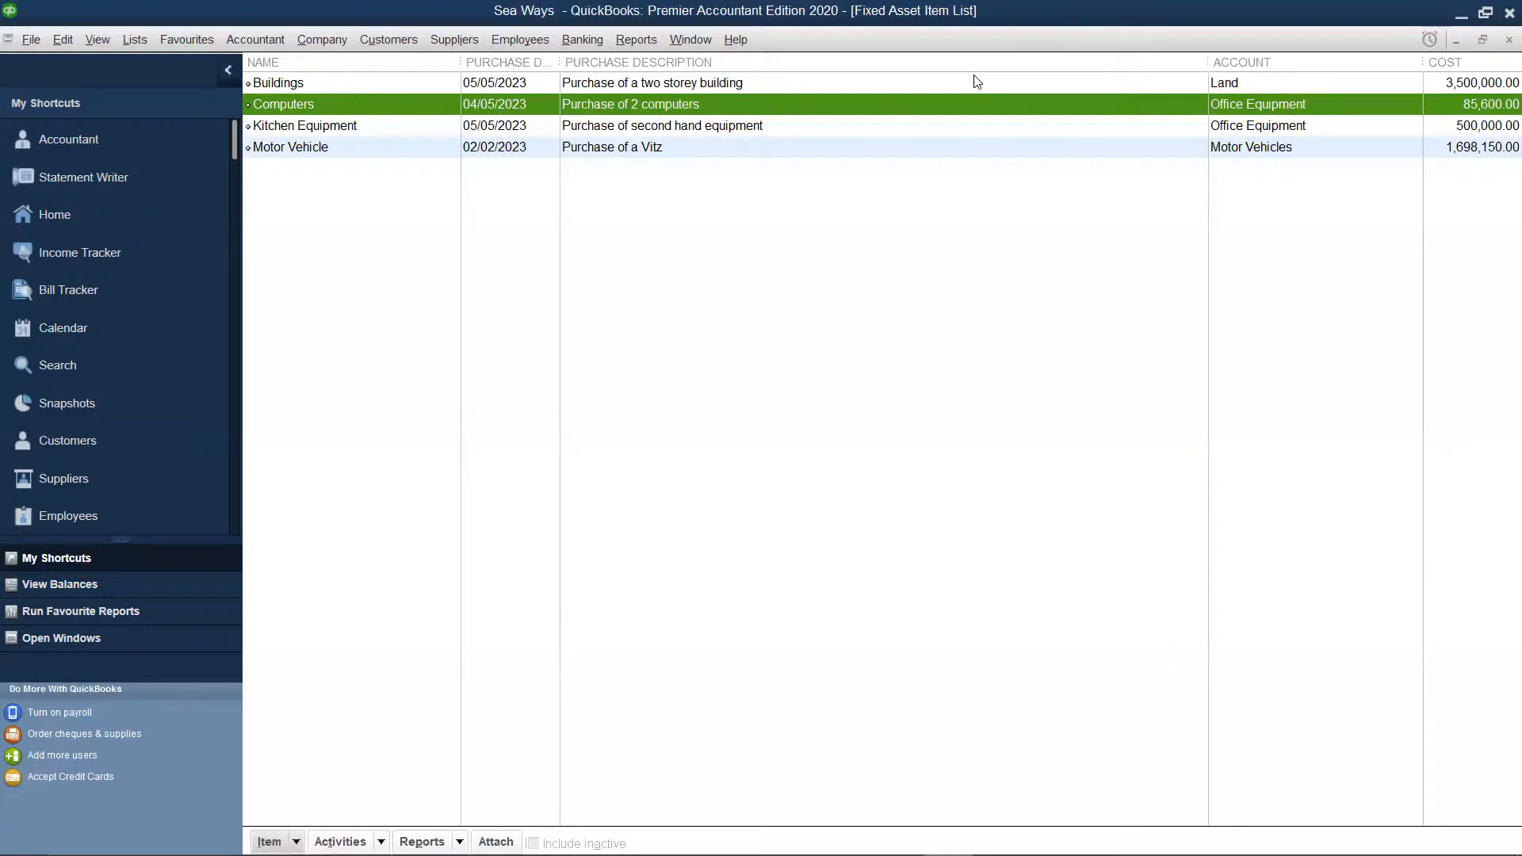
Start a new fixed asset item named Furniture and set its asset account to Furniture and Fixtures.
right_click(608, 265)
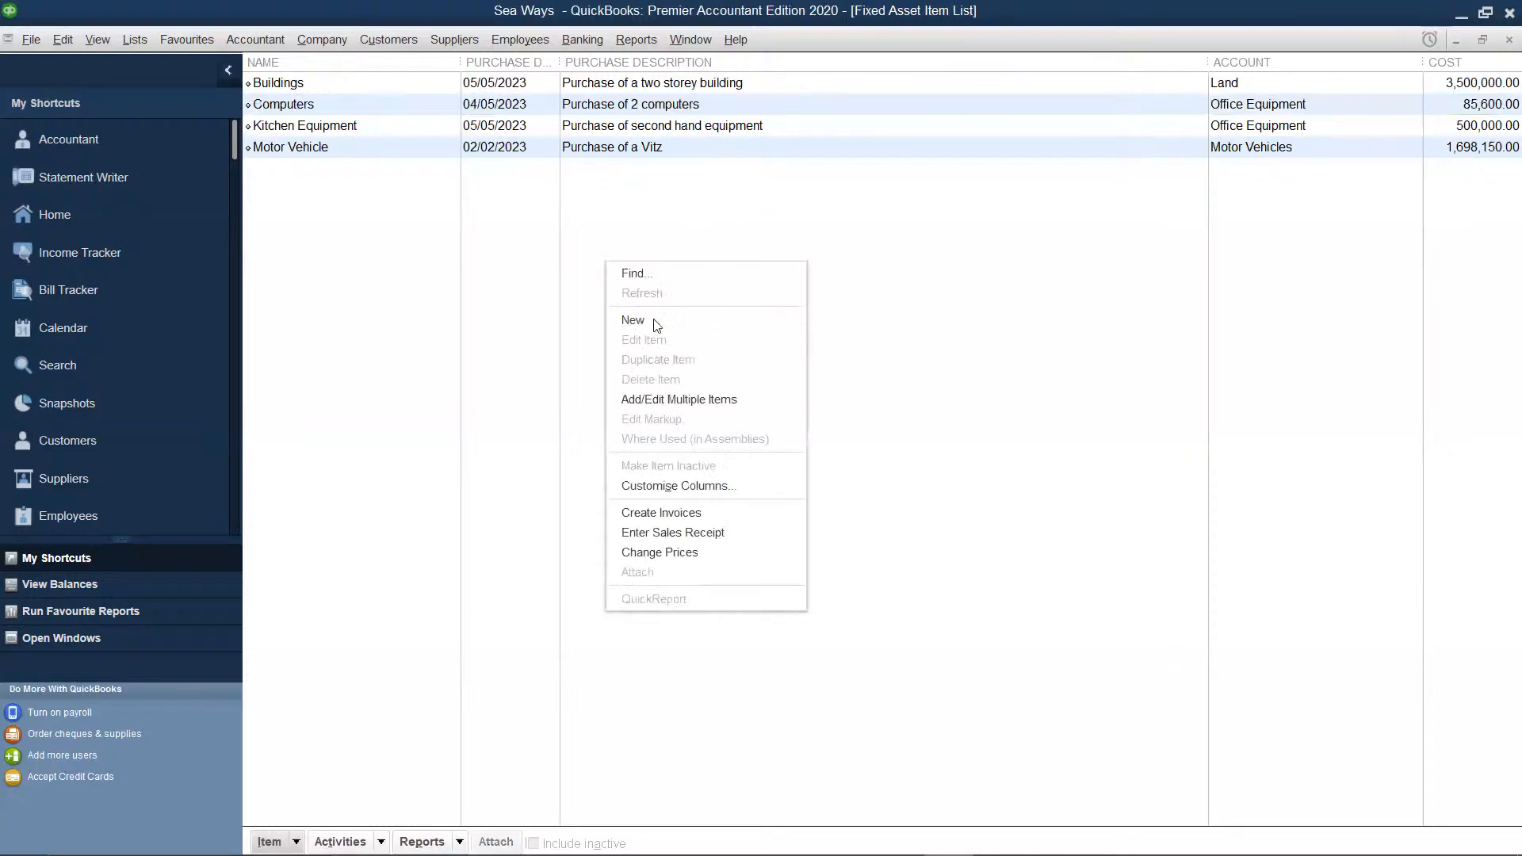
left_click(635, 320)
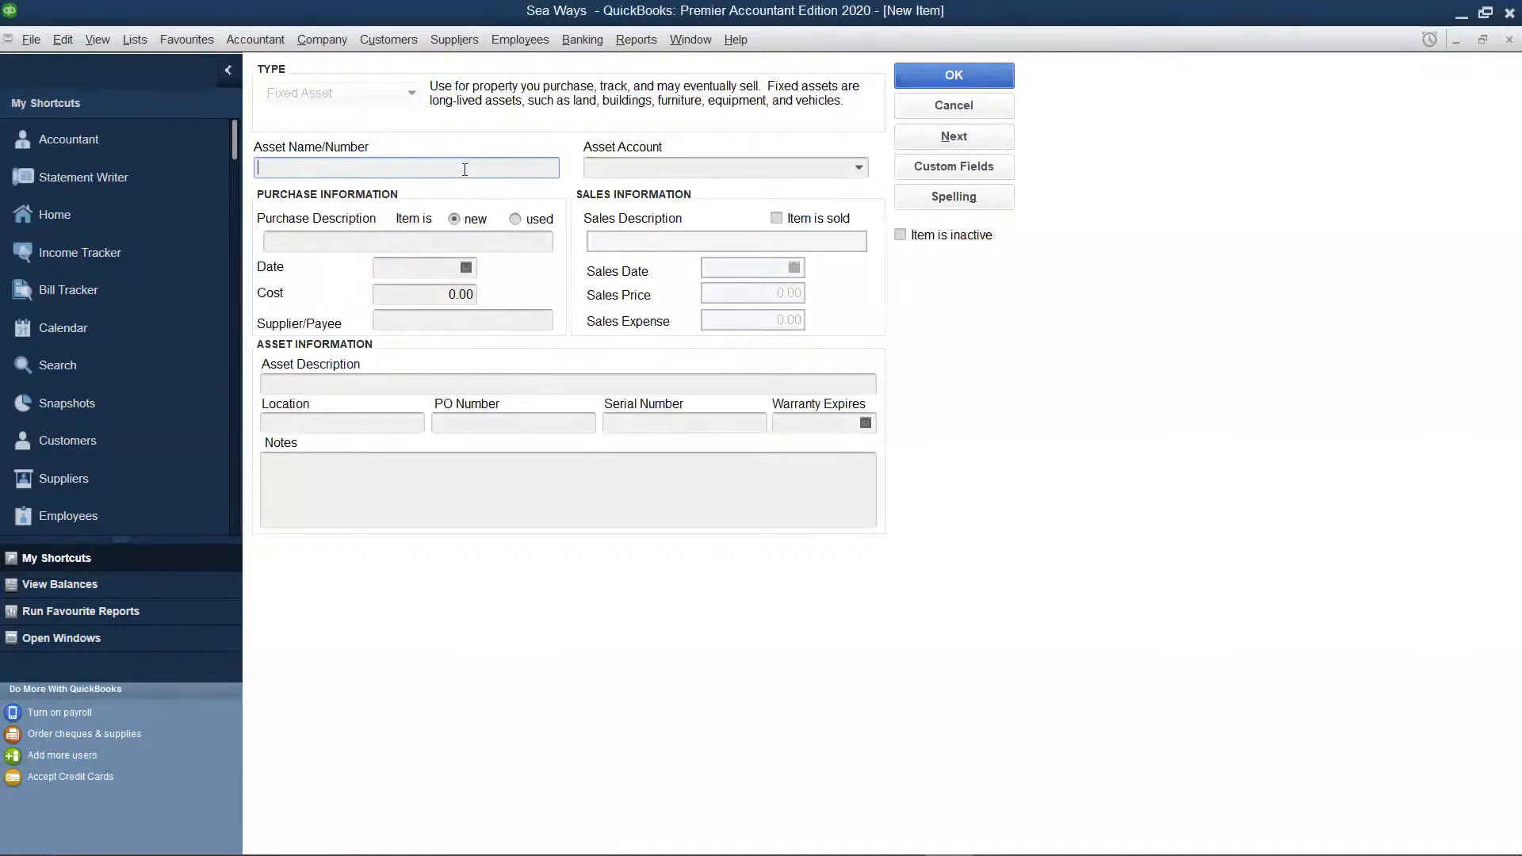
type("Furniture")
left_click(739, 174)
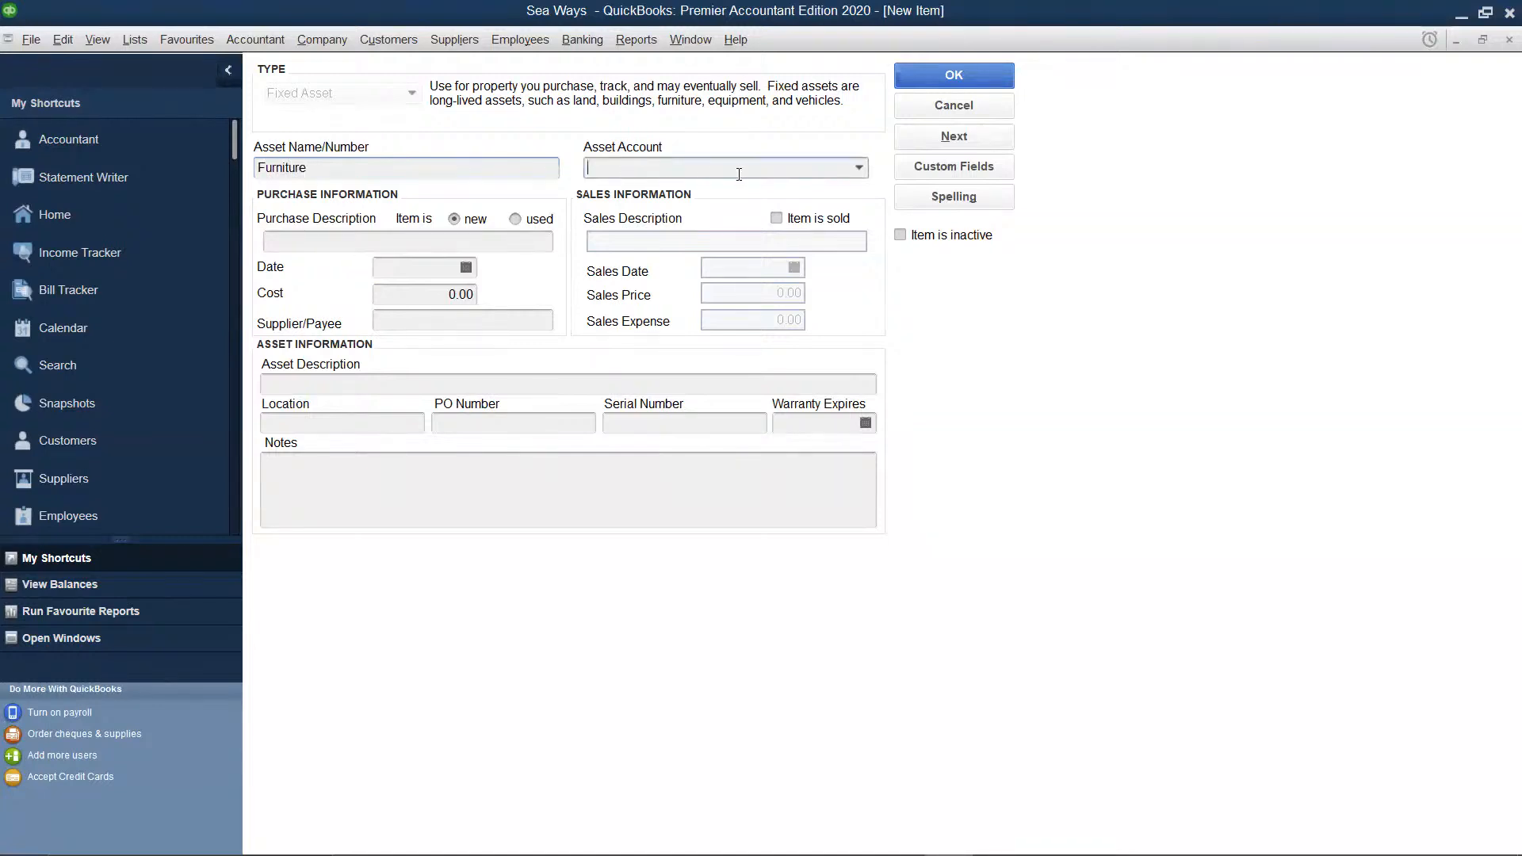
left_click(862, 168)
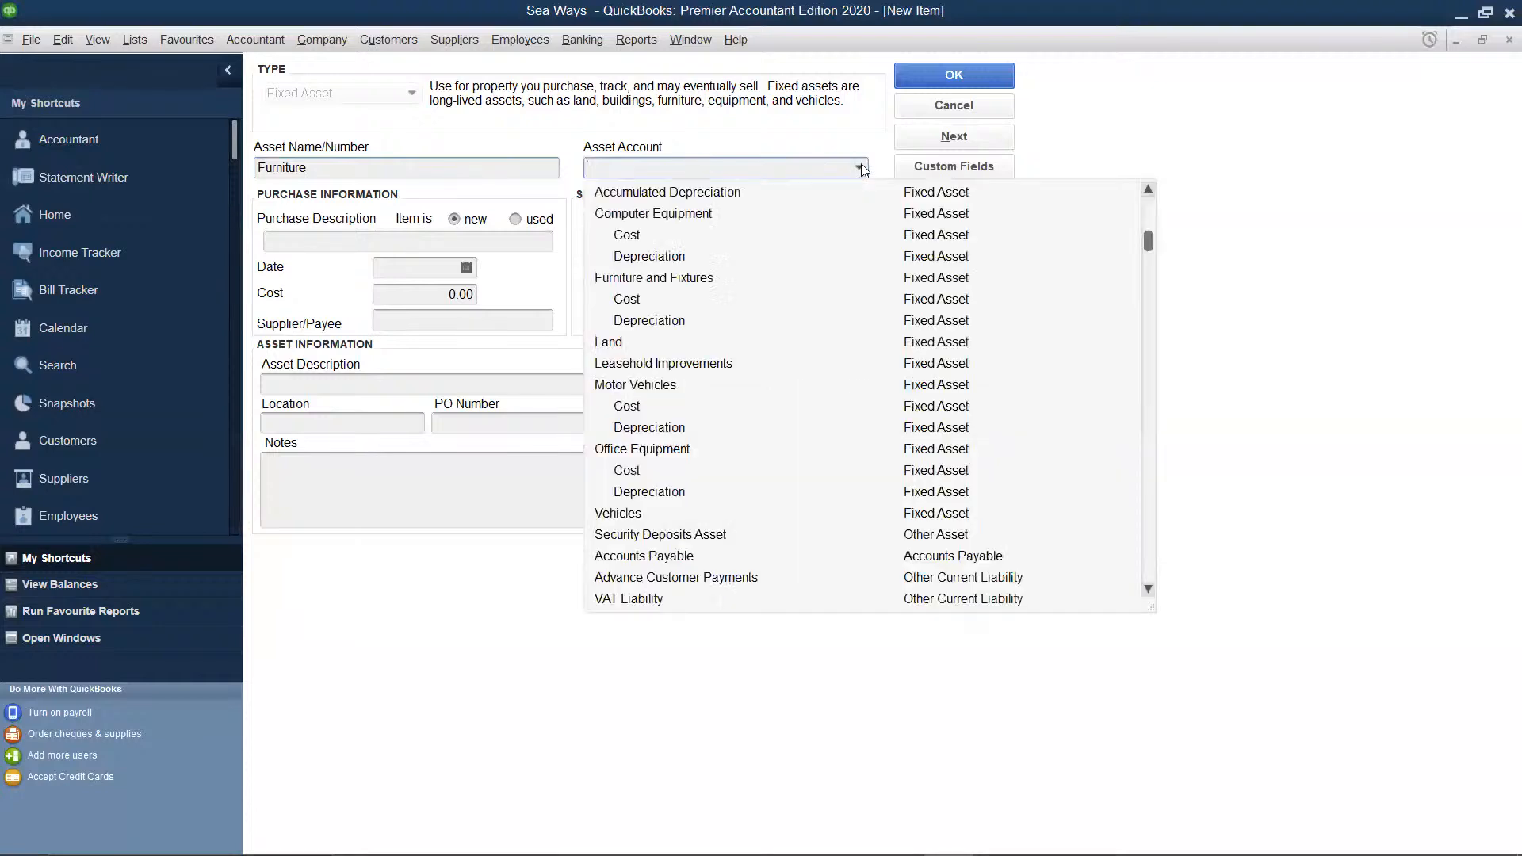
left_click(624, 281)
Enter "Purchase of sofa" as the purchase description of Furniture and 01/05/2023 as its purchase date.
left_click(446, 239)
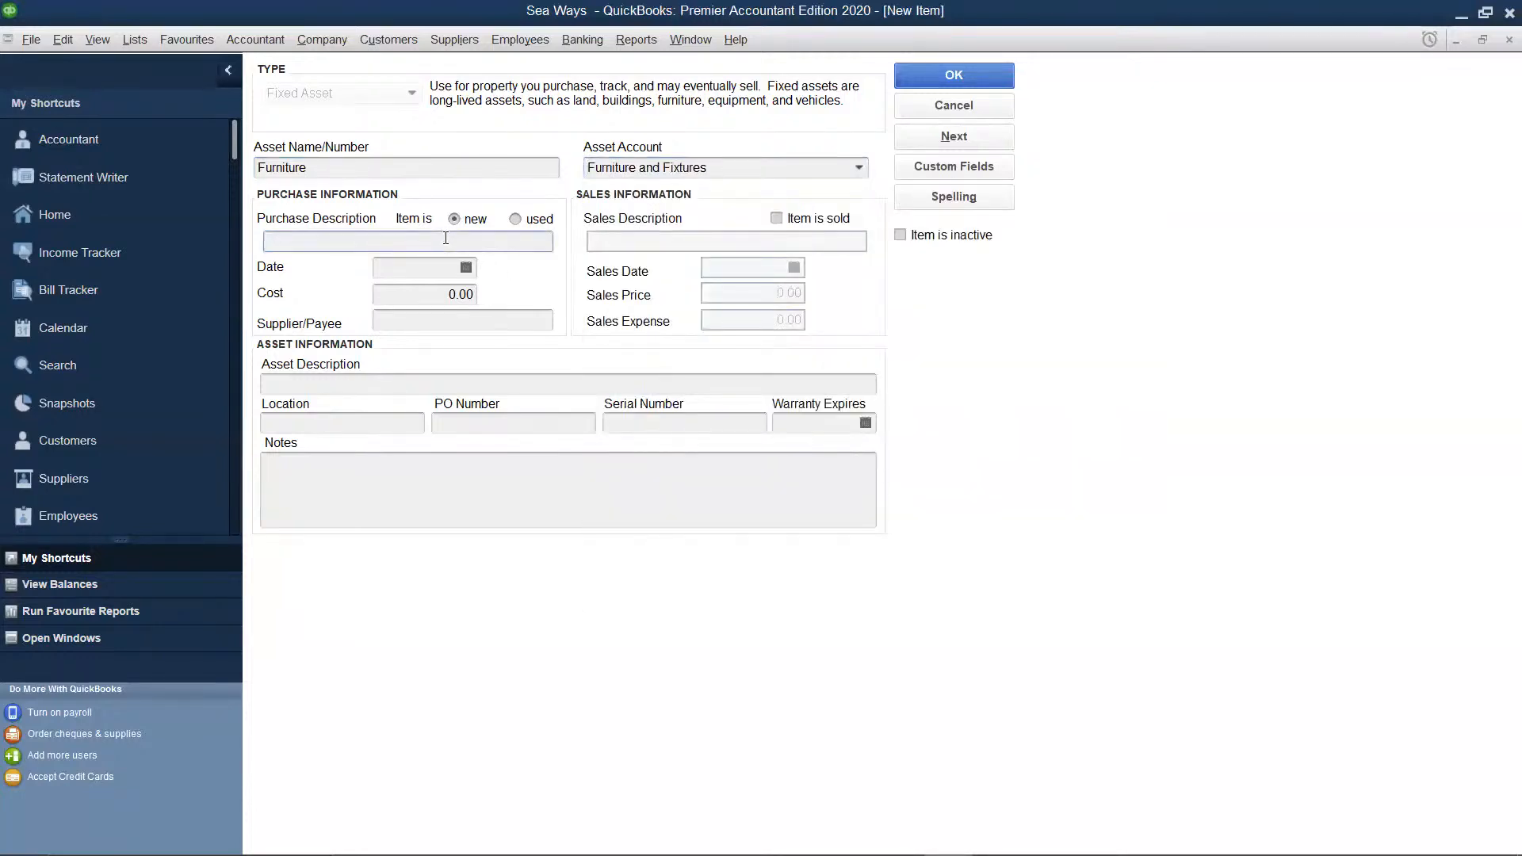
type("Purchase of sofa")
left_click(466, 268)
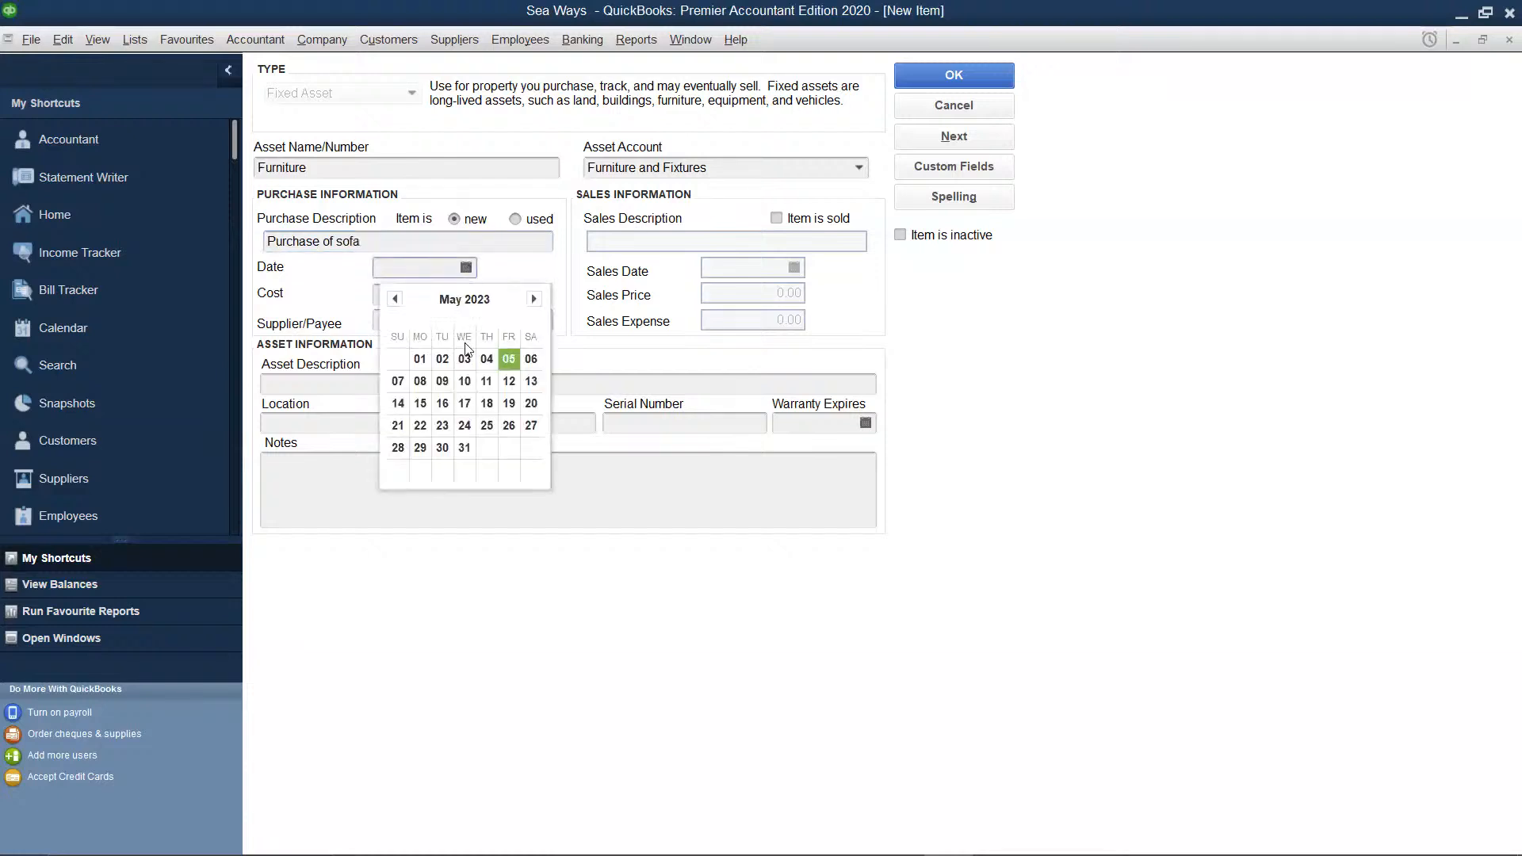
left_click(420, 359)
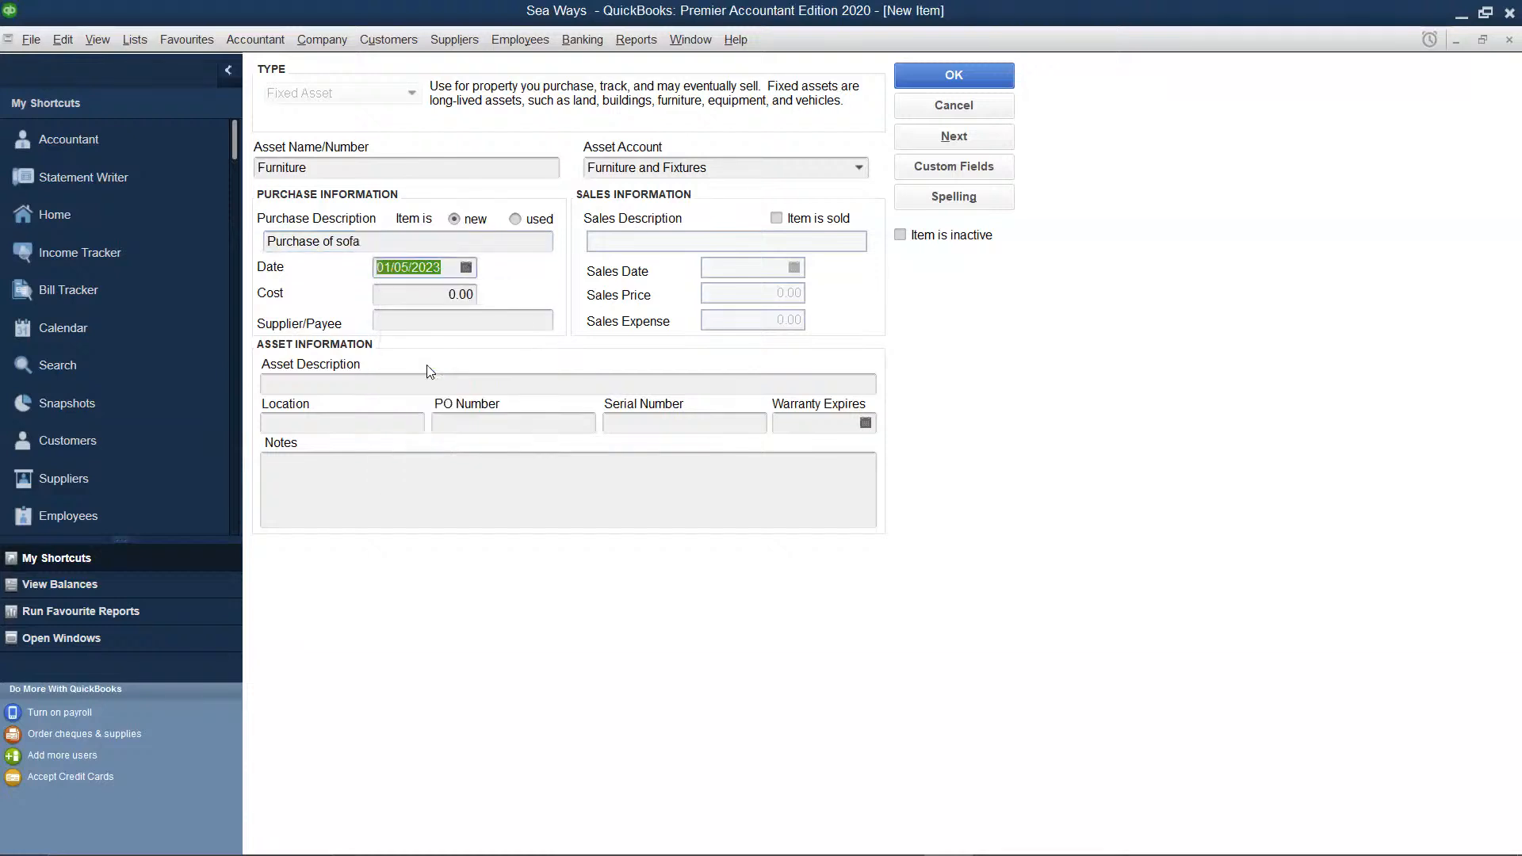
Set the cost of Furniture to 245,650.
left_click(475, 296)
key("BackSpace")
key("BackSpace")
key("BackSpace")
key("BackSpace")
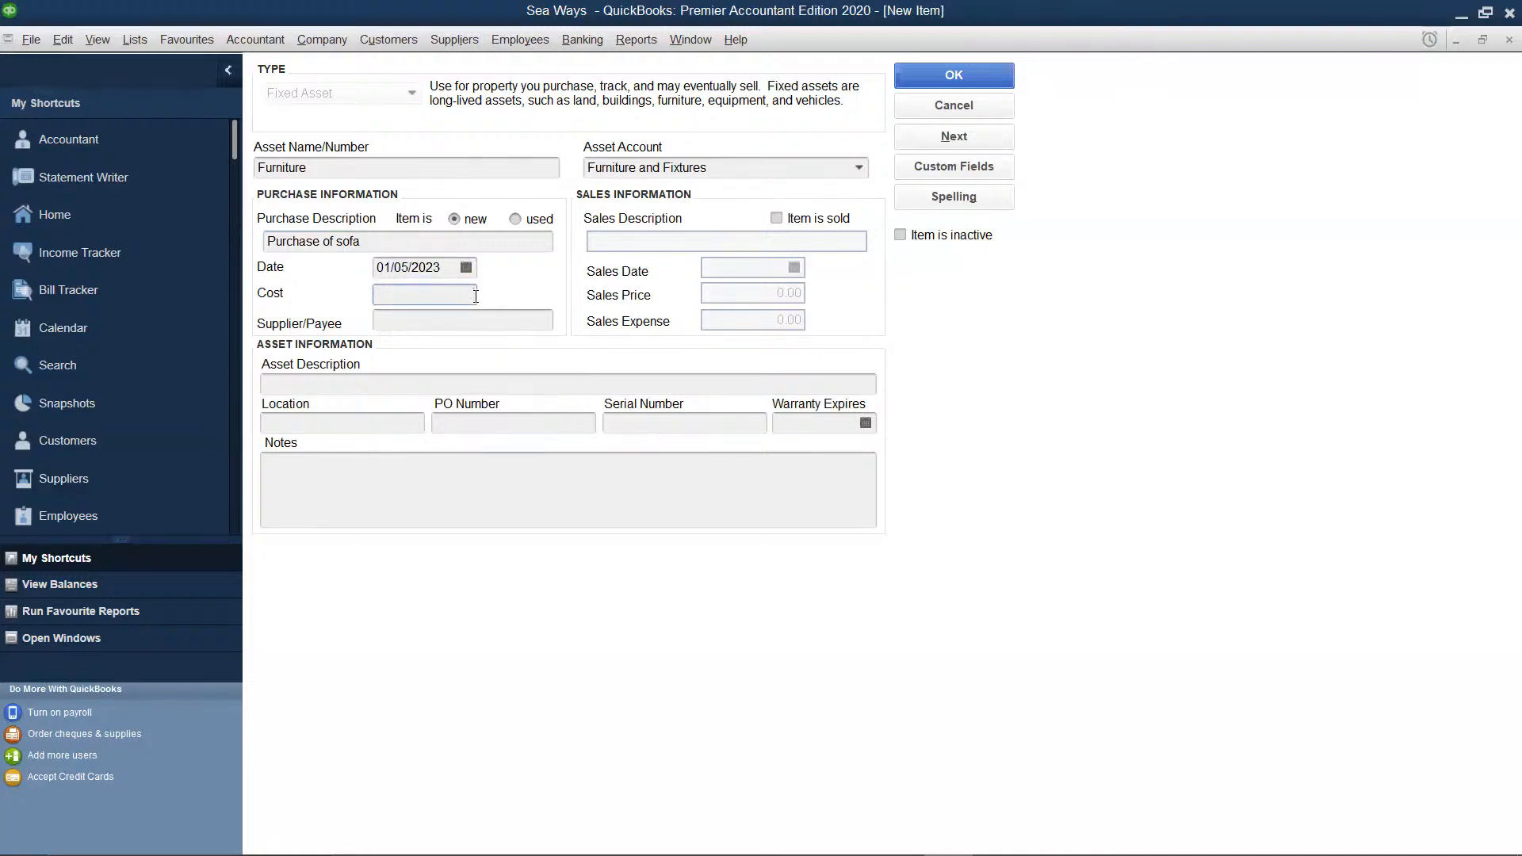
type("245650")
Correct the purchase description of Furniture to "Purchase of a sofa" and save the item.
left_click(336, 240)
type("a")
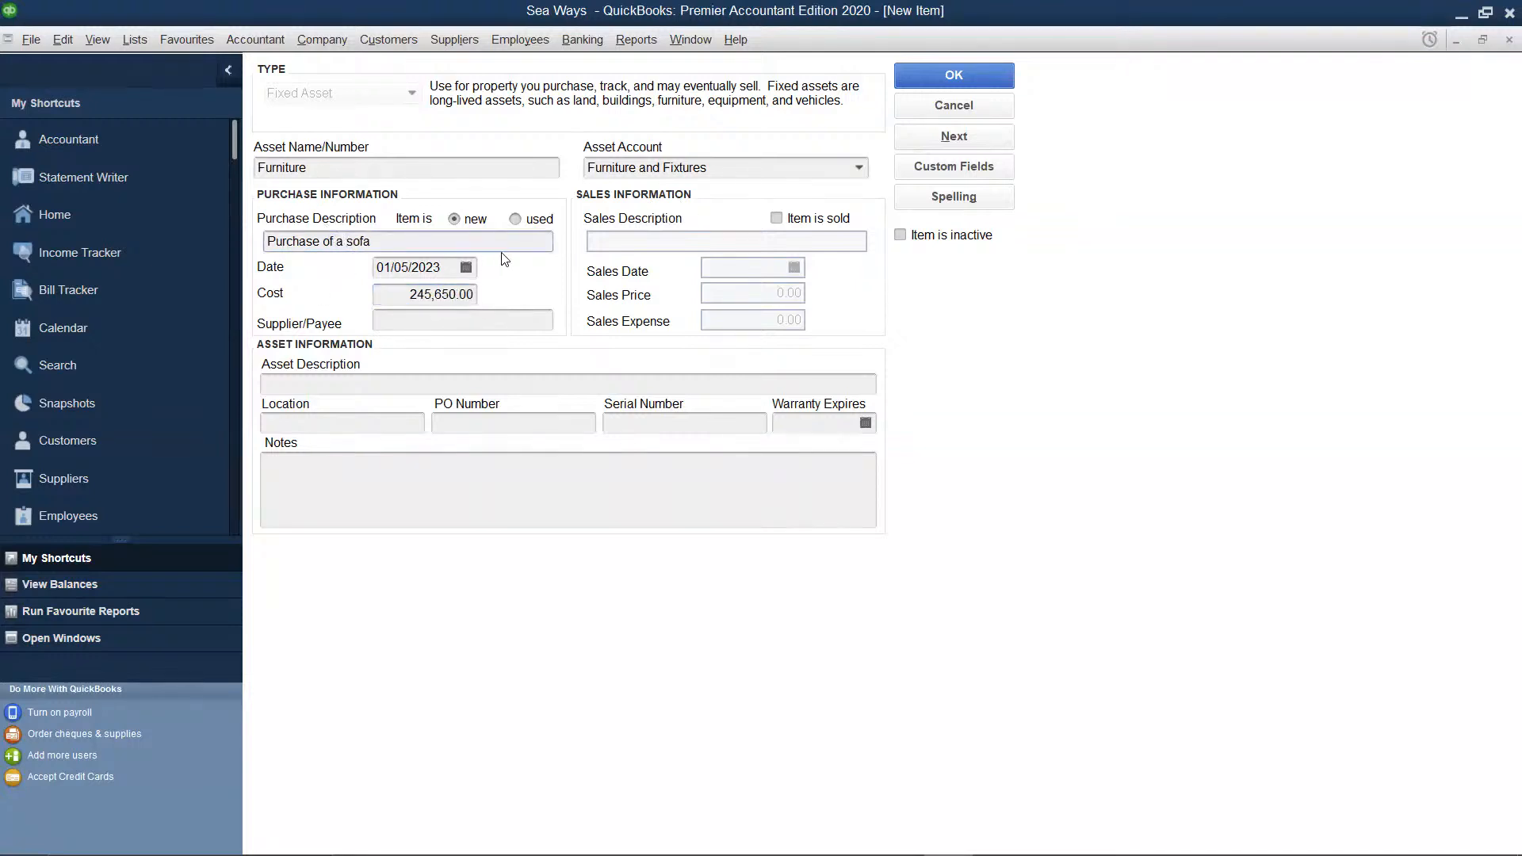
left_click(918, 75)
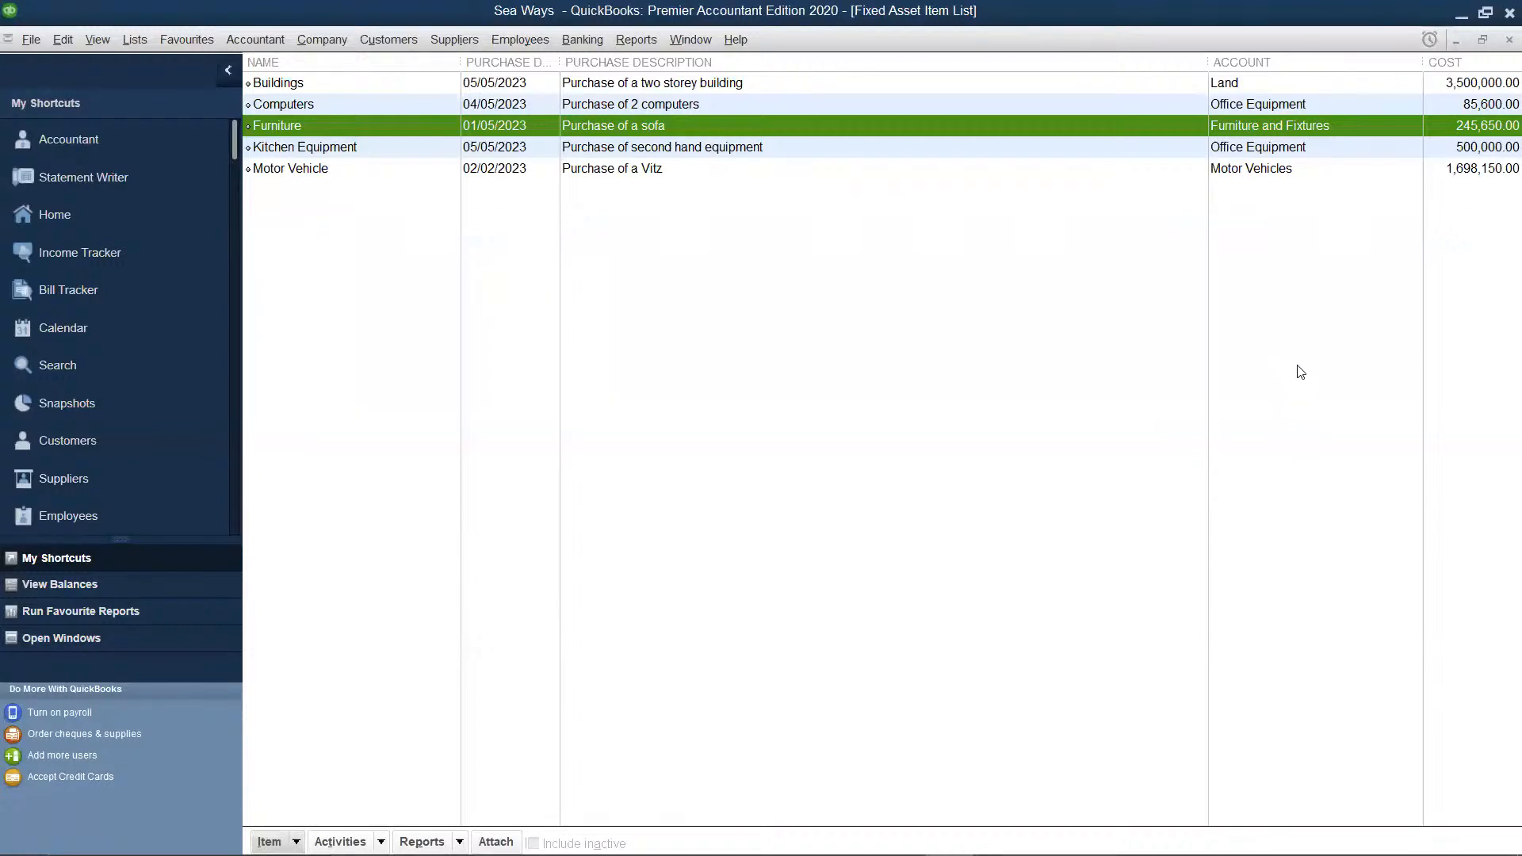
Exit QuickBooks and confirm closing the program.
left_click(1509, 12)
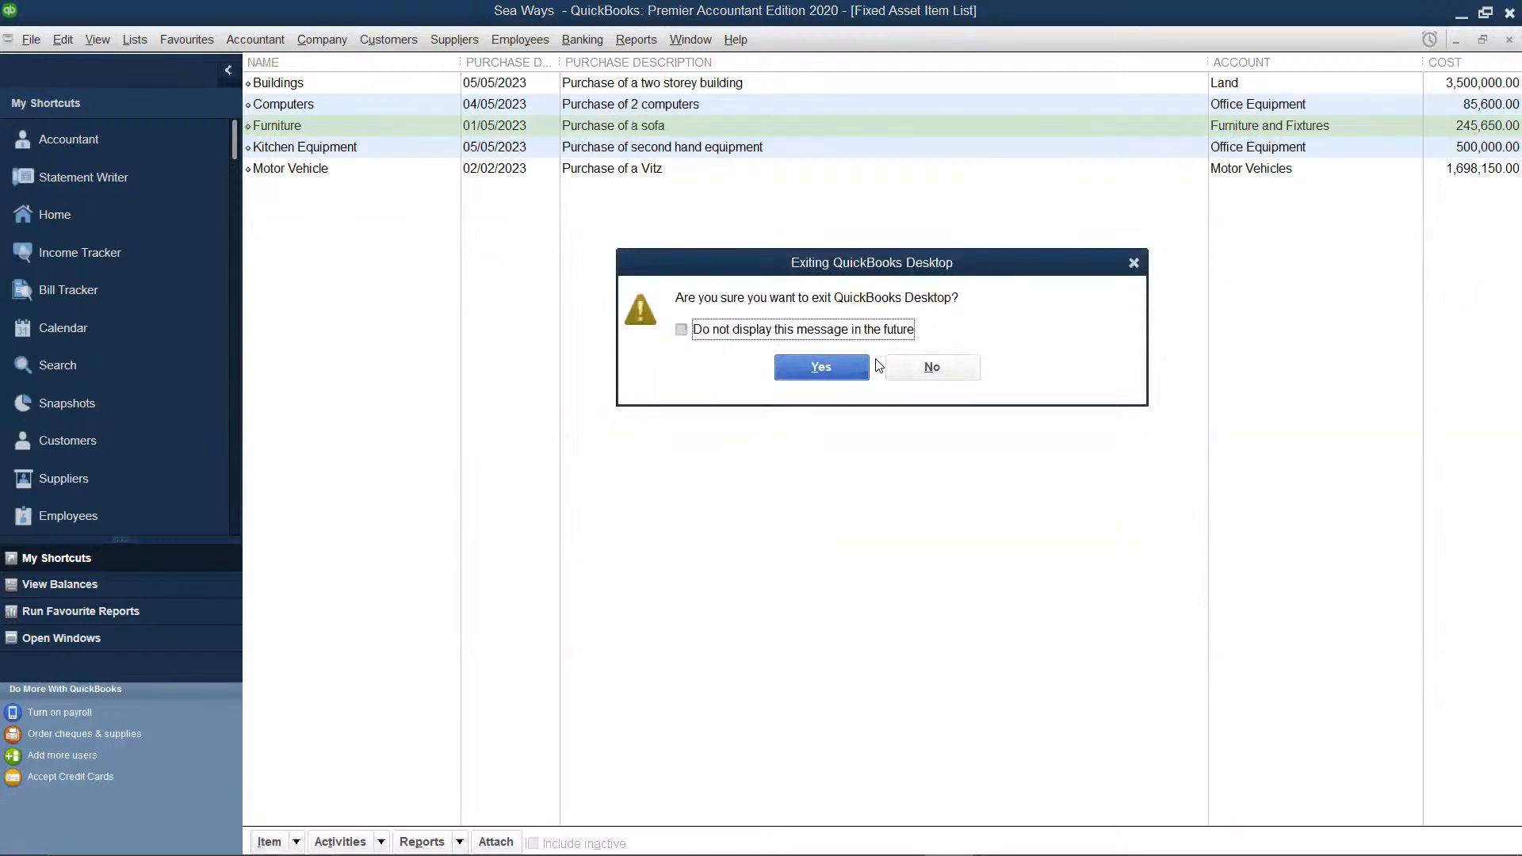
left_click(803, 369)
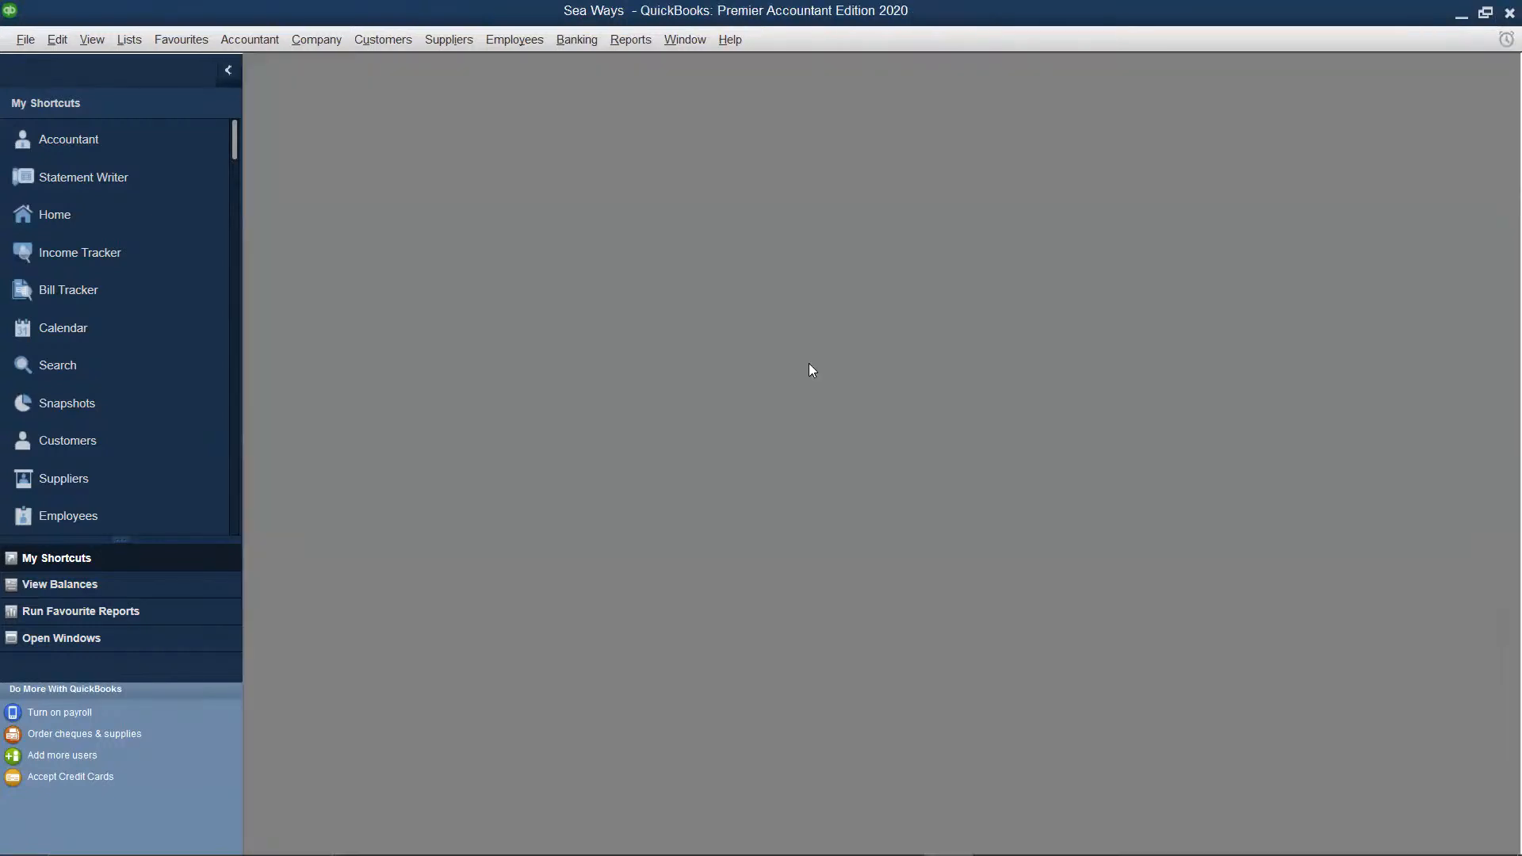
left_click(1507, 14)
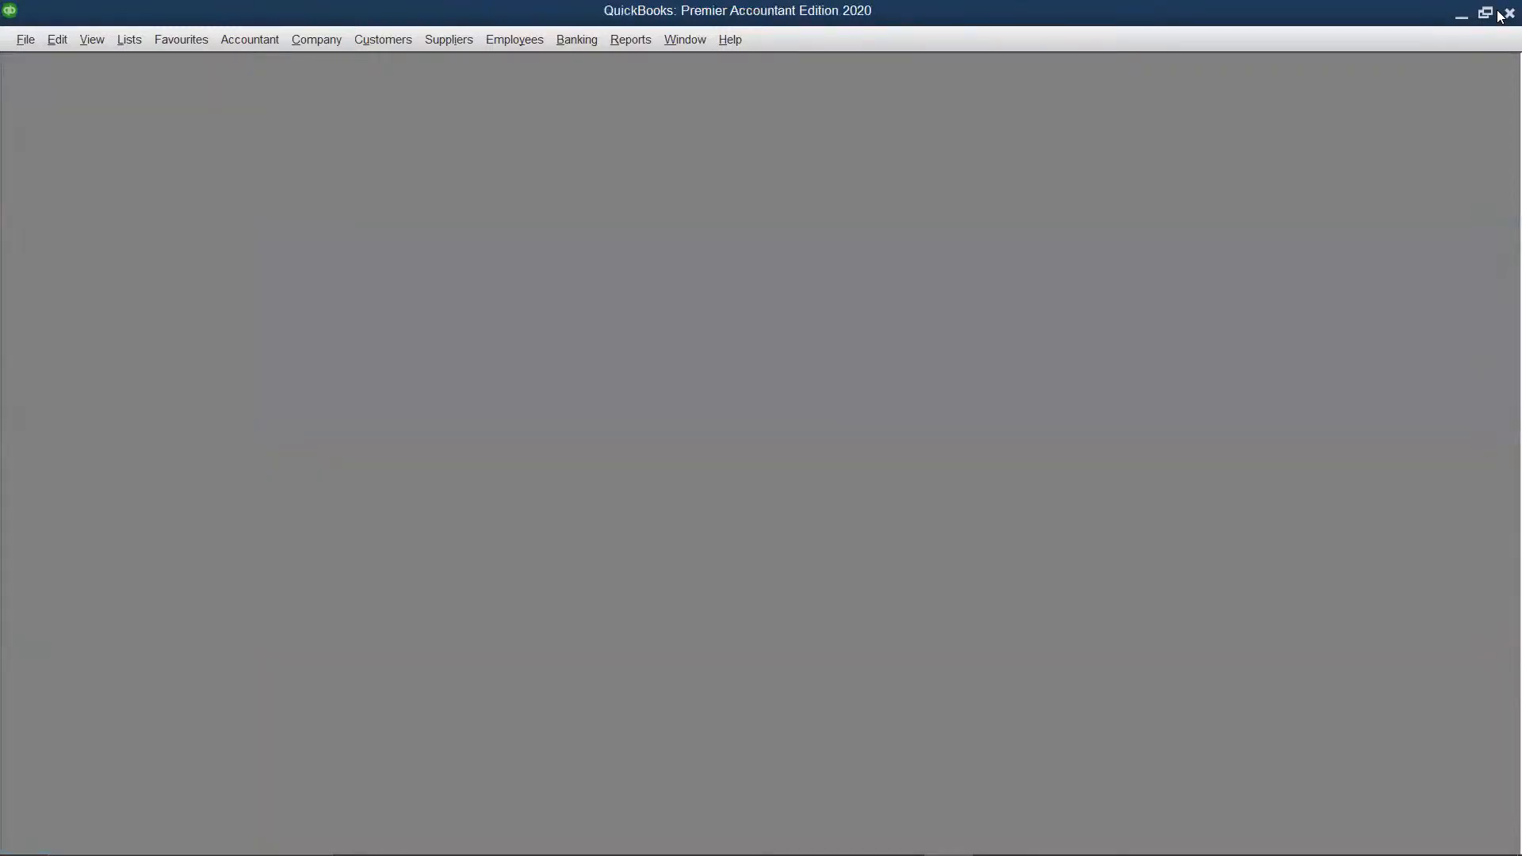